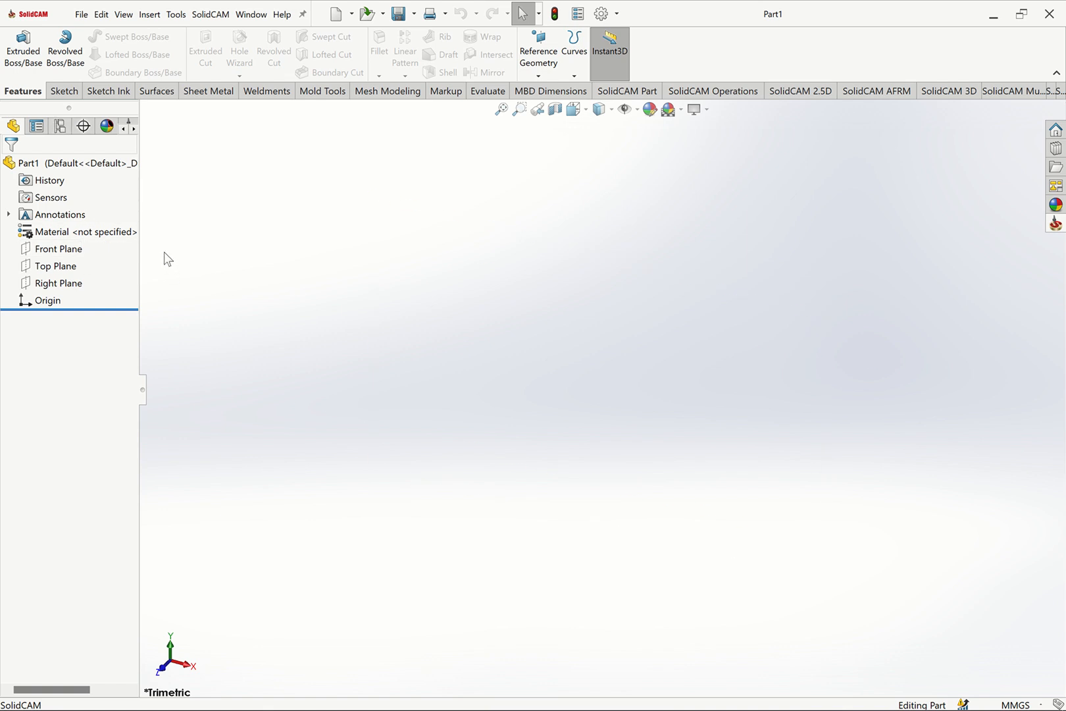
pyautogui.click(68, 249)
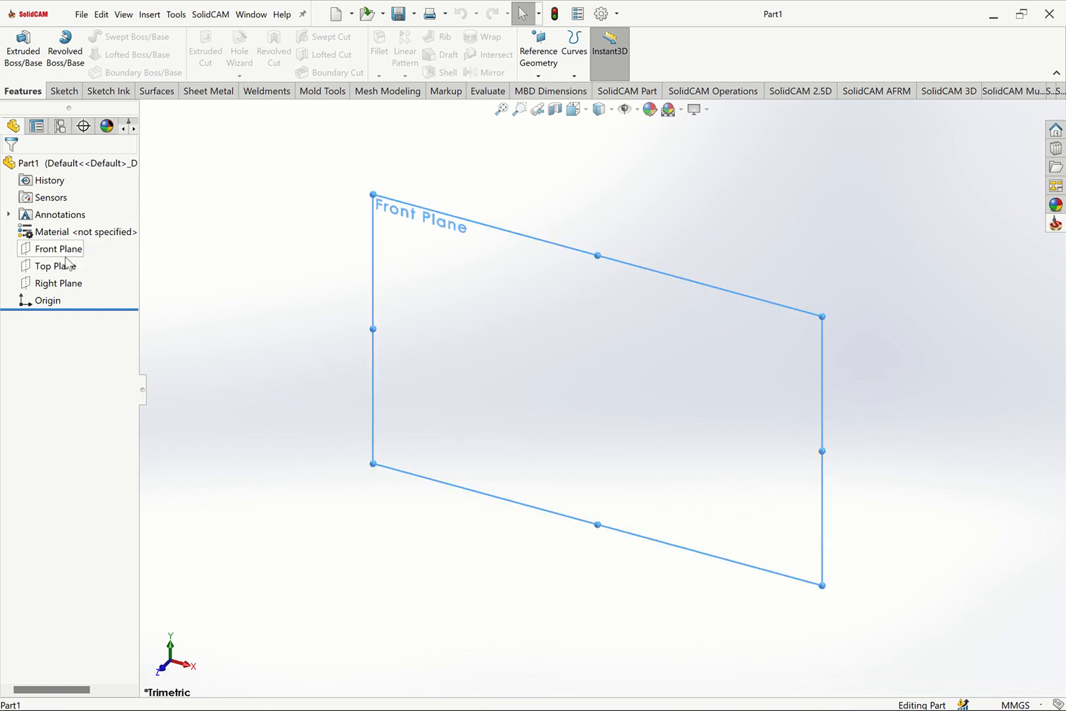
pyautogui.click(56, 266)
pyautogui.click(59, 283)
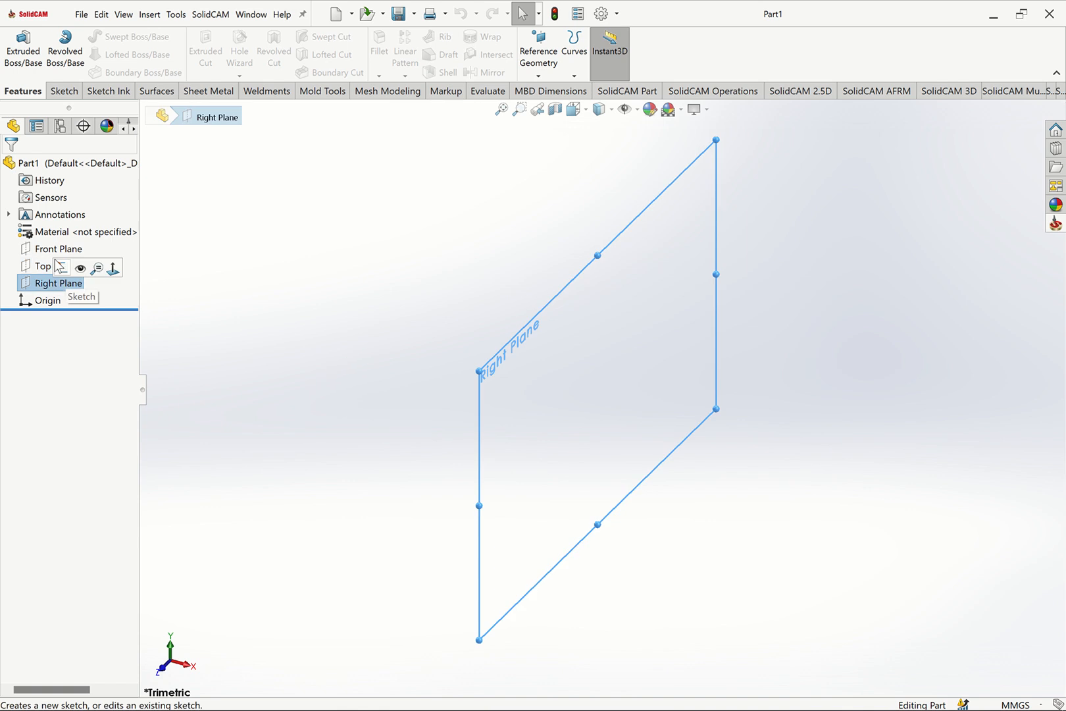
pyautogui.click(166, 239)
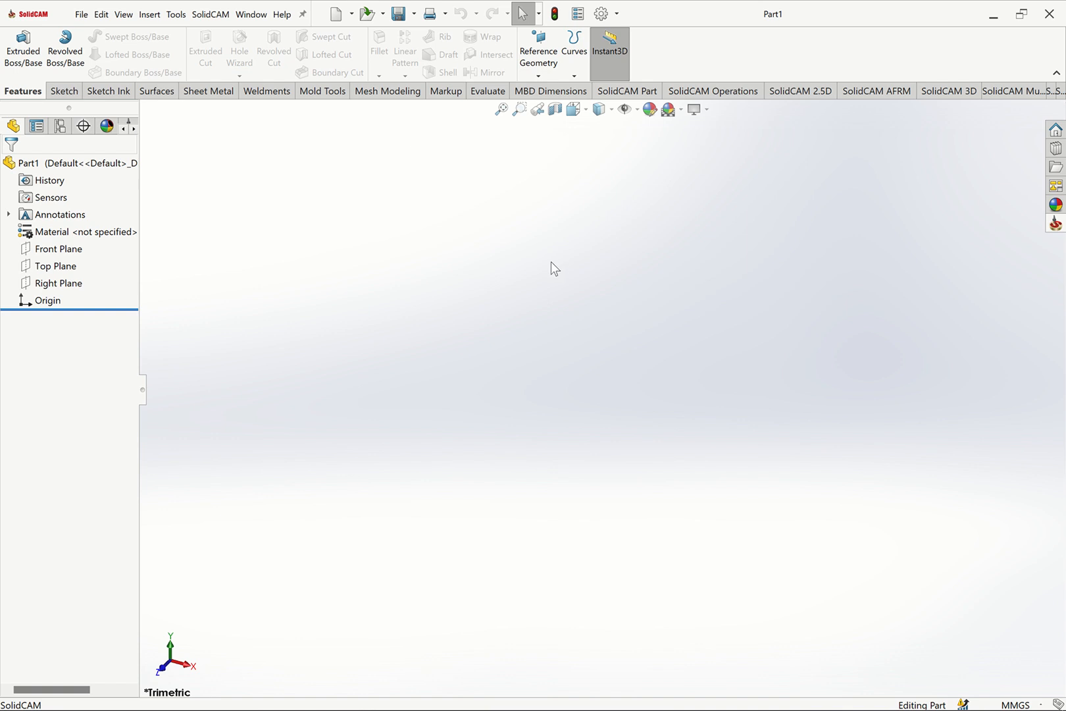
pyautogui.click(77, 95)
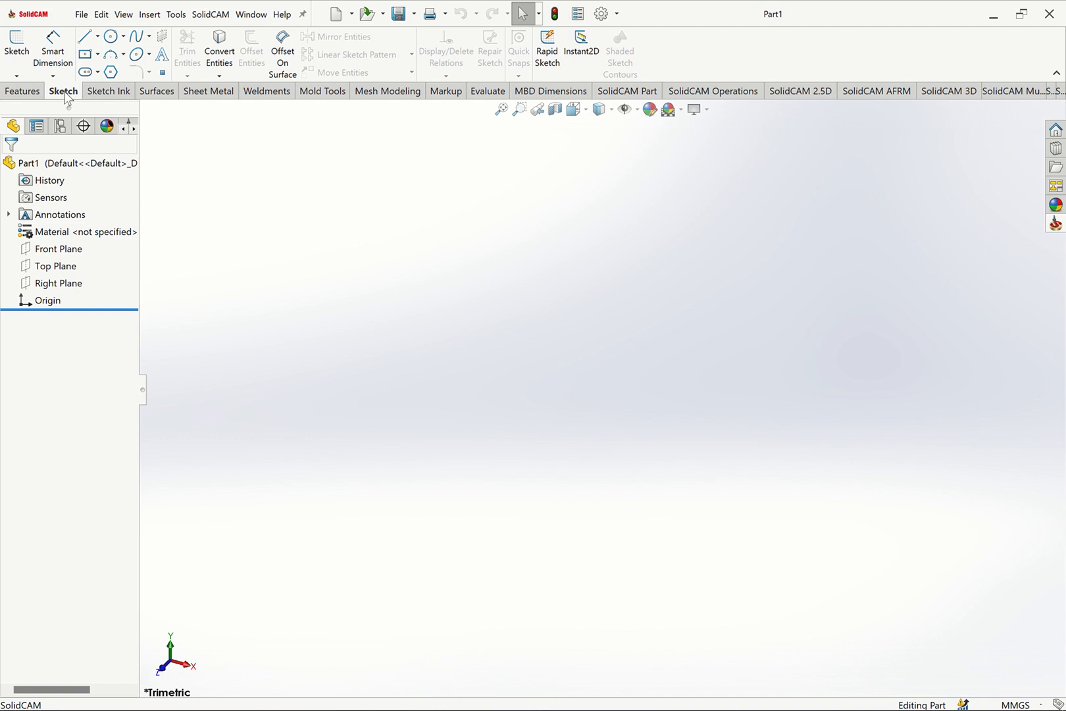
pyautogui.click(18, 76)
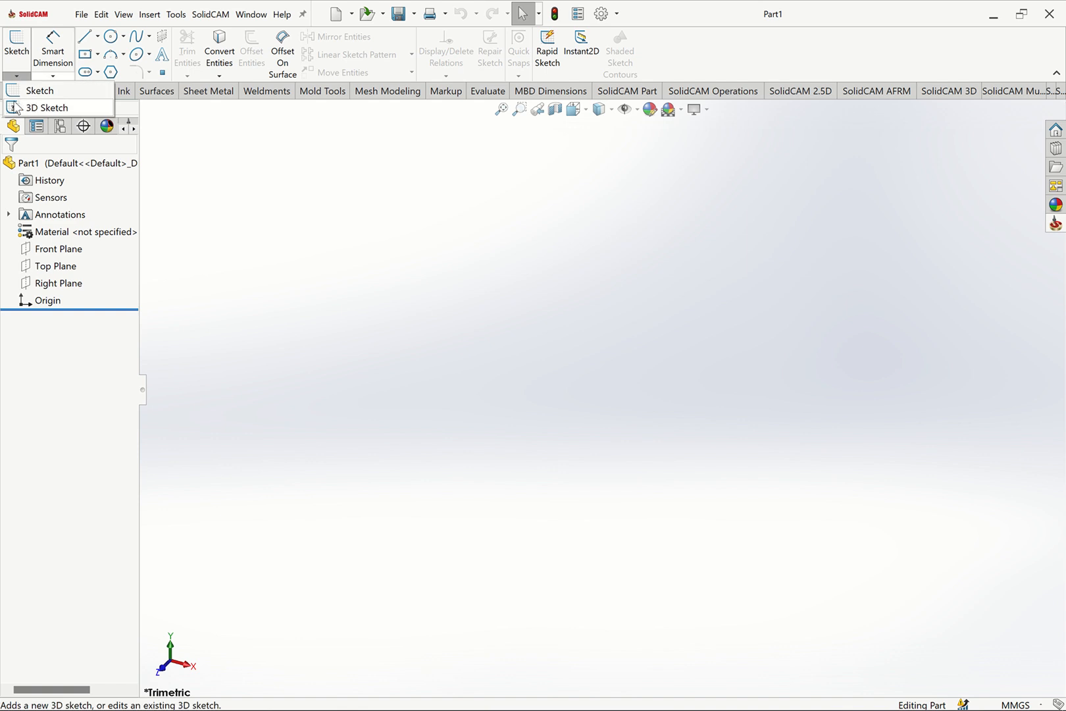
pyautogui.click(16, 107)
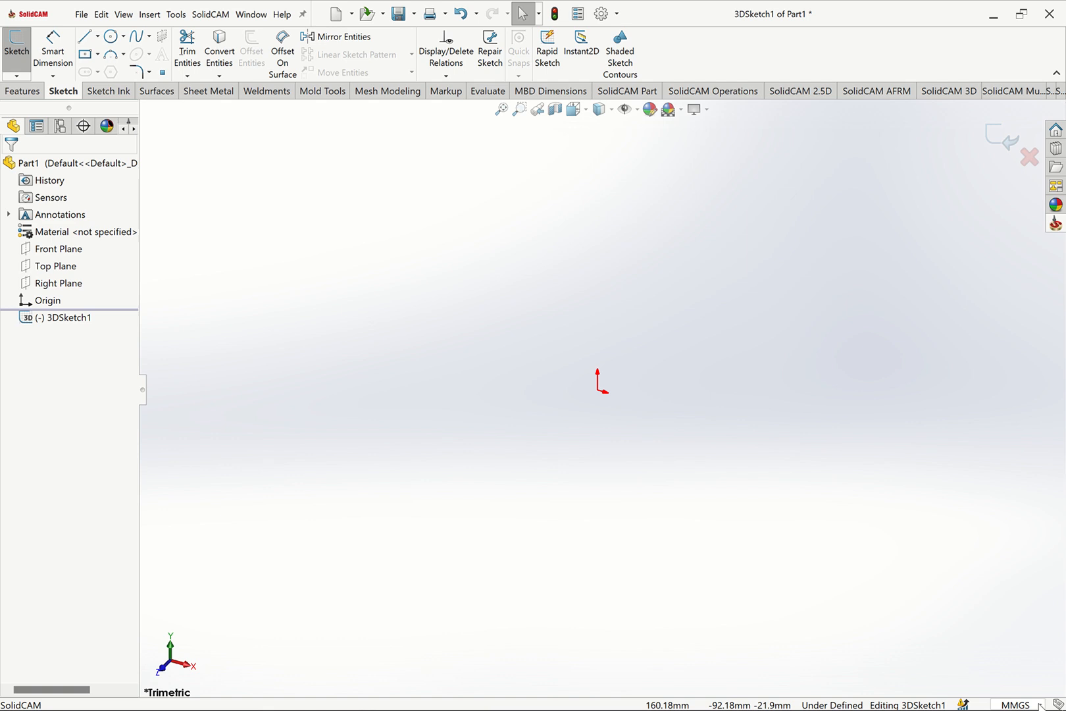
# Switch the document units to IPS and start a new 3D sketch.
pyautogui.click(1040, 705)
pyautogui.click(919, 662)
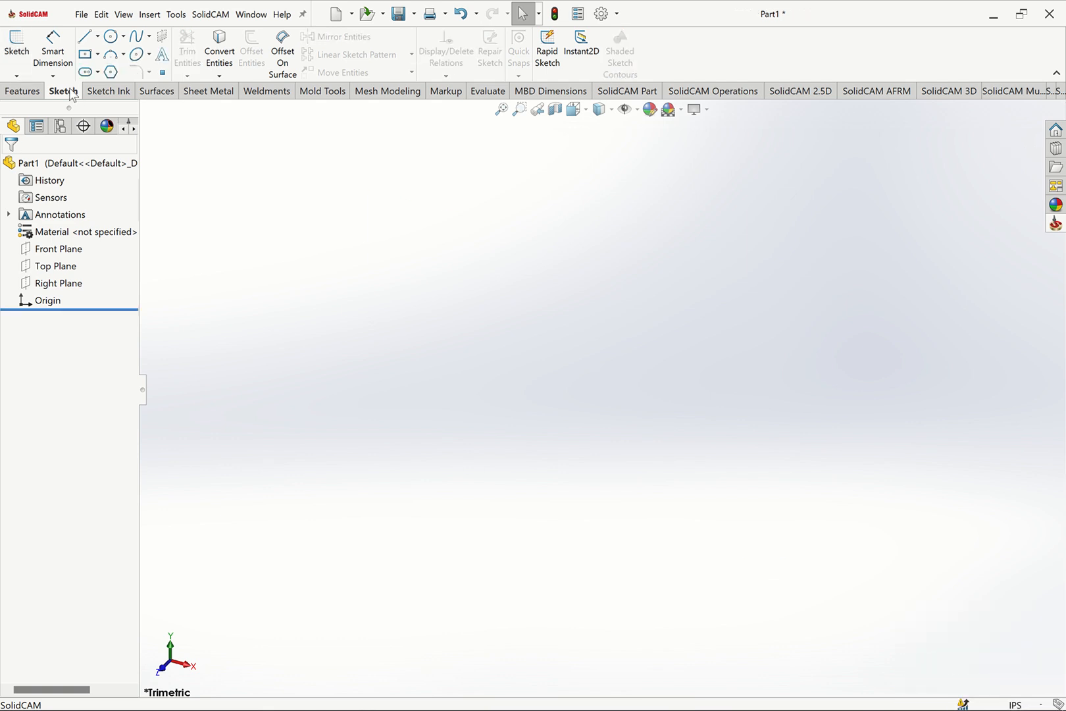
pyautogui.click(17, 75)
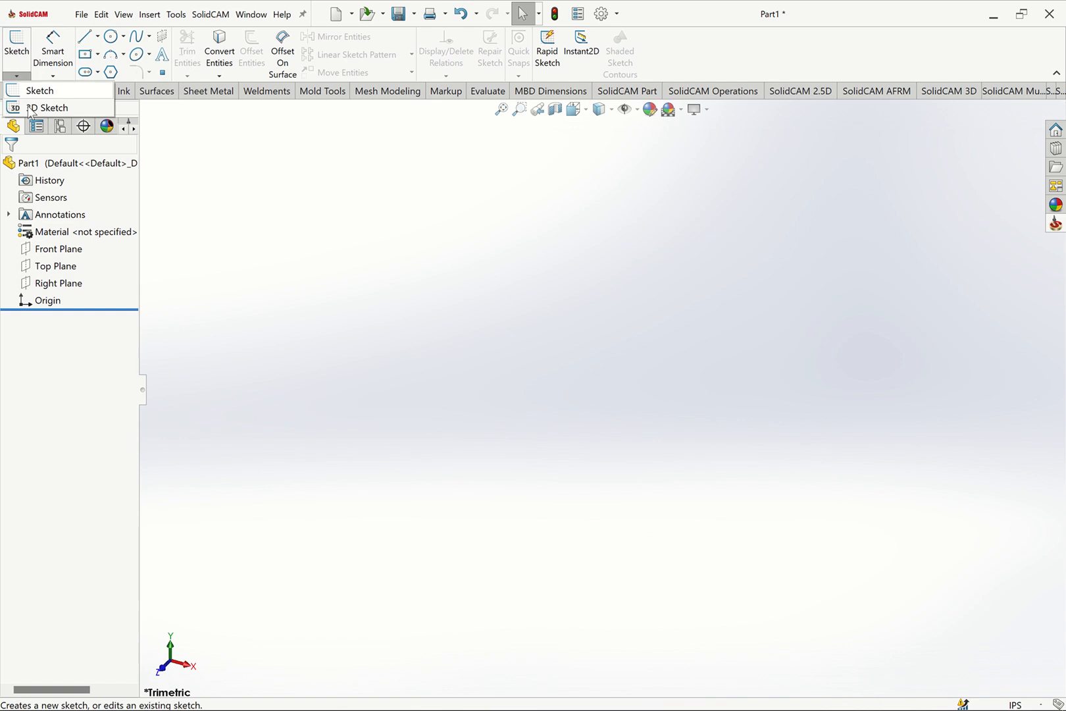
pyautogui.click(40, 106)
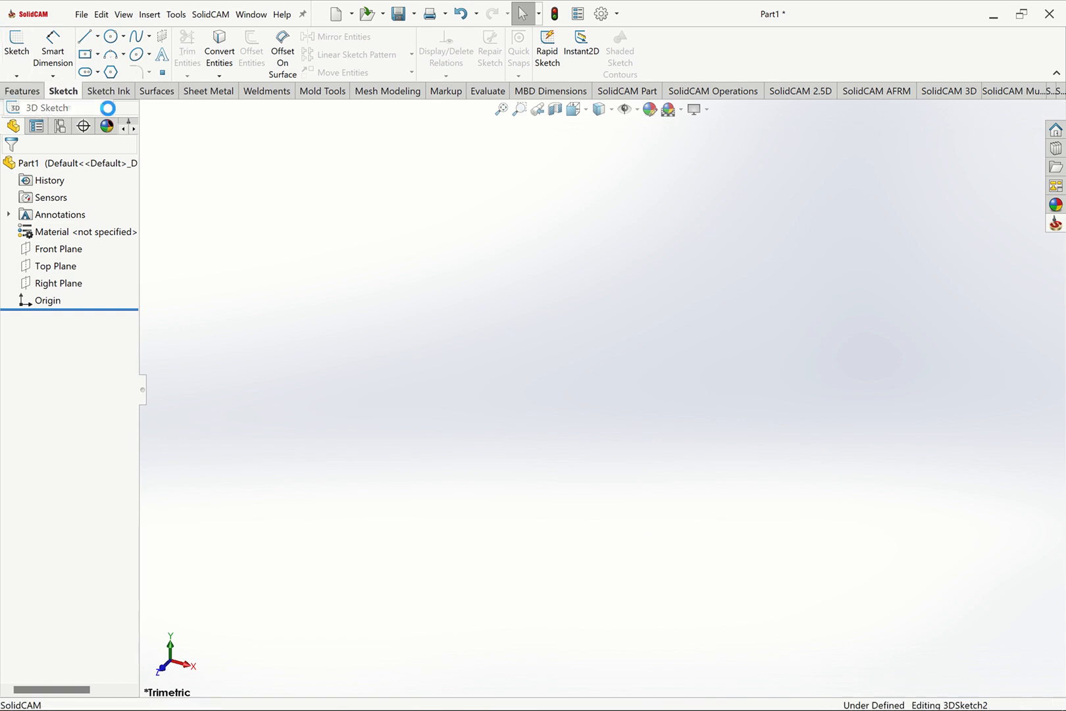
# Sketch a line from the origin about 3.11 in along X, followed by one about 2.48 in up along Y.
pyautogui.click(84, 36)
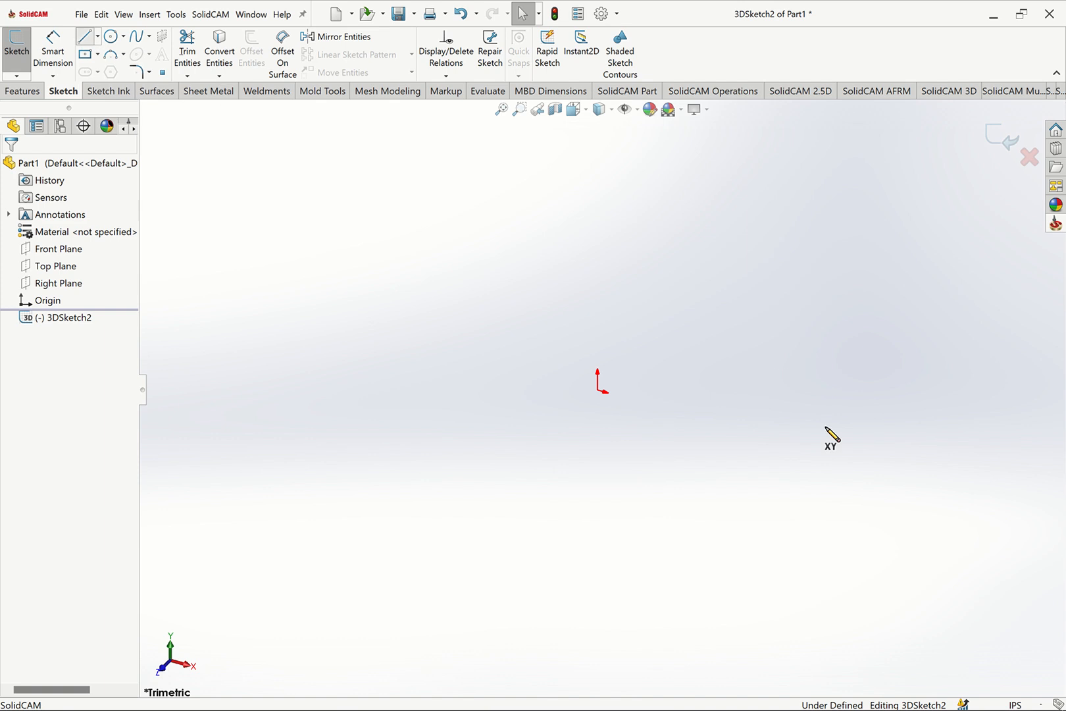
pyautogui.click(597, 390)
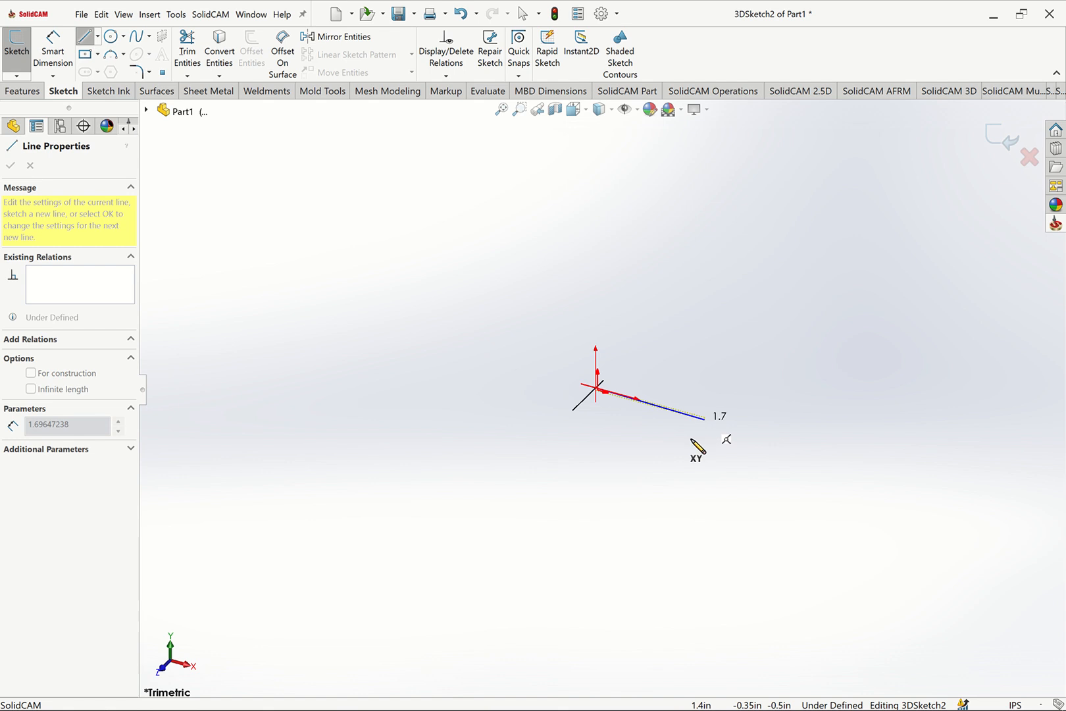
pyautogui.doubleClick(795, 442)
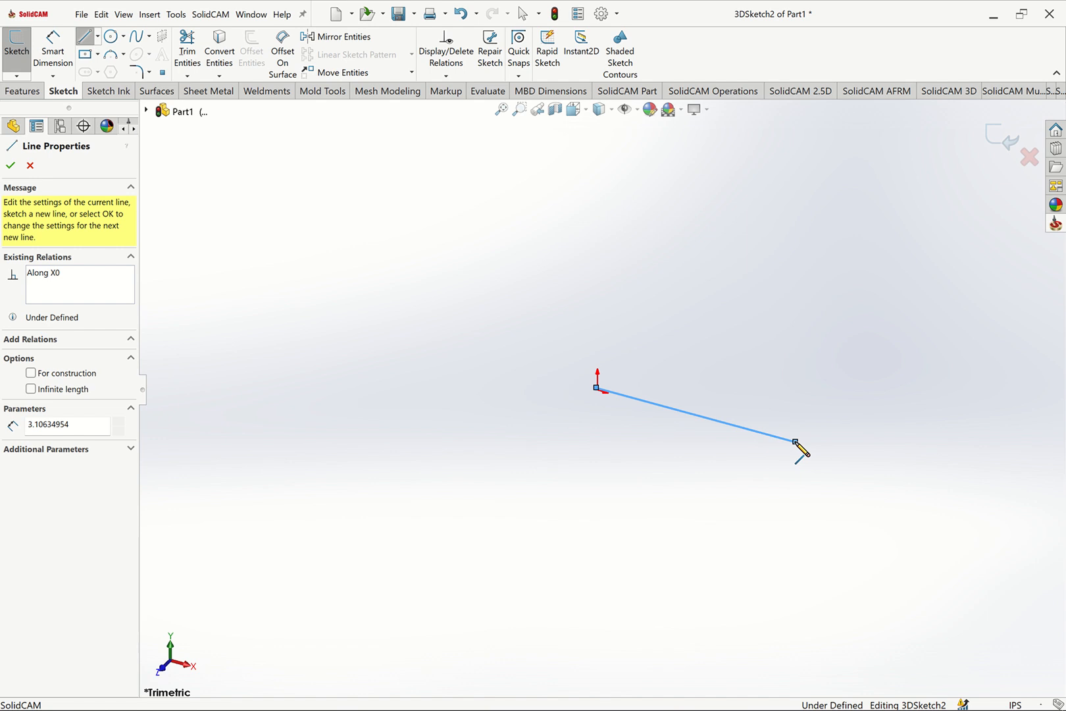
pyautogui.click(795, 442)
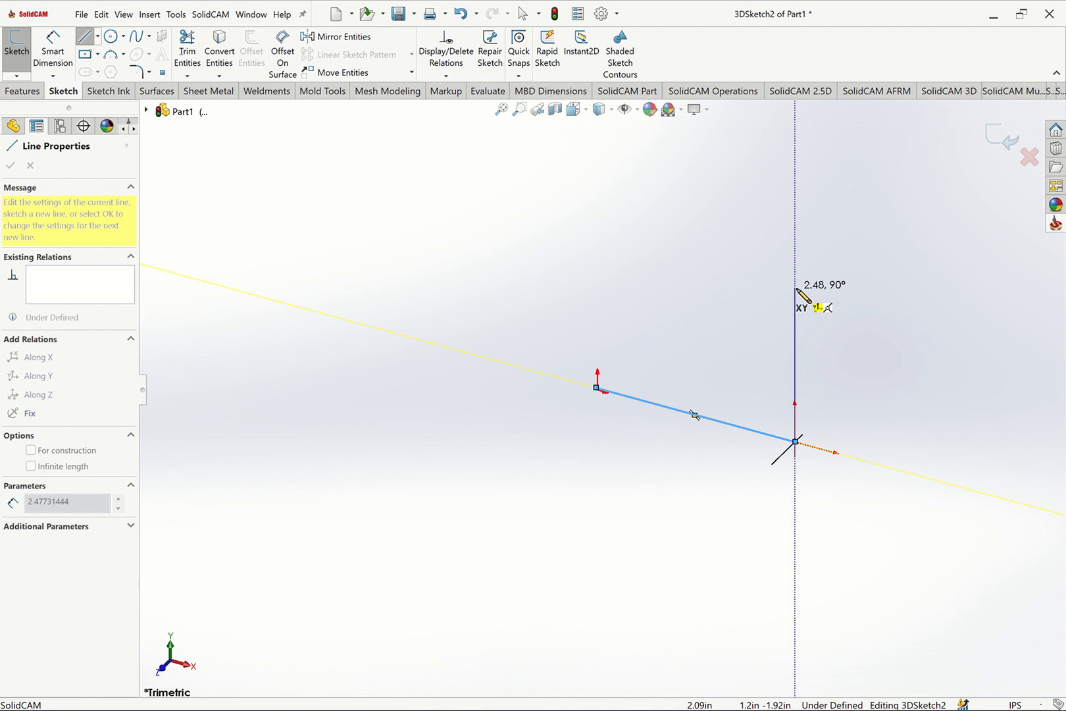
pyautogui.click(795, 287)
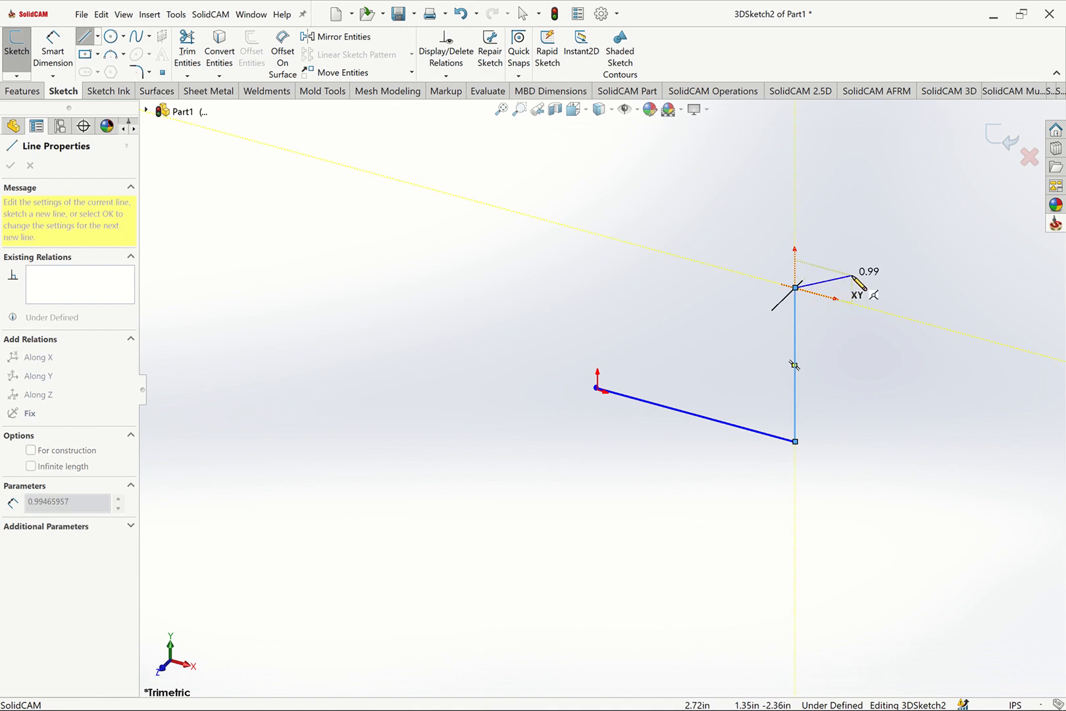
# Continue with a line about 2.54 in backward in the YZ plane and one about 2.58 in along negative X.
pyautogui.press('Tab')
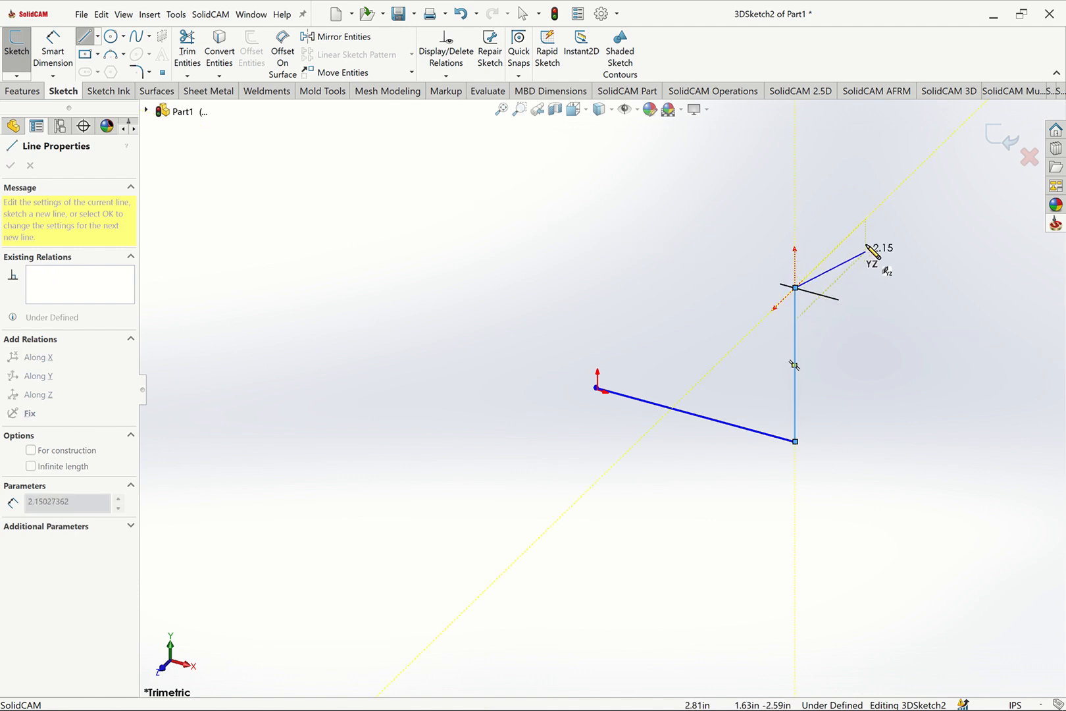
pyautogui.doubleClick(881, 208)
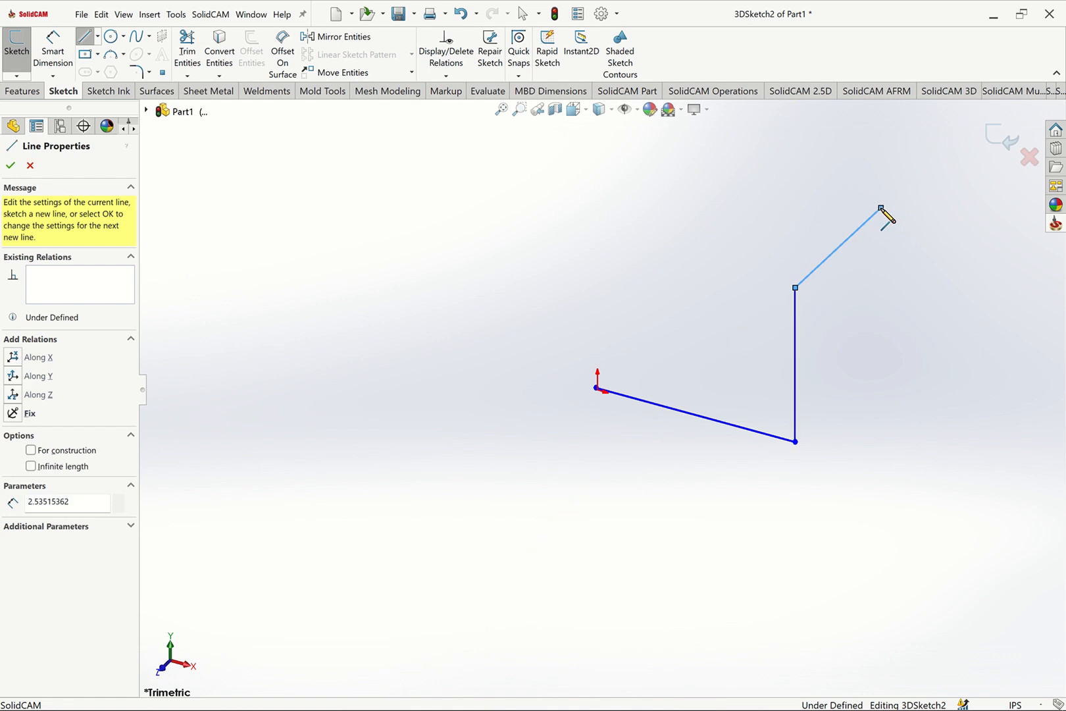
pyautogui.click(881, 208)
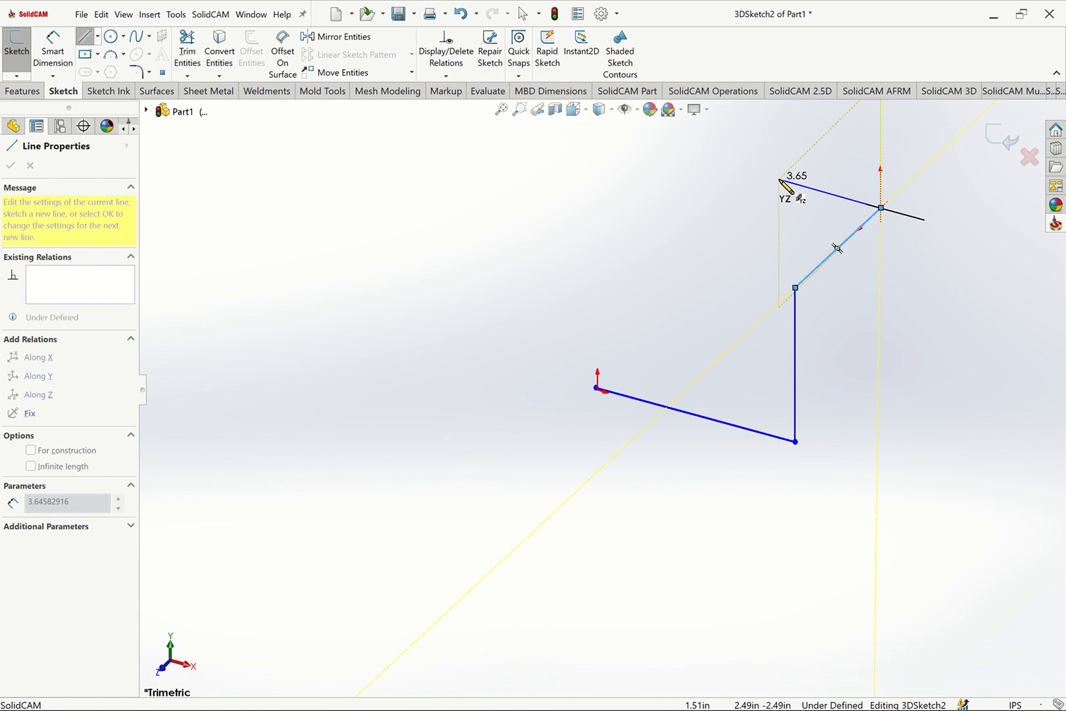
pyautogui.doubleClick(716, 162)
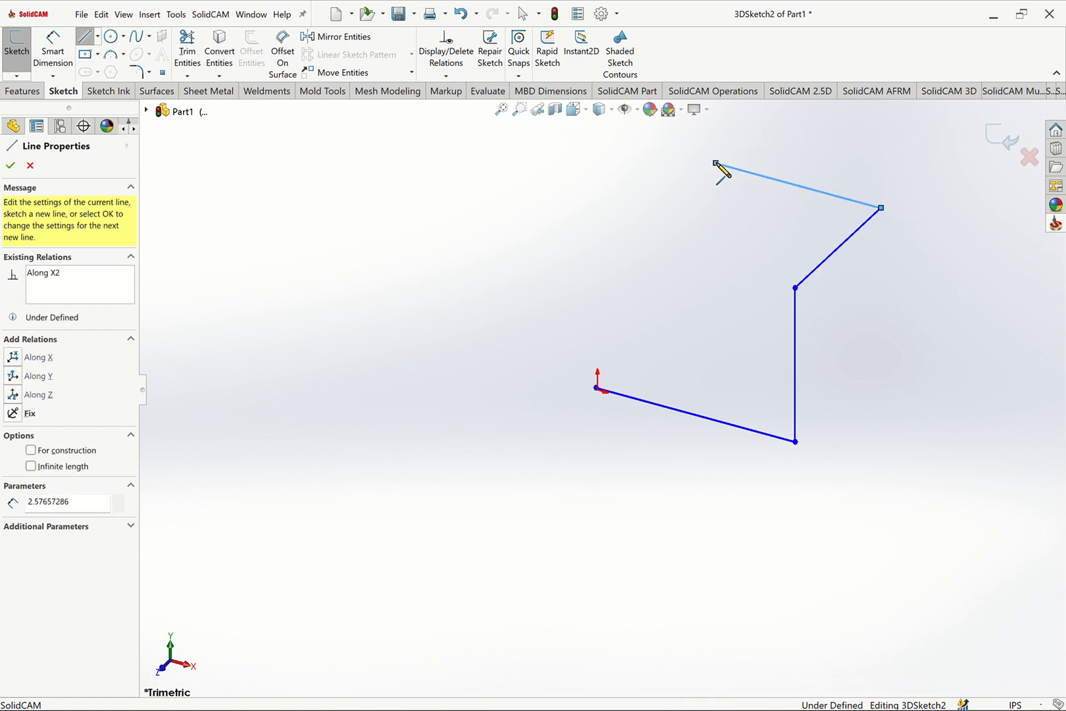
# Extend the path about 6.73 in forward along Z, about 2.61 in along X, and part of the way back along Z.
pyautogui.click(716, 162)
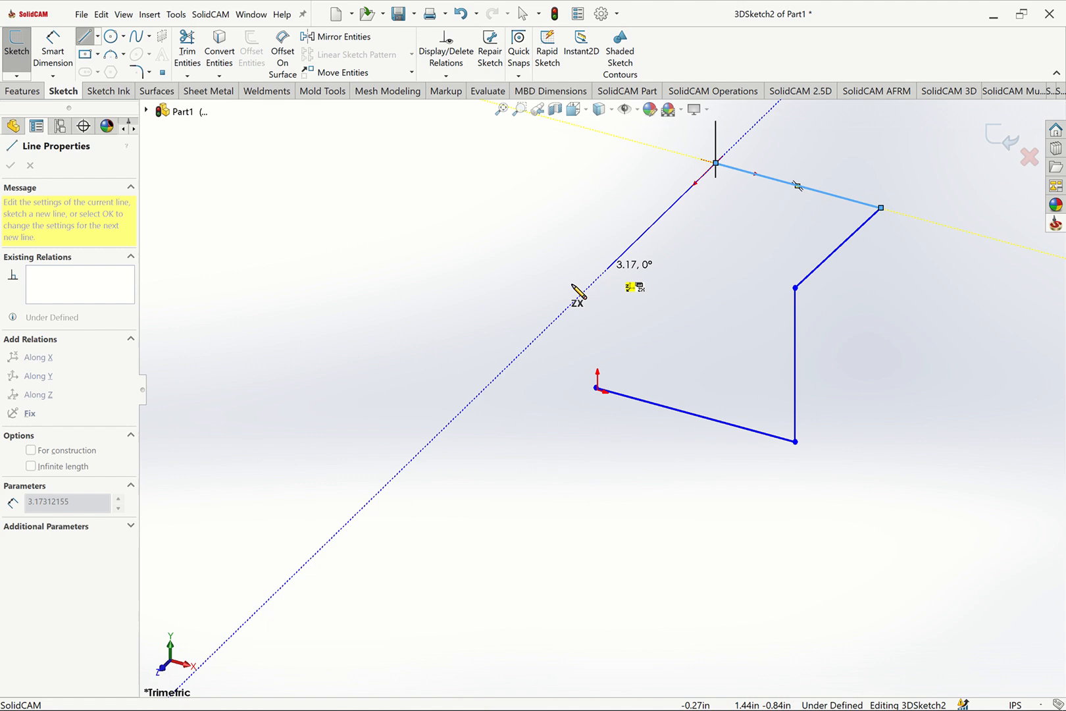
pyautogui.click(489, 385)
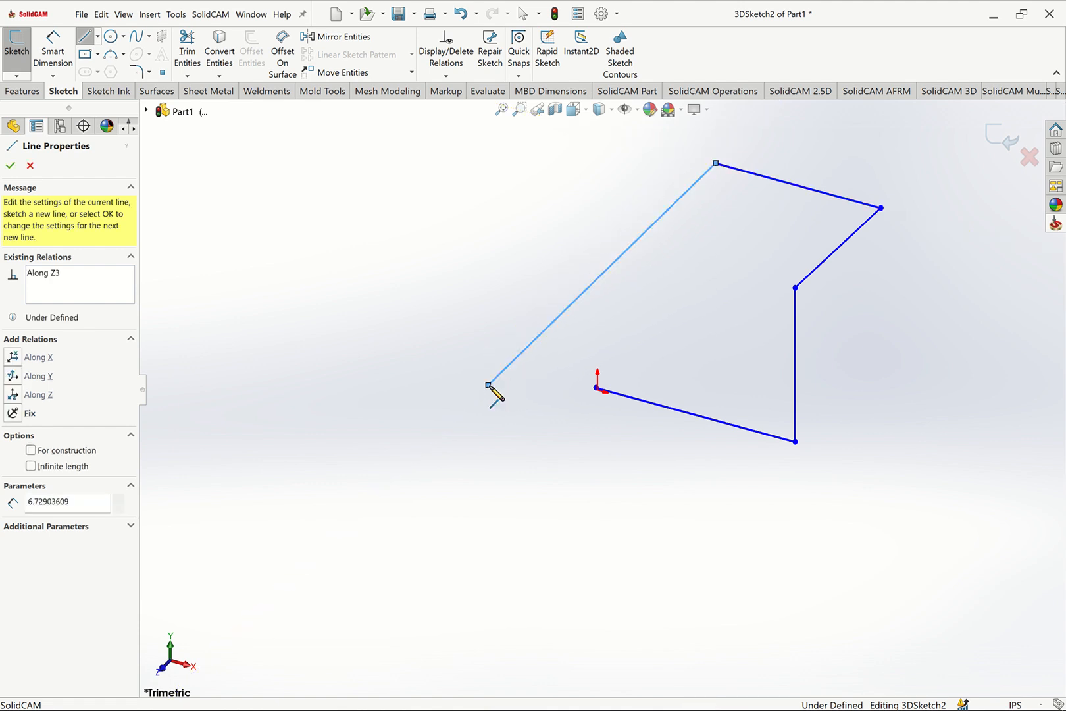
pyautogui.click(656, 431)
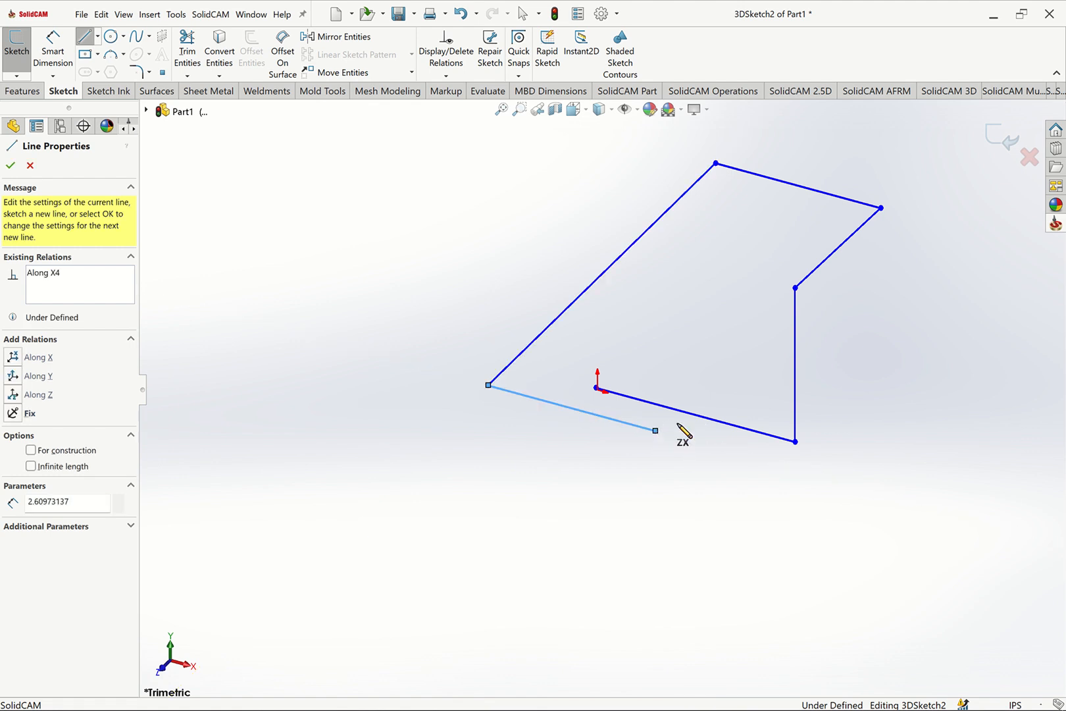
pyautogui.click(735, 354)
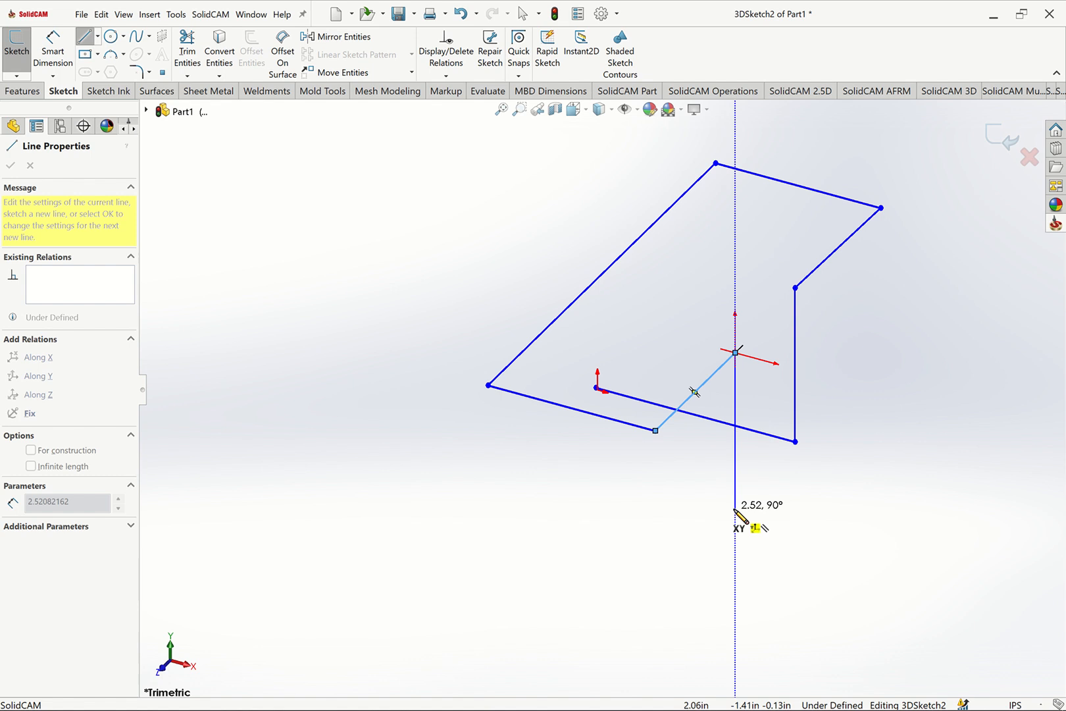
# Finish the path with a line about 2.52 in down along Y and one about 2.98 in along negative X.
pyautogui.click(736, 509)
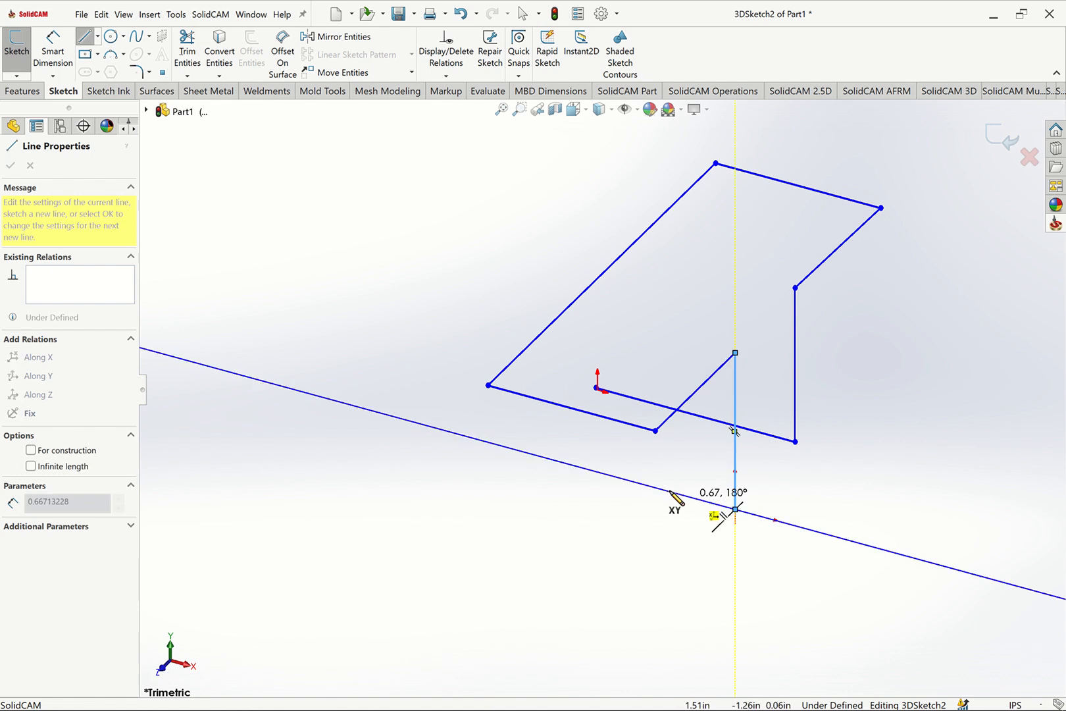
pyautogui.click(544, 457)
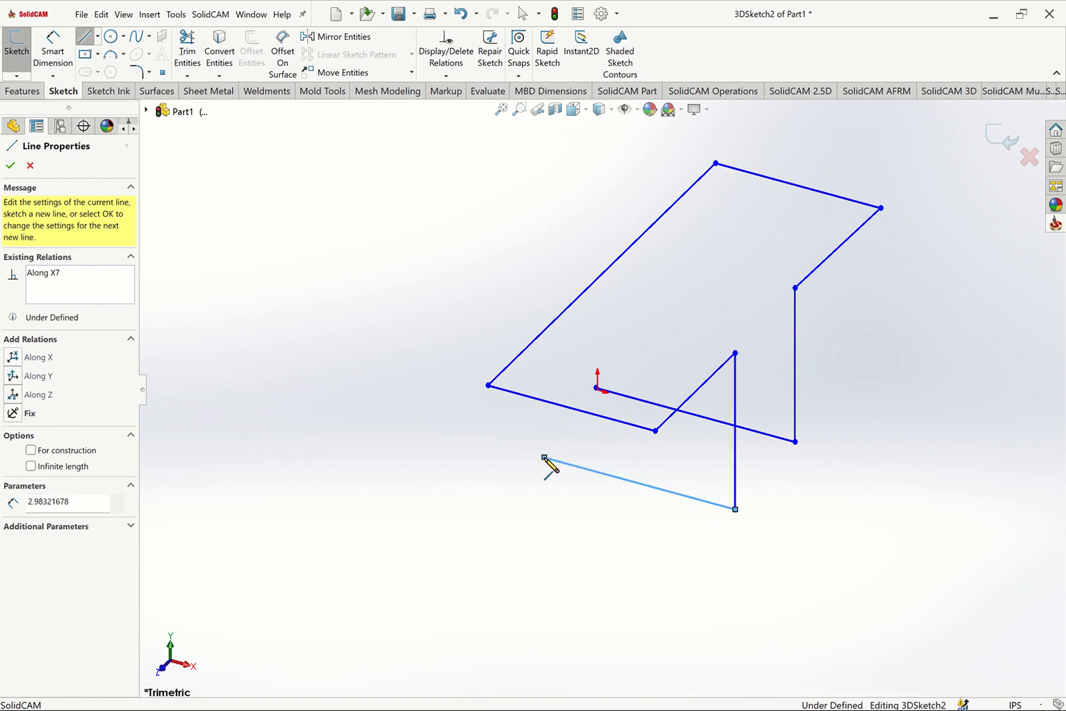
pyautogui.press('Escape')
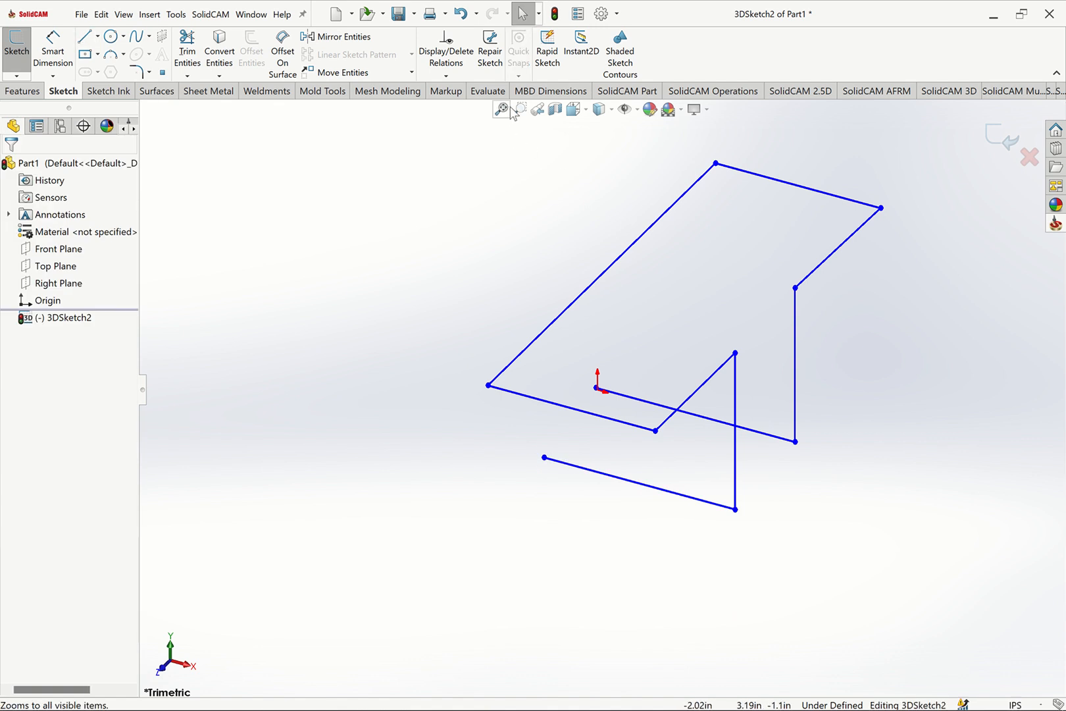
pyautogui.click(512, 110)
pyautogui.click(501, 110)
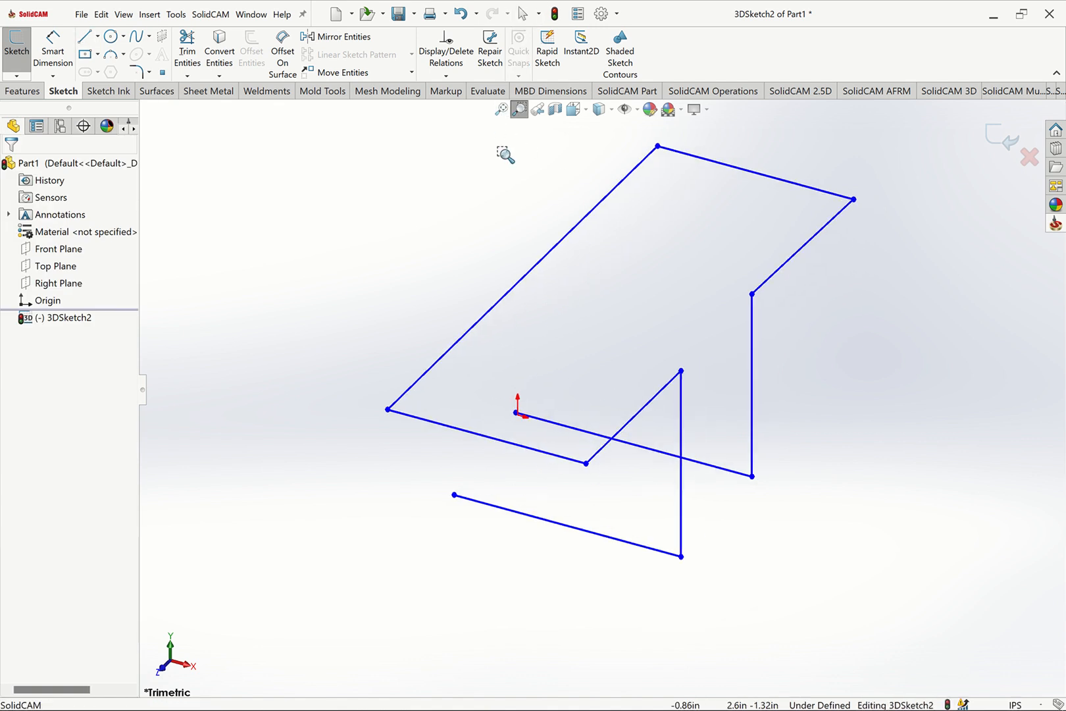
pyautogui.press('Escape')
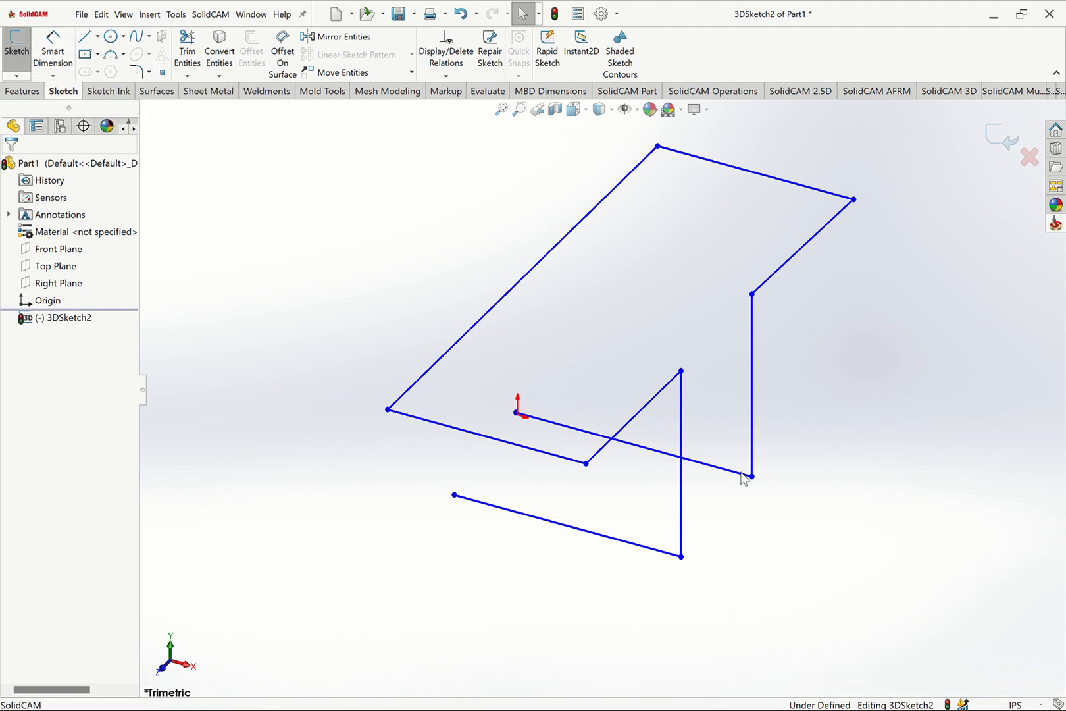
# Dimension the first line, starting at the origin, to 3 in.
pyautogui.click(54, 52)
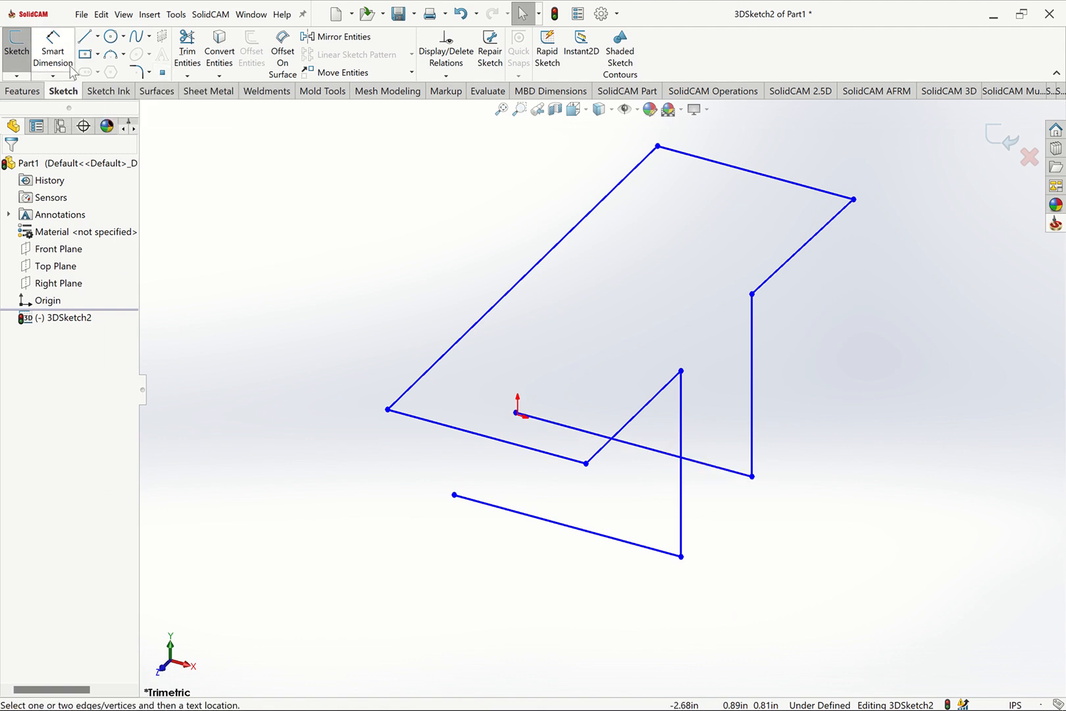
pyautogui.click(632, 392)
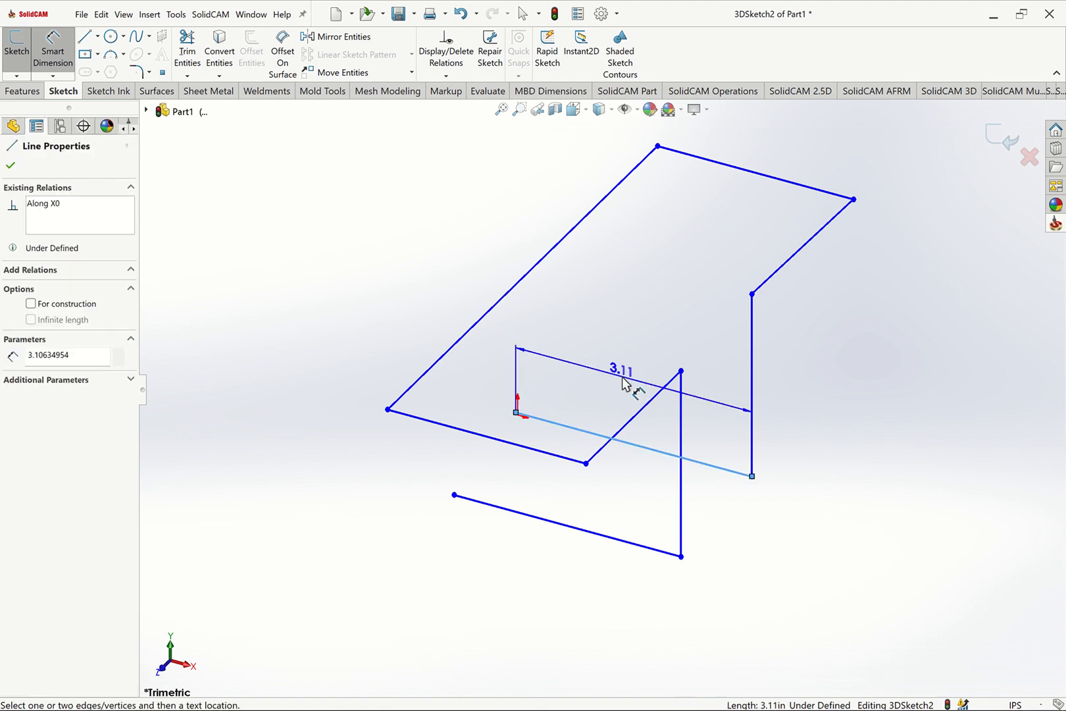
pyautogui.click(626, 383)
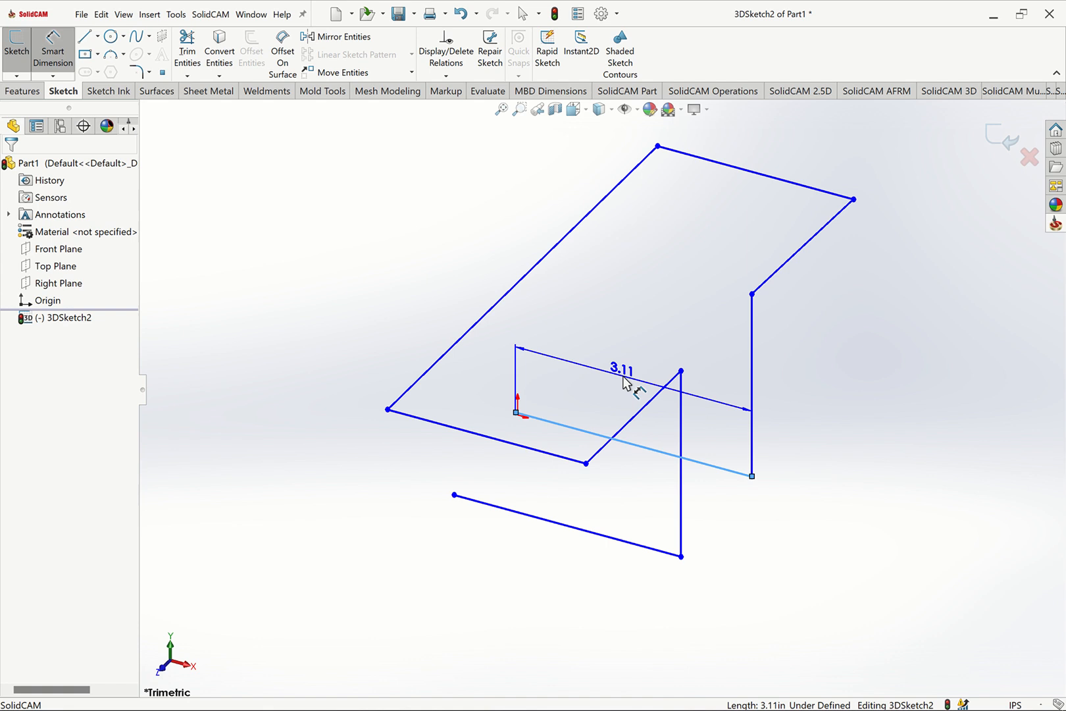
pyautogui.write('36')
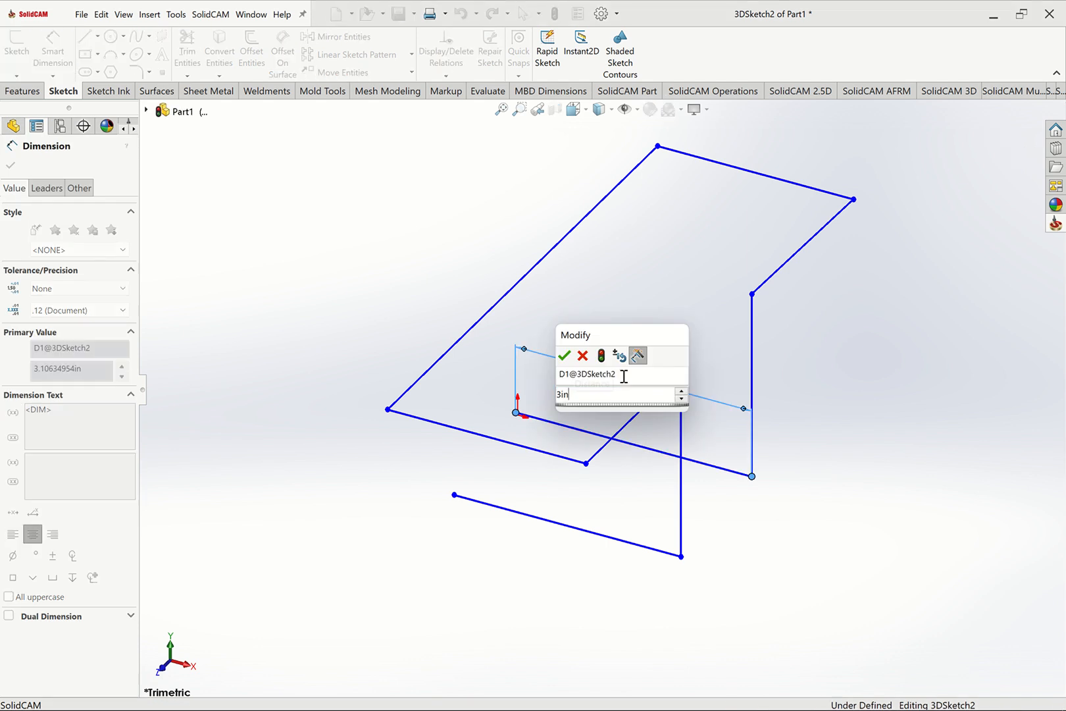
pyautogui.press('Return')
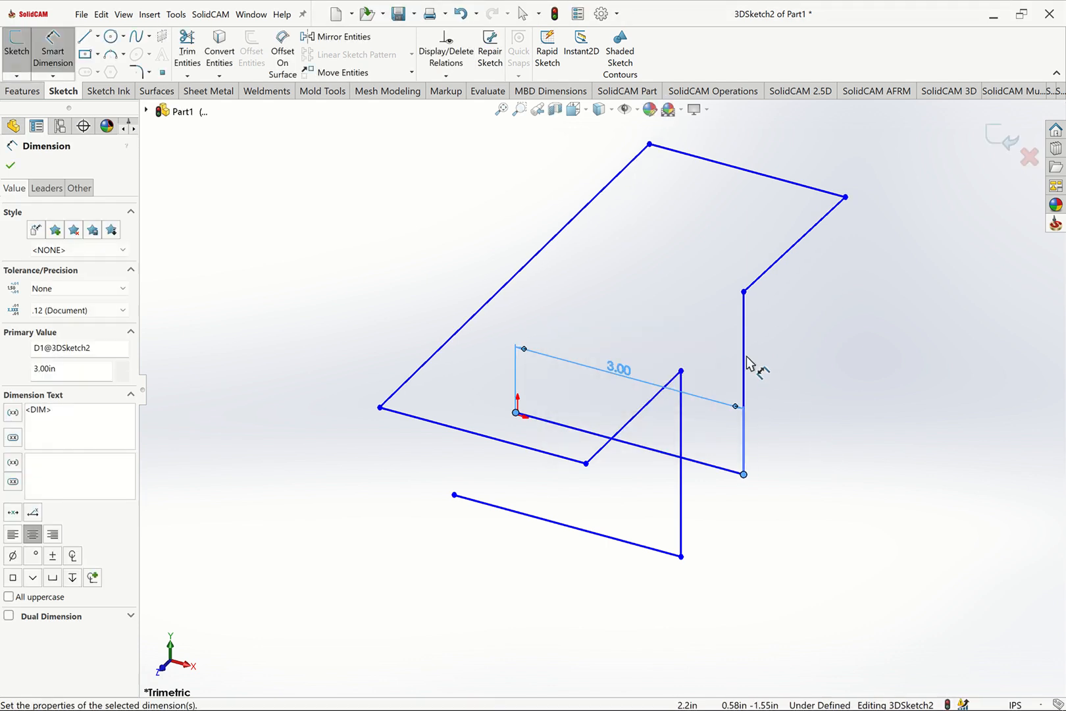
# Dimension the vertical line rising from the end of the first line to 4 in.
pyautogui.click(752, 360)
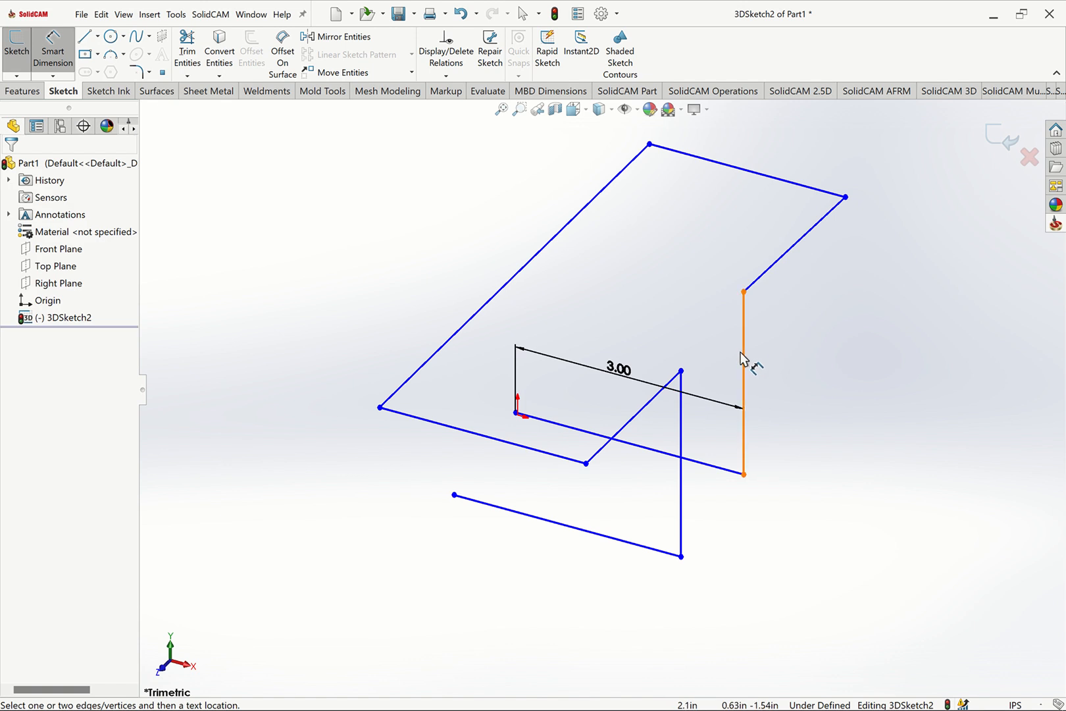
pyautogui.click(746, 359)
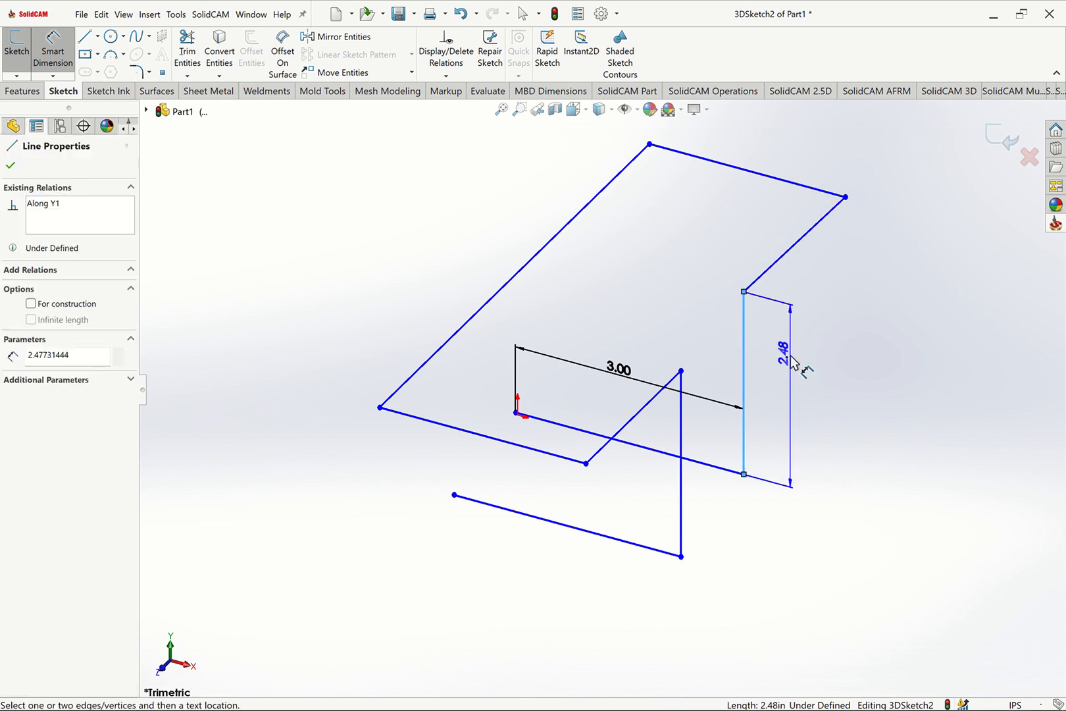
pyautogui.click(793, 363)
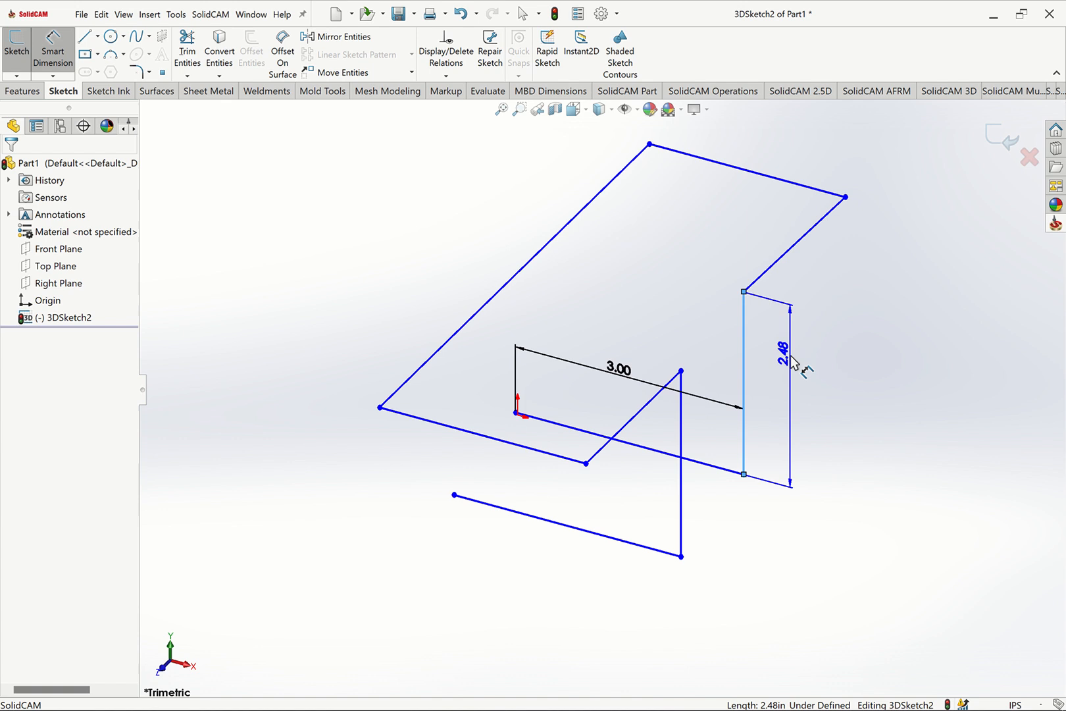
pyautogui.write('4in')
pyautogui.press('Return')
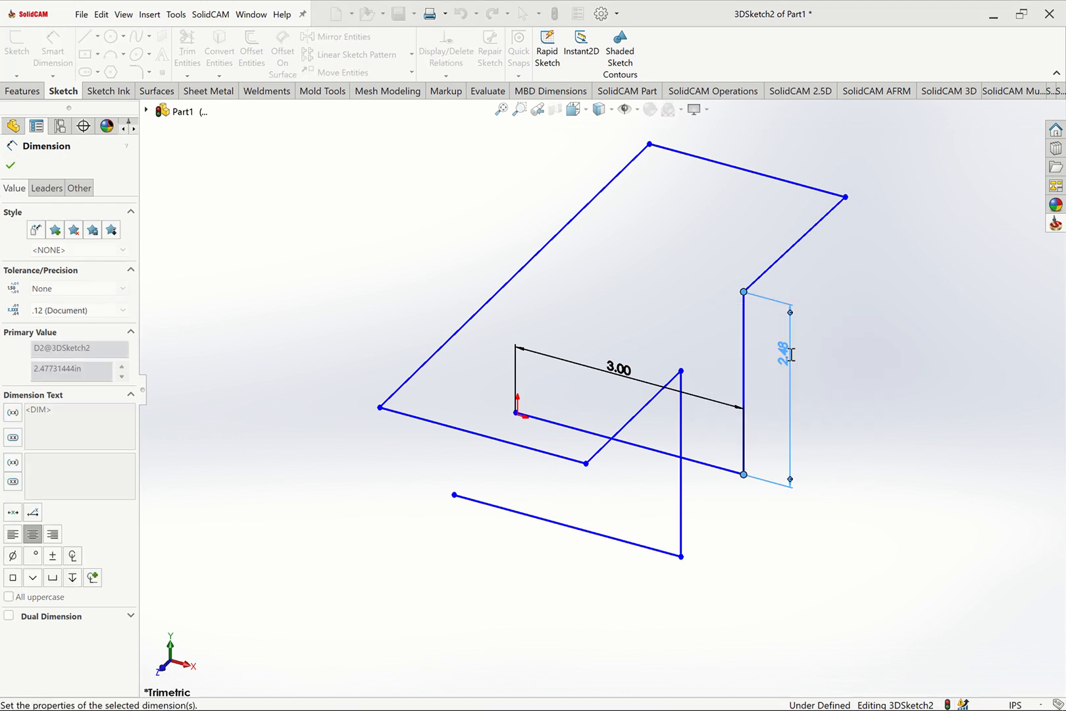
pyautogui.click(501, 109)
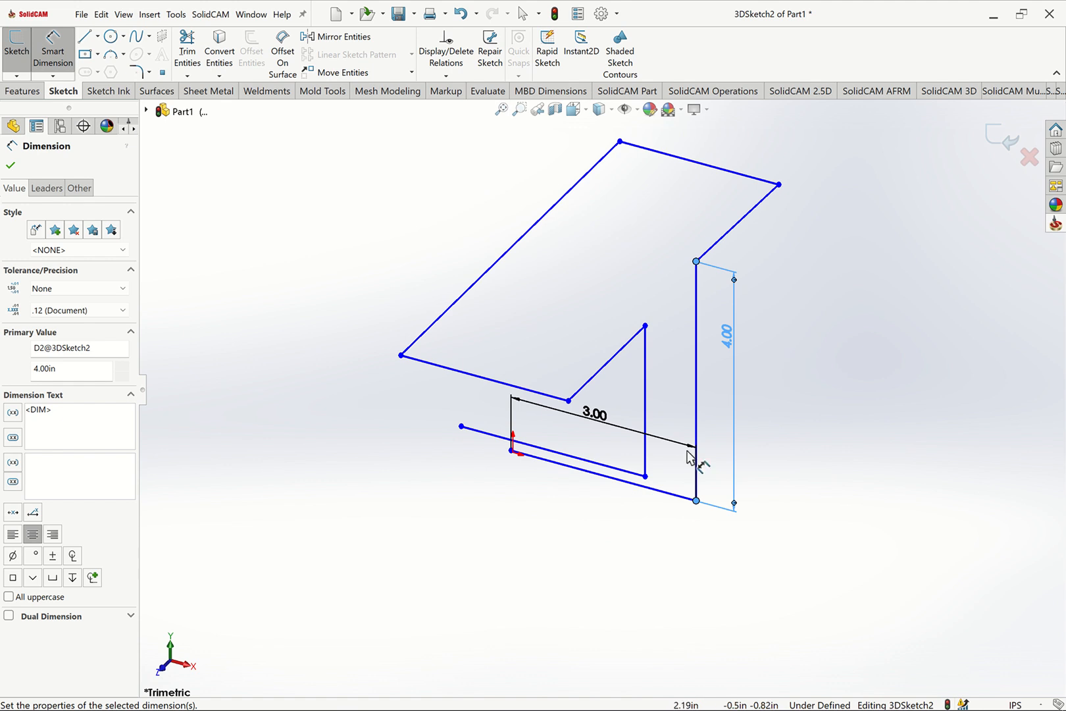
pyautogui.click(791, 299)
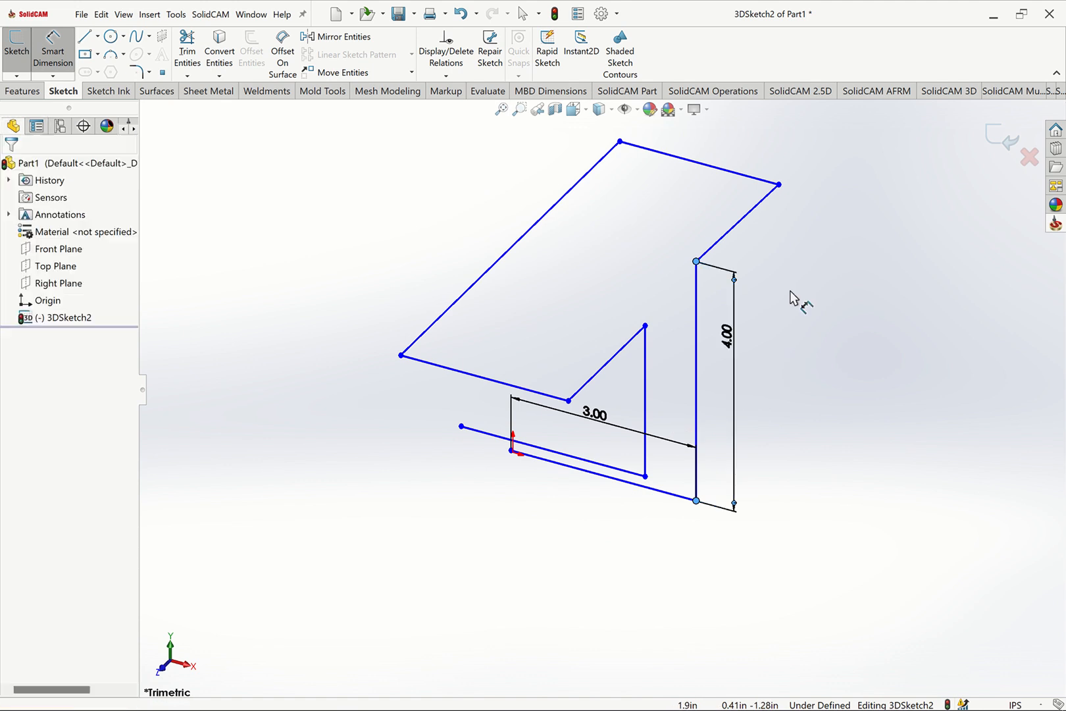
# Make the two short upper lines along Z collinear with each other.
pyautogui.click(732, 229)
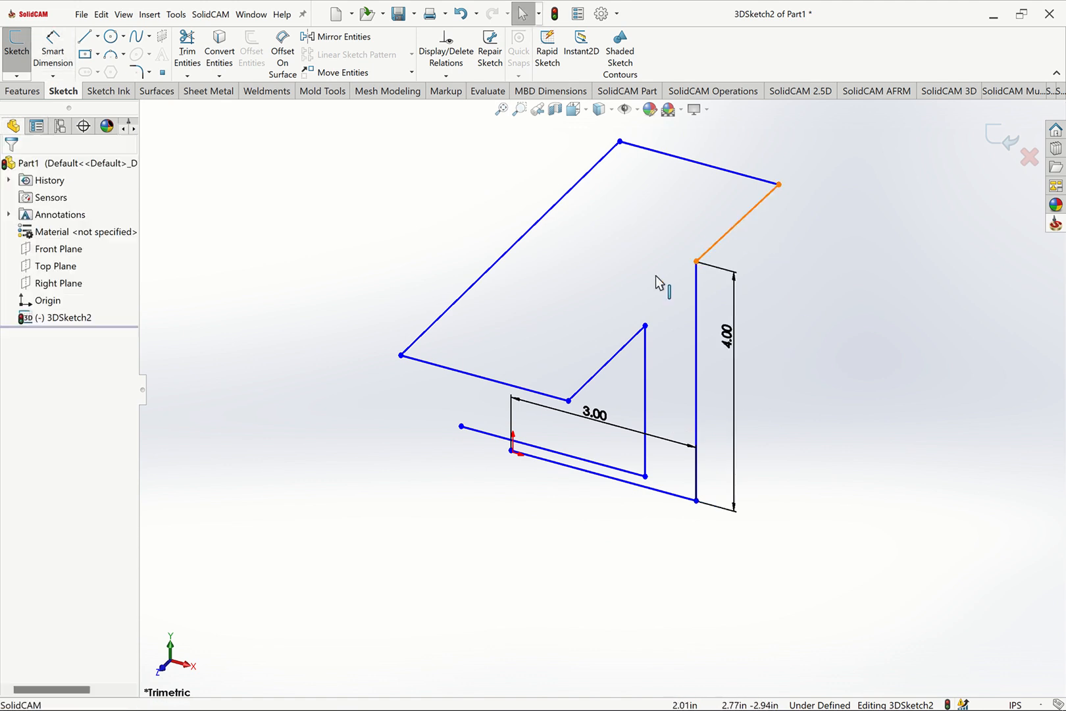
pyautogui.keyDown('ctrl'); pyautogui.click(625, 347); pyautogui.keyUp('ctrl')
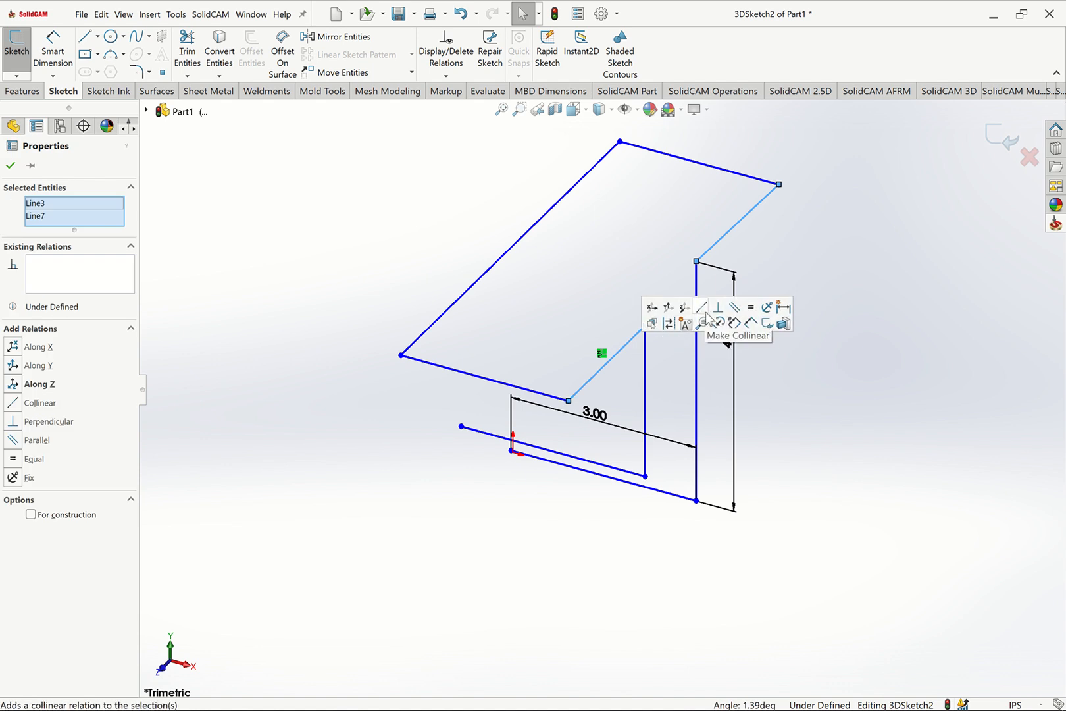
pyautogui.click(750, 316)
pyautogui.press('Escape')
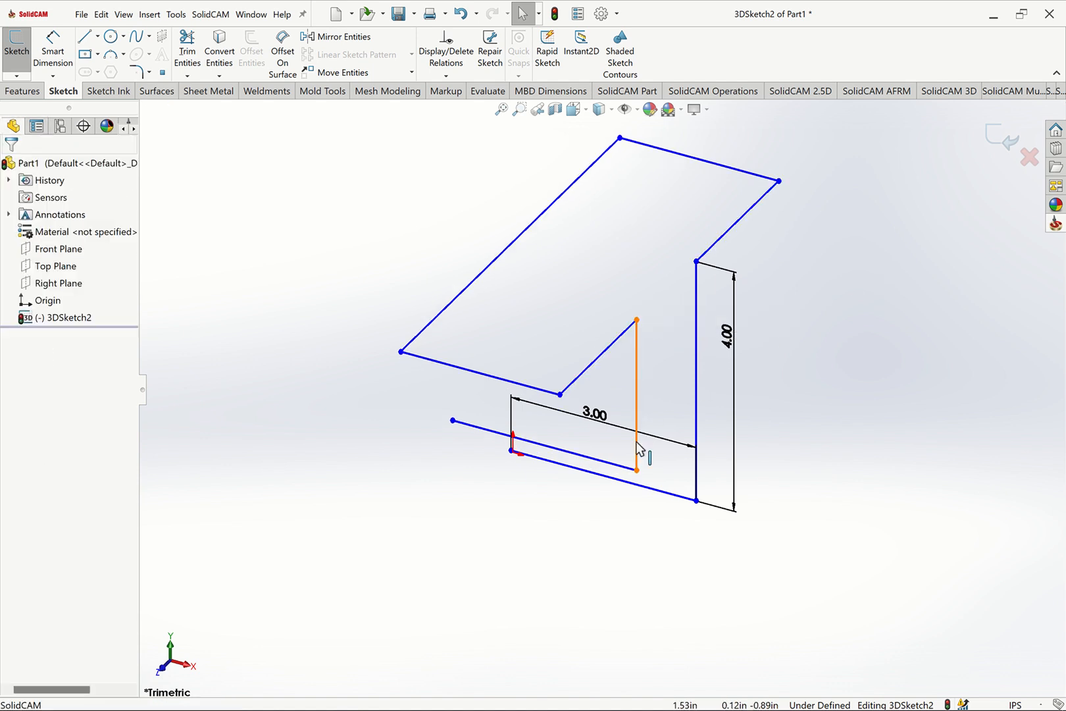
# Add an equal-length relation between the two vertical lines of the path.
pyautogui.moveTo(666, 451); pyautogui.dragTo(695, 458)
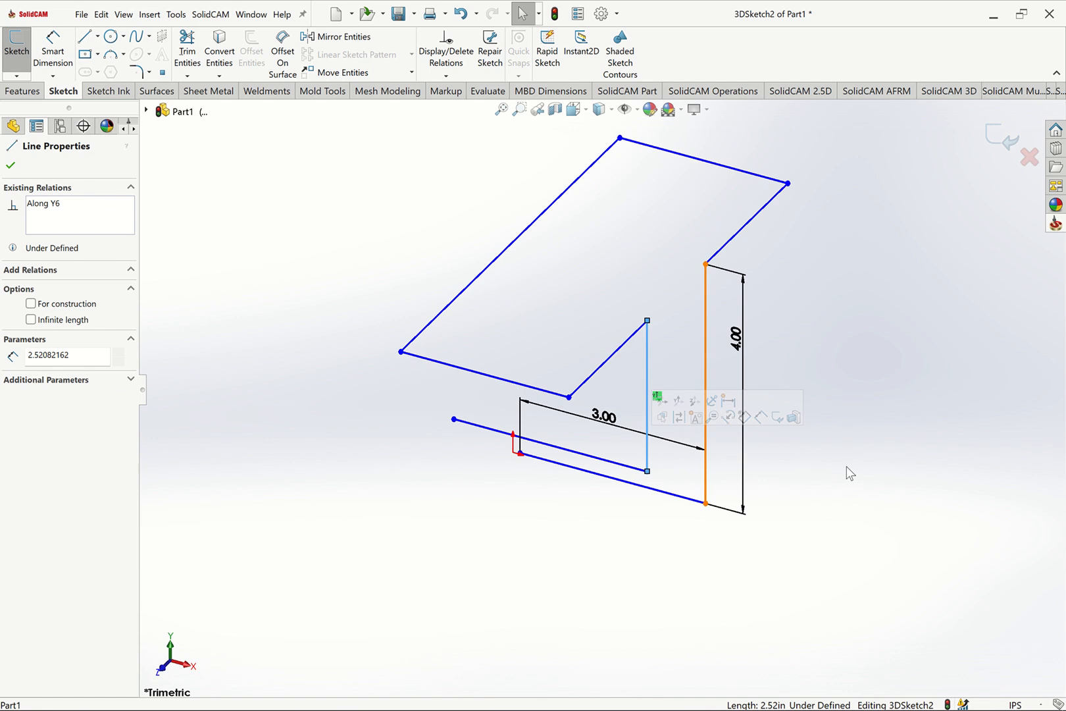
pyautogui.click(866, 487)
pyautogui.click(648, 450)
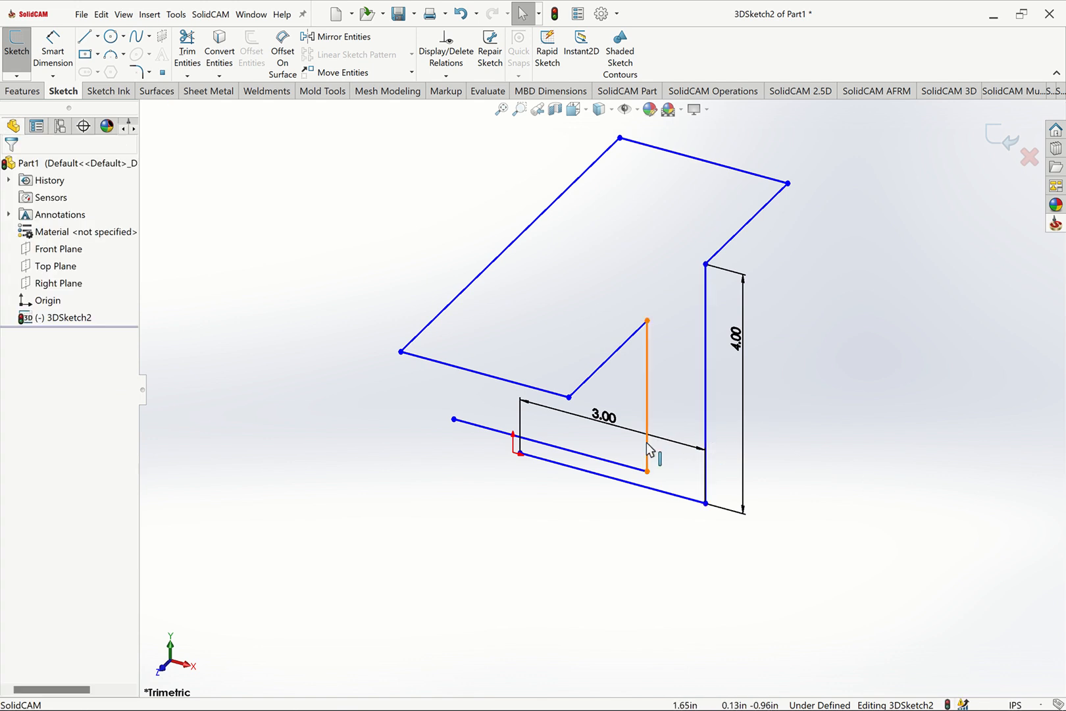
pyautogui.keyDown('ctrl'); pyautogui.click(706, 460); pyautogui.keyUp('ctrl')
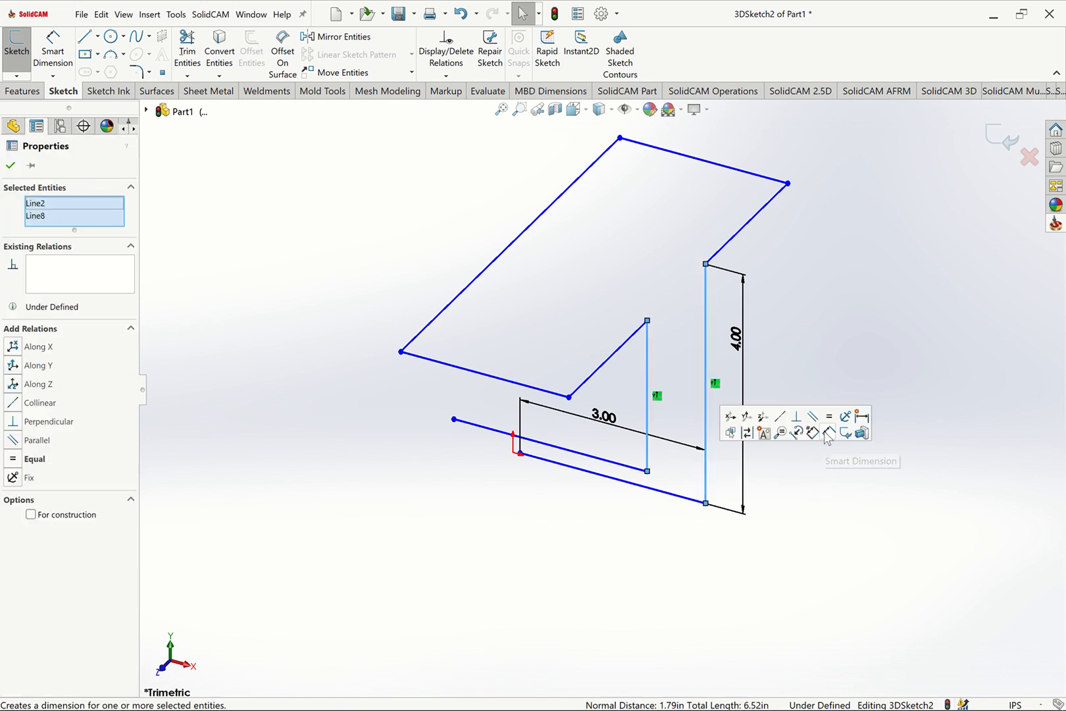
pyautogui.click(828, 416)
pyautogui.click(730, 382)
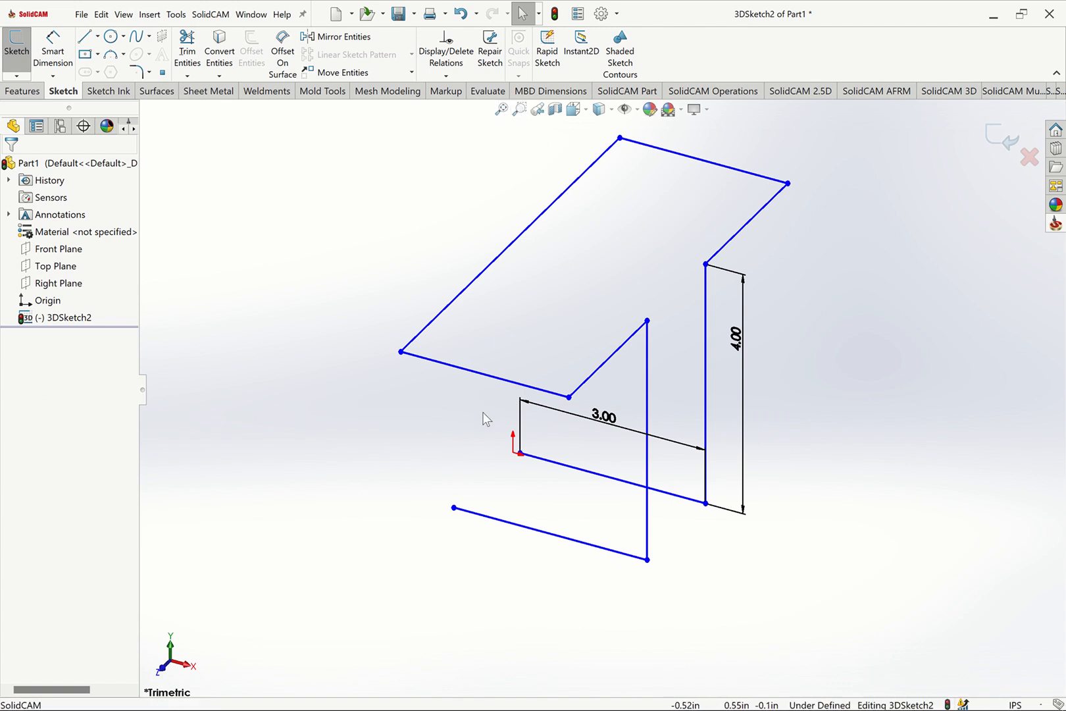
# Try to make the start point of the first line coincident with the origin.
pyautogui.click(519, 109)
pyautogui.moveTo(488, 428); pyautogui.dragTo(570, 477)
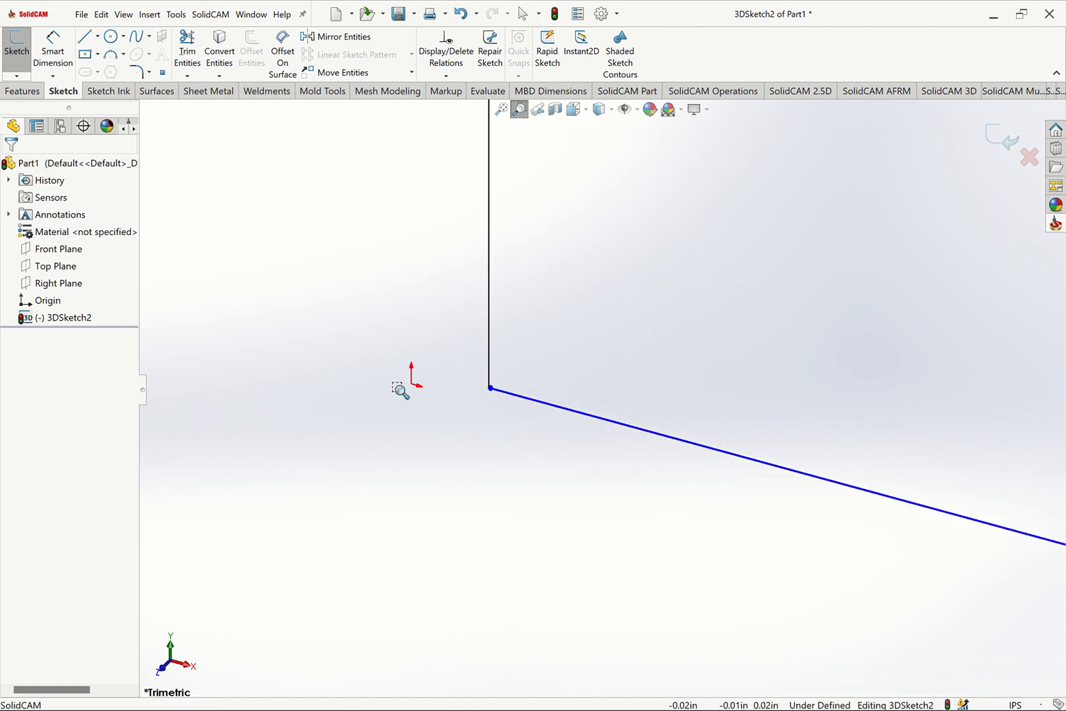
pyautogui.press('Escape')
pyautogui.click(490, 388)
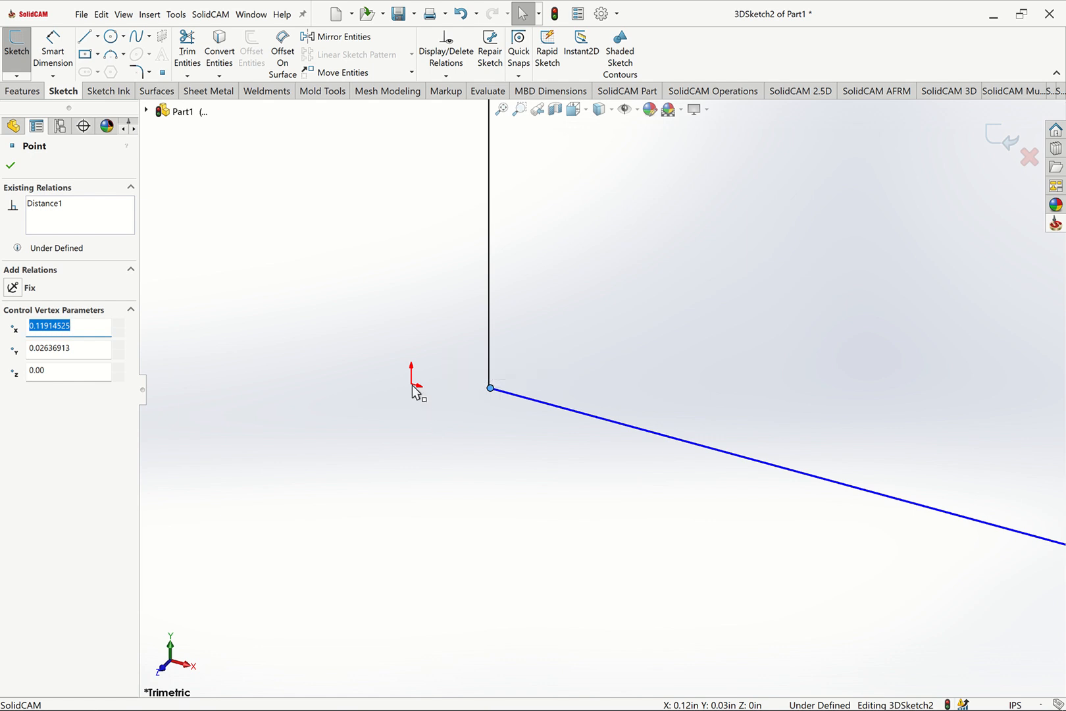
pyautogui.keyDown('ctrl'); pyautogui.click(412, 384); pyautogui.keyUp('ctrl')
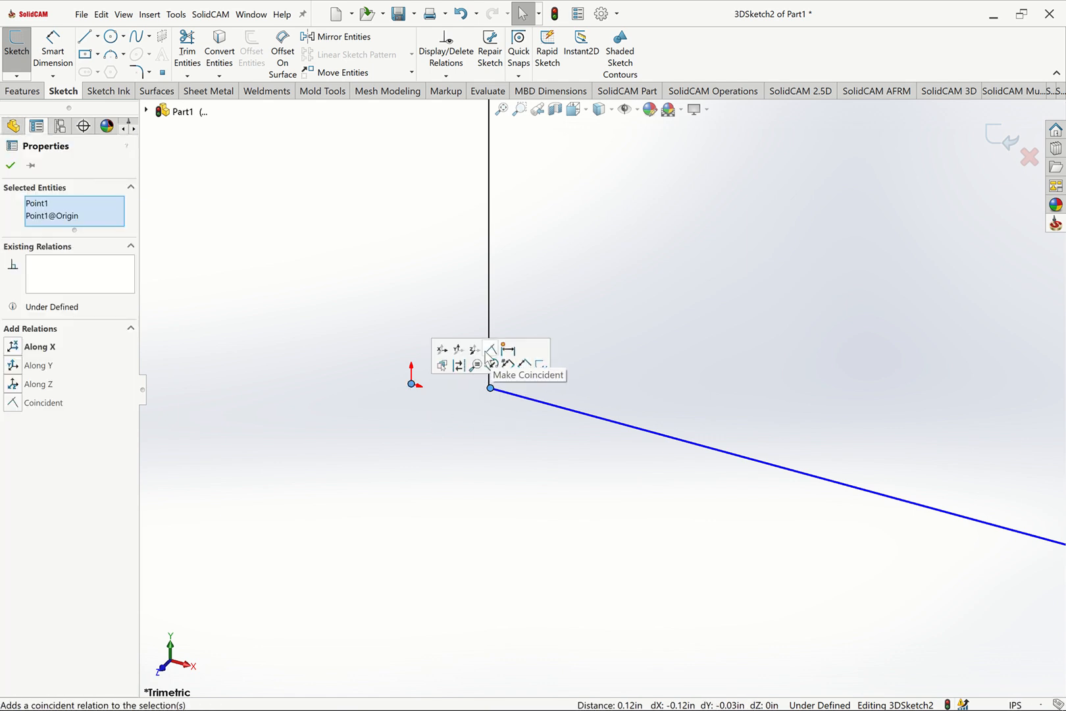
pyautogui.click(492, 352)
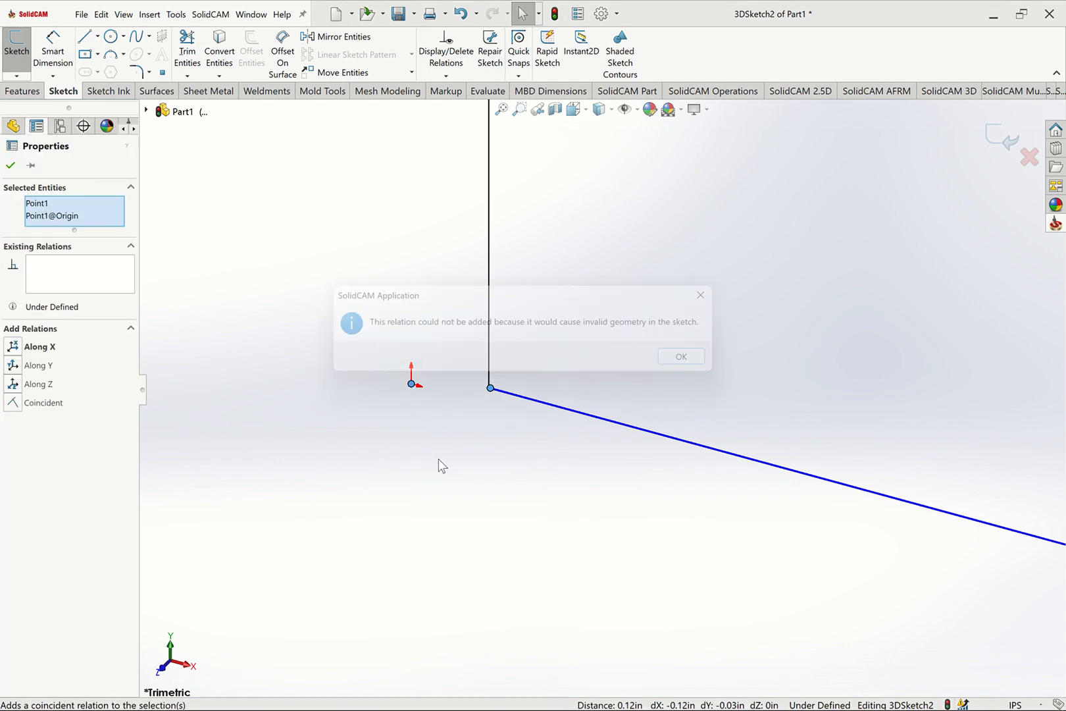
pyautogui.click(696, 362)
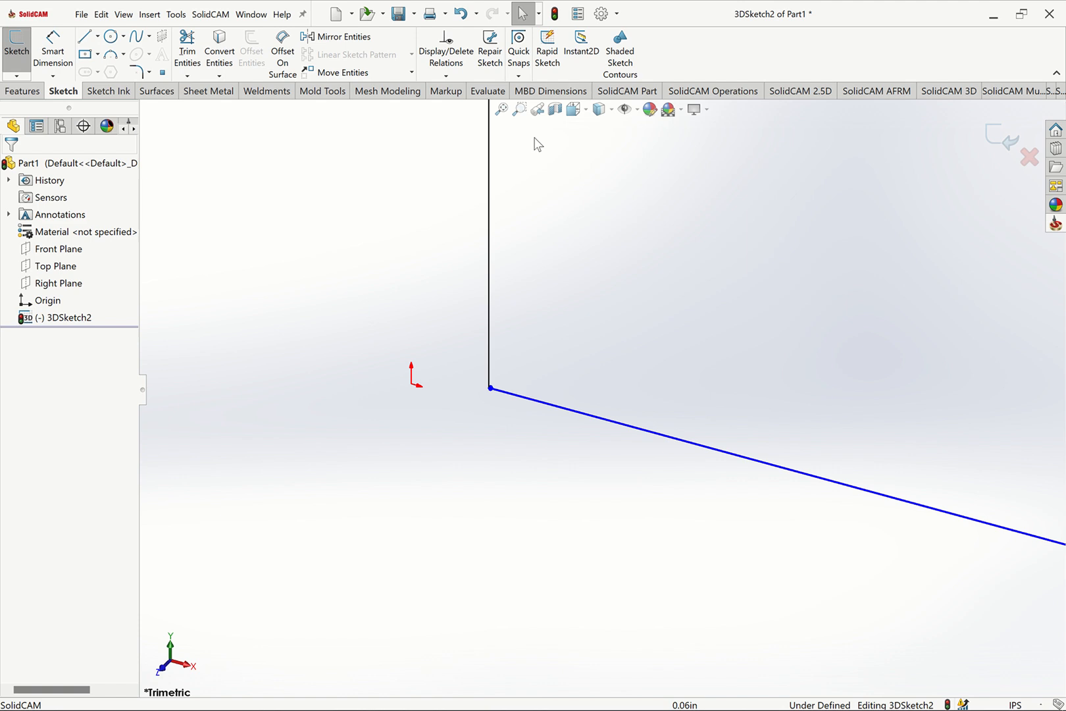
# Move the start point of the first line onto the origin.
pyautogui.click(519, 110)
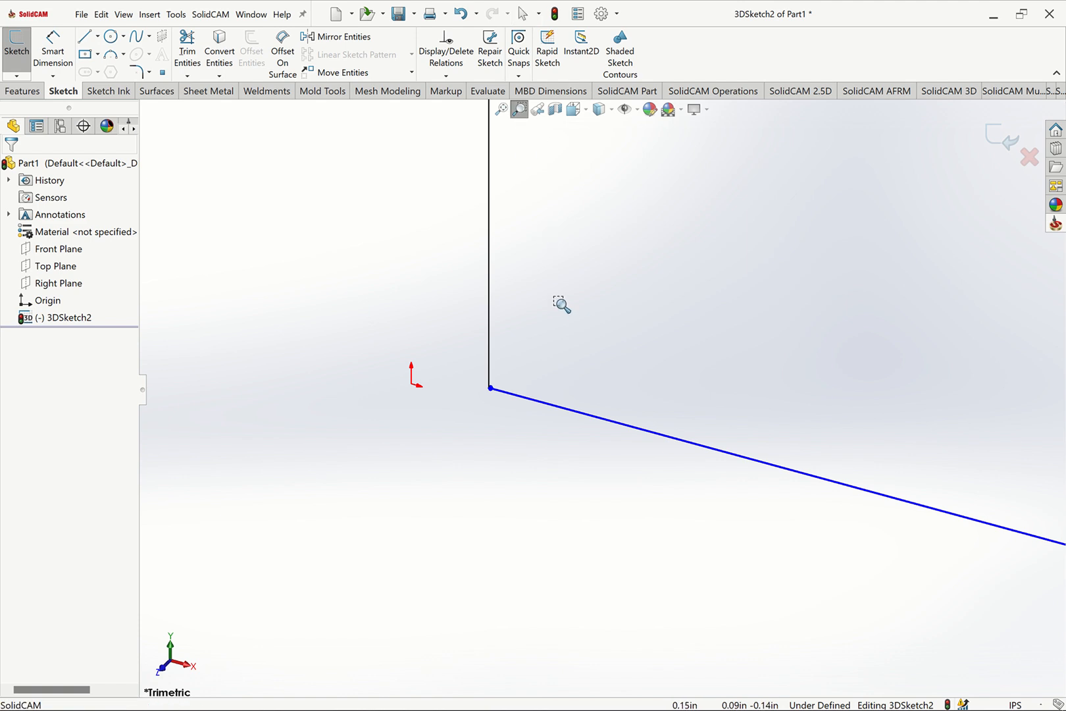
pyautogui.press('Escape')
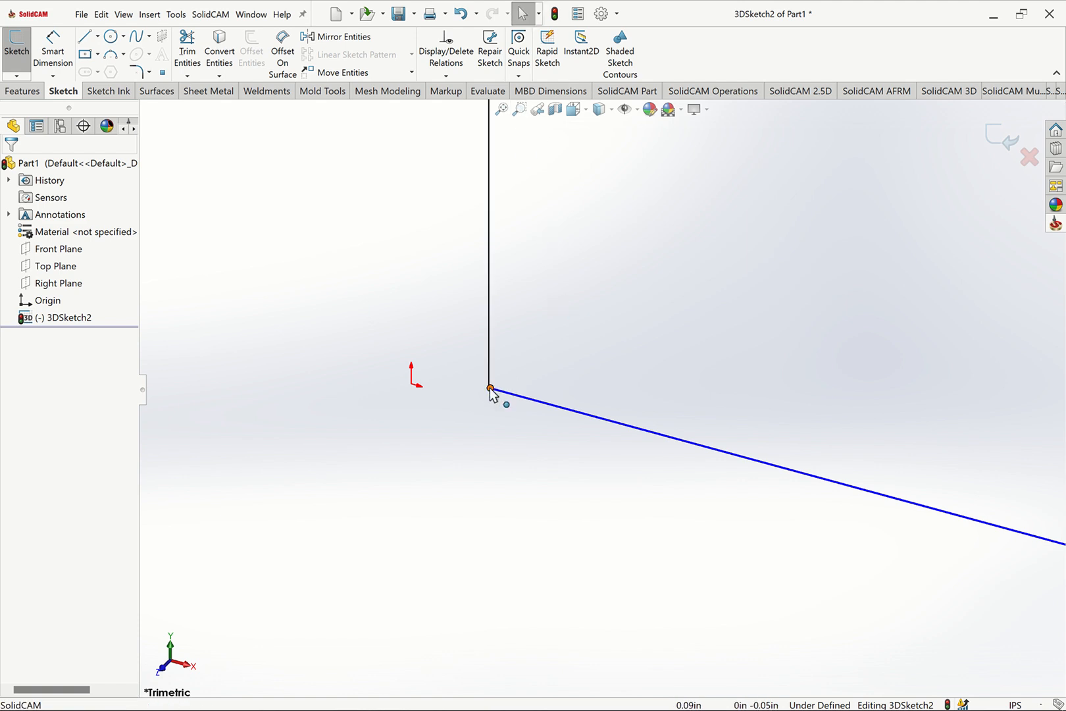
pyautogui.moveTo(490, 387); pyautogui.dragTo(439, 390)
pyautogui.moveTo(414, 387); pyautogui.dragTo(412, 385)
pyautogui.click(384, 460)
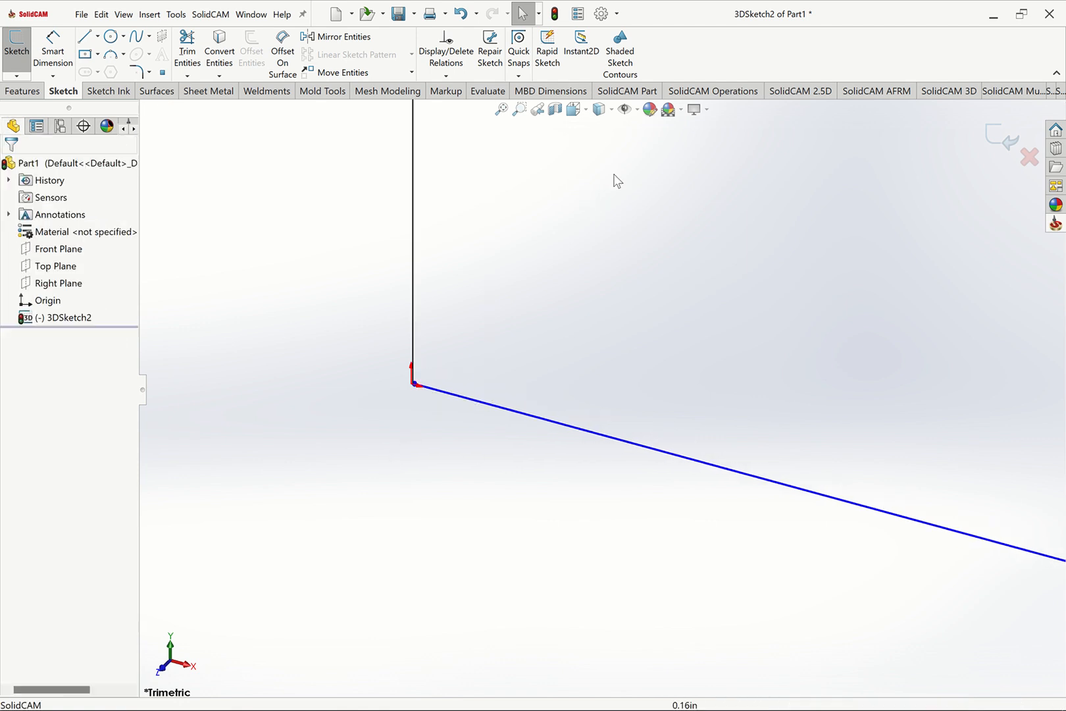
pyautogui.click(502, 109)
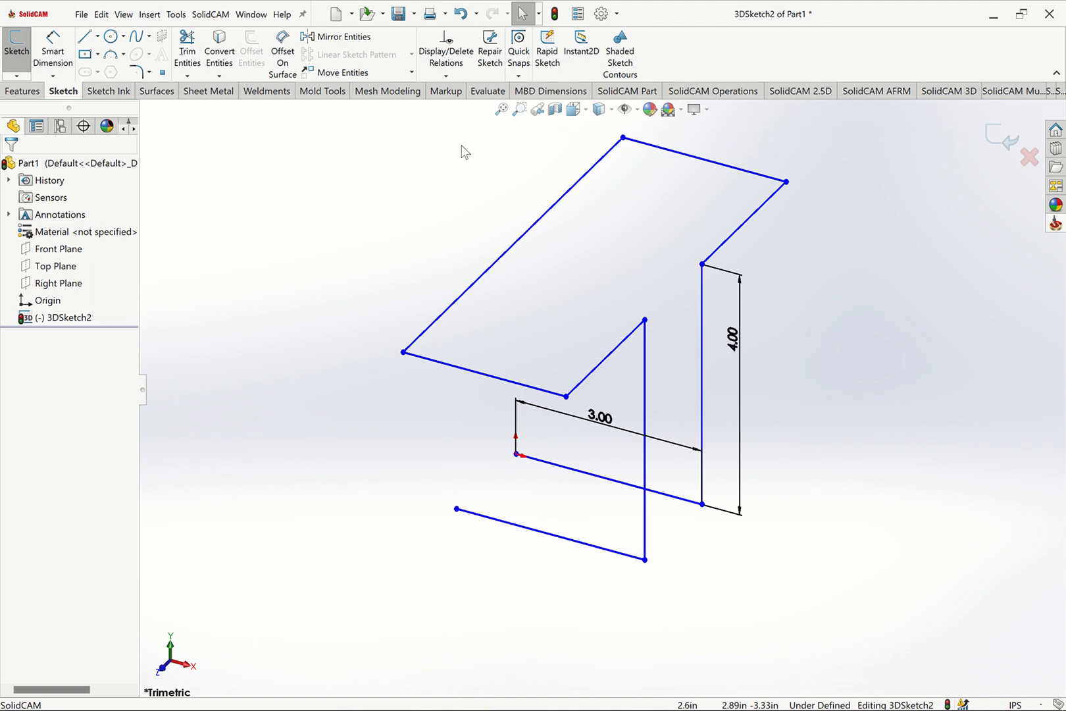
# Dimension the long upper line along Z to 6 in.
pyautogui.click(60, 66)
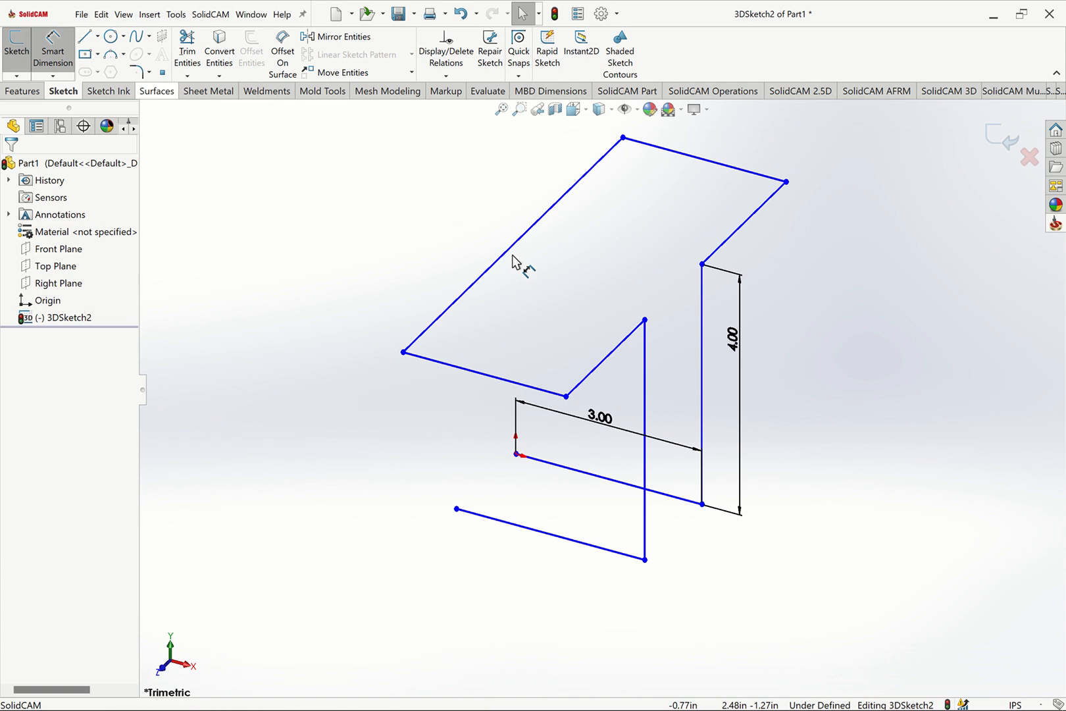
pyautogui.click(463, 242)
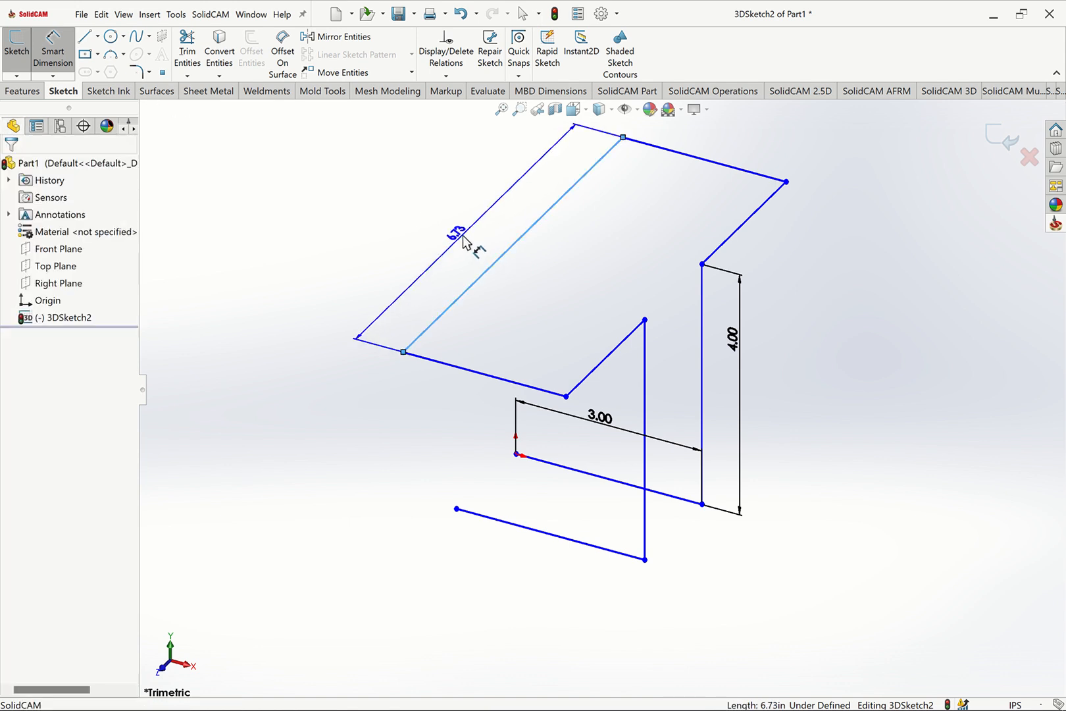
pyautogui.click(462, 241)
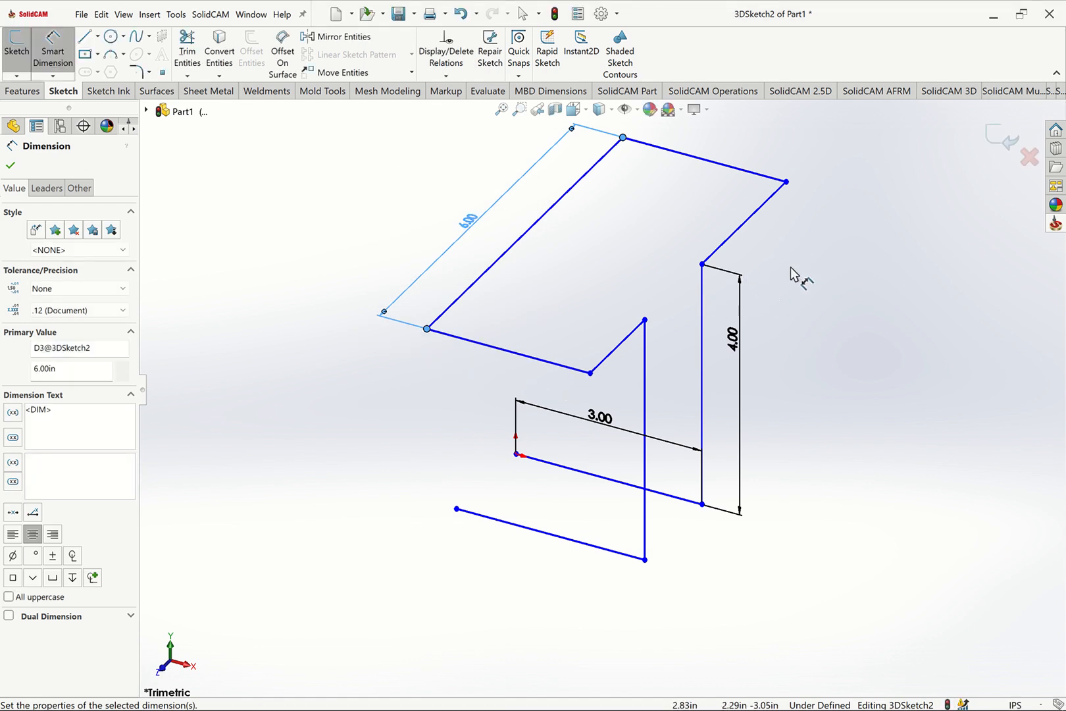
pyautogui.press('Escape')
pyautogui.press('Escape')
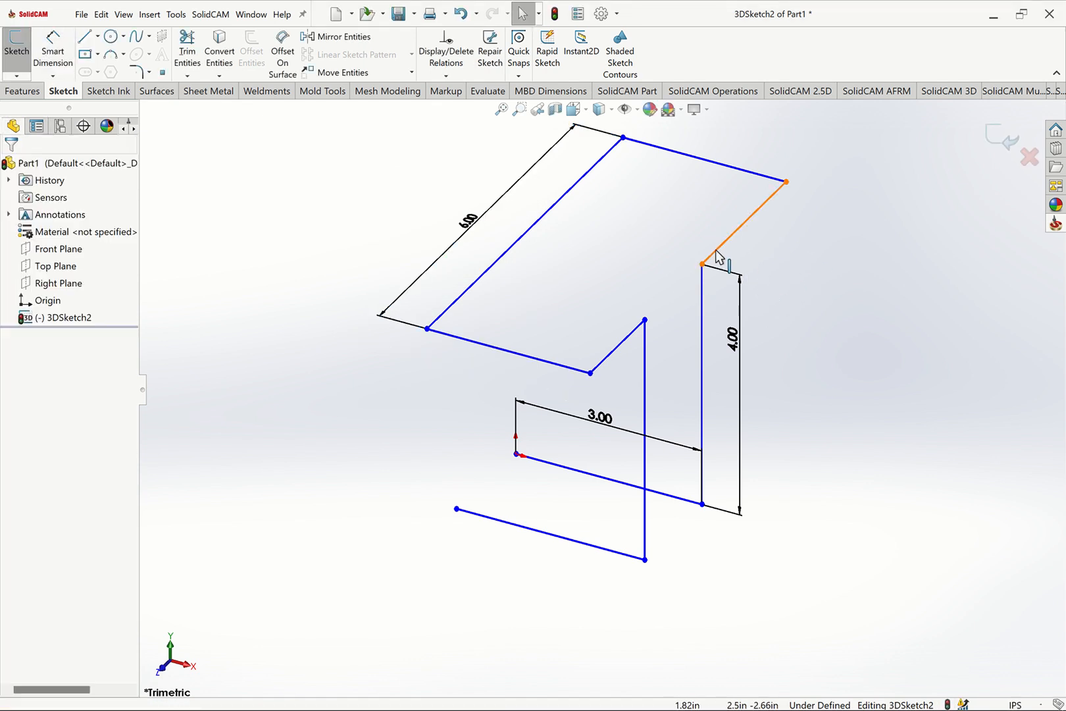
# Make the two short collinear lines along Z equal in length.
pyautogui.click(621, 344)
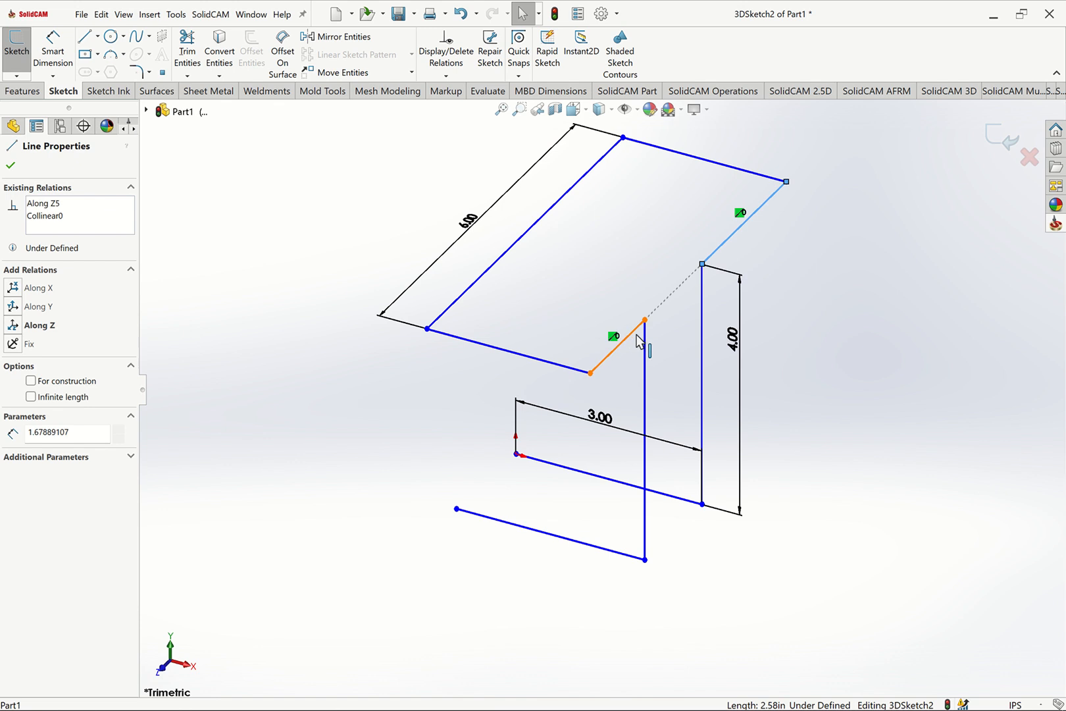
pyautogui.keyDown('ctrl'); pyautogui.click(629, 337); pyautogui.keyUp('ctrl')
pyautogui.click(785, 294)
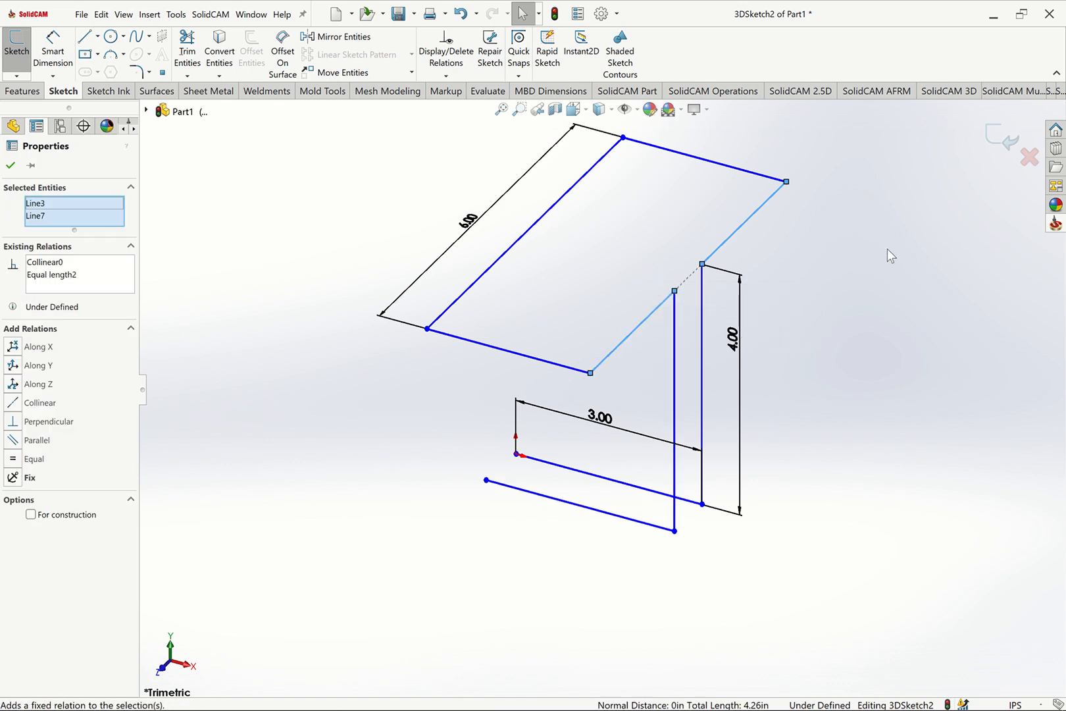
pyautogui.click(888, 256)
# Dimension the gap between the two vertical lines to 1 in.
pyautogui.click(71, 59)
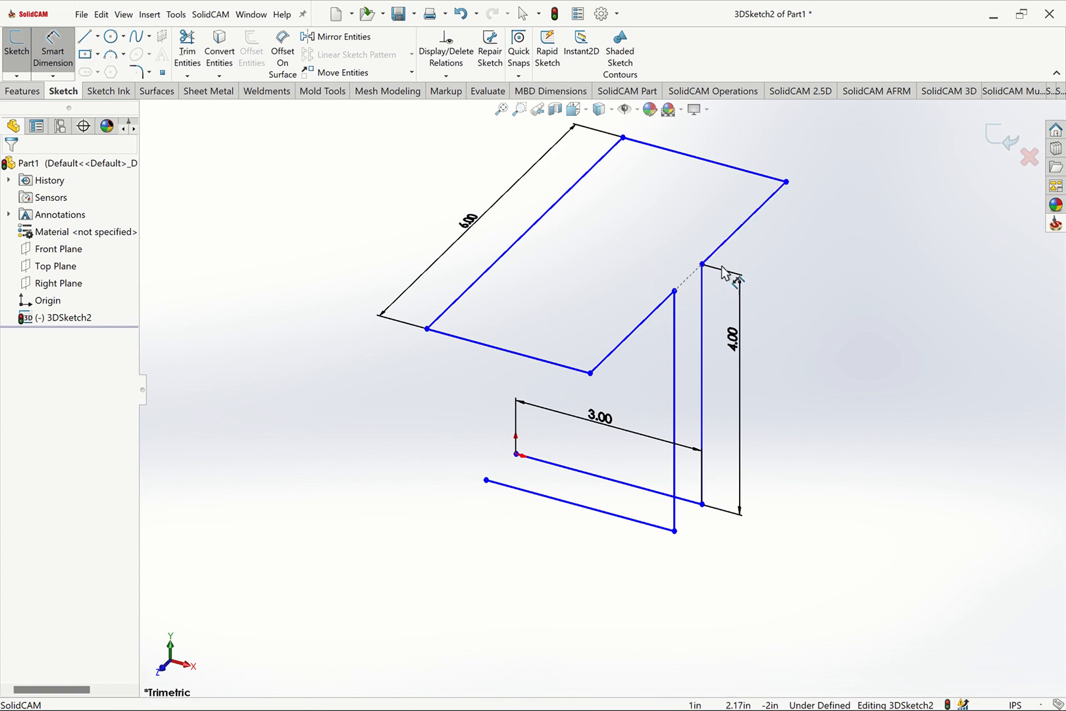
pyautogui.click(675, 309)
pyautogui.click(703, 296)
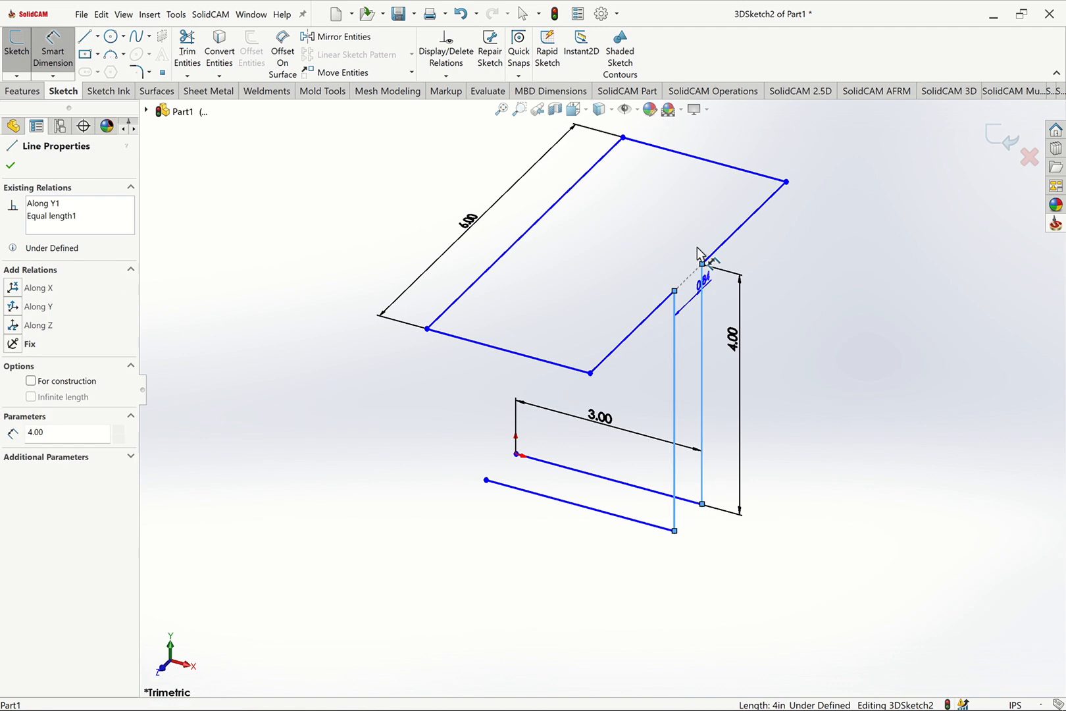
pyautogui.click(693, 246)
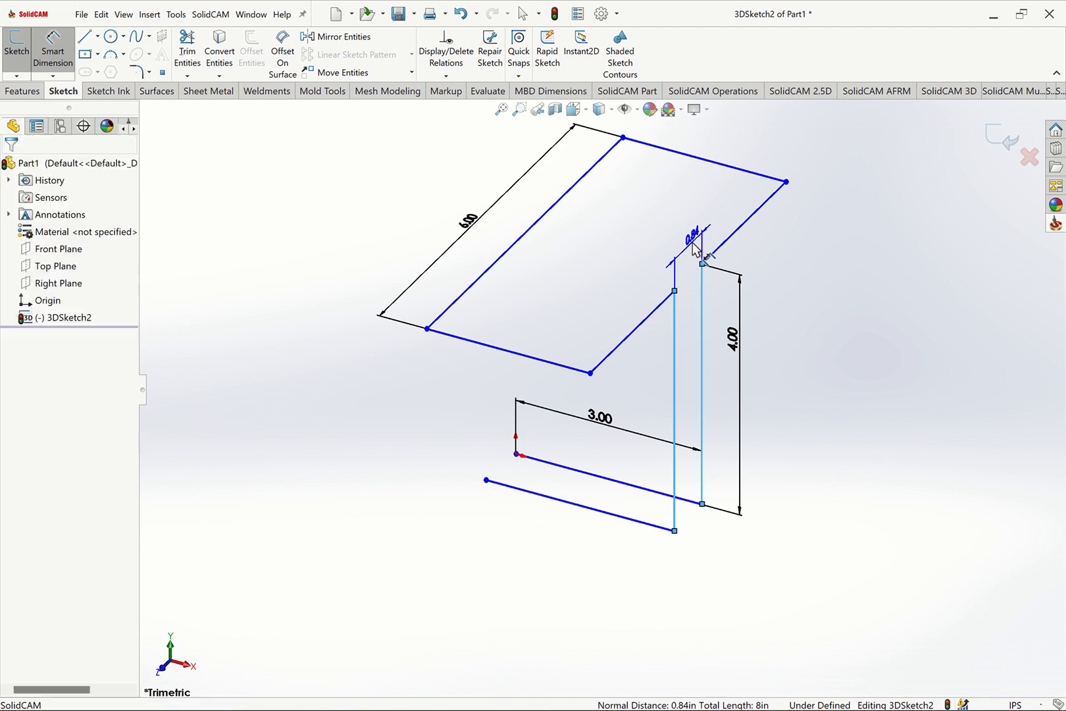
pyautogui.write('1')
pyautogui.press('Return')
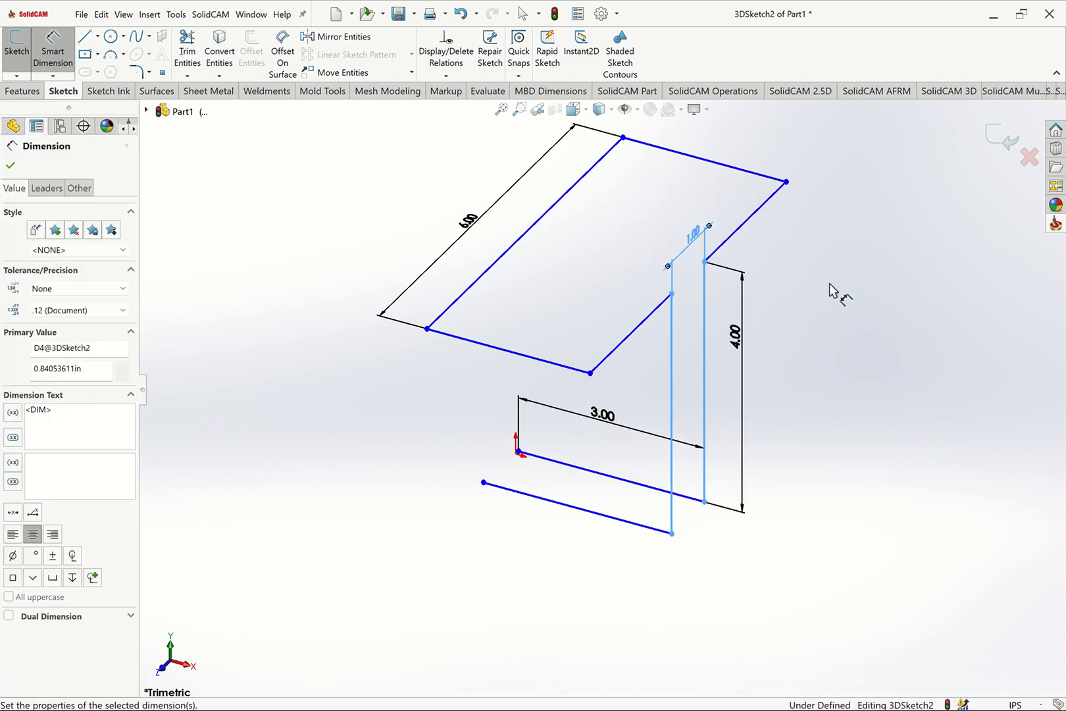
pyautogui.click(781, 221)
pyautogui.press('Escape')
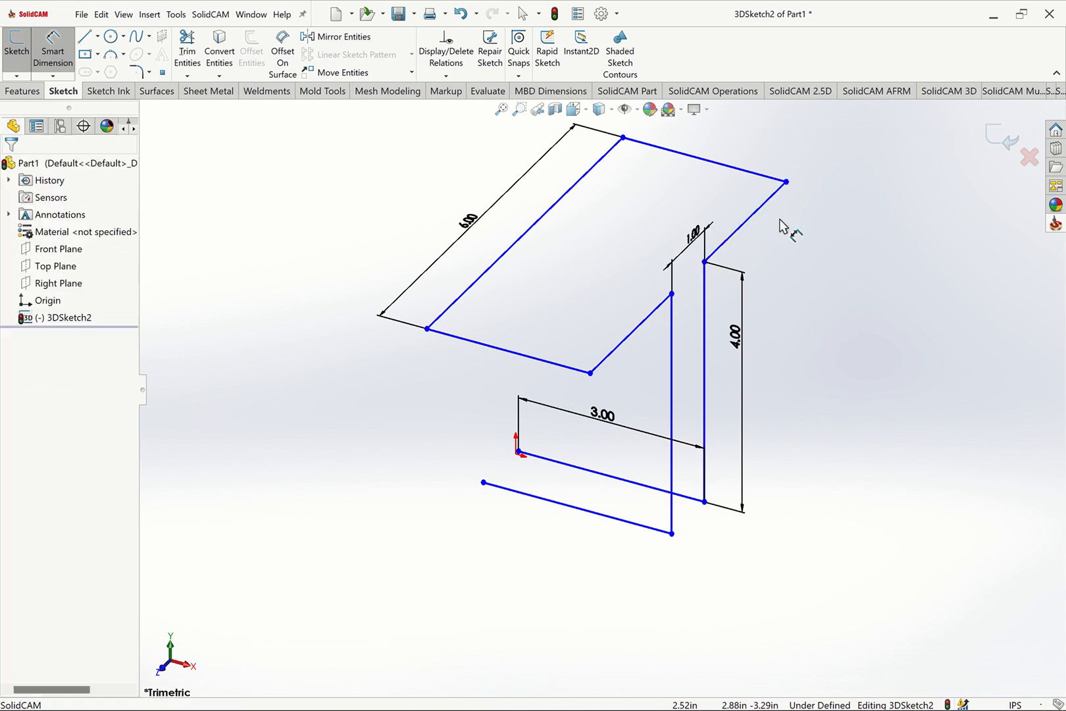
# Dimension the rear upper line along X to 3 in.
pyautogui.click(760, 166)
pyautogui.click(760, 165)
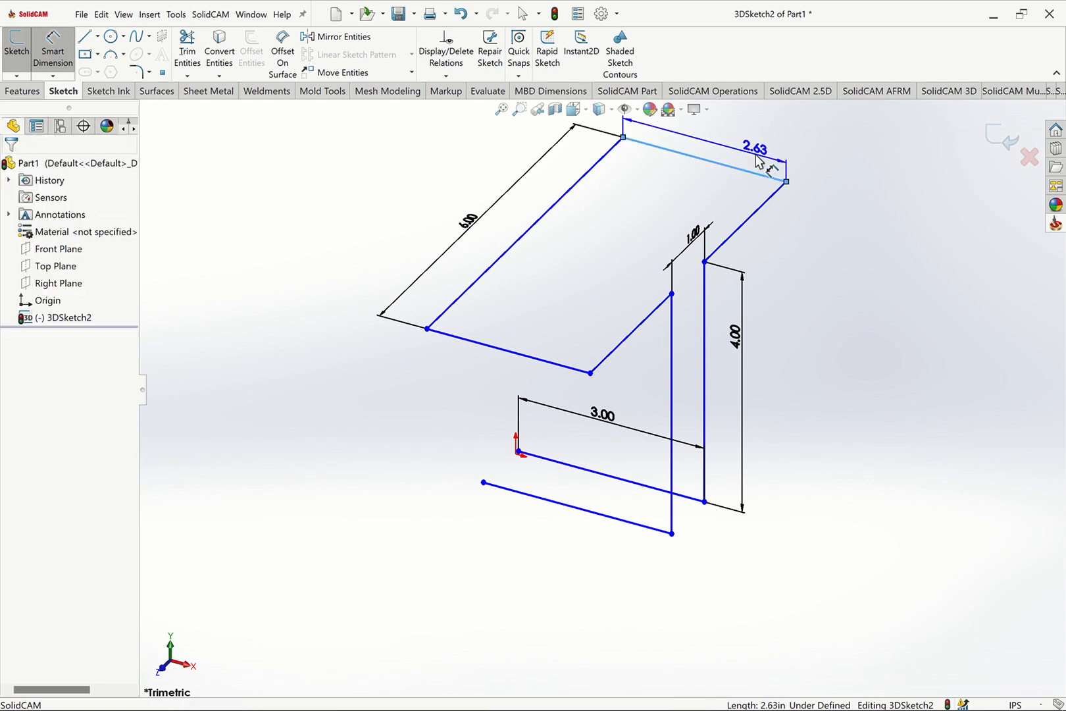
pyautogui.write('3.00in')
pyautogui.press('Return')
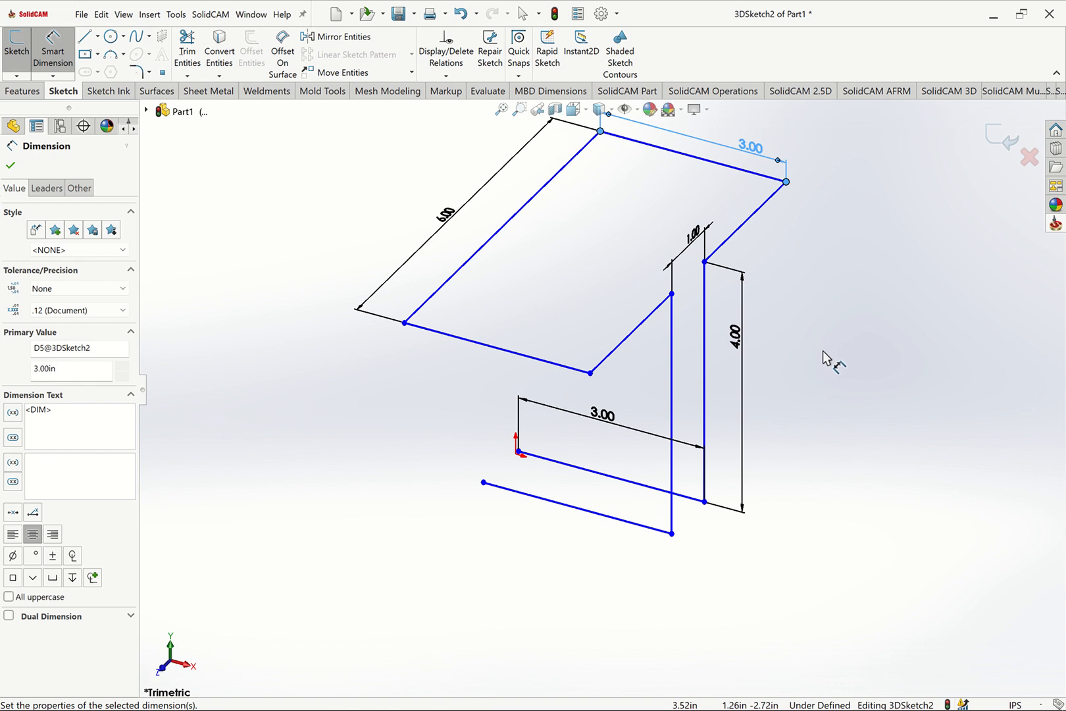
# Attach the free left endpoint of the lower rear line along X to the sketch origin.
pyautogui.press('Escape')
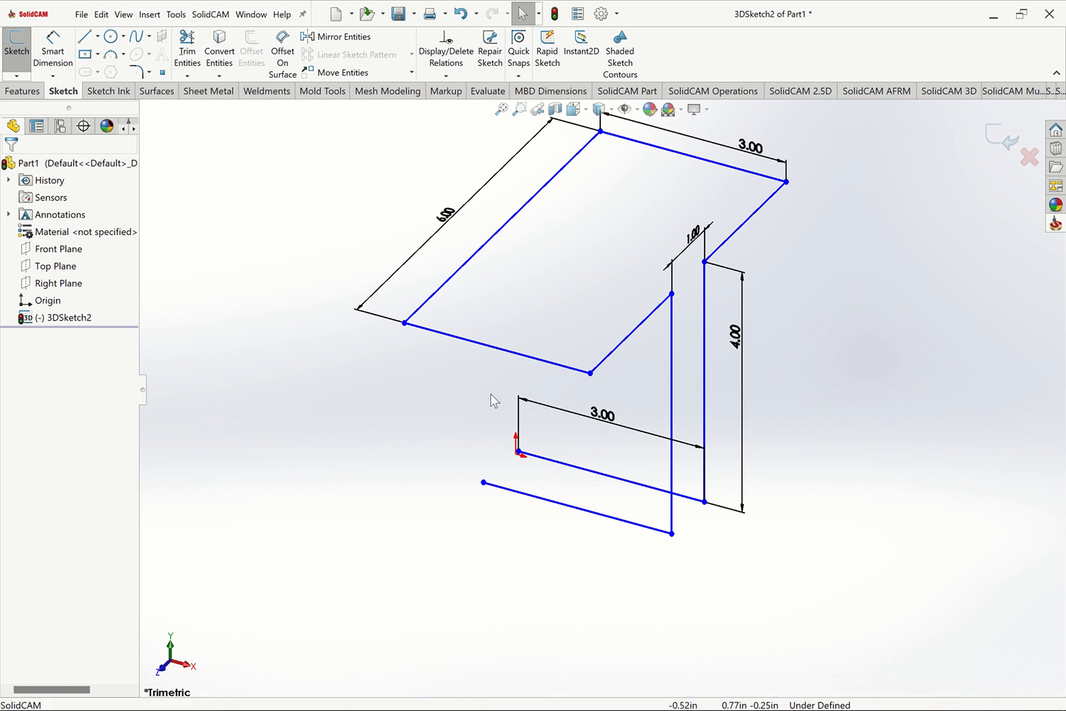
pyautogui.moveTo(482, 413); pyautogui.dragTo(521, 451)
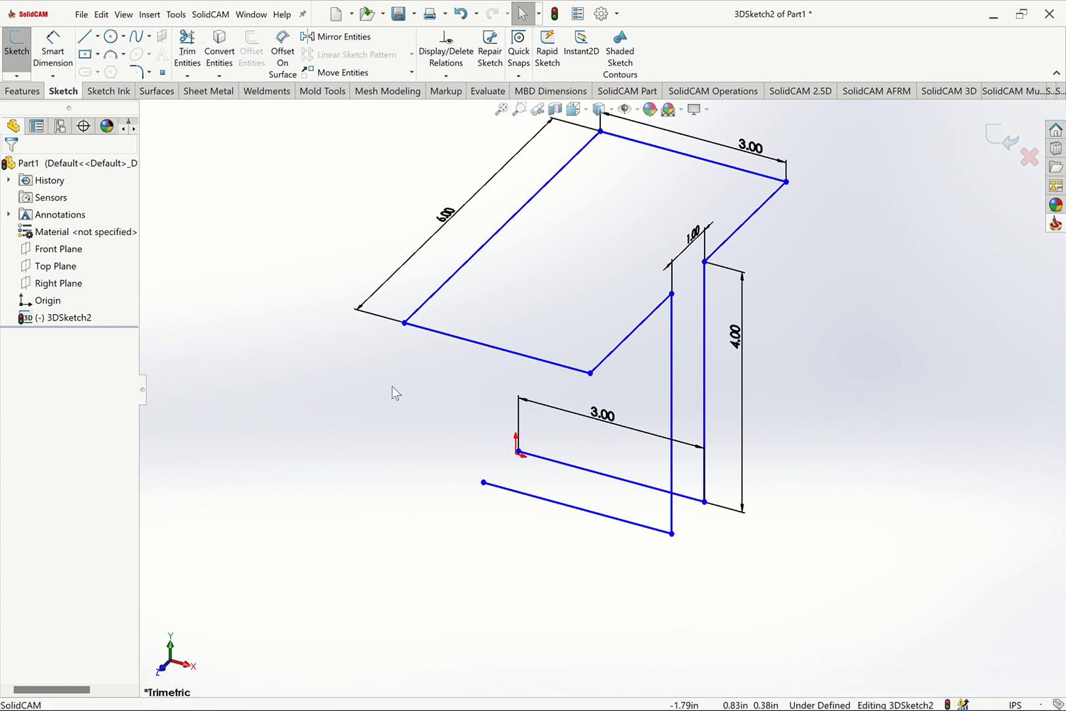
pyautogui.click(519, 109)
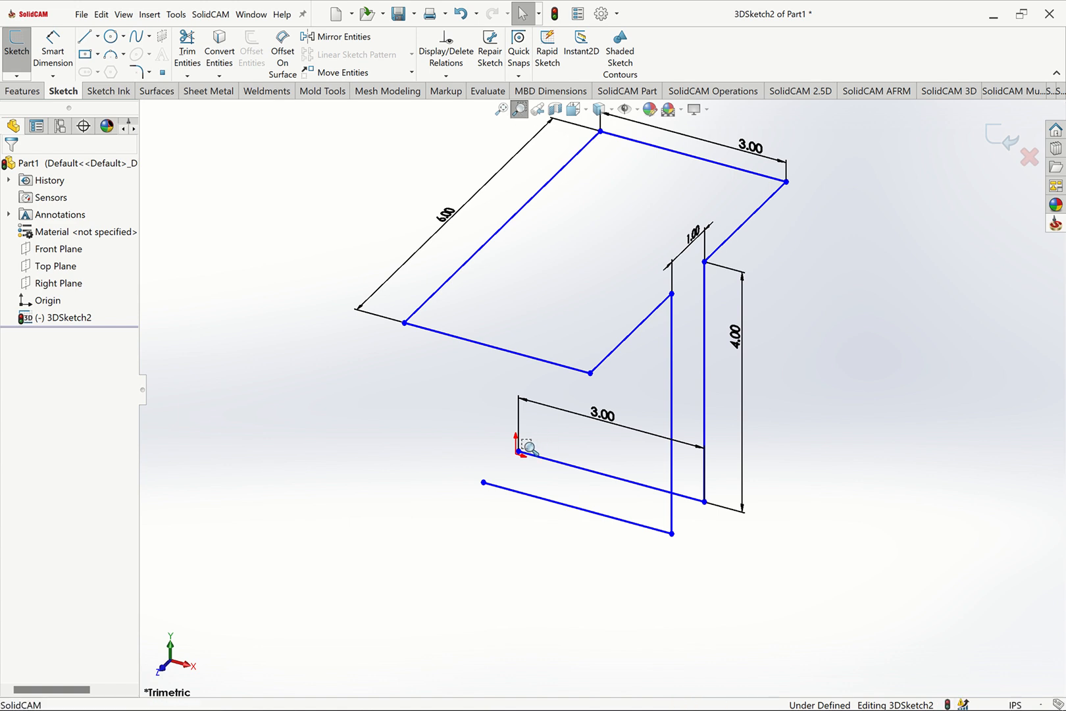
pyautogui.moveTo(476, 428); pyautogui.dragTo(581, 485)
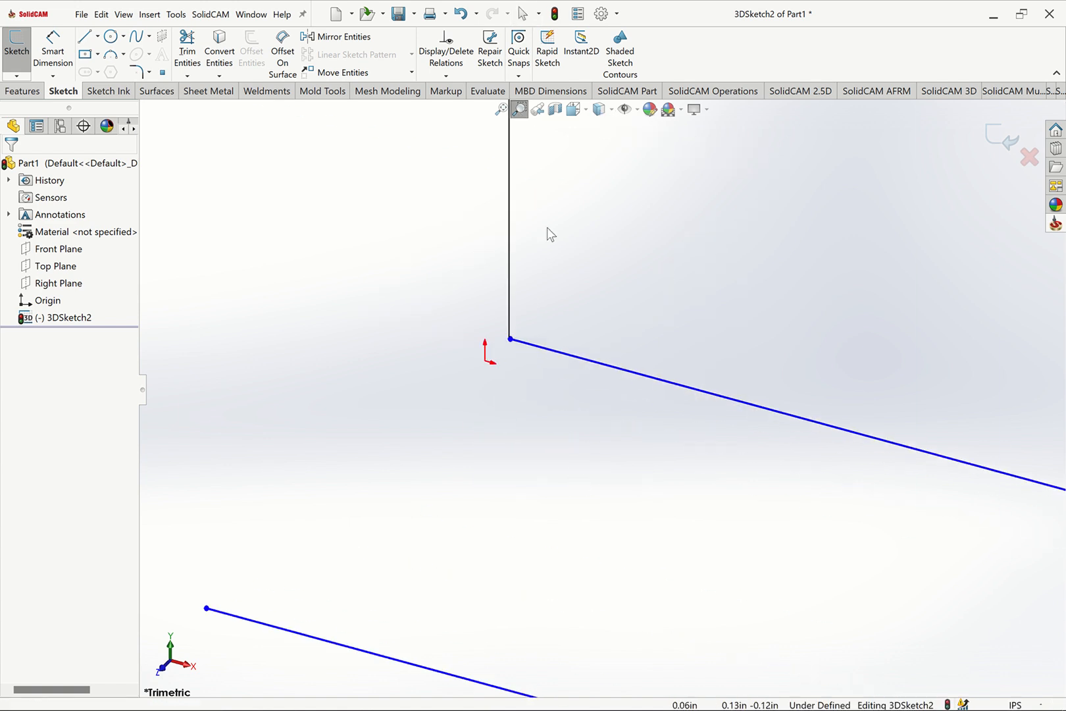
pyautogui.press('Escape')
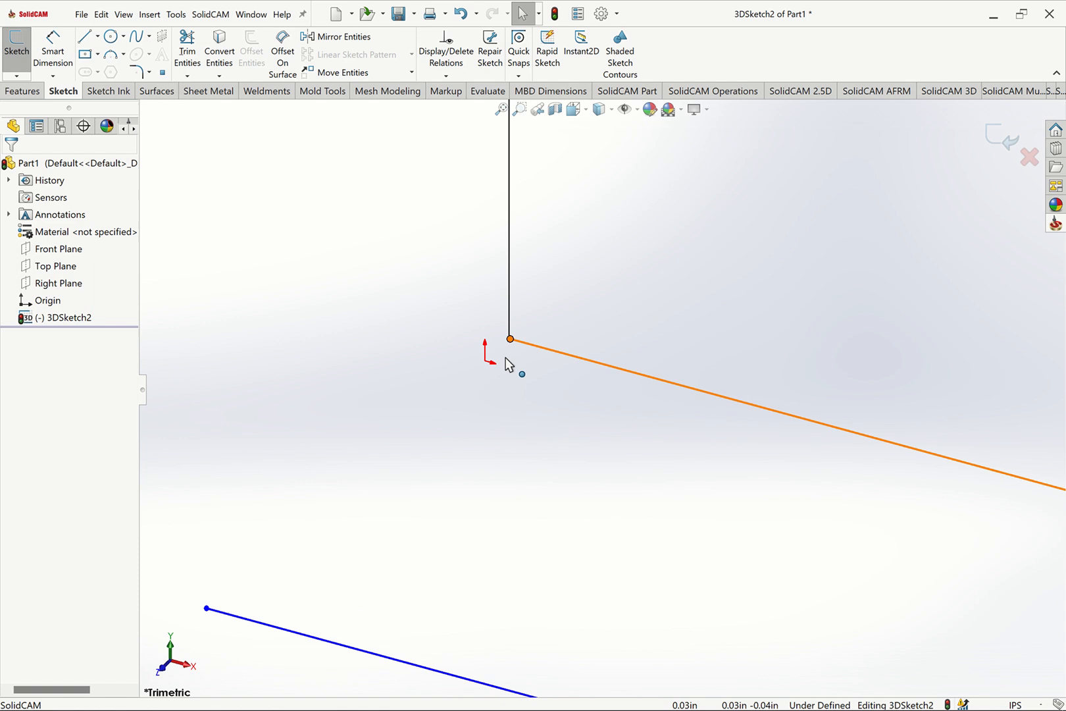
pyautogui.moveTo(506, 358); pyautogui.dragTo(485, 361)
pyautogui.click(474, 307)
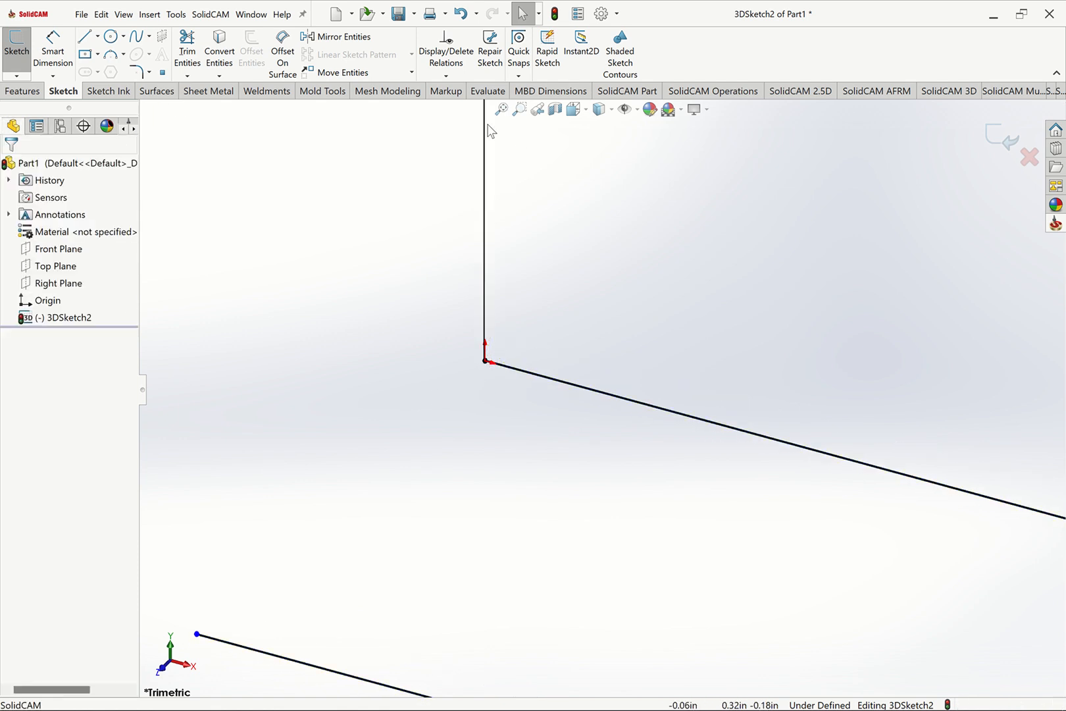
pyautogui.click(501, 110)
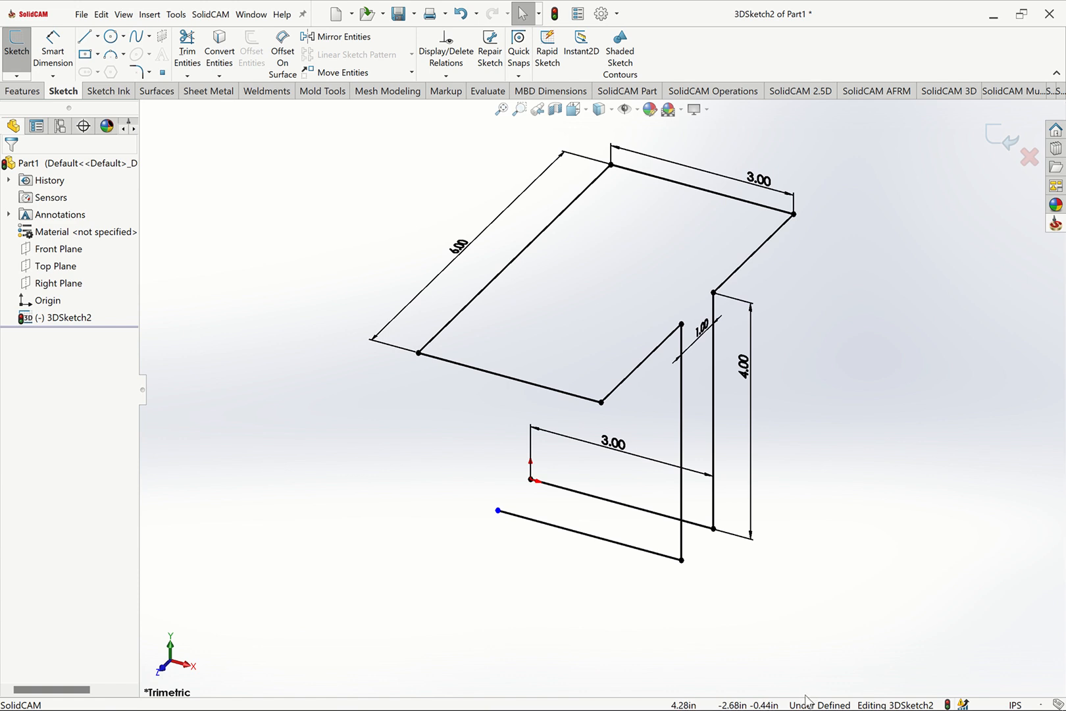
# Make the two parallel lower lines along X equal in length.
pyautogui.click(623, 504)
pyautogui.keyDown('ctrl'); pyautogui.click(648, 551); pyautogui.keyUp('ctrl')
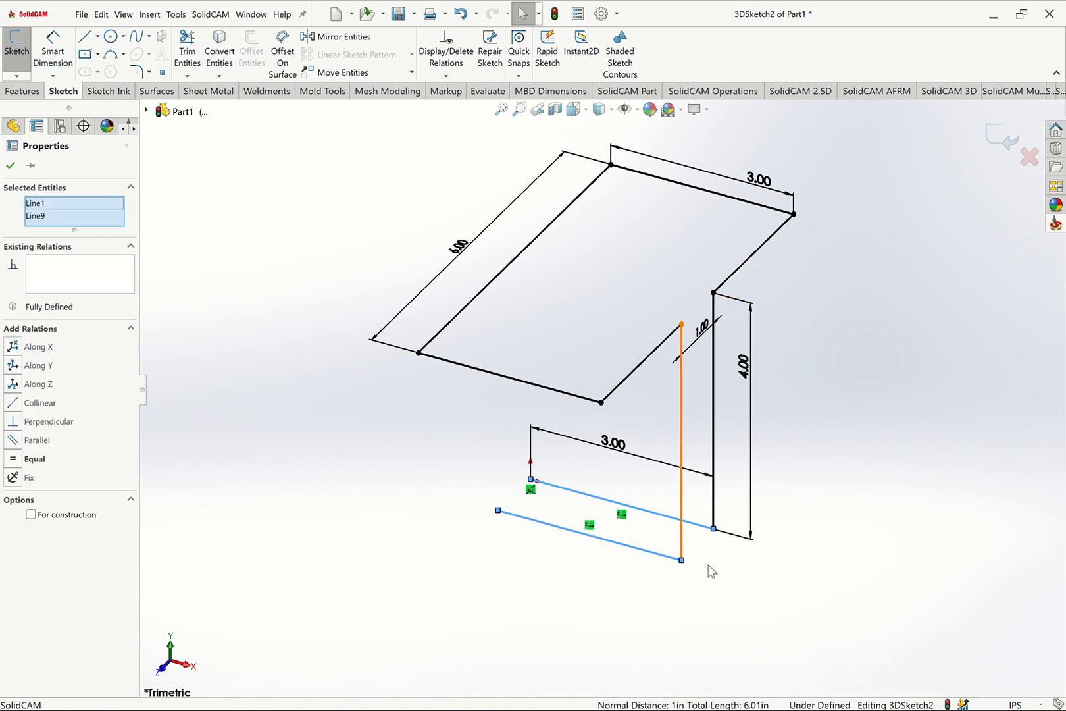
pyautogui.click(666, 567)
pyautogui.click(661, 516)
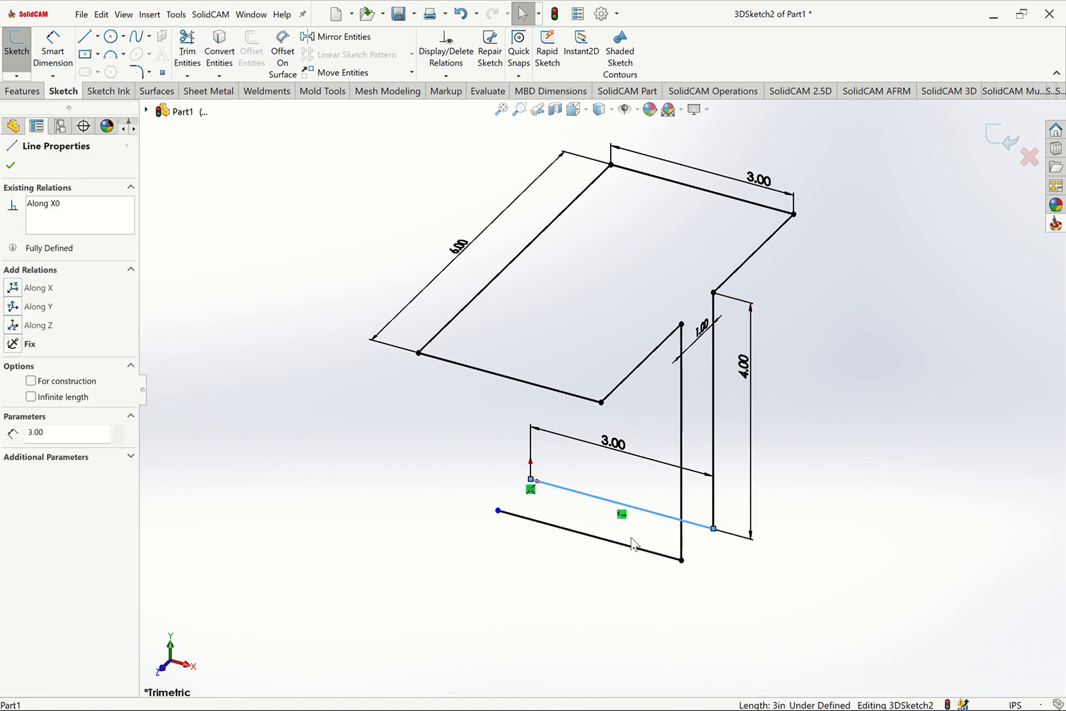
pyautogui.keyDown('ctrl'); pyautogui.click(619, 549); pyautogui.keyUp('ctrl')
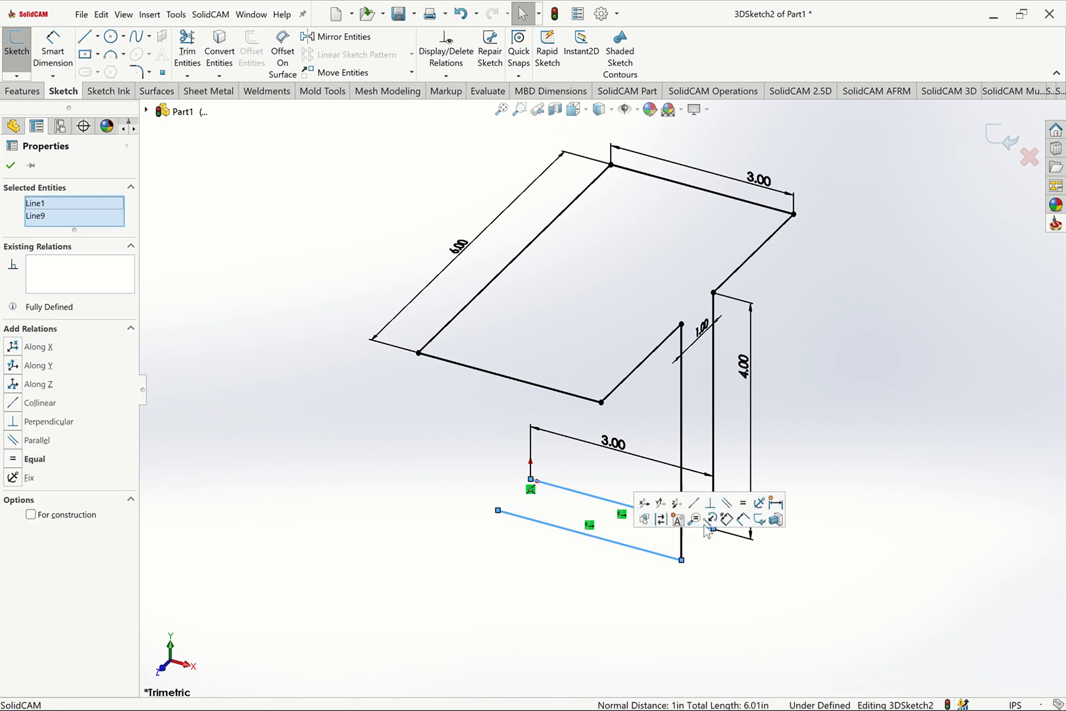
pyautogui.click(762, 504)
pyautogui.click(884, 460)
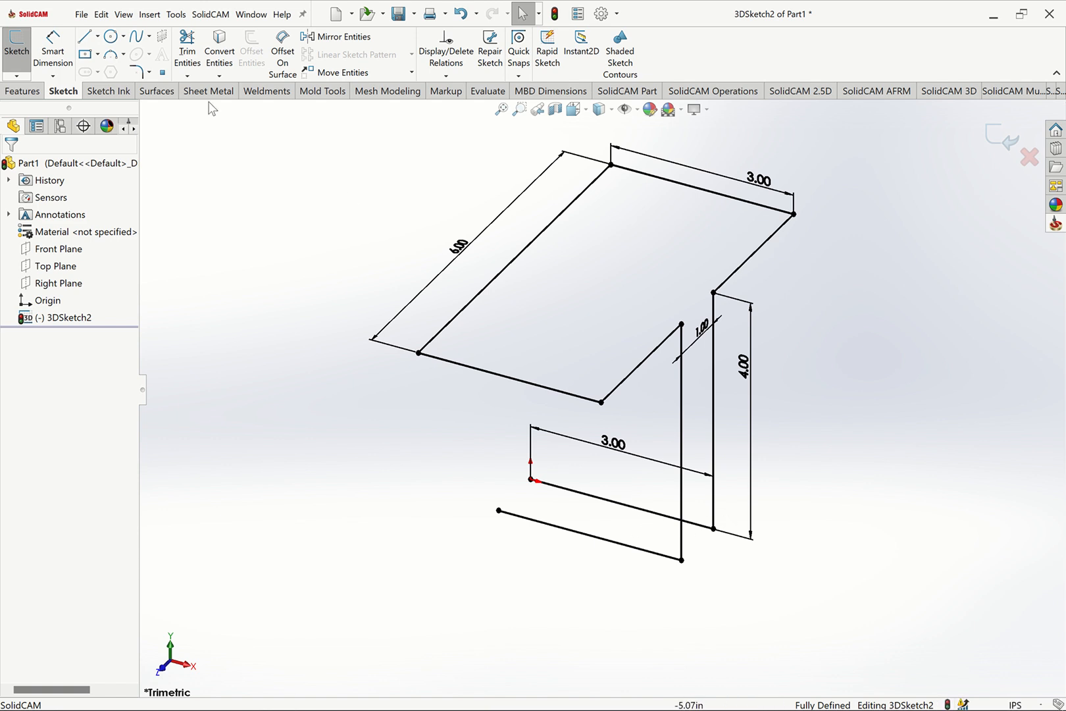
# Start a Sketch Fillet with a 0.5 in radius and pick the corners at both ends of the 6 in upper line.
pyautogui.click(135, 72)
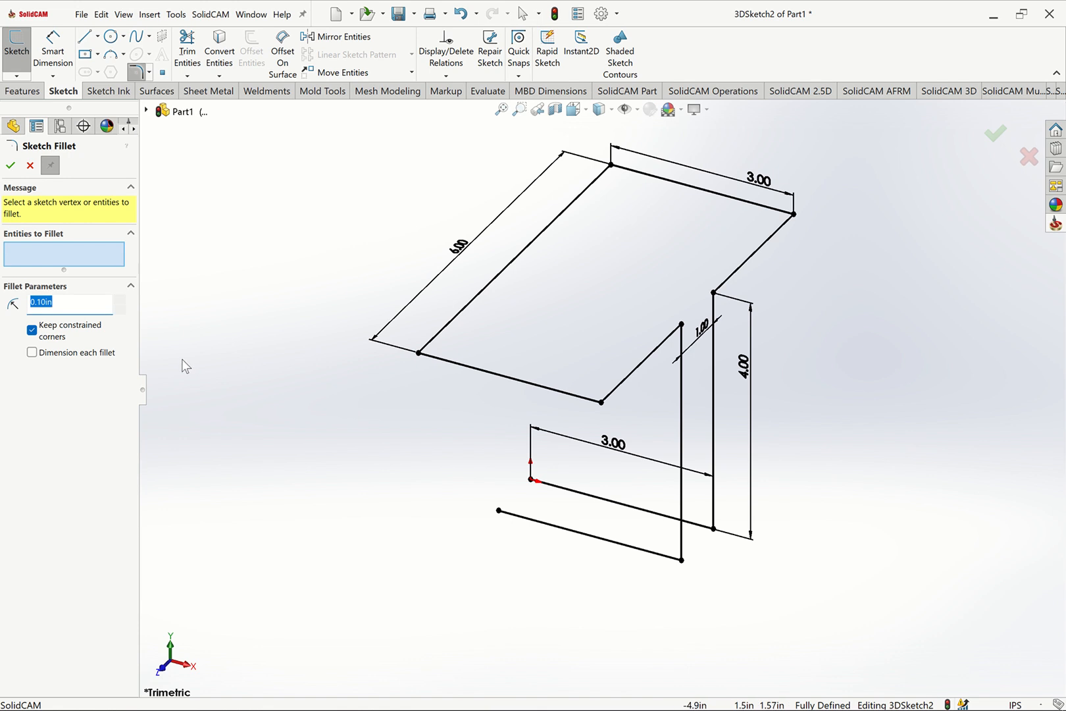
pyautogui.write('.5')
pyautogui.click(430, 342)
pyautogui.click(431, 345)
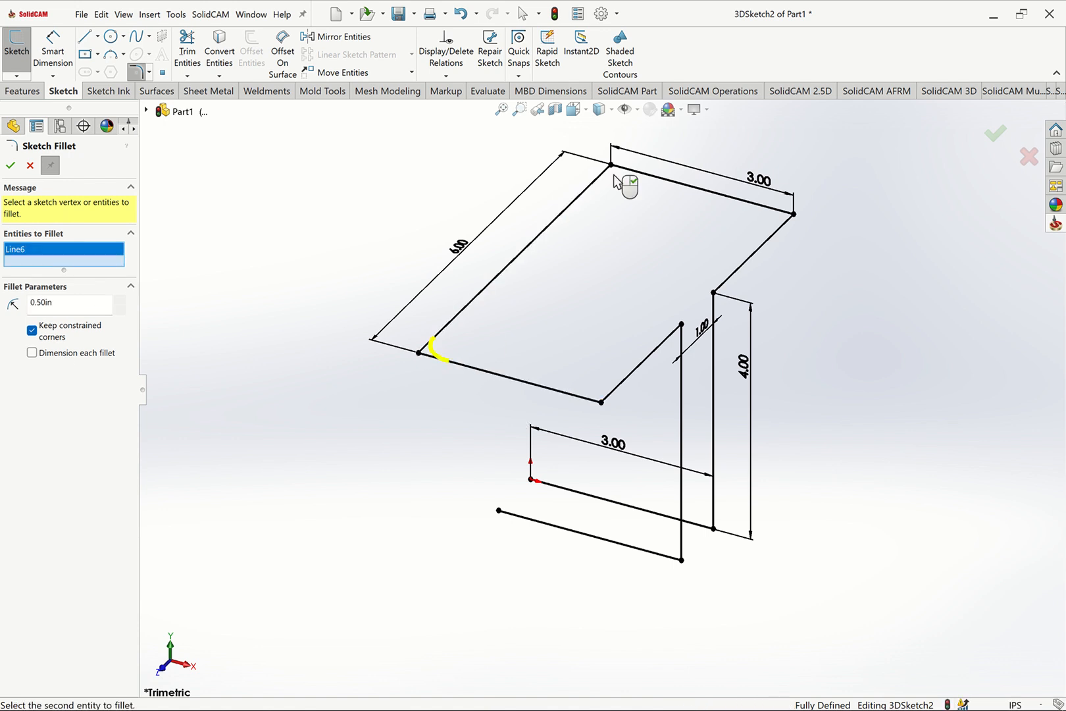
pyautogui.click(616, 172)
pyautogui.click(600, 186)
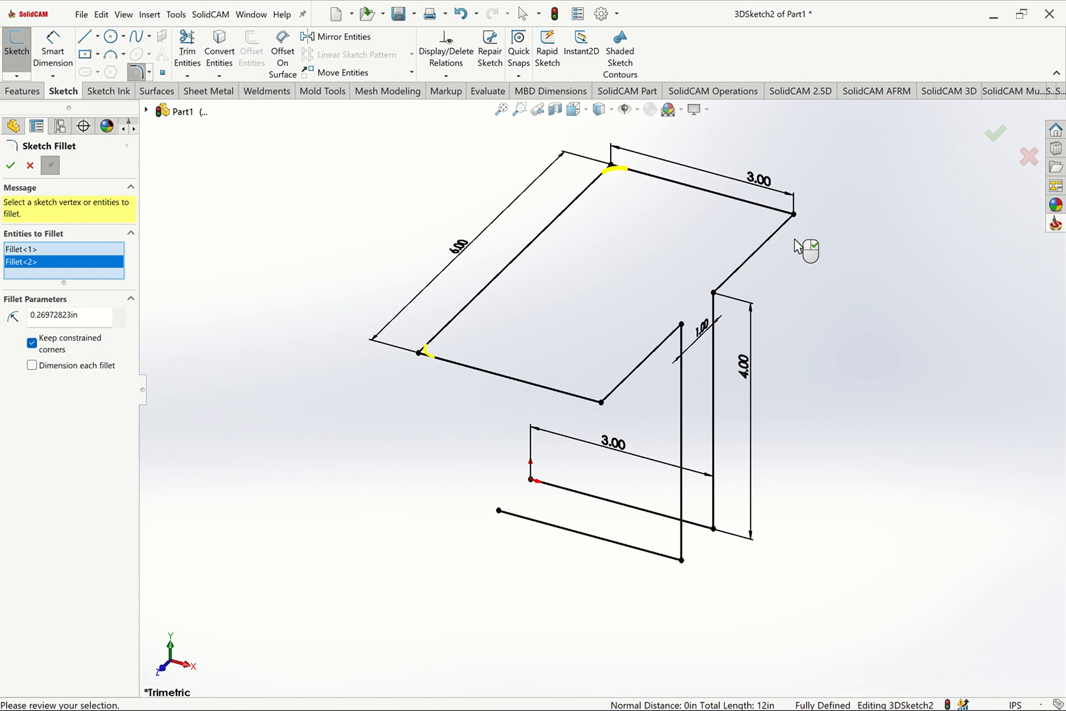
# Add fillets at the rear right upper corner and at the top of the rear vertical line, accepting removal of the equal relations.
pyautogui.click(779, 216)
pyautogui.click(781, 218)
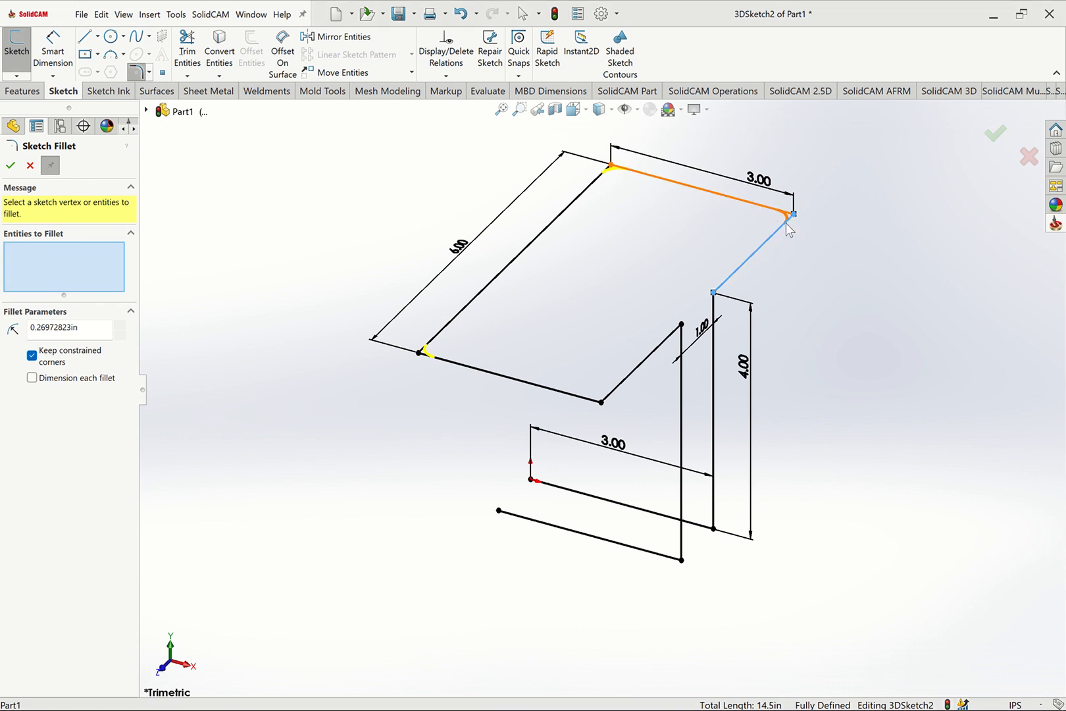
pyautogui.click(649, 371)
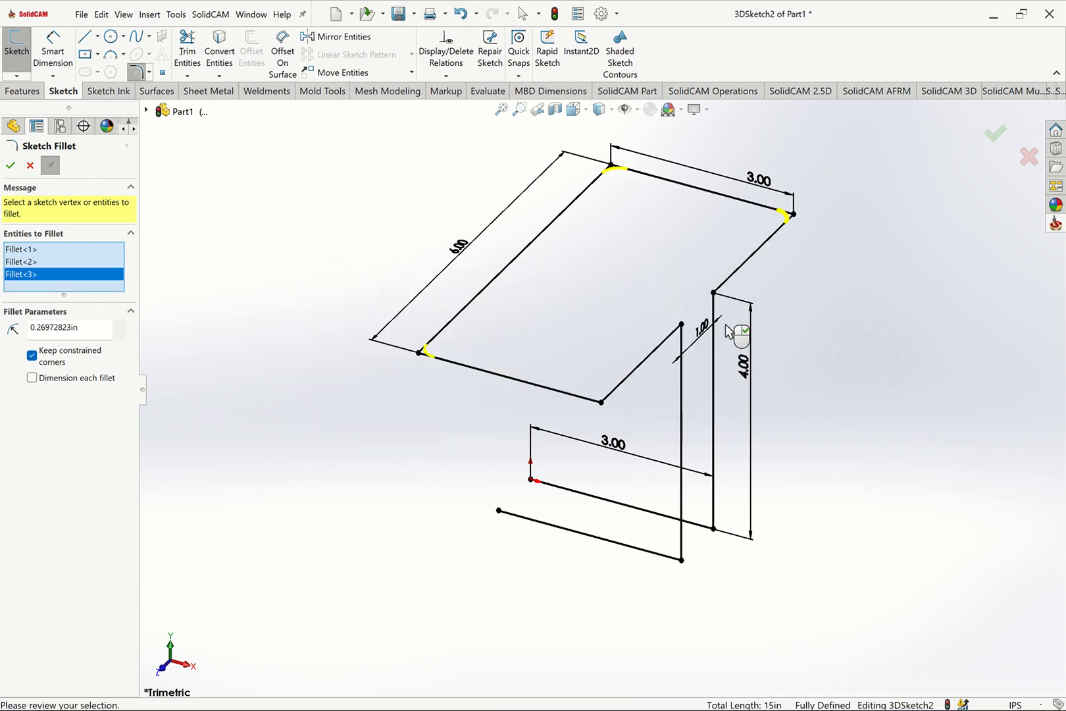
pyautogui.click(730, 278)
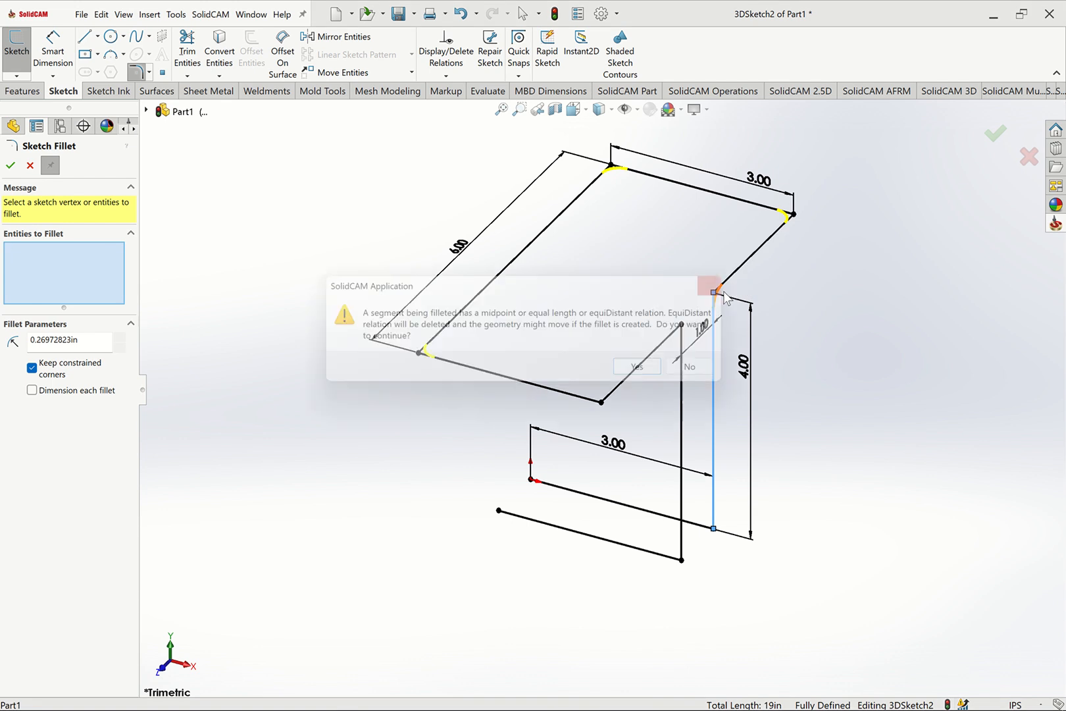
pyautogui.click(647, 371)
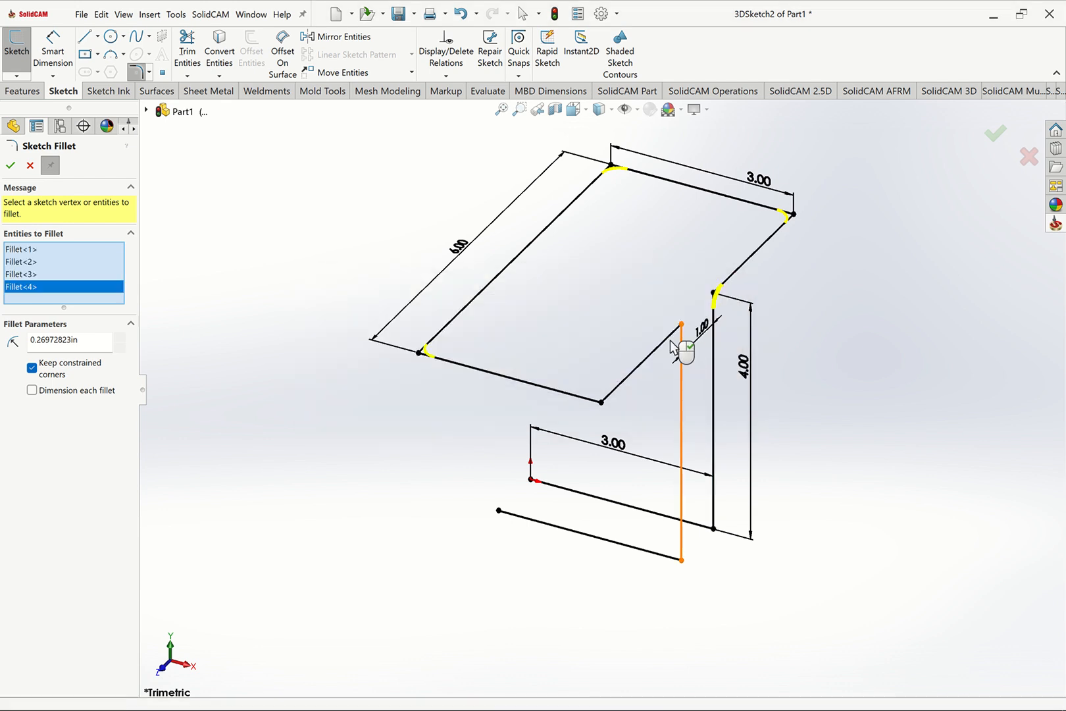
# Add fillets at the top of the front vertical line and at the front right upper corner, accepting removal of the equal relations.
pyautogui.click(681, 352)
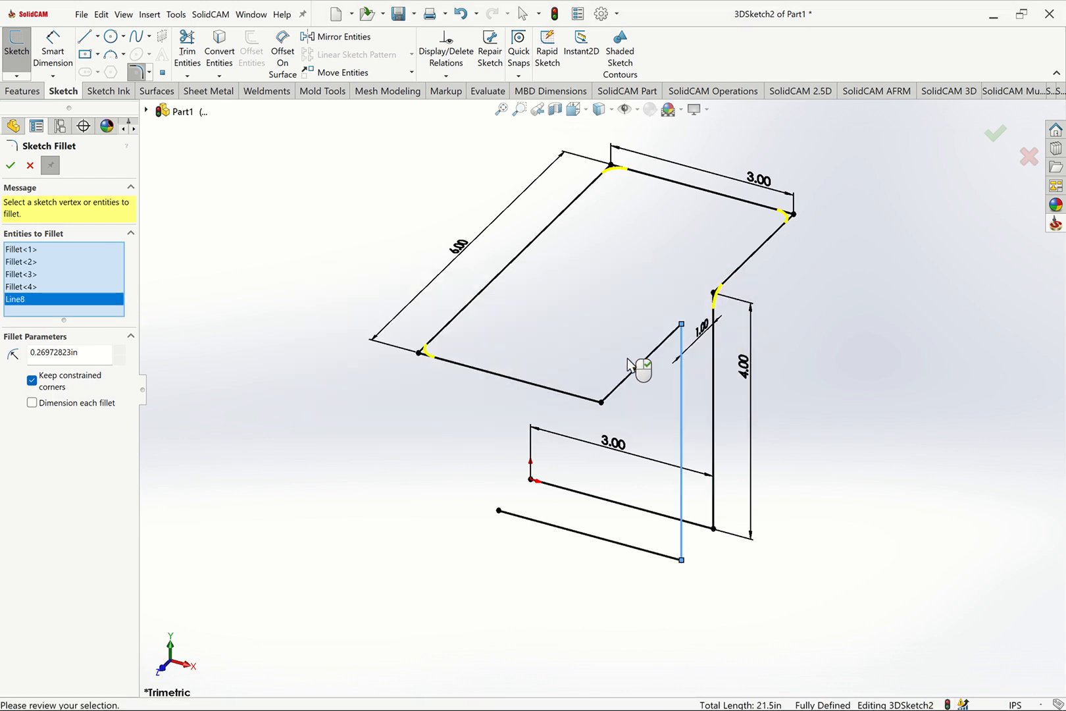
pyautogui.click(663, 342)
pyautogui.click(642, 370)
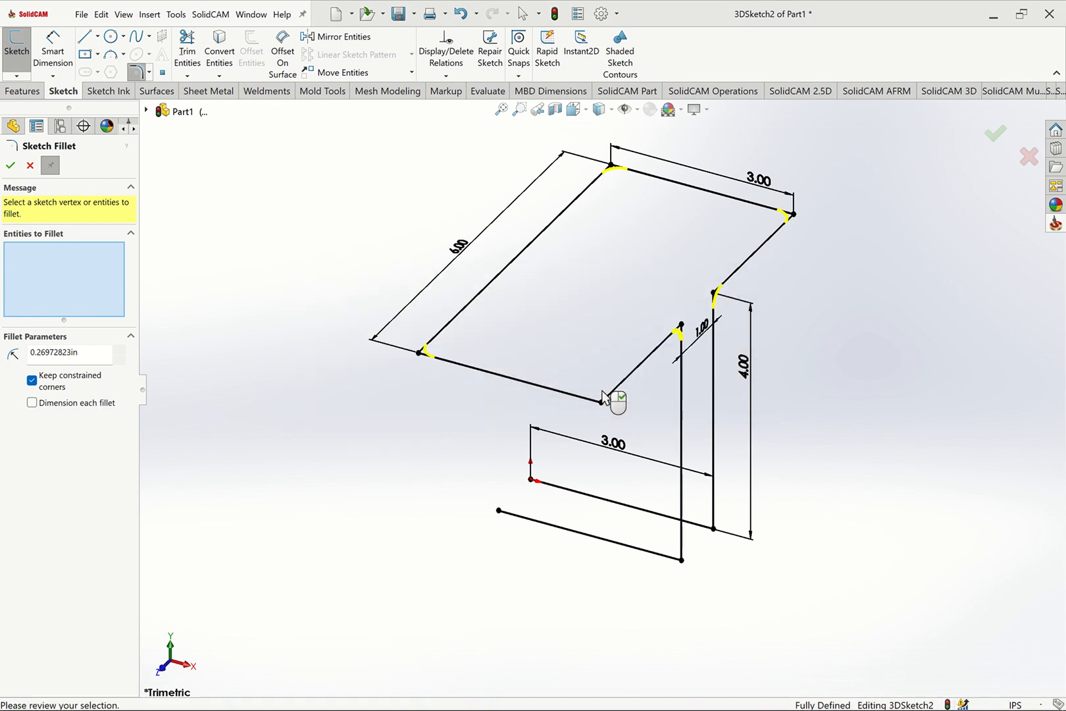
pyautogui.click(600, 403)
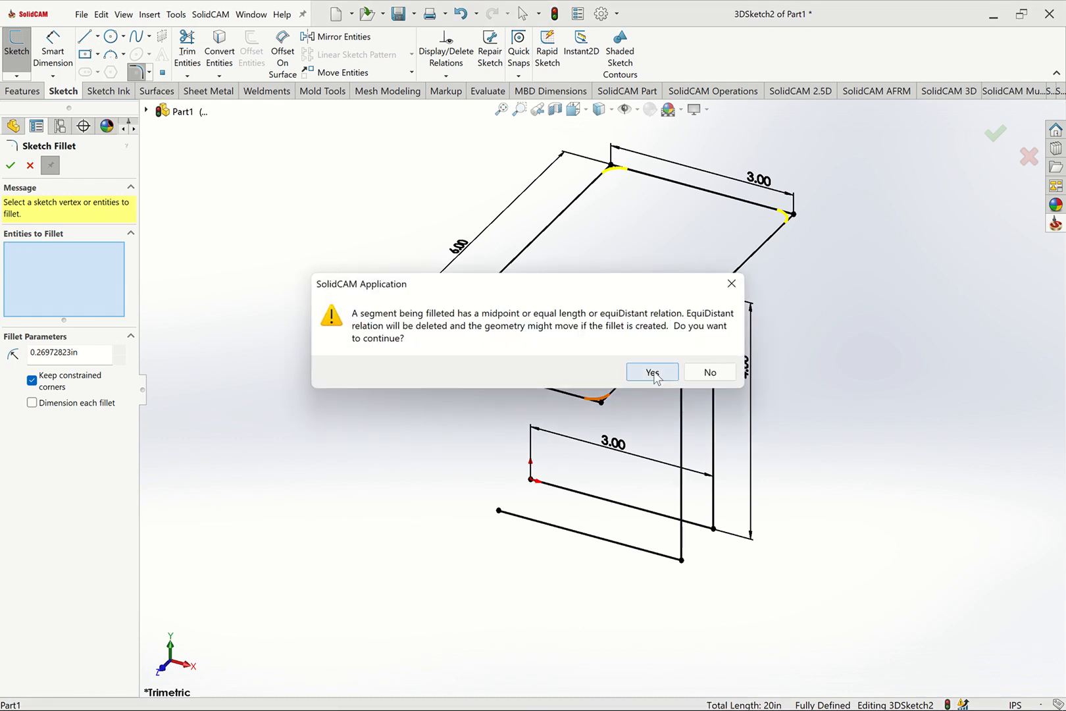
pyautogui.click(649, 373)
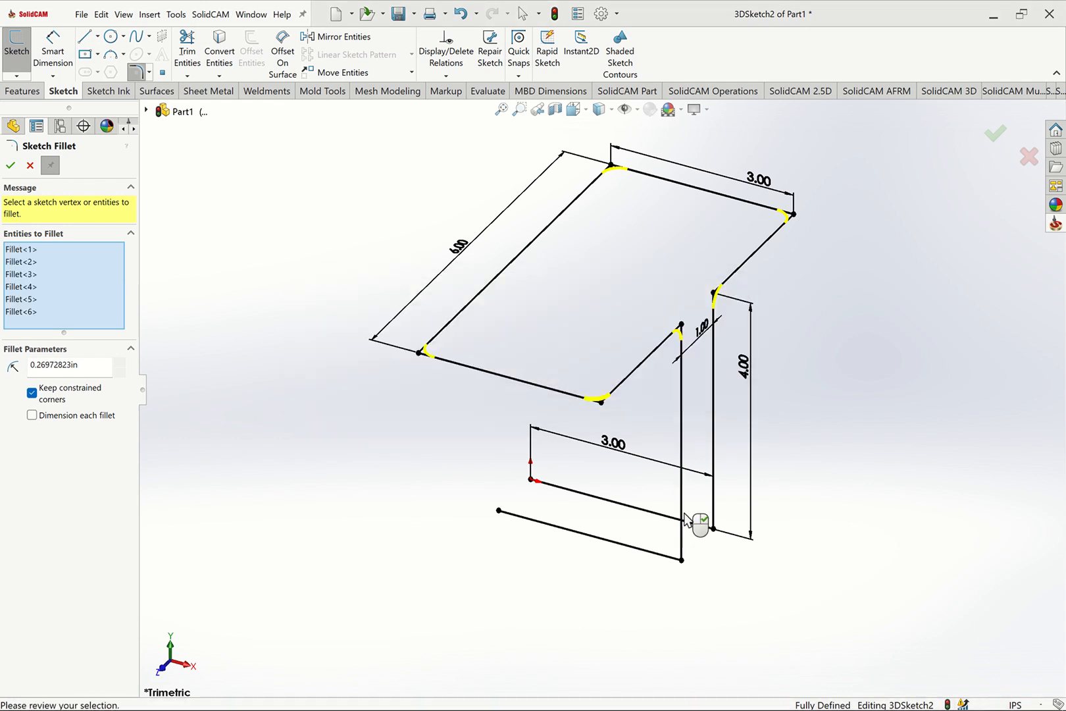
# Add fillets at the bottom corners of both vertical lines, accept removal of the equal relations, and apply all selected corner fillets.
pyautogui.click(681, 560)
pyautogui.click(646, 373)
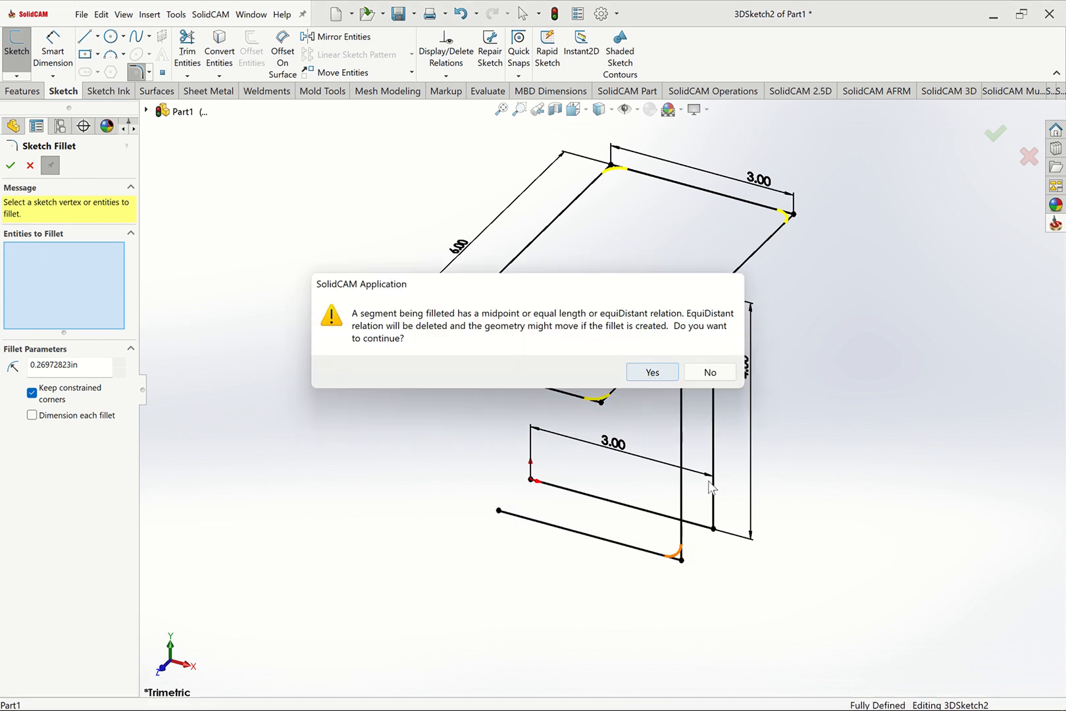
pyautogui.click(717, 528)
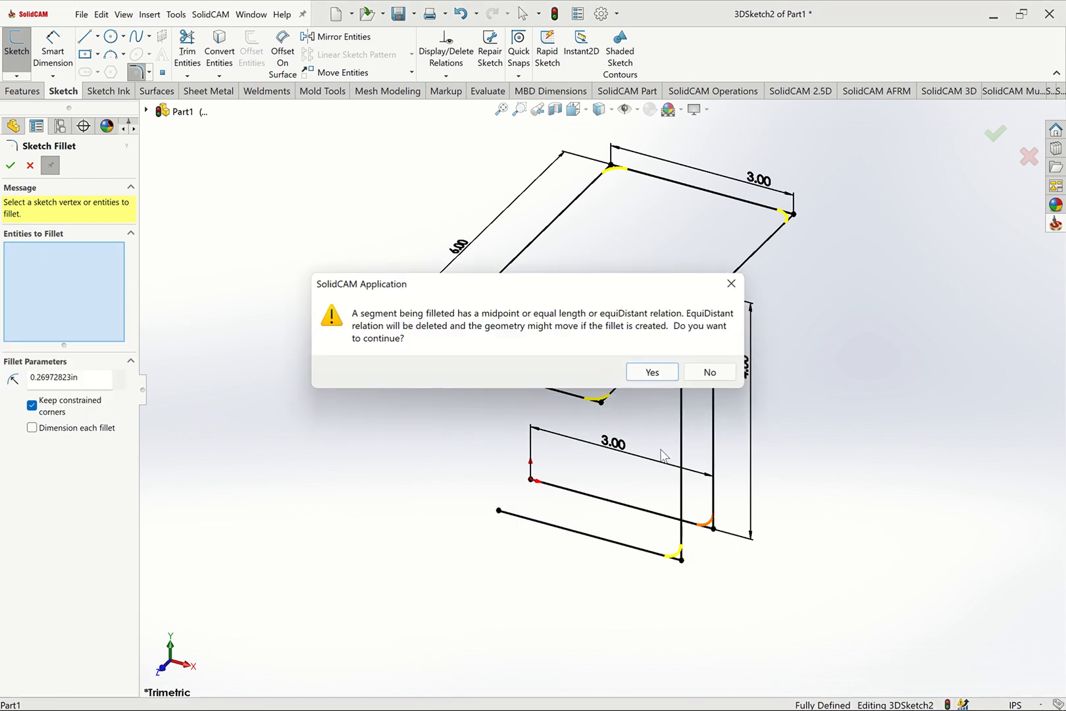
pyautogui.click(659, 377)
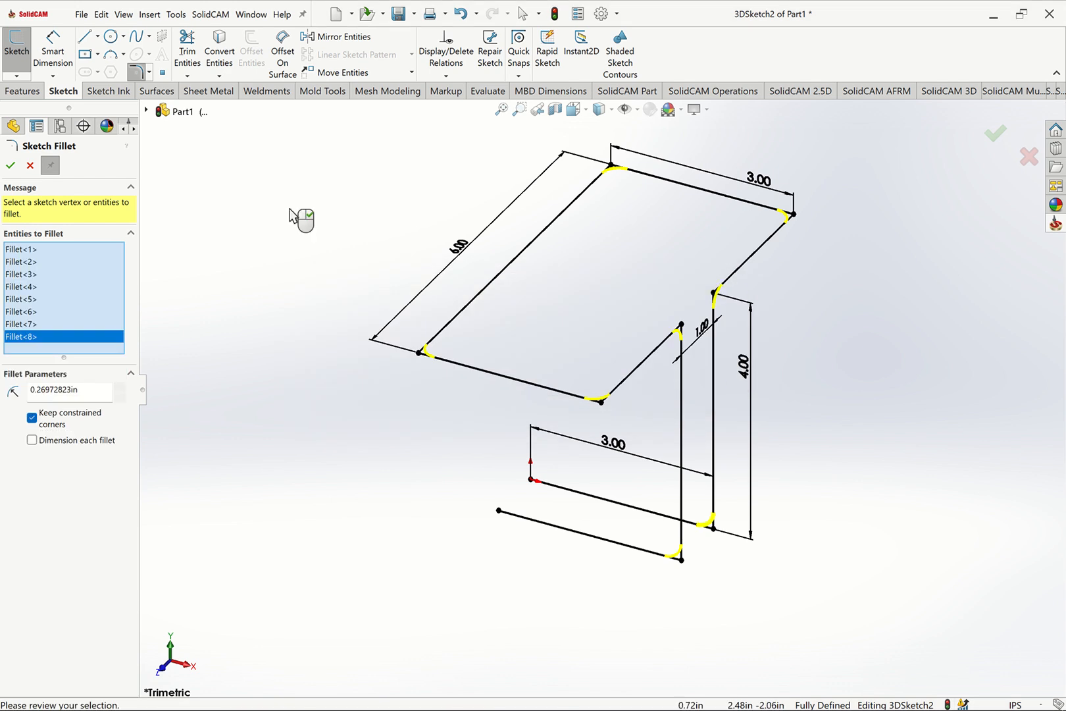
pyautogui.click(11, 166)
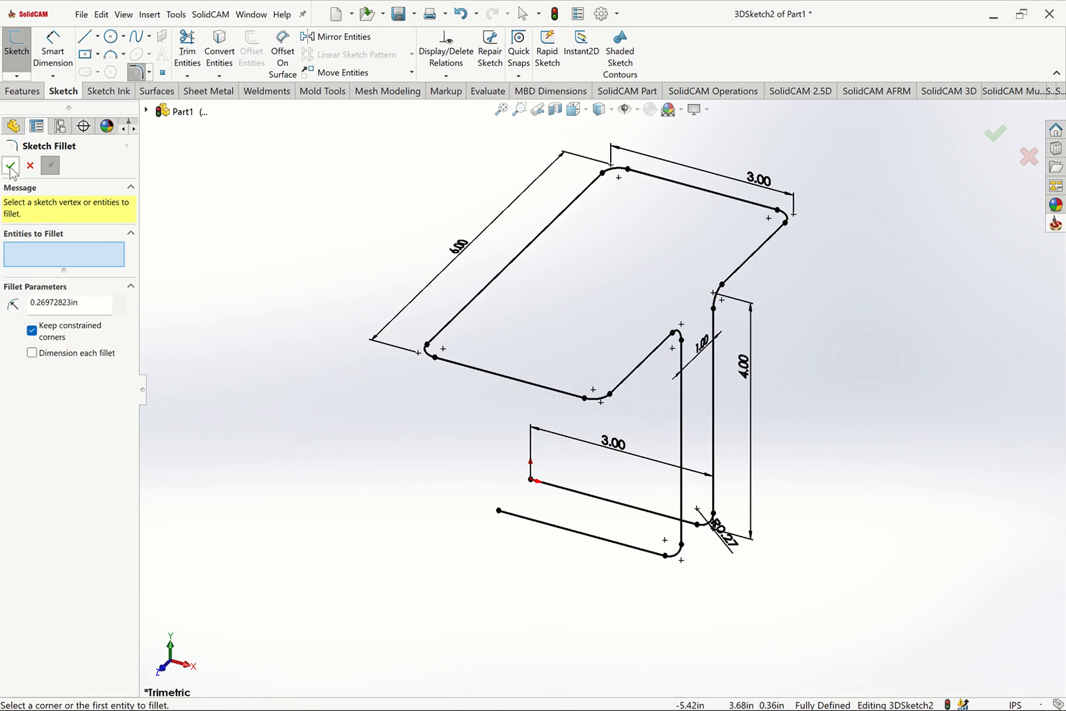
pyautogui.click(10, 166)
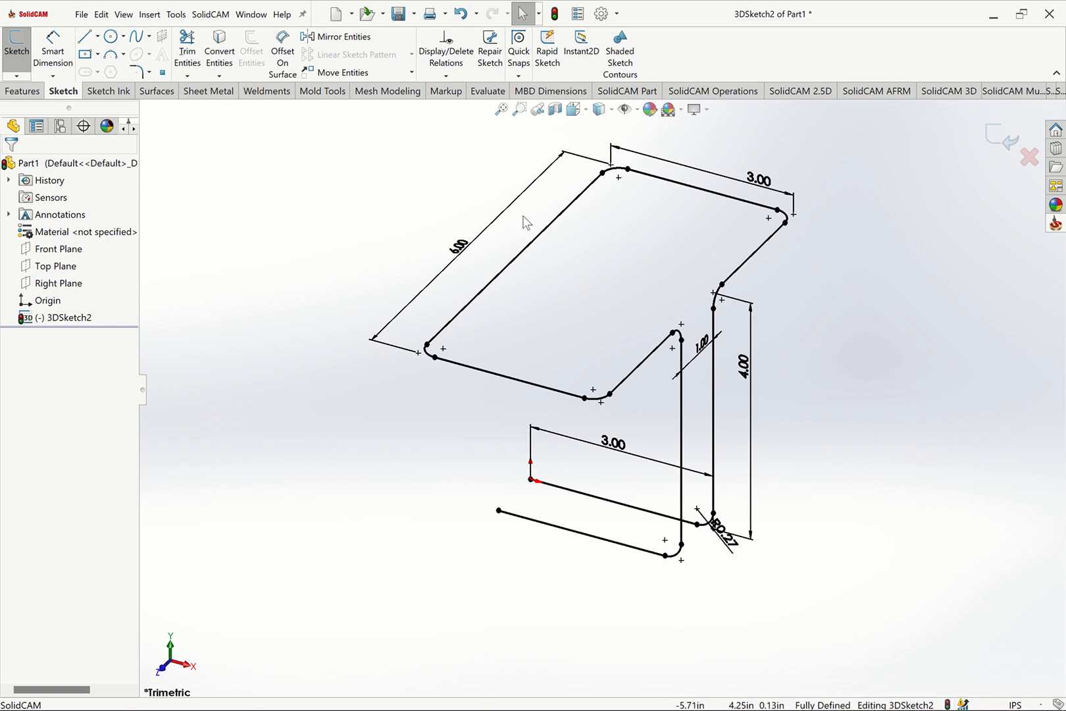
# Exit the 3D sketch and join all of its segments into one composite curve.
pyautogui.click(502, 109)
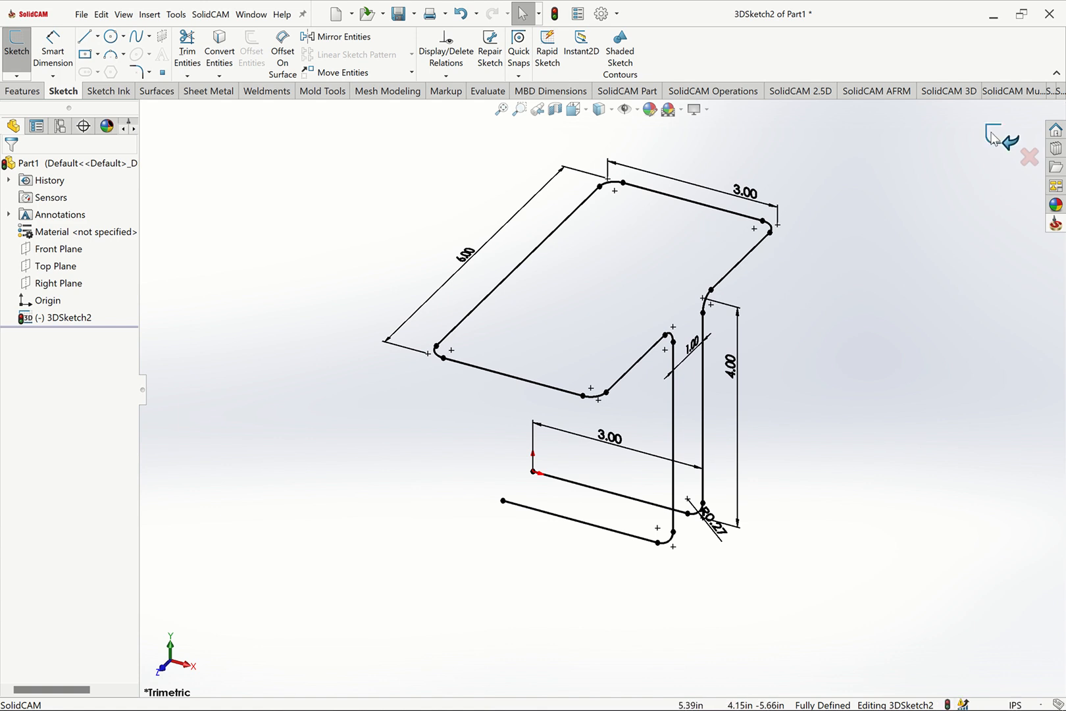
pyautogui.click(20, 95)
pyautogui.click(574, 75)
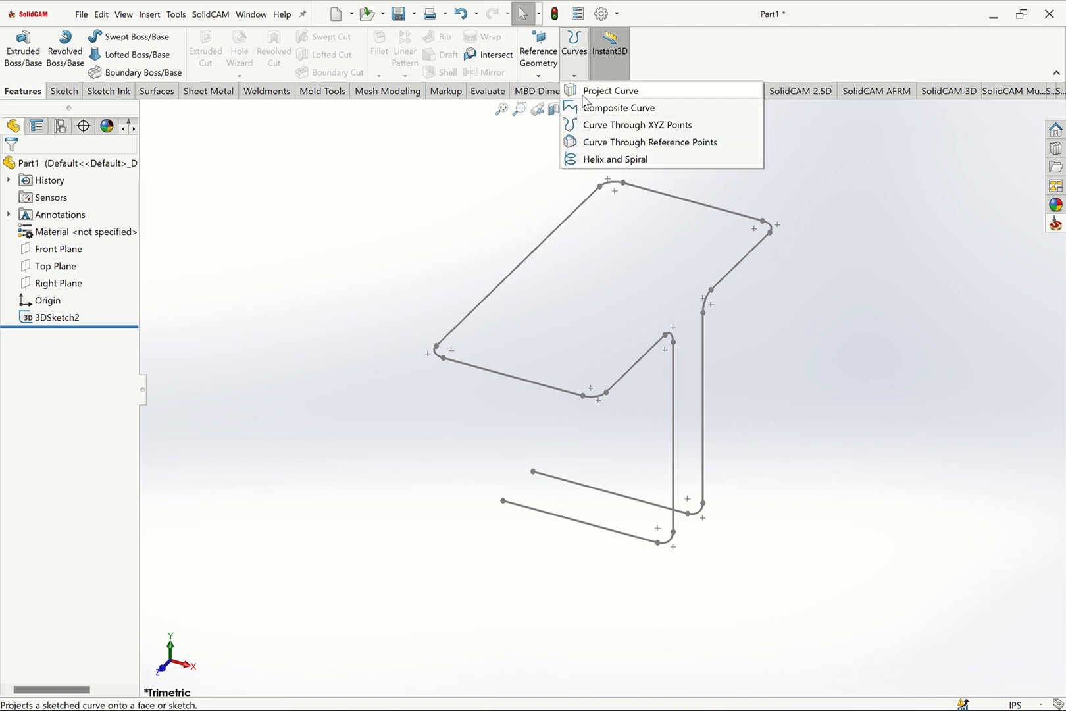
pyautogui.click(581, 108)
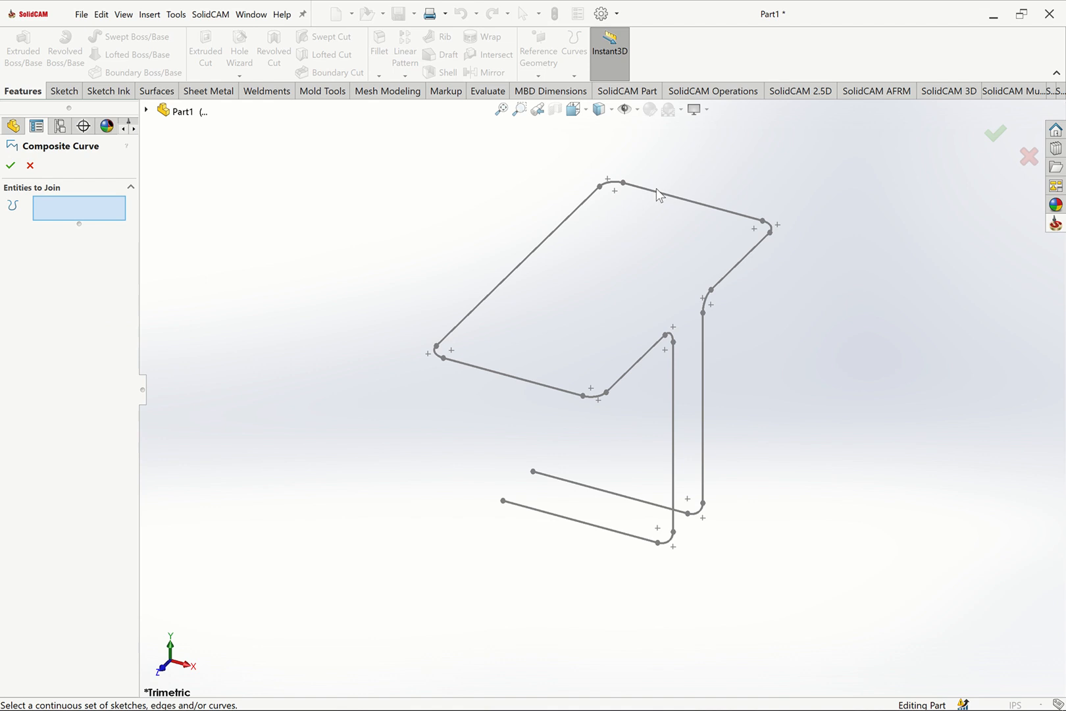
pyautogui.click(656, 191)
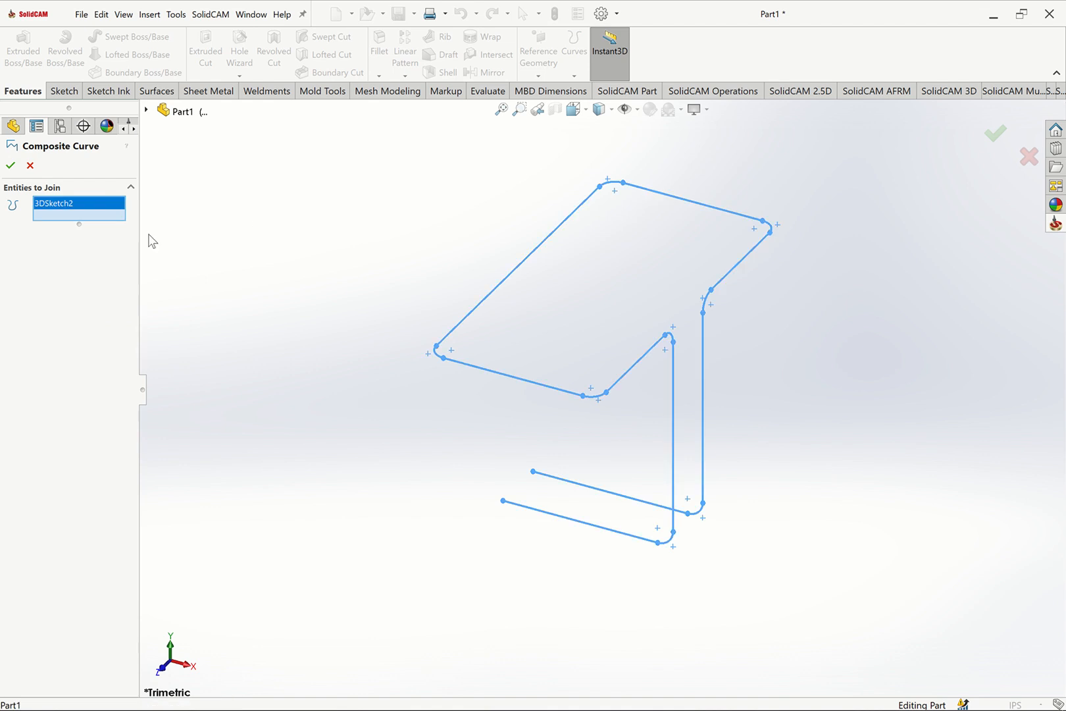
pyautogui.click(10, 166)
pyautogui.click(367, 252)
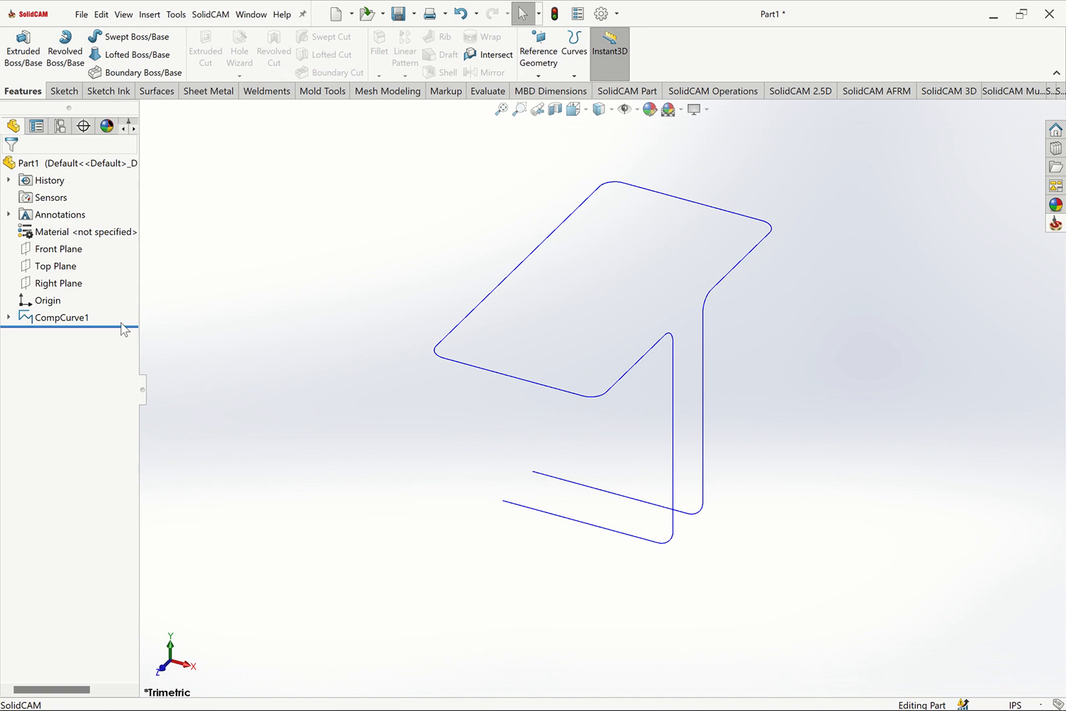
# Roll the part back before the composite curve and forward again, and undo the composite curve.
pyautogui.moveTo(125, 325); pyautogui.dragTo(130, 318)
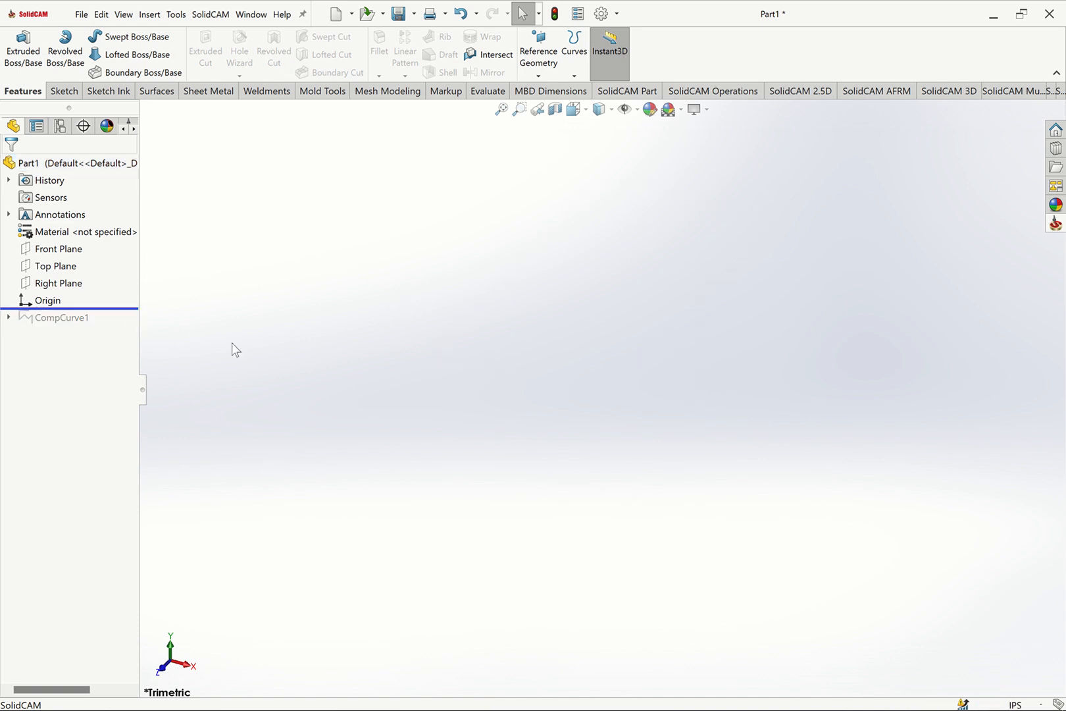
pyautogui.moveTo(125, 329); pyautogui.dragTo(125, 327)
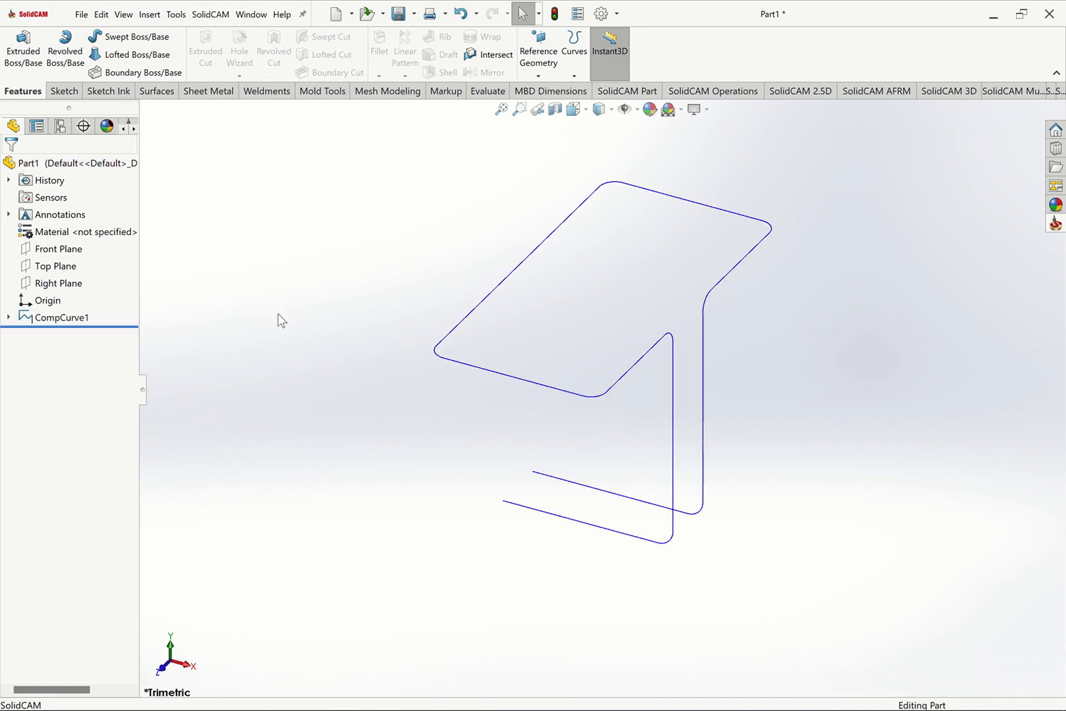
pyautogui.press('Up')
pyautogui.press('Down')
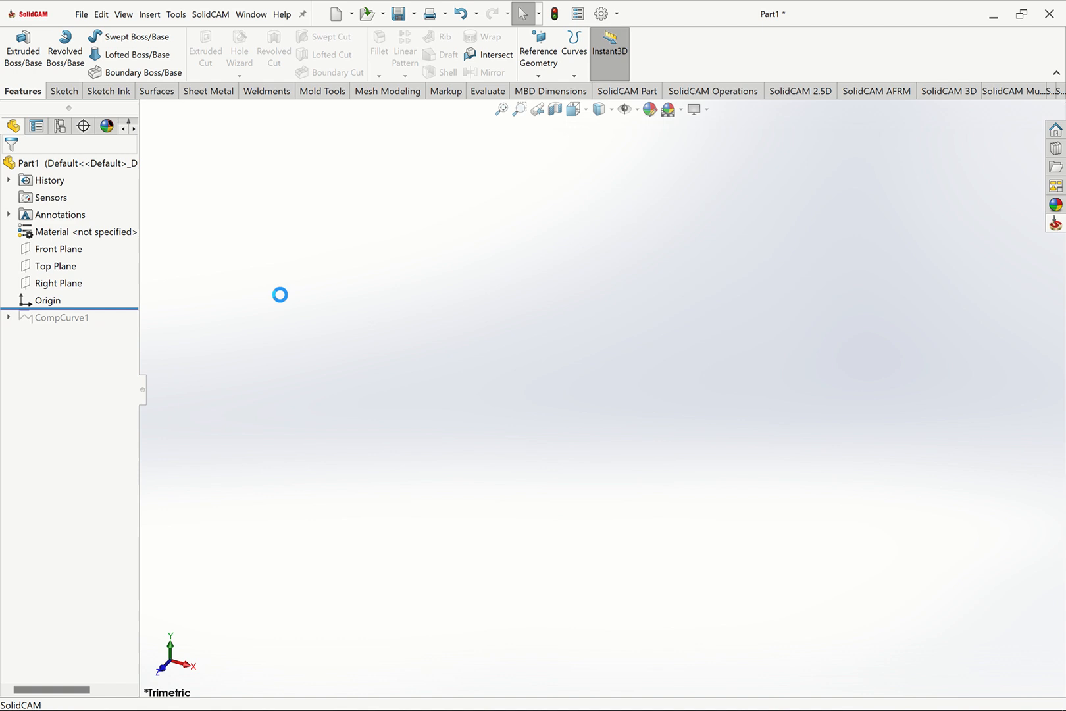
pyautogui.hotkey('ctrl', 'z')
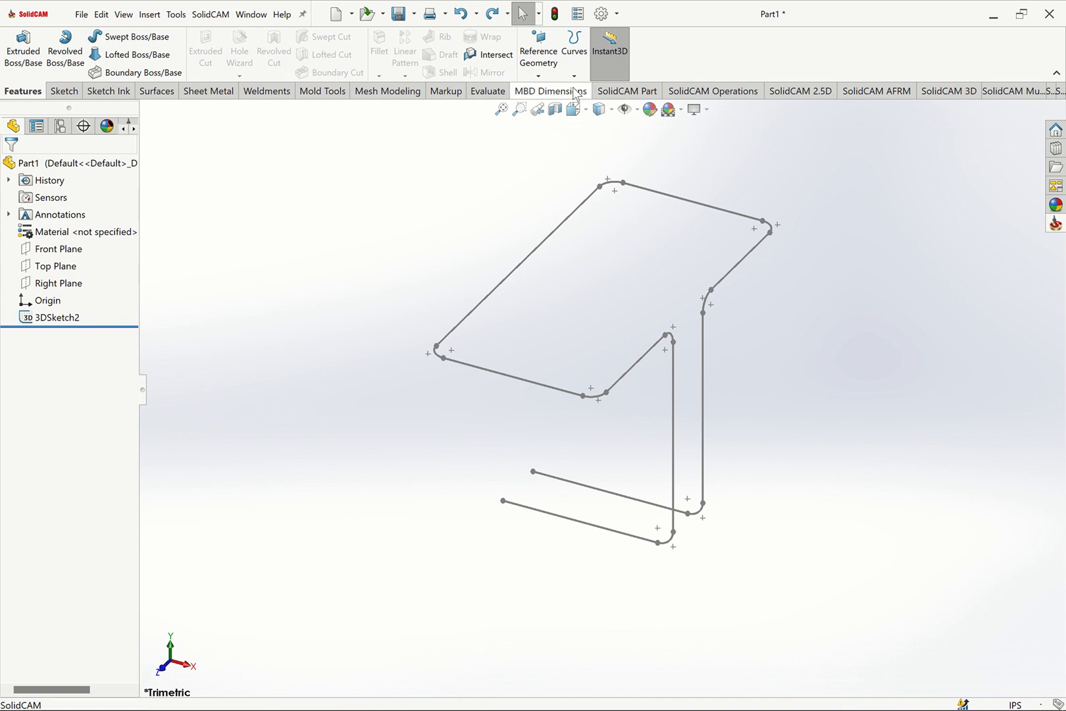
# Join the entire filleted 3D sketch into a single composite curve.
pyautogui.click(574, 46)
pyautogui.click(594, 106)
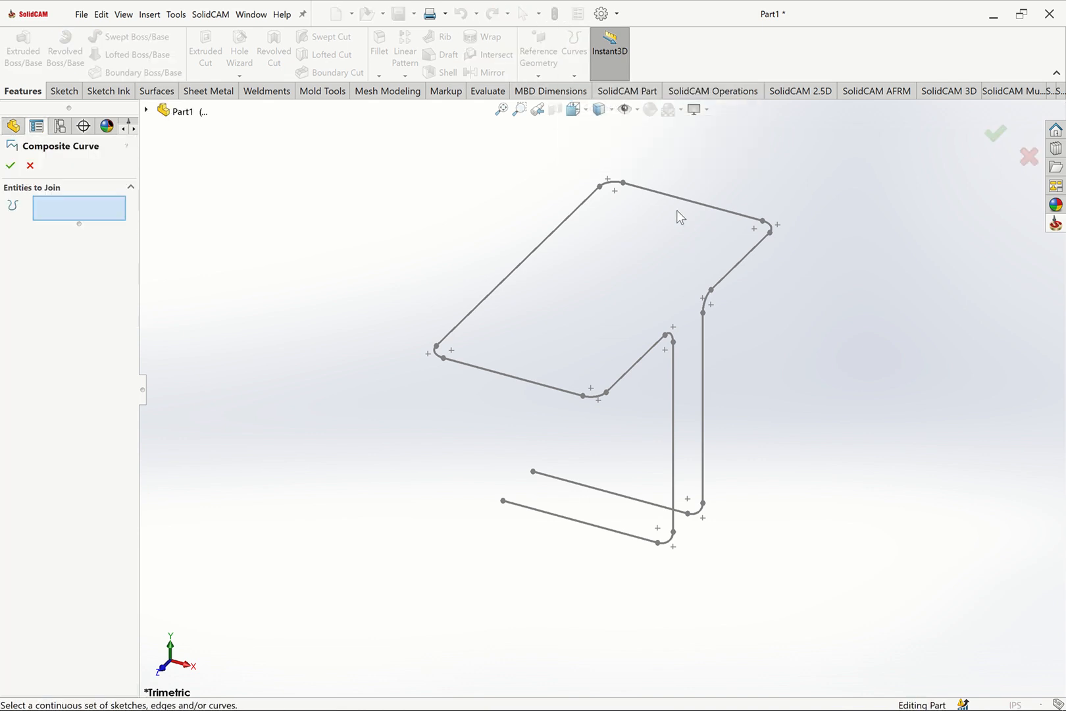
pyautogui.click(678, 199)
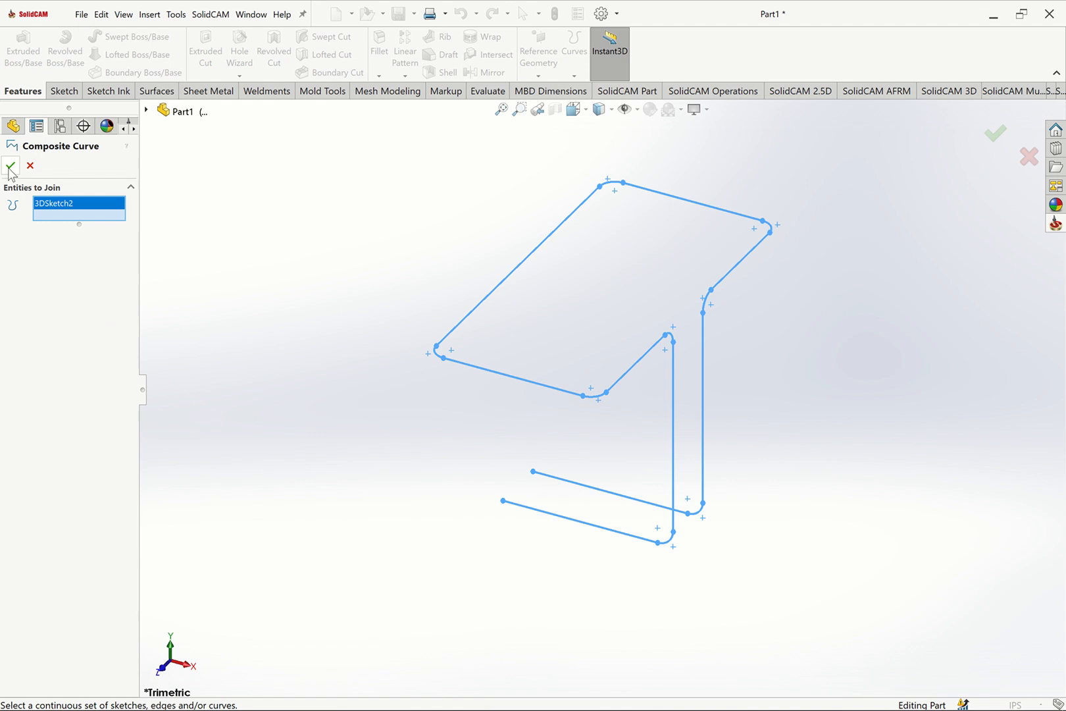
pyautogui.press('Return')
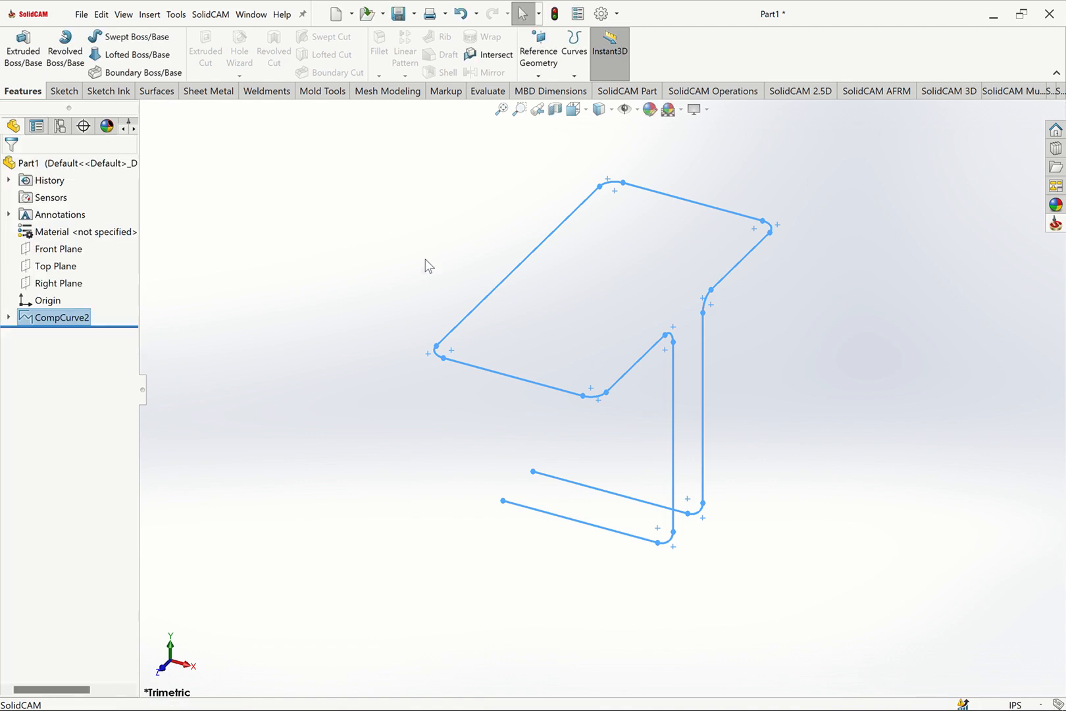
pyautogui.click(342, 234)
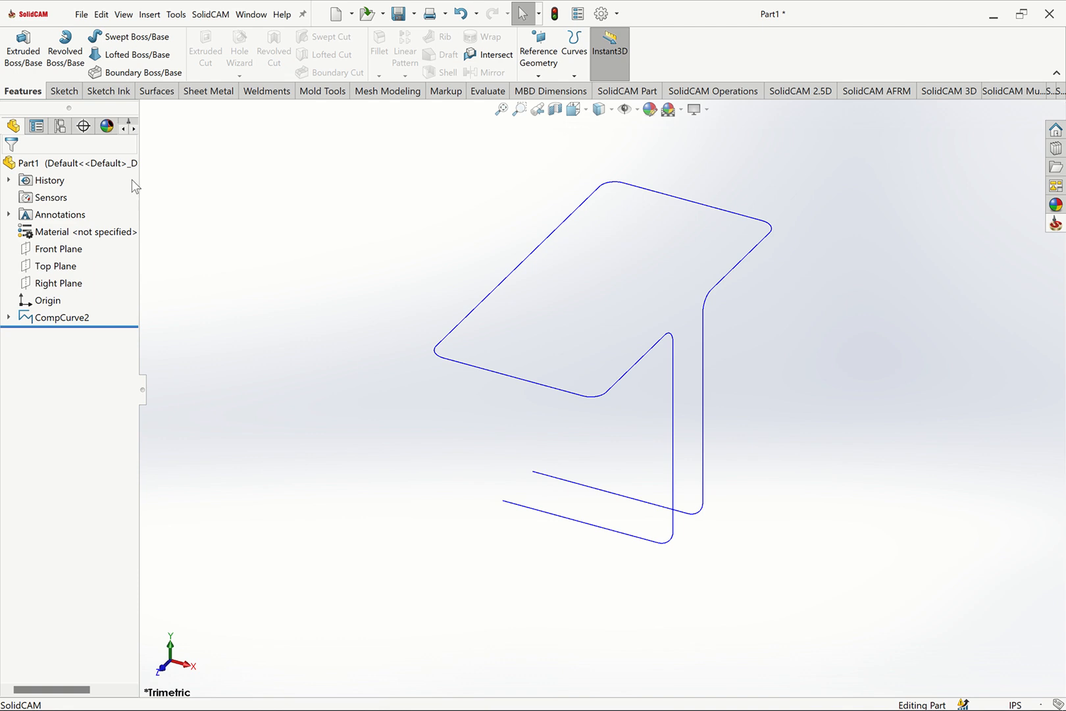
# Sweep a solid circular profile of 0.25 in diameter along the composite curve.
pyautogui.click(141, 38)
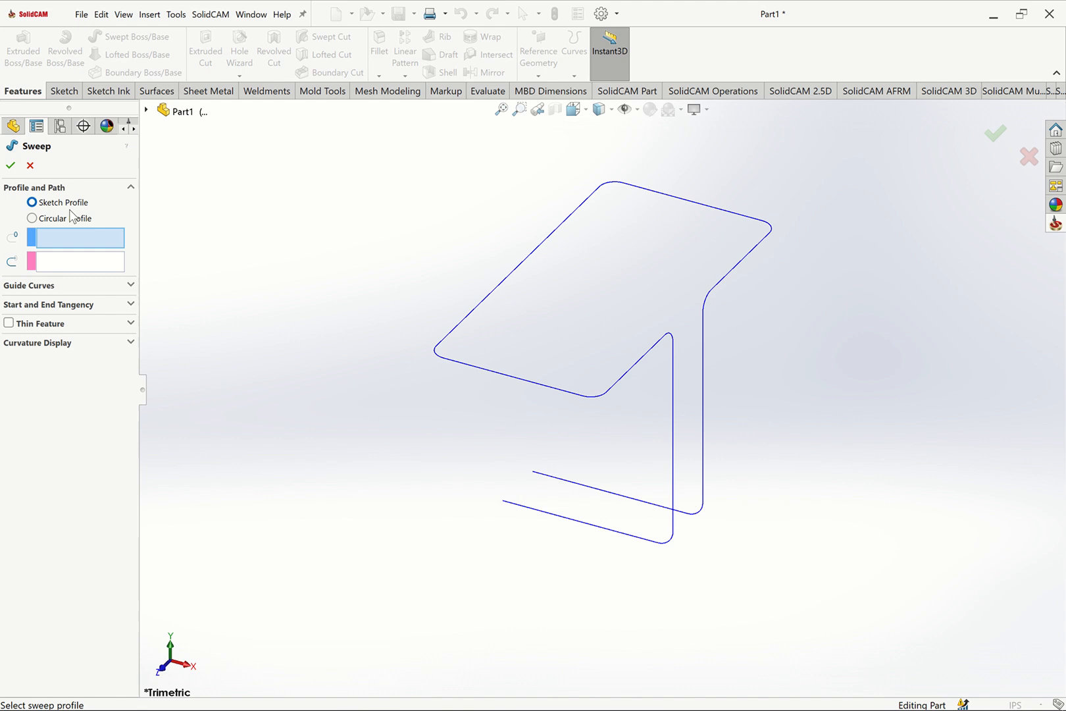
pyautogui.click(50, 218)
pyautogui.moveTo(71, 260); pyautogui.dragTo(4, 257)
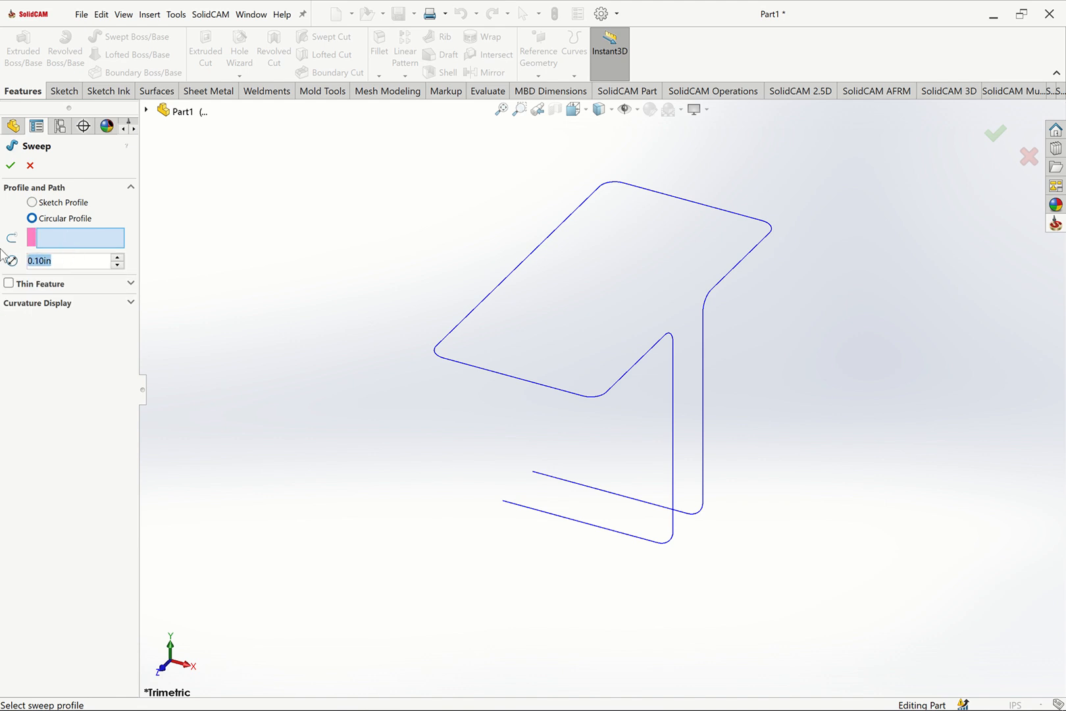
pyautogui.write('.25')
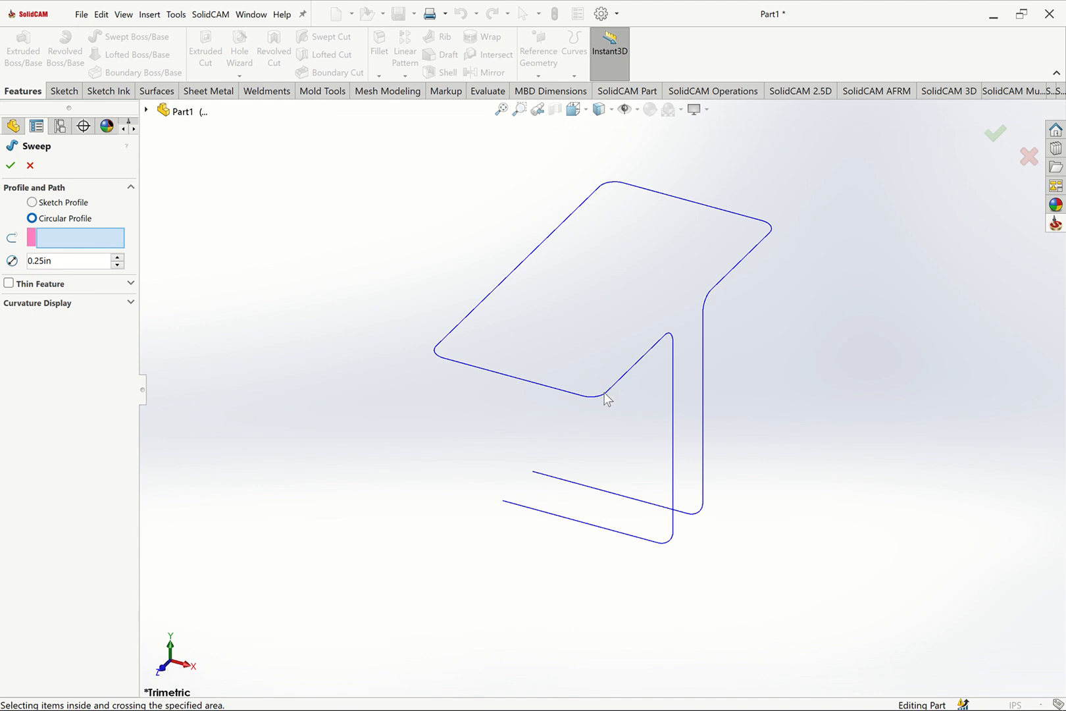
pyautogui.click(581, 487)
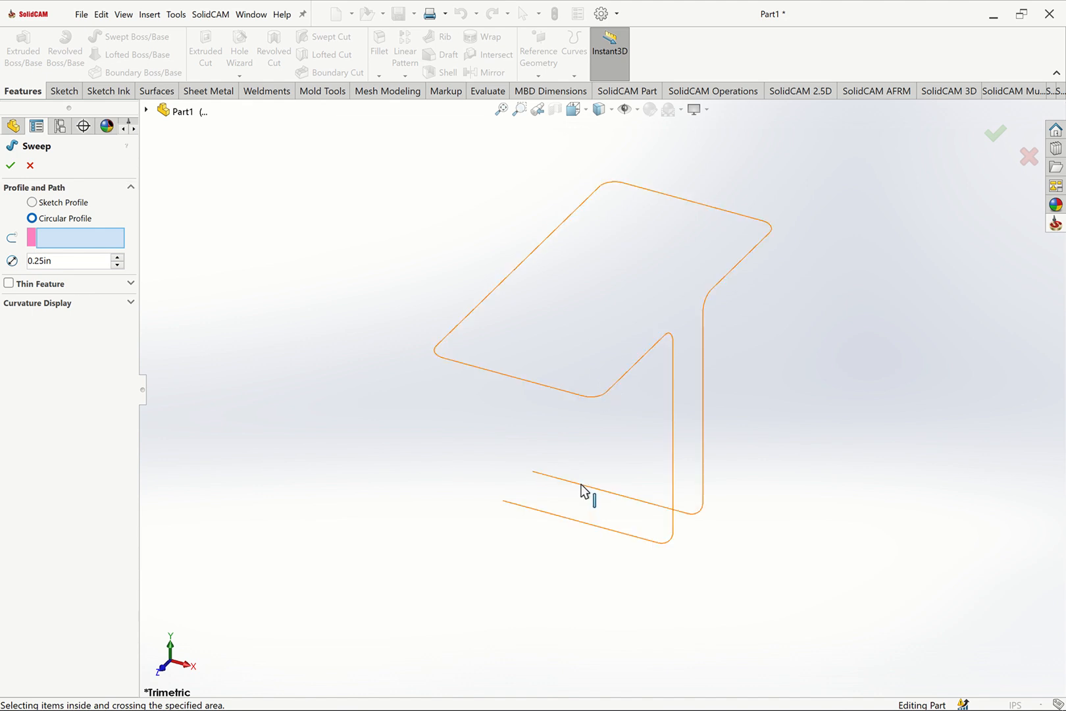
pyautogui.click(581, 487)
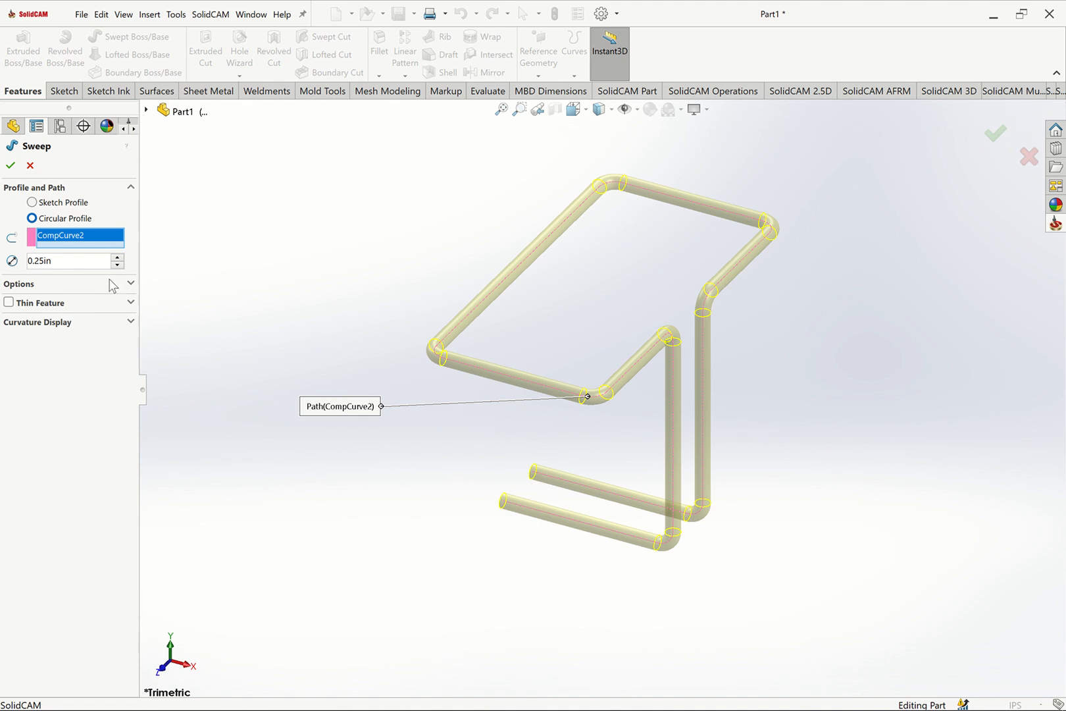
pyautogui.click(10, 165)
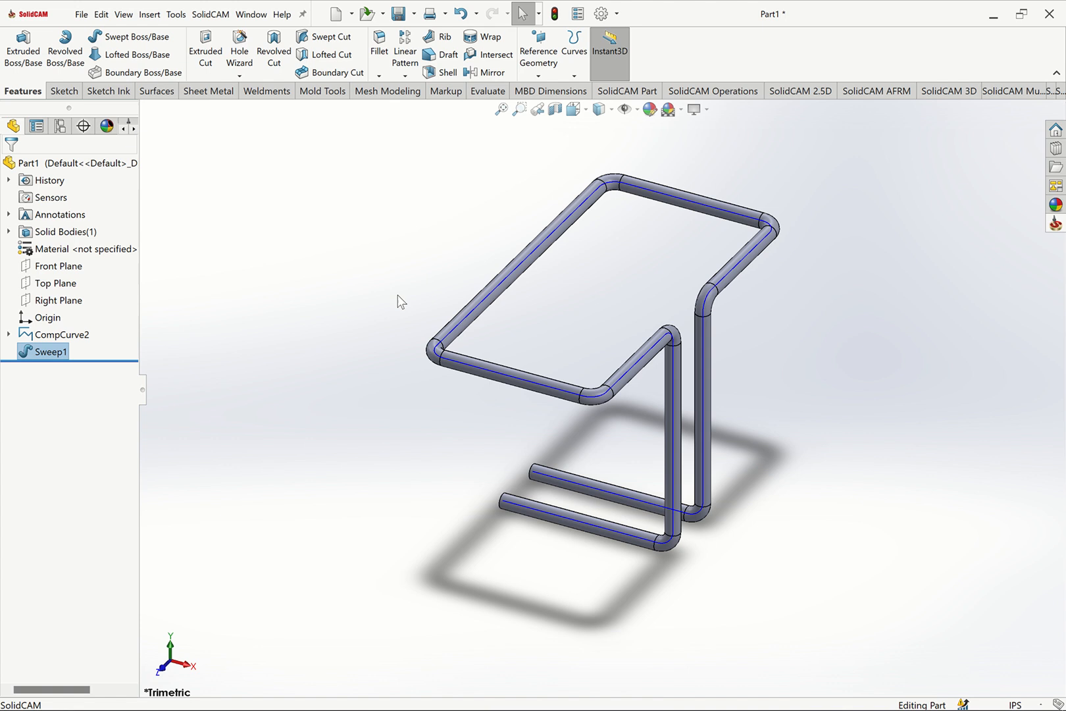
pyautogui.click(40, 333)
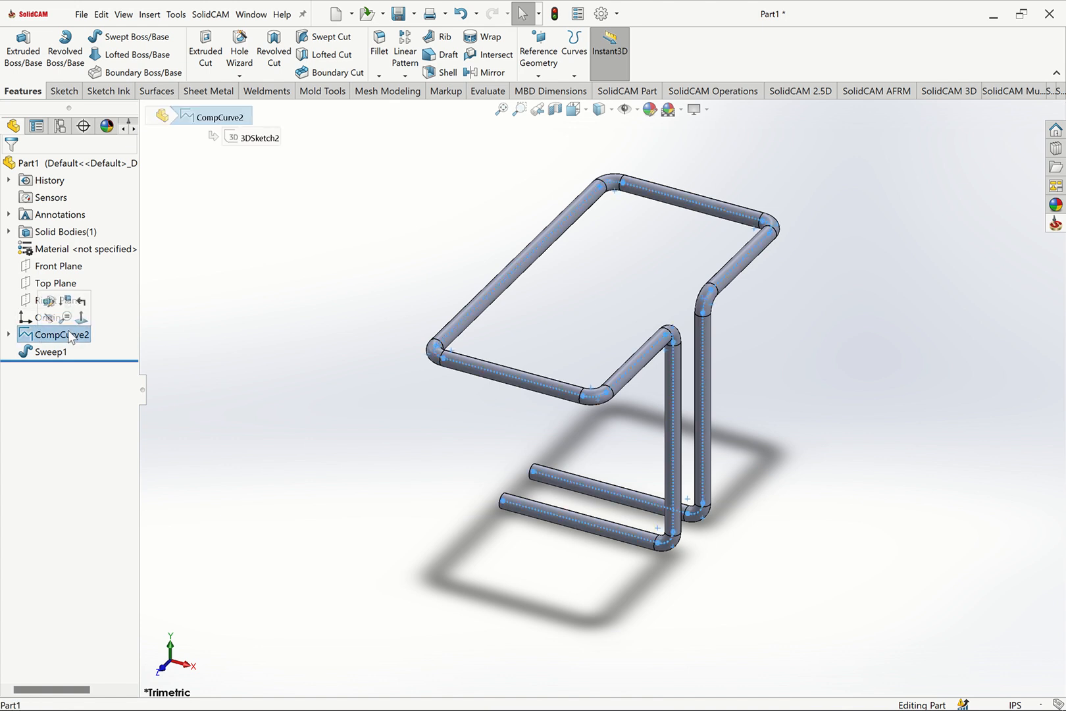
pyautogui.click(80, 319)
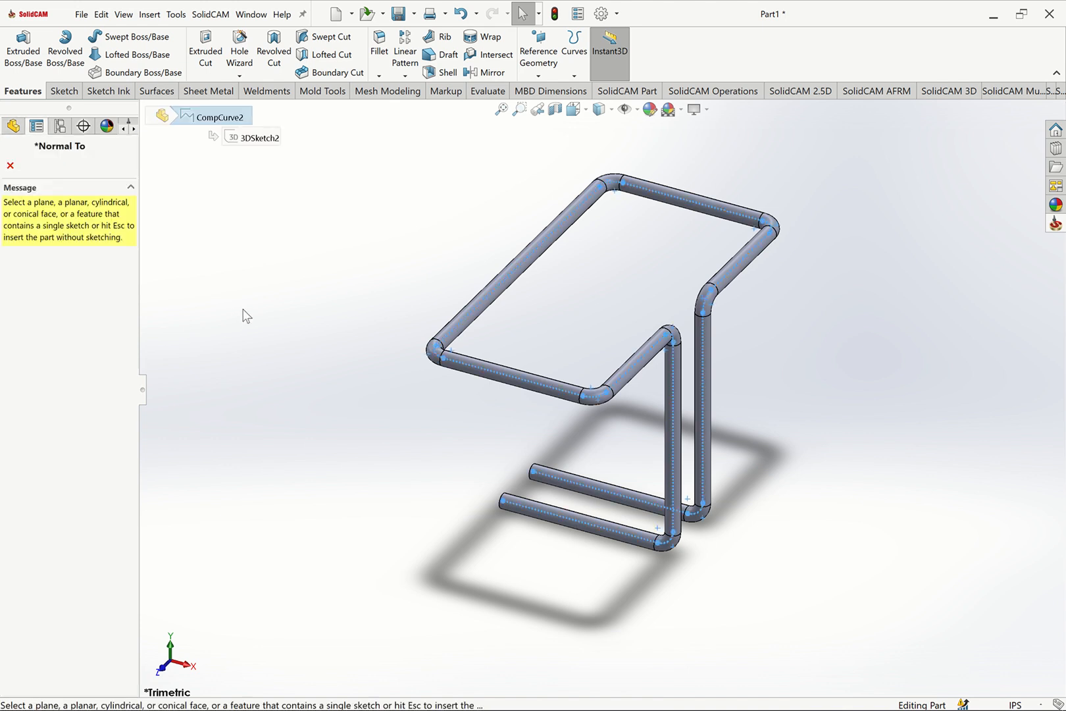
pyautogui.click(10, 165)
pyautogui.press('Escape')
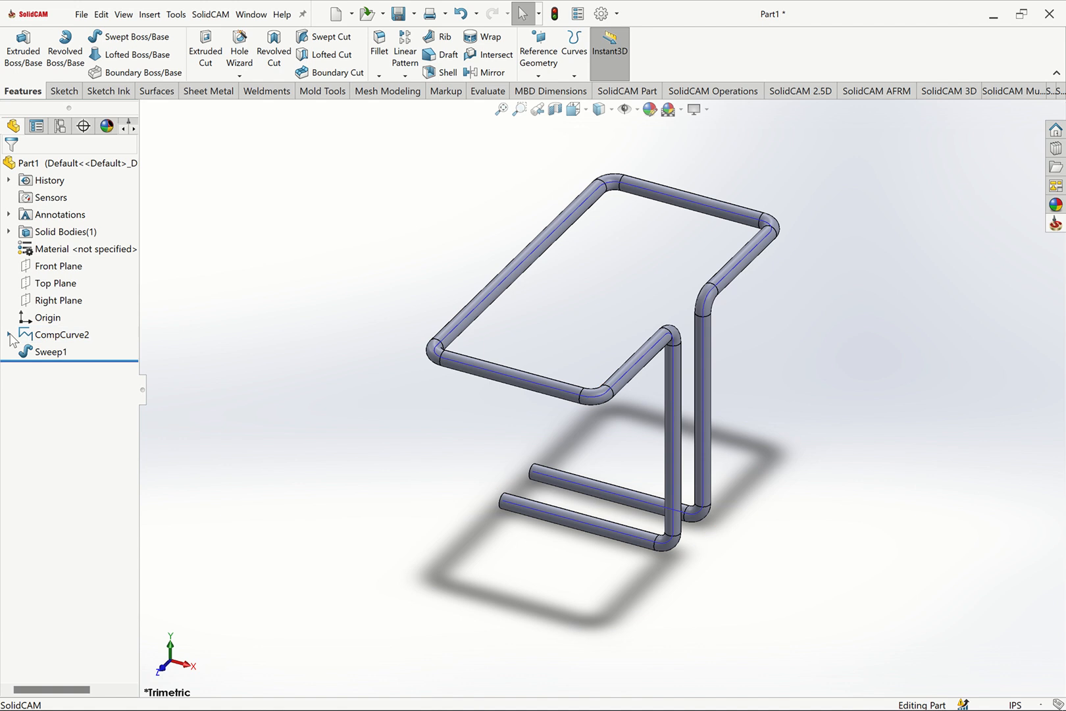
# Expand the composite curve feature and hide the curve inside the swept frame.
pyautogui.click(9, 335)
pyautogui.click(63, 335)
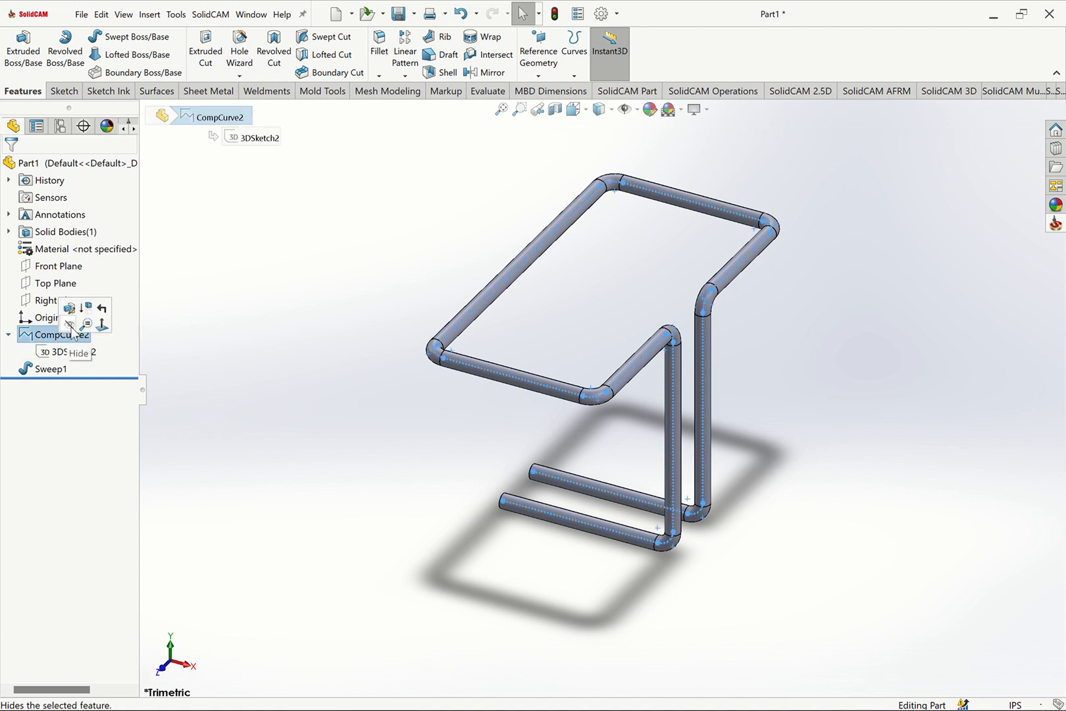
pyautogui.click(69, 325)
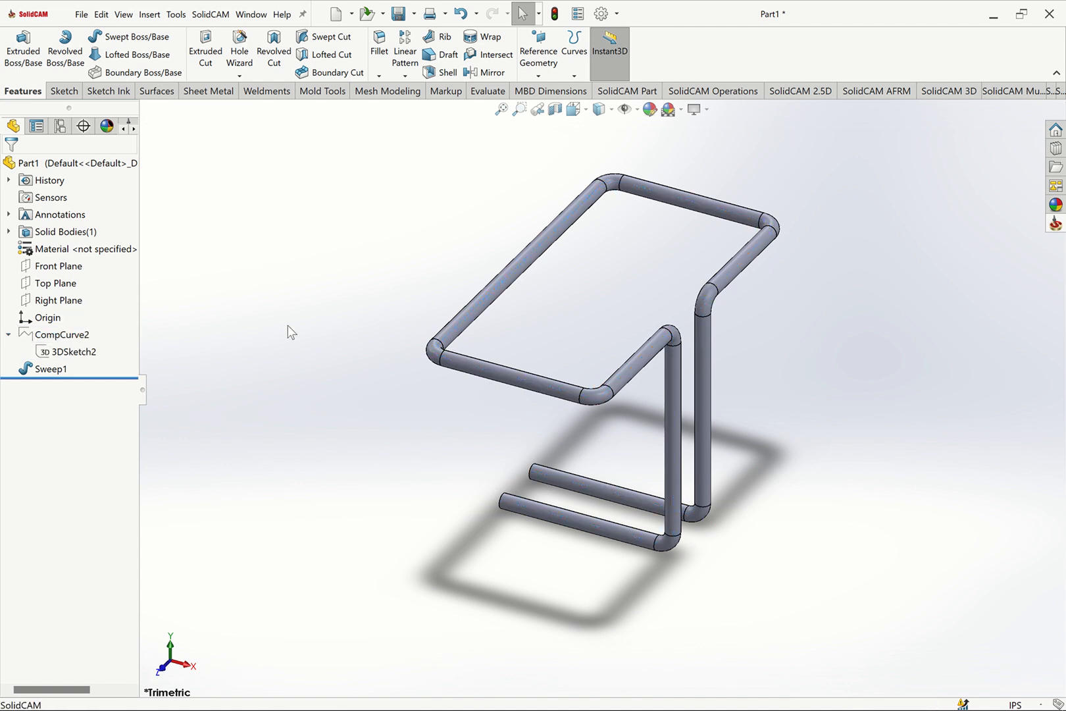
# Assign Alloy Steel from the SOLIDWORKS Steel materials to the part.
pyautogui.rightClick(95, 252)
pyautogui.press('Escape')
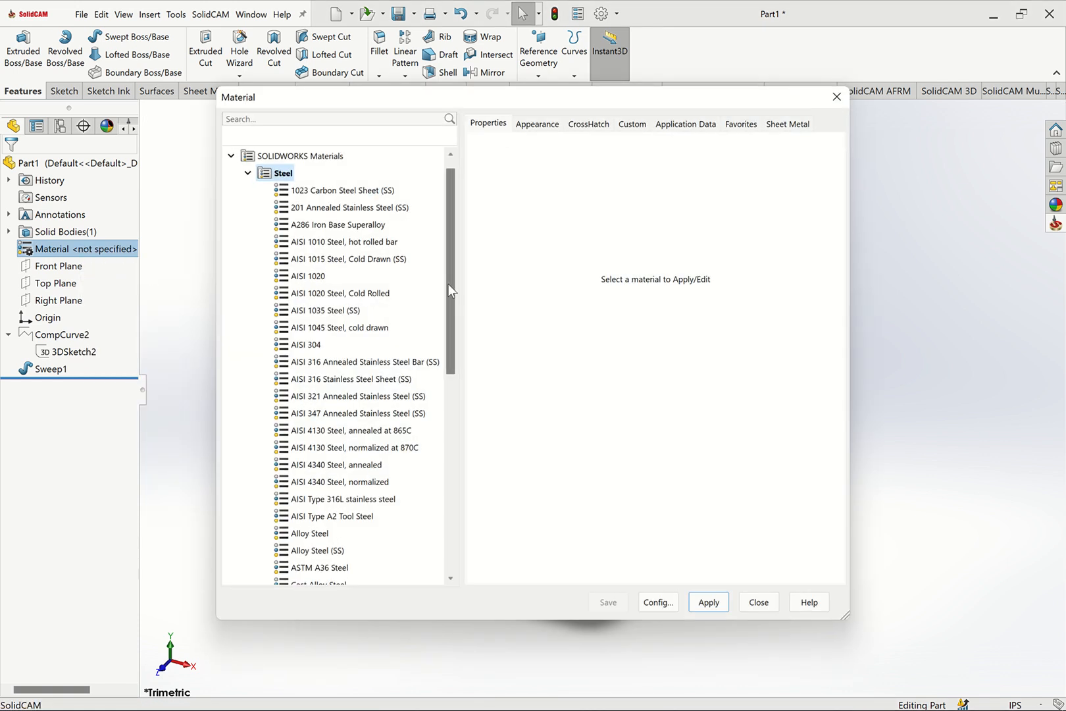
pyautogui.moveTo(449, 284); pyautogui.dragTo(445, 400)
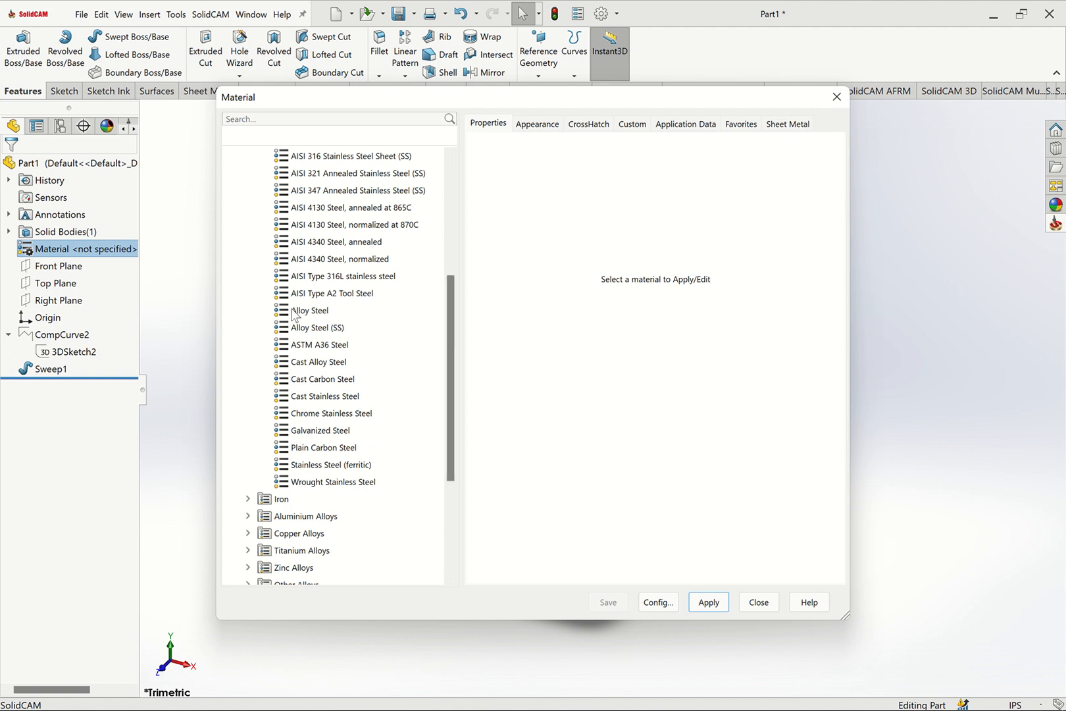
pyautogui.click(281, 312)
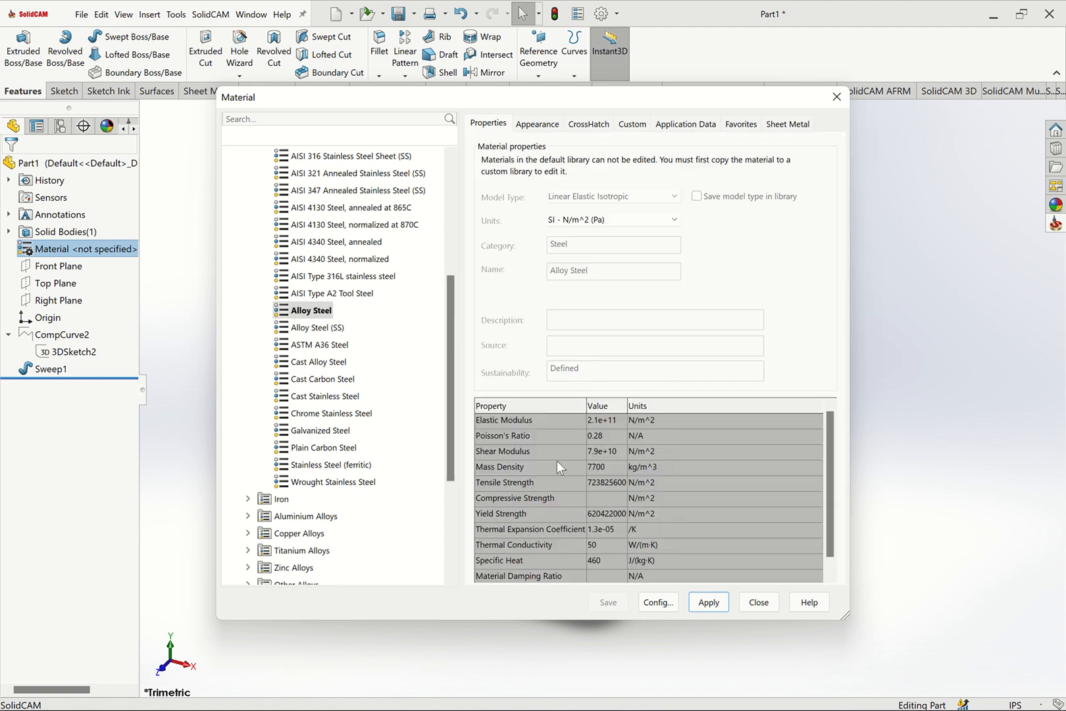
pyautogui.click(757, 602)
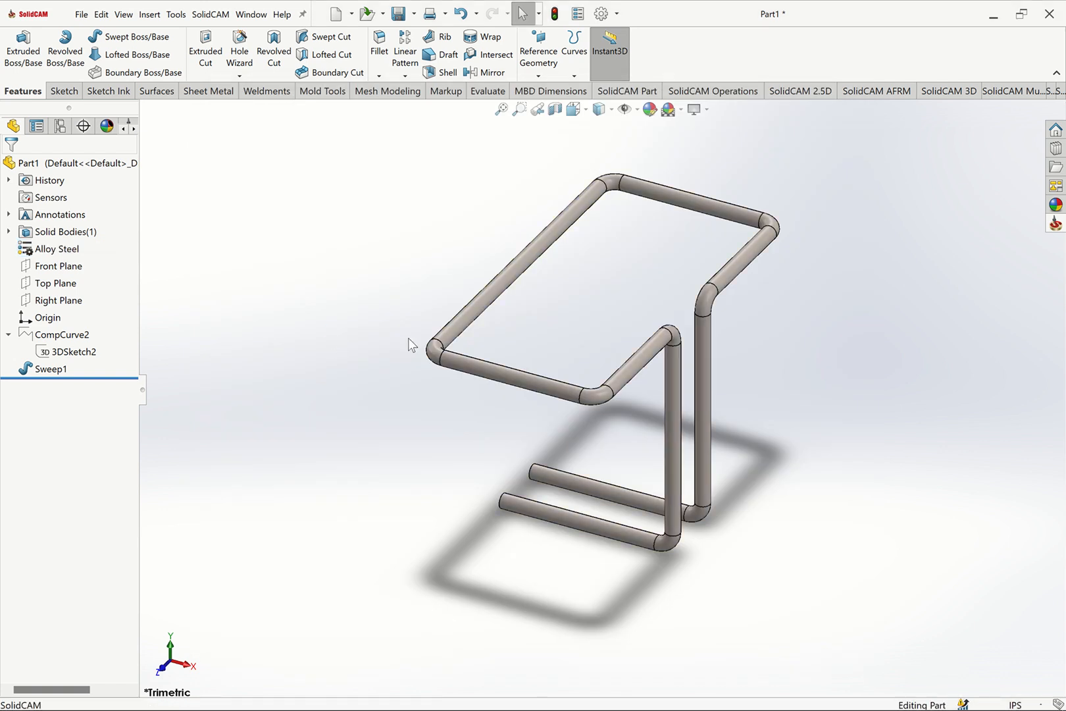
# Try to shell the swept frame with both lower end faces removed, the preview shown and a thickness of 0.20 in.
pyautogui.moveTo(370, 380); pyautogui.dragTo(468, 505, button='middle')
pyautogui.scroll(-5, 468, 520)
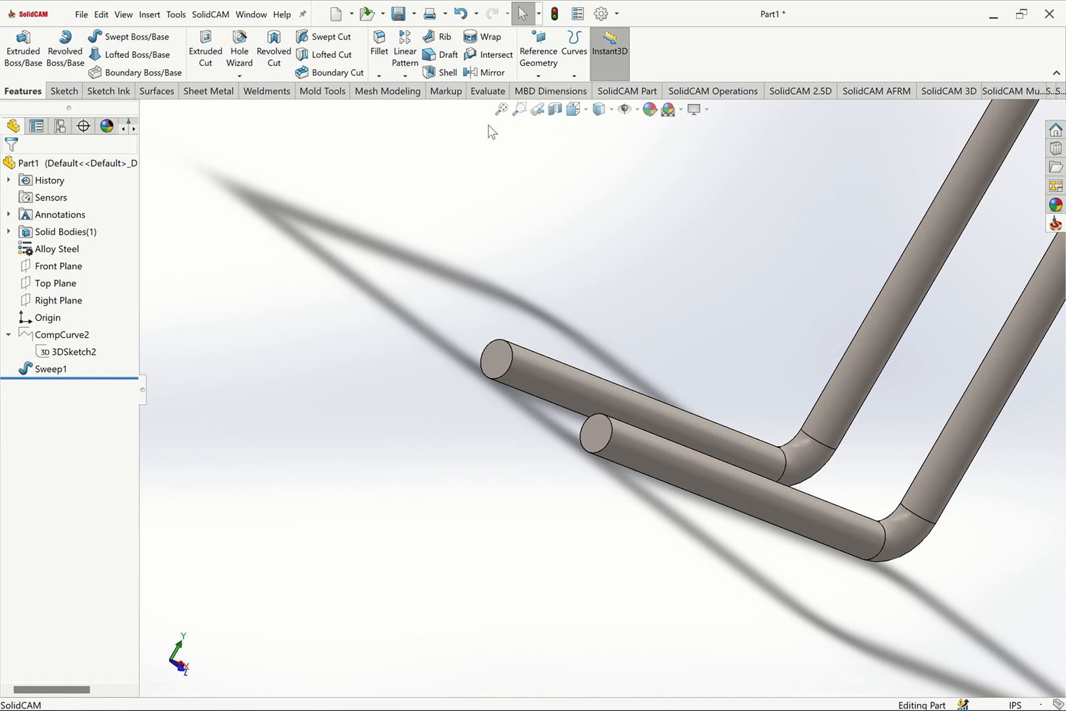
pyautogui.click(443, 73)
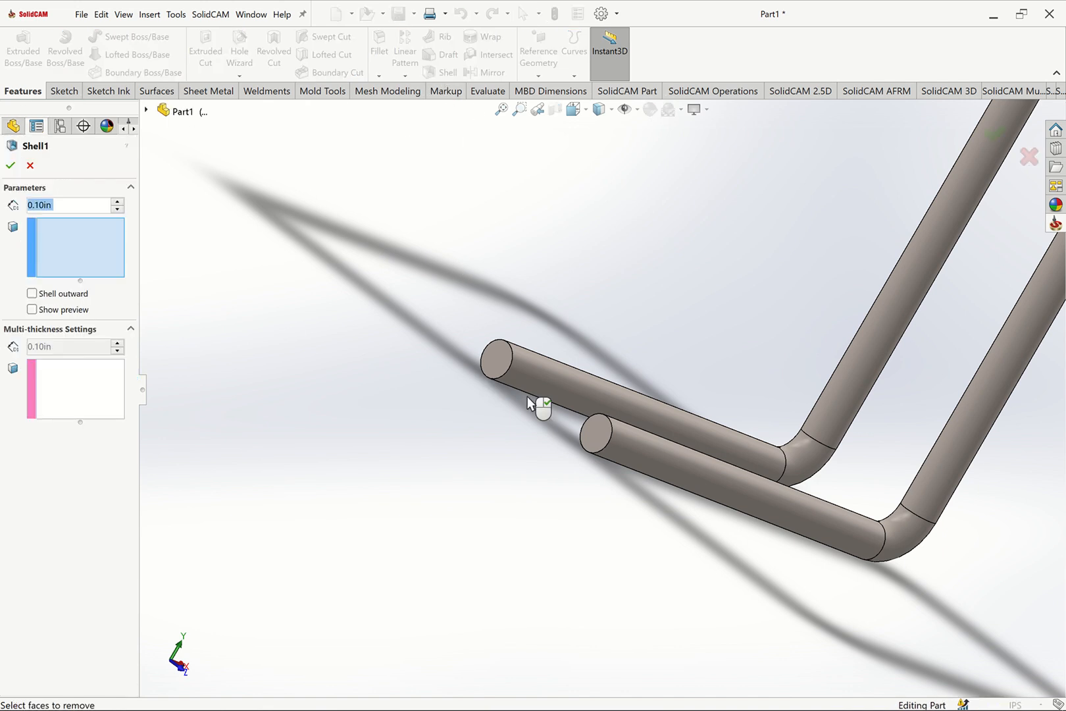
pyautogui.click(497, 364)
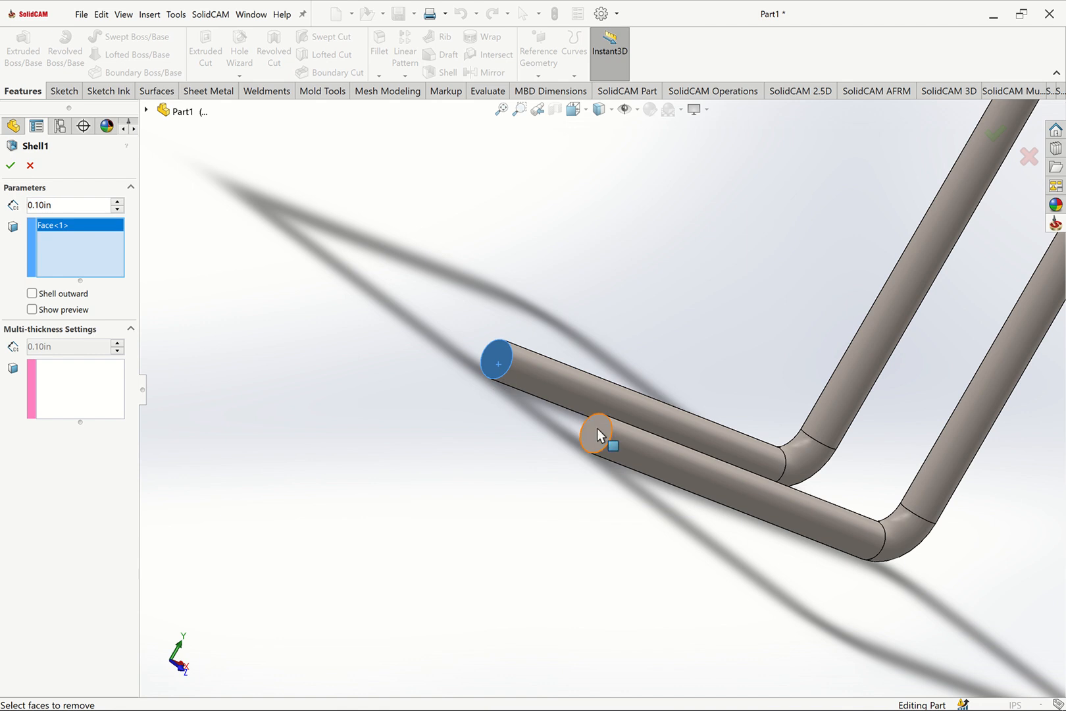
pyautogui.moveTo(594, 436); pyautogui.dragTo(500, 432)
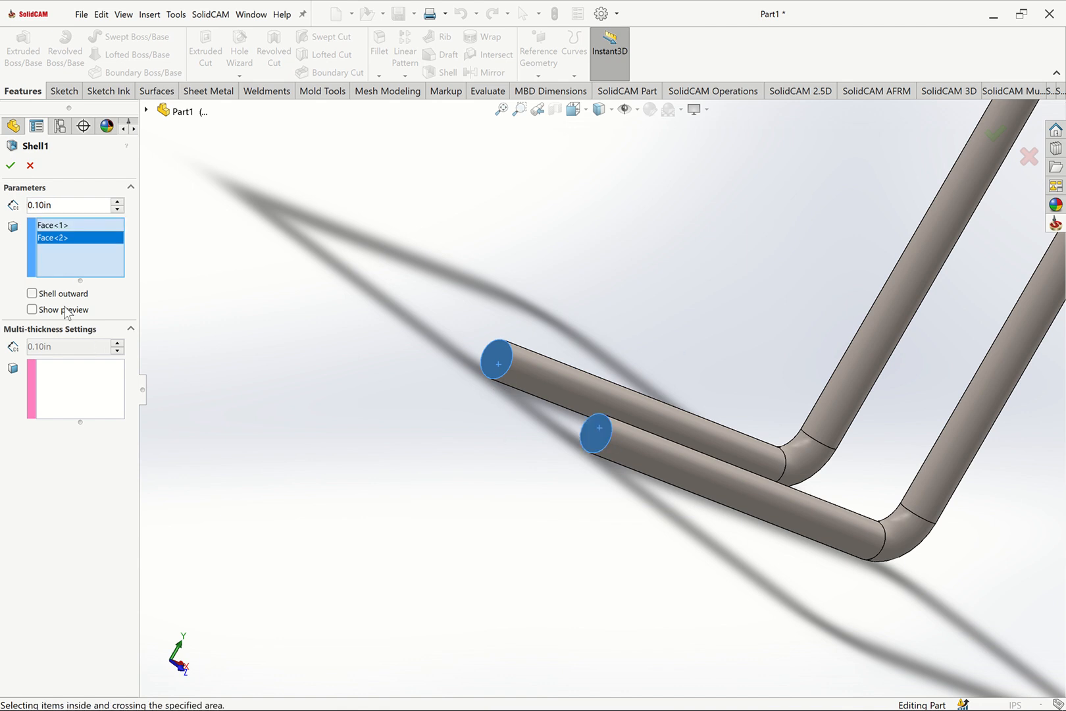
pyautogui.click(54, 311)
pyautogui.click(78, 210)
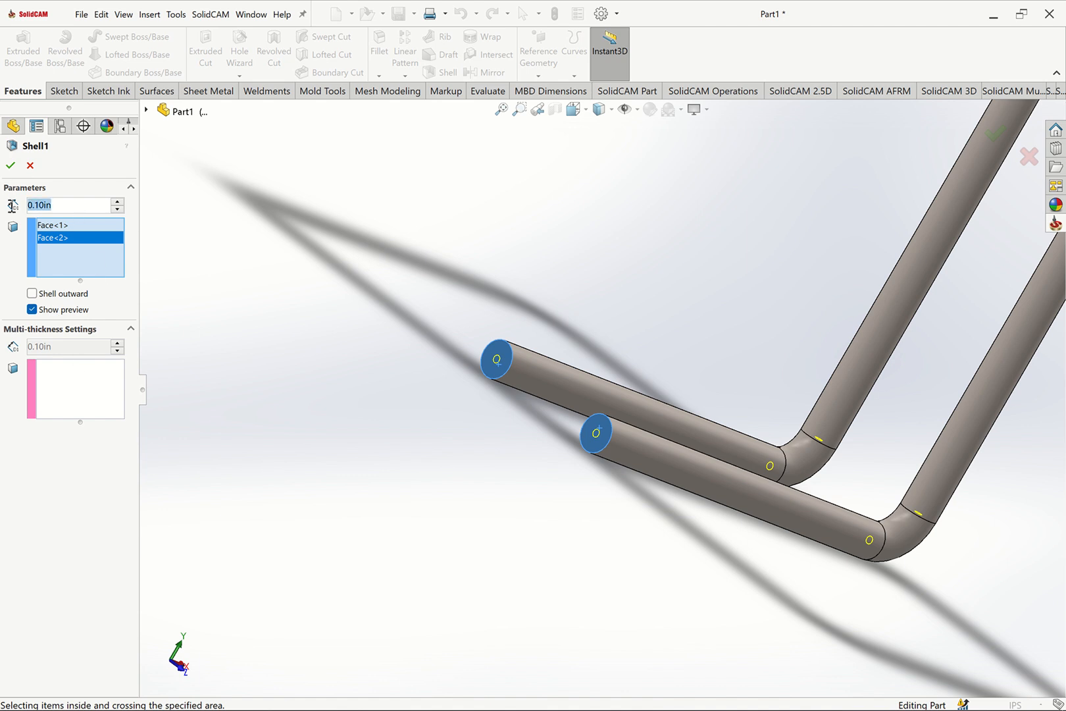
pyautogui.write('.2')
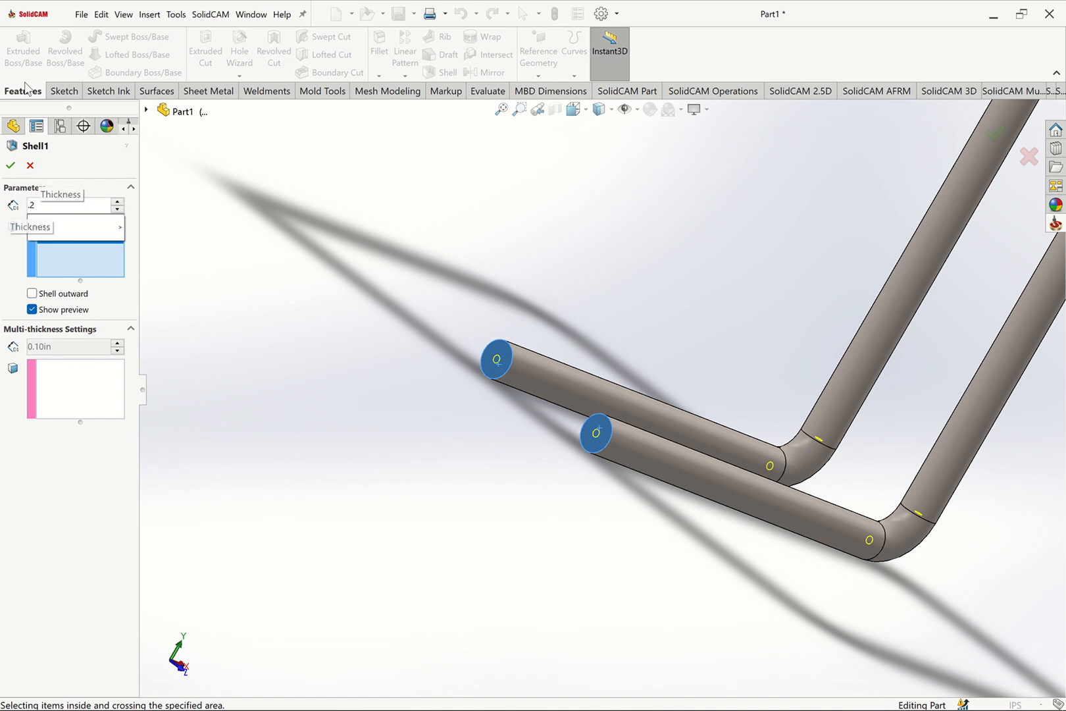
pyautogui.press('Return')
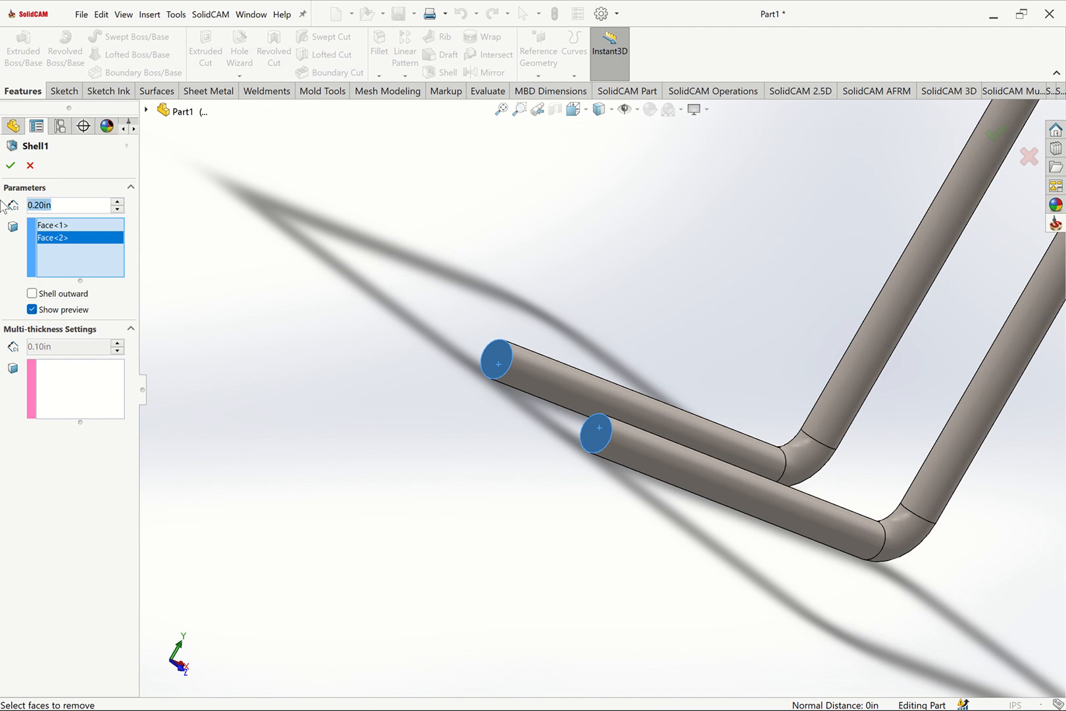
# Try shell thicknesses of 0.10 in and 0.15 in, and cancel the shell.
pyautogui.write('.1')
pyautogui.press('Return')
pyautogui.click(62, 205)
pyautogui.write('.15')
pyautogui.press('Return')
pyautogui.click(49, 205)
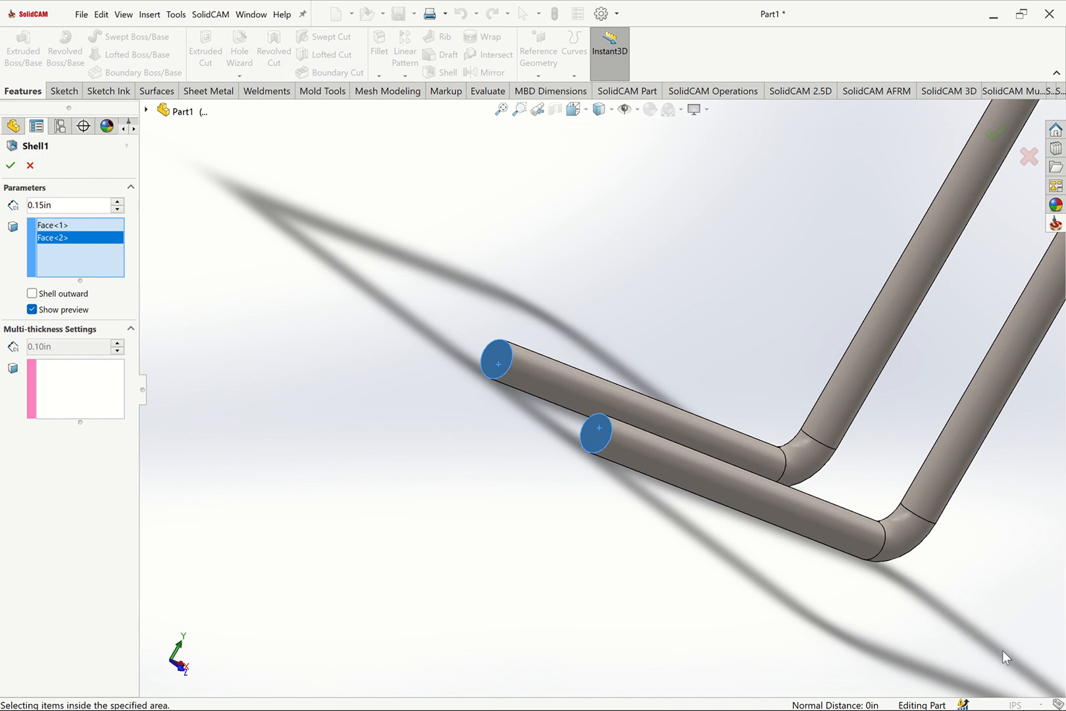
pyautogui.click(30, 166)
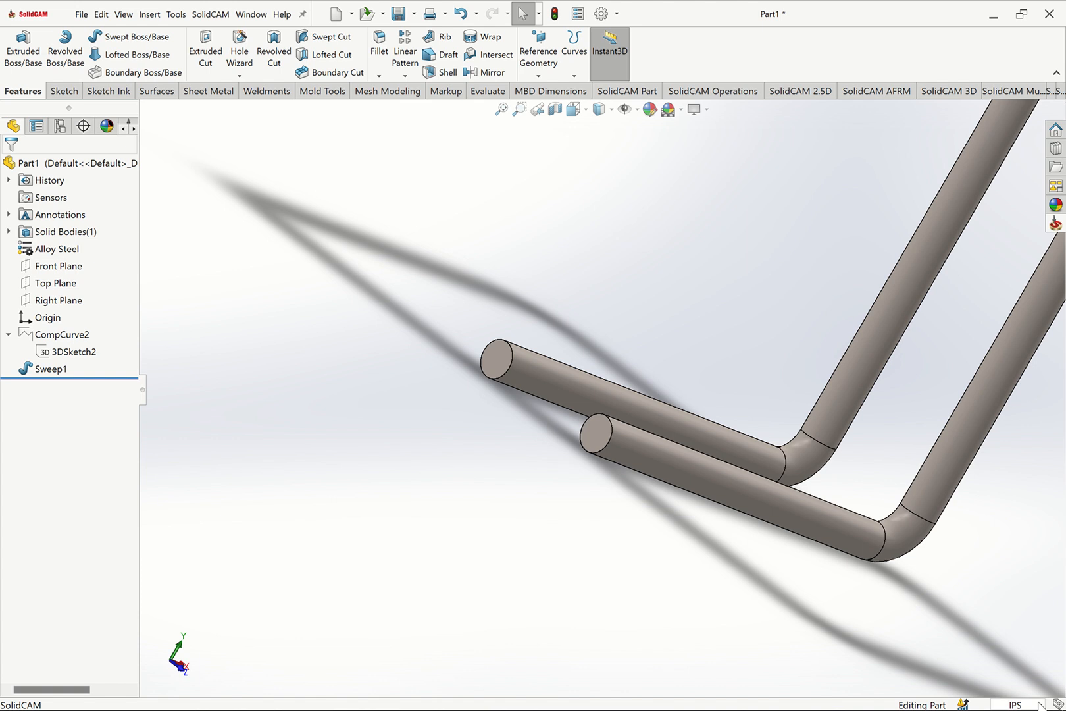
# Switch the document units to MMGS and start a shell that removes both lower end faces of the frame.
pyautogui.click(1019, 704)
pyautogui.click(946, 642)
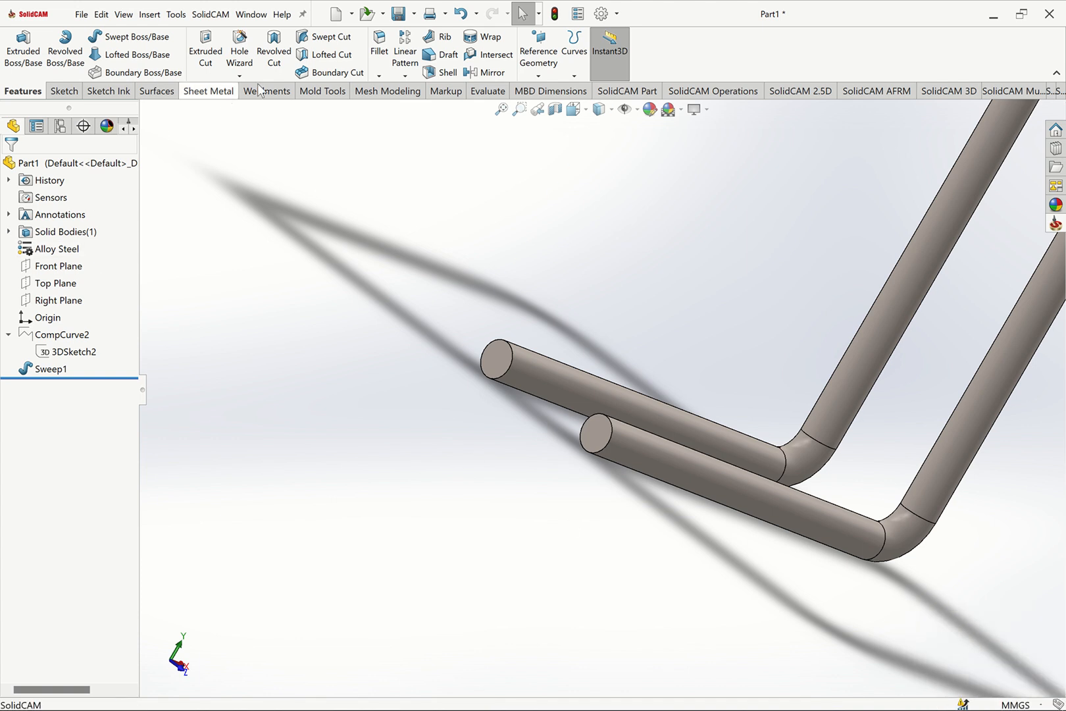
pyautogui.click(447, 72)
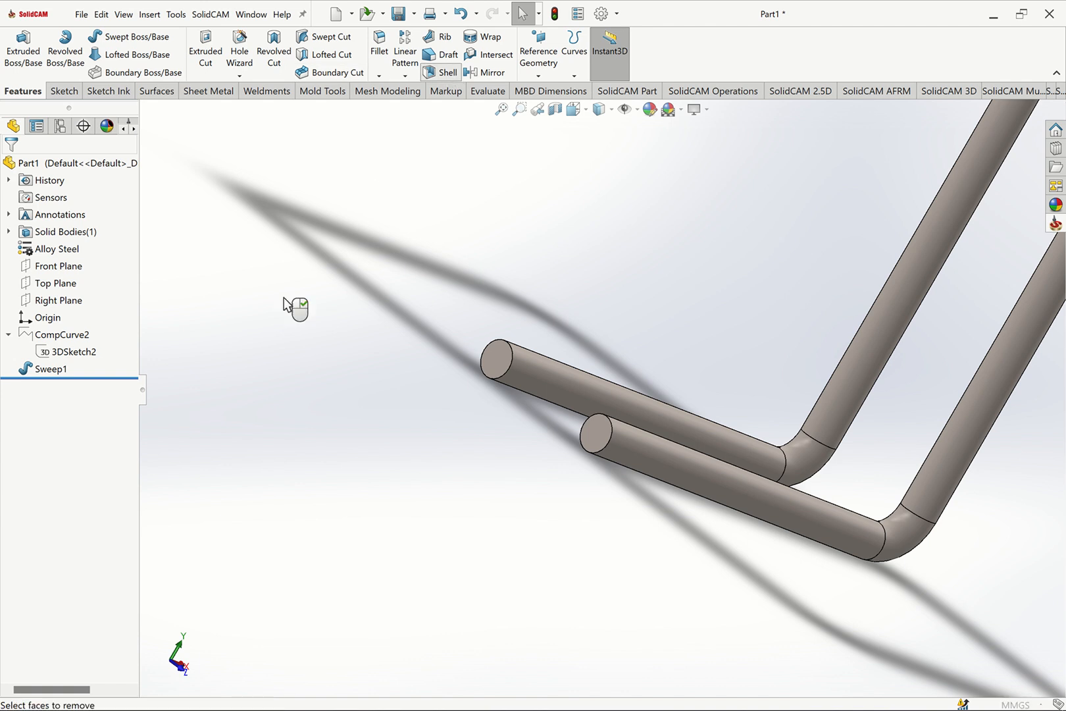
pyautogui.click(499, 370)
pyautogui.click(594, 434)
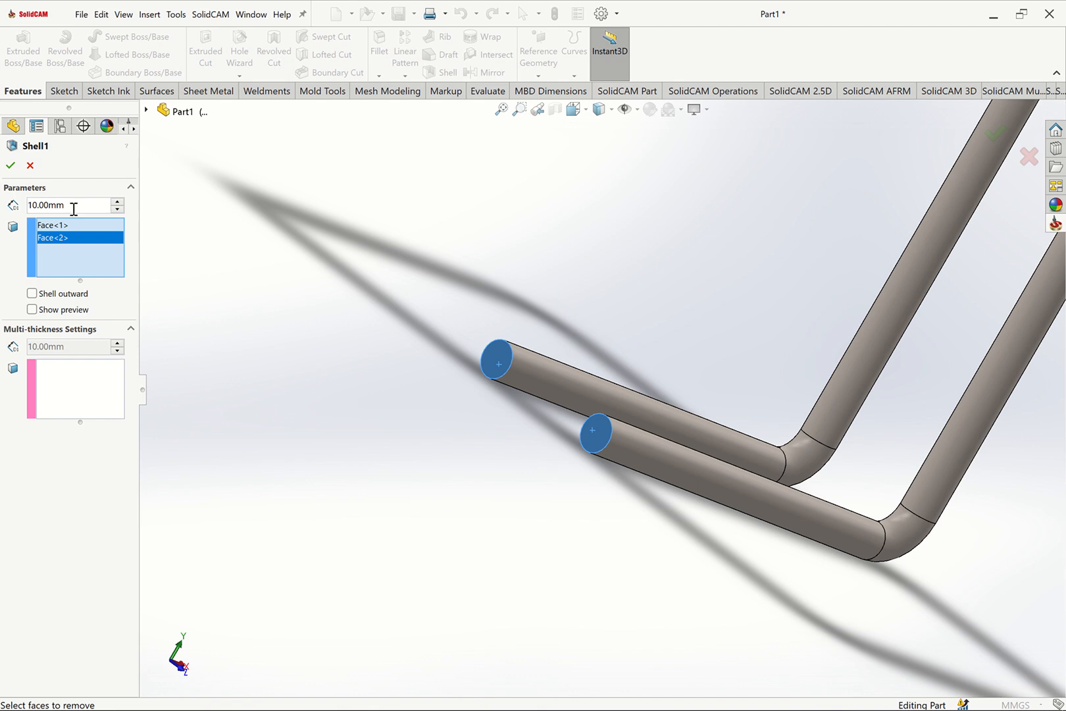
# Try shell thicknesses of 8 mm and 2 mm, and turn on the shell preview.
pyautogui.moveTo(95, 208); pyautogui.dragTo(3, 198)
pyautogui.write('8')
pyautogui.press('Return')
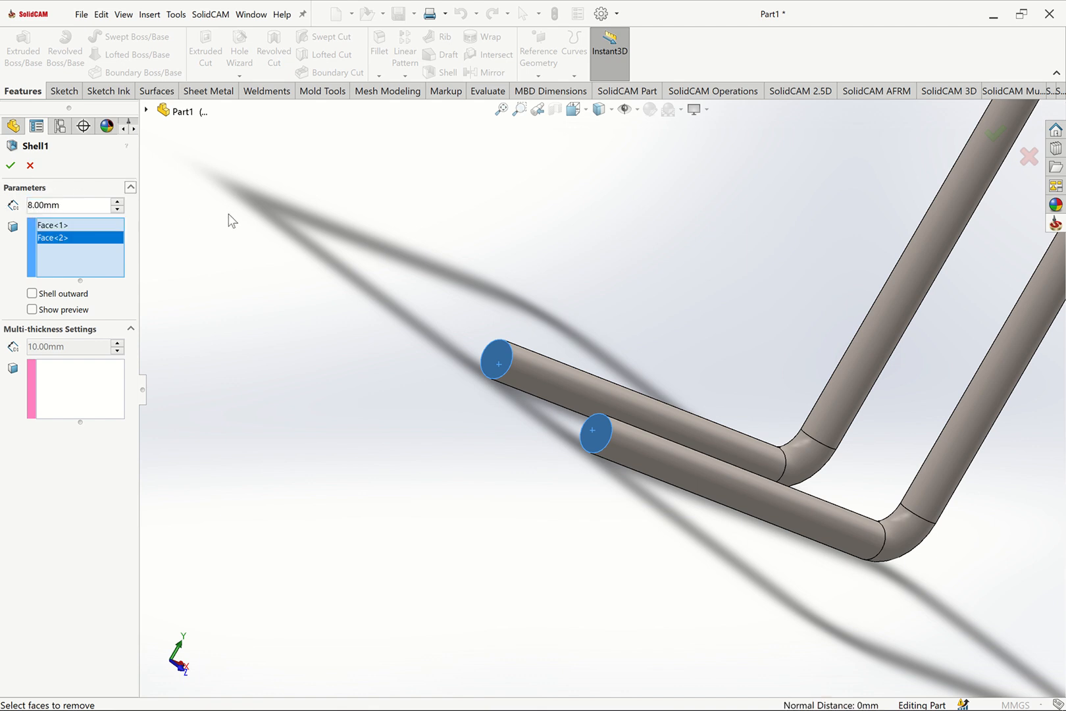
pyautogui.moveTo(79, 206); pyautogui.dragTo(3, 207)
pyautogui.write('2')
pyautogui.press('Return')
pyautogui.click(66, 311)
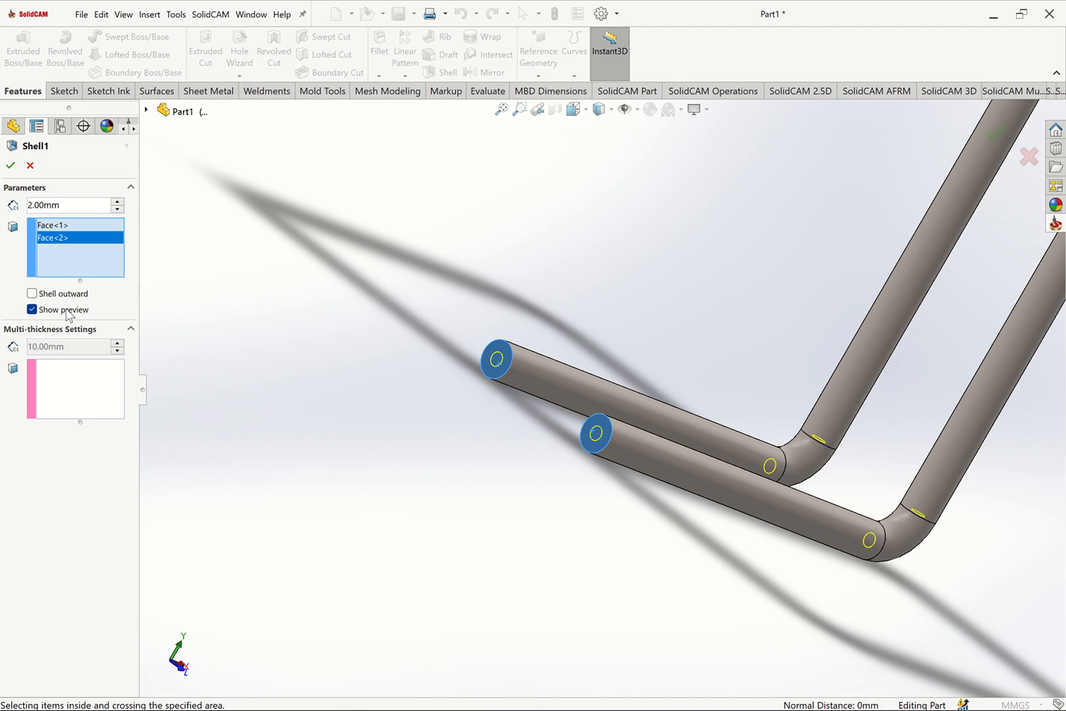
# Try shell thicknesses of 6 mm, 1 mm and 1.5 mm on the previewed frame.
pyautogui.moveTo(83, 206); pyautogui.dragTo(2, 205)
pyautogui.write('6')
pyautogui.press('Return')
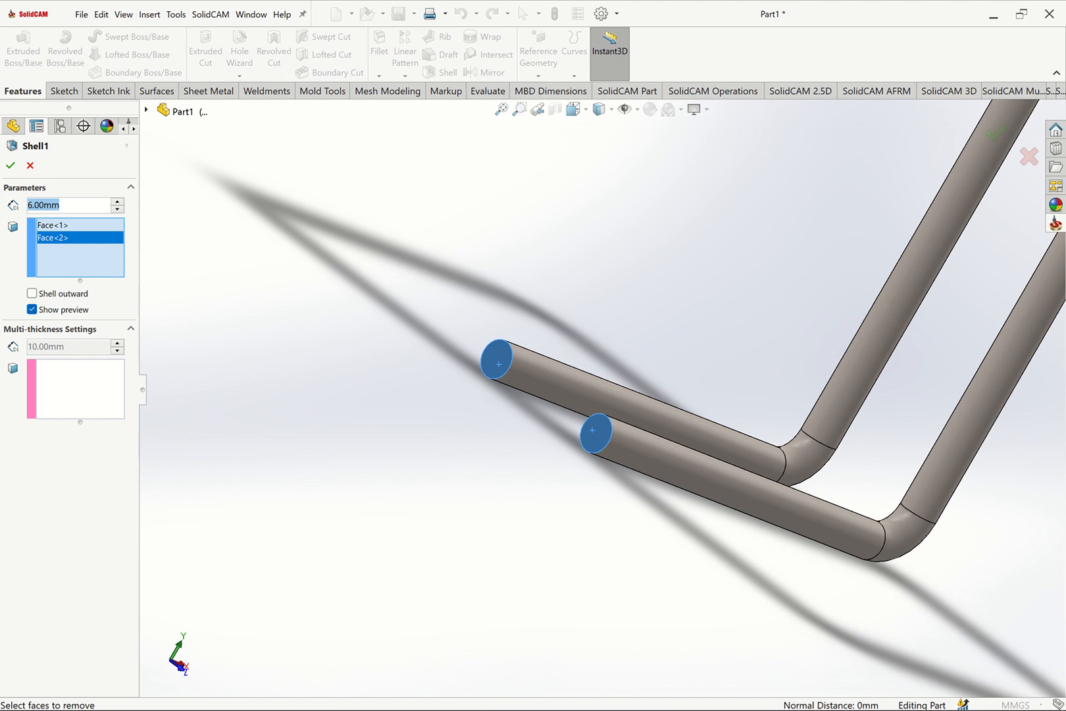
pyautogui.write('1')
pyautogui.press('Return')
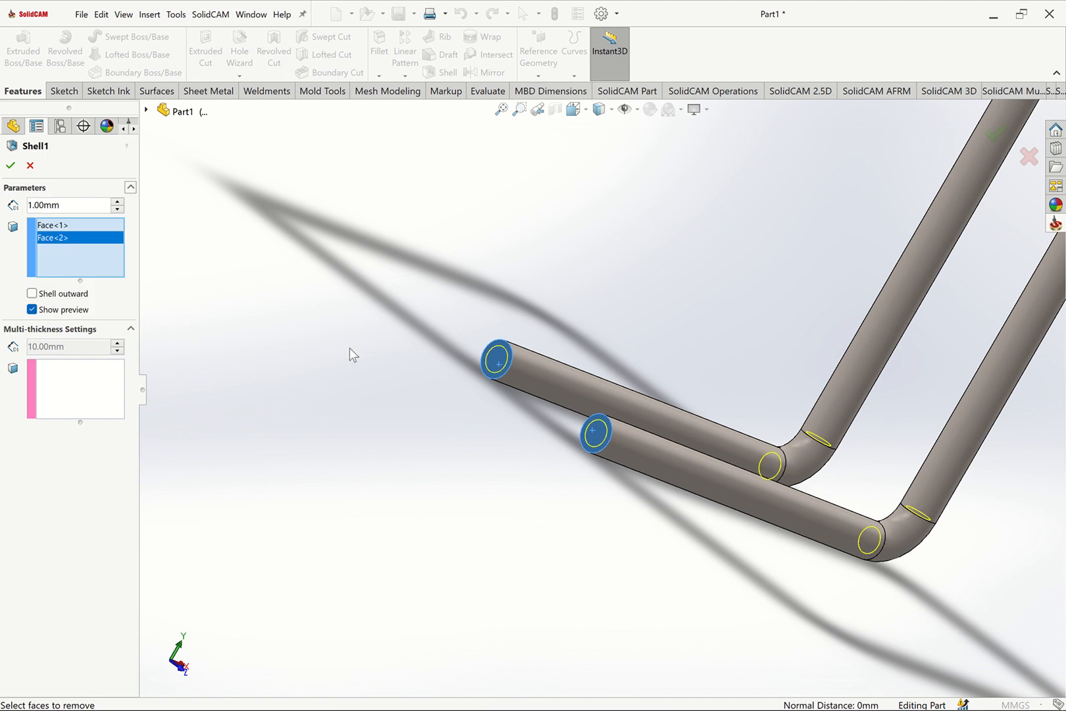
pyautogui.moveTo(69, 205); pyautogui.dragTo(14, 199)
pyautogui.write('1.5')
pyautogui.press('Return')
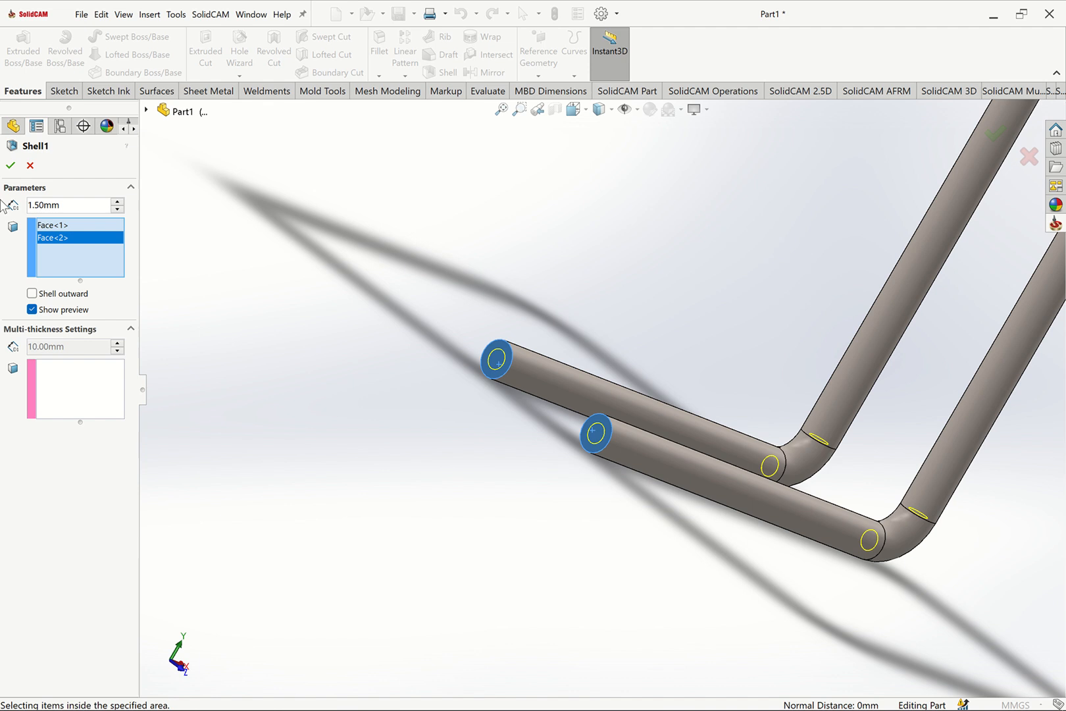
# Set the shell thickness to 1.2 mm and accept the shell.
pyautogui.doubleClick(46, 204)
pyautogui.write('1.2')
pyautogui.press('Return')
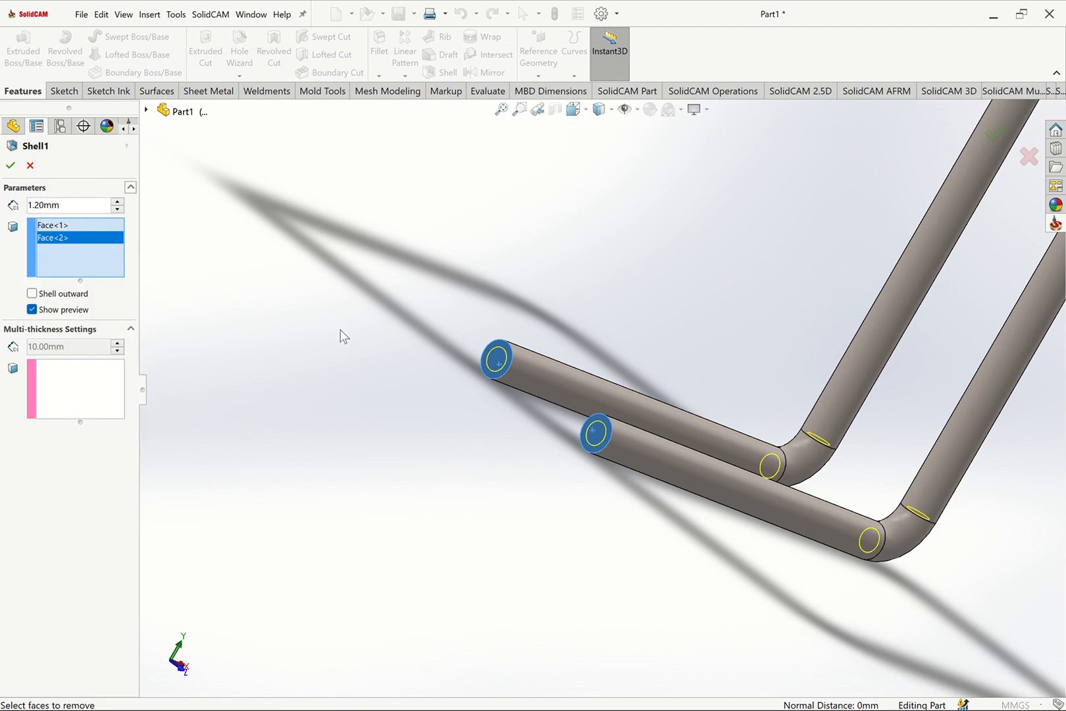
pyautogui.click(10, 166)
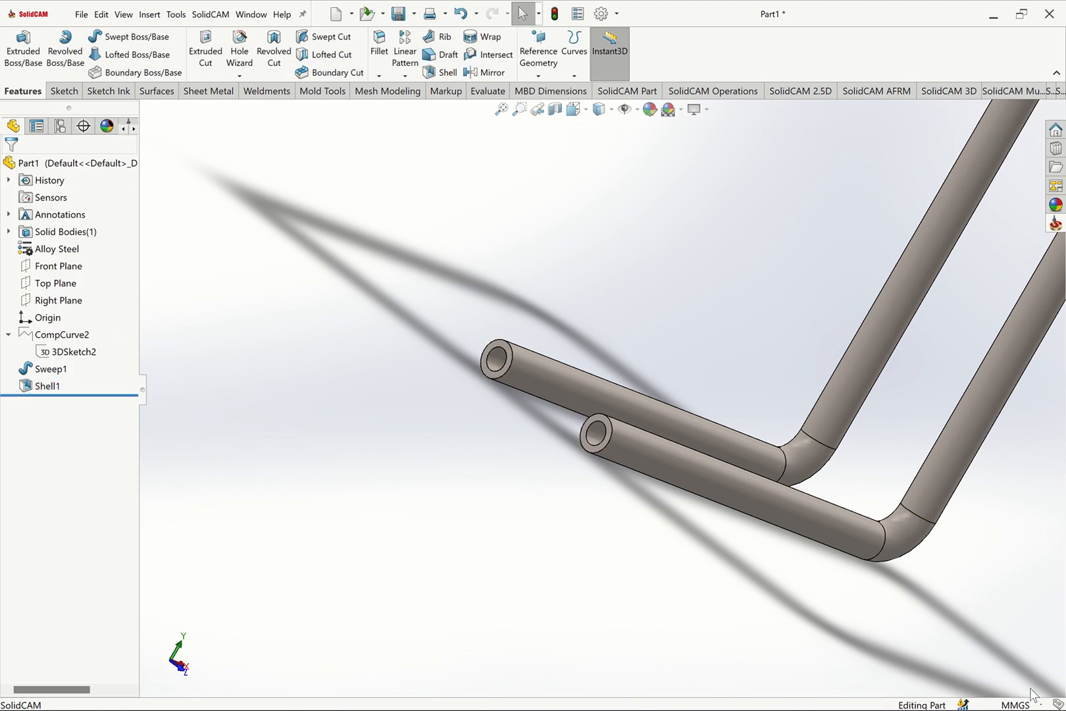
# Switch the document units to IPS and change the existing shell's thickness to 0.05 in.
pyautogui.click(1017, 704)
pyautogui.click(945, 663)
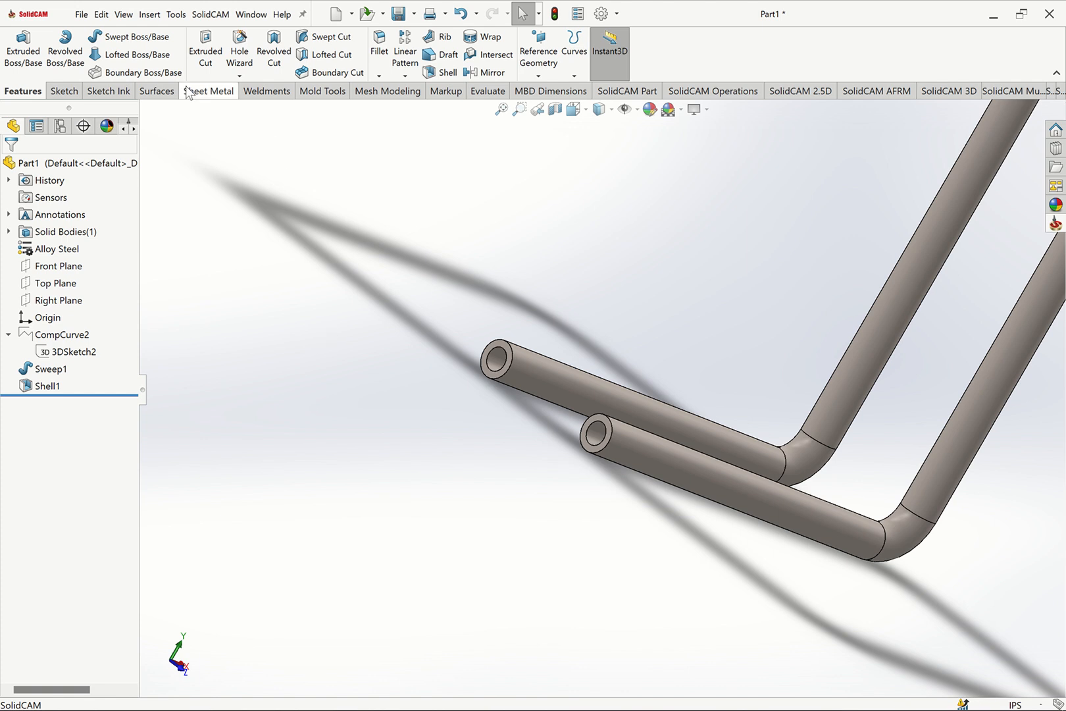
pyautogui.click(38, 393)
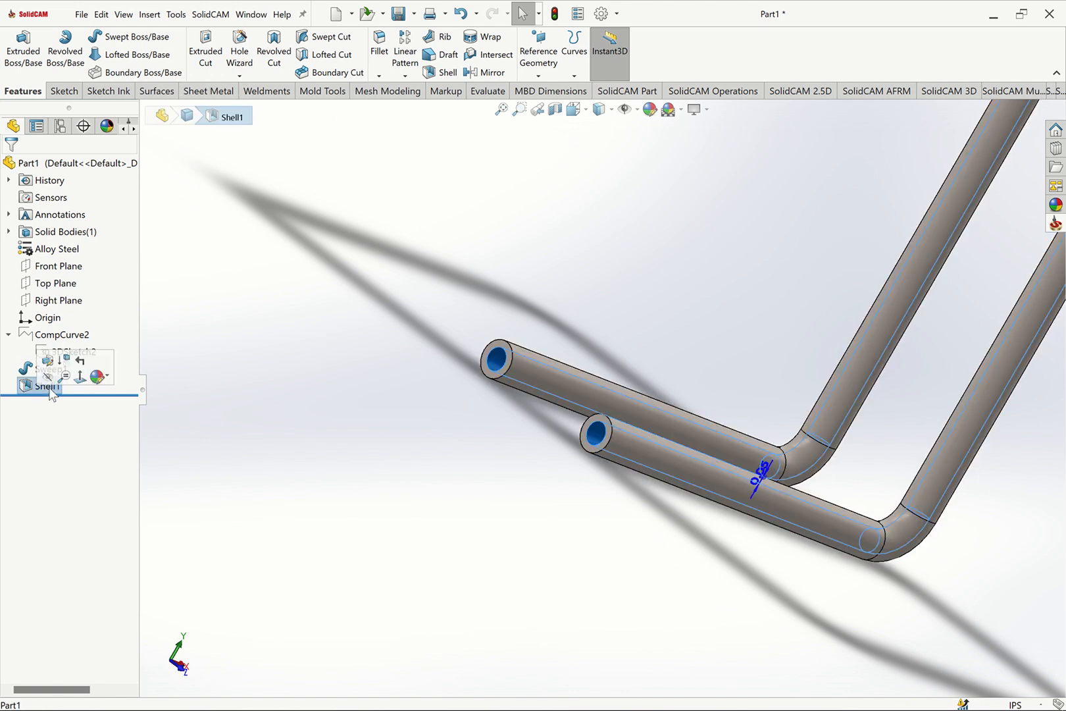
pyautogui.rightClick(48, 389)
pyautogui.click(59, 357)
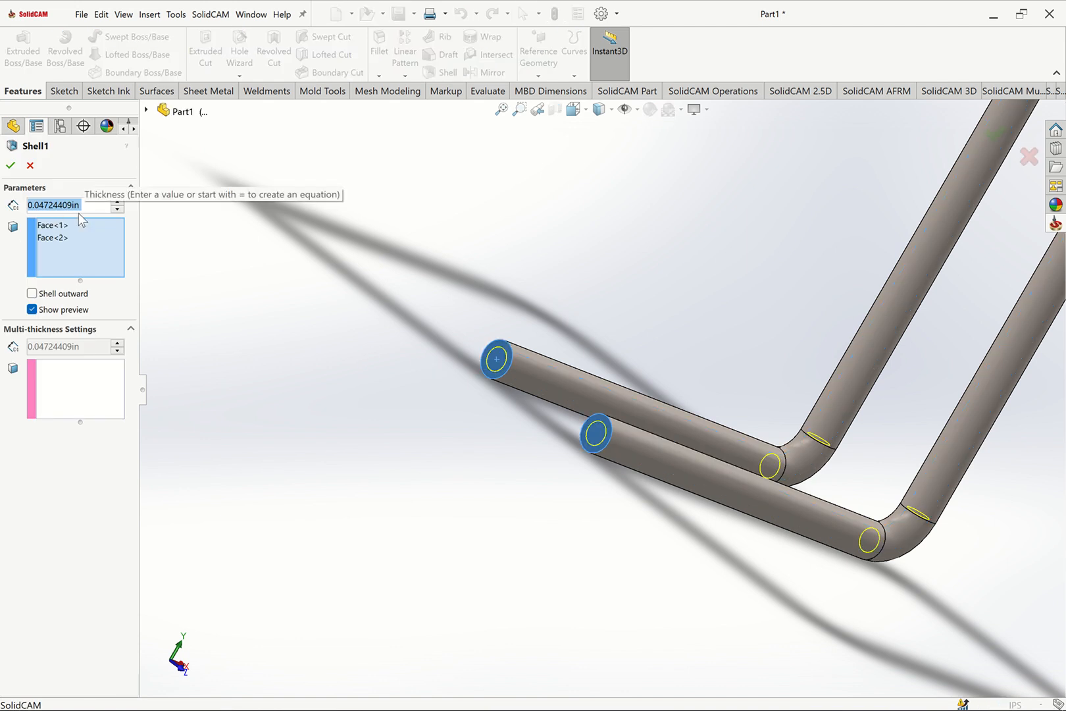
pyautogui.write('0')
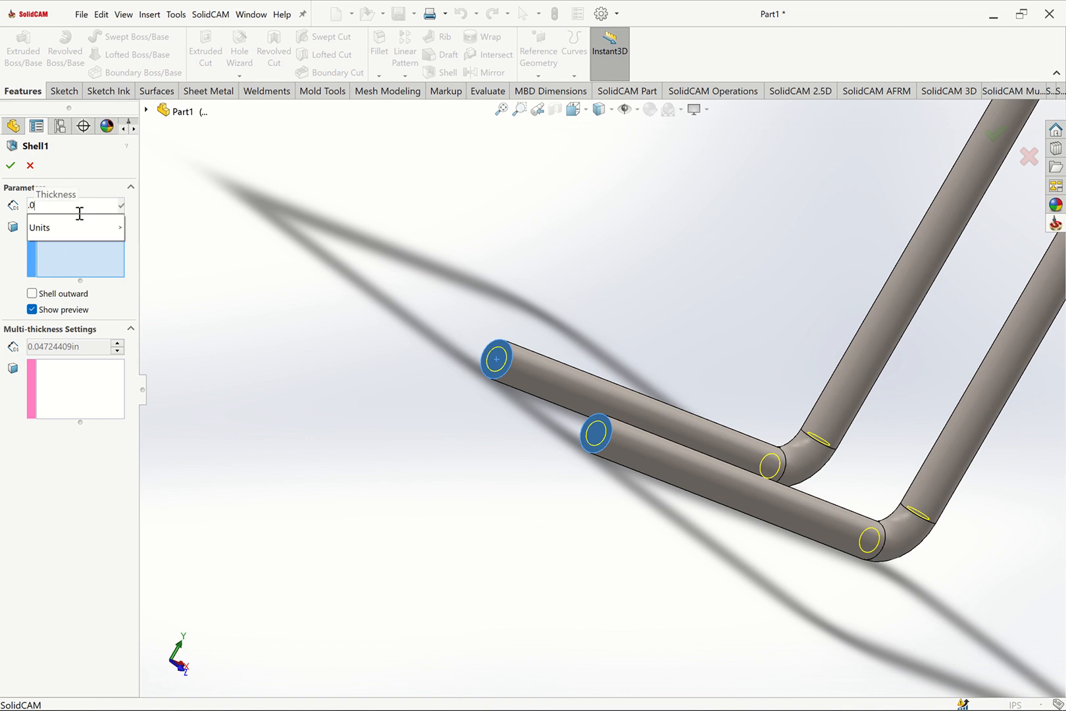
pyautogui.write('5')
pyautogui.press('Return')
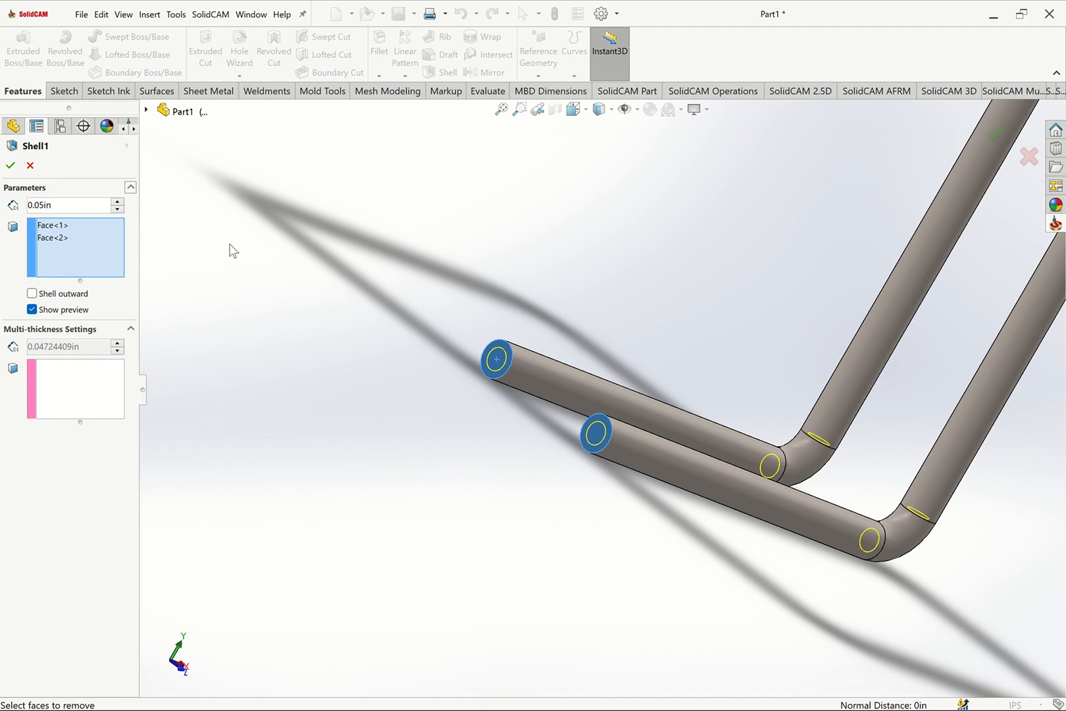
pyautogui.click(10, 166)
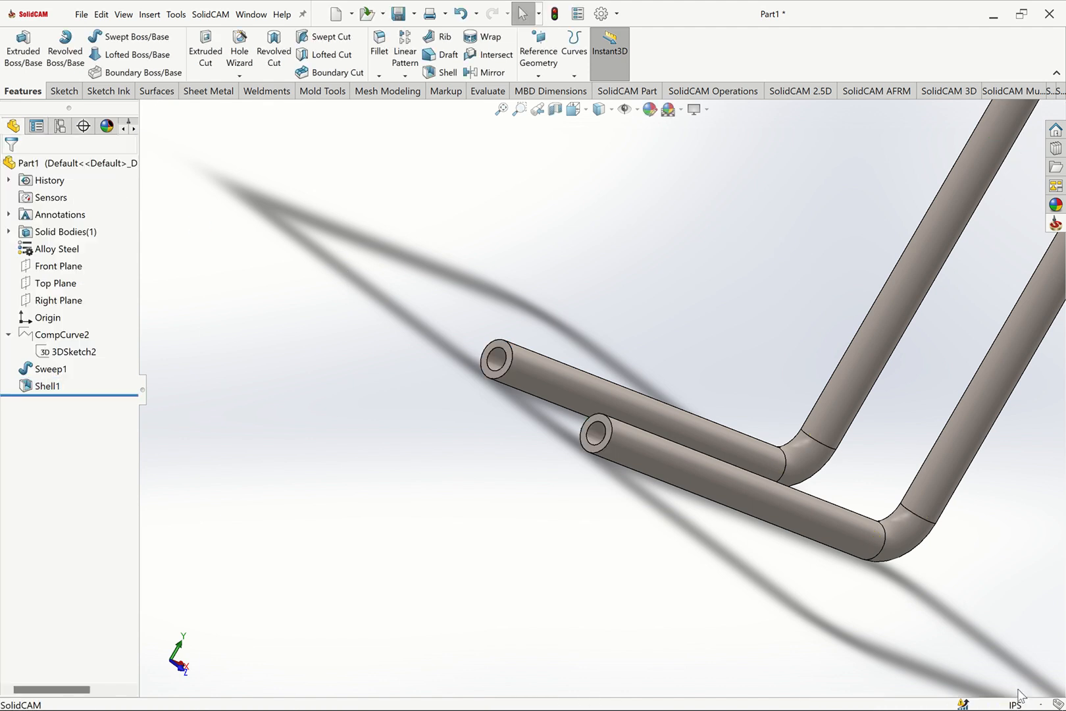
# Switch the document units back to MMGS and check the shell's thickness in millimetres without changing it.
pyautogui.click(1030, 705)
pyautogui.click(942, 647)
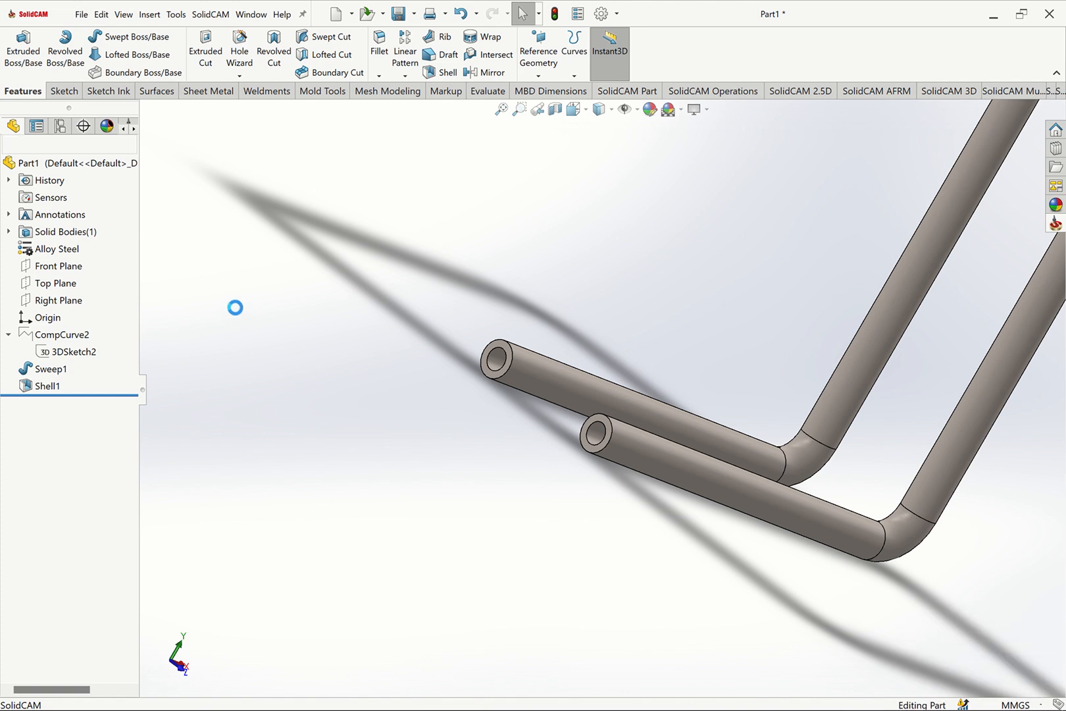
pyautogui.click(40, 386)
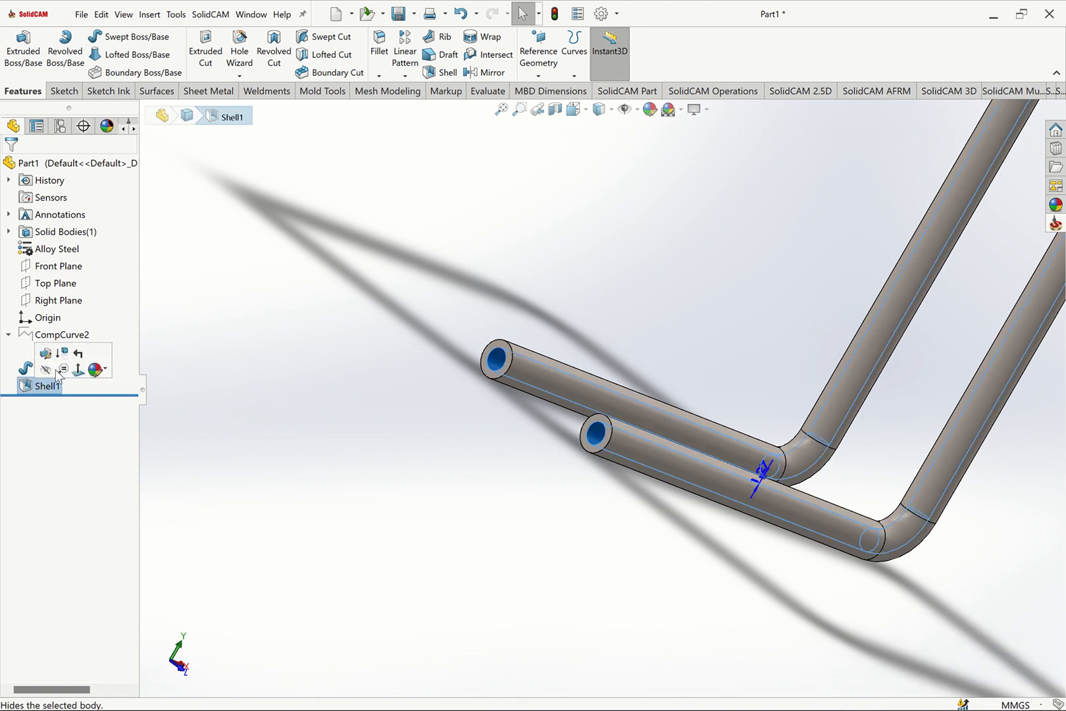
pyautogui.click(45, 353)
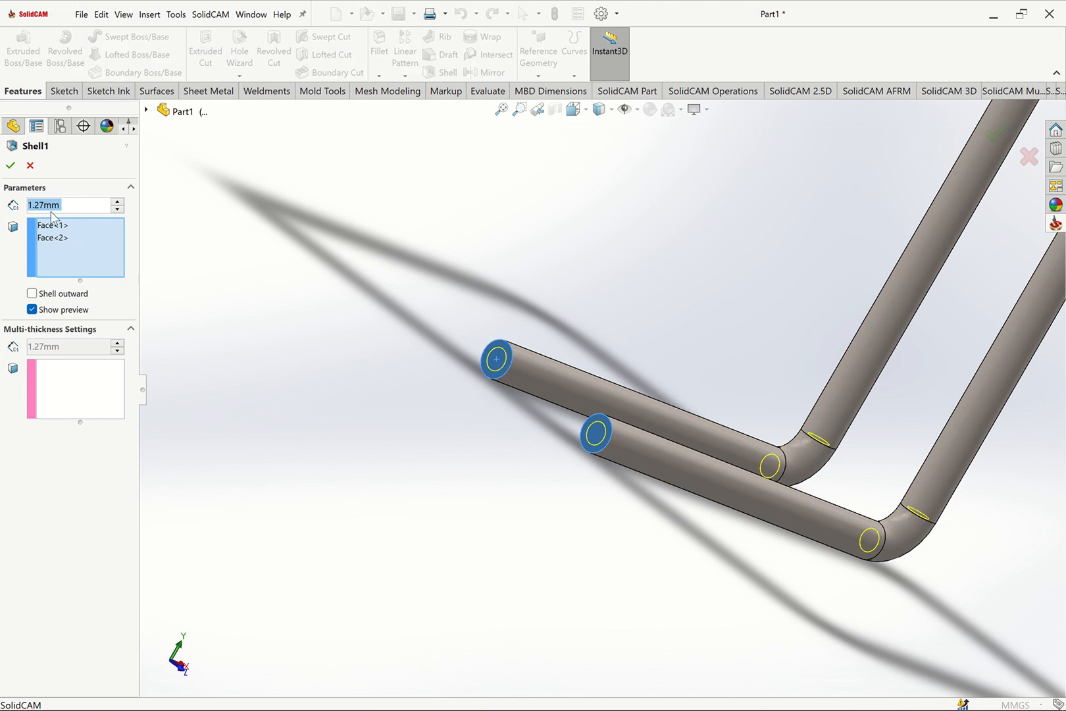
pyautogui.click(29, 165)
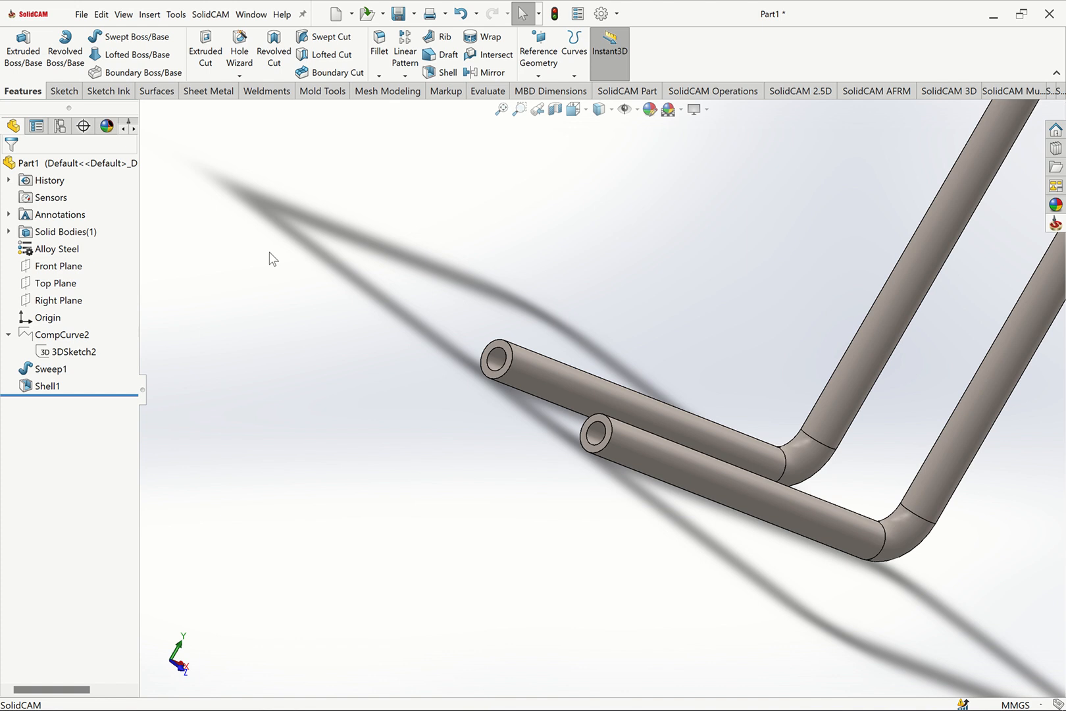
# Save the finished frame part as 3D SKETCH BENT PIPE 1 in the DESIGNS folder.
pyautogui.click(501, 110)
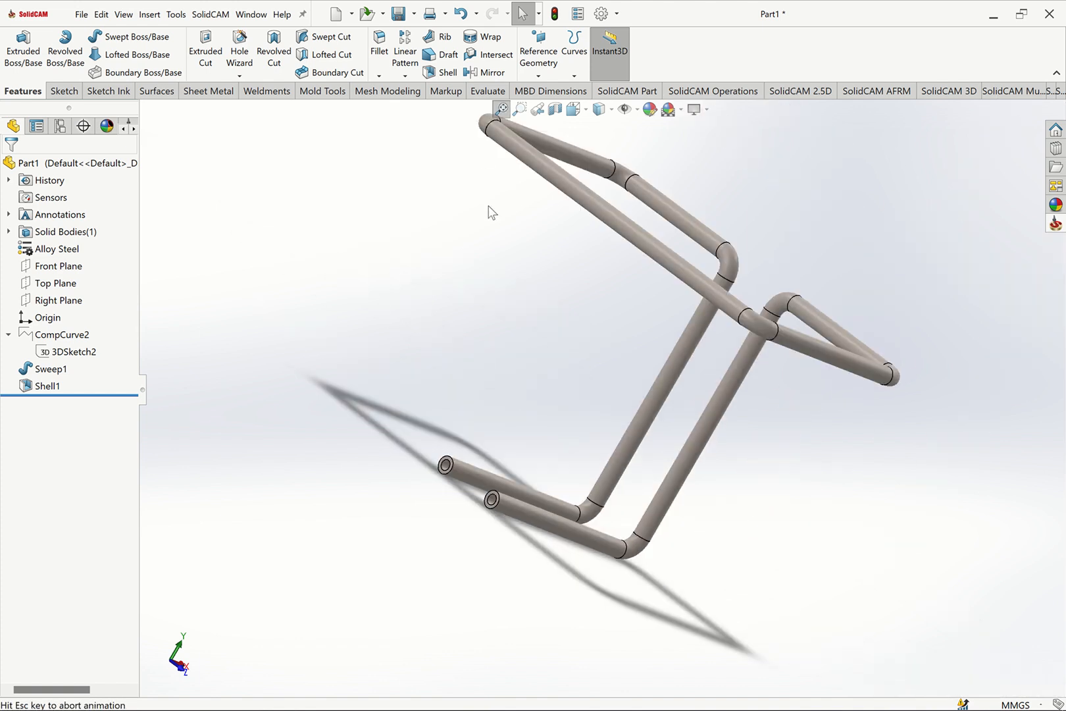
pyautogui.hotkey('ctrl', '7')
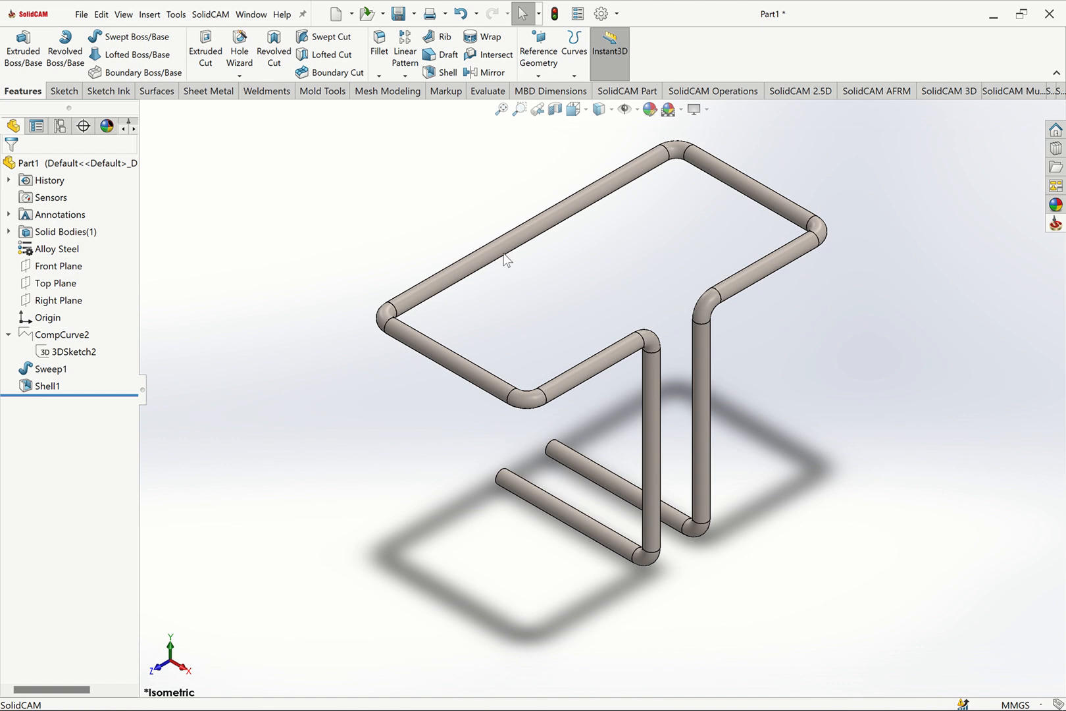
pyautogui.hotkey('ctrl', 's')
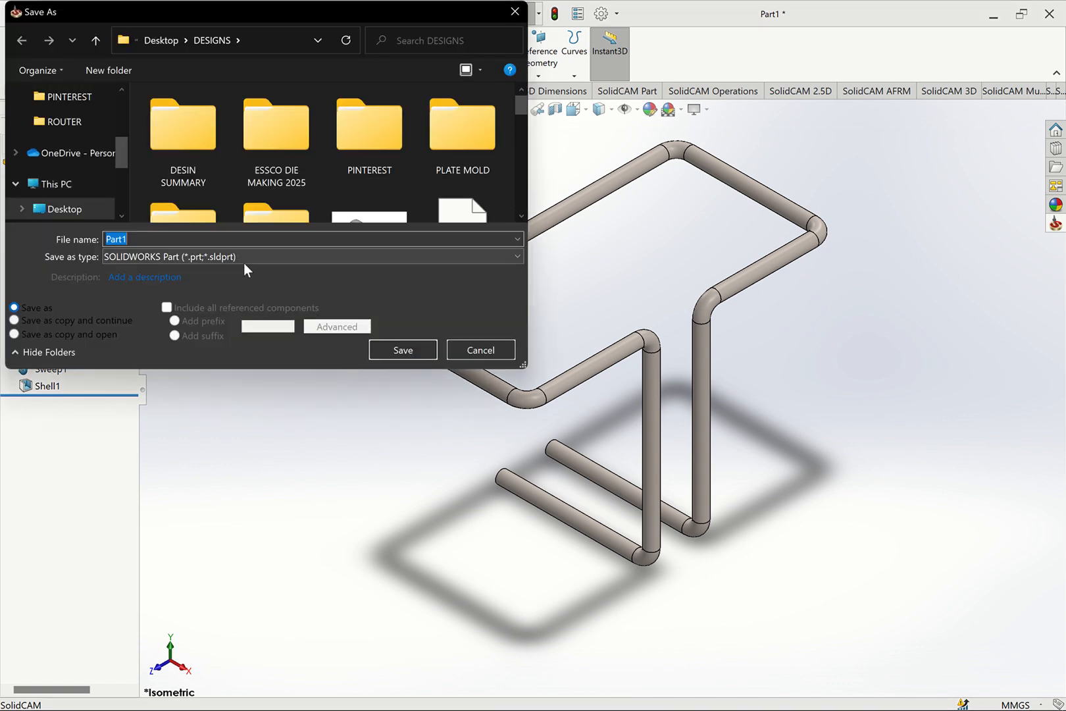
pyautogui.write('3D SKETCH BENT PIPE 1')
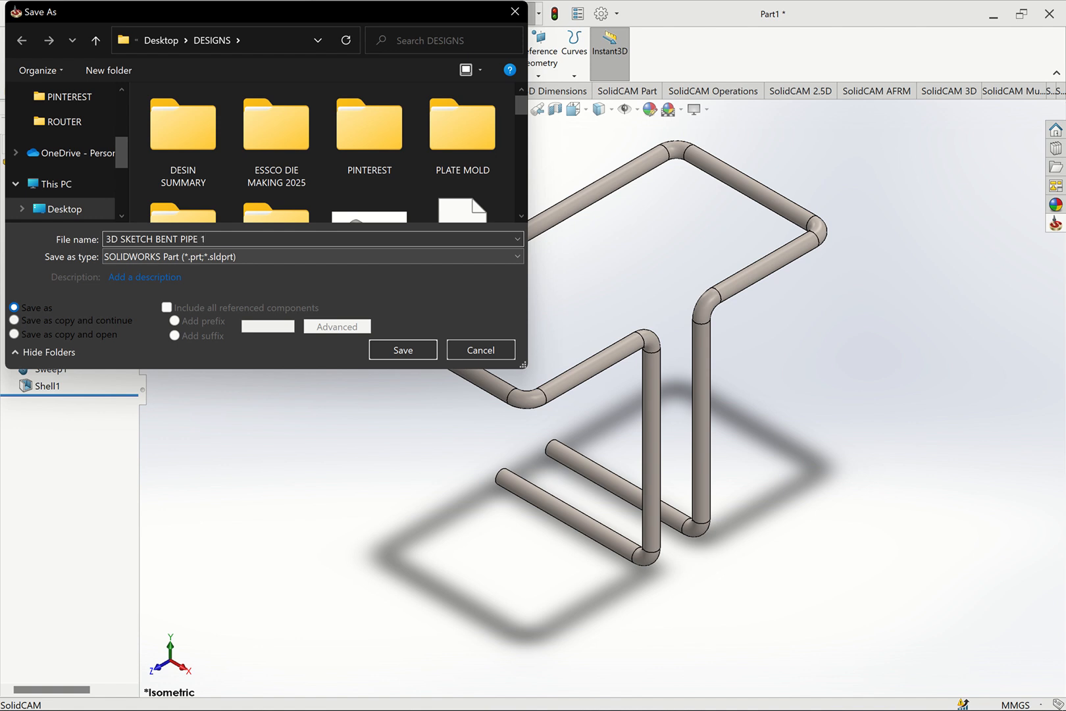
pyautogui.press('Return')
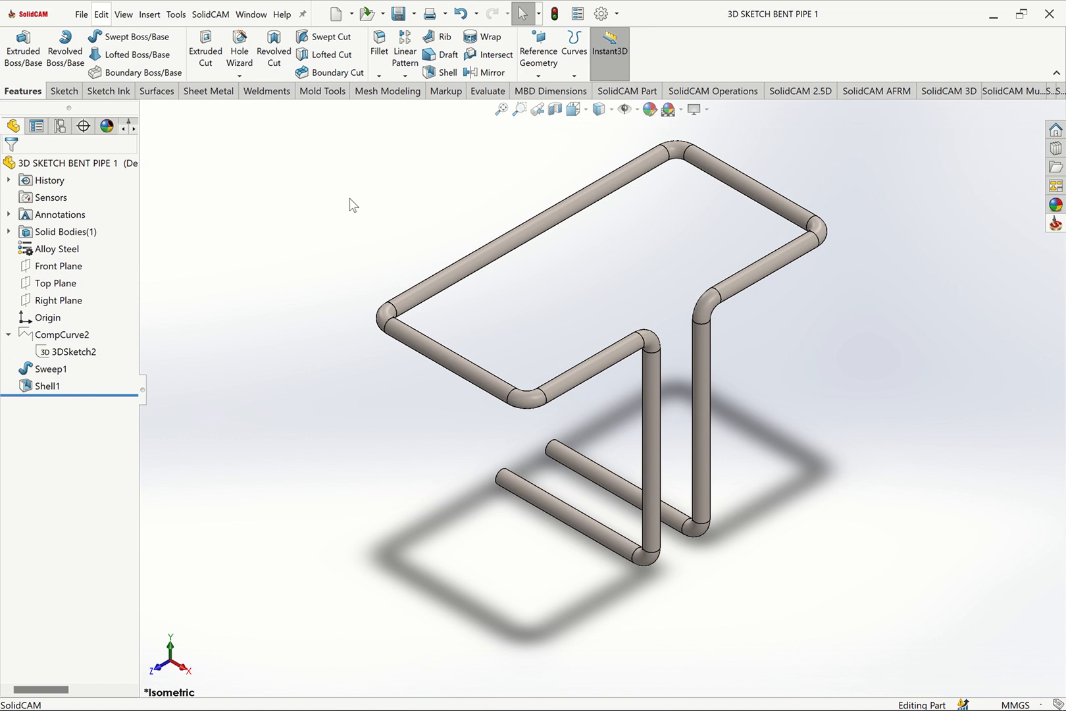
# Create a new part document and start a 3D sketch in it.
pyautogui.click(81, 13)
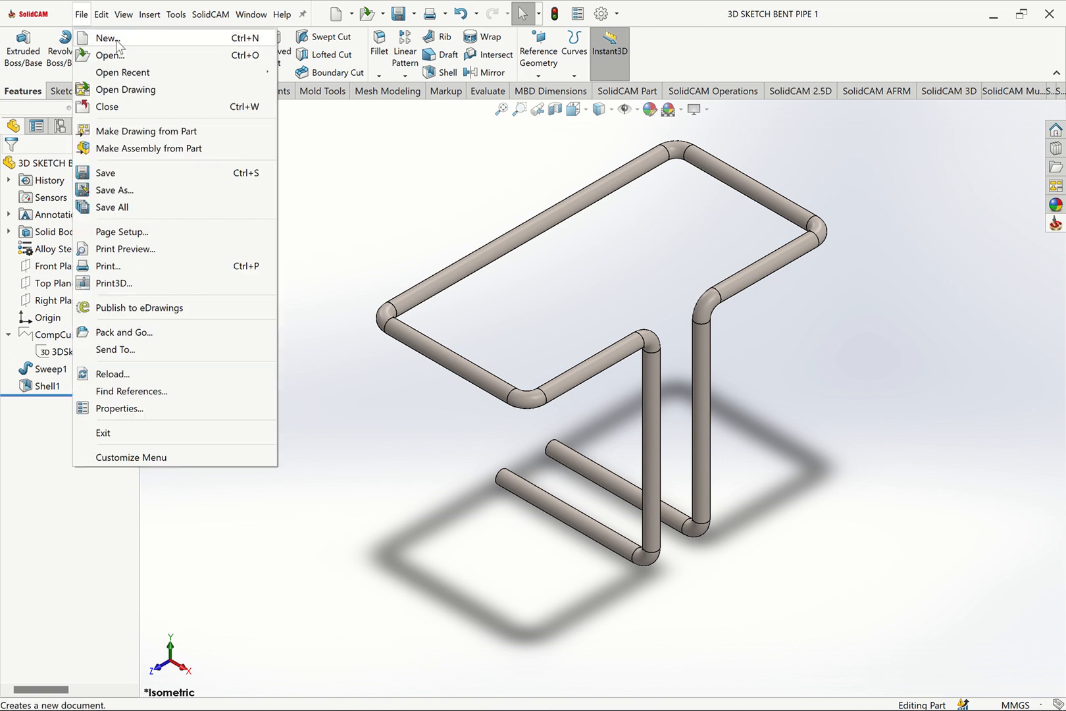
pyautogui.click(107, 38)
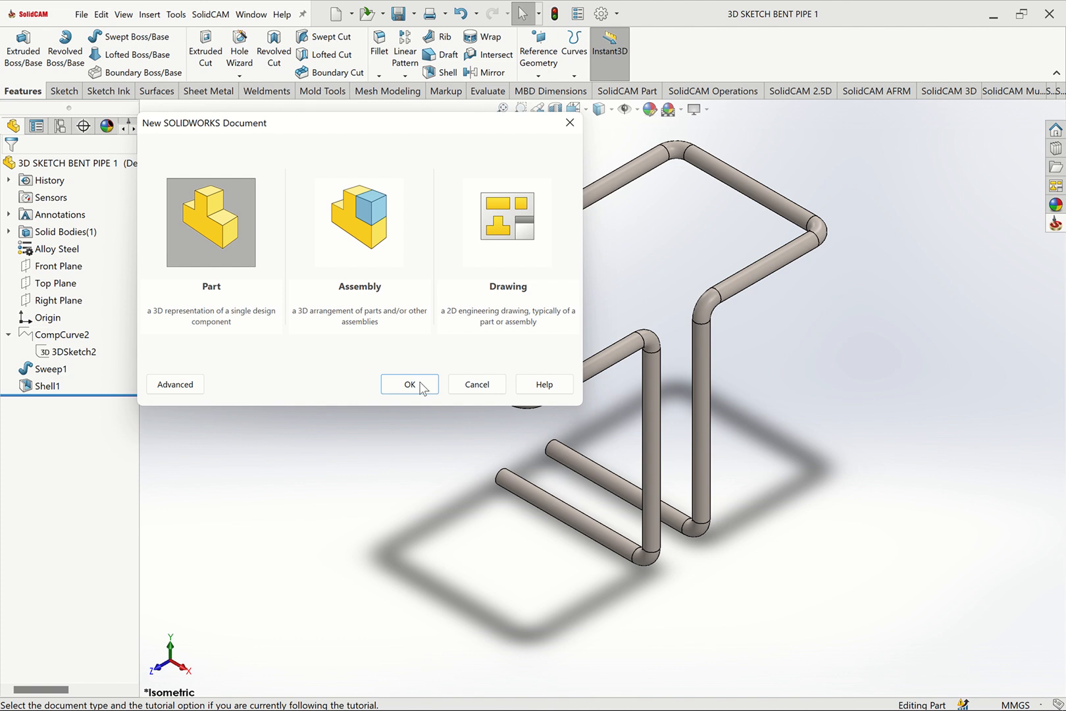
pyautogui.click(422, 386)
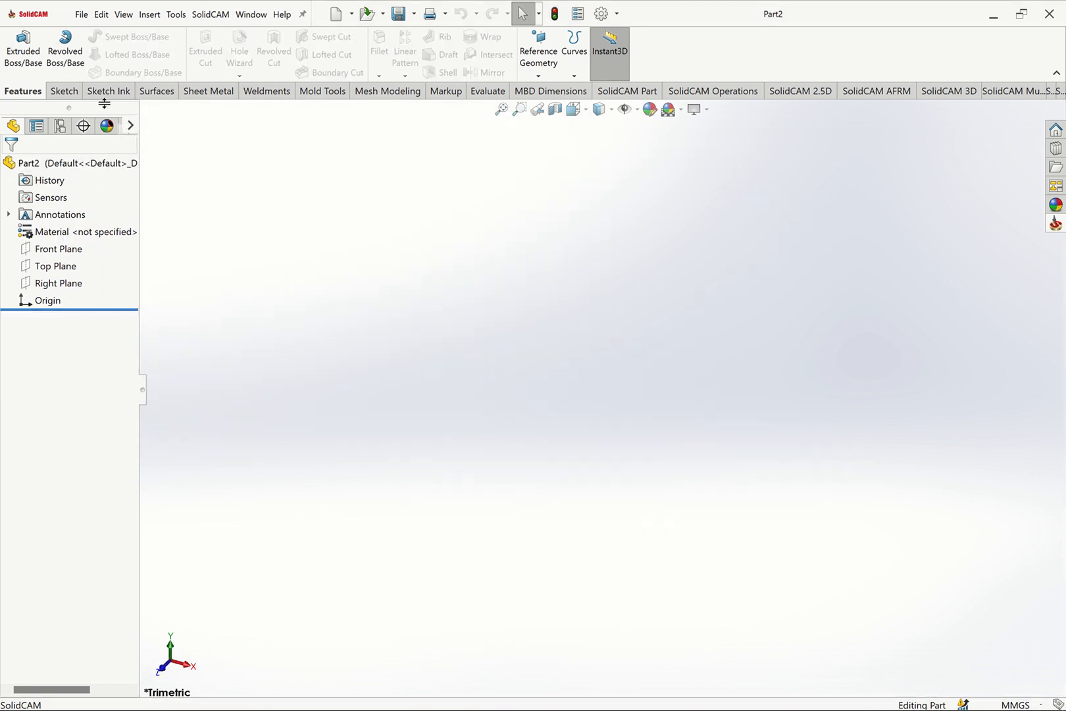
pyautogui.click(59, 91)
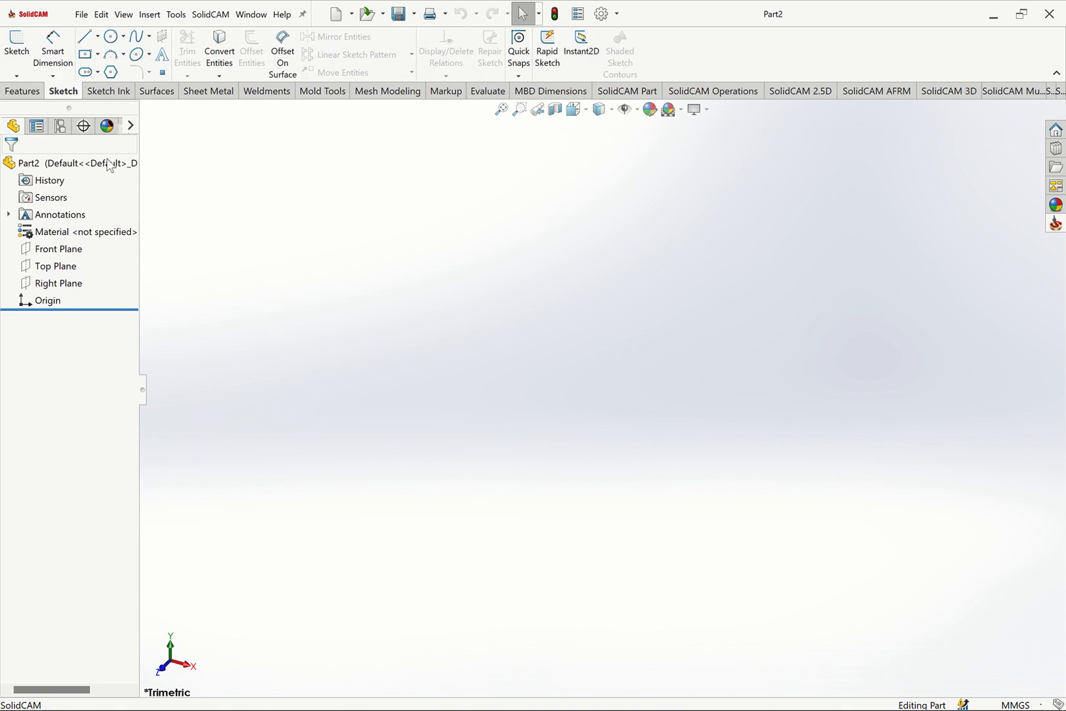
pyautogui.click(16, 76)
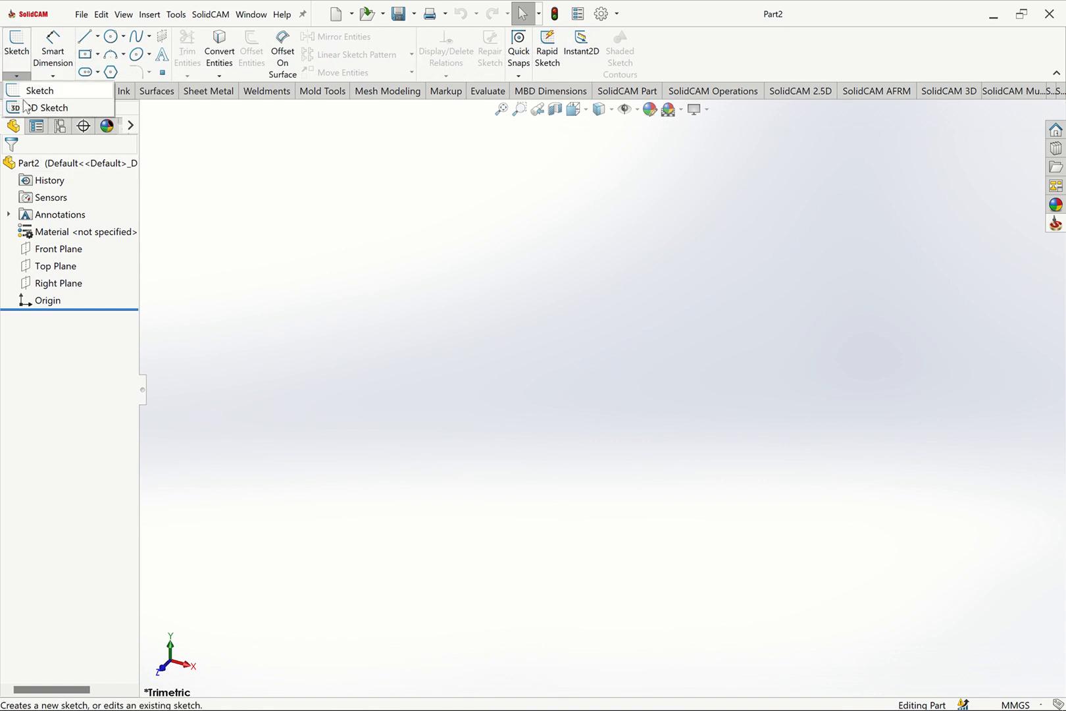
pyautogui.click(39, 108)
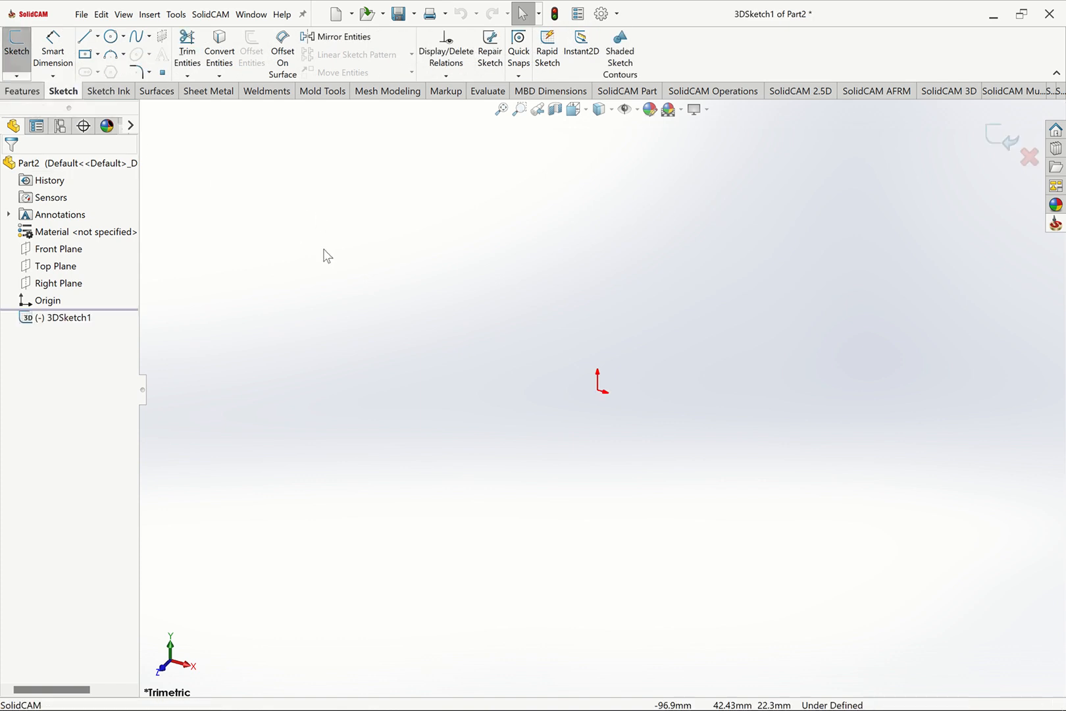
# Sketch a 3D line chain from the origin, about 74 mm along Z and about 52 mm along X.
pyautogui.click(97, 36)
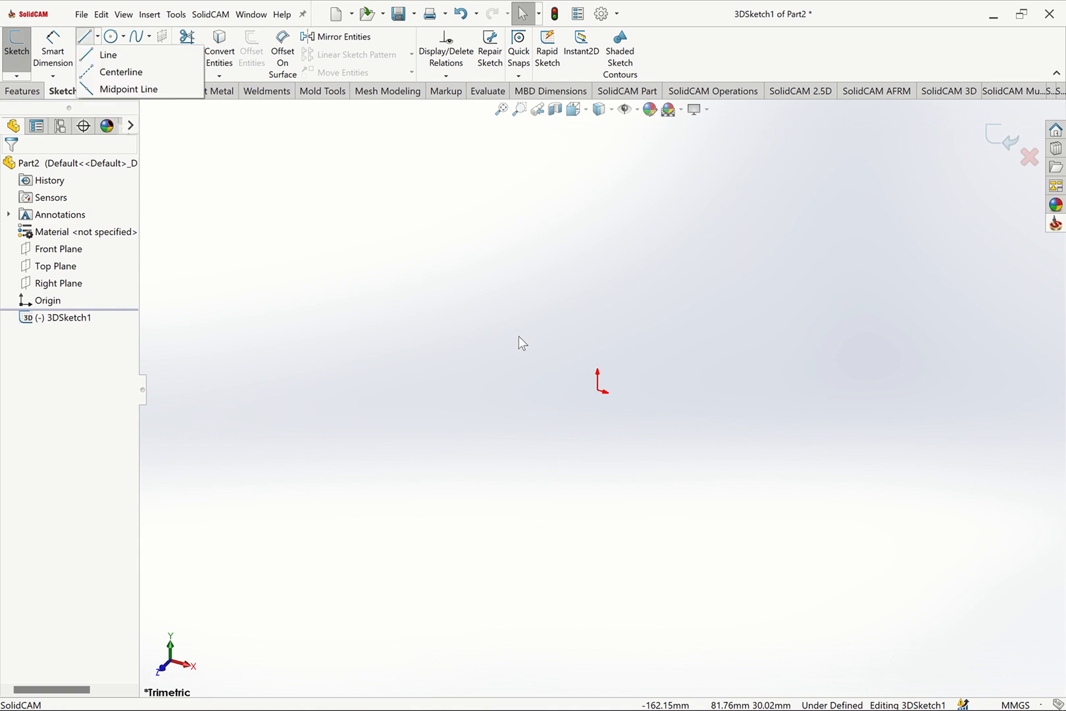
pyautogui.click(97, 36)
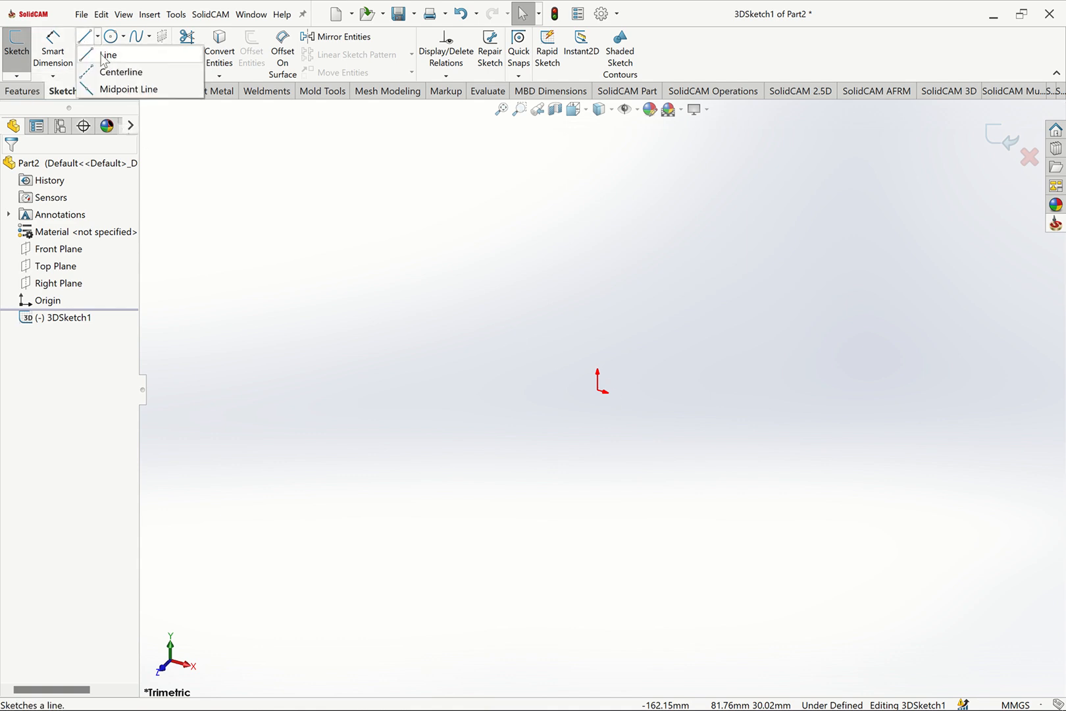
pyautogui.click(105, 54)
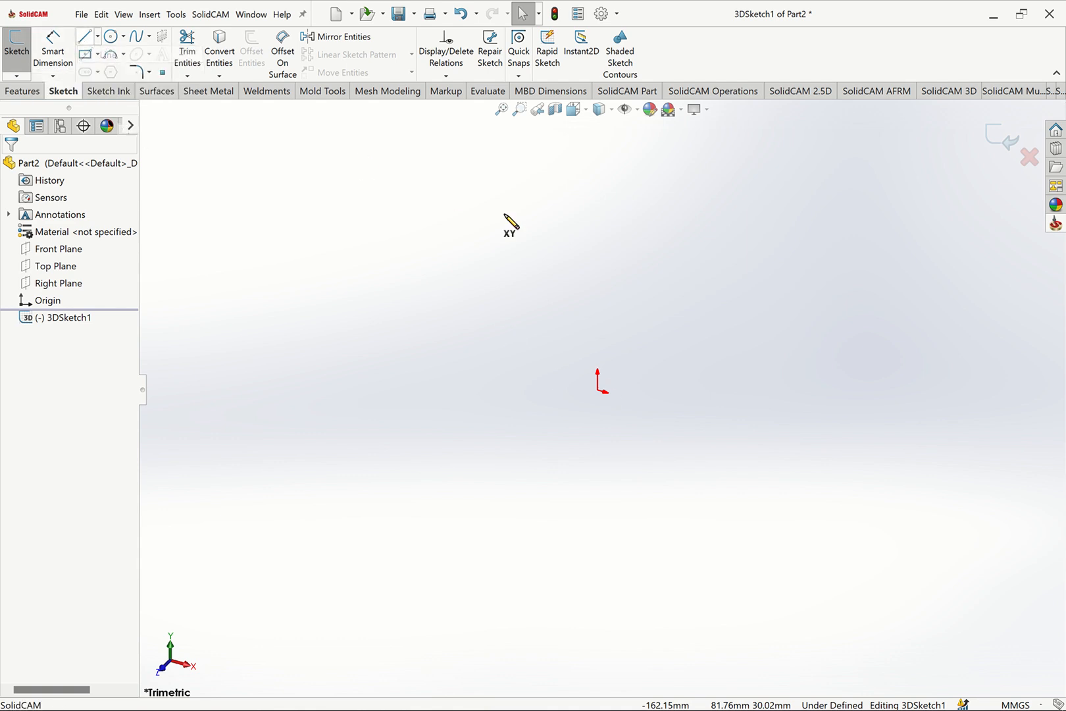
pyautogui.click(598, 390)
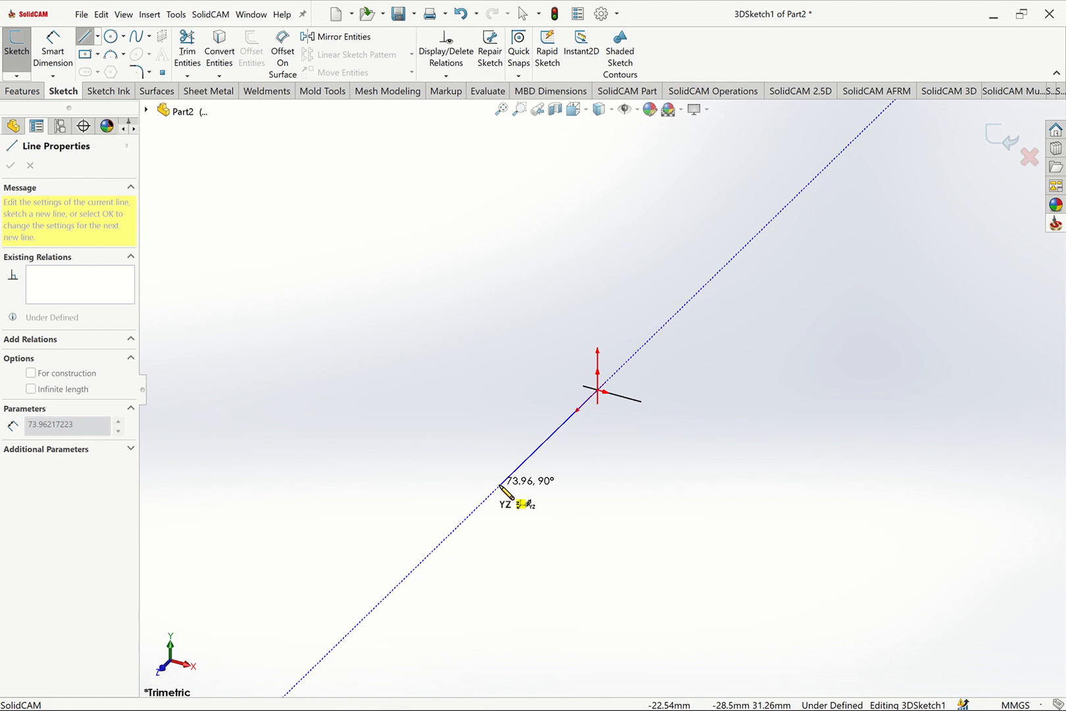
pyautogui.click(500, 486)
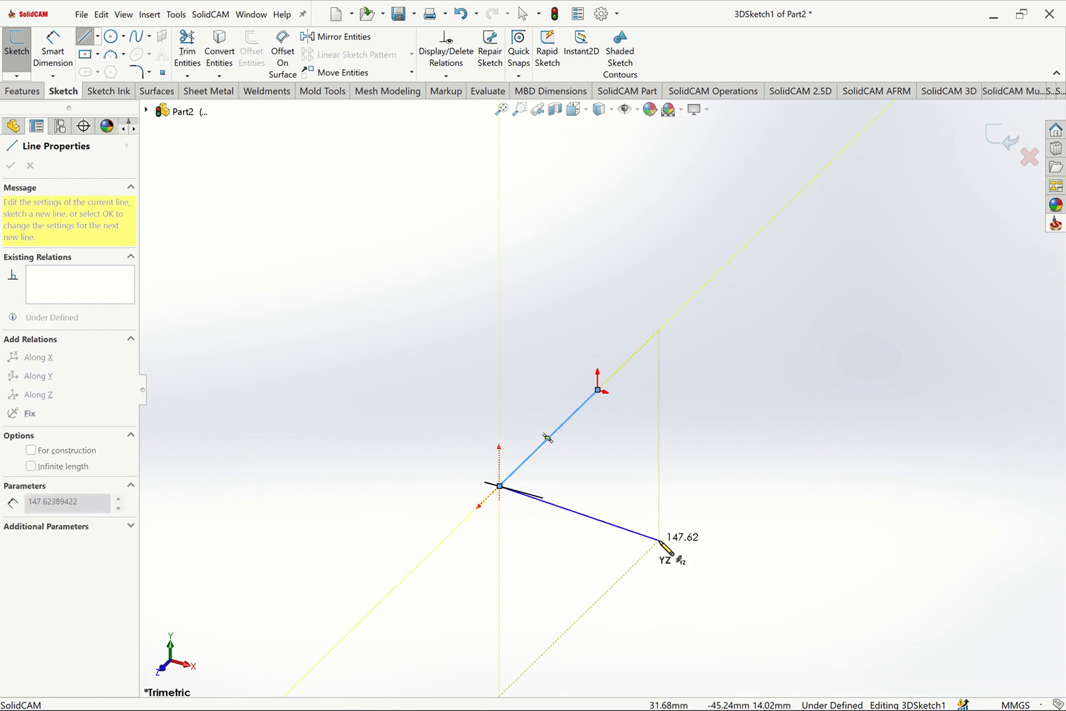
pyautogui.press('Tab')
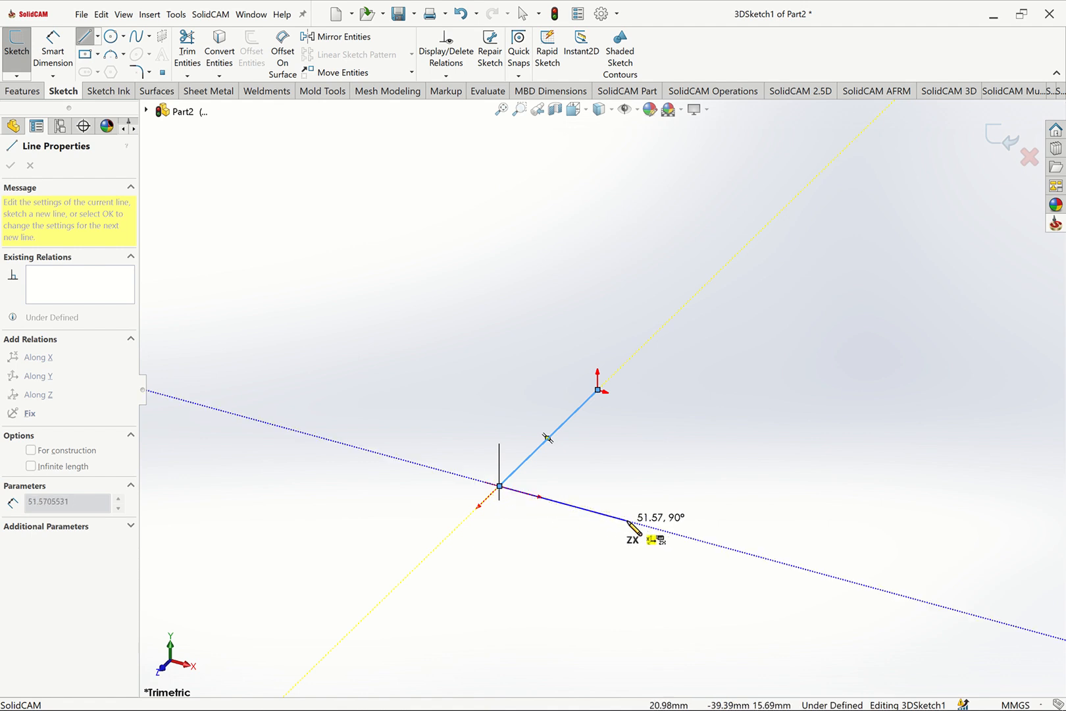
pyautogui.click(626, 520)
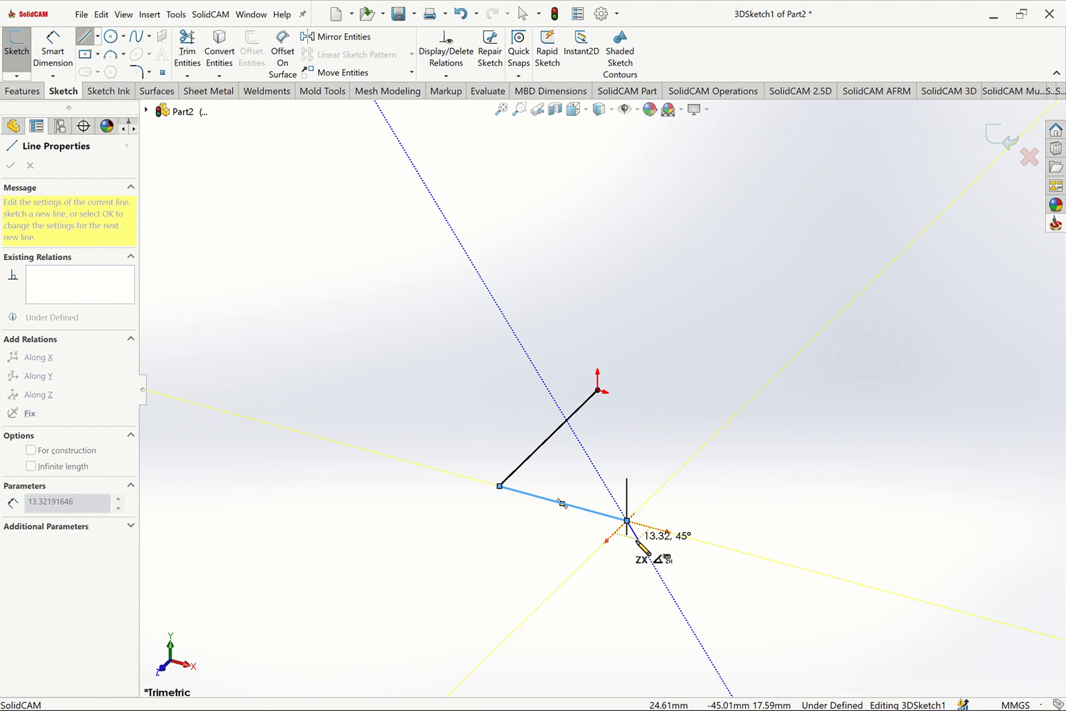
# Continue the line chain about 40 mm downward along Y and with a shorter segment back along negative X.
pyautogui.press('Tab')
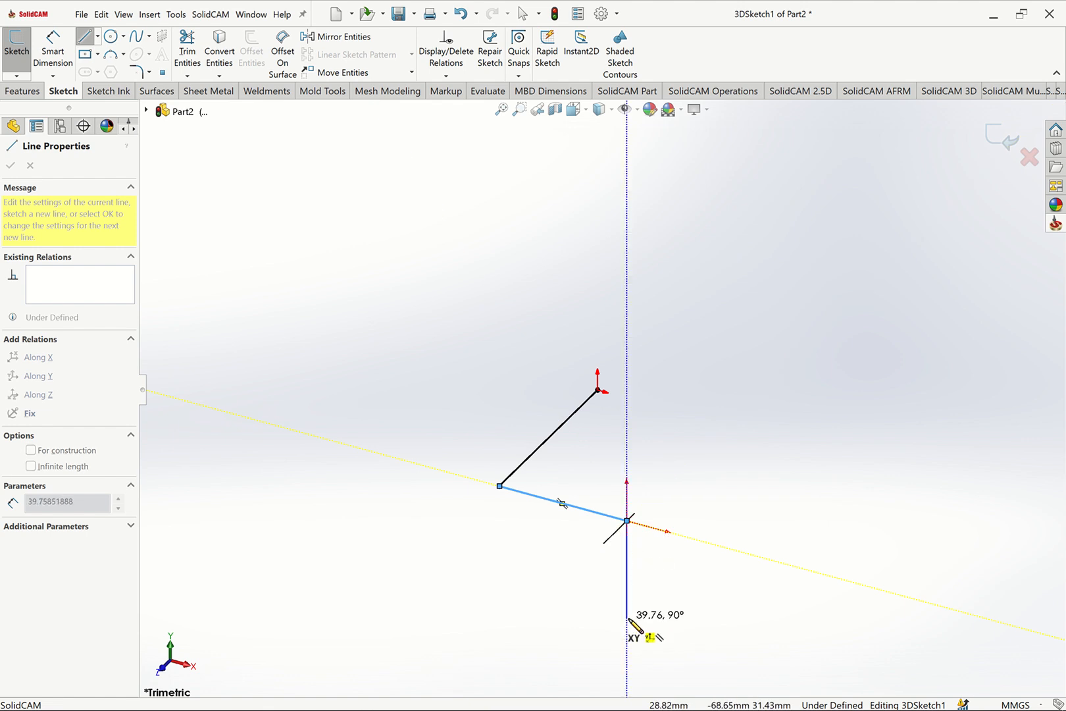
pyautogui.click(627, 618)
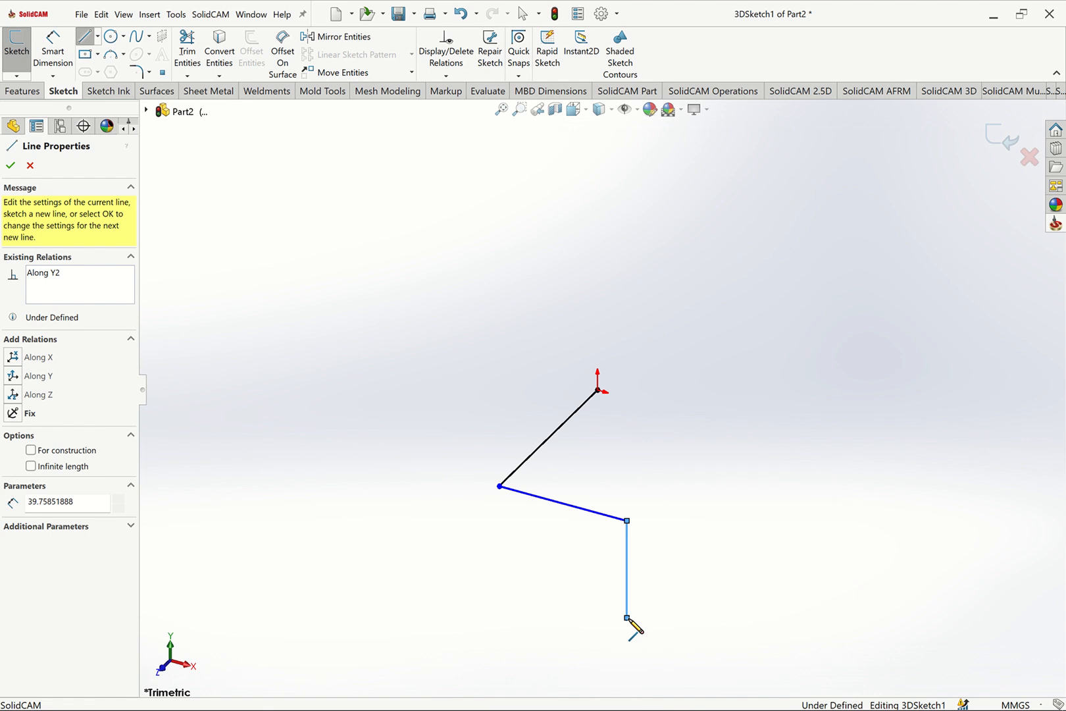
pyautogui.press('Tab')
pyautogui.press('Tab')
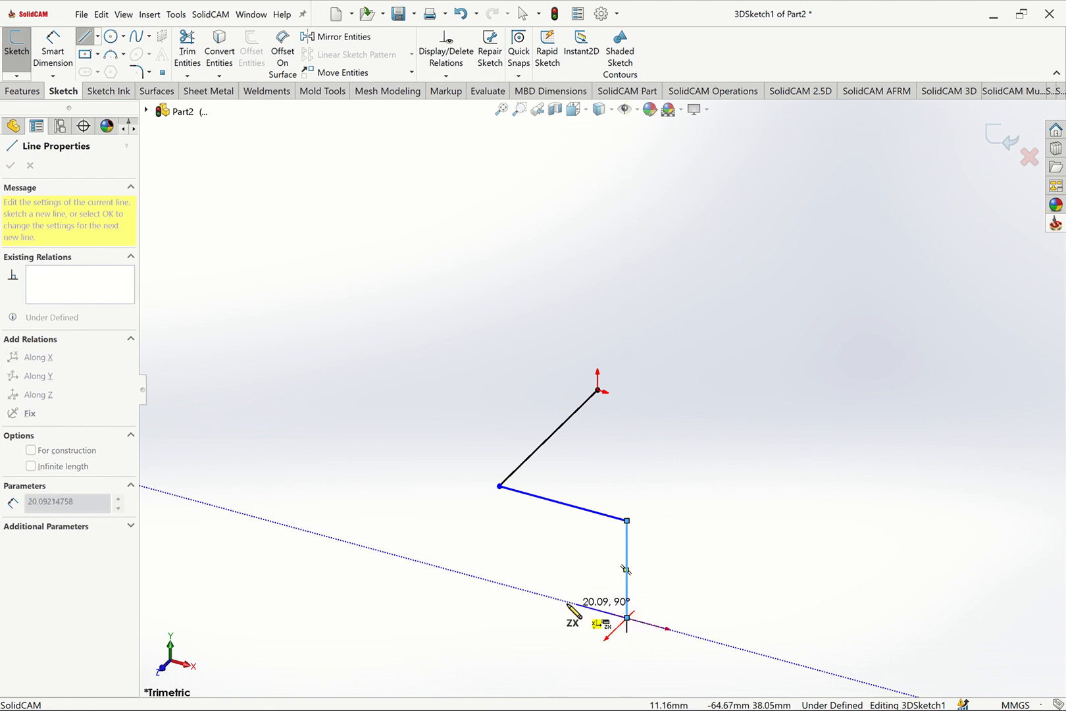
pyautogui.click(534, 592)
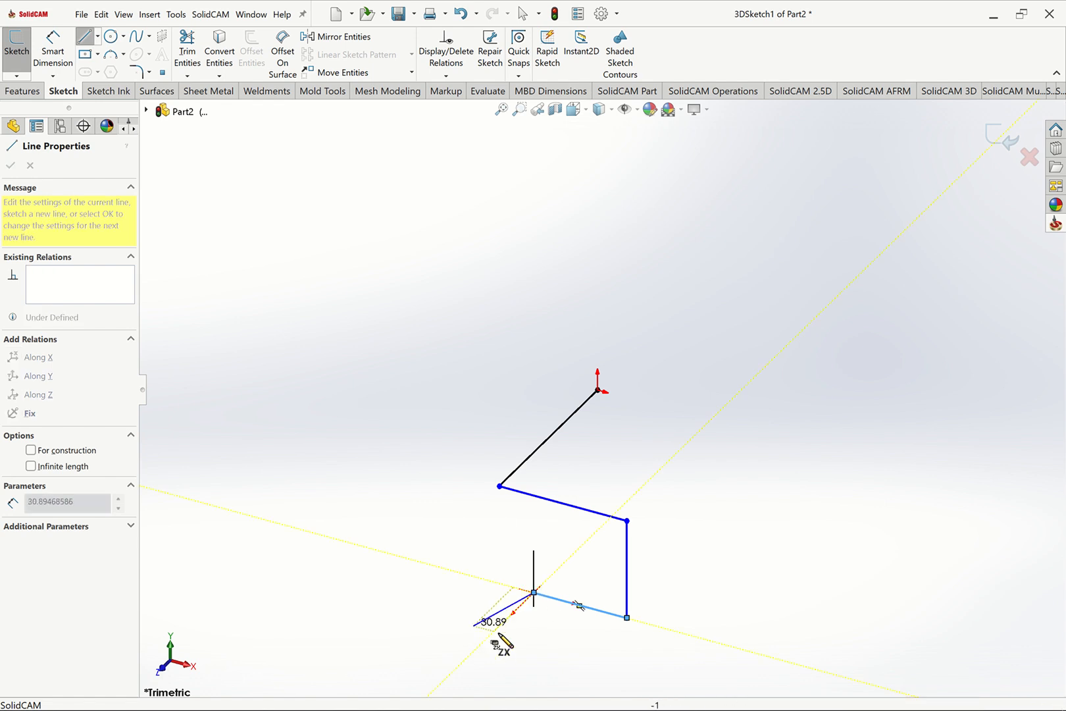
# Extend the chain about 121 mm forward along Z, with a long segment along X and about 161 mm back along Z.
pyautogui.scroll(3, 528, 610)
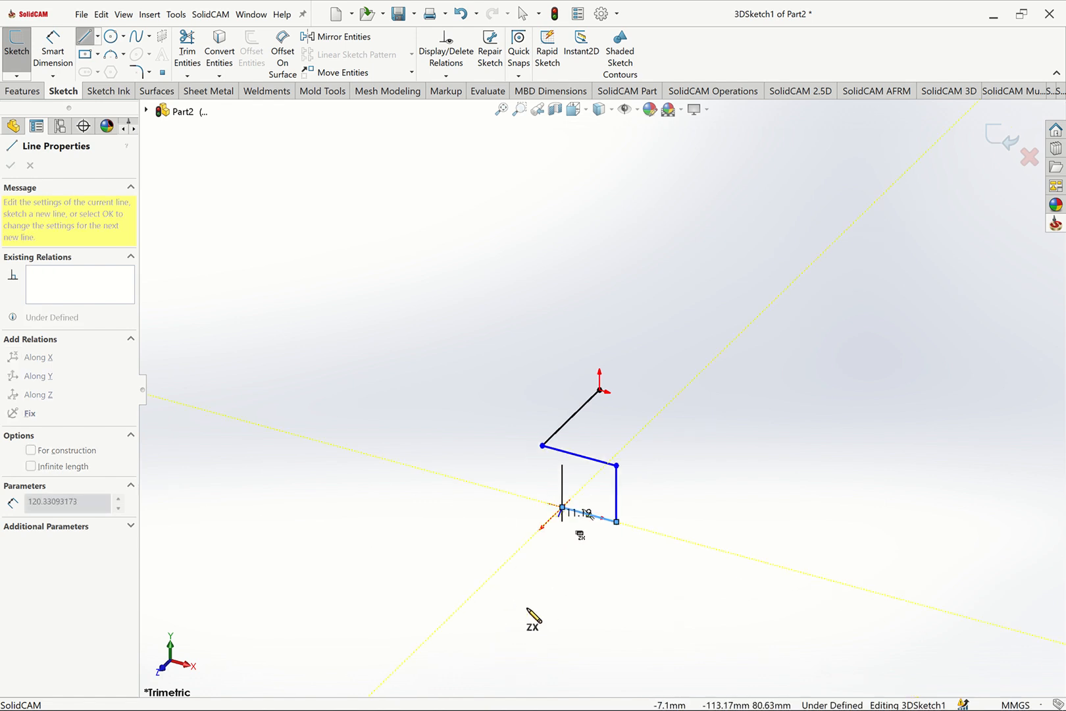
pyautogui.click(470, 598)
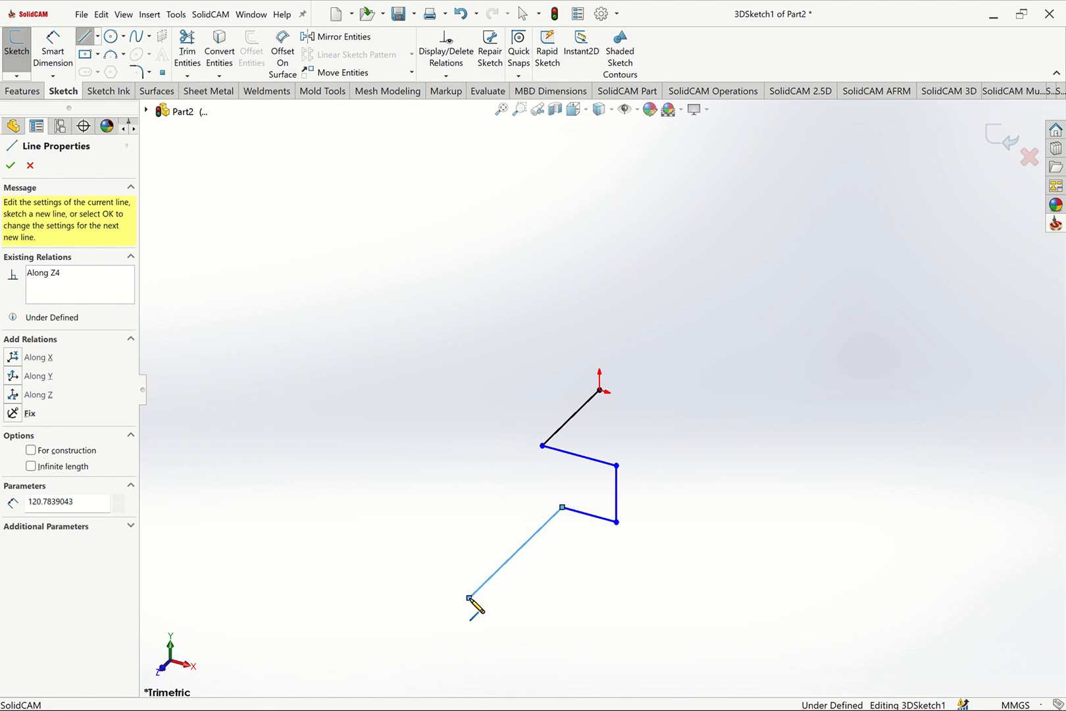
pyautogui.click(793, 686)
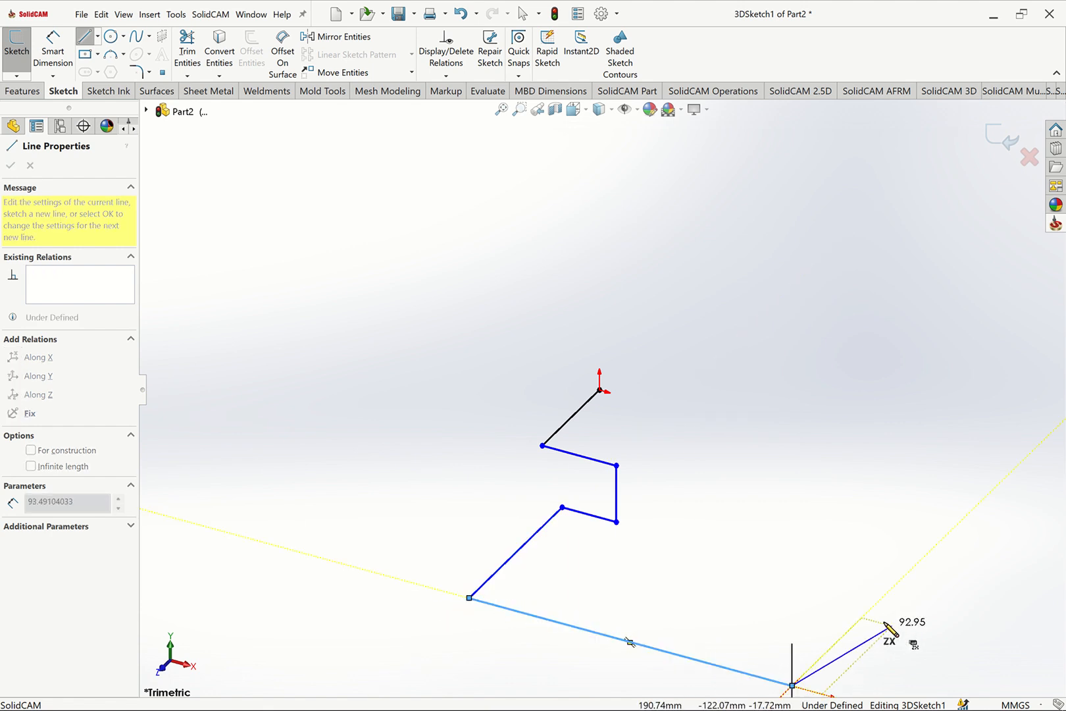
pyautogui.press('z')
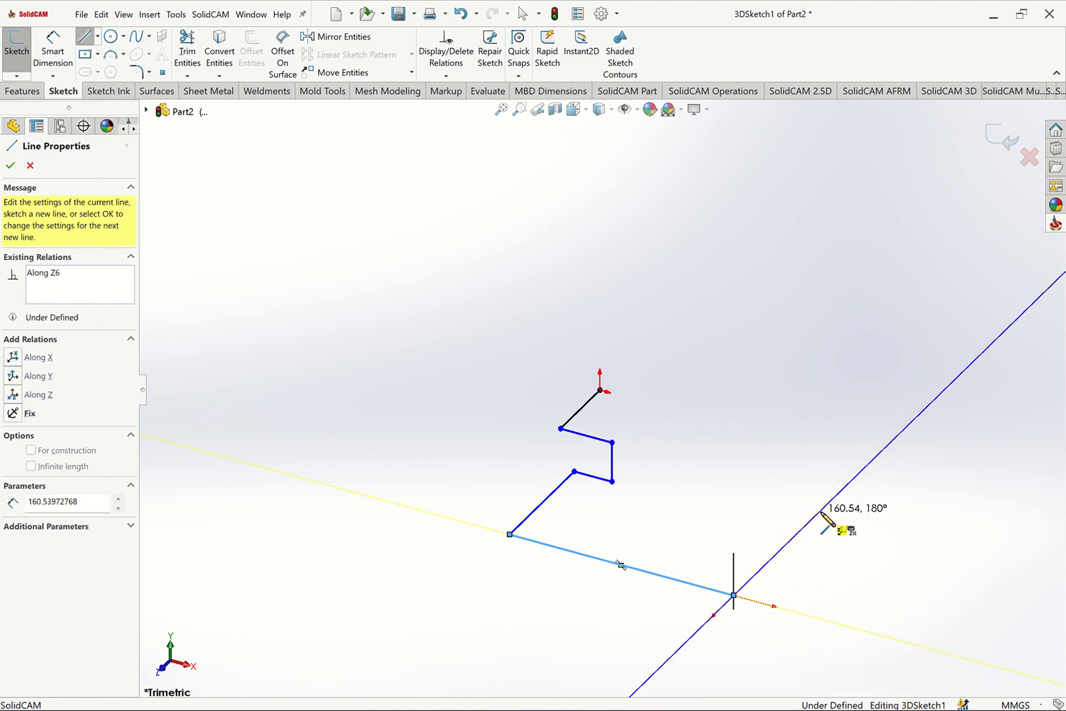
pyautogui.click(821, 512)
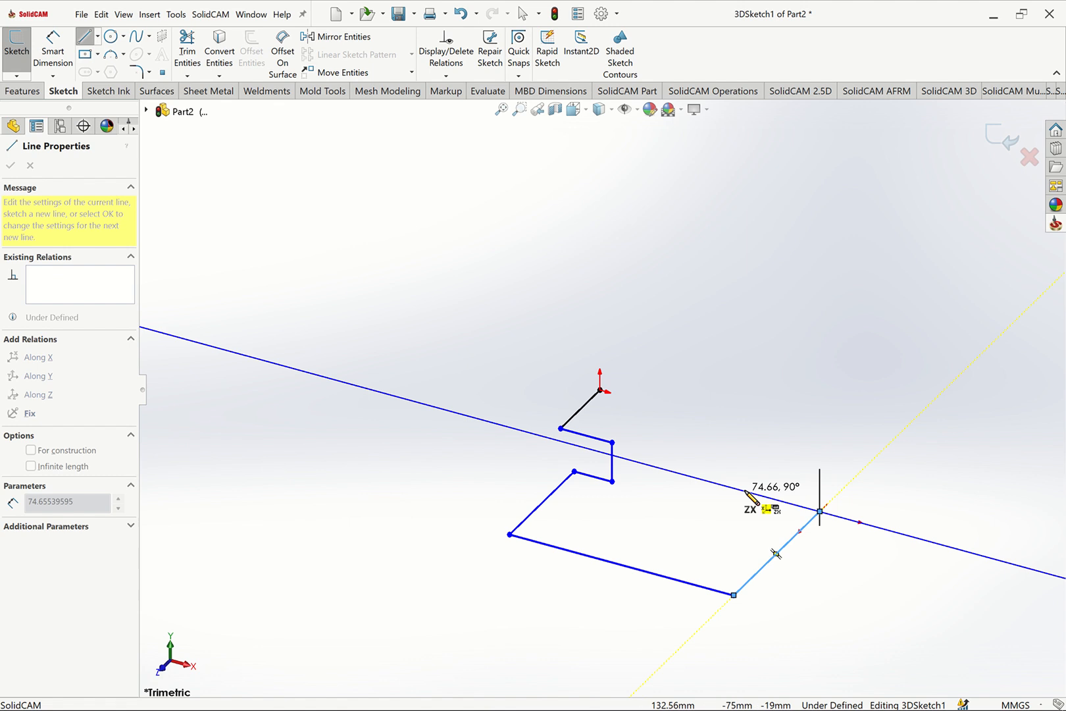
# Finish the chain about 75 mm back along X, about 92 mm upward, about 123 mm roughly along X and about 135 mm back along Z.
pyautogui.click(820, 511)
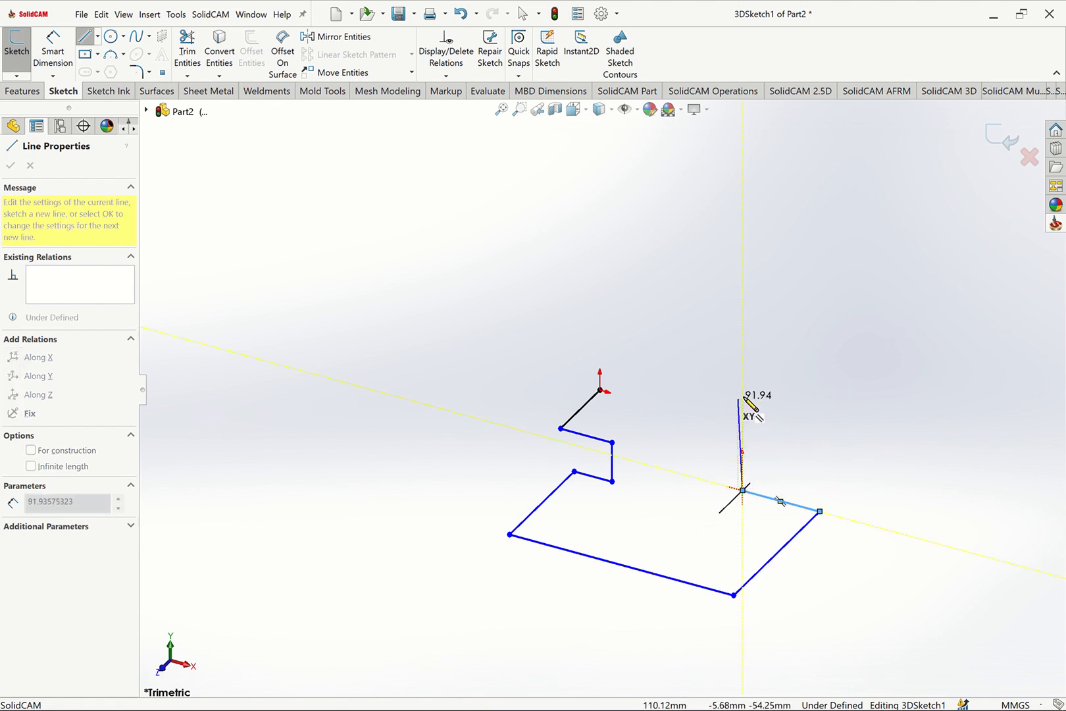
pyautogui.click(747, 396)
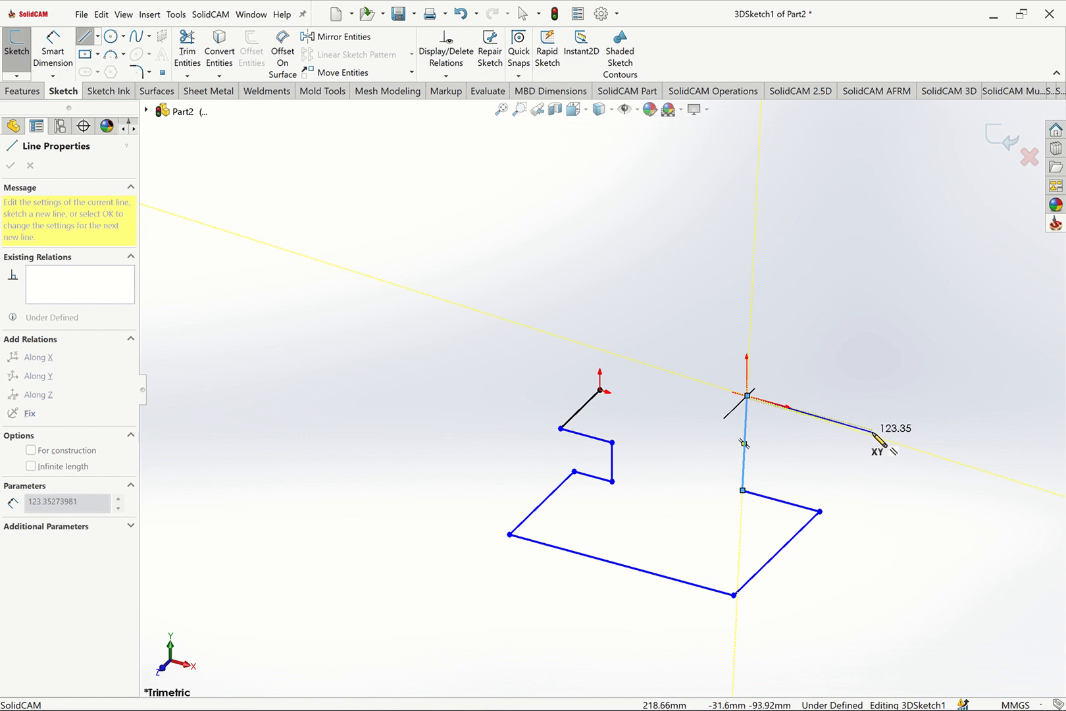
pyautogui.click(870, 435)
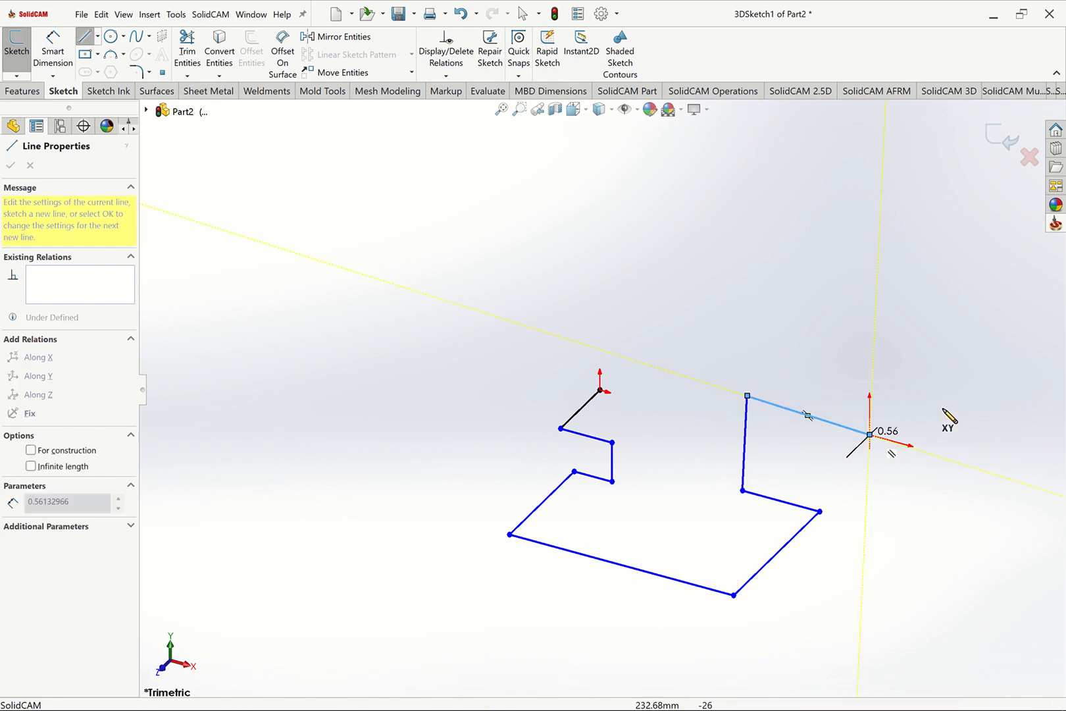
pyautogui.click(943, 365)
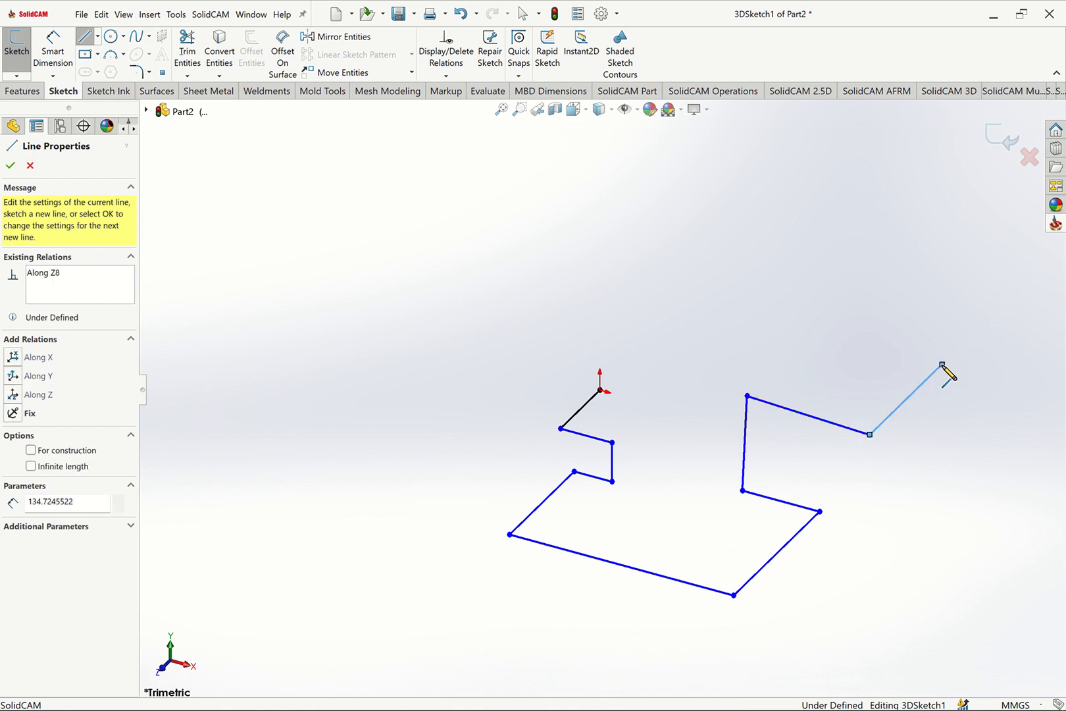
pyautogui.press('Escape')
pyautogui.press('Escape')
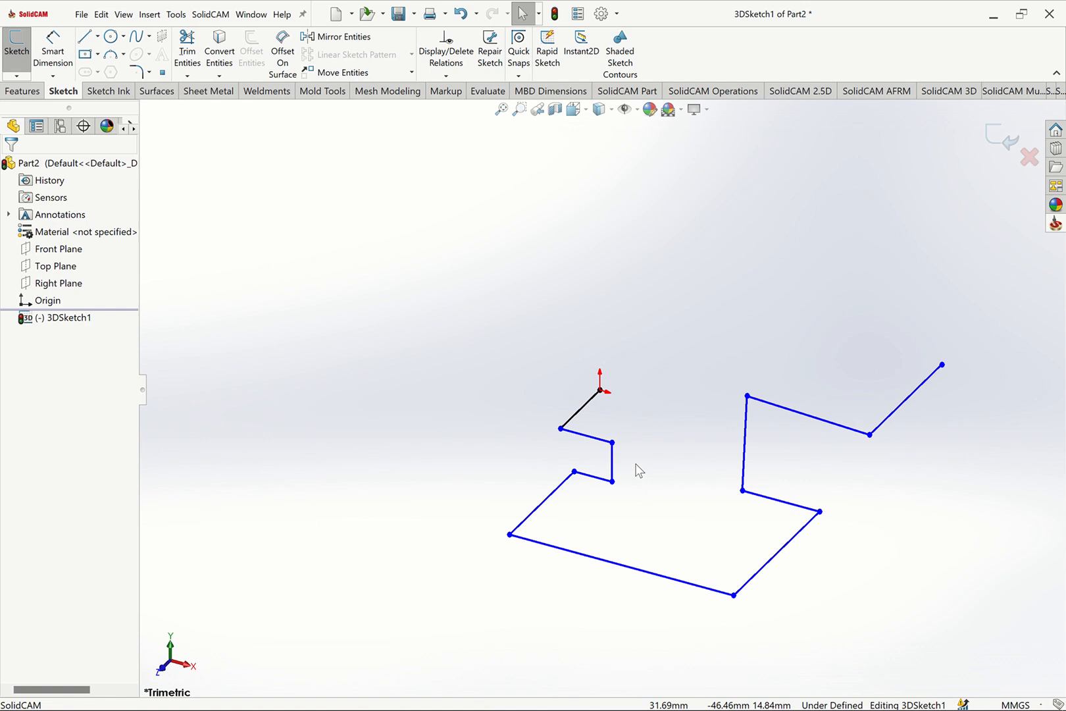
# Make the two short lower X-direction segments on opposite sides of the frame collinear and equal in length.
pyautogui.click(602, 479)
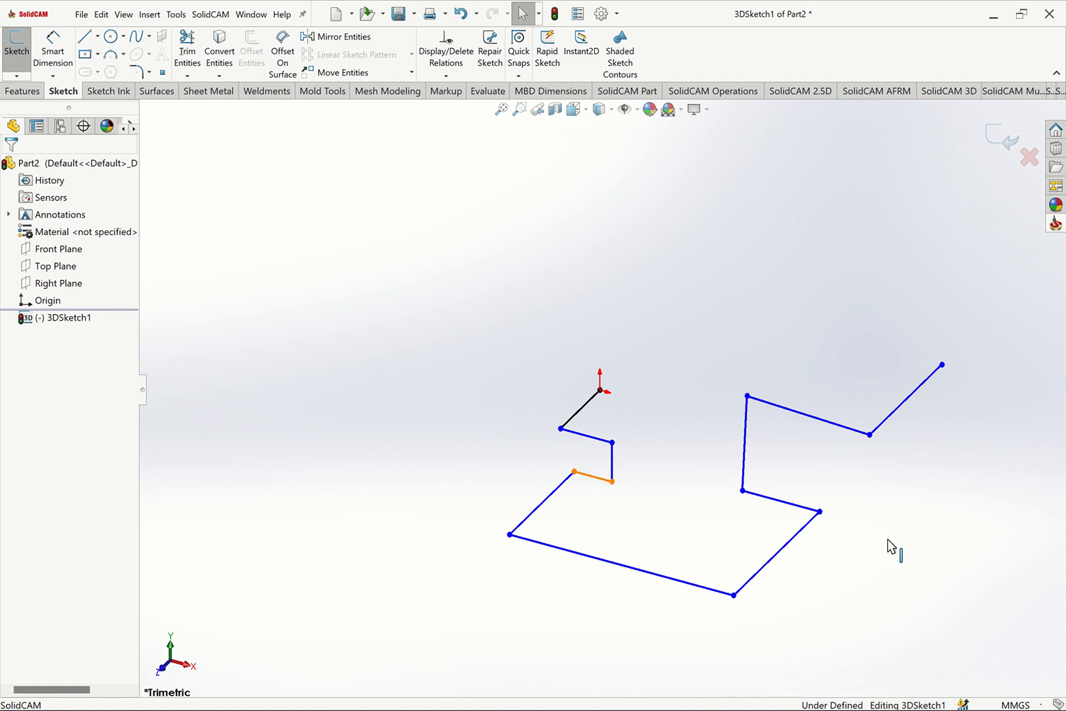
pyautogui.keyDown('ctrl'); pyautogui.click(797, 505); pyautogui.keyUp('ctrl')
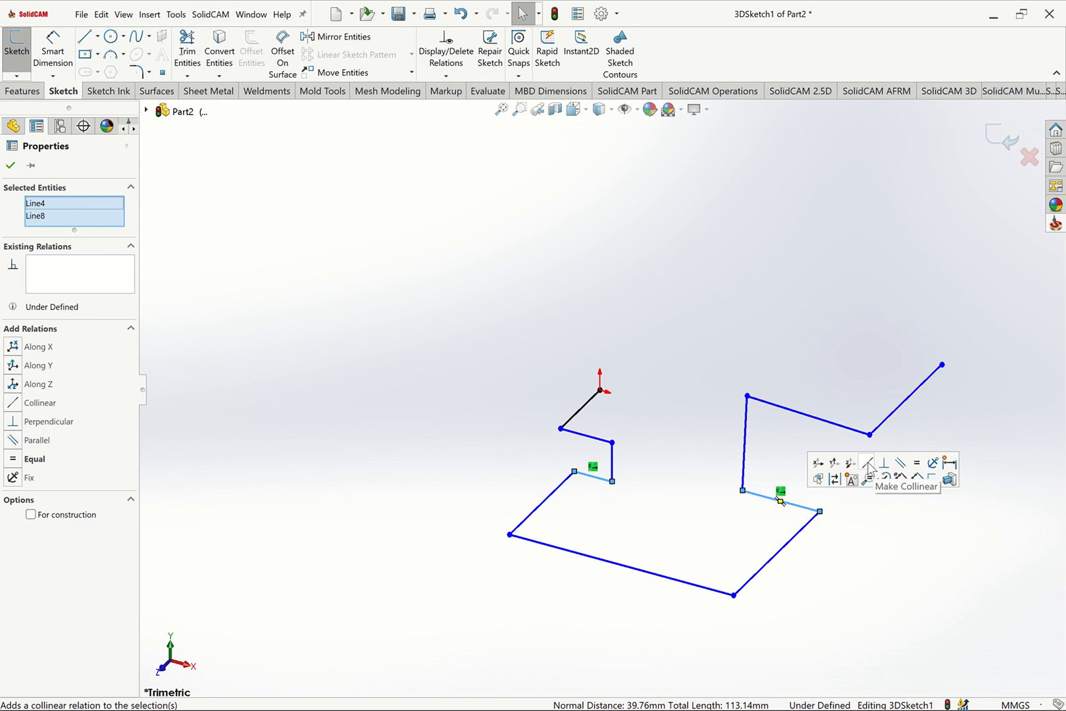
pyautogui.click(867, 462)
pyautogui.click(917, 464)
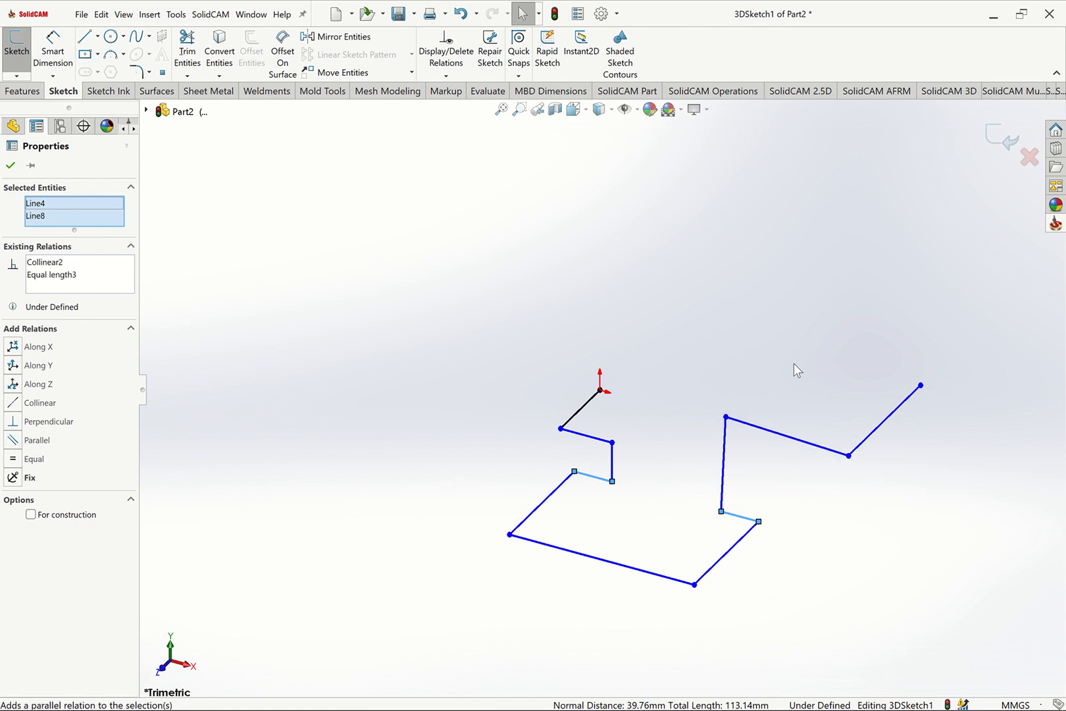
pyautogui.click(795, 369)
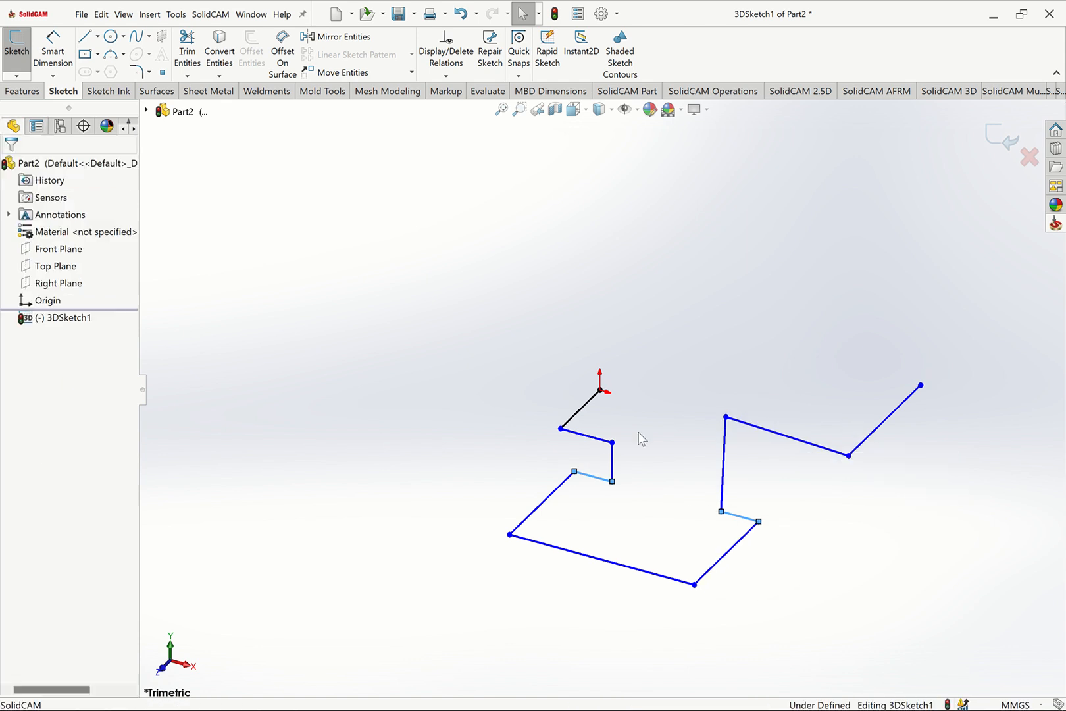
# Make the two upper X-direction segments on opposite sides of the frame collinear and equal in length.
pyautogui.click(607, 447)
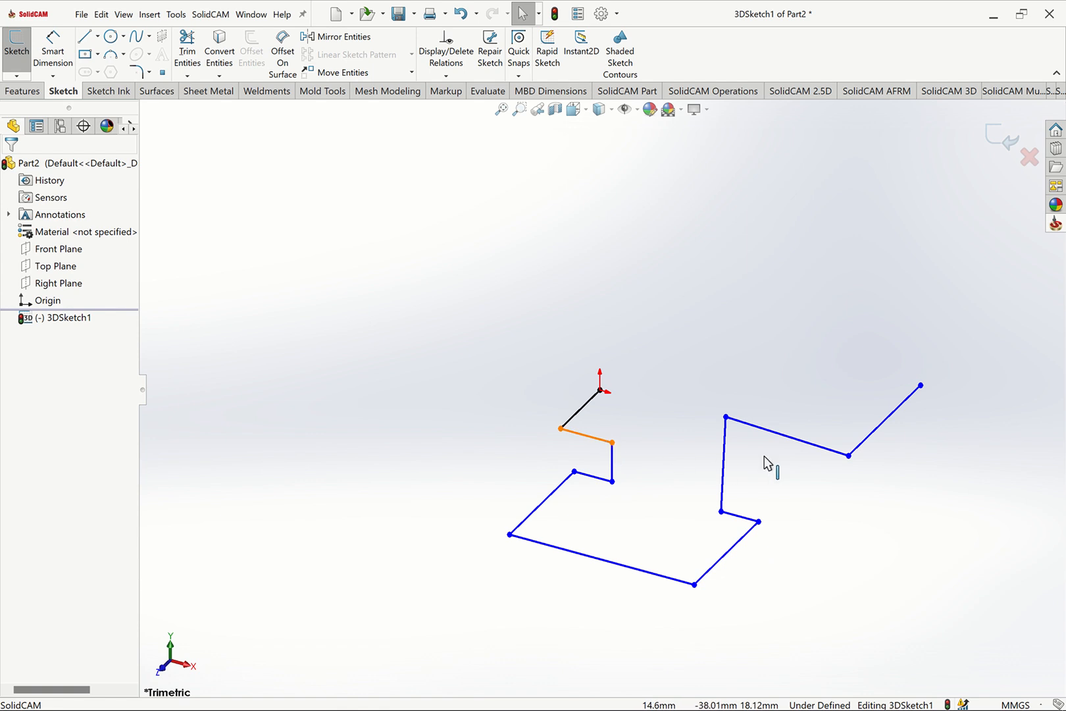
pyautogui.keyDown('ctrl'); pyautogui.click(818, 404); pyautogui.keyUp('ctrl')
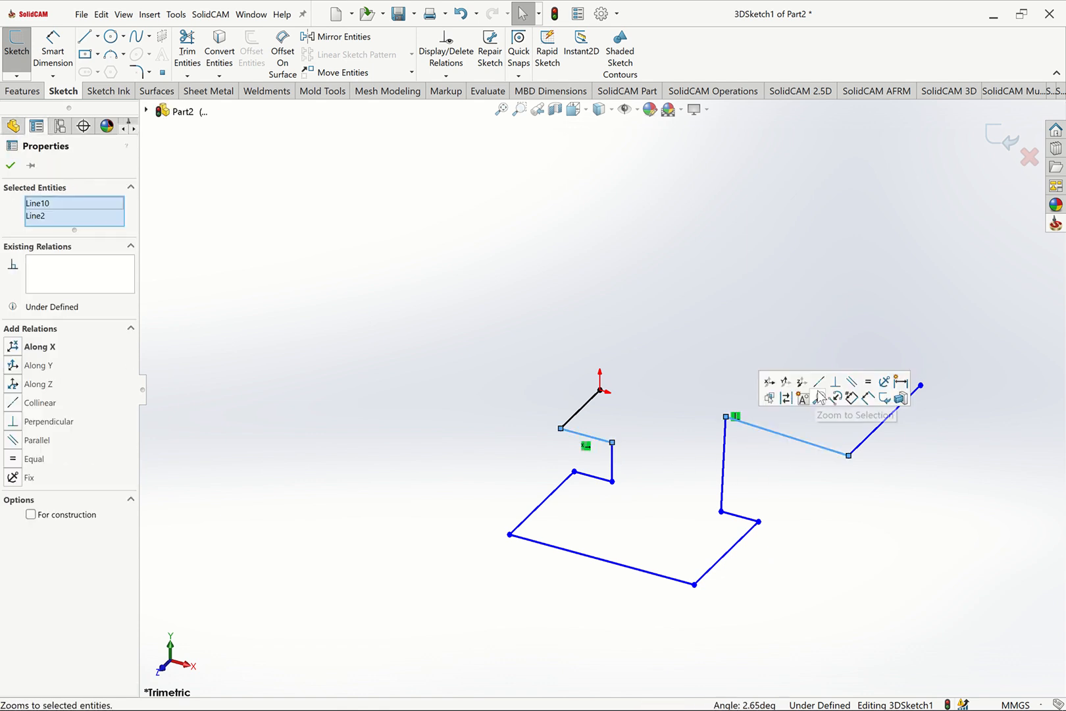
pyautogui.click(820, 382)
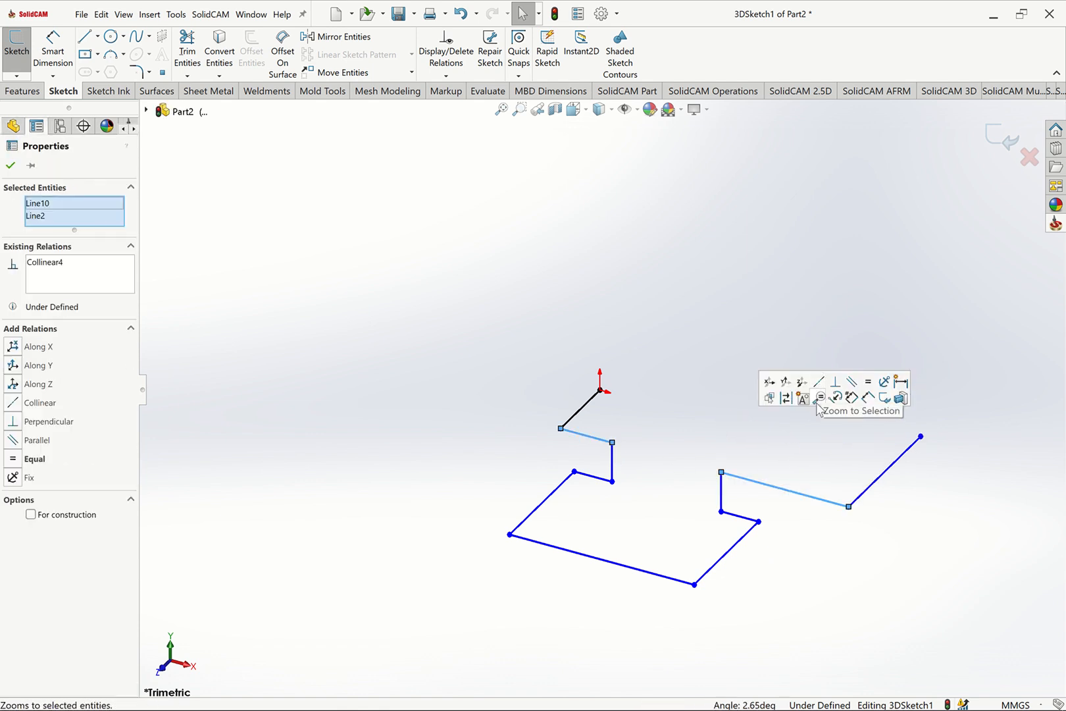
pyautogui.click(868, 383)
pyautogui.click(587, 376)
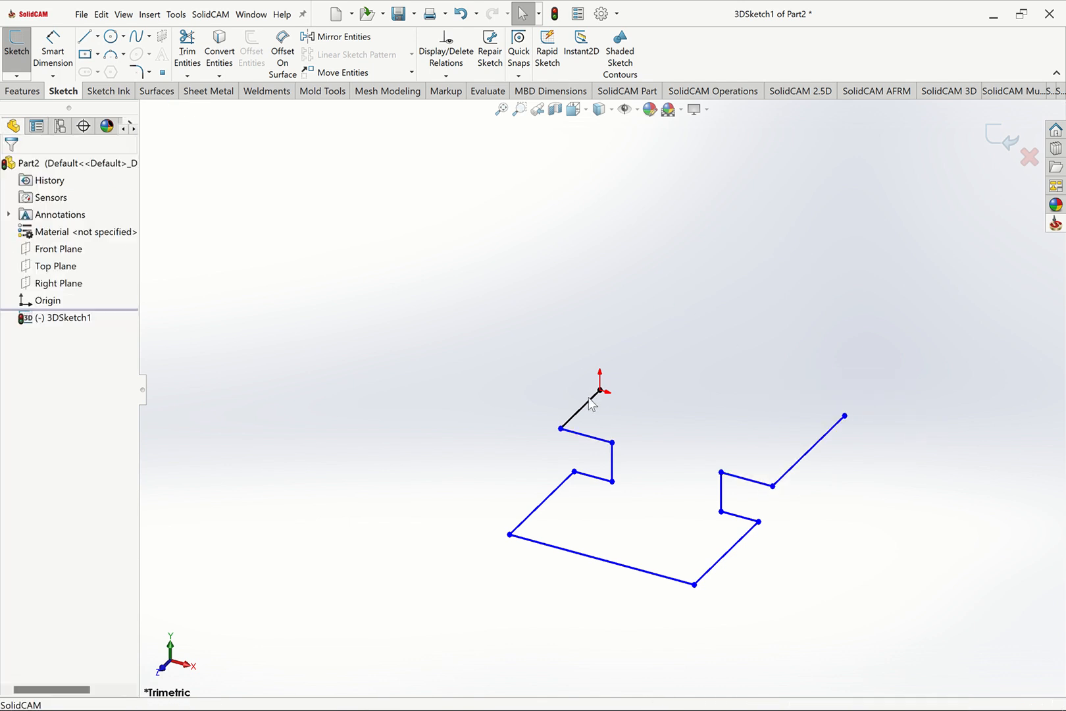
# Make the frame's two end segments, the one at the origin and the free one, equal in length.
pyautogui.keyDown('ctrl'); pyautogui.click(804, 472); pyautogui.keyUp('ctrl')
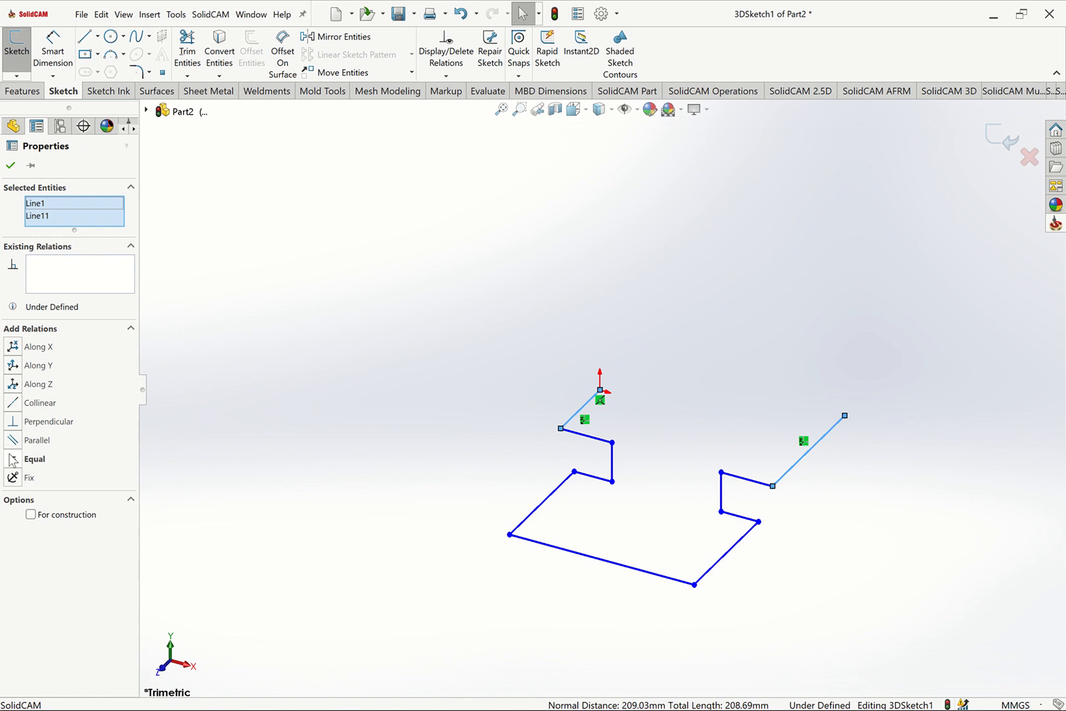
pyautogui.click(12, 459)
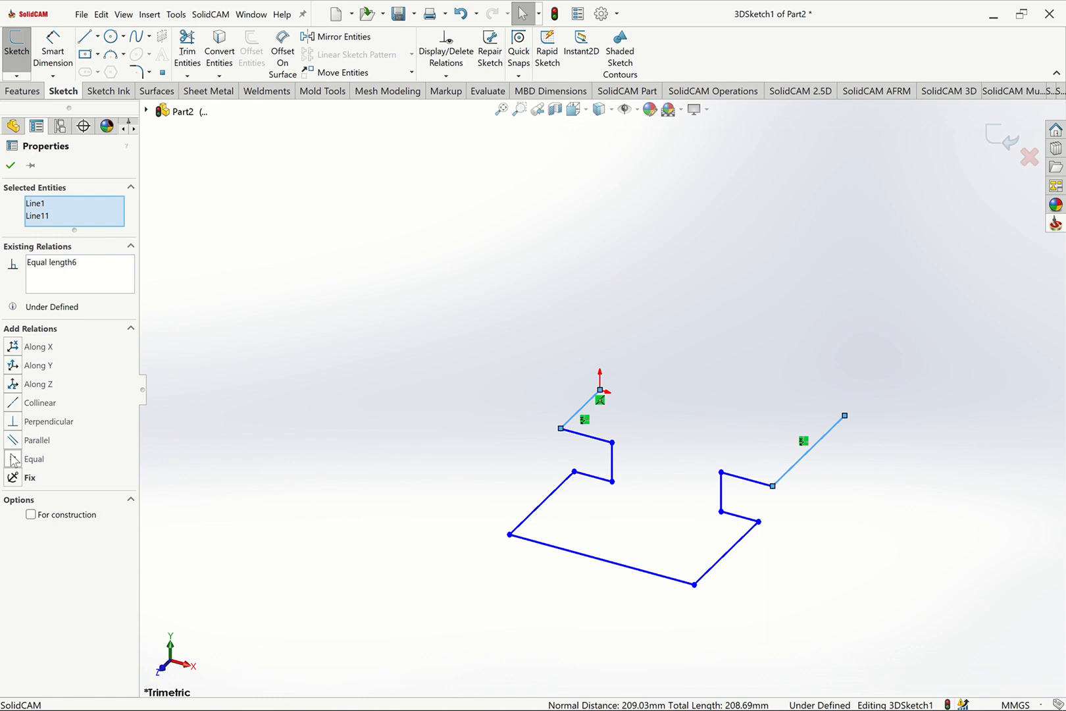
pyautogui.click(9, 165)
pyautogui.press('f')
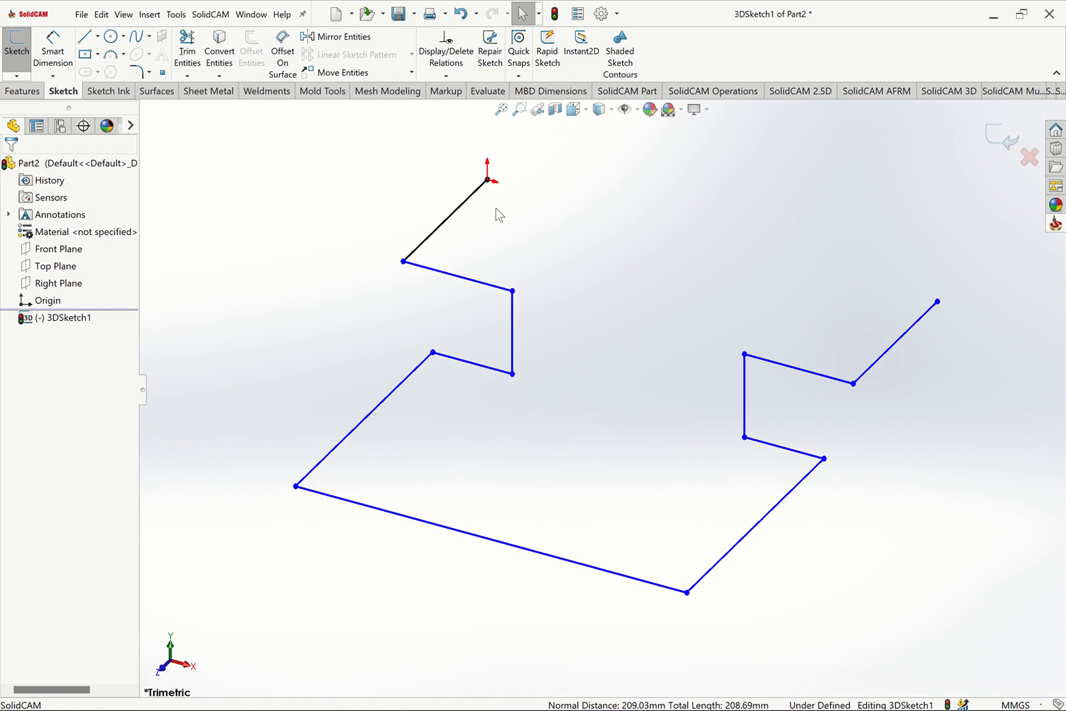
# Change the document's unit system before dimensioning the sketch.
pyautogui.click(52, 56)
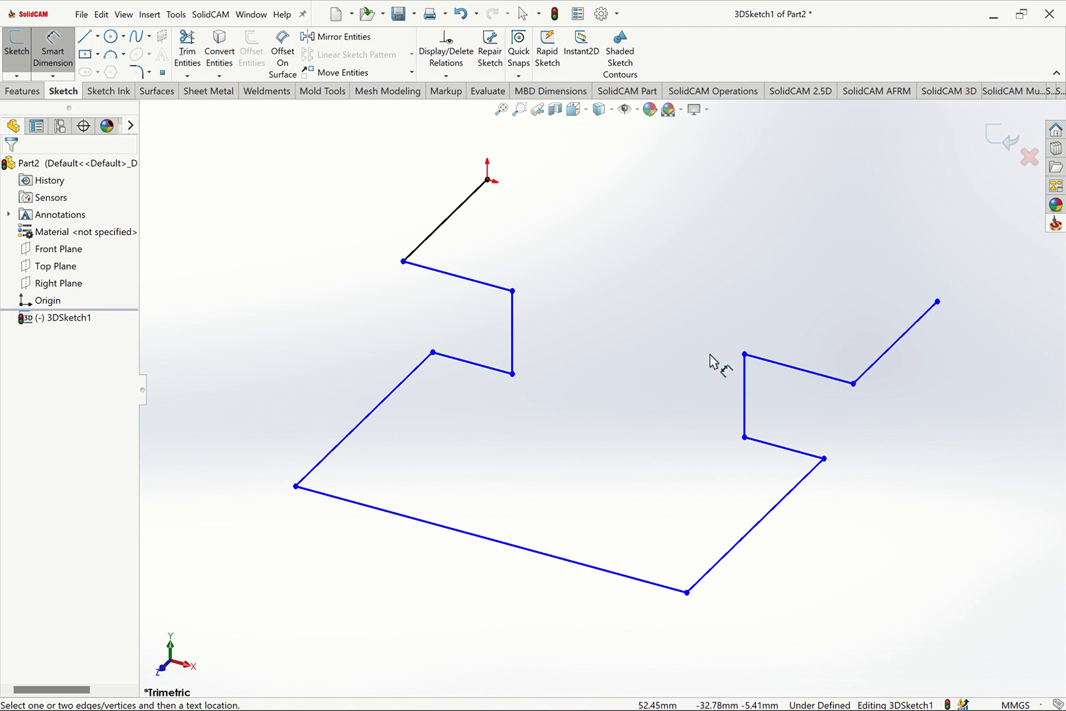
pyautogui.press('Escape')
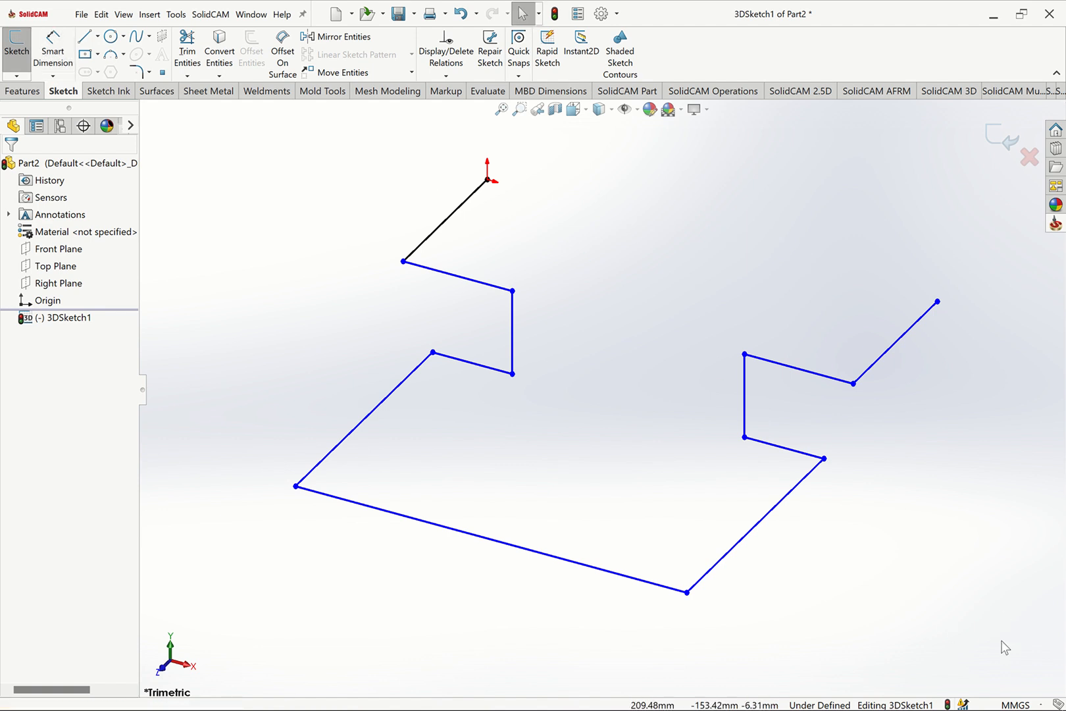
pyautogui.click(1028, 704)
pyautogui.click(991, 663)
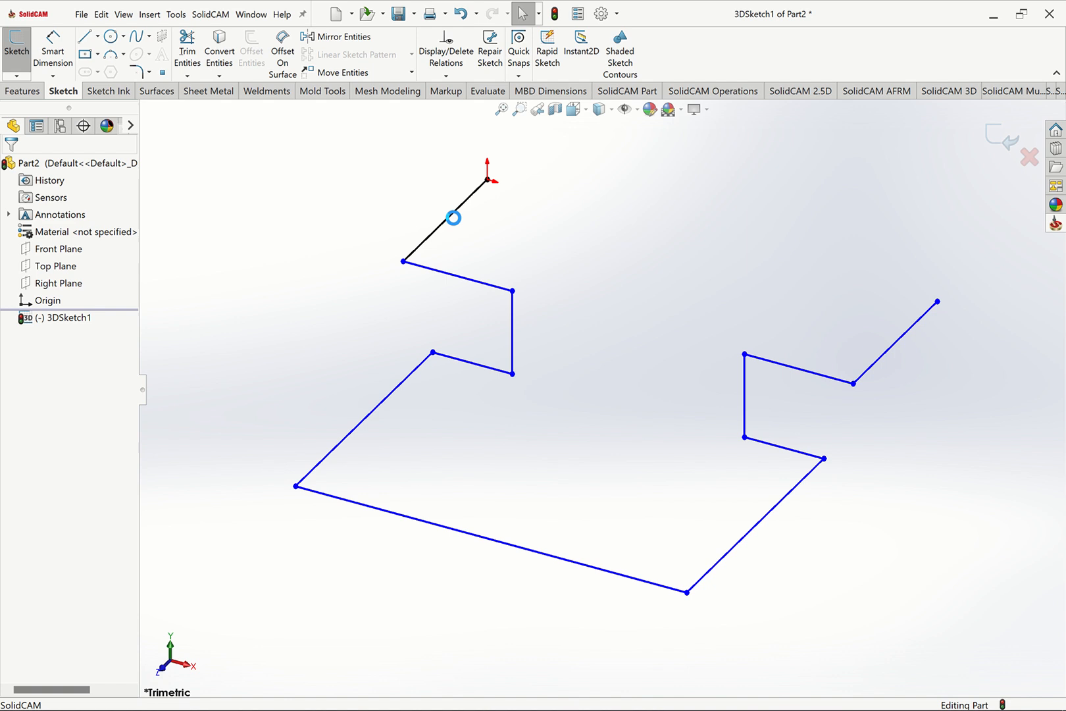
# Dimension the end segment at the origin to 5 in.
pyautogui.click(458, 208)
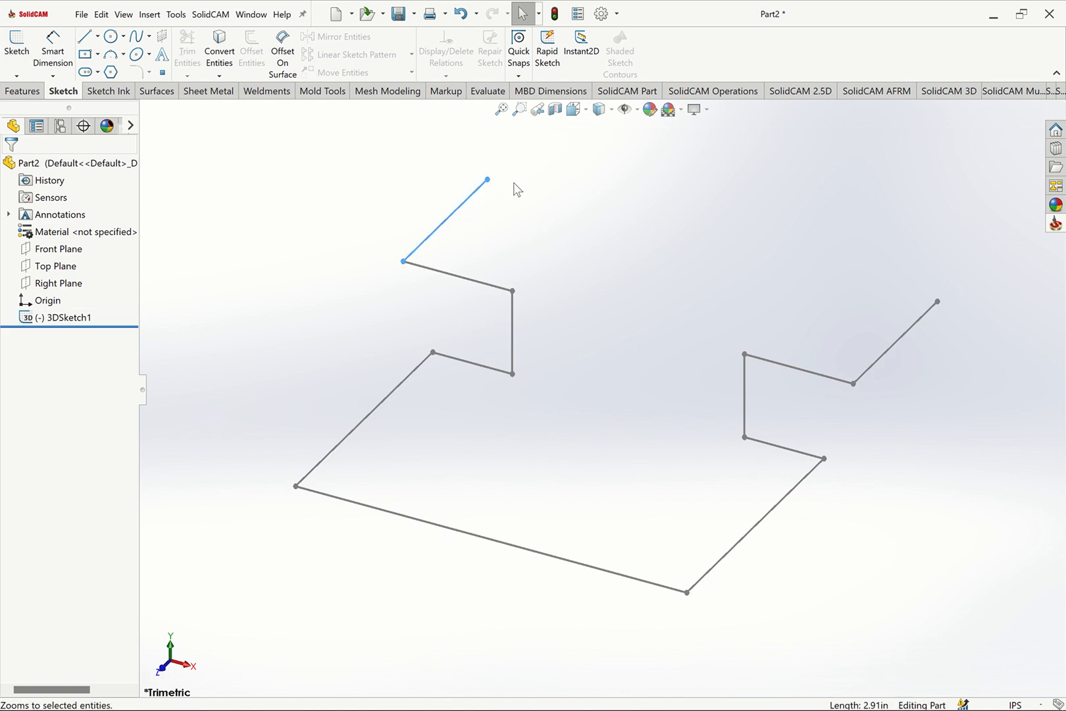
pyautogui.click(495, 170)
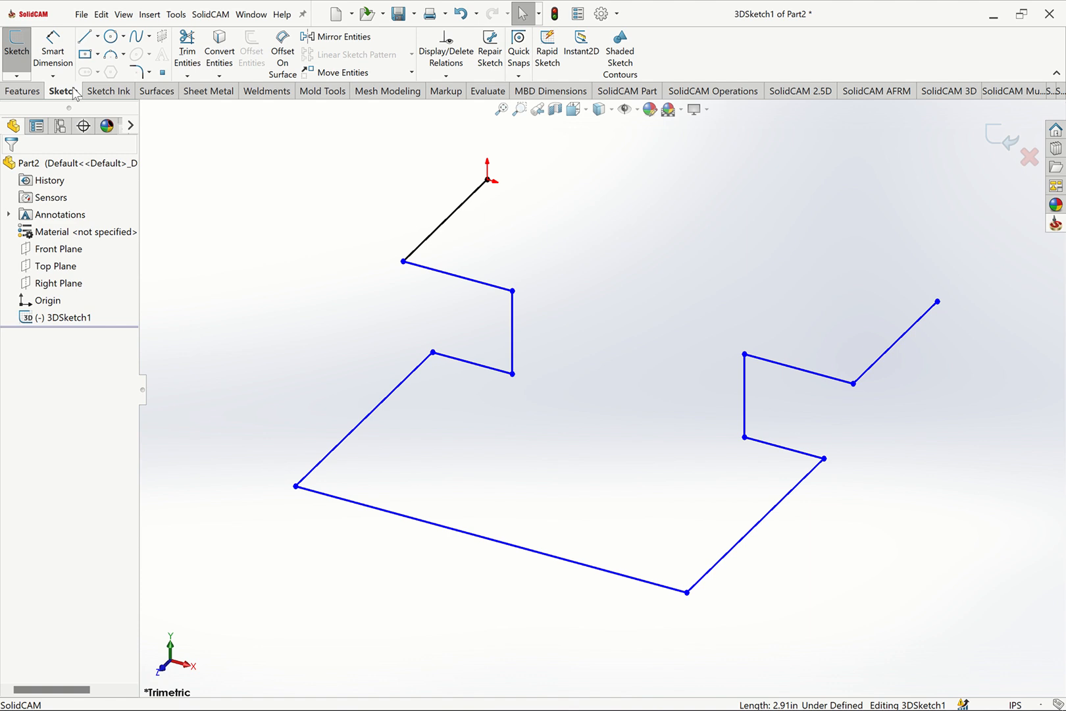
pyautogui.click(52, 51)
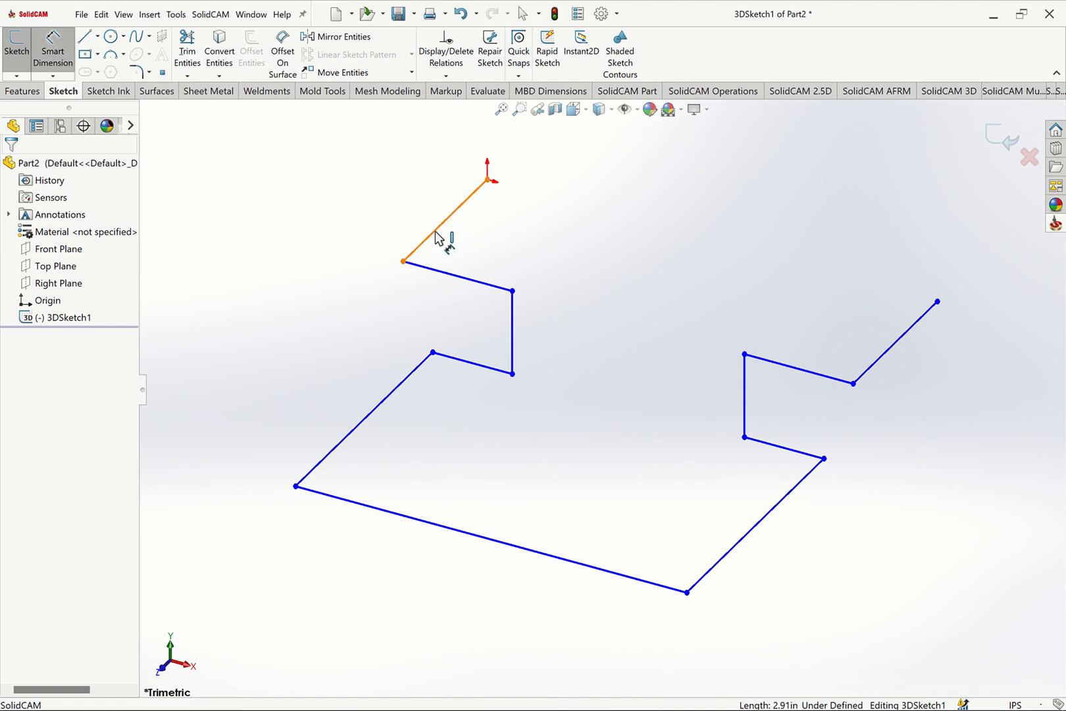
pyautogui.click(446, 209)
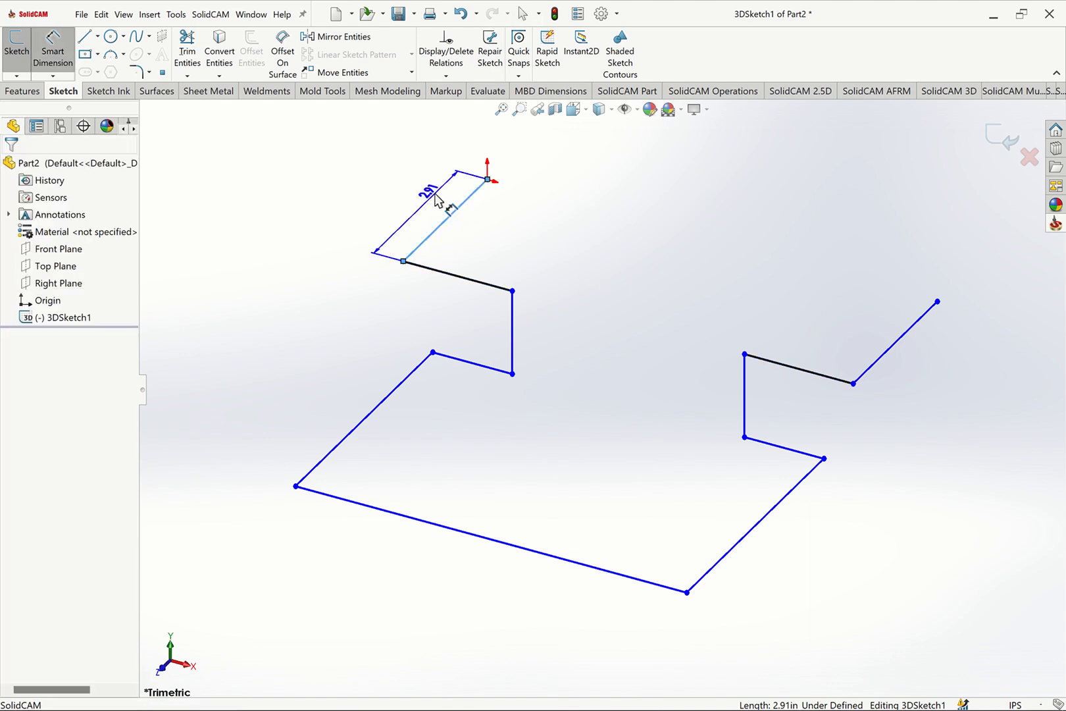
pyautogui.click(439, 201)
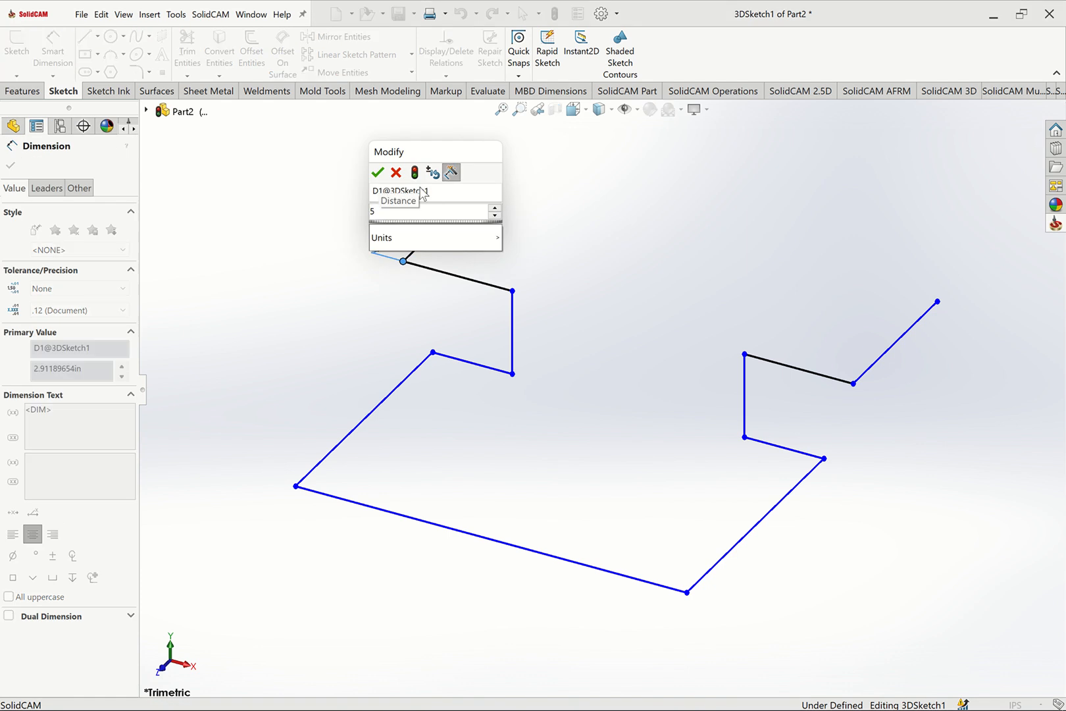
pyautogui.press('Return')
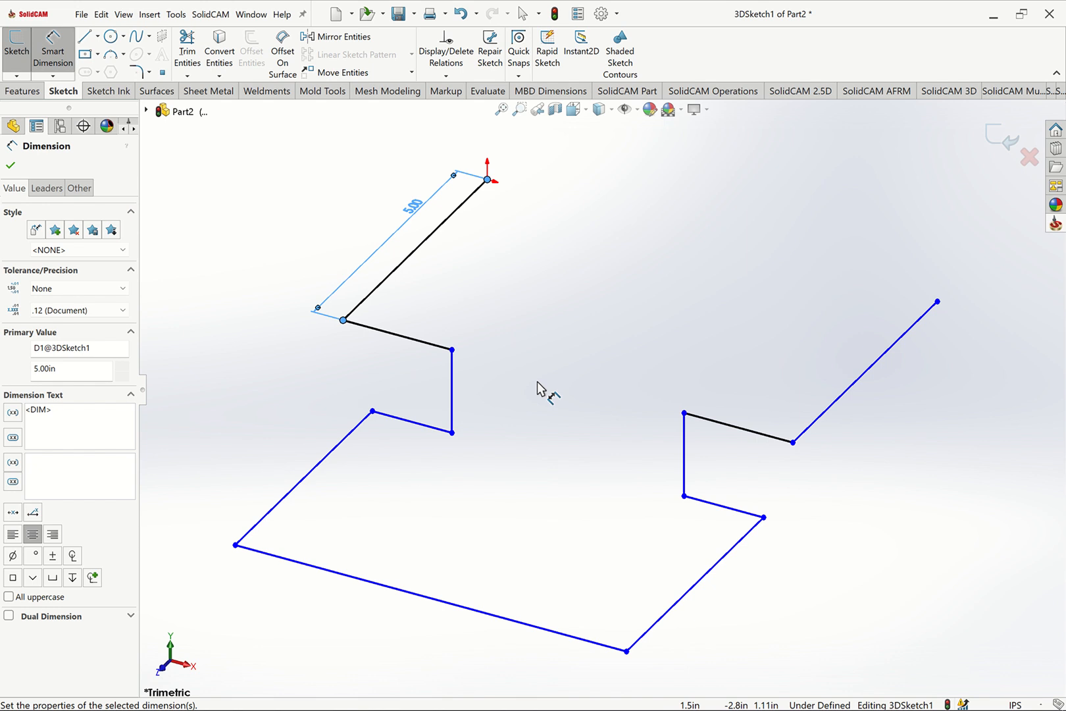
pyautogui.press('Escape')
pyautogui.press('Escape')
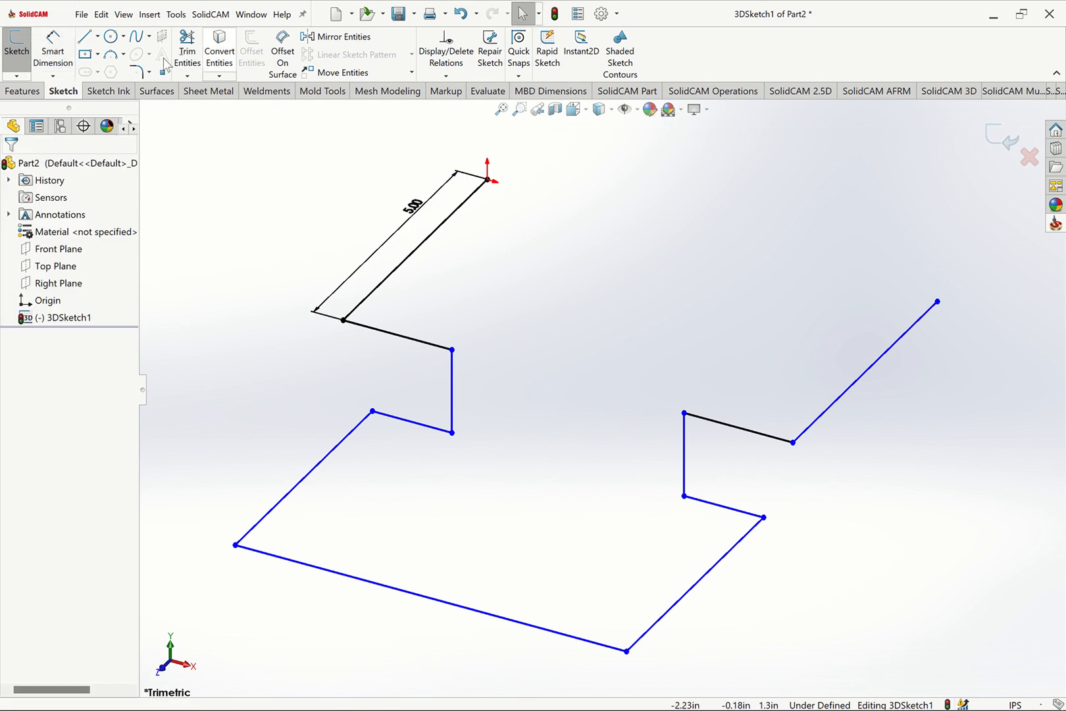
# Dimension the upper X-direction segment adjoining the origin's end segment to 5 in.
pyautogui.click(53, 53)
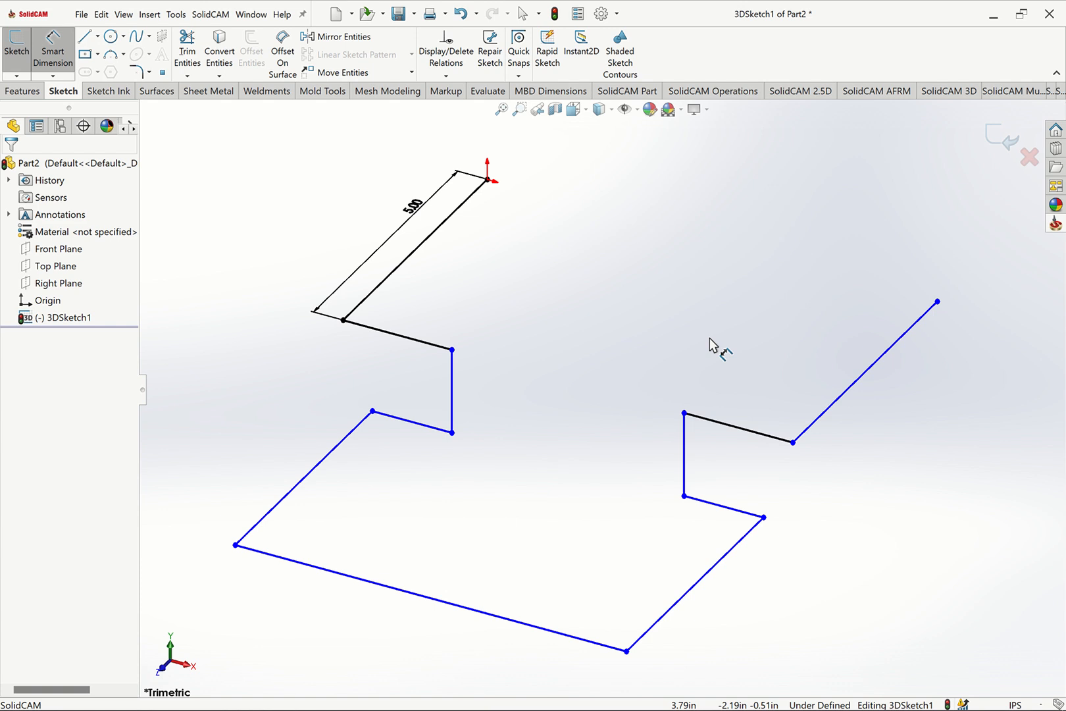
pyautogui.click(432, 346)
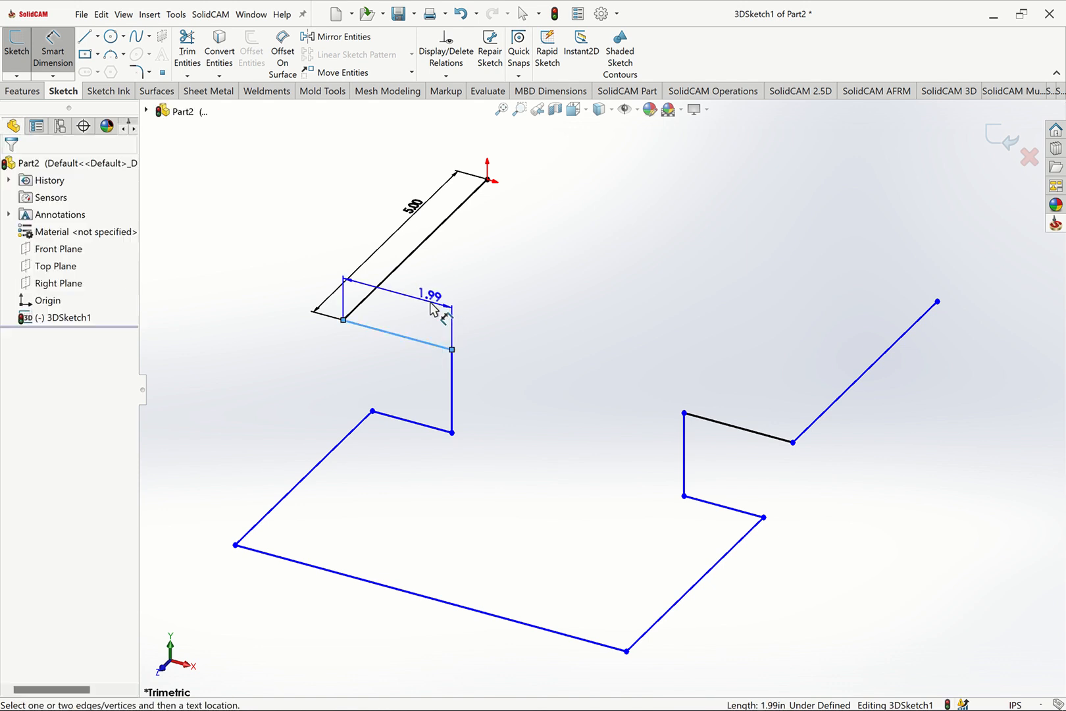
pyautogui.click(432, 308)
pyautogui.write('5')
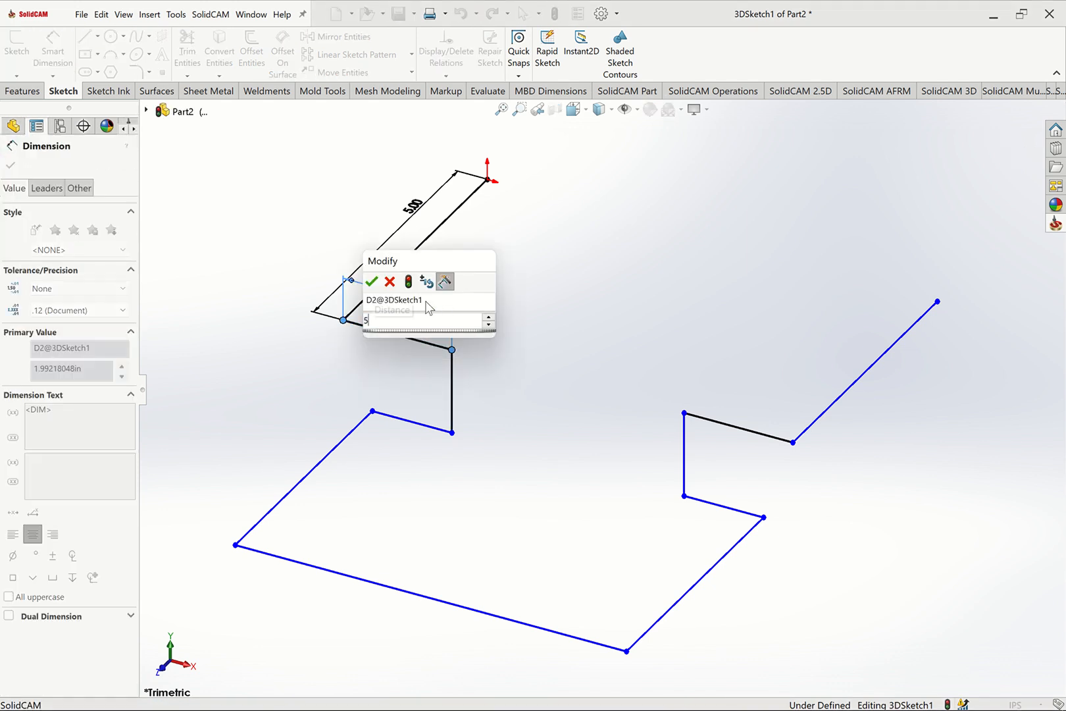
pyautogui.press('Return')
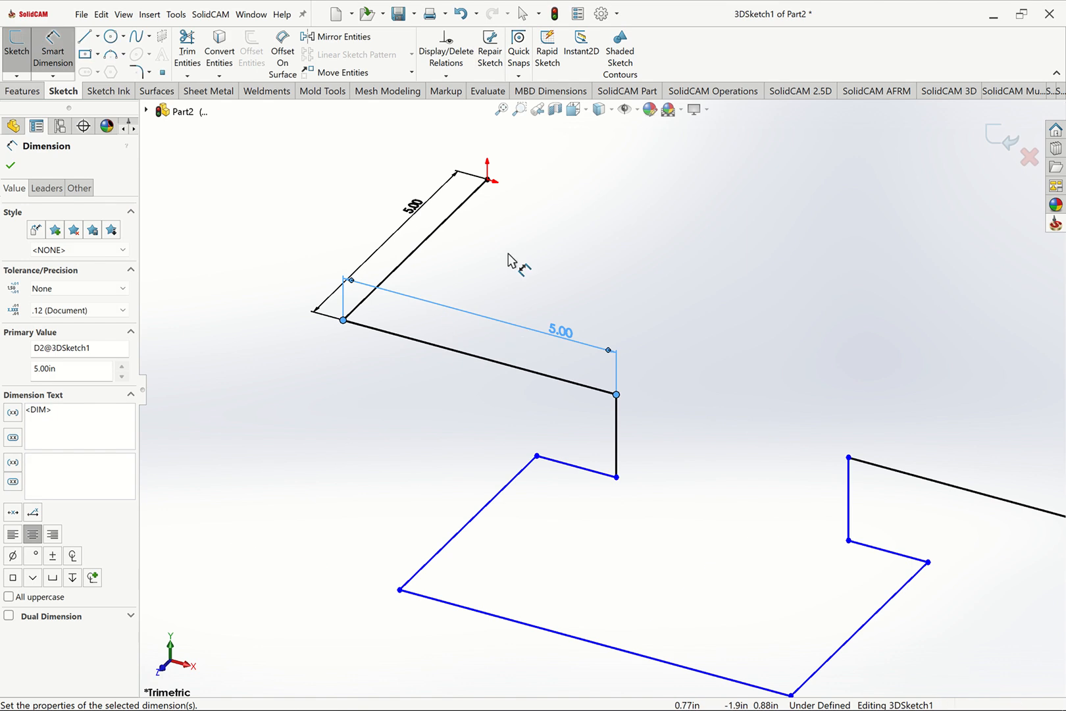
# Dimension the vertical segment on the origin side of the frame to 5 in.
pyautogui.click(502, 110)
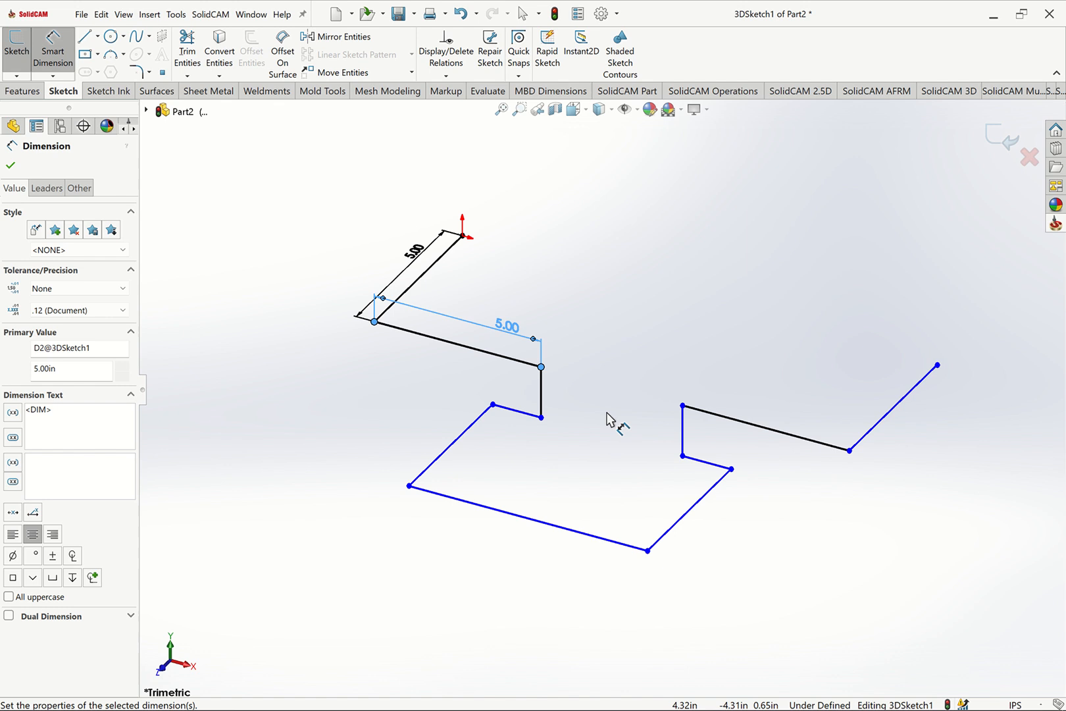
pyautogui.click(541, 383)
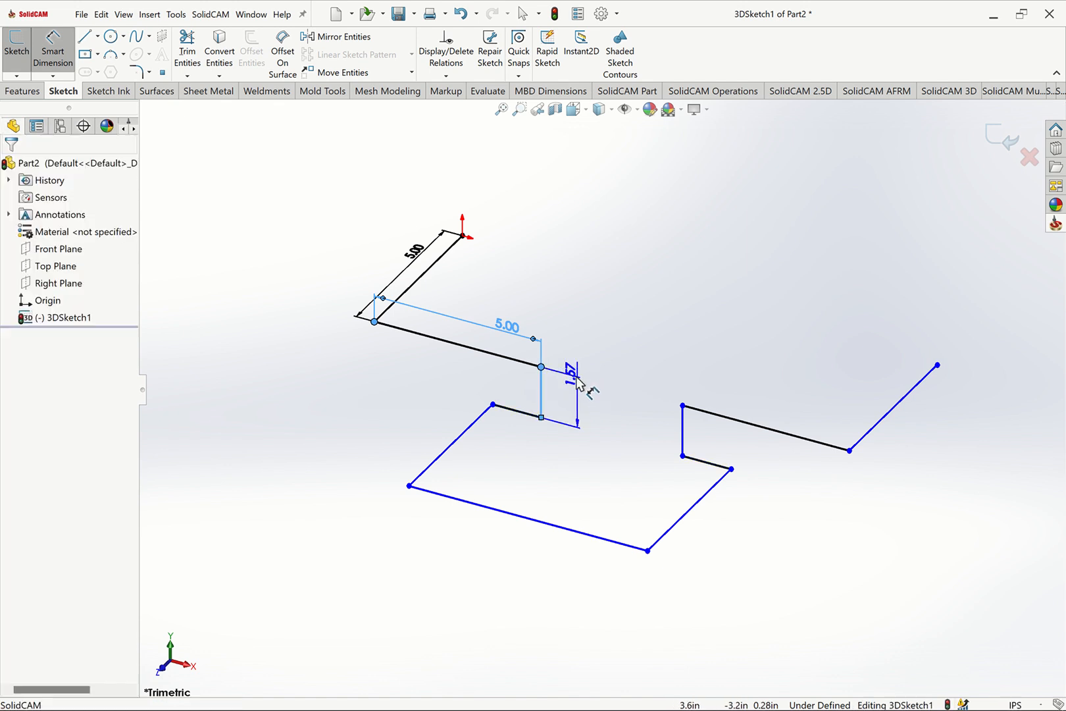
pyautogui.click(578, 383)
pyautogui.write('5')
pyautogui.press('Return')
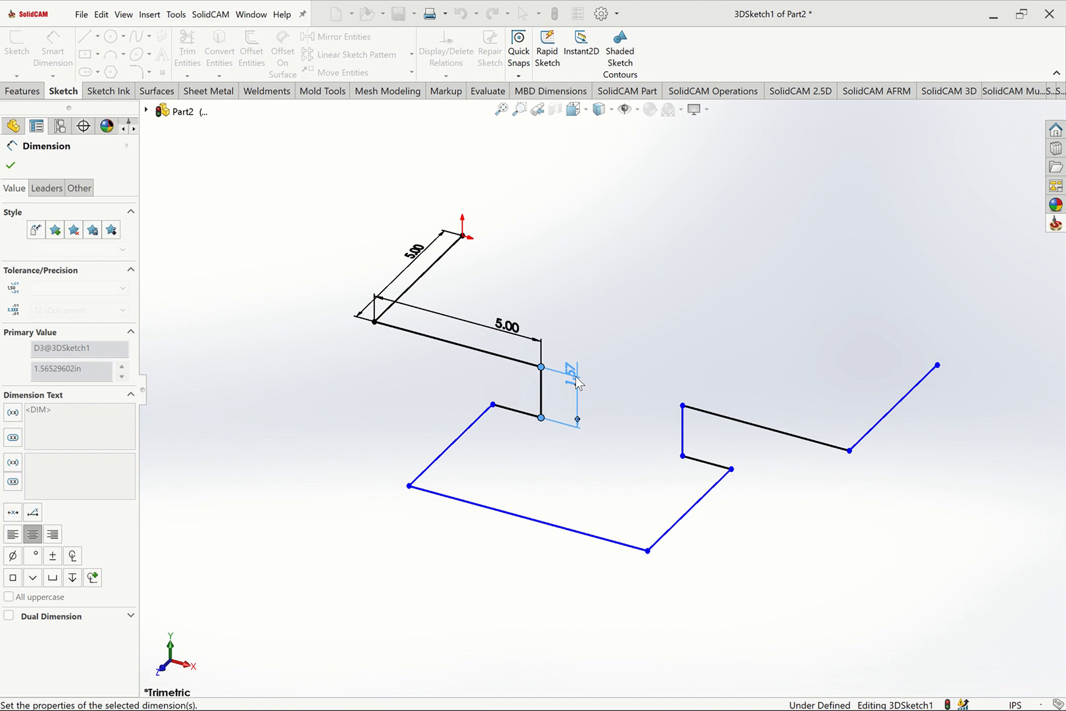
# Dimension the lower Z-direction segment on the side away from the origin to 5 in.
pyautogui.click(502, 108)
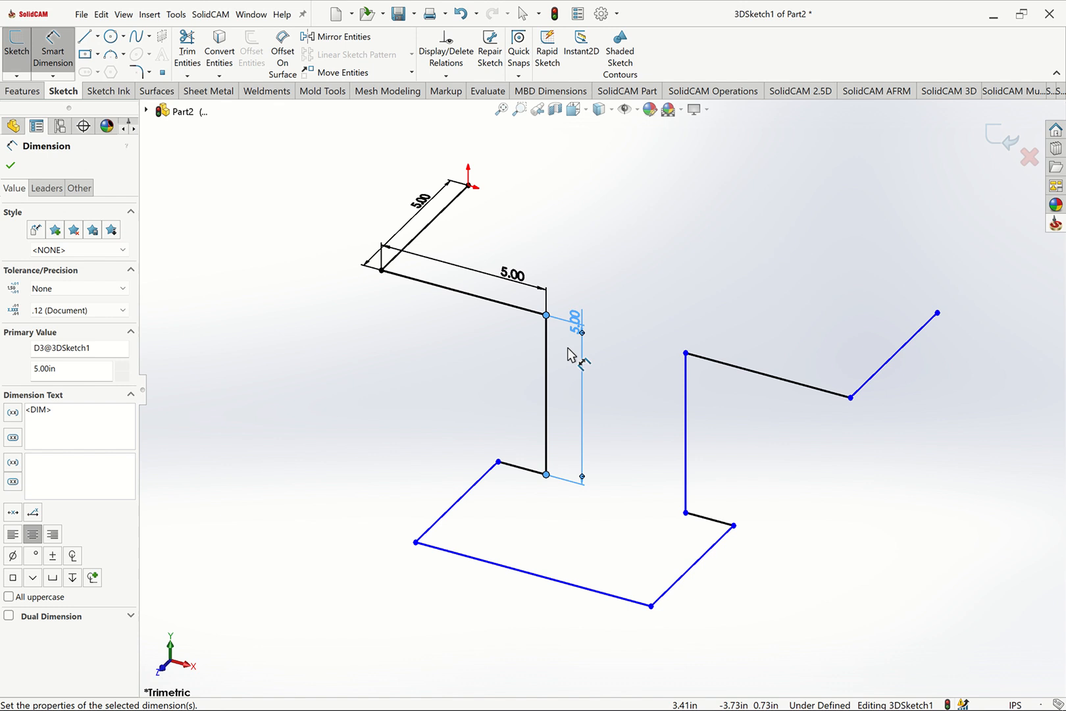
pyautogui.click(743, 570)
pyautogui.click(729, 559)
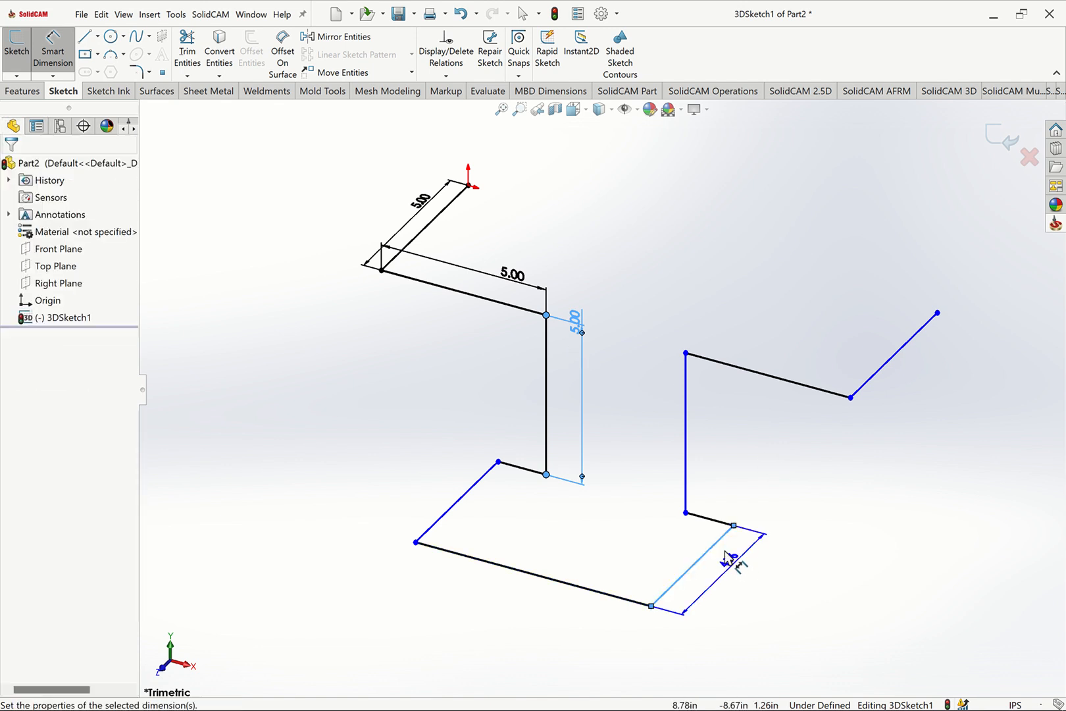
pyautogui.write('5')
pyautogui.press('Return')
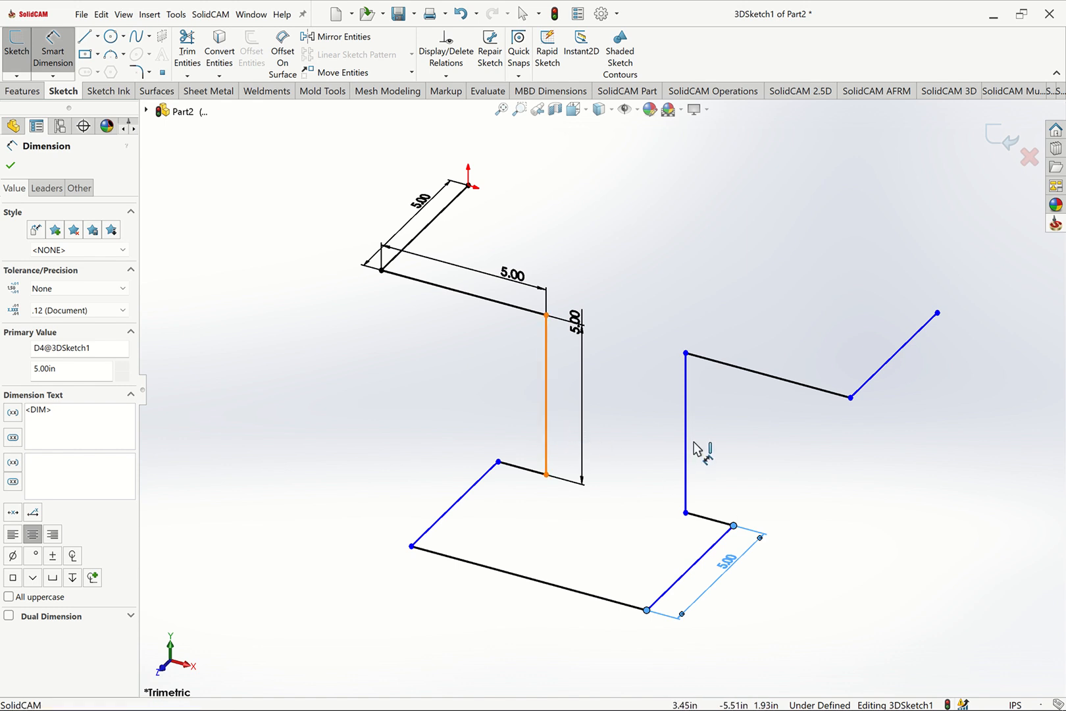
# Dimension the distance between the frame's two vertical segments to 5 in.
pyautogui.click(547, 425)
pyautogui.click(686, 443)
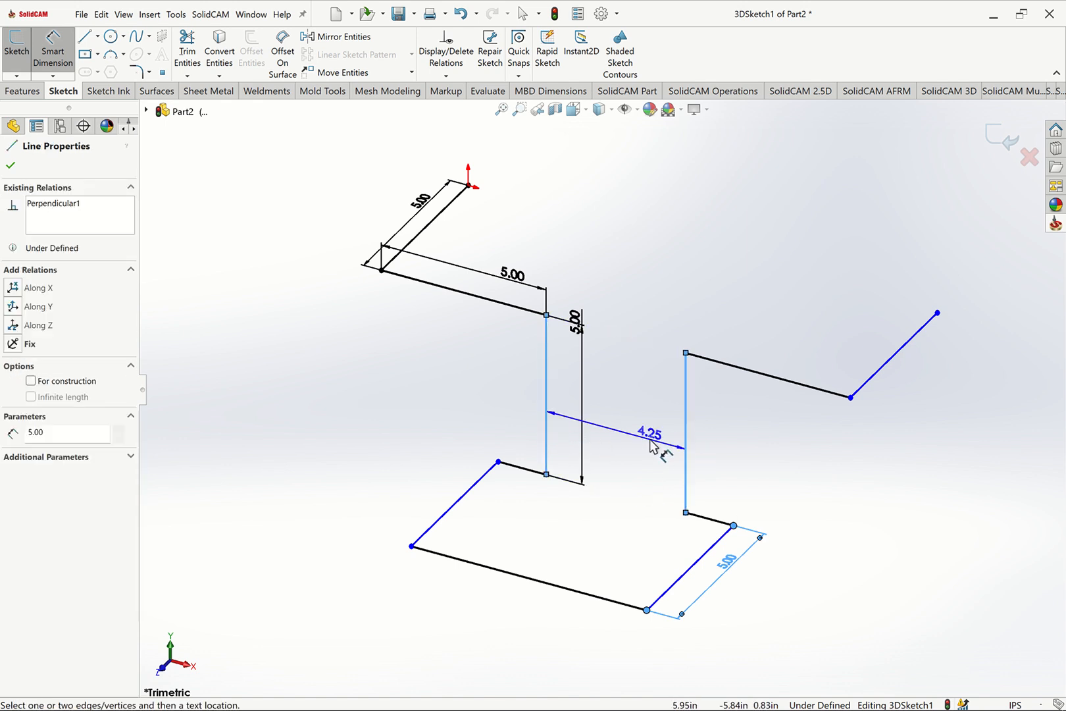
pyautogui.click(651, 446)
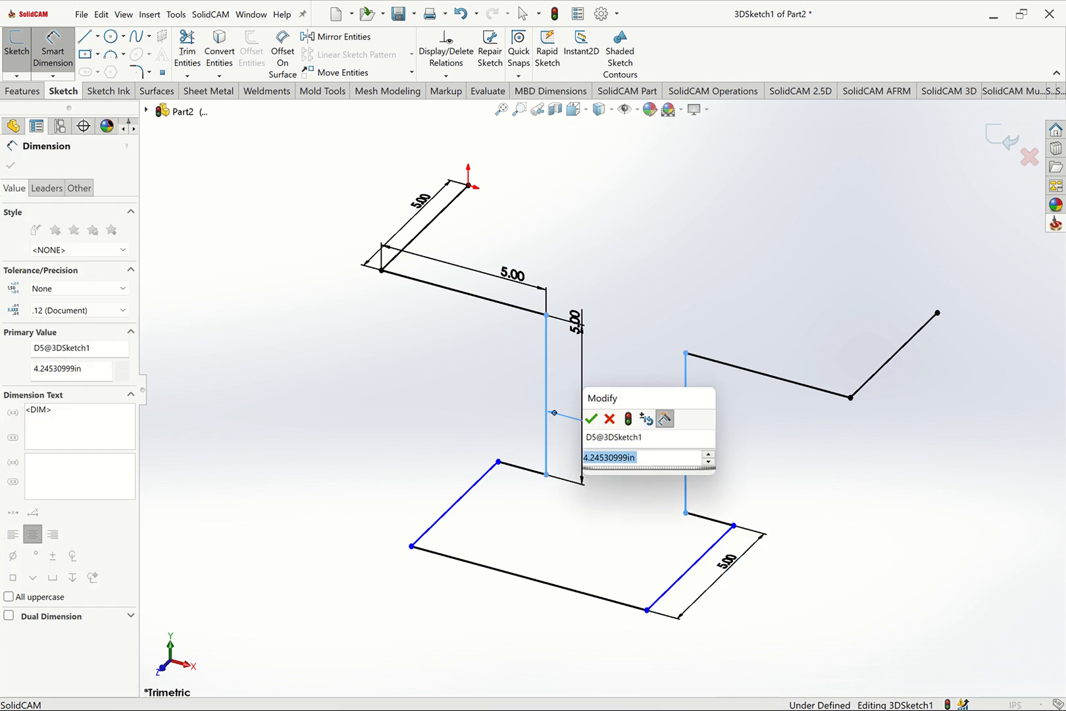
pyautogui.write('5')
pyautogui.press('Return')
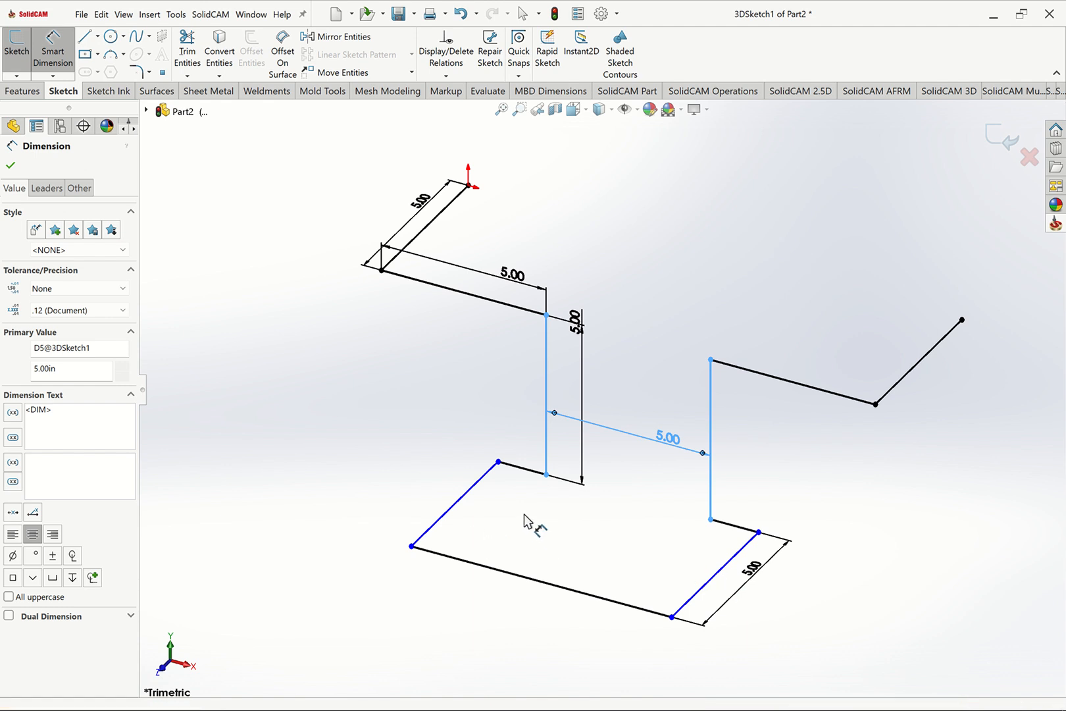
pyautogui.press('Escape')
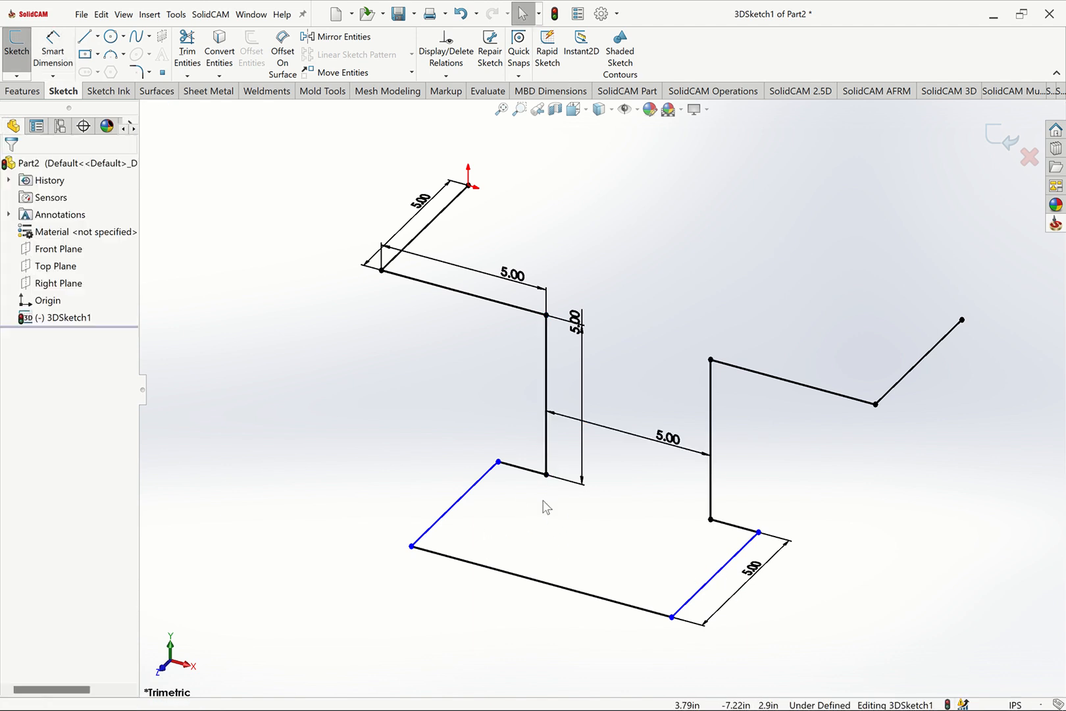
# Check the relations of the origin-side lower Z-direction segment, and dimension the adjoining short lower X-direction segment to 3 in.
pyautogui.click(488, 471)
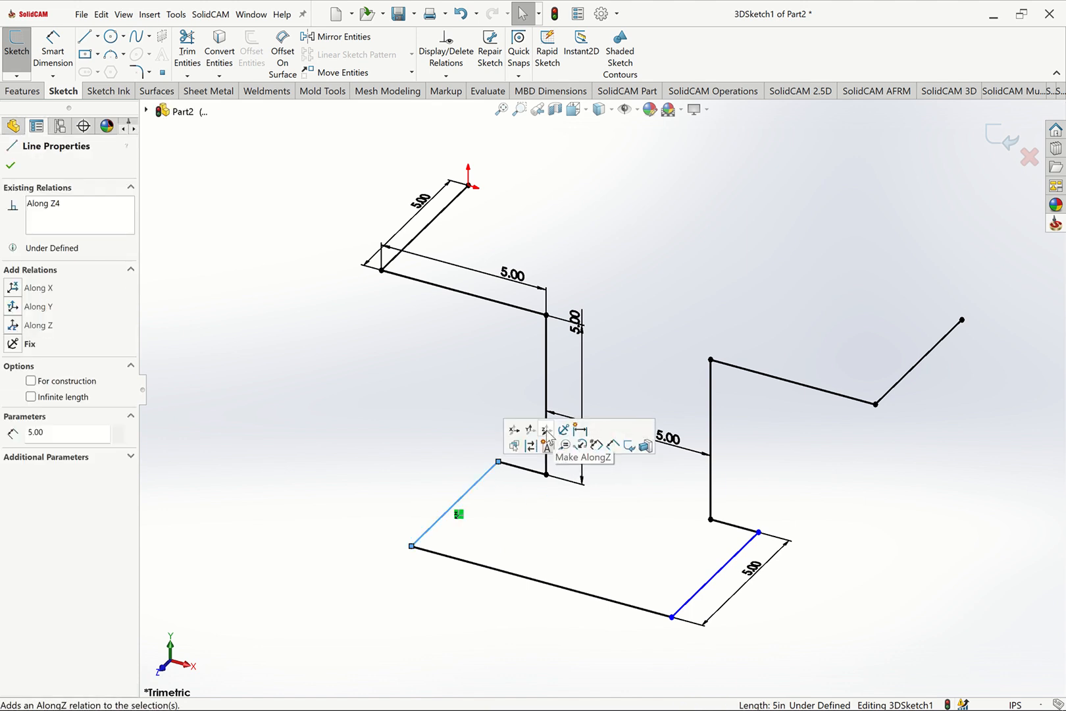
pyautogui.click(422, 418)
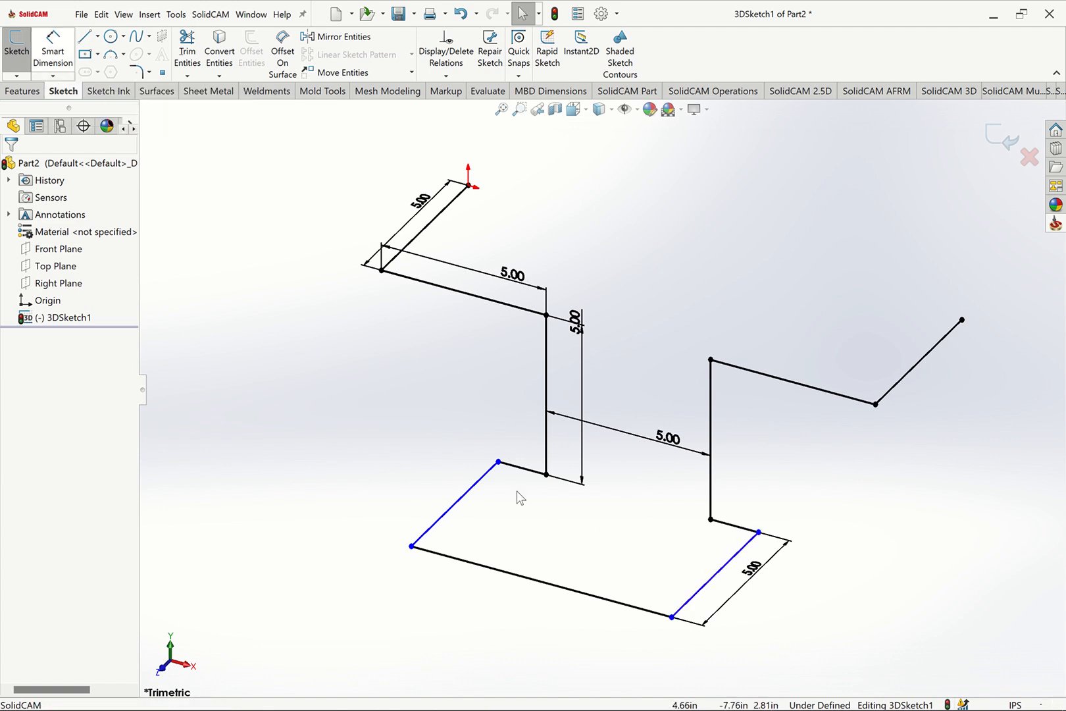
pyautogui.click(49, 60)
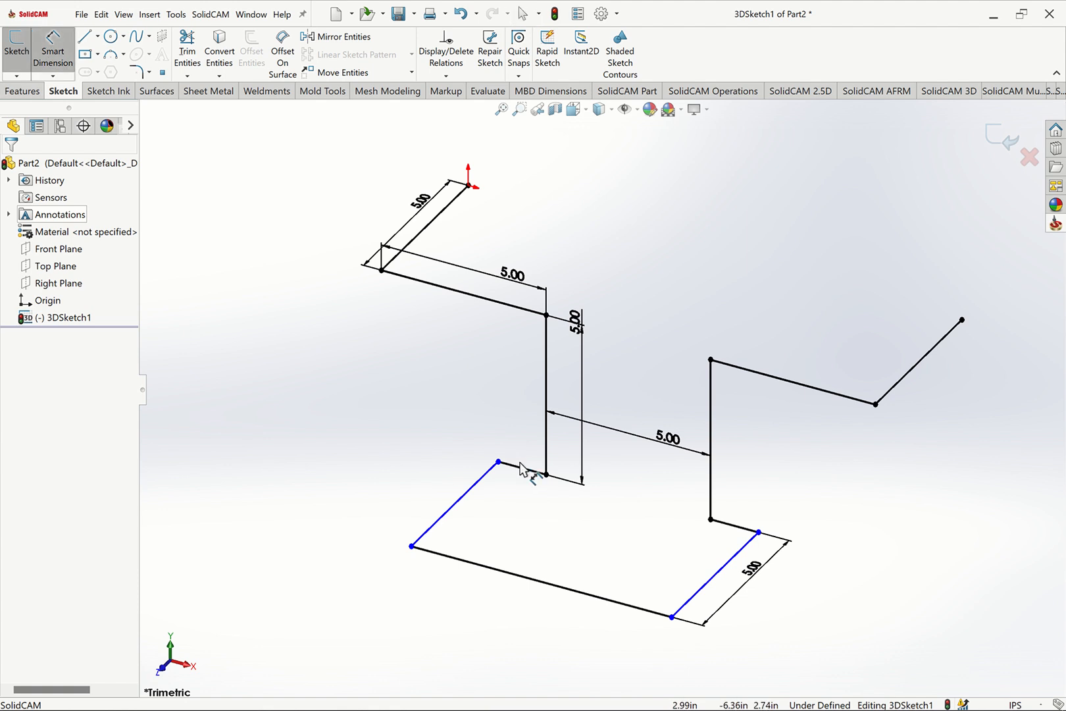
pyautogui.click(527, 487)
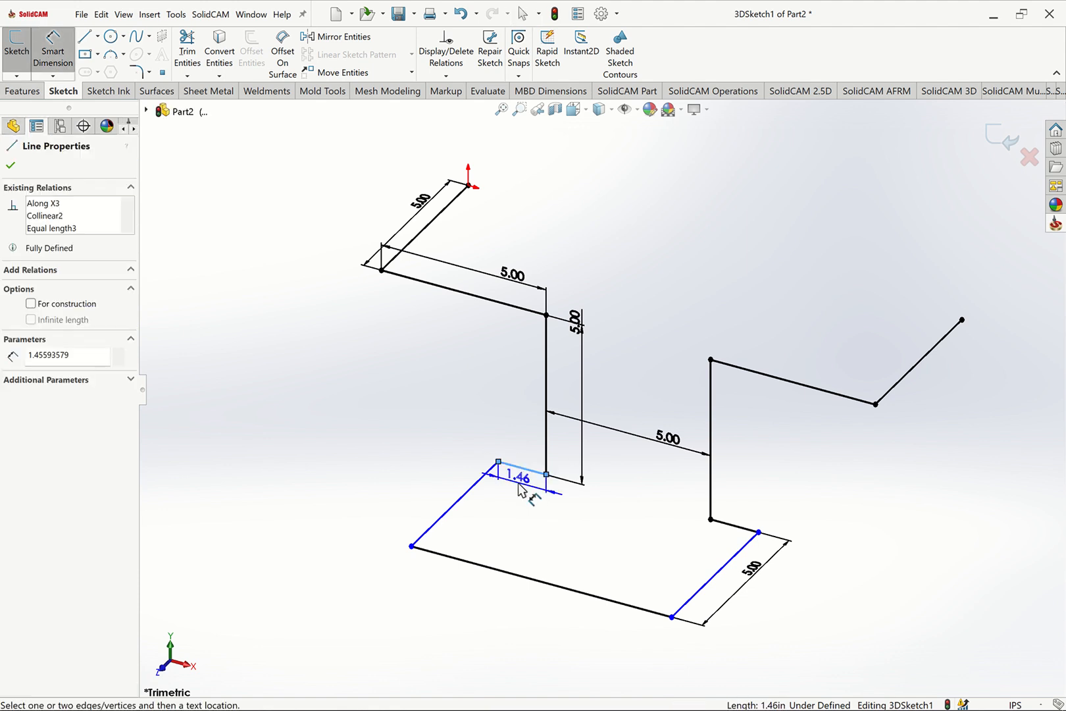
pyautogui.click(520, 487)
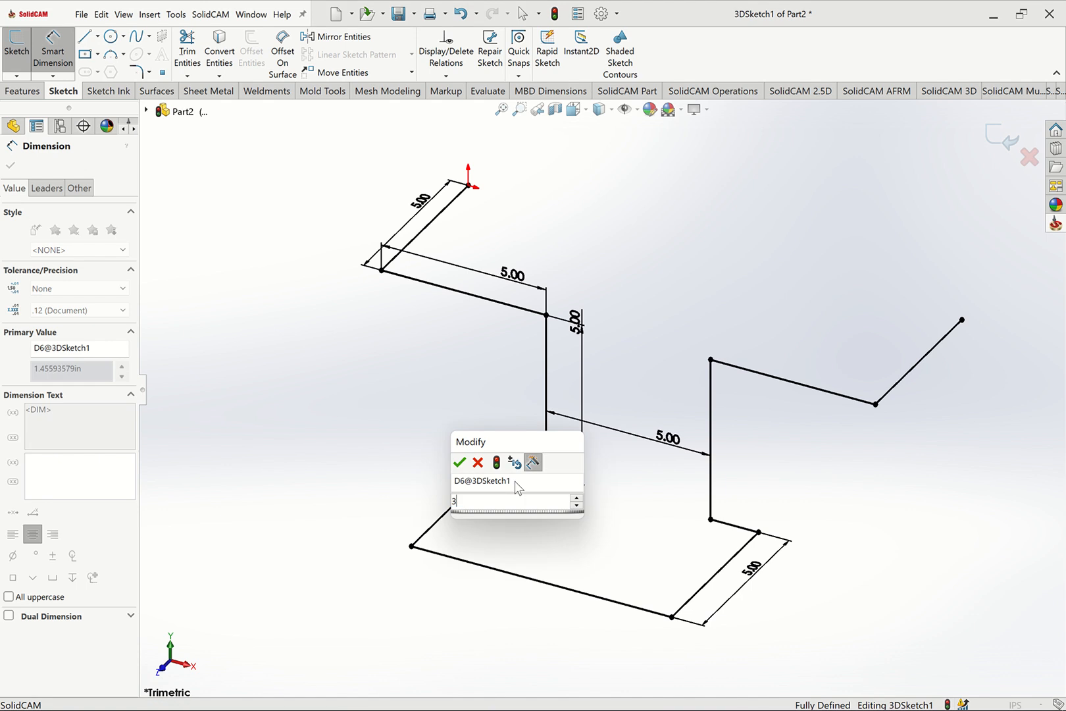
pyautogui.press('Return')
pyautogui.press('Escape')
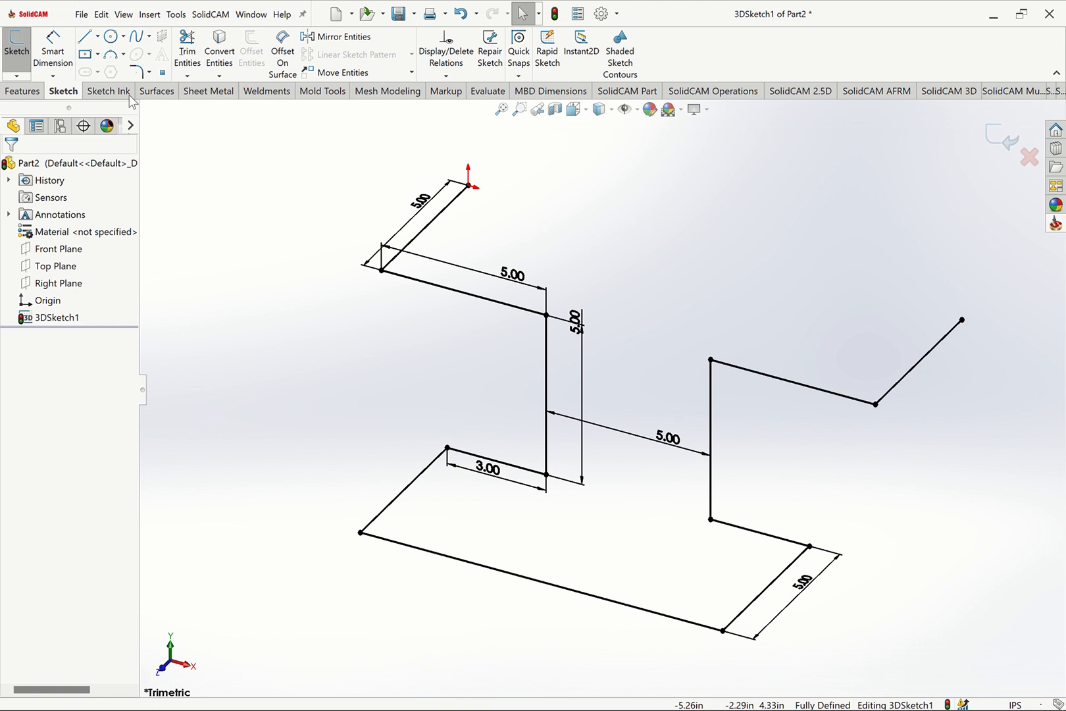
# Start a 1 in sketch fillet and apply it to the corners where both end segments meet the upper X-direction segments.
pyautogui.click(138, 75)
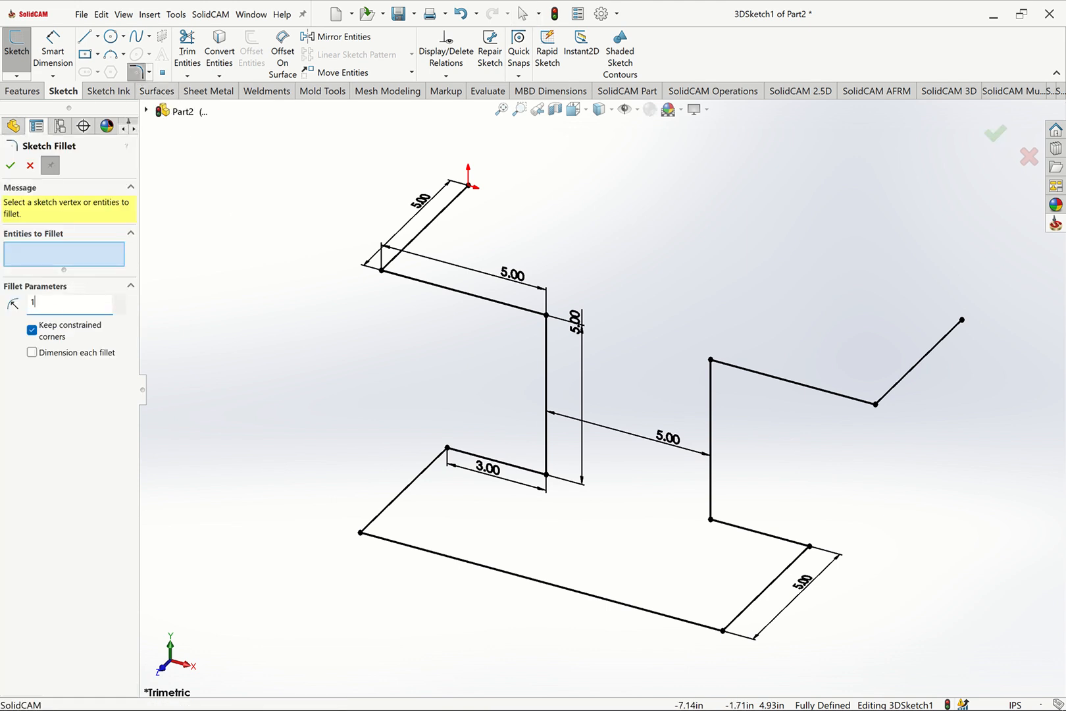
pyautogui.click(383, 269)
pyautogui.click(830, 384)
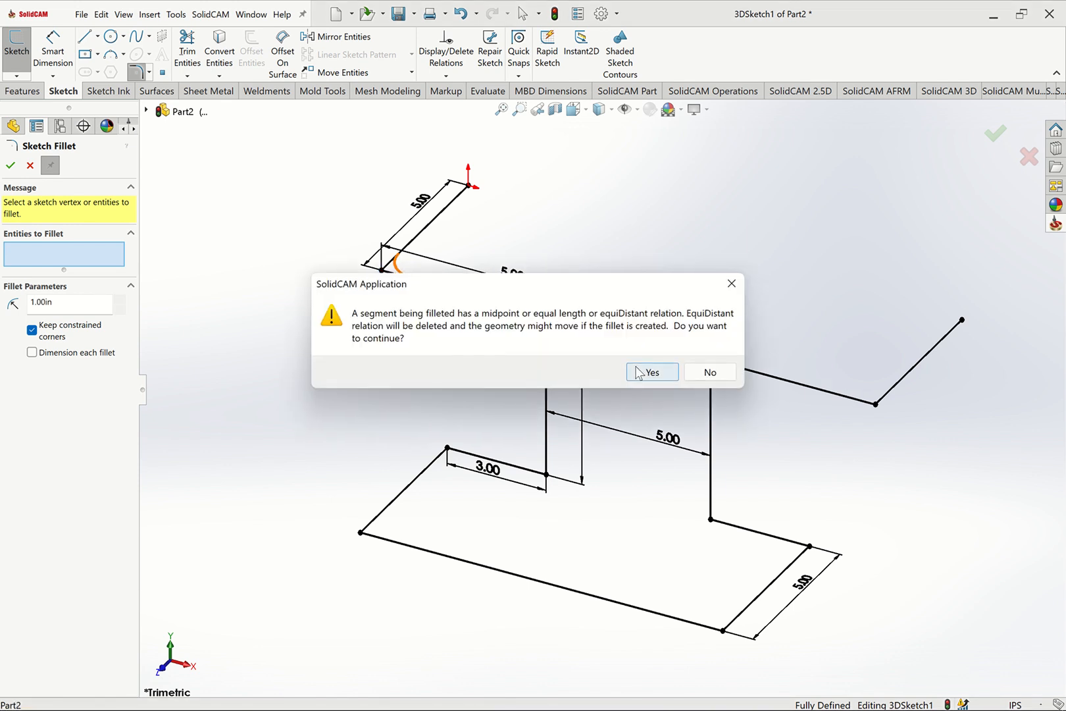
pyautogui.click(637, 372)
pyautogui.click(875, 405)
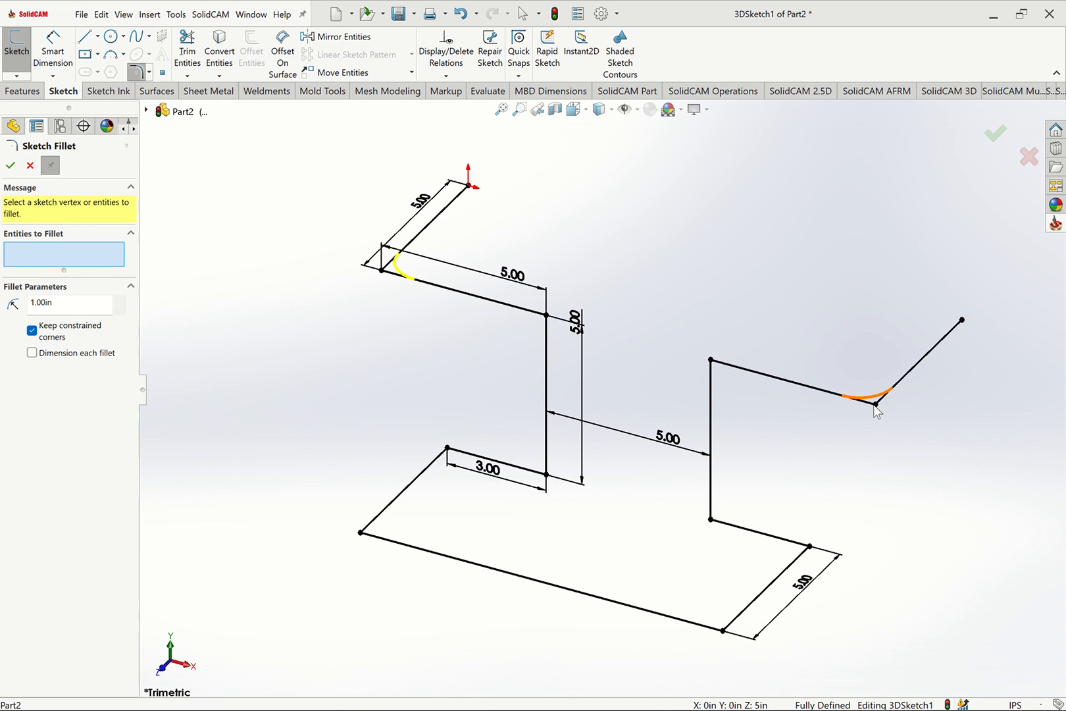
pyautogui.click(658, 372)
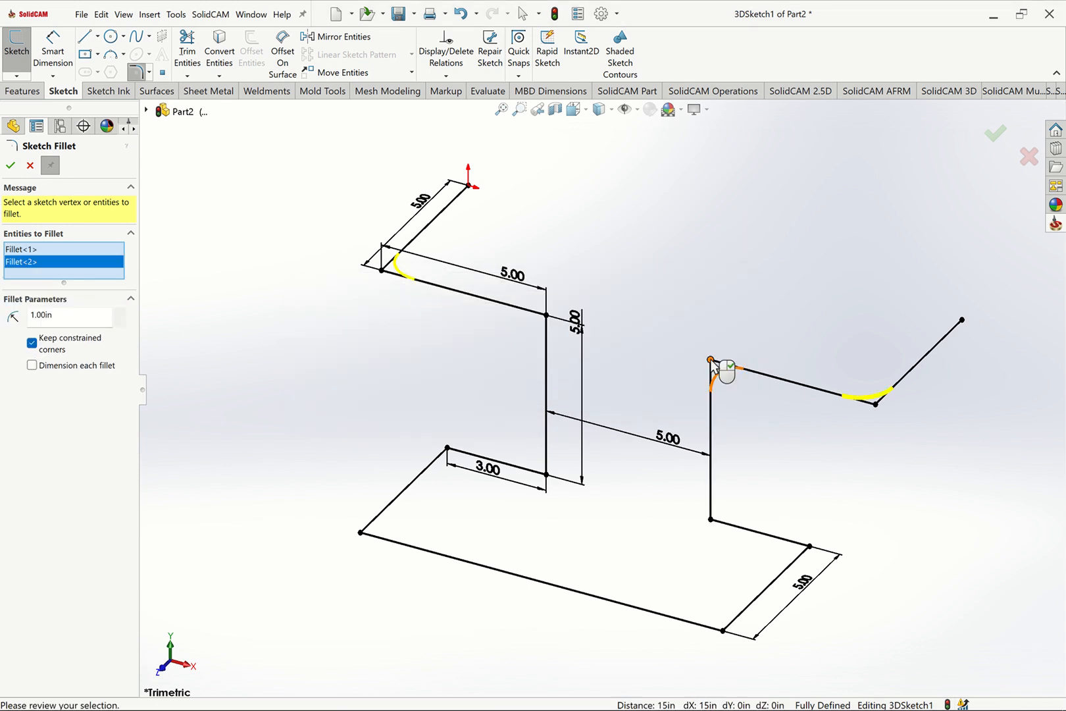
# Add 1 in sketch fillets at the upper corners of both vertical segments, accepting removal of conflicting relations.
pyautogui.click(719, 372)
pyautogui.click(647, 371)
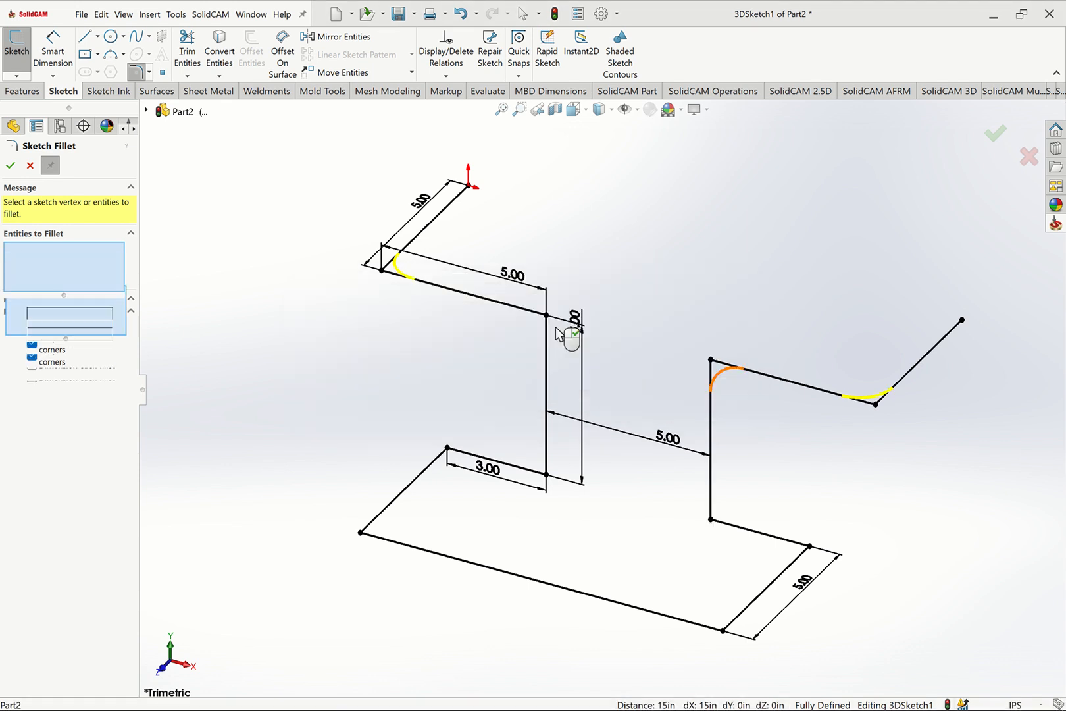
pyautogui.click(547, 316)
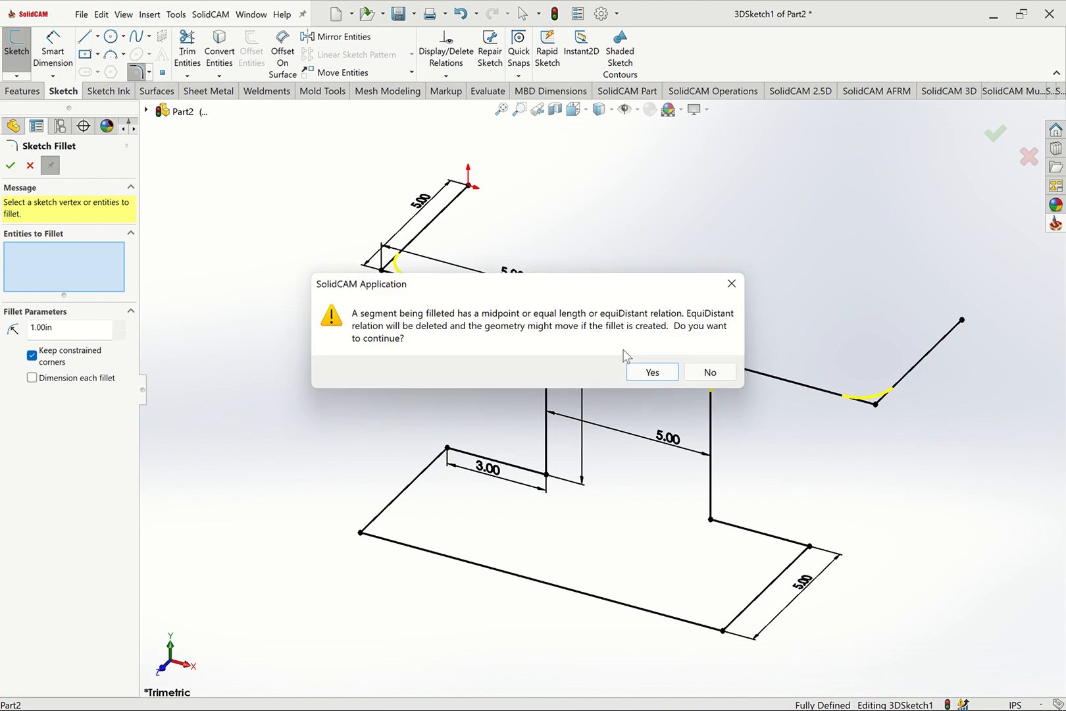
pyautogui.click(647, 372)
# Add 1 in sketch fillets at the lower corners of both vertical segments, accepting removal of conflicting relations.
pyautogui.click(546, 475)
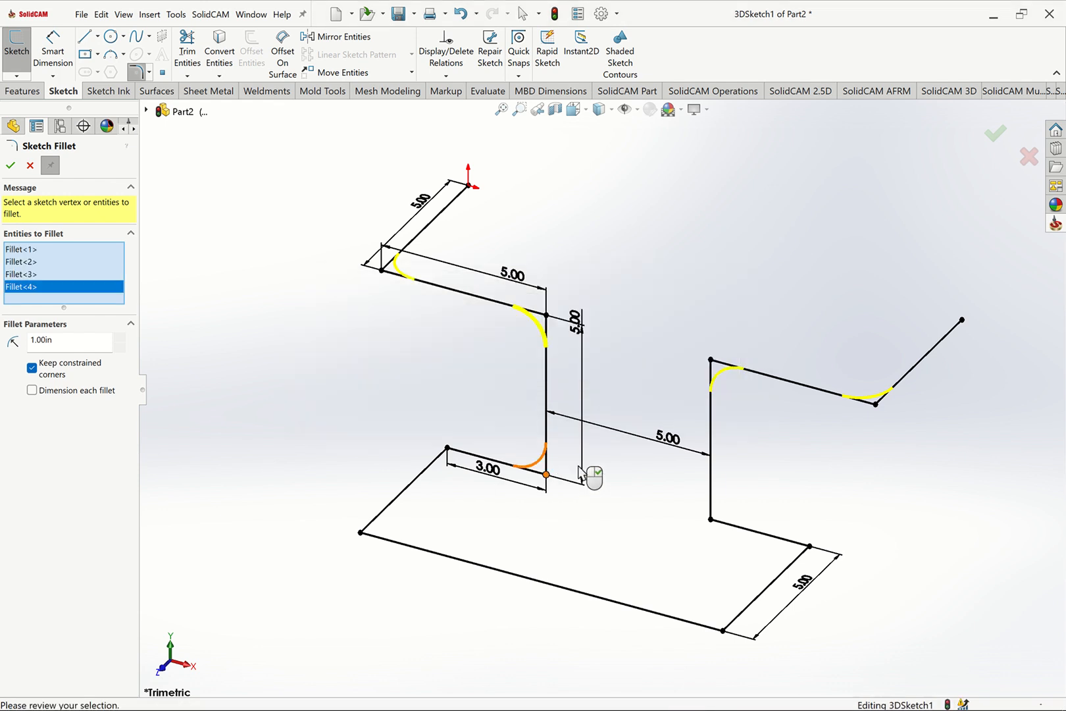
pyautogui.click(652, 375)
pyautogui.click(711, 519)
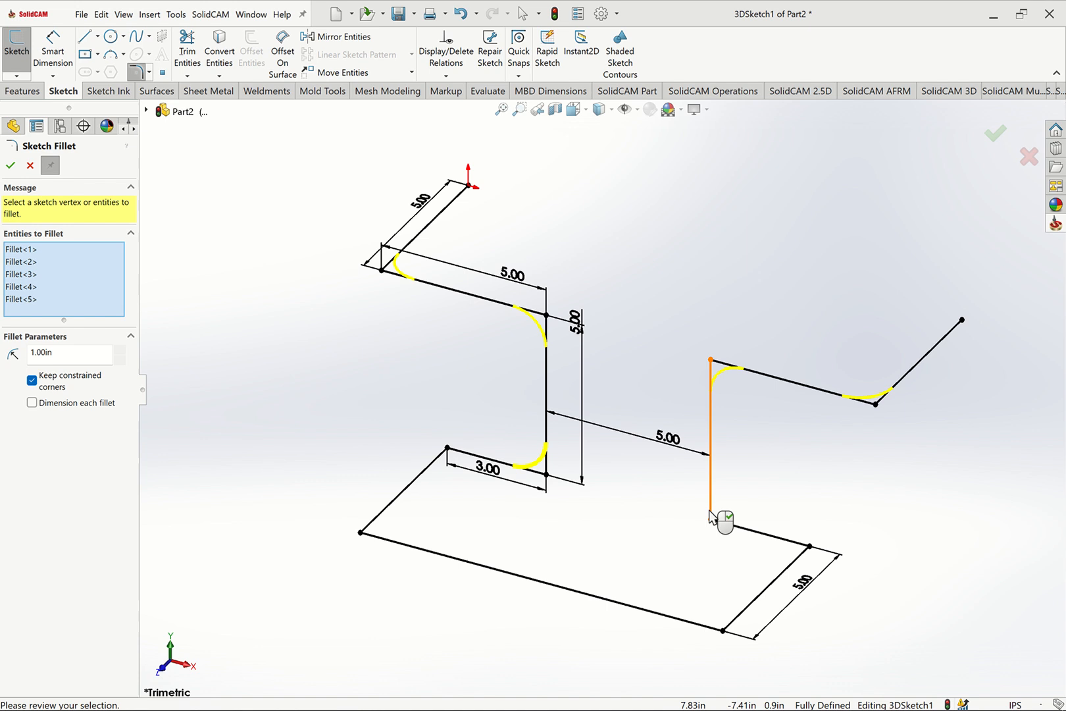
pyautogui.click(717, 524)
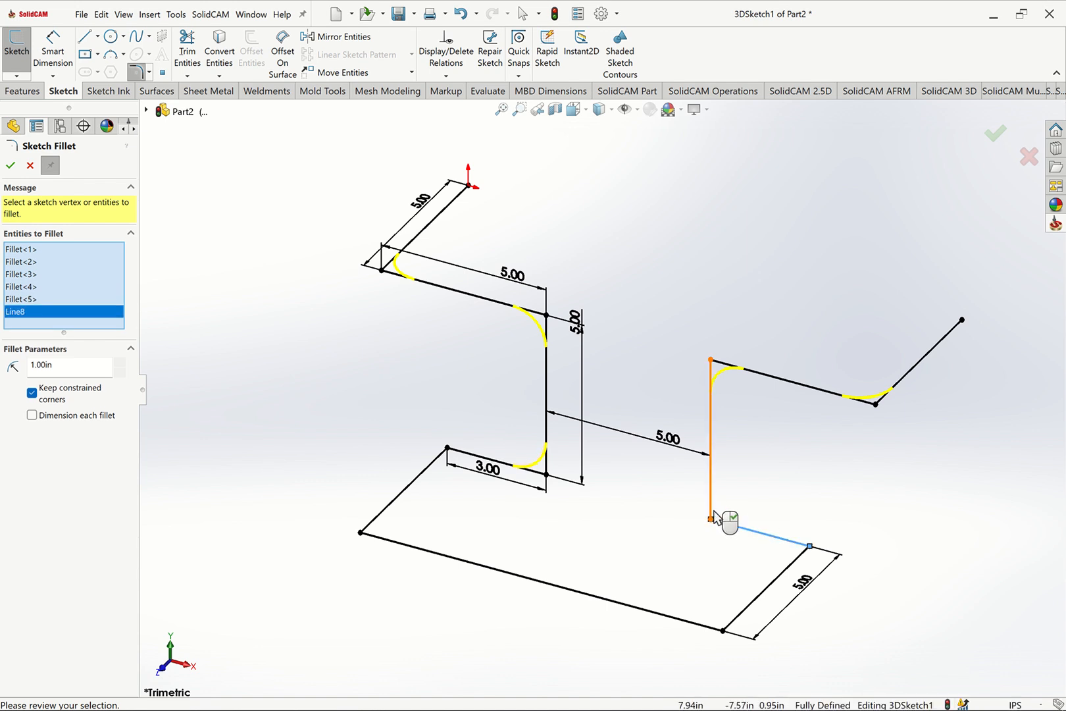
pyautogui.click(743, 519)
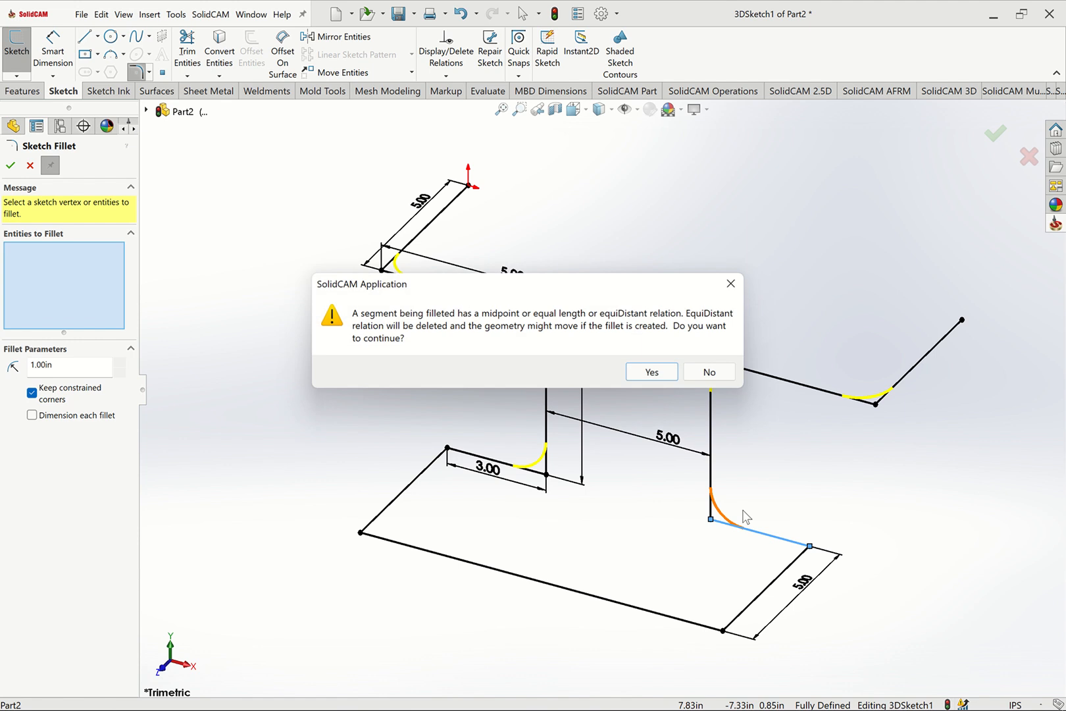
pyautogui.click(655, 374)
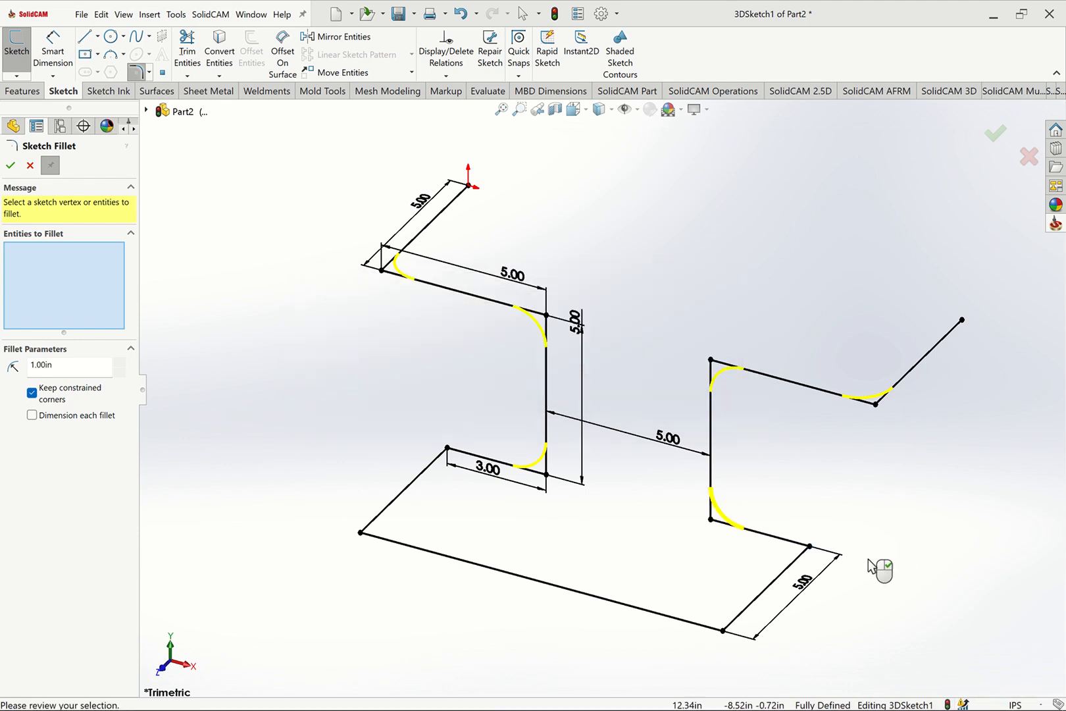
# Add 1 in sketch fillets at the four remaining corners of the lower path, then apply all the fillets and close the command.
pyautogui.click(810, 545)
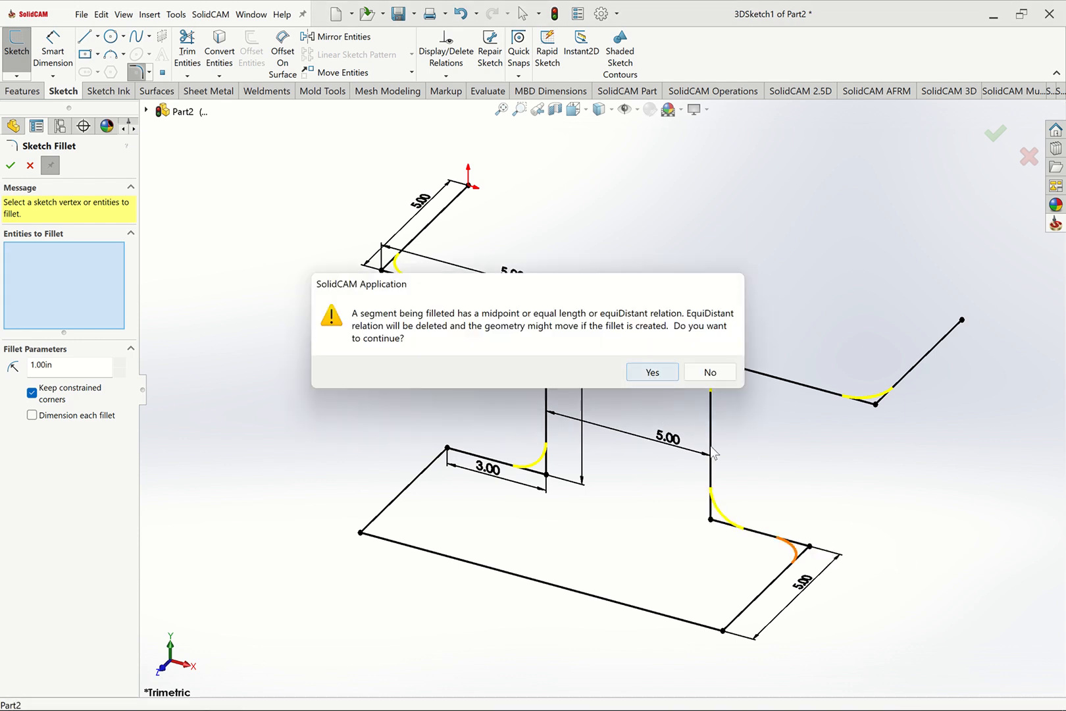
pyautogui.click(653, 377)
pyautogui.click(722, 630)
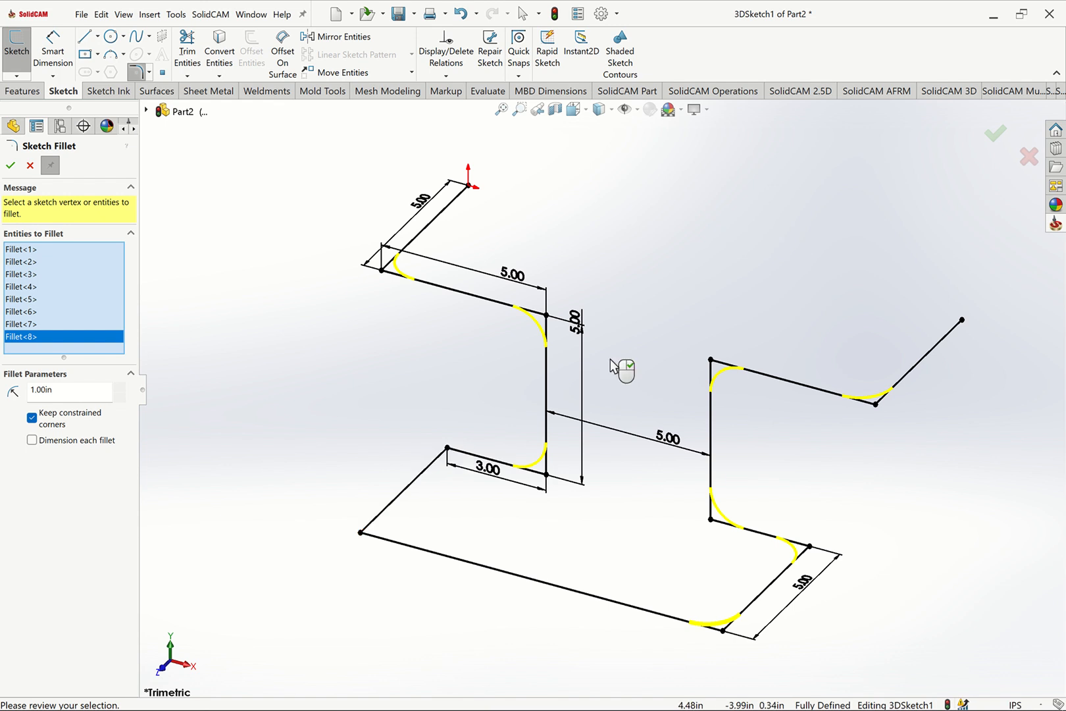
pyautogui.click(361, 533)
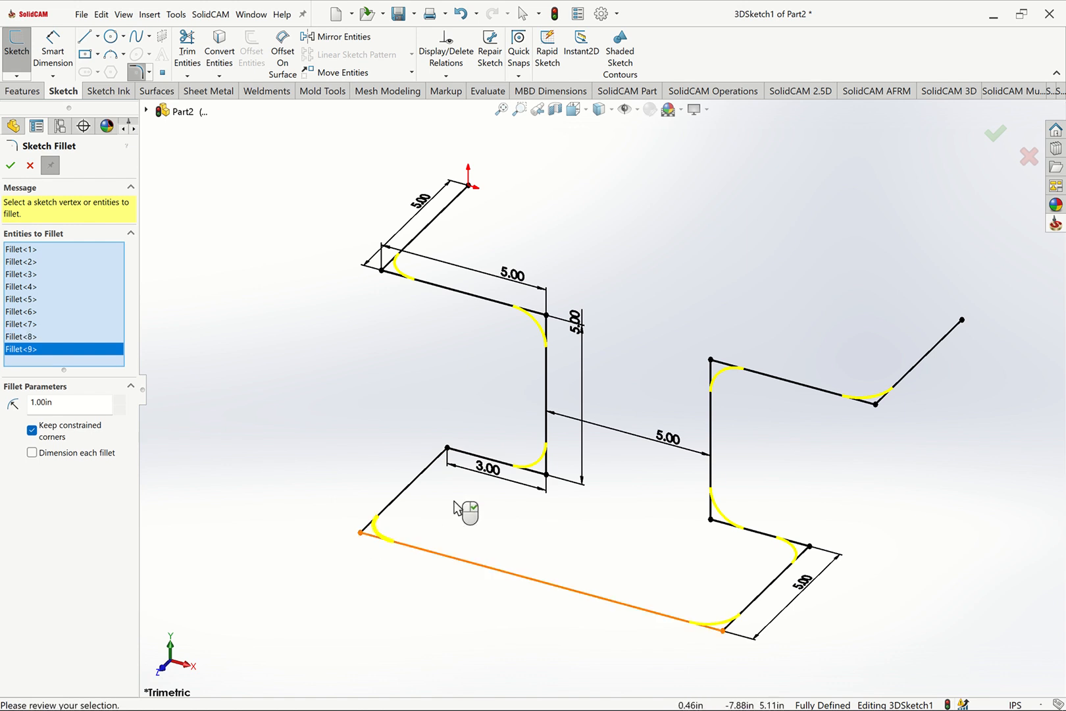
pyautogui.click(448, 448)
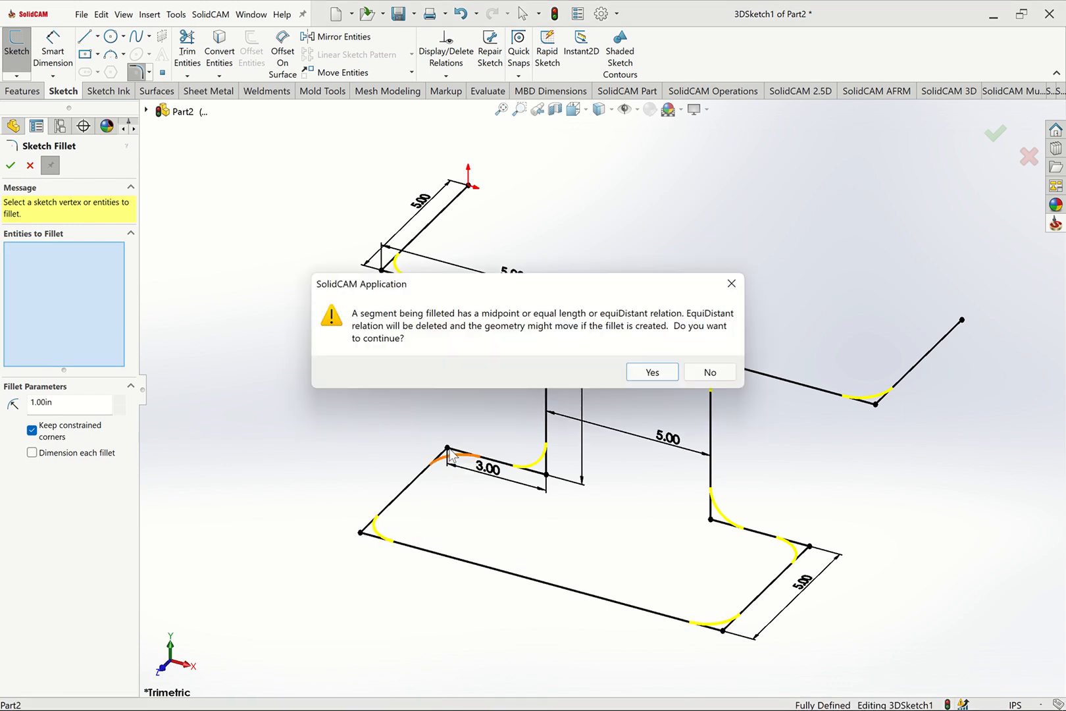
pyautogui.click(643, 374)
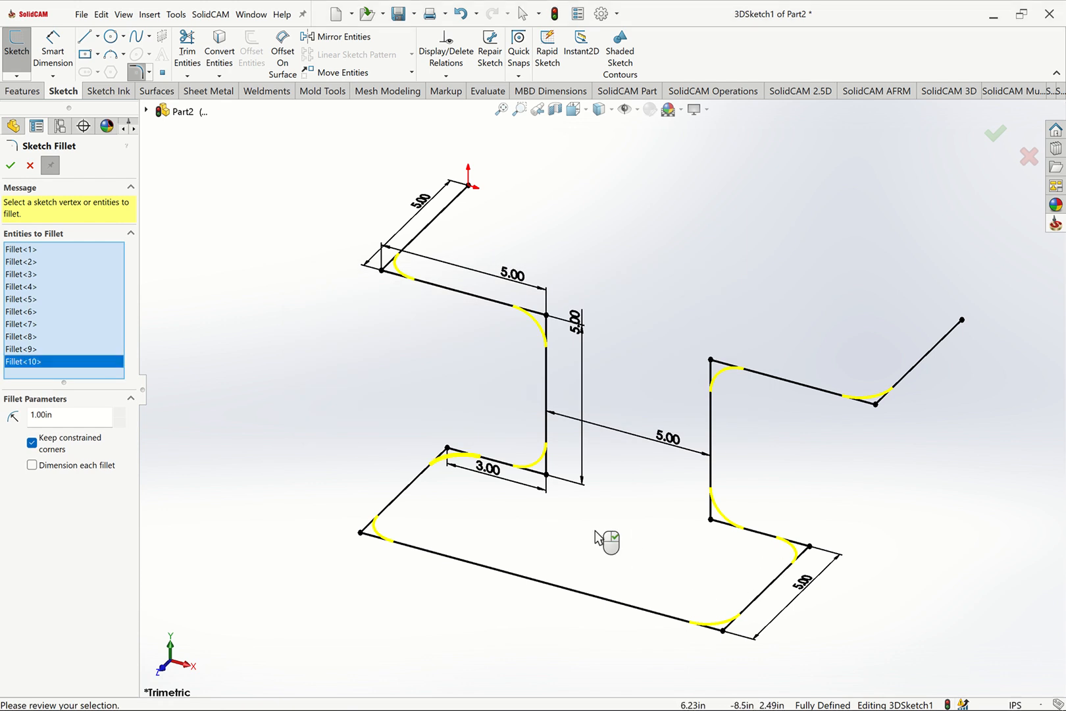
pyautogui.click(9, 167)
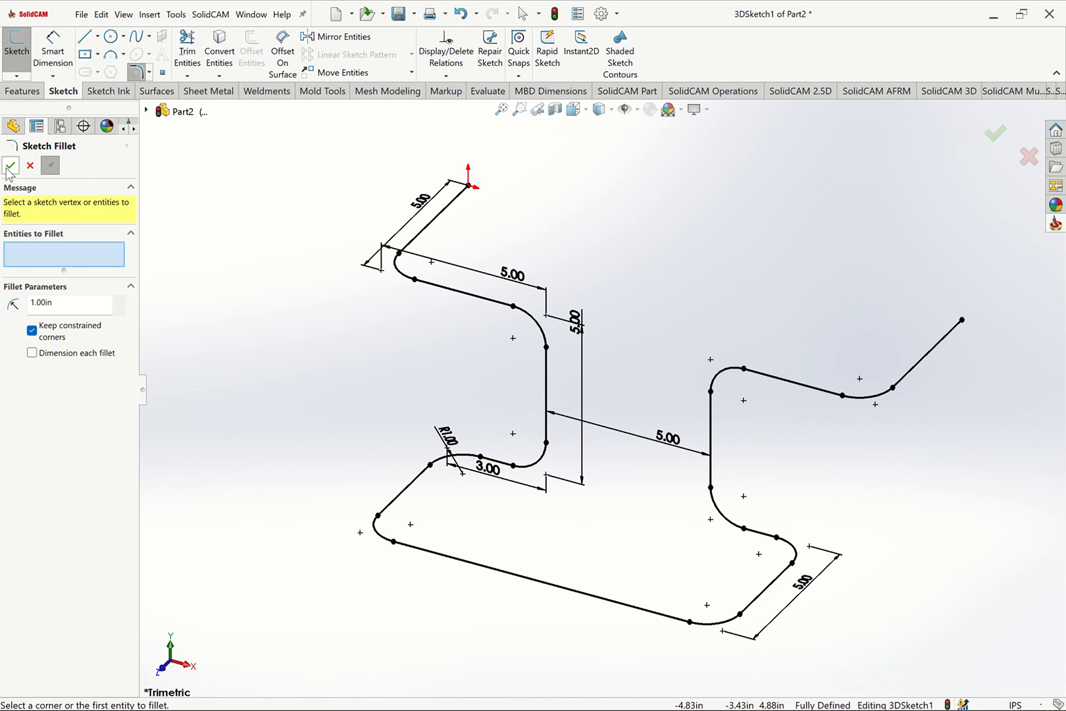
pyautogui.click(10, 168)
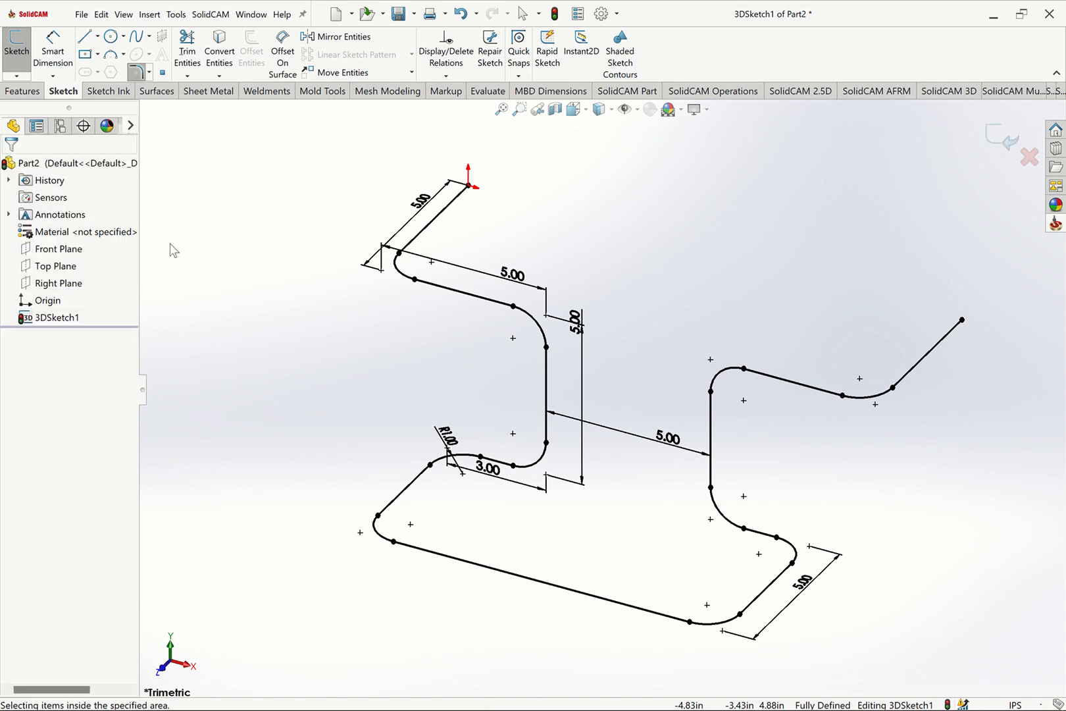
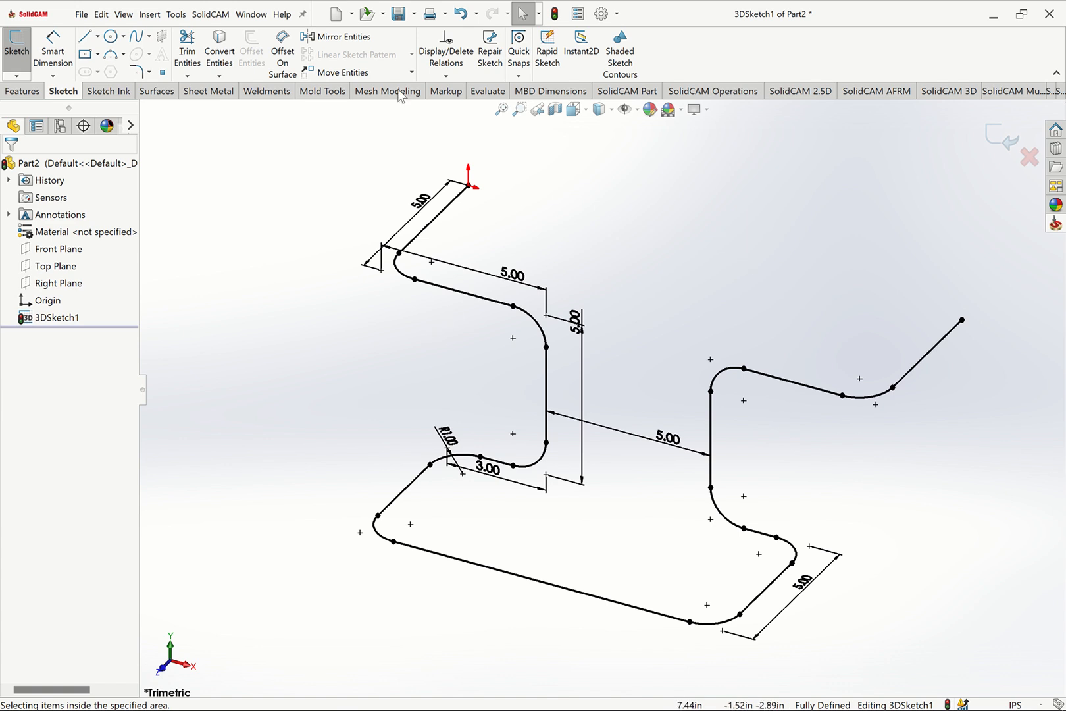
# Exit the 3D sketch and join the whole filleted path into a composite curve.
pyautogui.scroll(2, 602, 387)
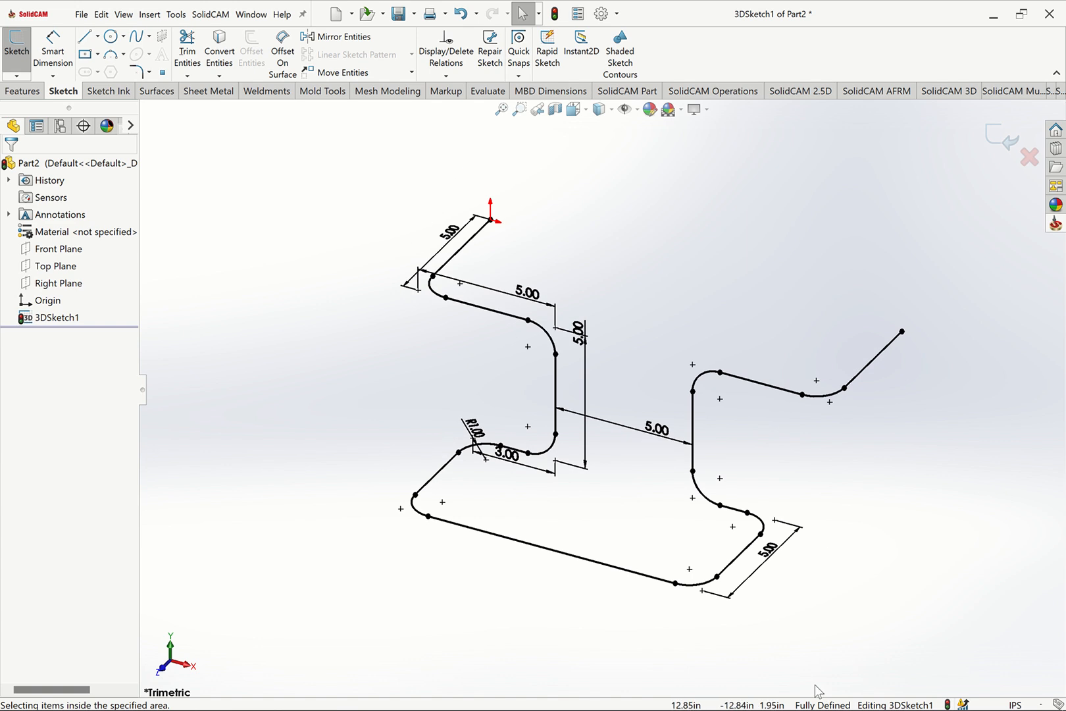
pyautogui.scroll(-1, 656, 501)
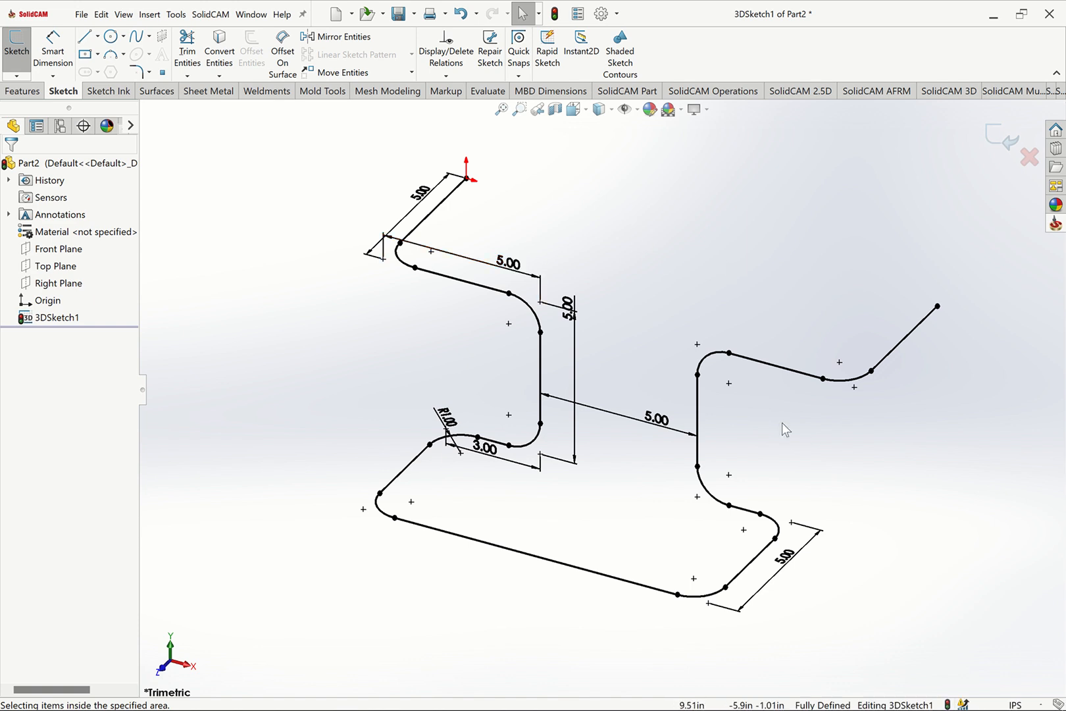
pyautogui.click(985, 147)
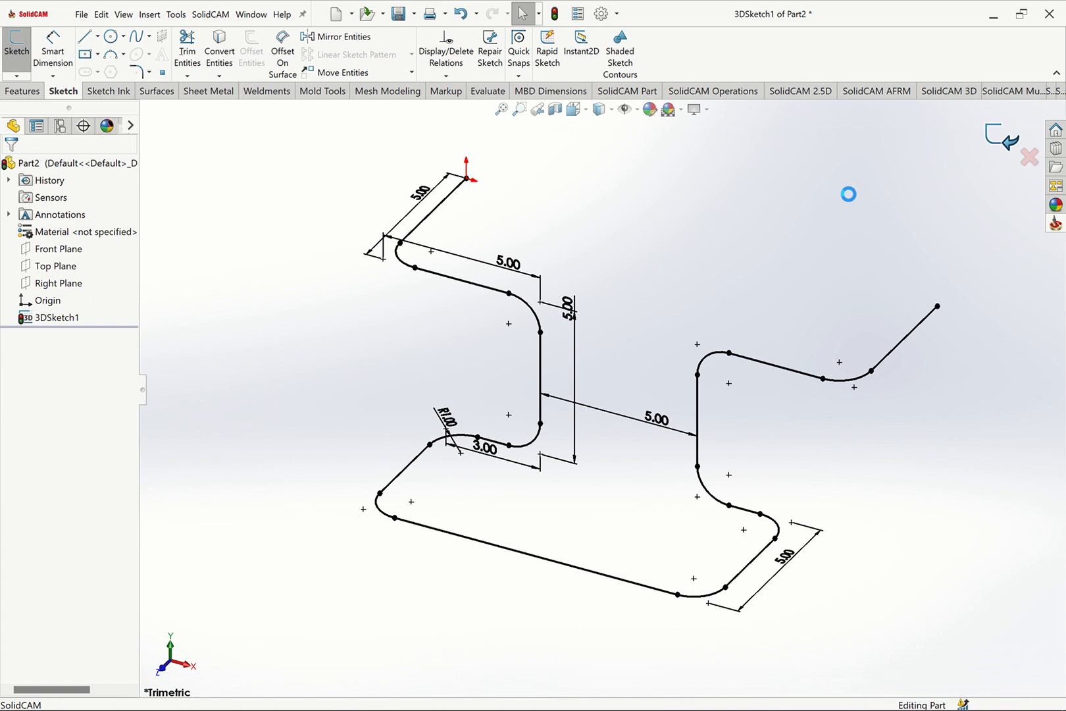
pyautogui.click(22, 91)
pyautogui.click(575, 71)
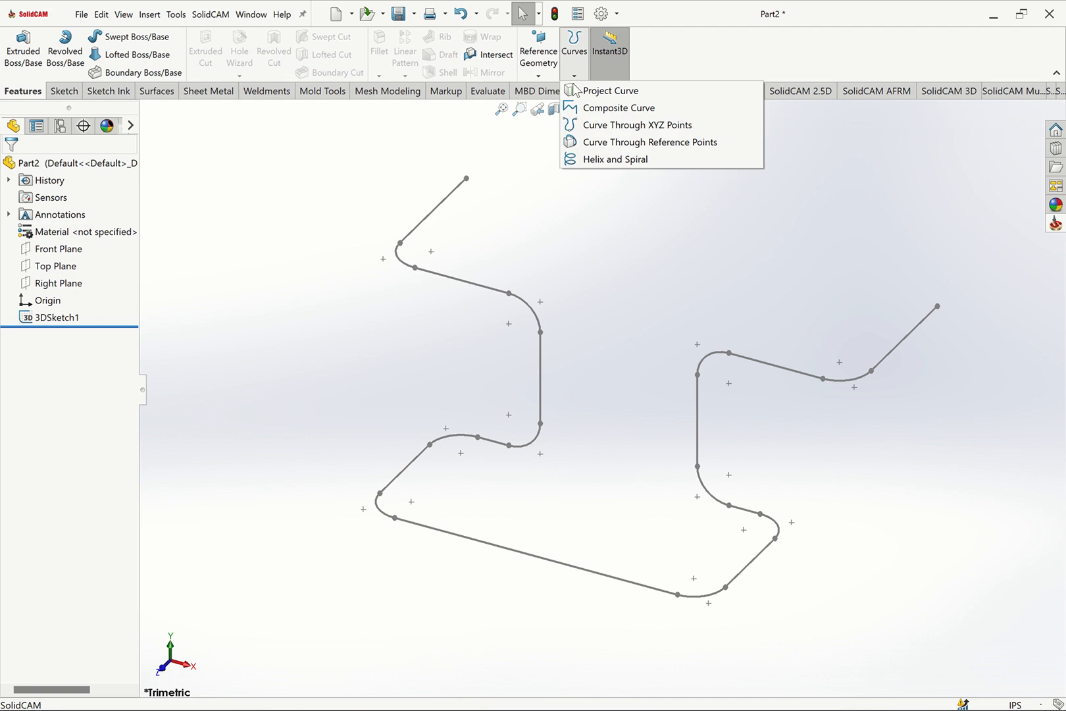
pyautogui.click(591, 108)
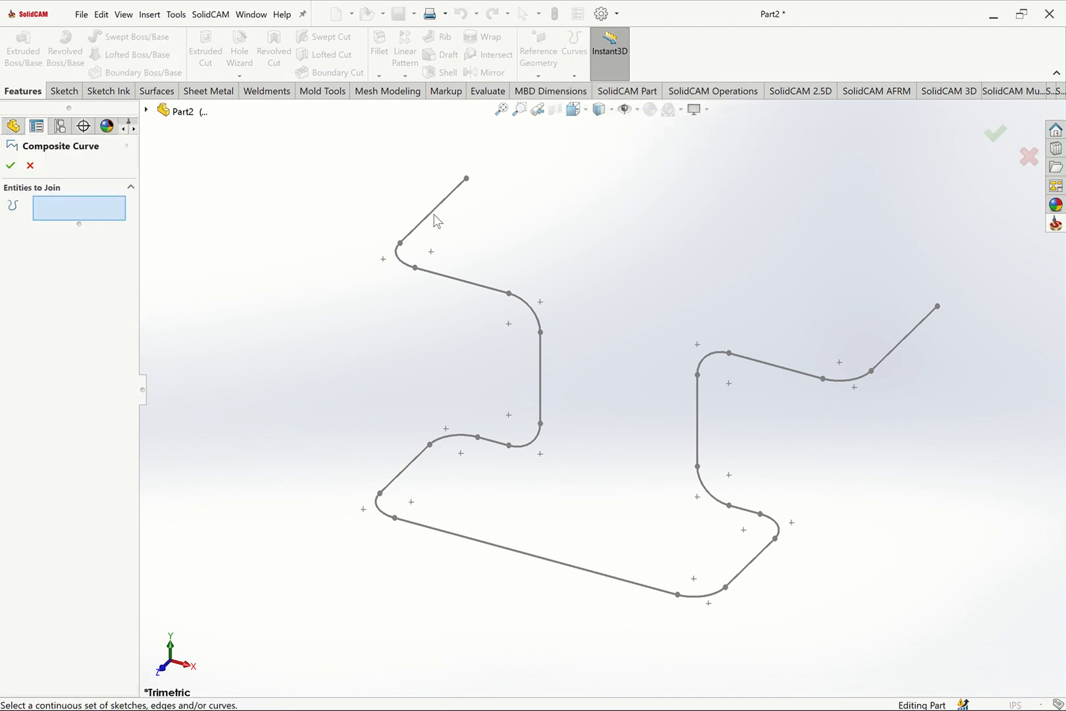
pyautogui.click(436, 210)
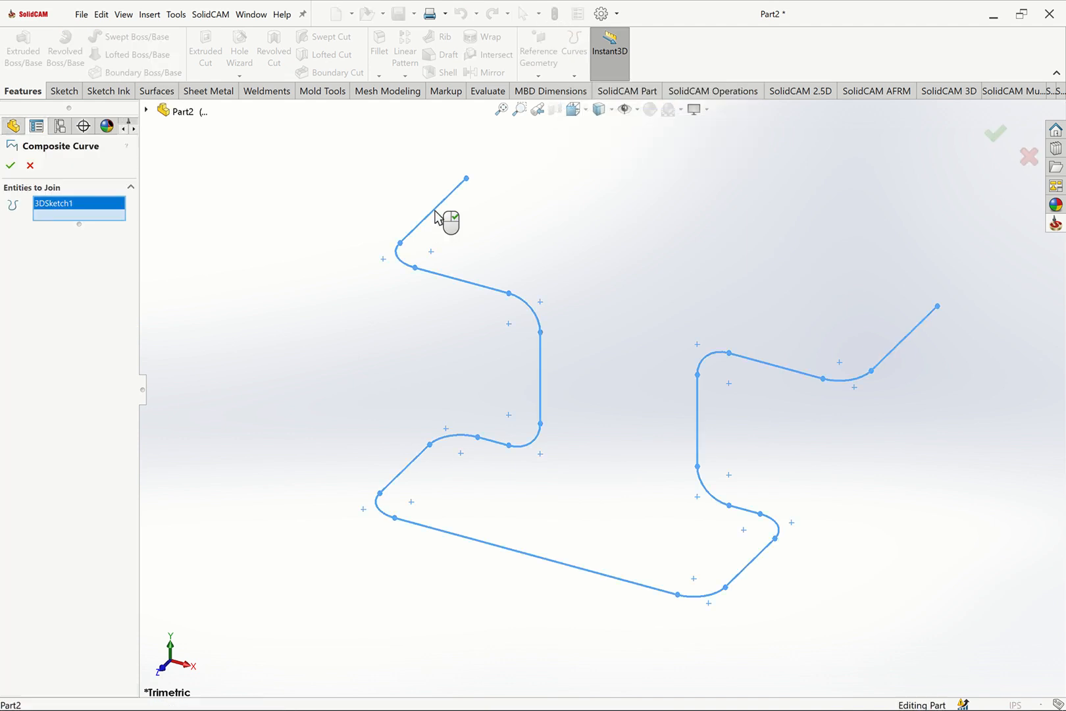
pyautogui.click(10, 165)
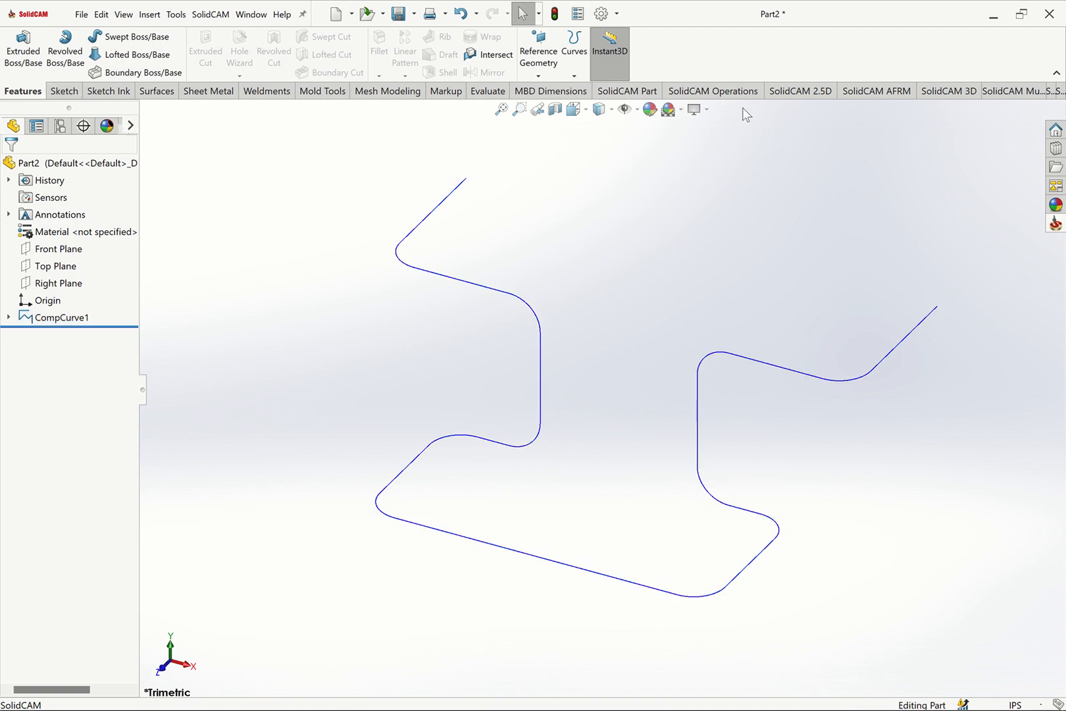
# Create a reference plane perpendicular to the composite curve's first segment and coincident with its endpoint at the origin.
pyautogui.click(538, 73)
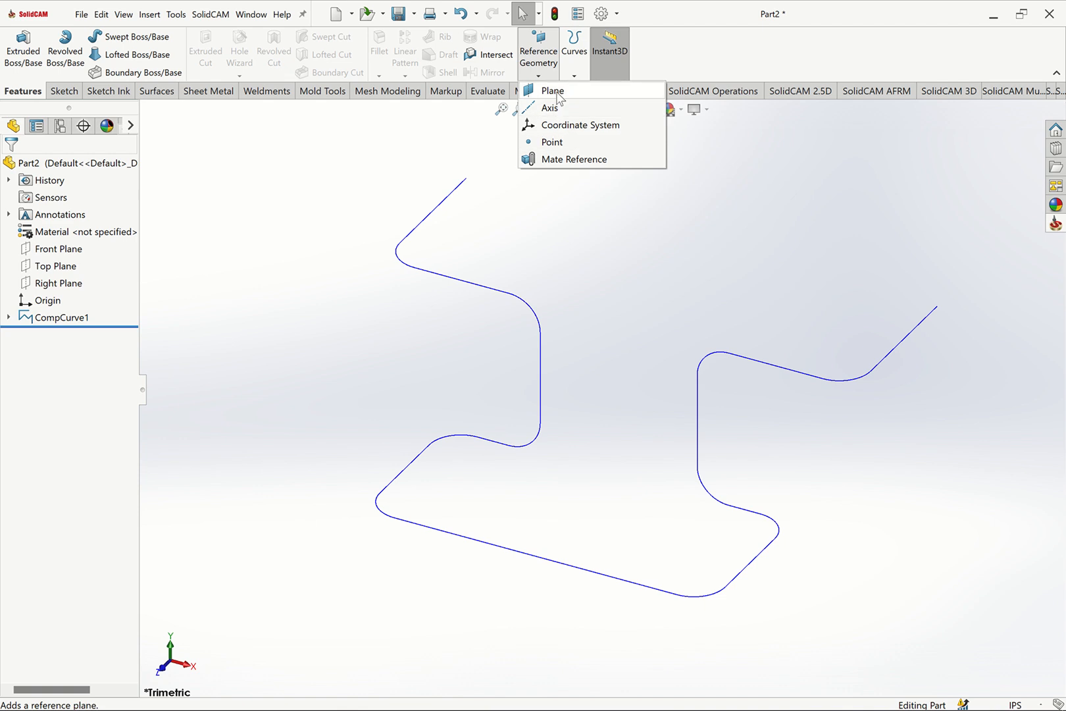
pyautogui.click(559, 94)
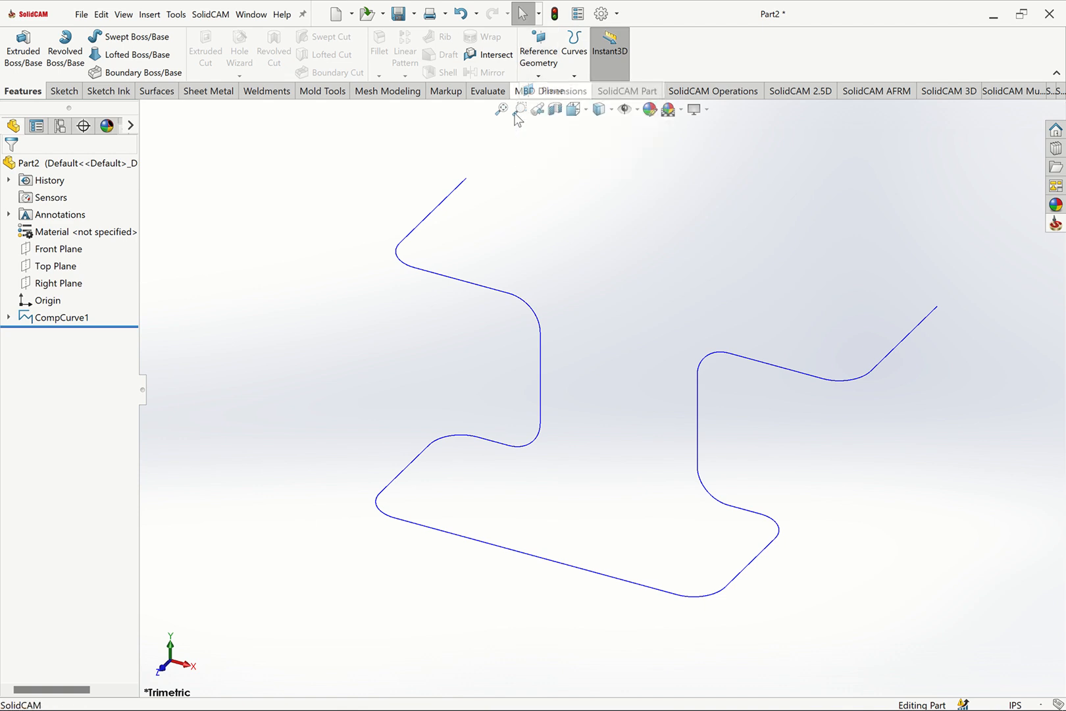
pyautogui.click(457, 191)
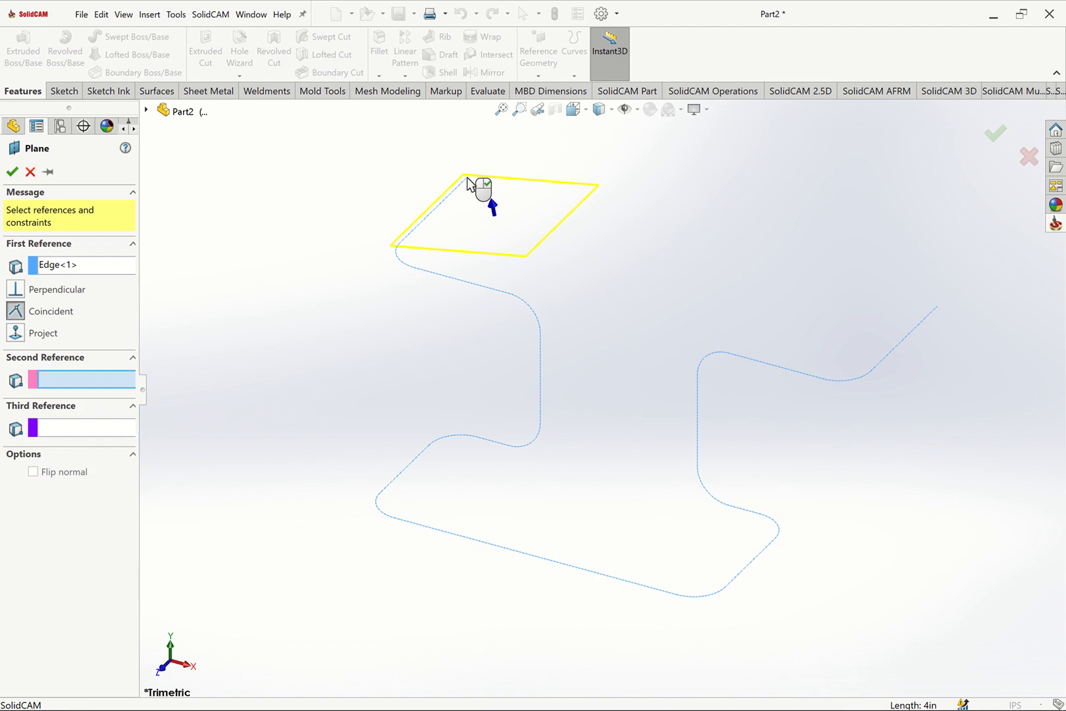
pyautogui.click(464, 176)
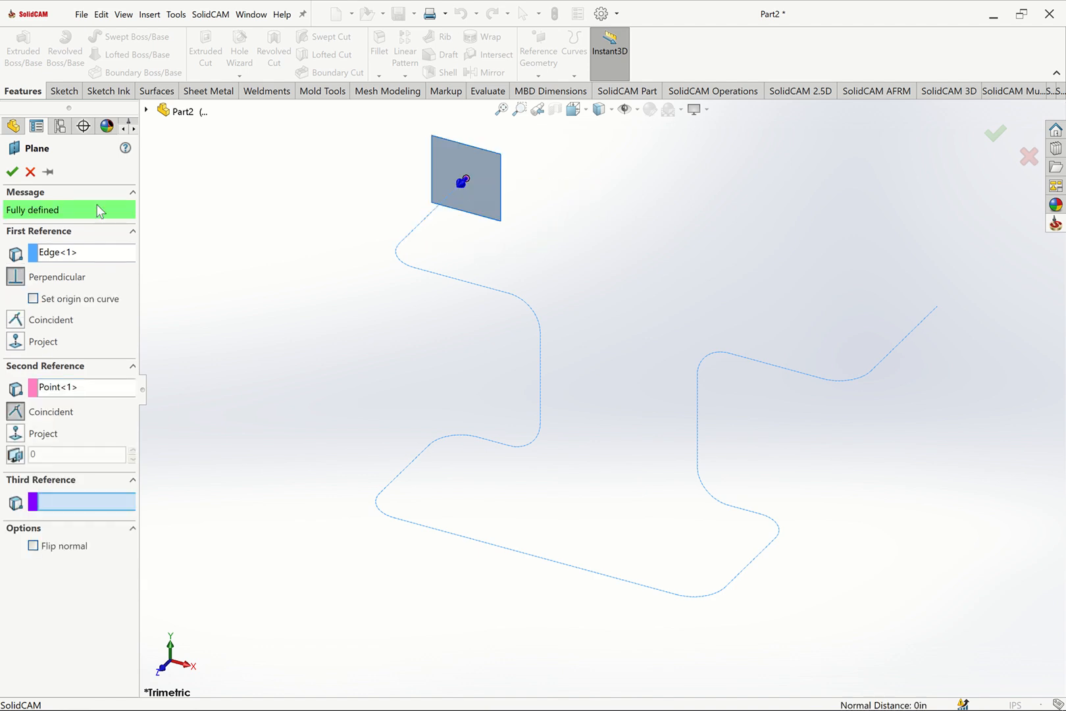
pyautogui.click(12, 171)
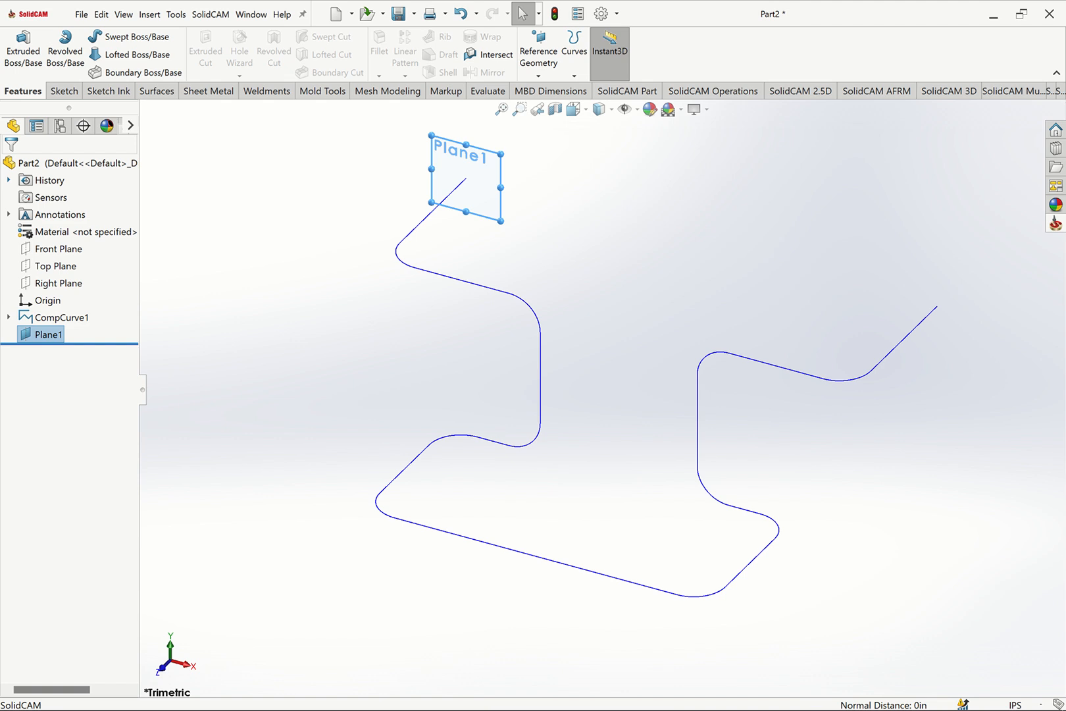
# Start a sketch on the new plane and draw a six-sided polygon about 1.03 in across flats, centred on the origin.
pyautogui.click(66, 91)
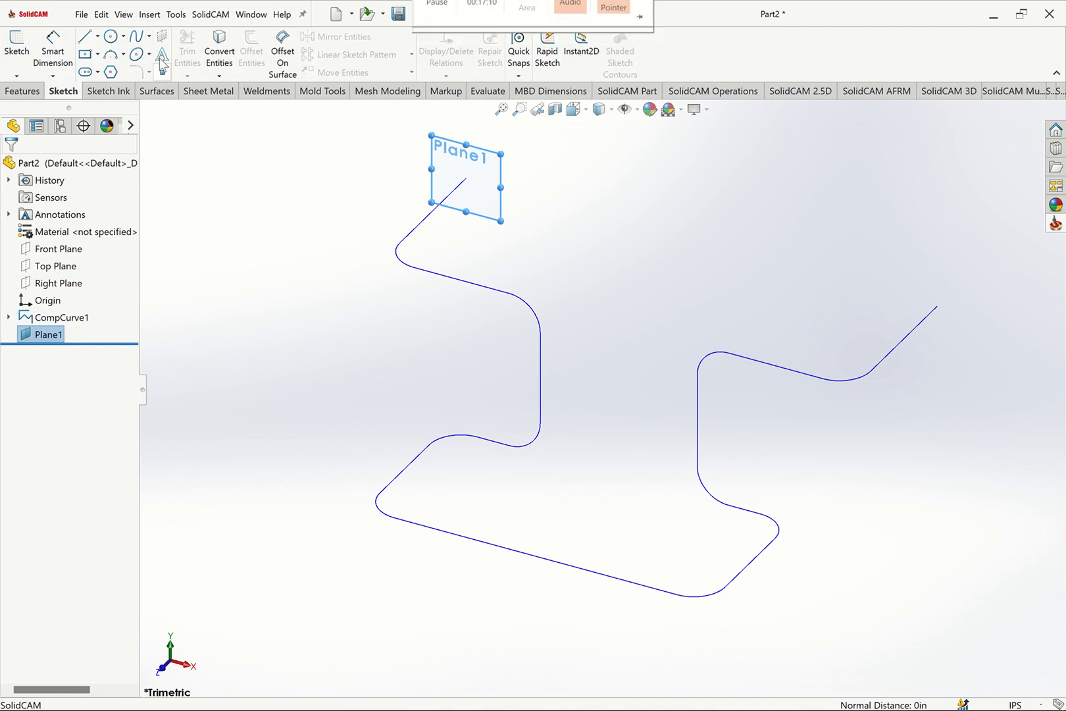
pyautogui.click(446, 174)
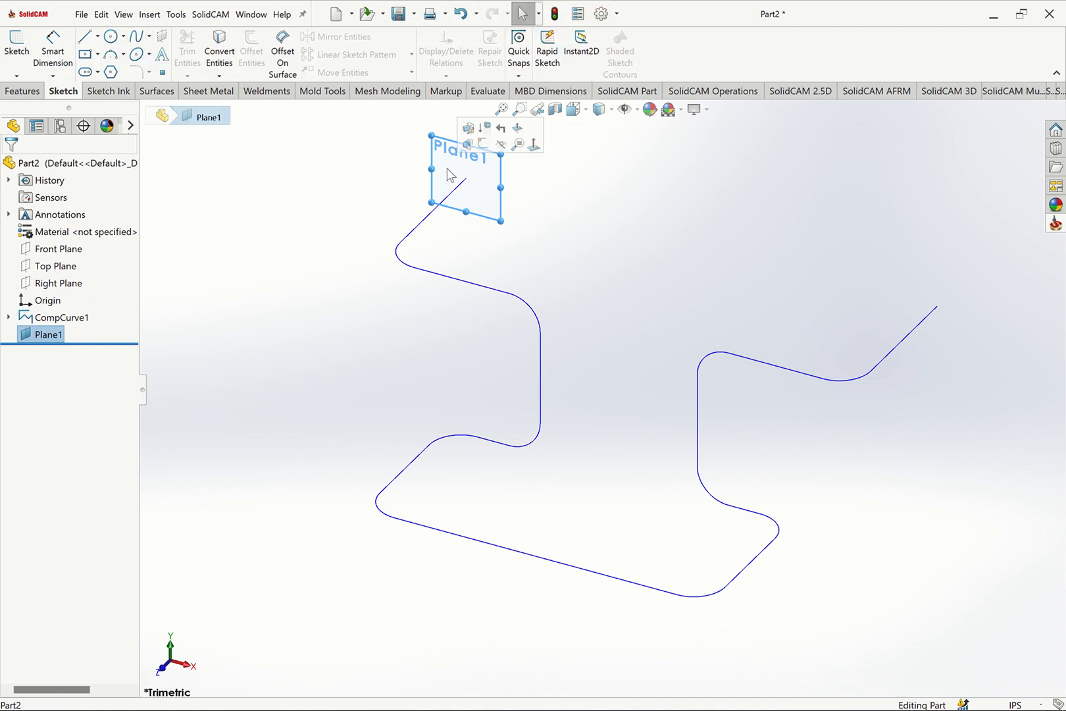
pyautogui.click(486, 146)
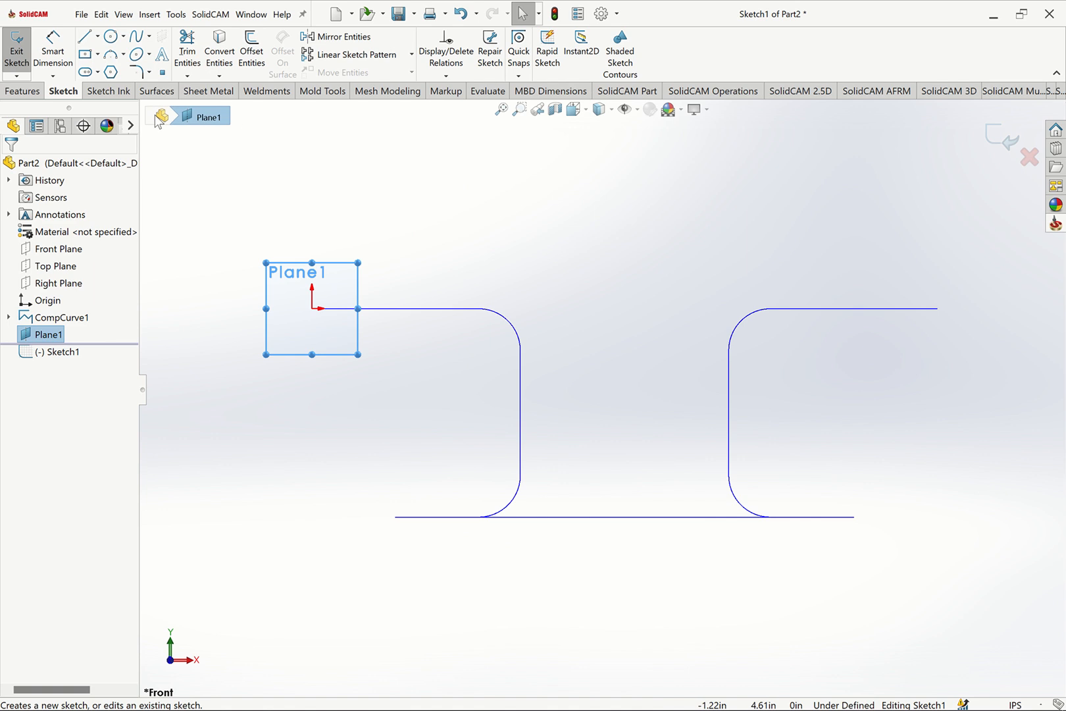
pyautogui.click(313, 308)
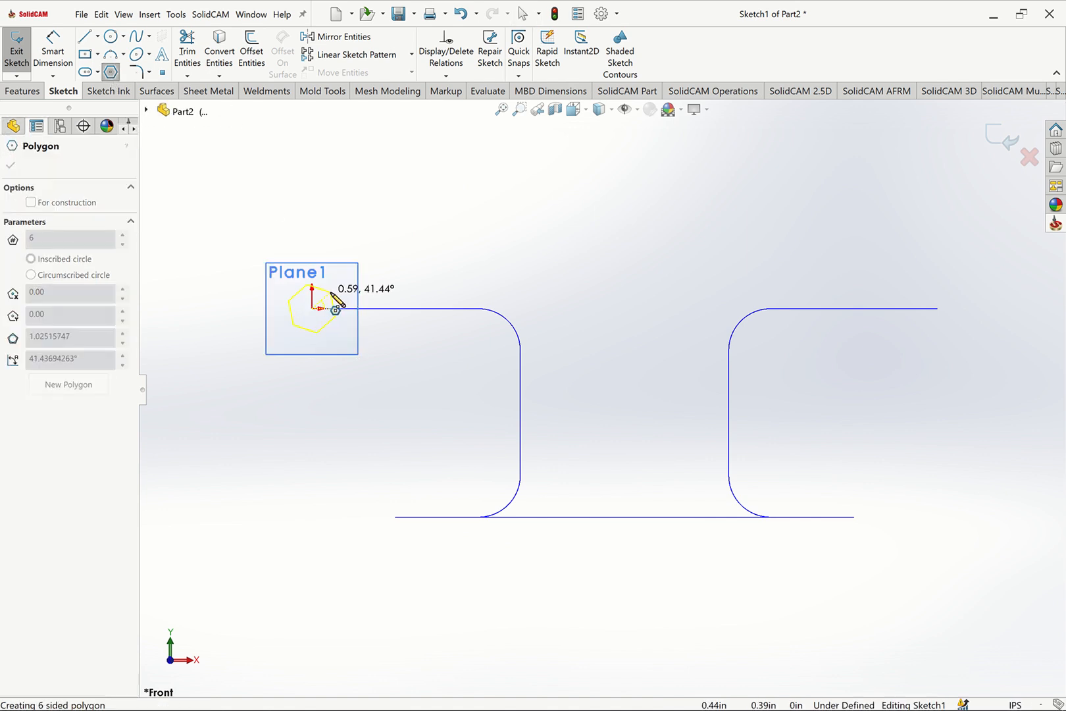
pyautogui.click(336, 309)
pyautogui.press('Escape')
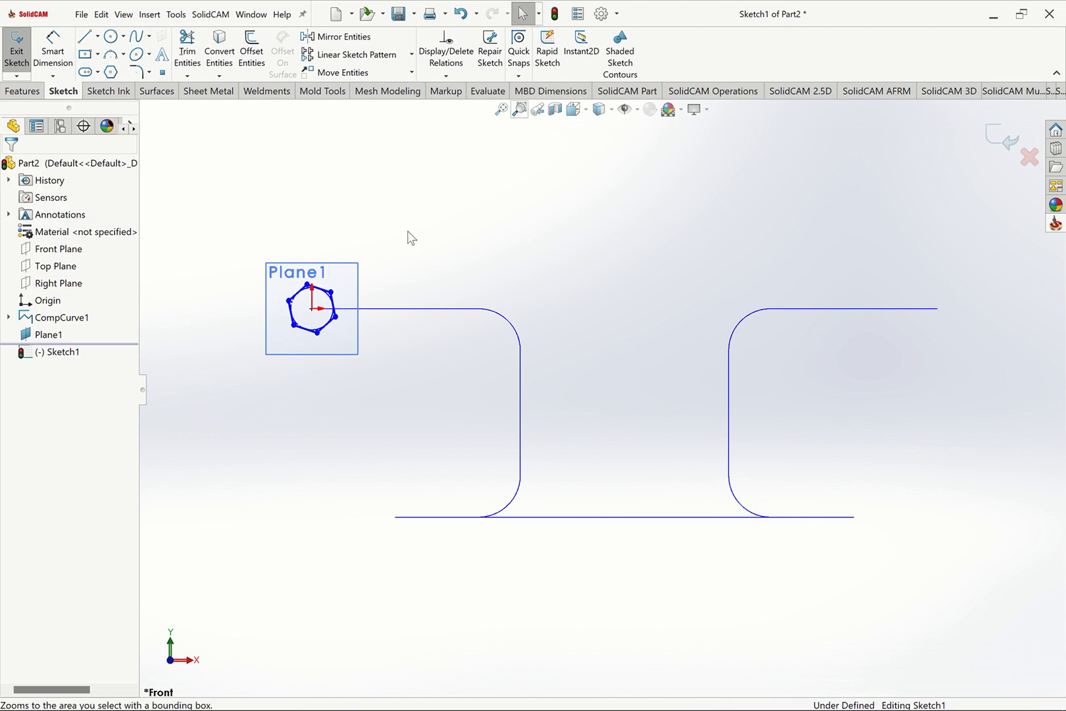
# Make the upper-right slanted side of the hexagon horizontal.
pyautogui.moveTo(269, 272); pyautogui.dragTo(394, 377)
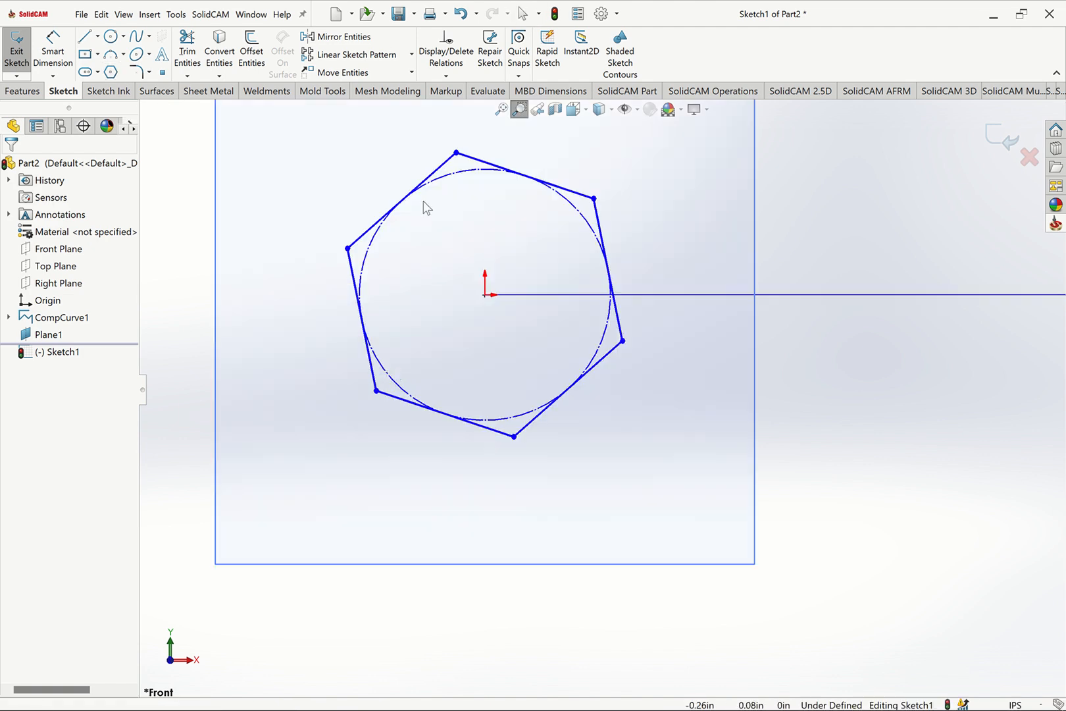
pyautogui.press('Escape')
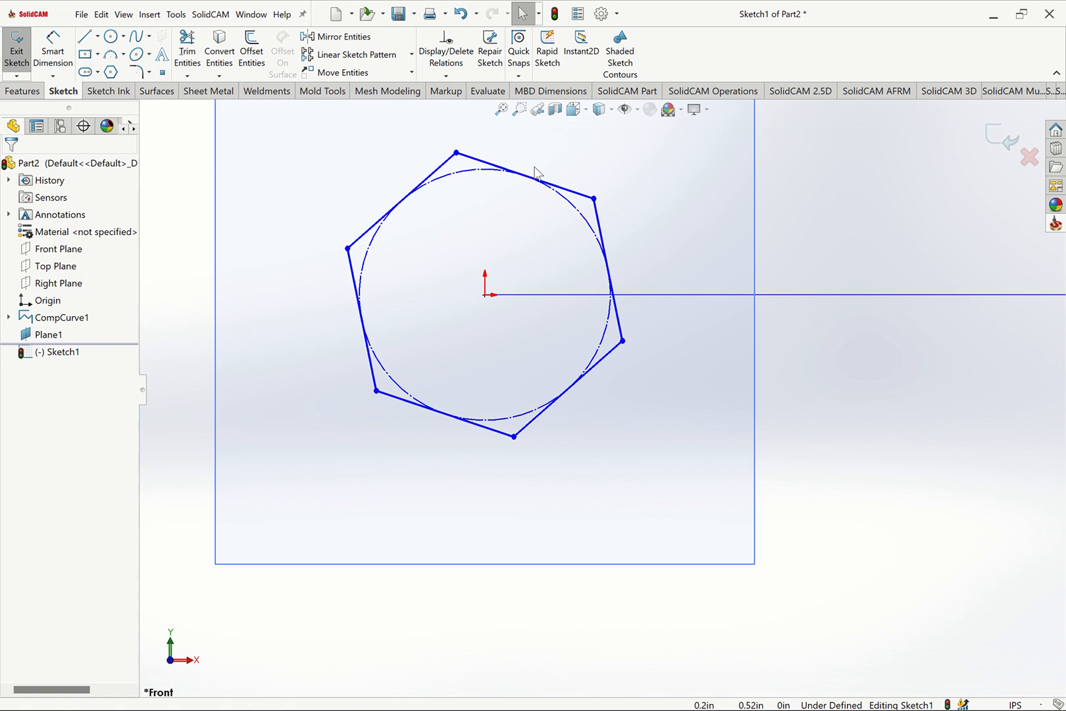
pyautogui.click(580, 196)
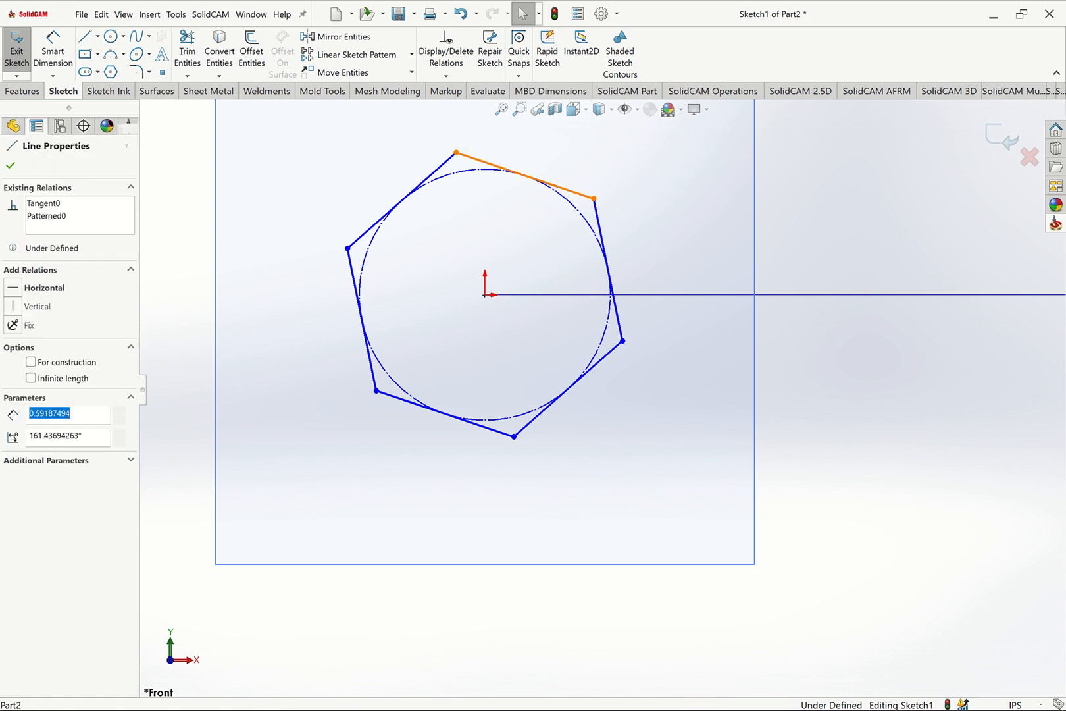
pyautogui.click(604, 152)
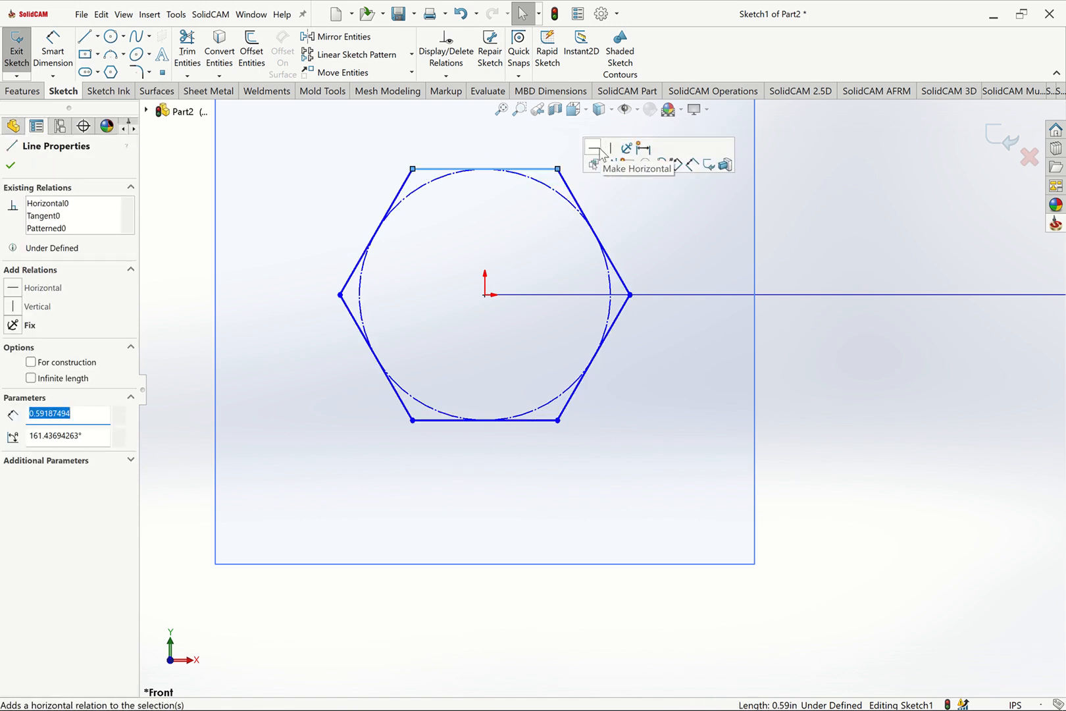
# Dimension the hexagon's inscribed construction circle to a diameter of 0.875 in.
pyautogui.click(59, 73)
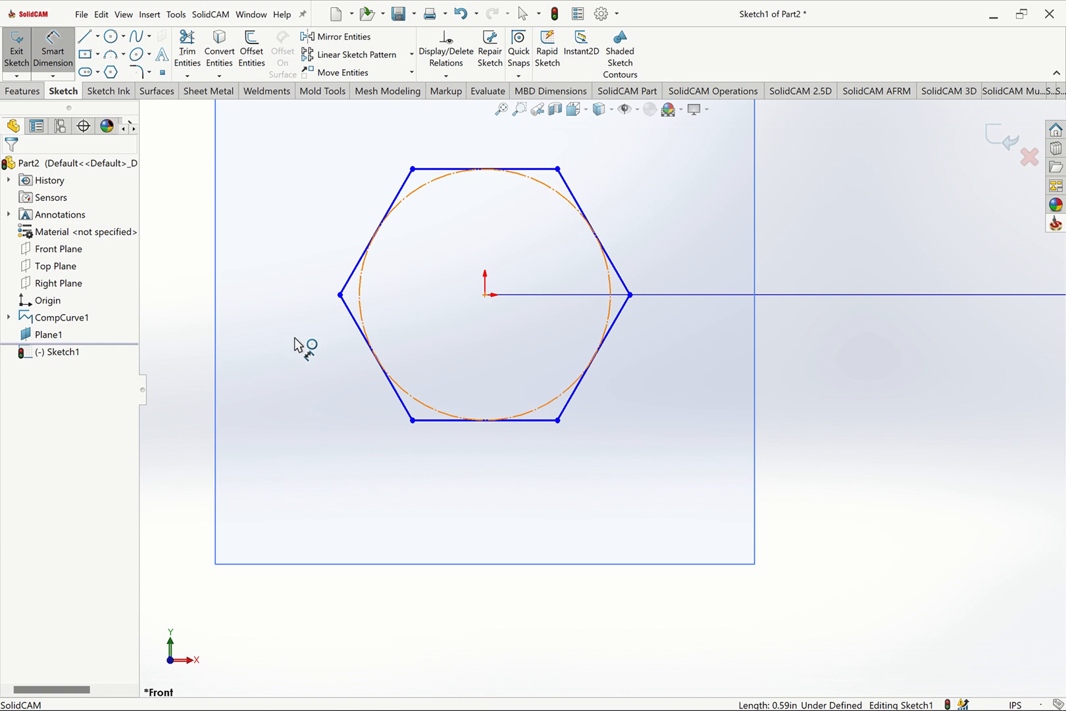
pyautogui.click(362, 318)
pyautogui.click(285, 346)
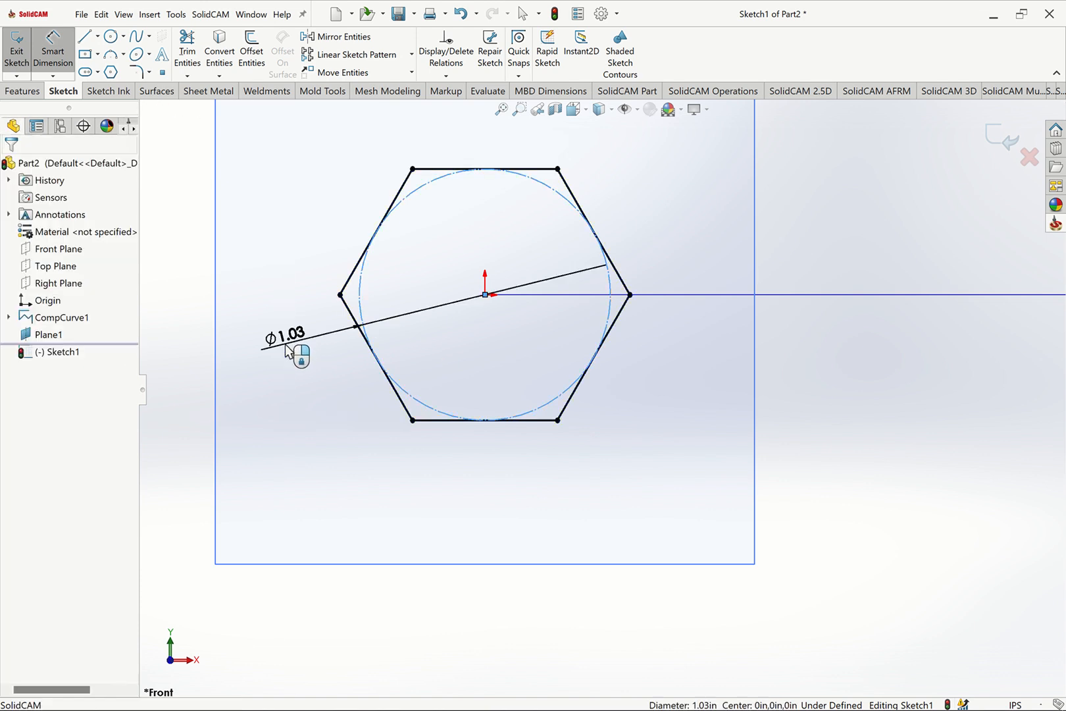
pyautogui.write('.87')
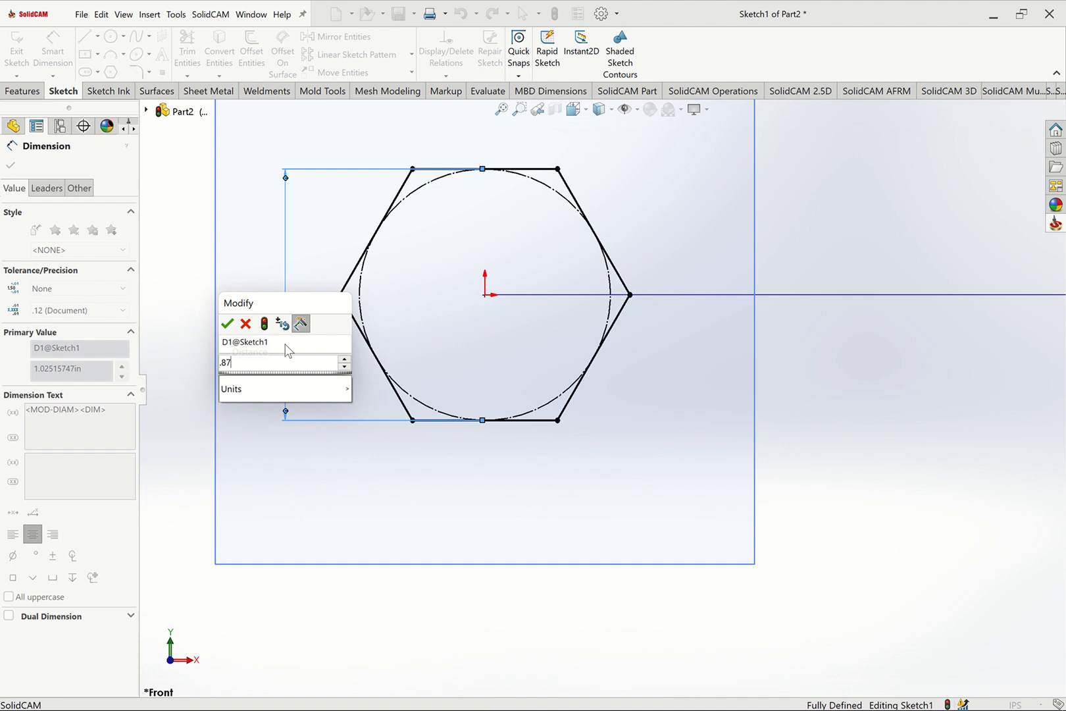
pyautogui.write('5')
pyautogui.press('Return')
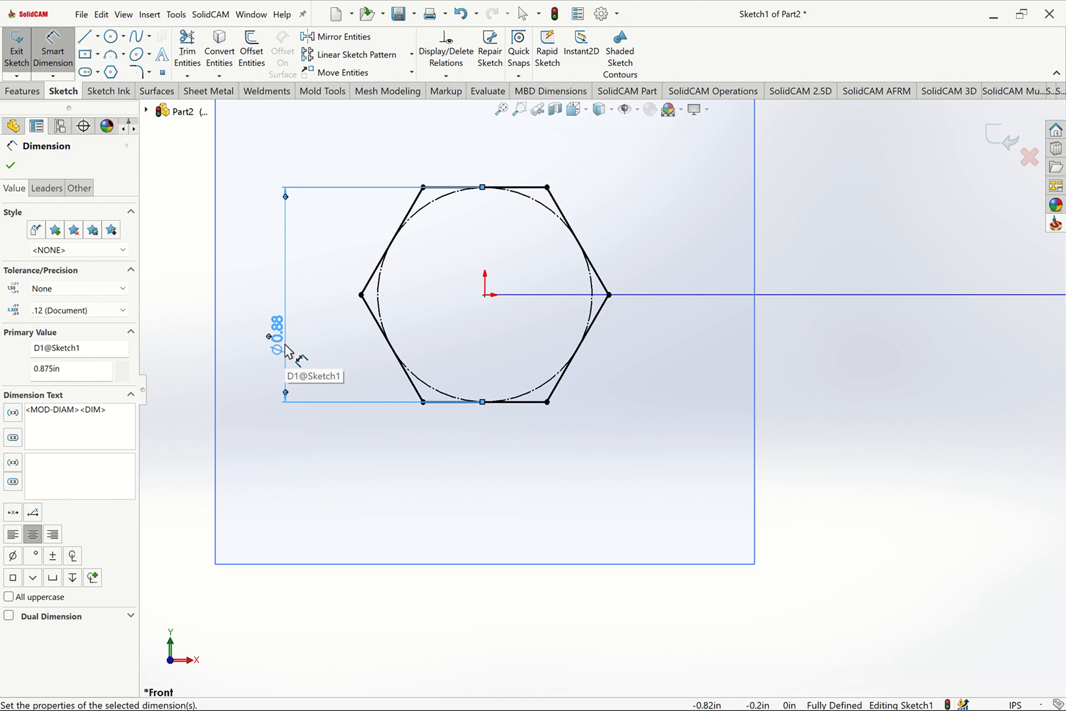
pyautogui.click(516, 199)
pyautogui.press('Escape')
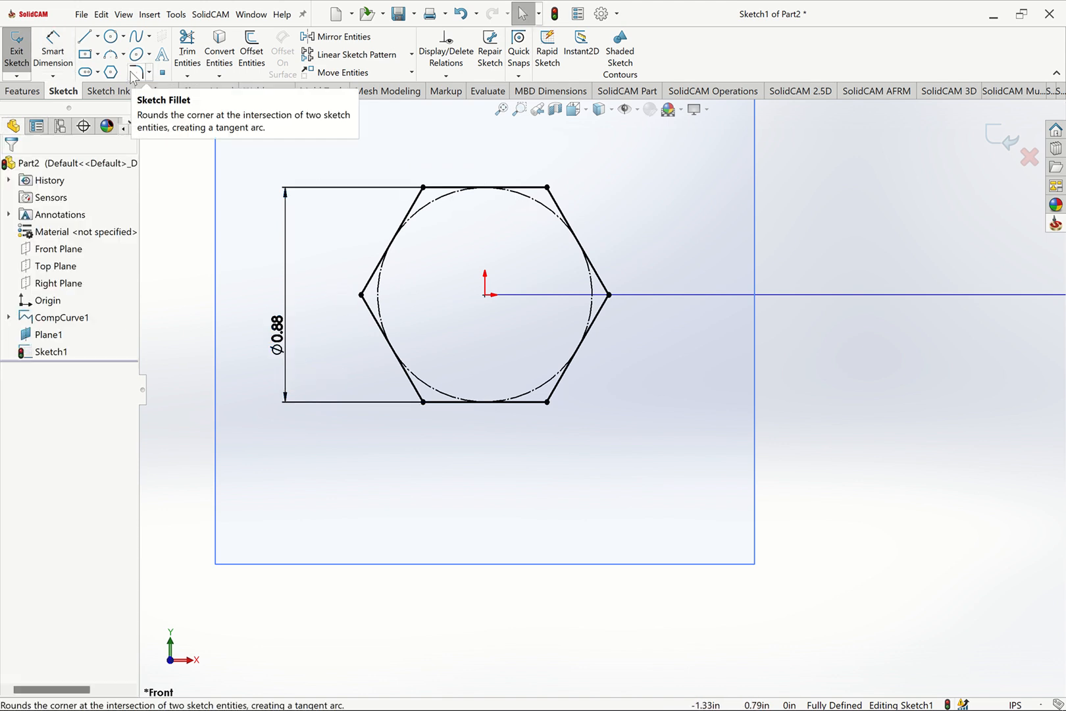
# Round all six corners of the hexagon with 0.03 in sketch fillets.
pyautogui.click(135, 72)
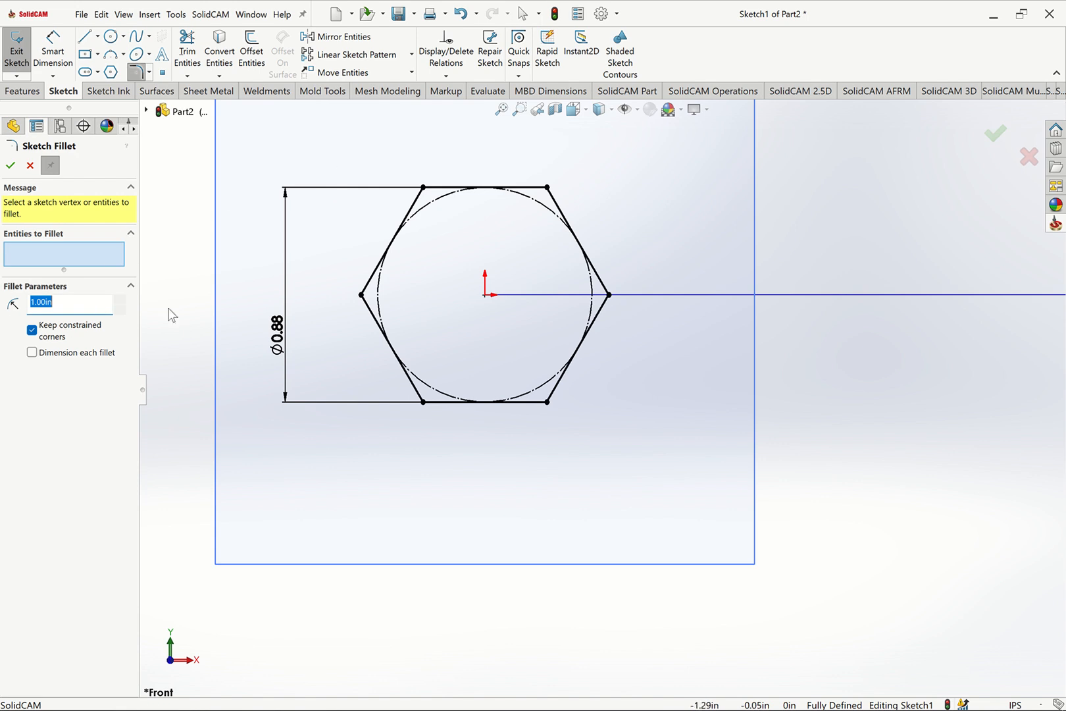
pyautogui.press('BackSpace')
pyautogui.moveTo(294, 133)
pyautogui.mouseDown()
pyautogui.moveTo(512, 293)
pyautogui.moveTo(588, 416)
pyautogui.moveTo(644, 453)
pyautogui.mouseUp()
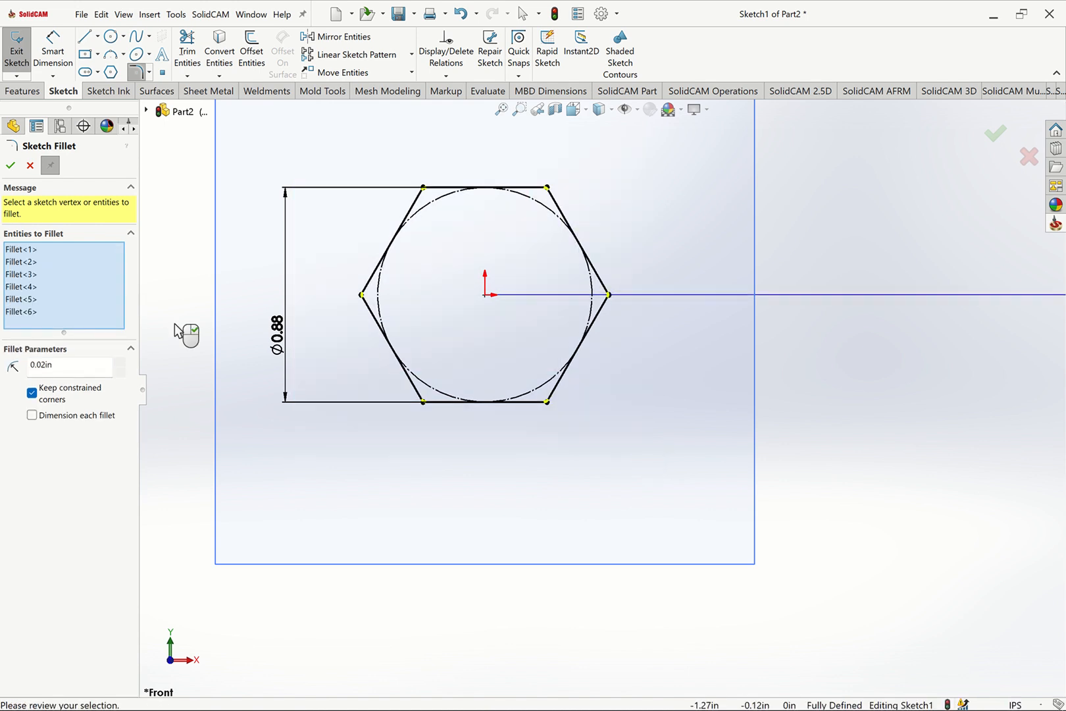
pyautogui.doubleClick(62, 365)
pyautogui.press('BackSpace')
pyautogui.write('.03')
pyautogui.click(10, 165)
pyautogui.click(11, 166)
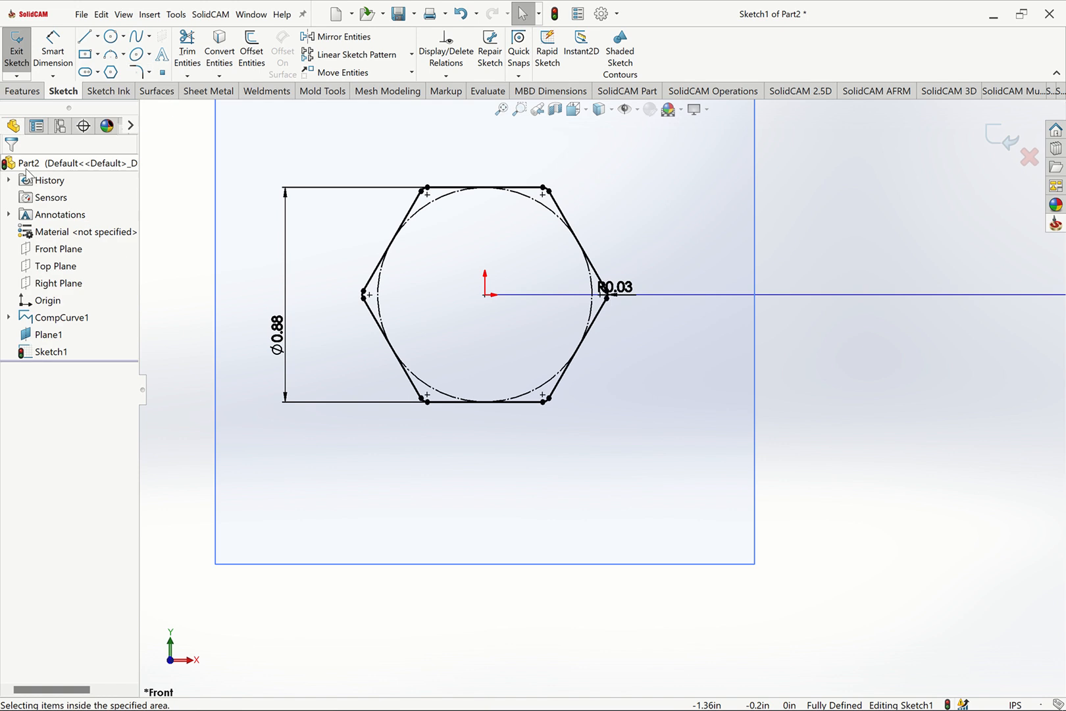
# Exit the hexagon sketch and hide the reference plane.
pyautogui.click(501, 109)
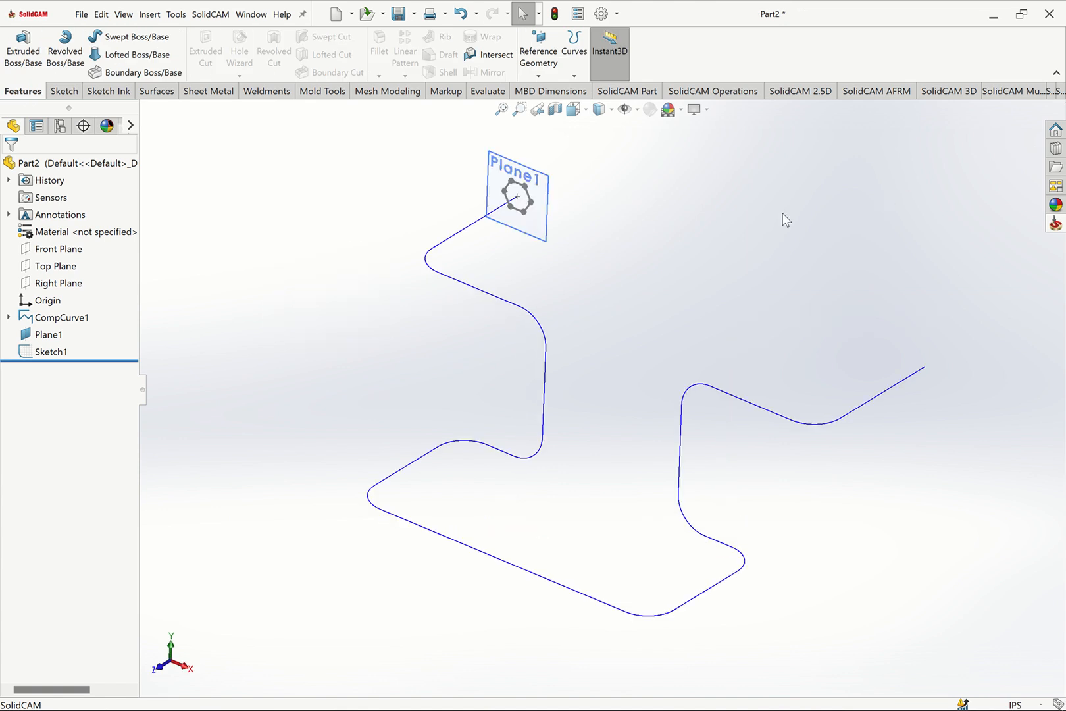
pyautogui.click(585, 206)
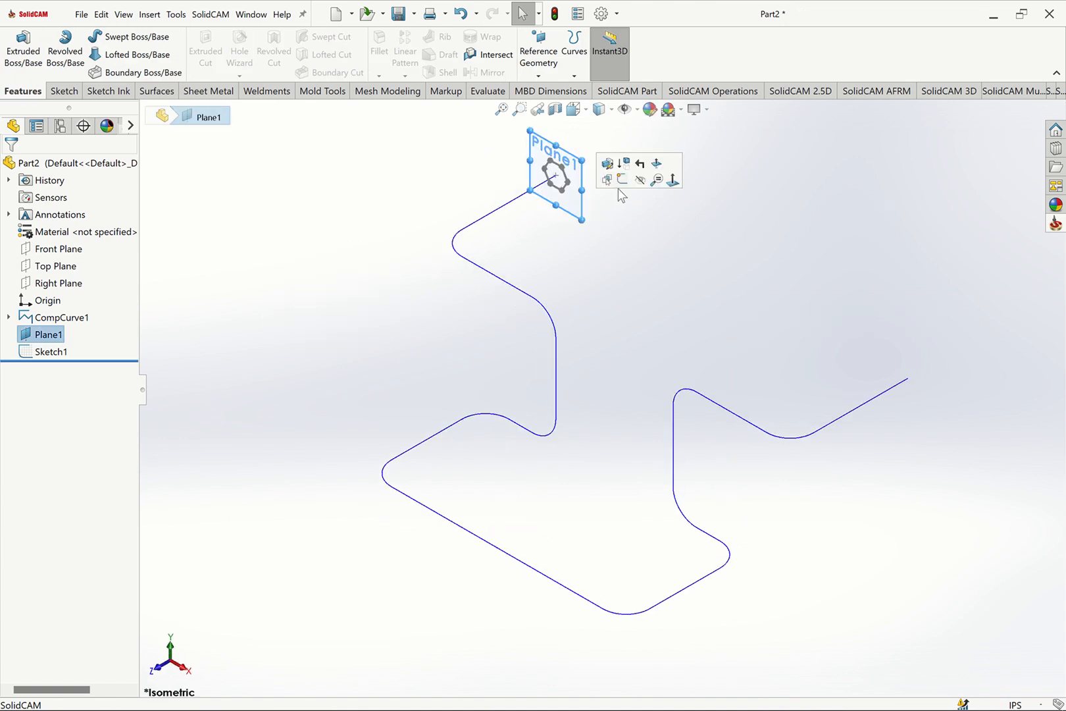
pyautogui.click(640, 183)
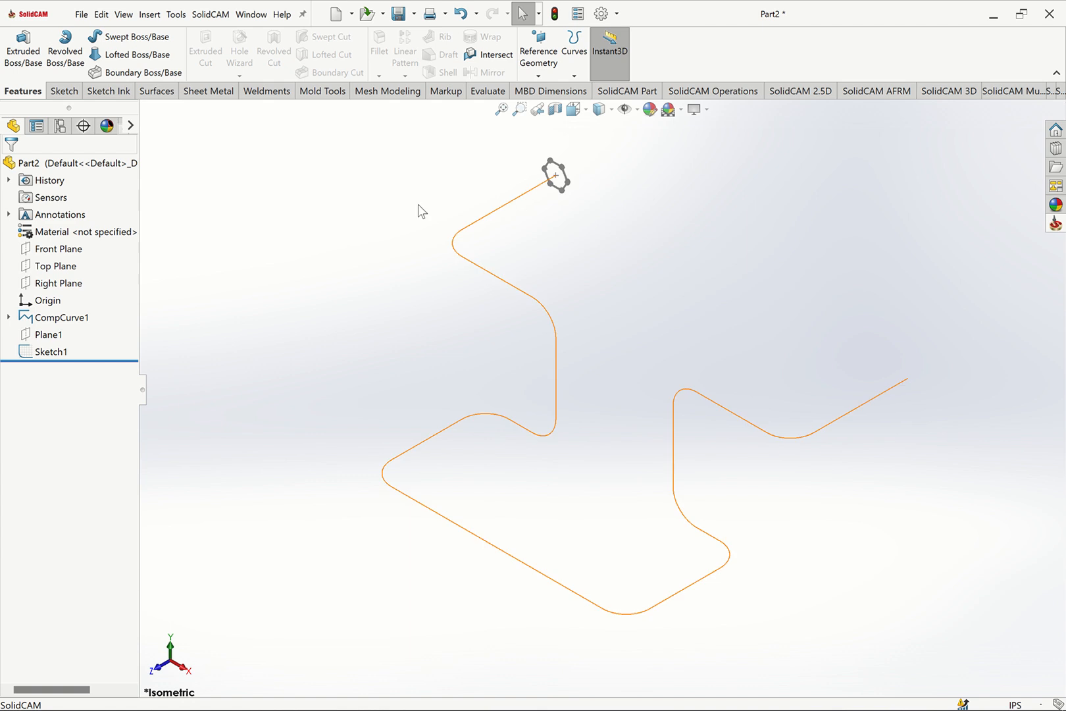
# Sweep the rounded hexagon sketch along the composite curve as a solid boss, and hide the curve.
pyautogui.click(126, 37)
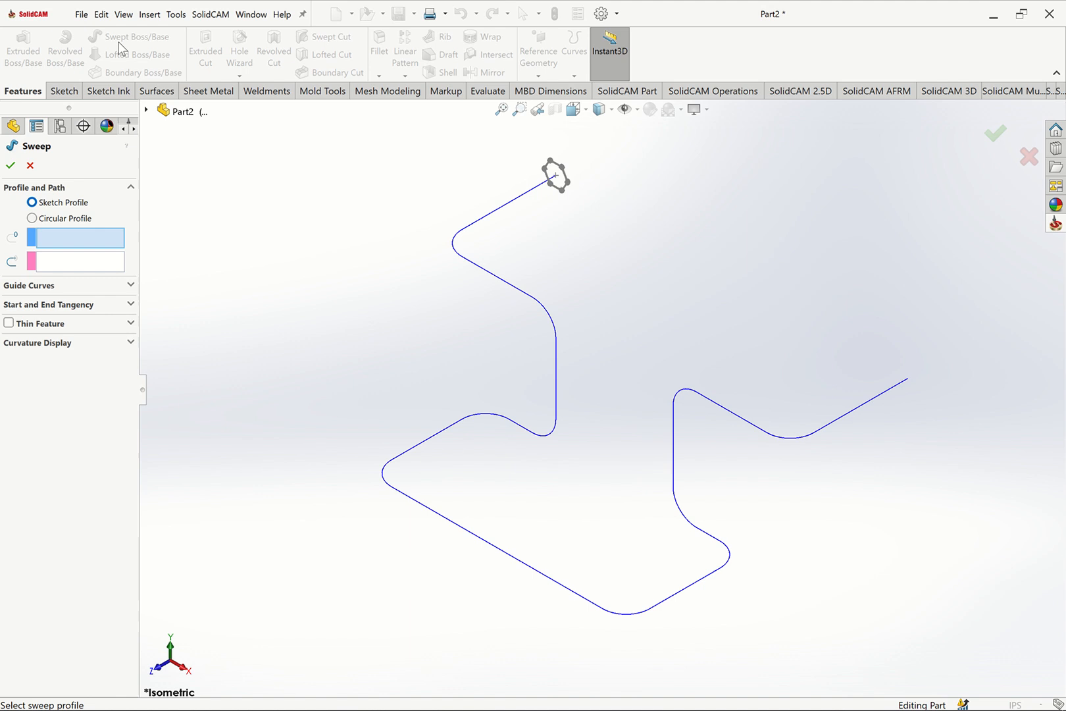
pyautogui.click(549, 169)
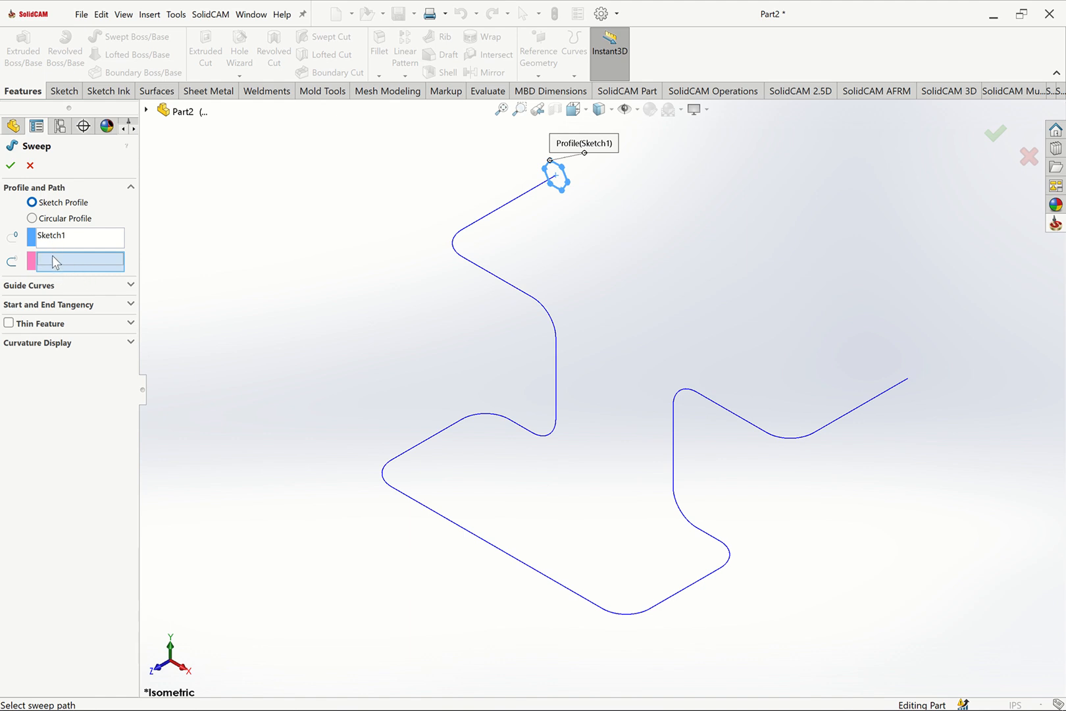
pyautogui.click(476, 223)
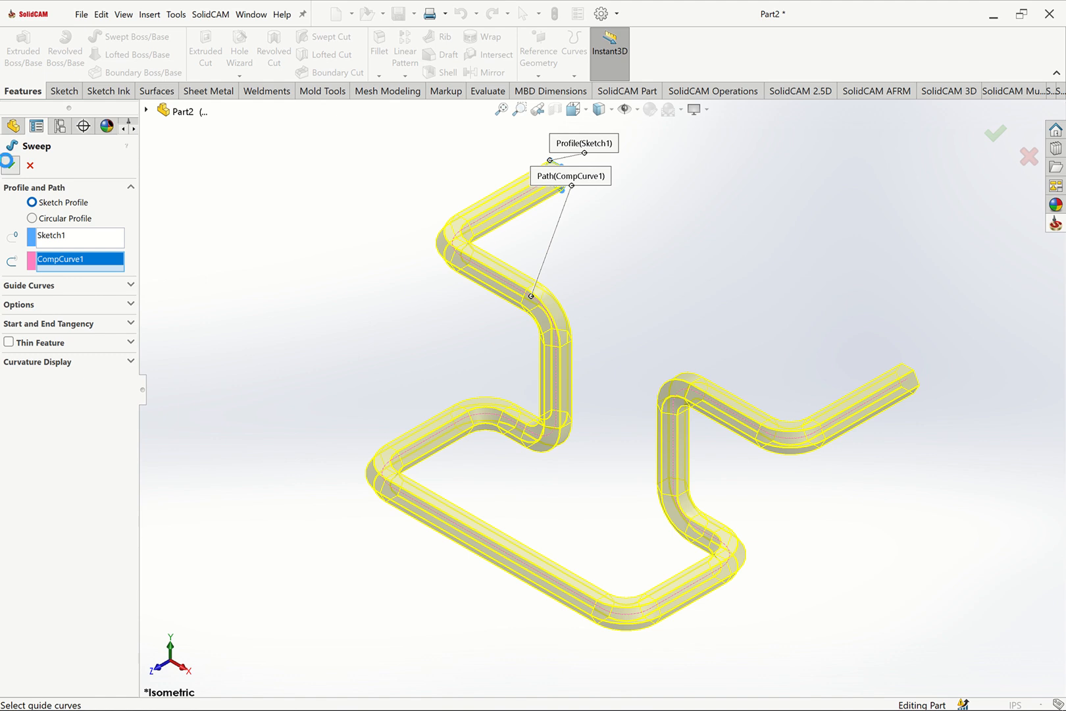
pyautogui.click(10, 165)
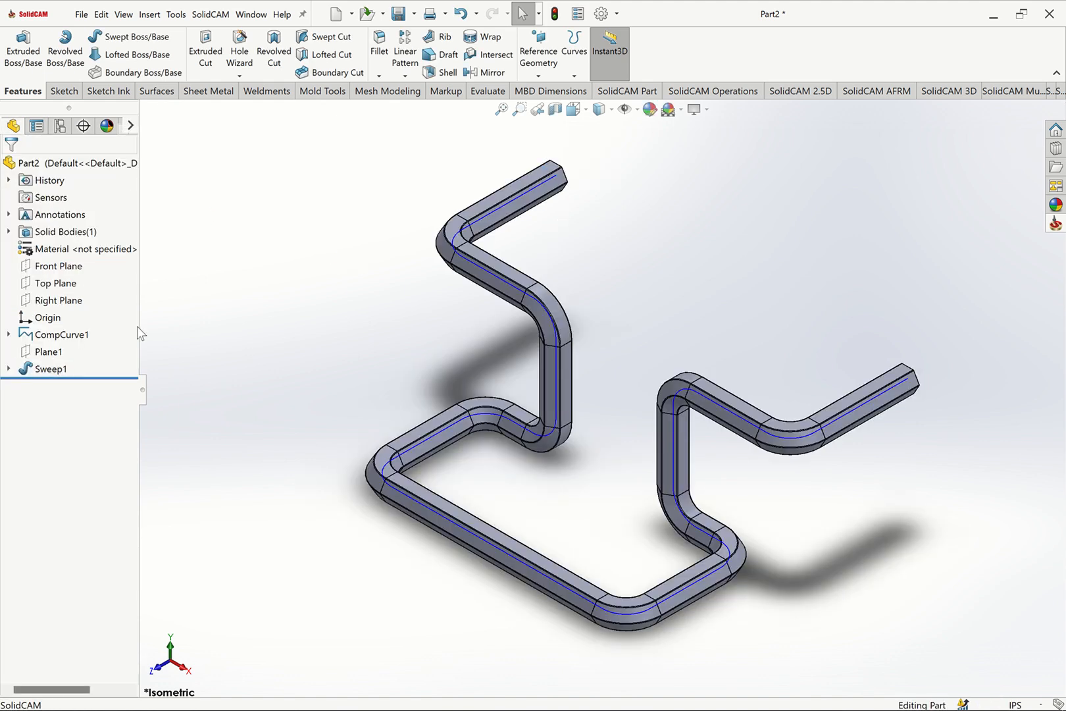
pyautogui.click(80, 336)
pyautogui.click(93, 326)
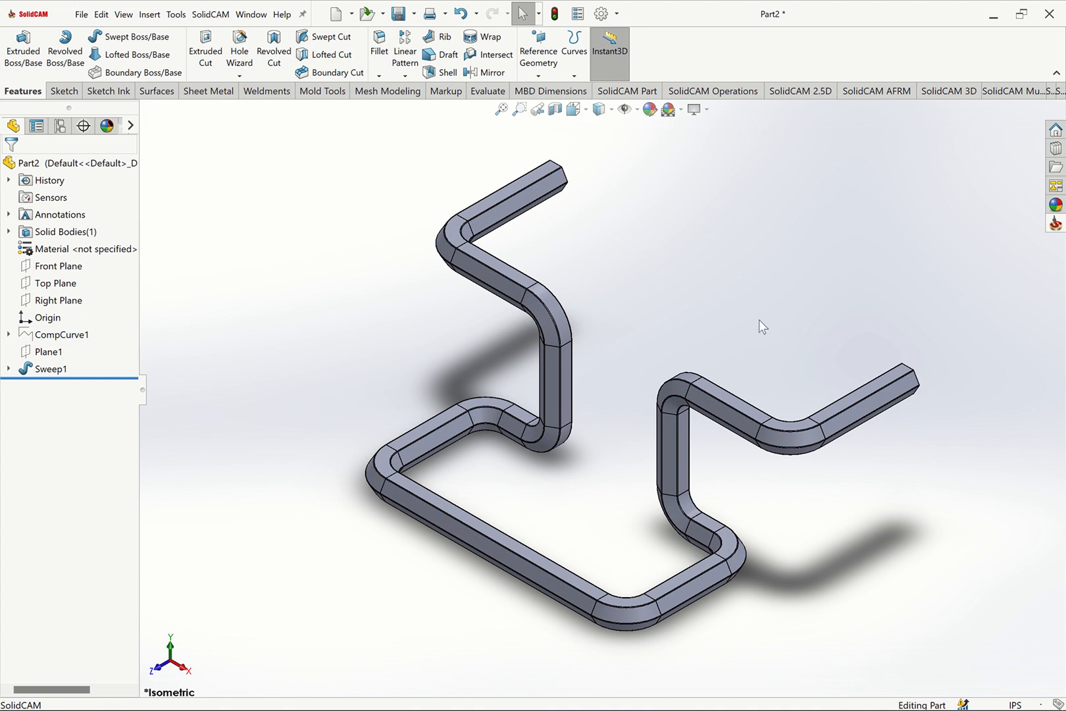
# Switch the part's unit system to MMGS.
pyautogui.press('Left')
pyautogui.press('Left')
pyautogui.press('Left')
pyautogui.press('Left')
pyautogui.press('Left')
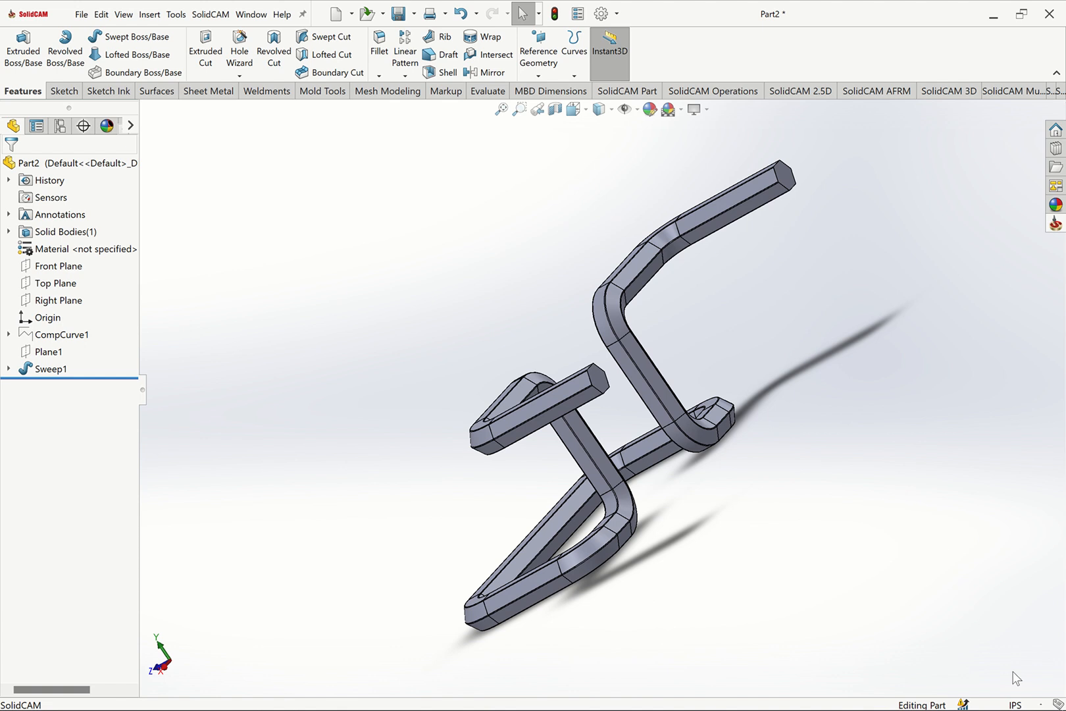
pyautogui.click(1015, 705)
pyautogui.click(964, 646)
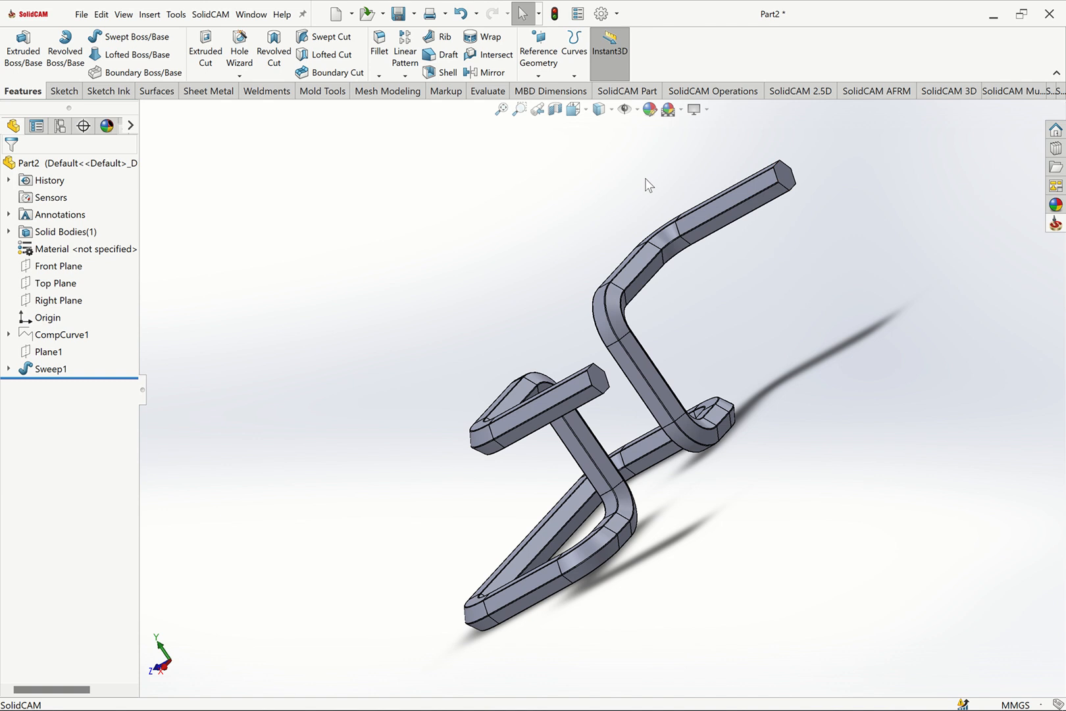
# Set up a 1.27 mm shell that removes both hexagonal end faces of the swept pipe, with the preview shown.
pyautogui.click(425, 74)
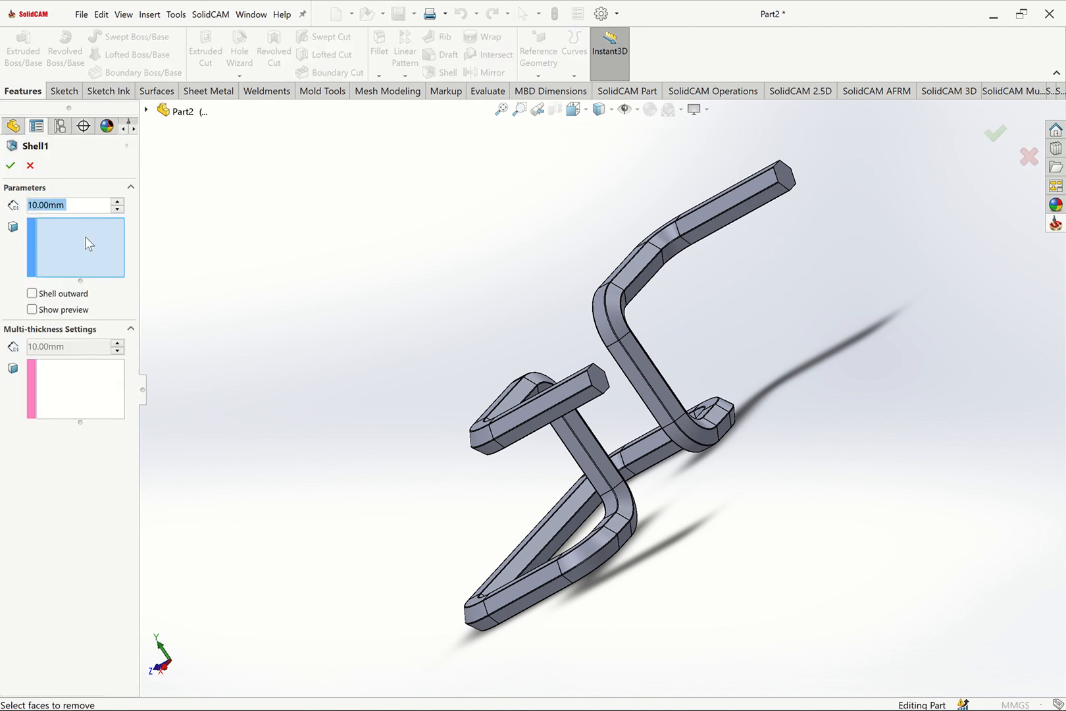
pyautogui.write('1.')
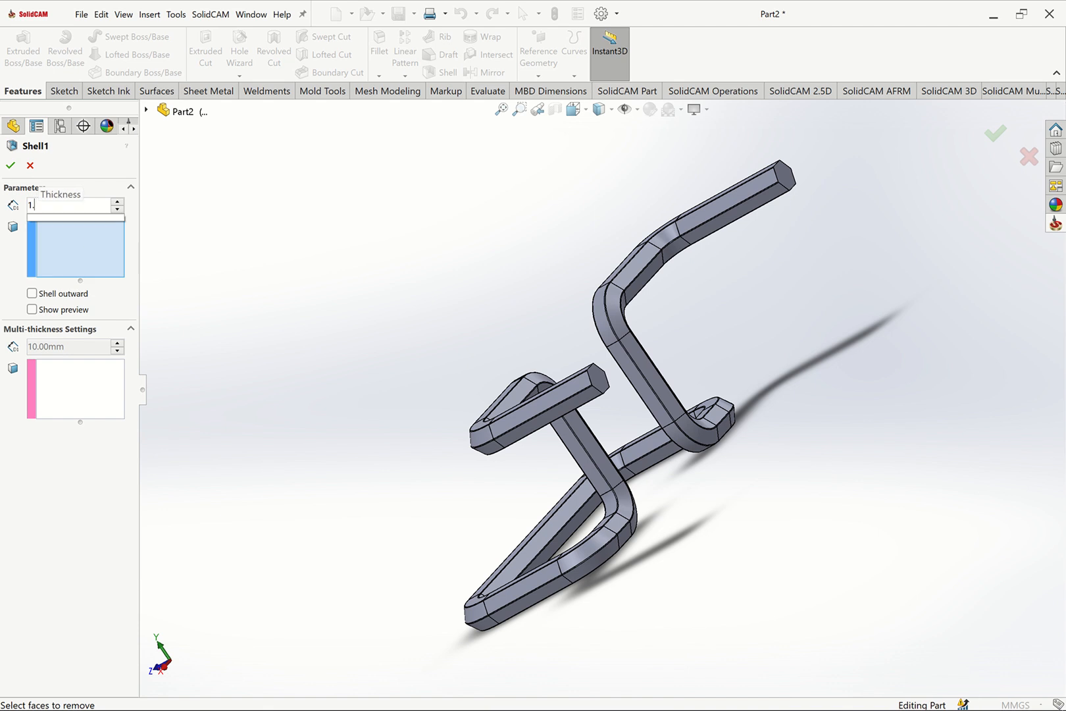
pyautogui.write('27mm')
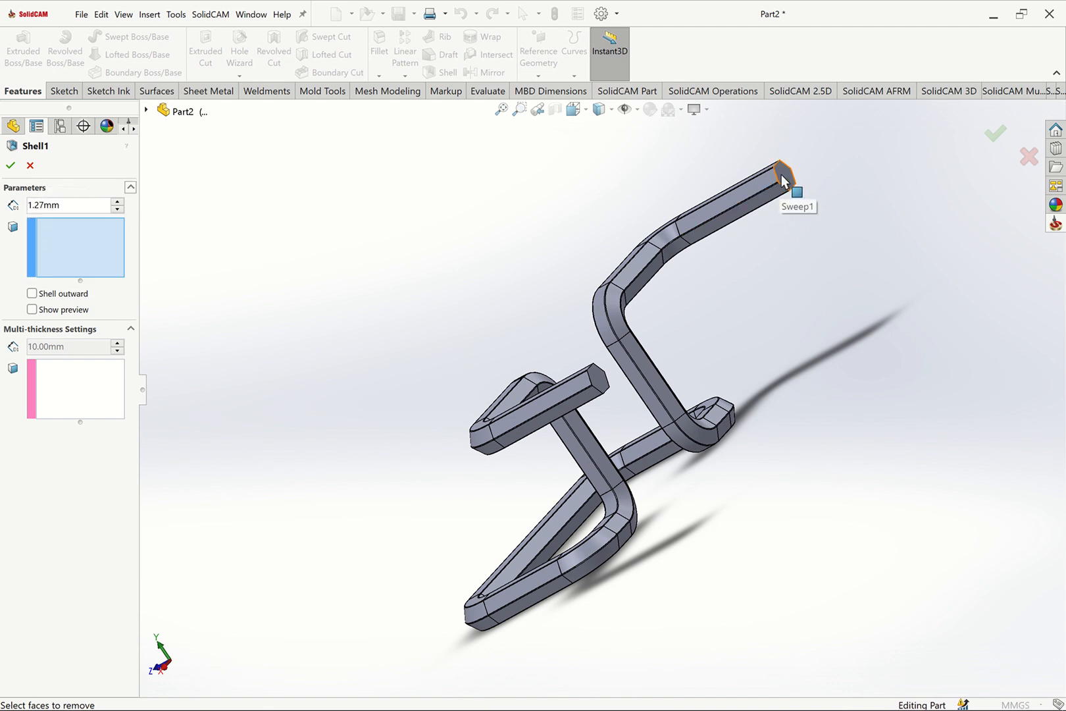
pyautogui.click(783, 181)
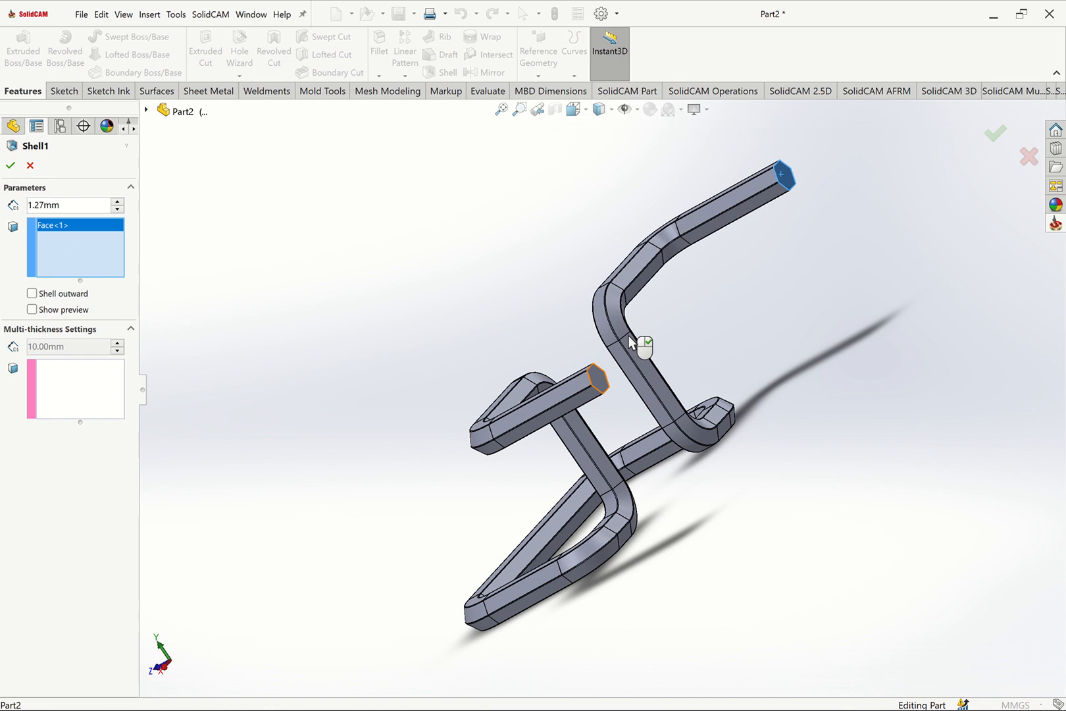
pyautogui.click(597, 379)
pyautogui.click(32, 309)
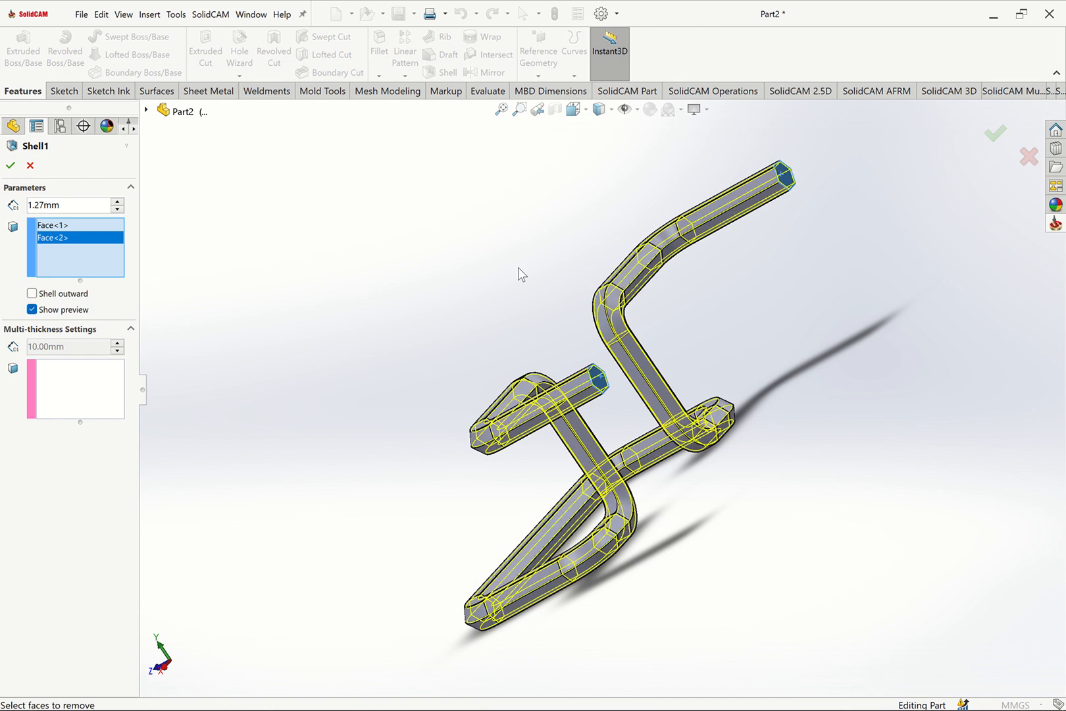
# Try a shell thickness of 1.2 mm, checking the preview at the pipe's end face.
pyautogui.click(519, 109)
pyautogui.moveTo(754, 146); pyautogui.dragTo(863, 233)
pyautogui.click(520, 108)
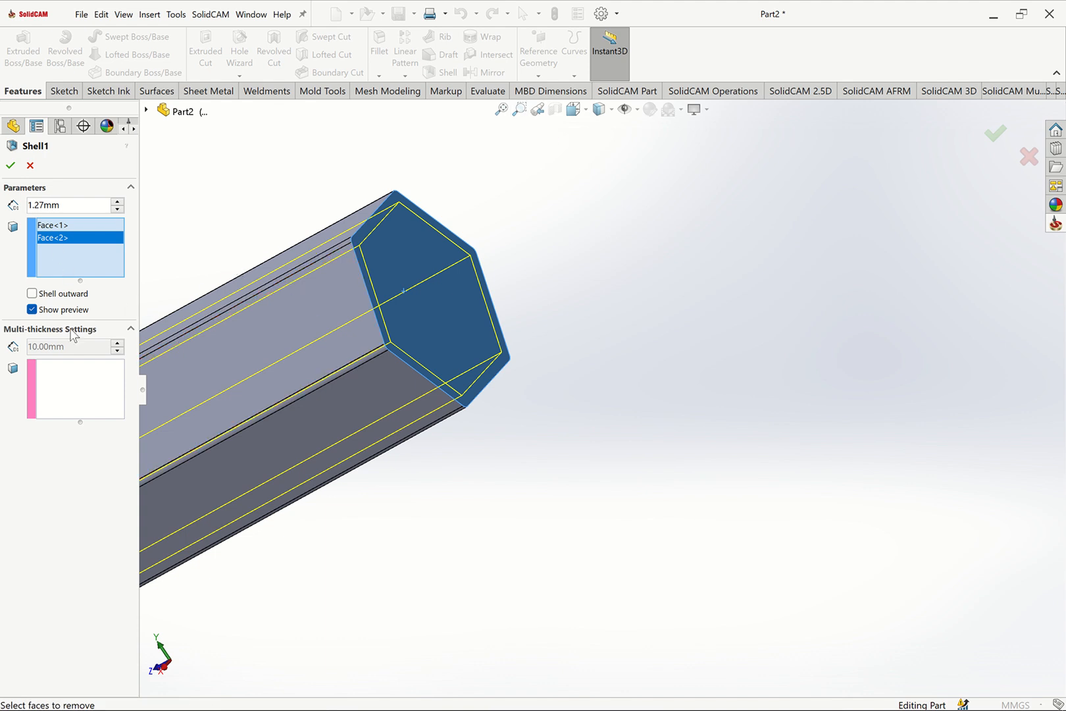
pyautogui.doubleClick(71, 206)
pyautogui.write('1.2')
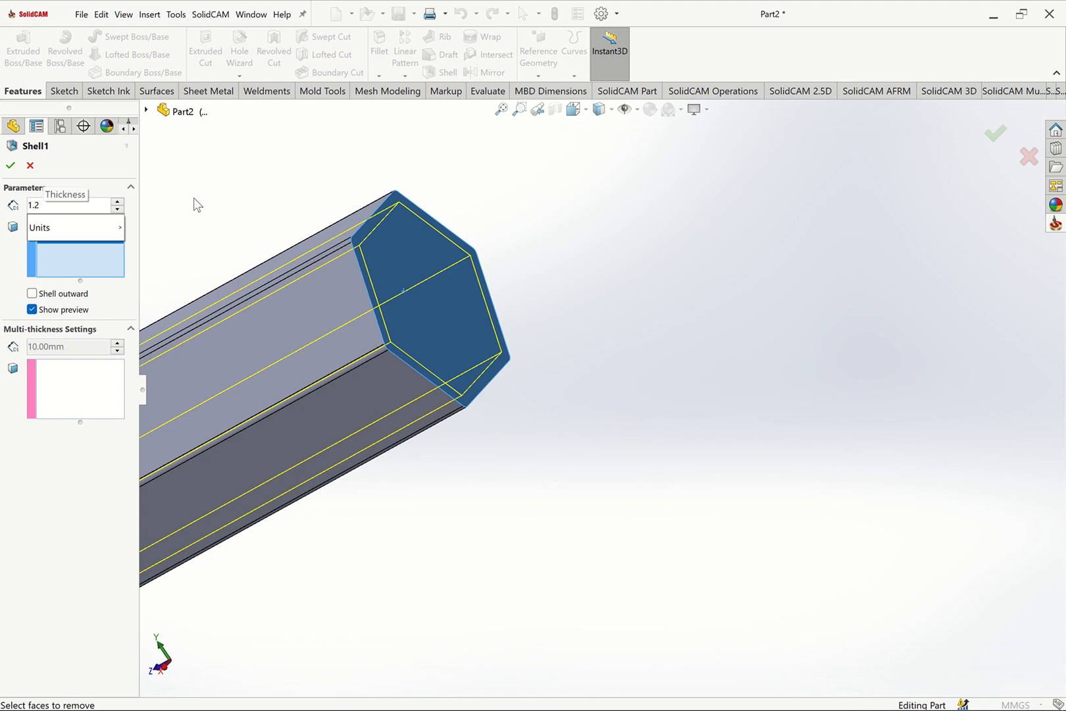
pyautogui.press('Return')
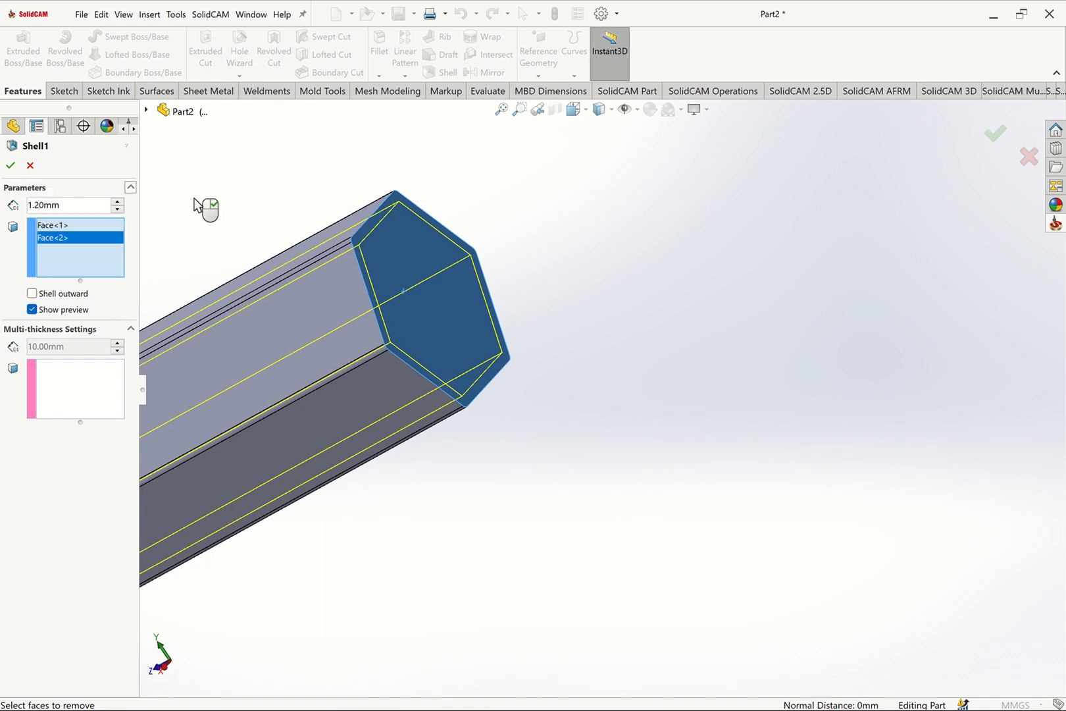
# Set the shell thickness to 1.5 mm and apply the shell despite the curvature warning.
pyautogui.doubleClick(69, 205)
pyautogui.write('1.5')
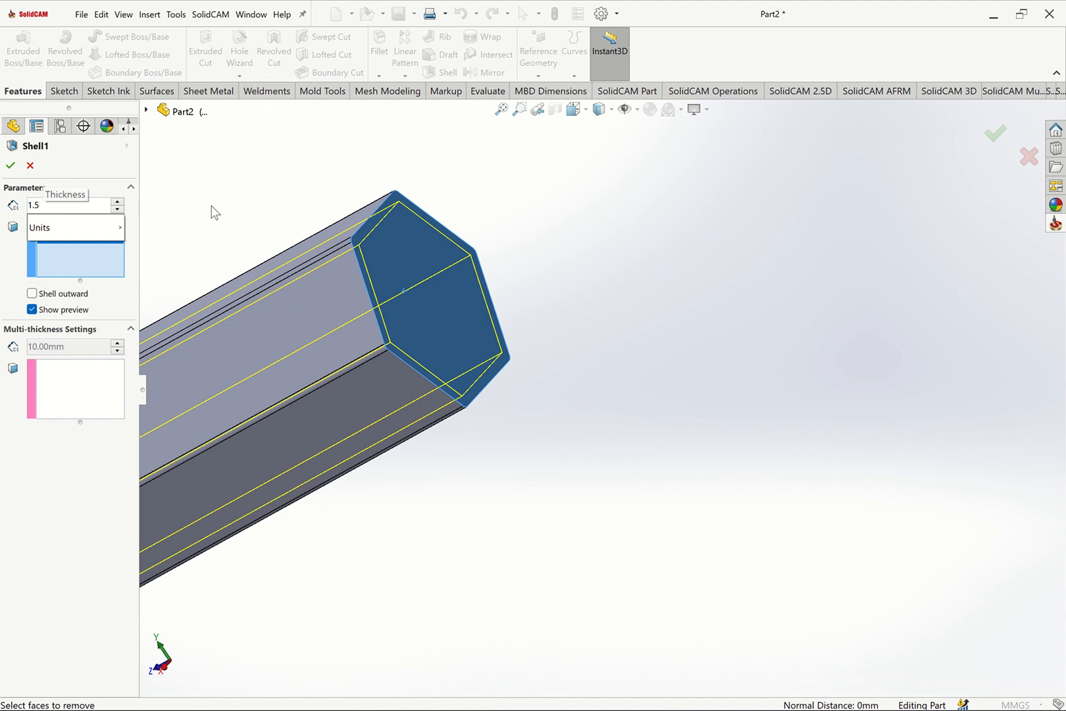
pyautogui.press('Return')
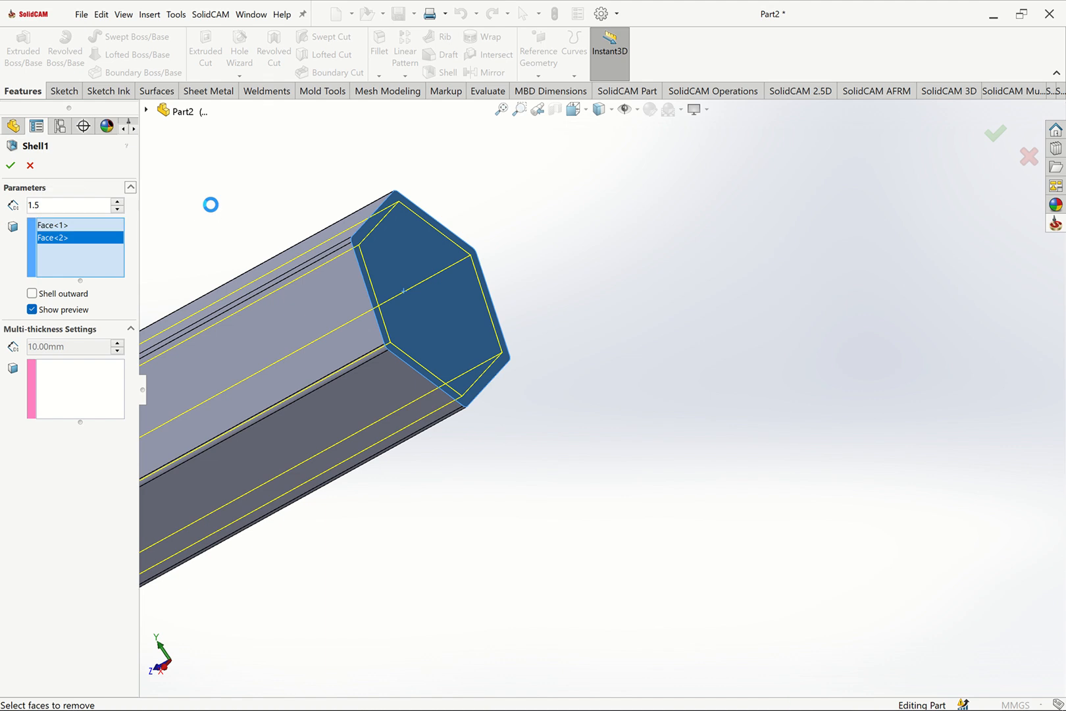
pyautogui.click(10, 165)
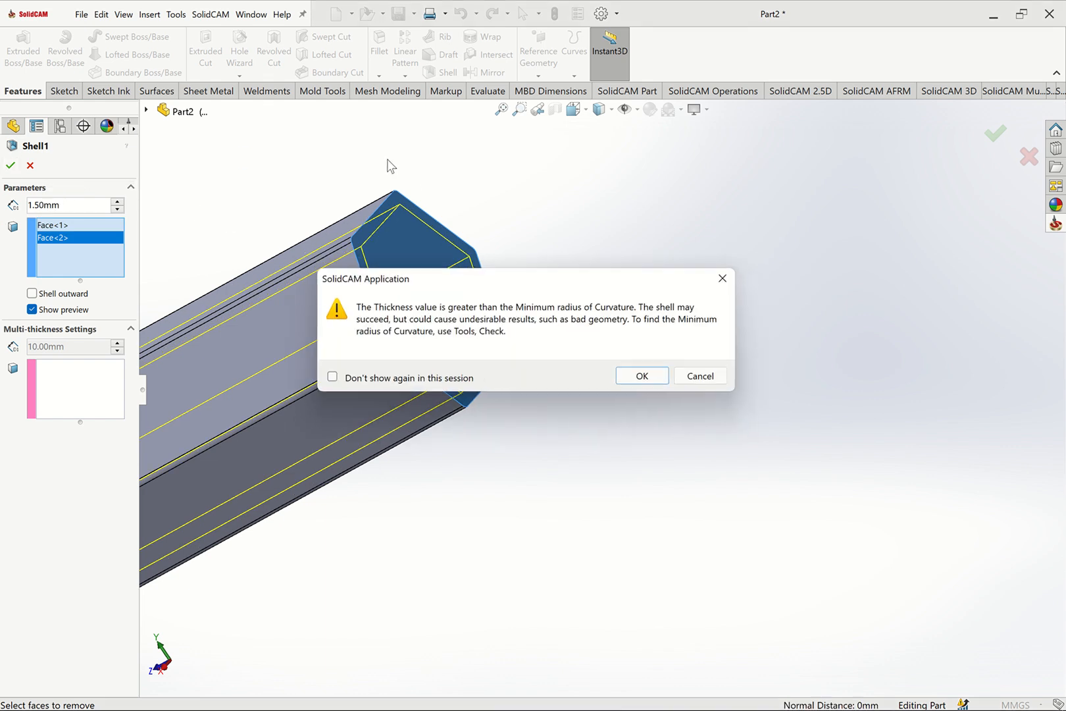
pyautogui.click(669, 380)
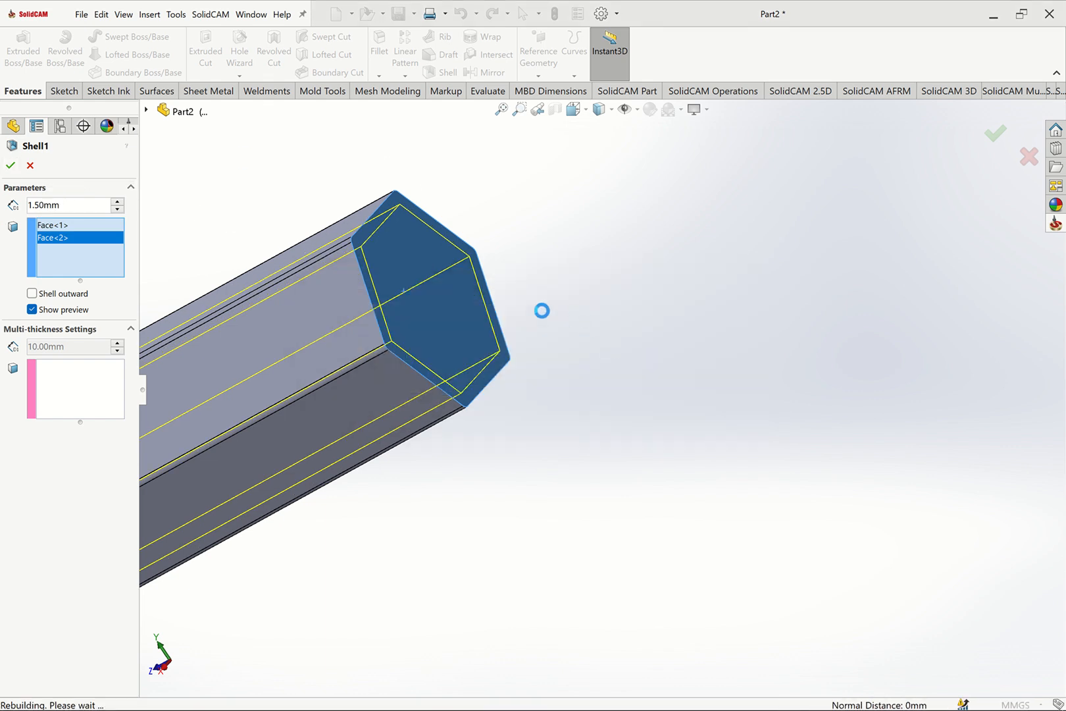
pyautogui.click(502, 110)
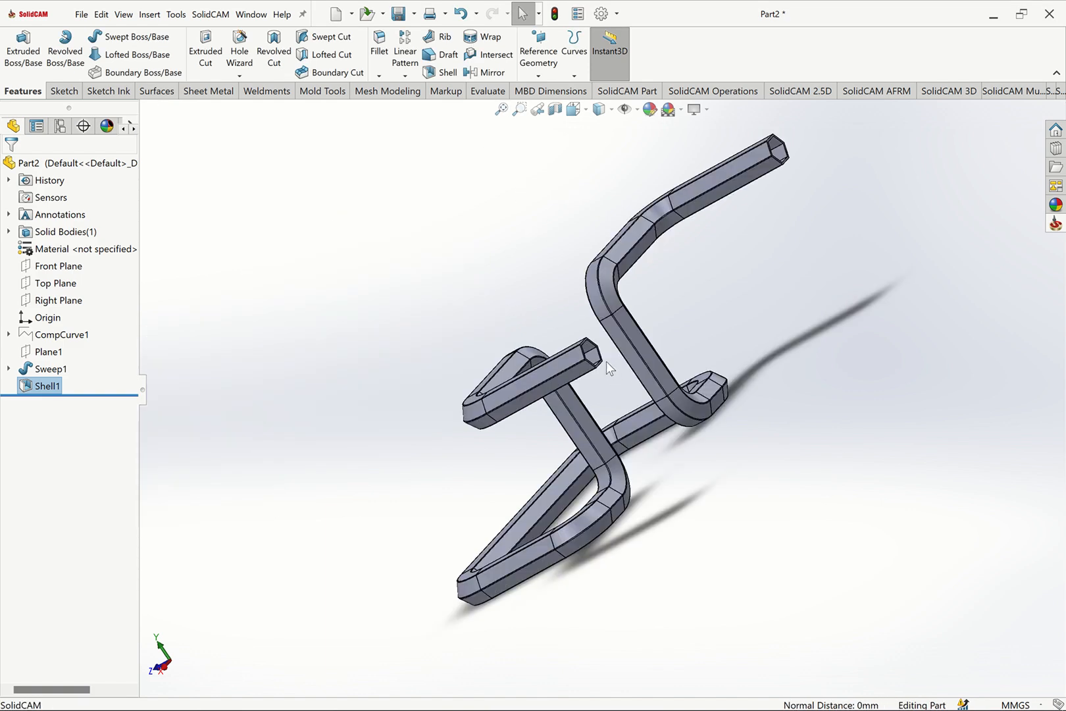
# Delete the shell feature from the swept hexagonal pipe, making it solid again.
pyautogui.scroll(-3, 606, 361)
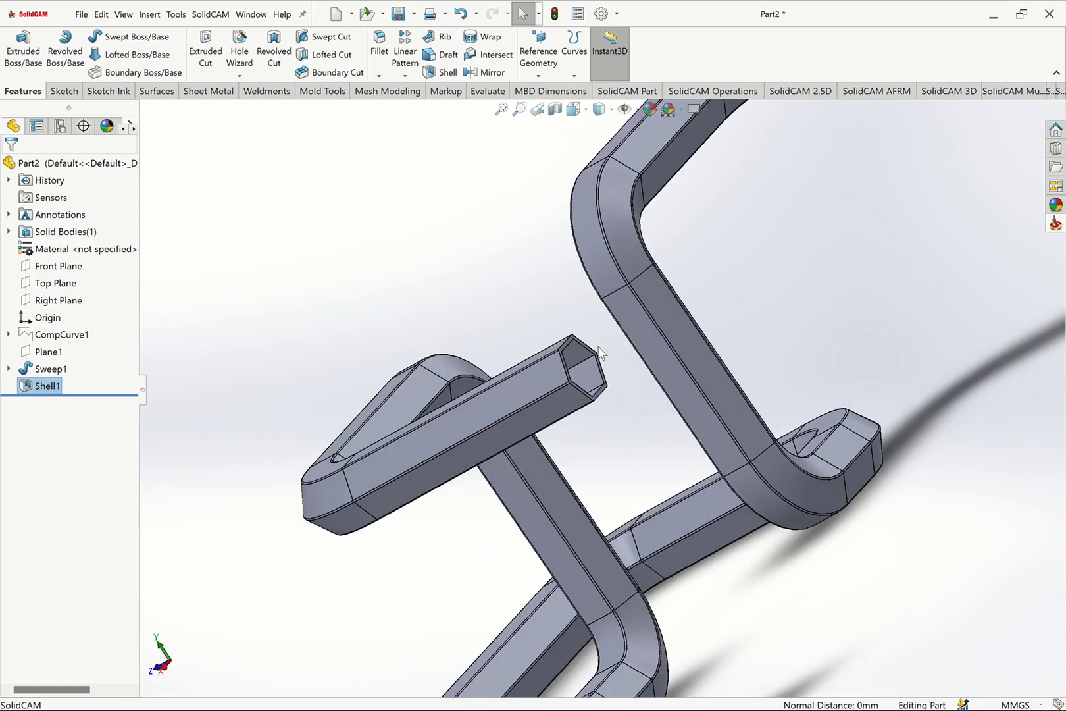
pyautogui.rightClick(50, 391)
pyautogui.click(92, 471)
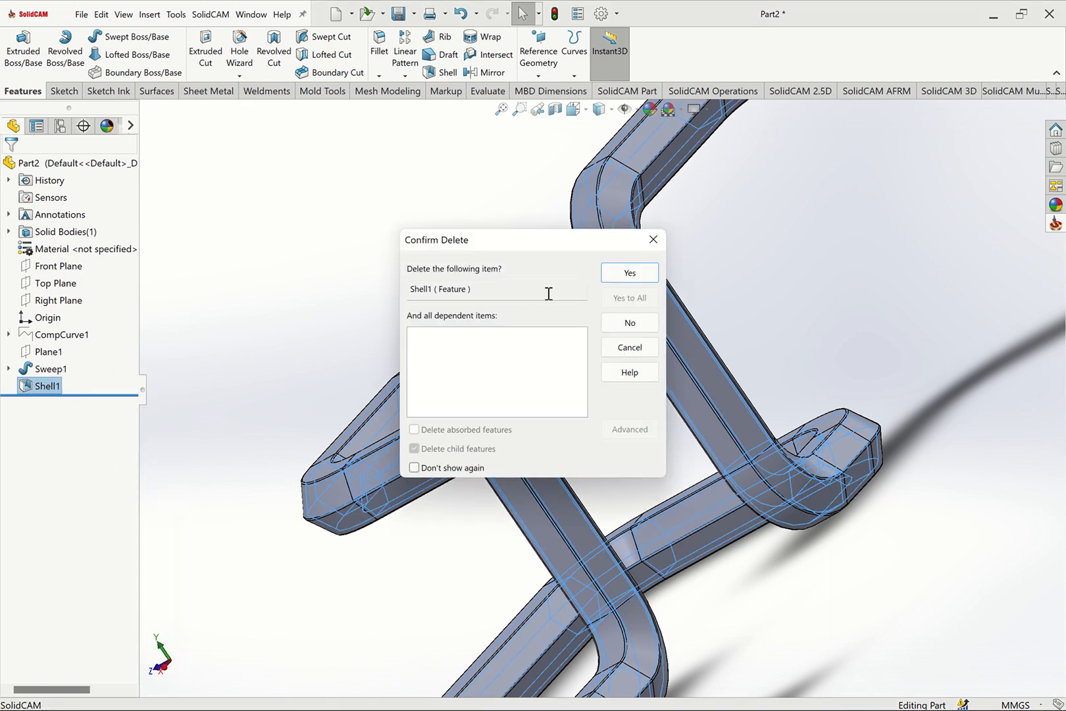
pyautogui.click(625, 280)
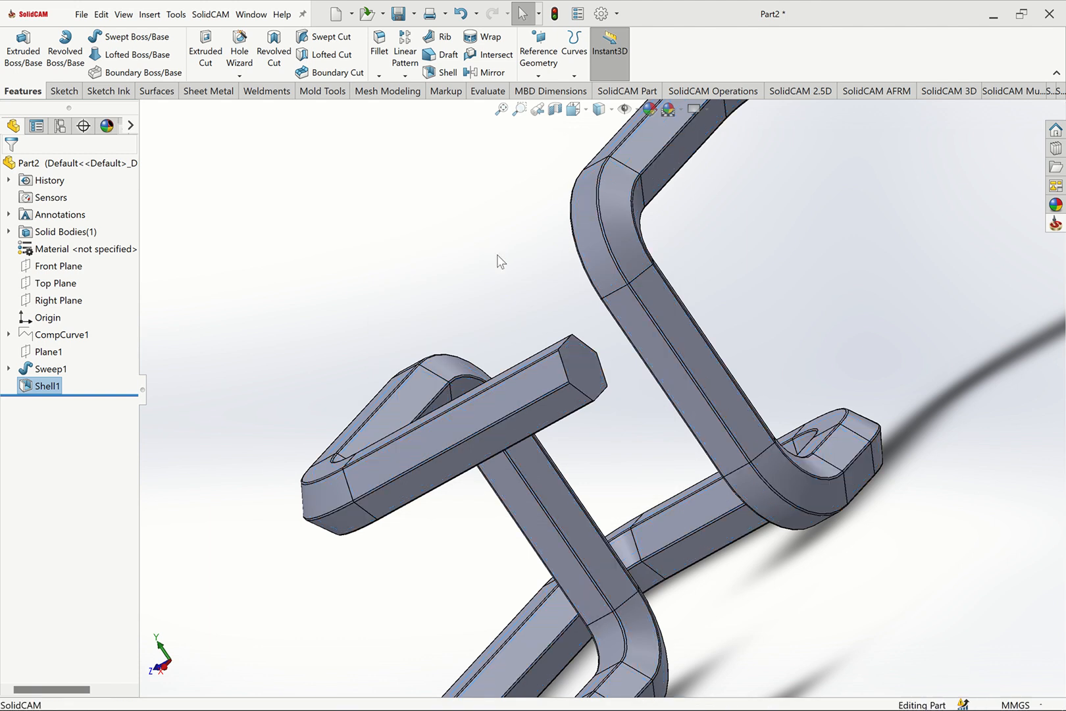
pyautogui.hotkey('ctrl', '7')
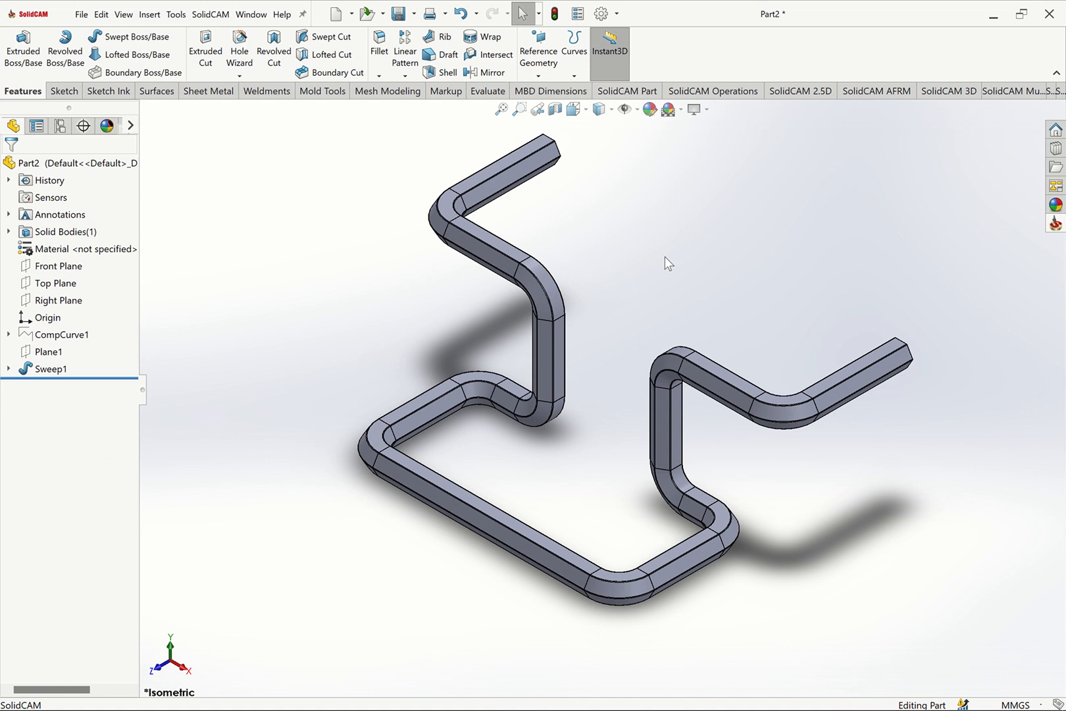
# Assign the Alloy Steel (SS) material from the Steel category to the swept pipe part.
pyautogui.rightClick(117, 253)
pyautogui.click(165, 262)
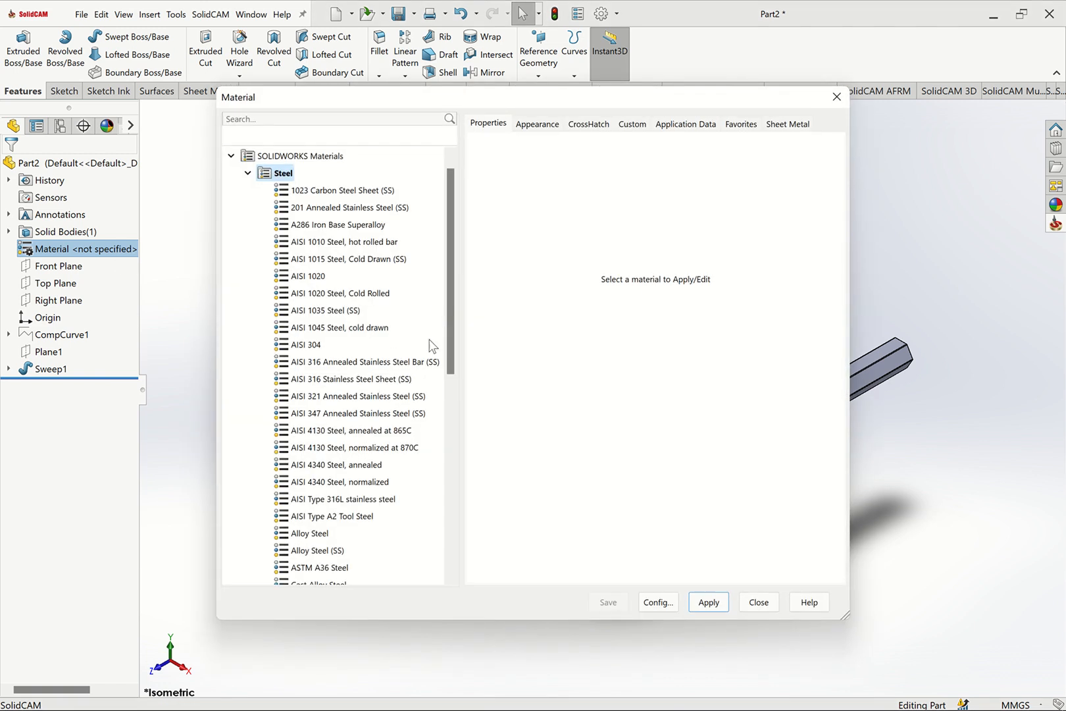
pyautogui.scroll(-5, 448, 343)
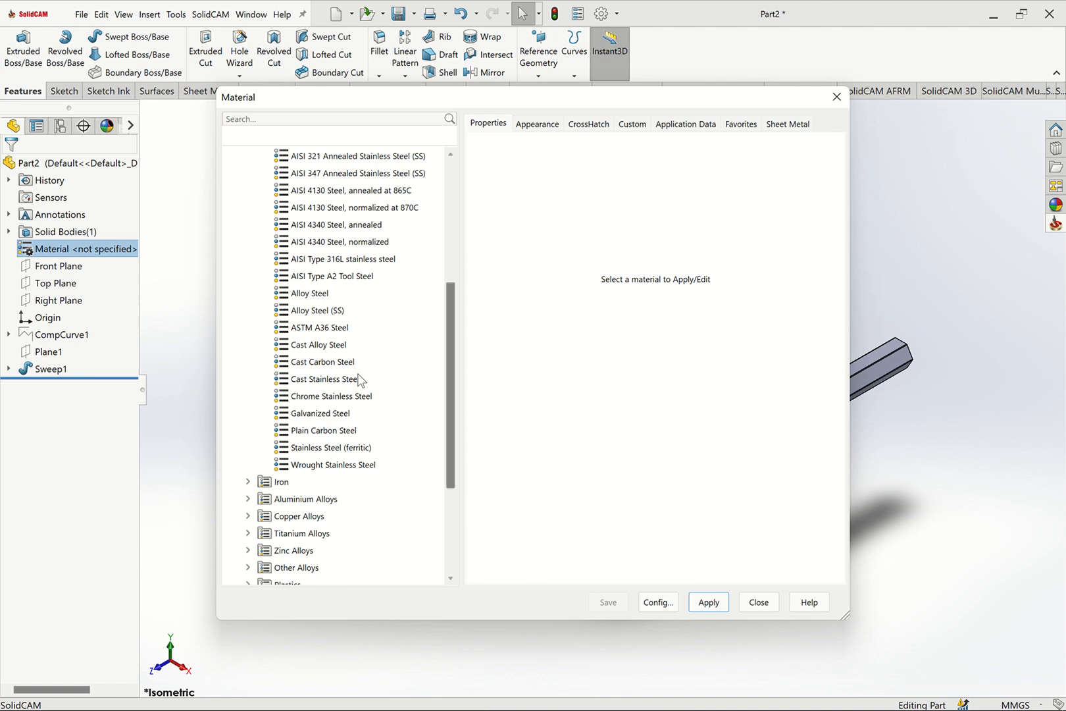
pyautogui.click(309, 310)
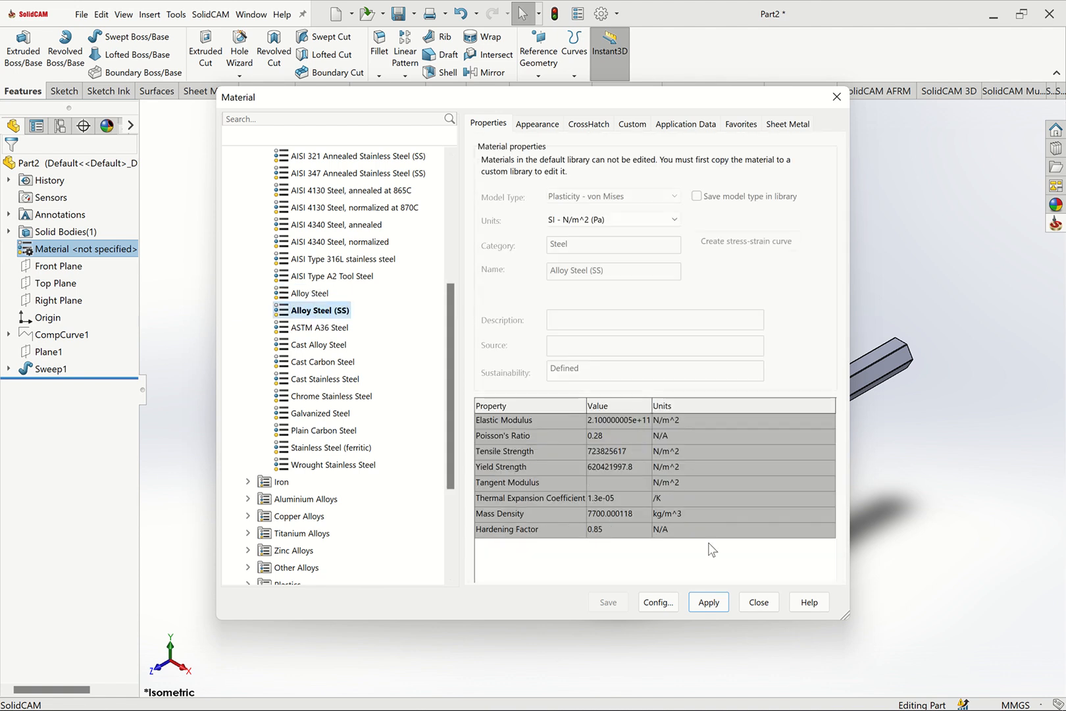
pyautogui.click(709, 604)
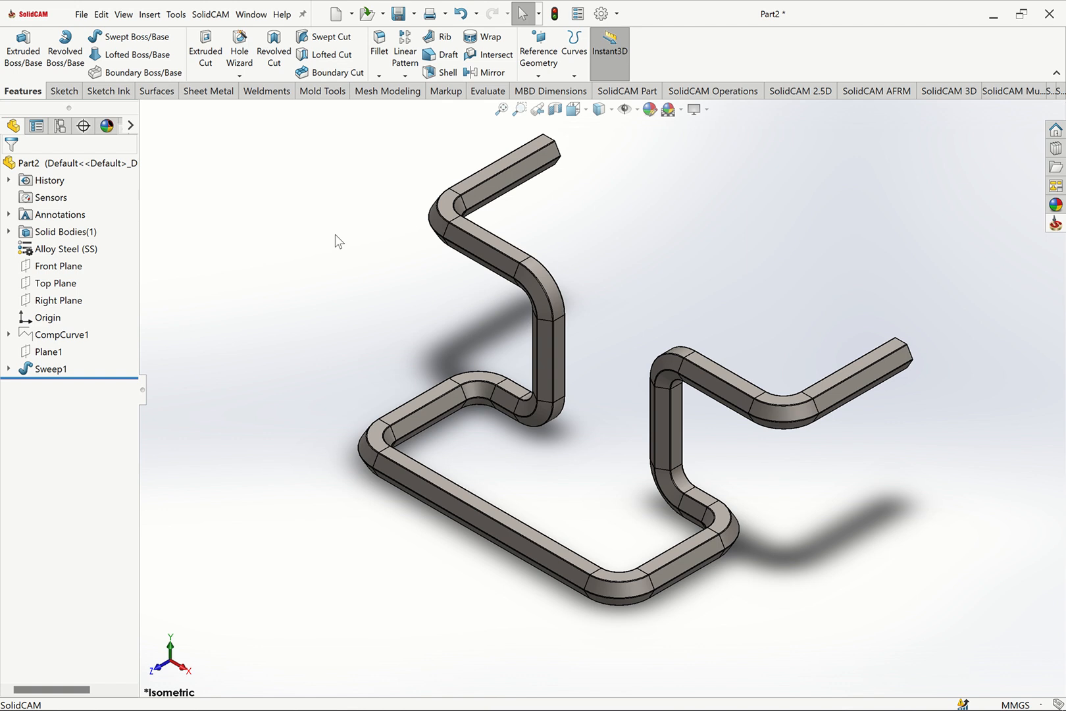
# Create a new, empty part document.
pyautogui.press('super')
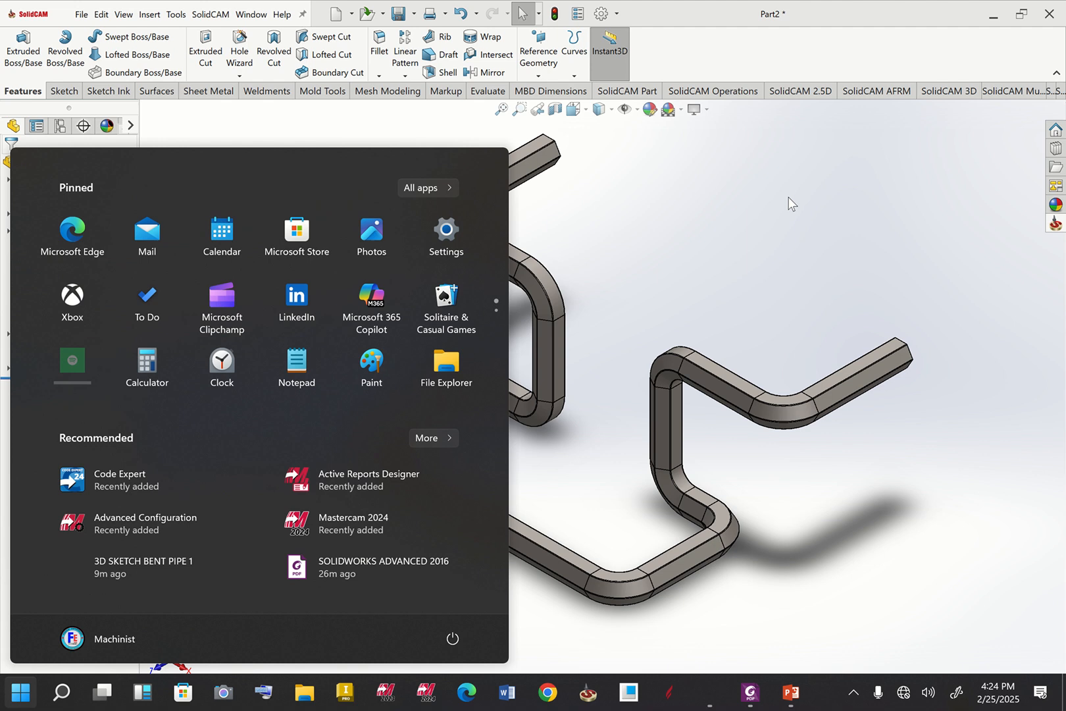
pyautogui.press('Escape')
pyautogui.hotkey('ctrl', 'n')
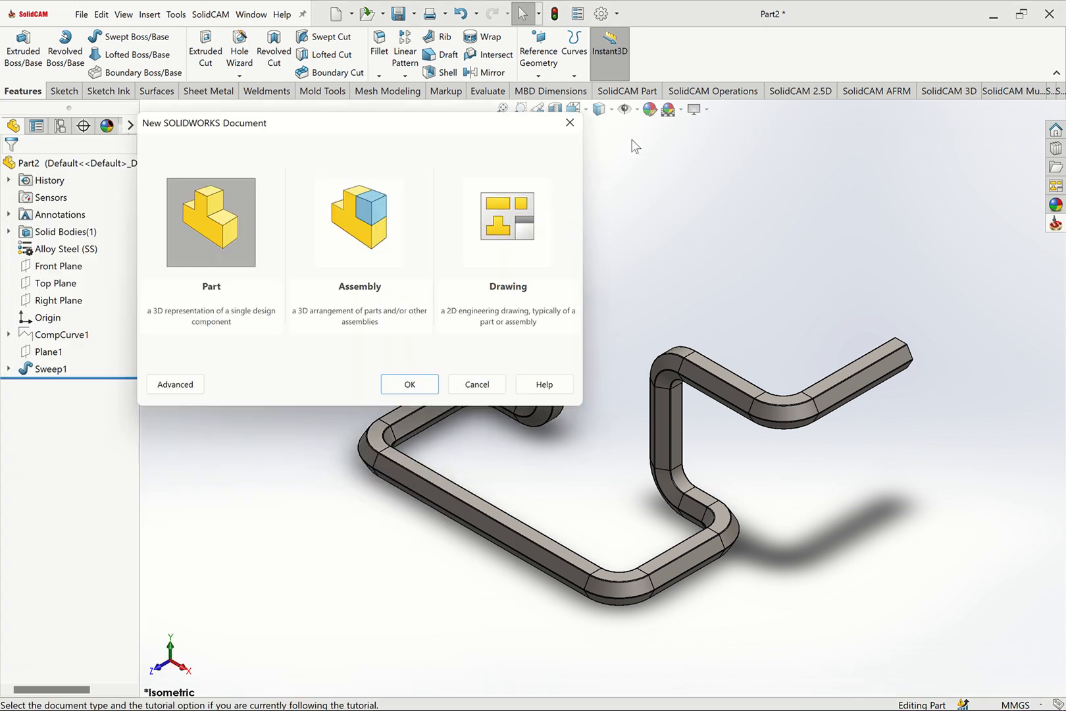
pyautogui.click(396, 387)
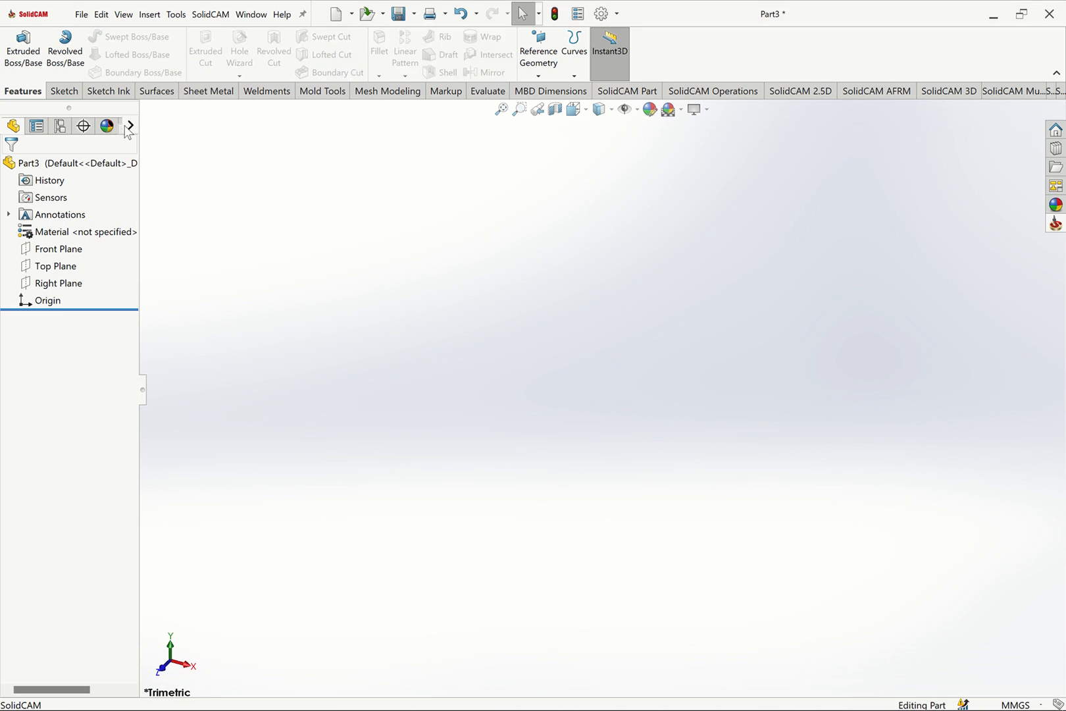
# Sketch an L-shaped path on the Front Plane: a vertical line about 74 mm down to the origin and a horizontal line about 69 mm.
pyautogui.click(72, 249)
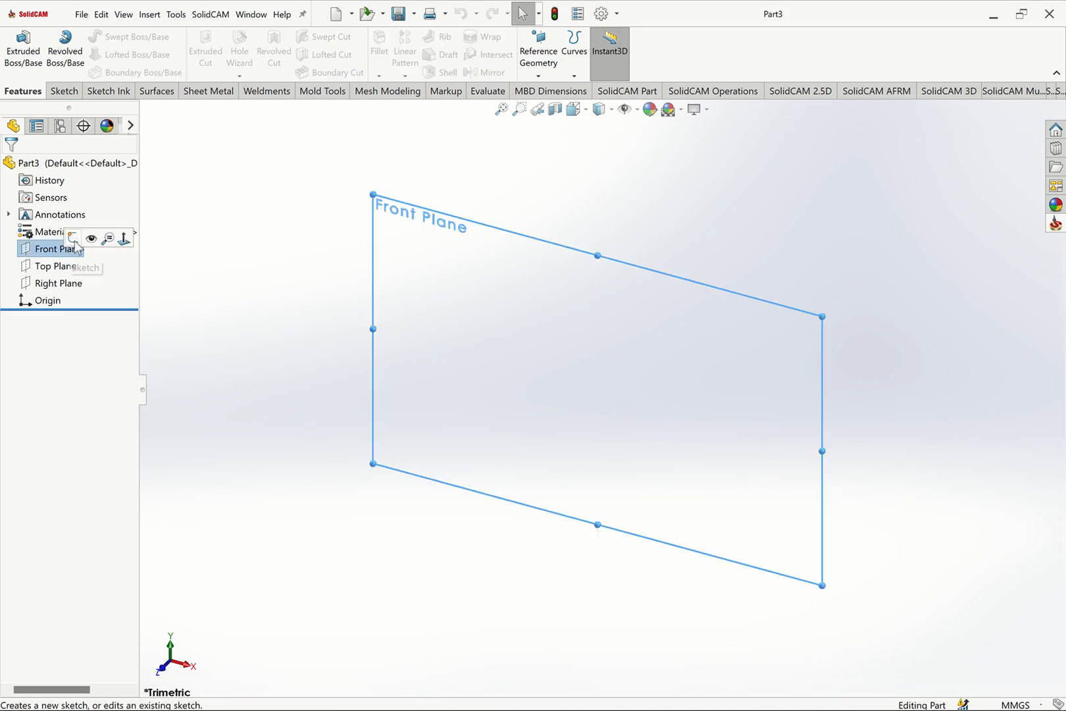
pyautogui.click(73, 239)
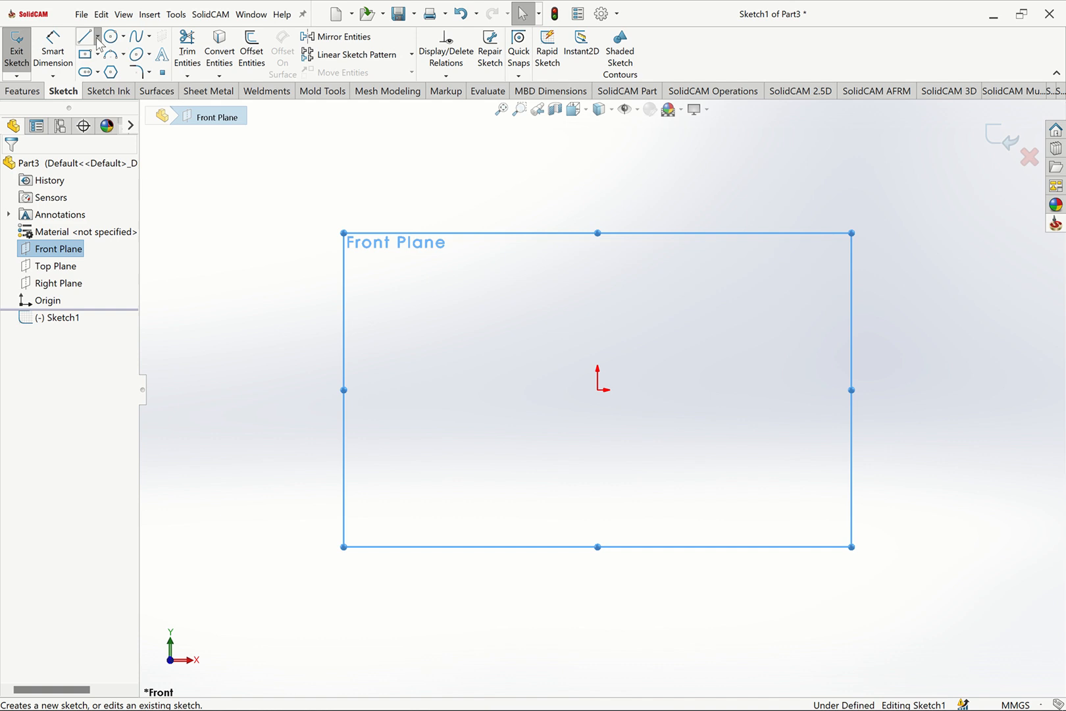
pyautogui.click(98, 38)
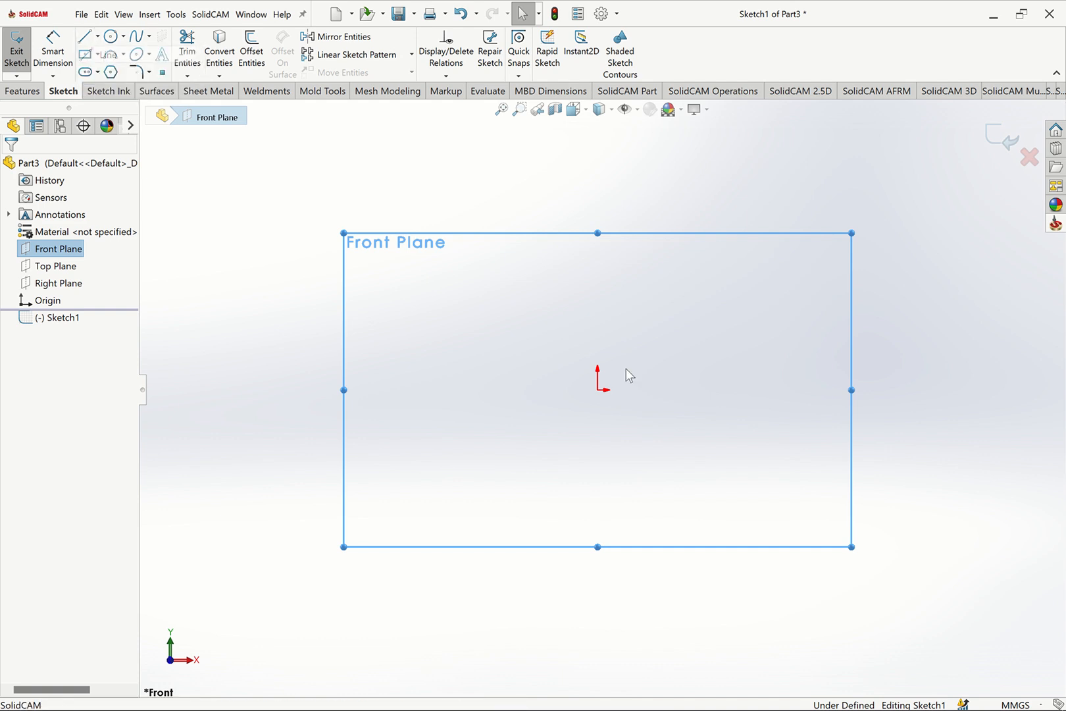
pyautogui.press('l')
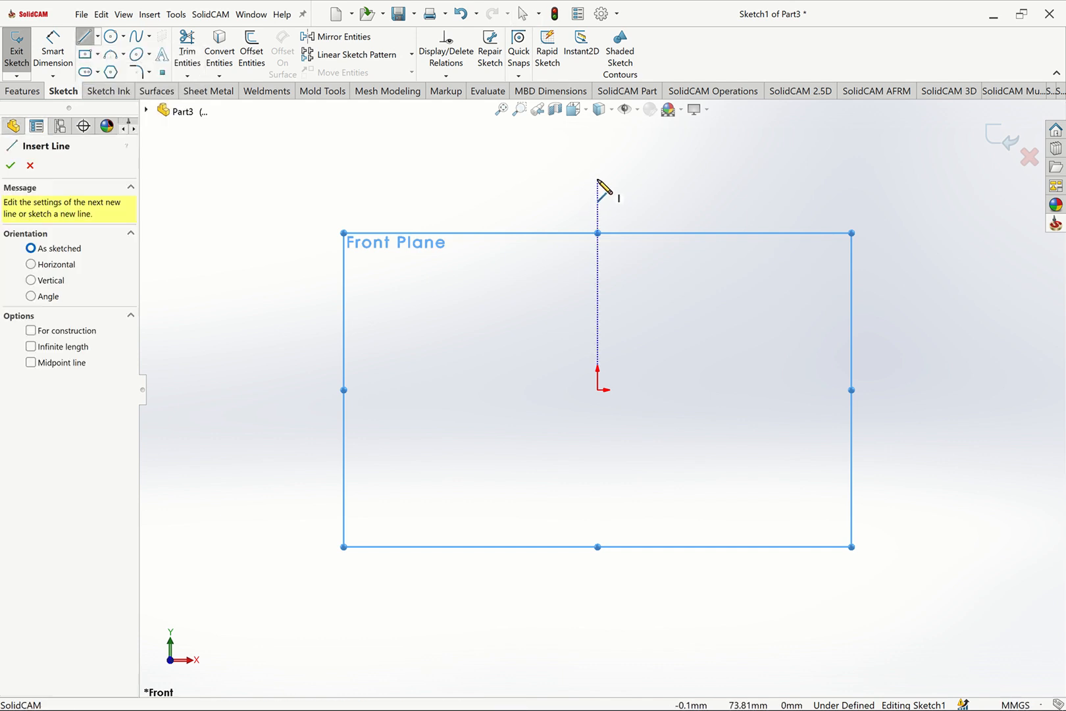
pyautogui.click(597, 179)
pyautogui.click(597, 390)
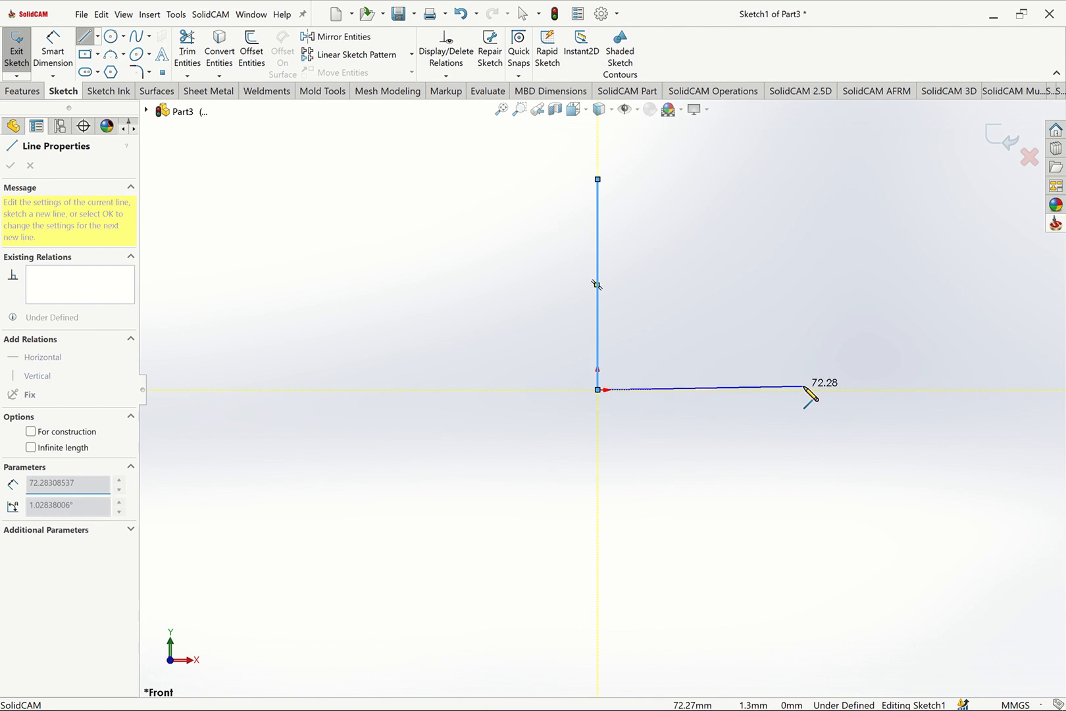
pyautogui.click(795, 389)
pyautogui.press('Escape')
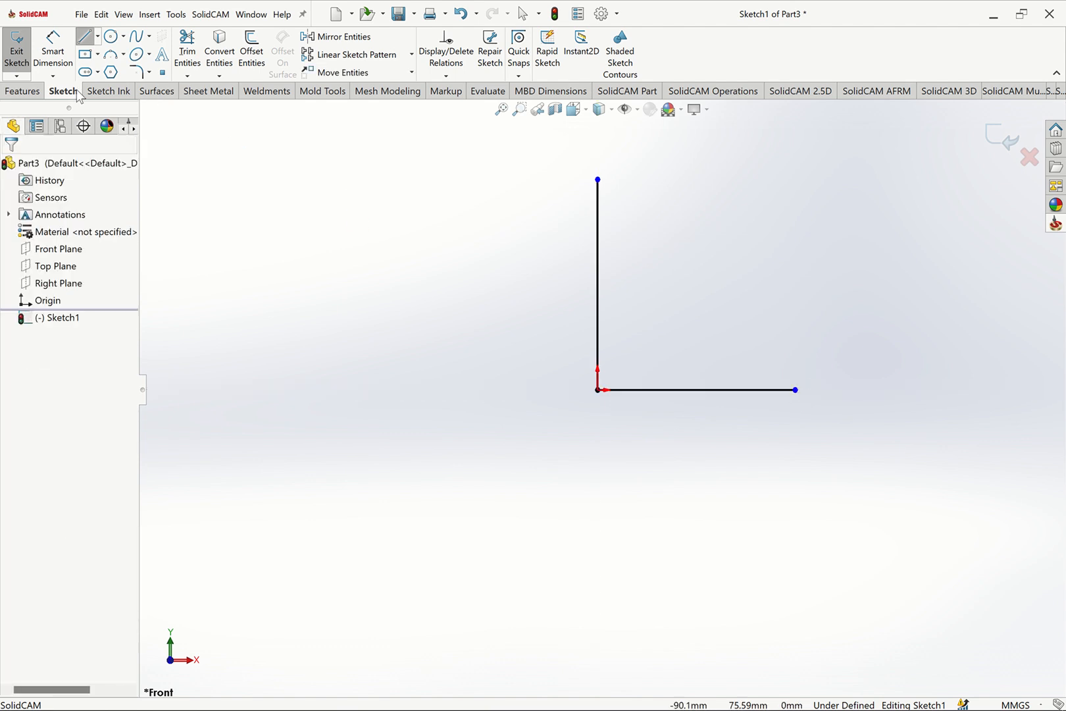
# Dimension the vertical line of the L-shaped path at 100 mm.
pyautogui.click(52, 51)
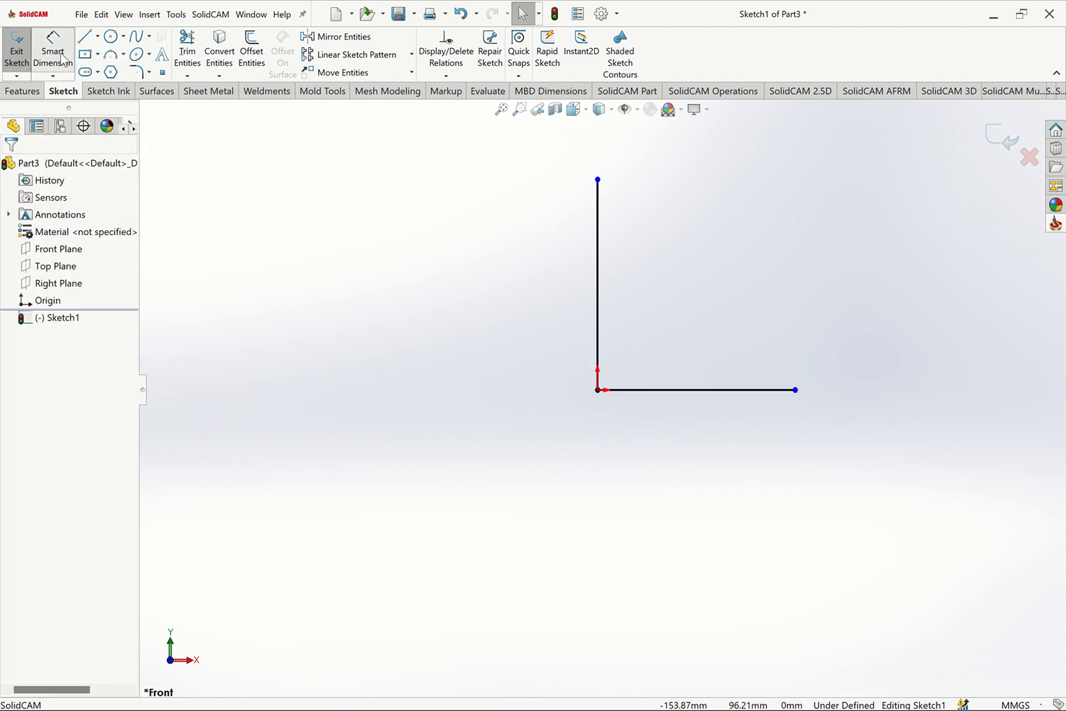
pyautogui.click(541, 258)
pyautogui.click(543, 257)
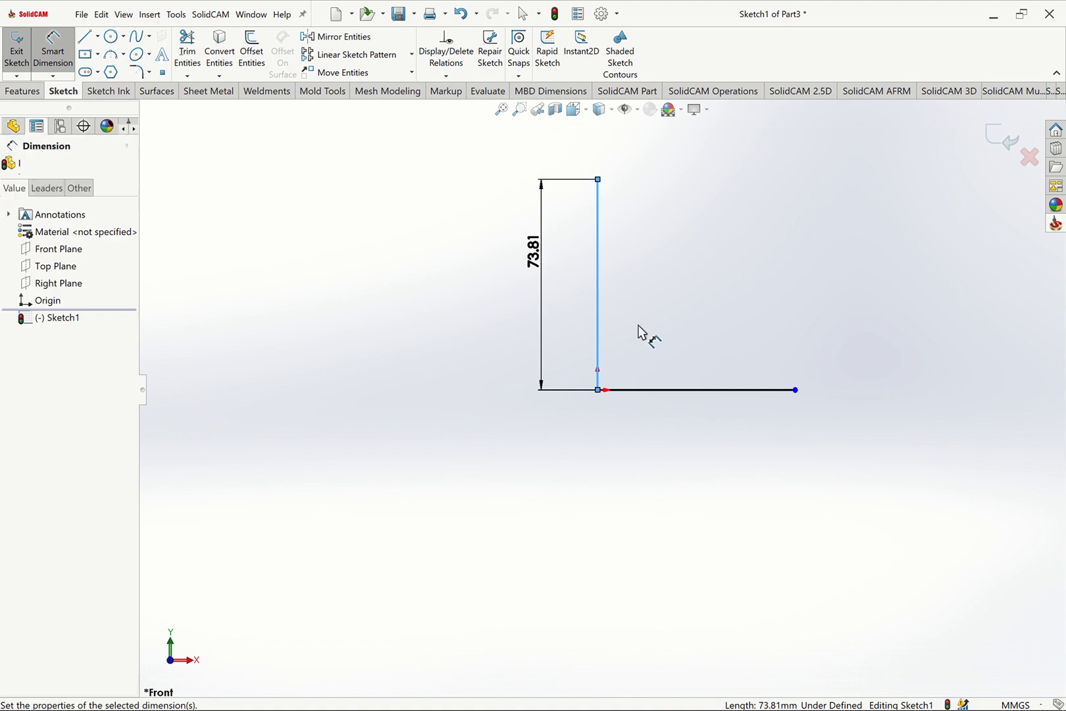
pyautogui.write('100')
pyautogui.press('Return')
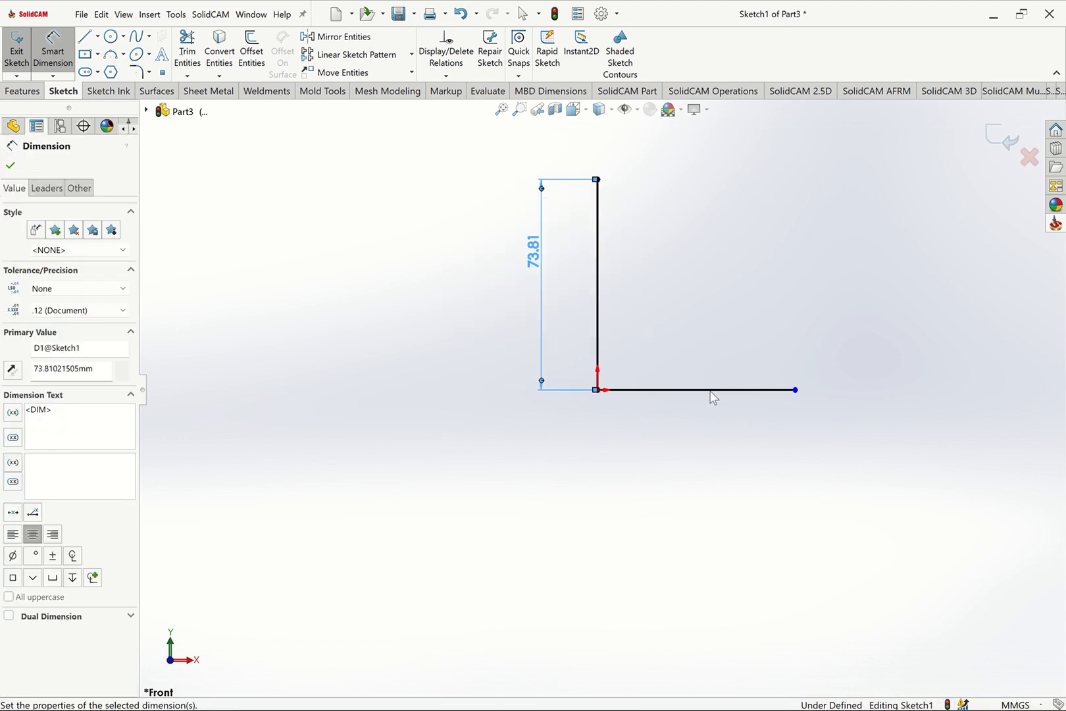
# Dimension the horizontal line of the L-shaped path at 25 mm.
pyautogui.click(714, 392)
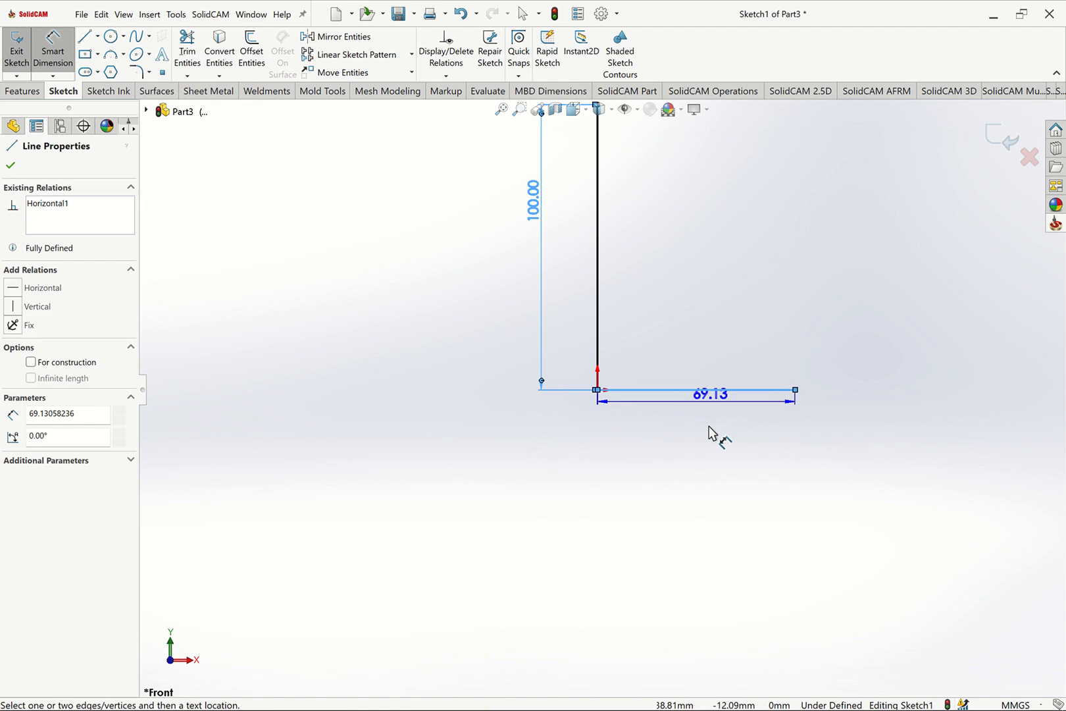
pyautogui.click(710, 432)
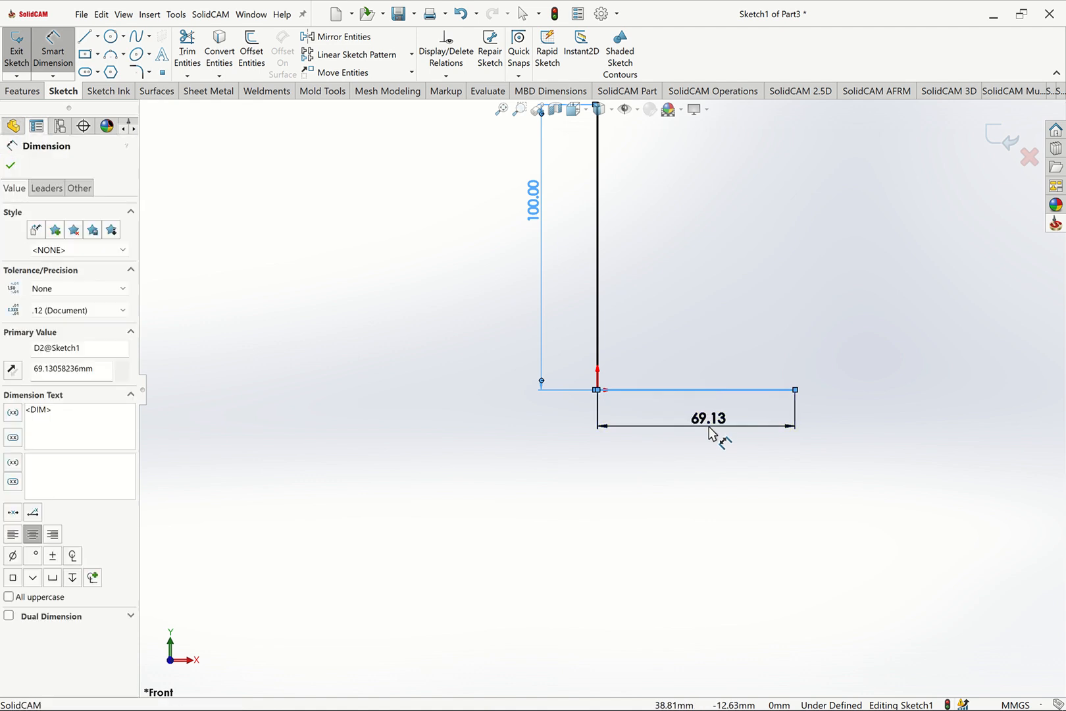
pyautogui.write('75')
pyautogui.press('Return')
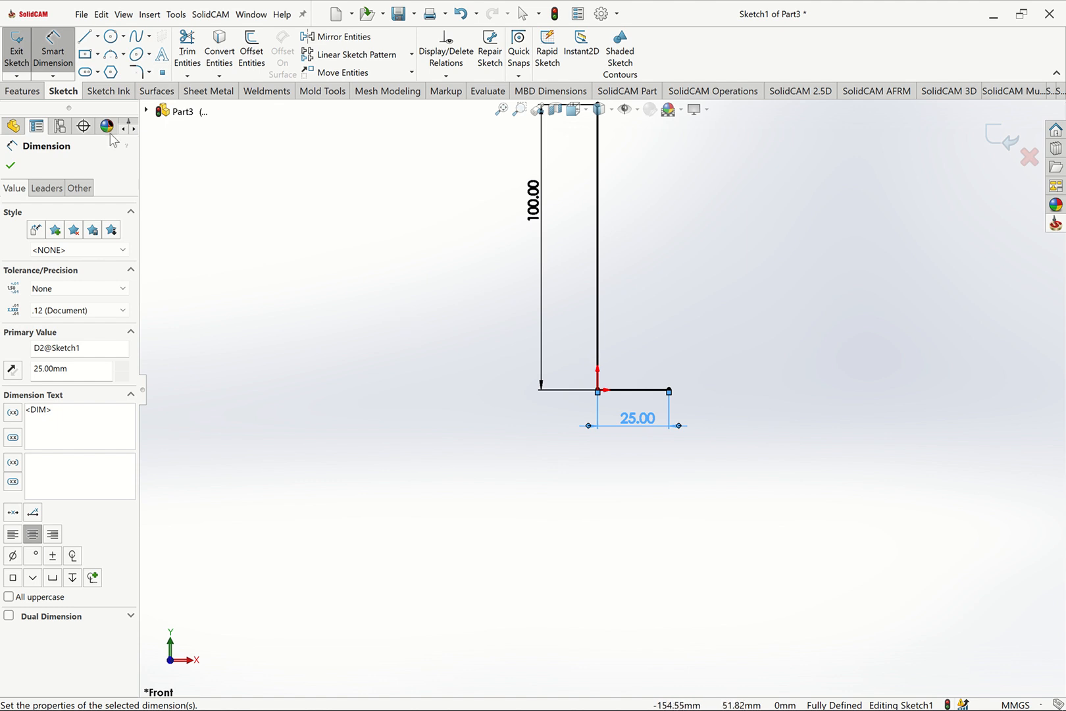
# Round the corner at the origin between the two path lines with a 20 mm sketch fillet.
pyautogui.click(136, 71)
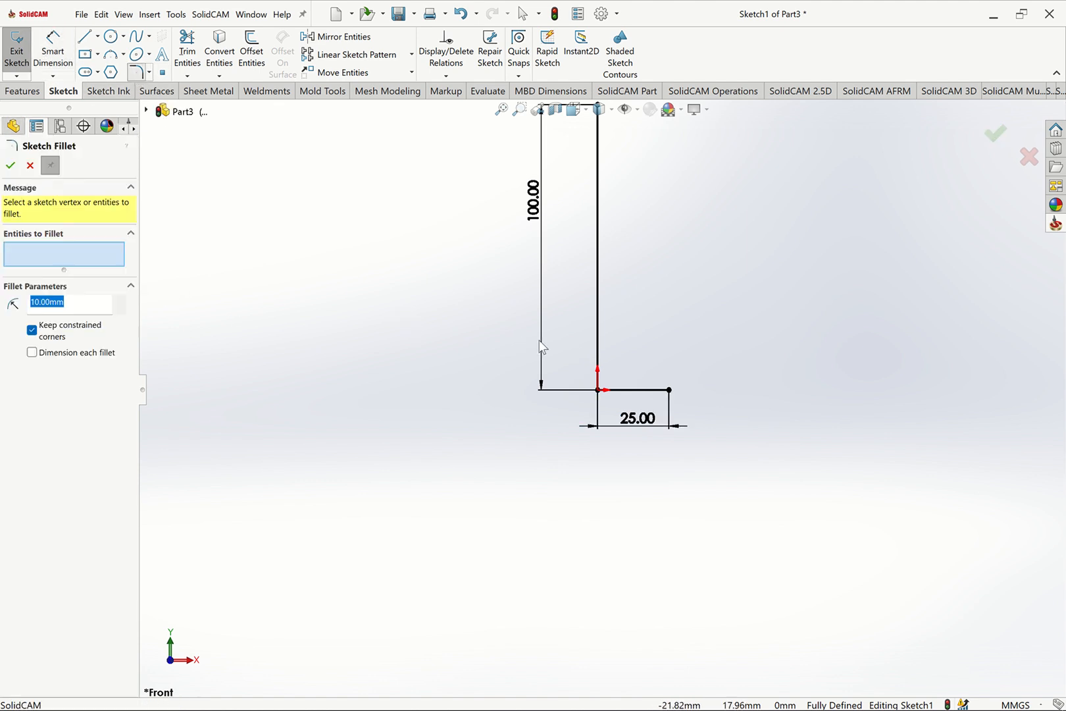
pyautogui.moveTo(542, 347); pyautogui.dragTo(639, 418)
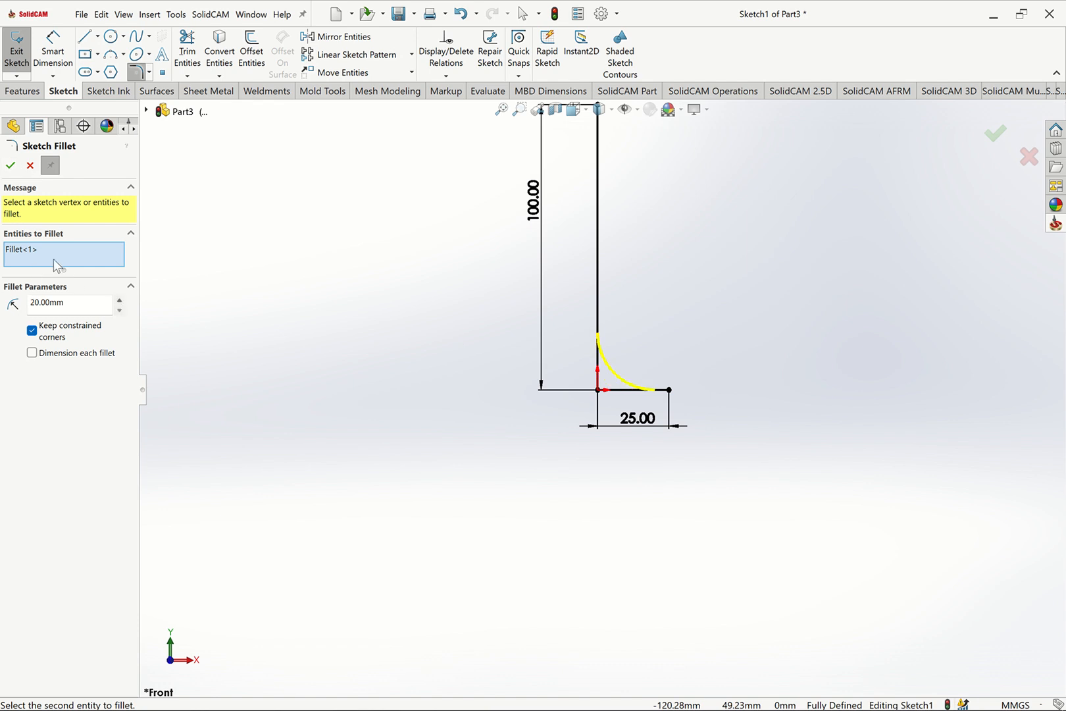
pyautogui.click(12, 166)
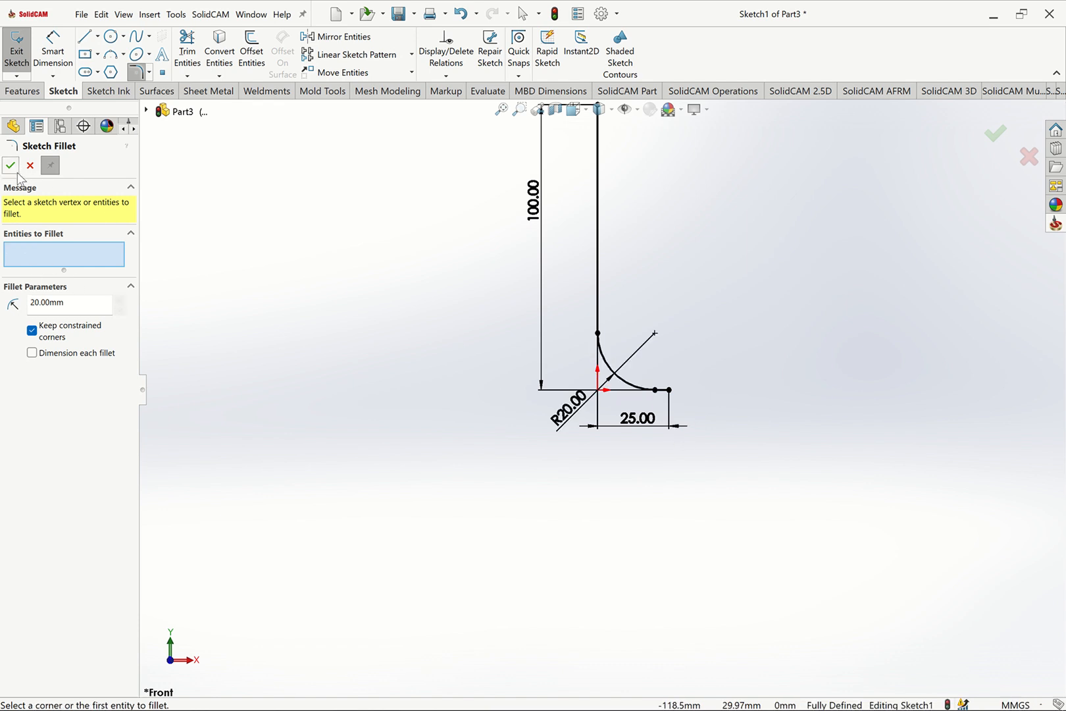
pyautogui.click(12, 166)
# Change the horizontal line's dimension to 50 mm and finish the path sketch.
pyautogui.doubleClick(648, 421)
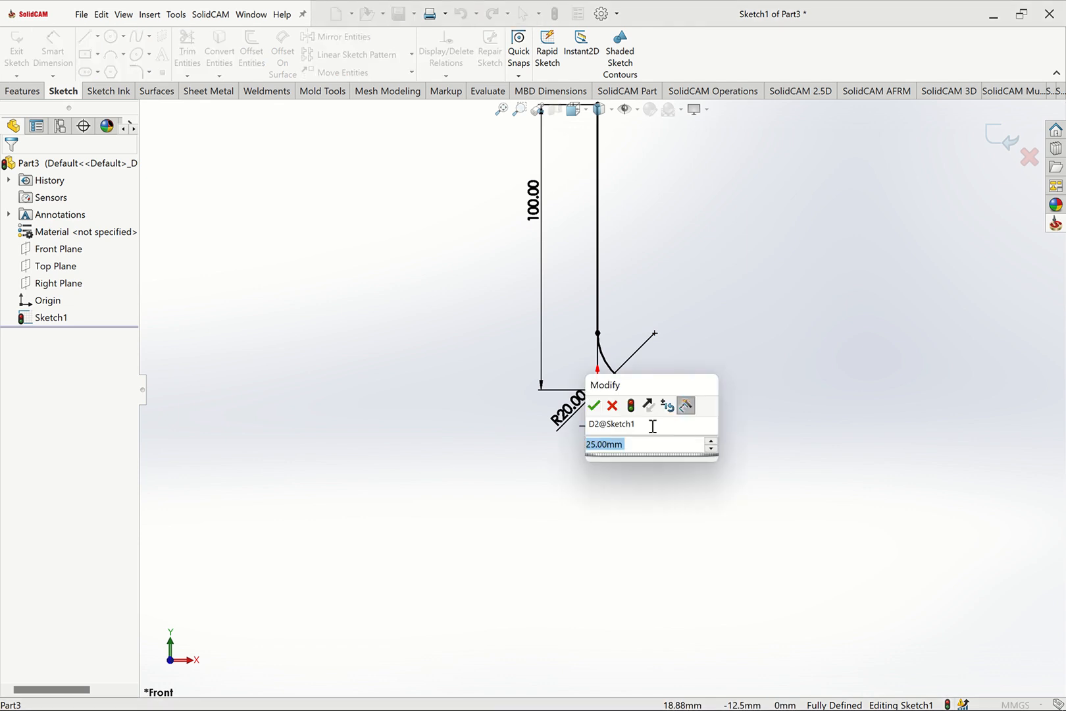
pyautogui.write('25')
pyautogui.press('Return')
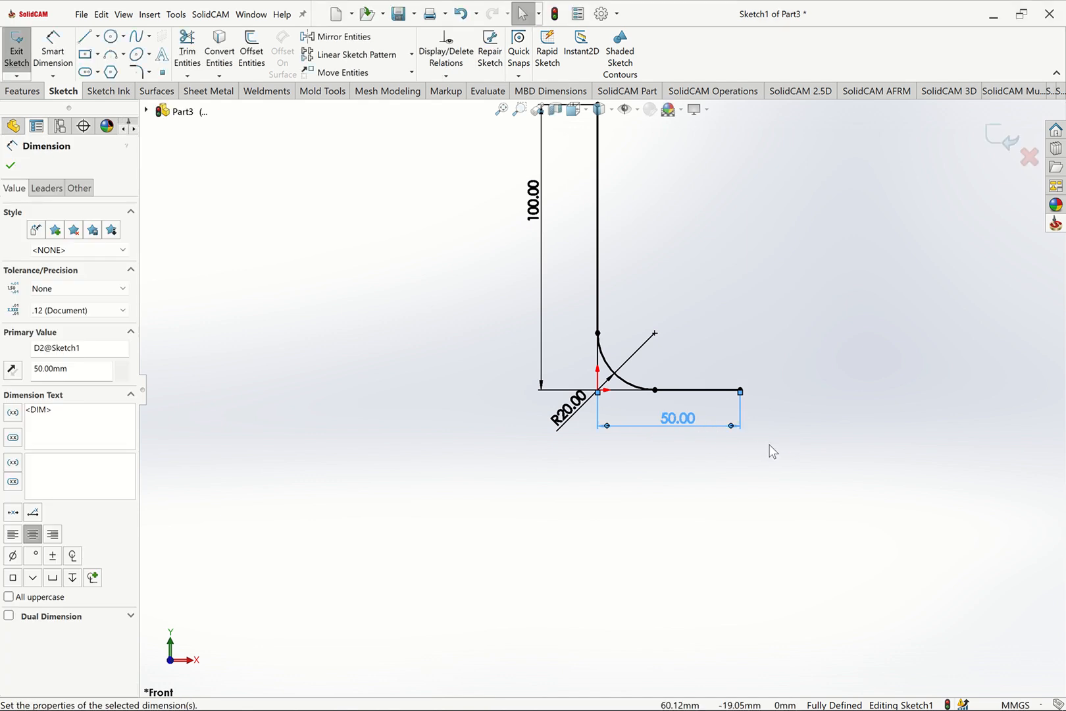
pyautogui.click(929, 198)
pyautogui.click(997, 137)
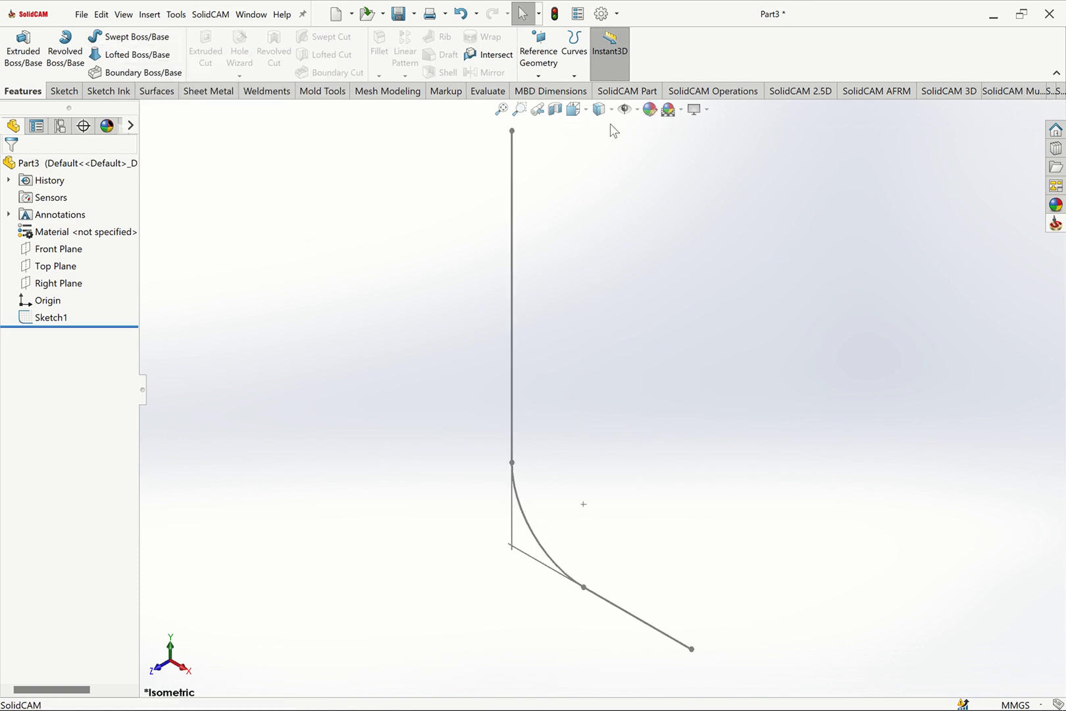
# Create a reference plane through the free end point of the horizontal line, perpendicular to that line.
pyautogui.click(539, 52)
pyautogui.click(554, 89)
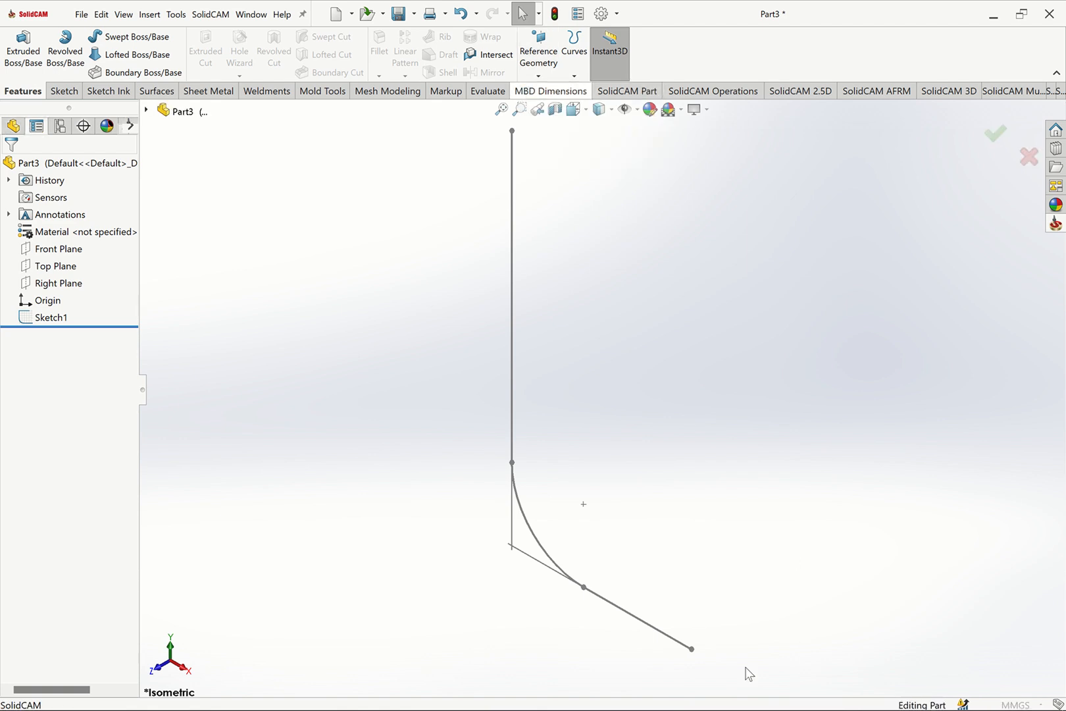
pyautogui.click(691, 651)
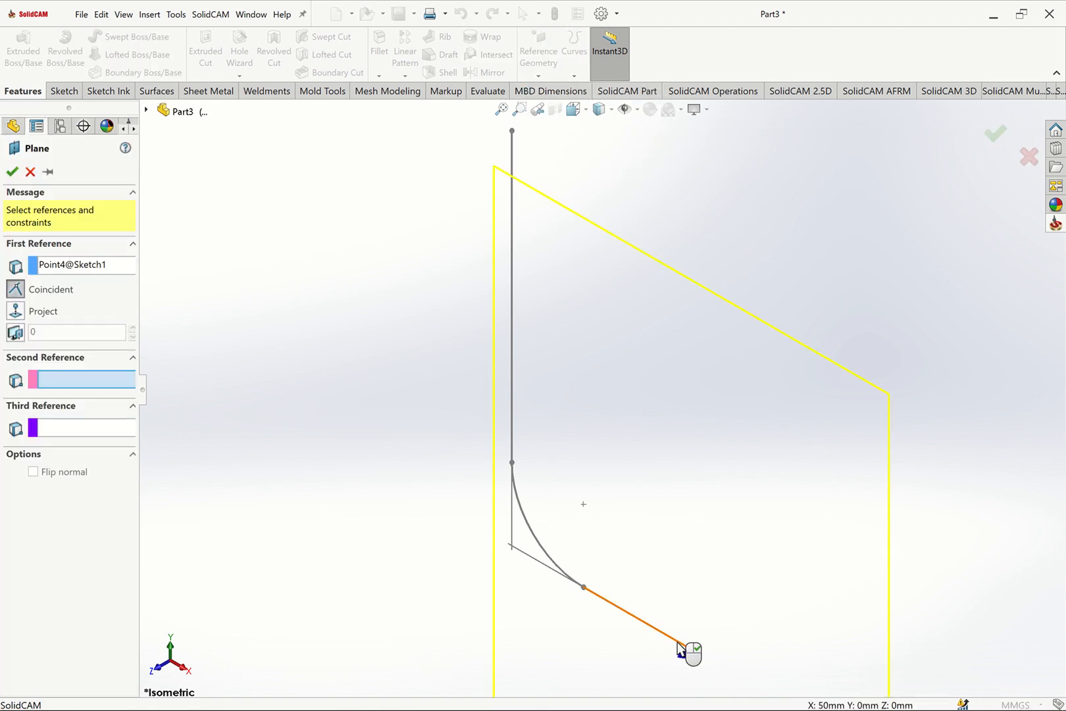
pyautogui.click(685, 646)
pyautogui.click(12, 172)
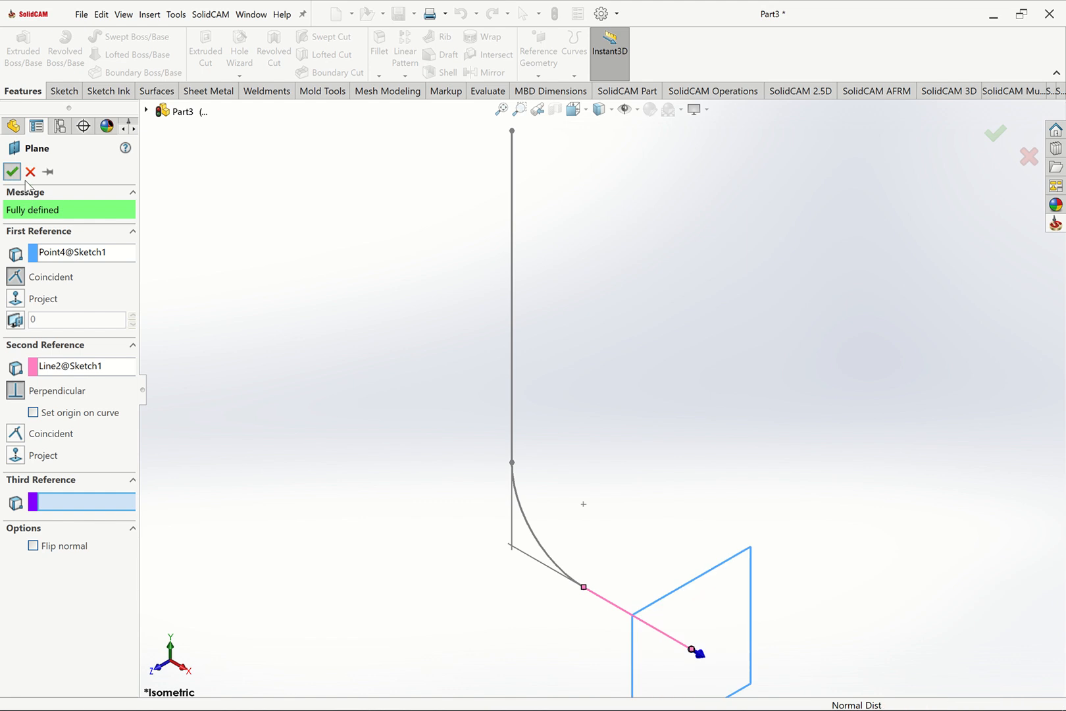
# Sketch a five-sided polygon on the new plane, centred on the path's end point, with an inscribed circle about 12.89 mm in diameter.
pyautogui.click(722, 611)
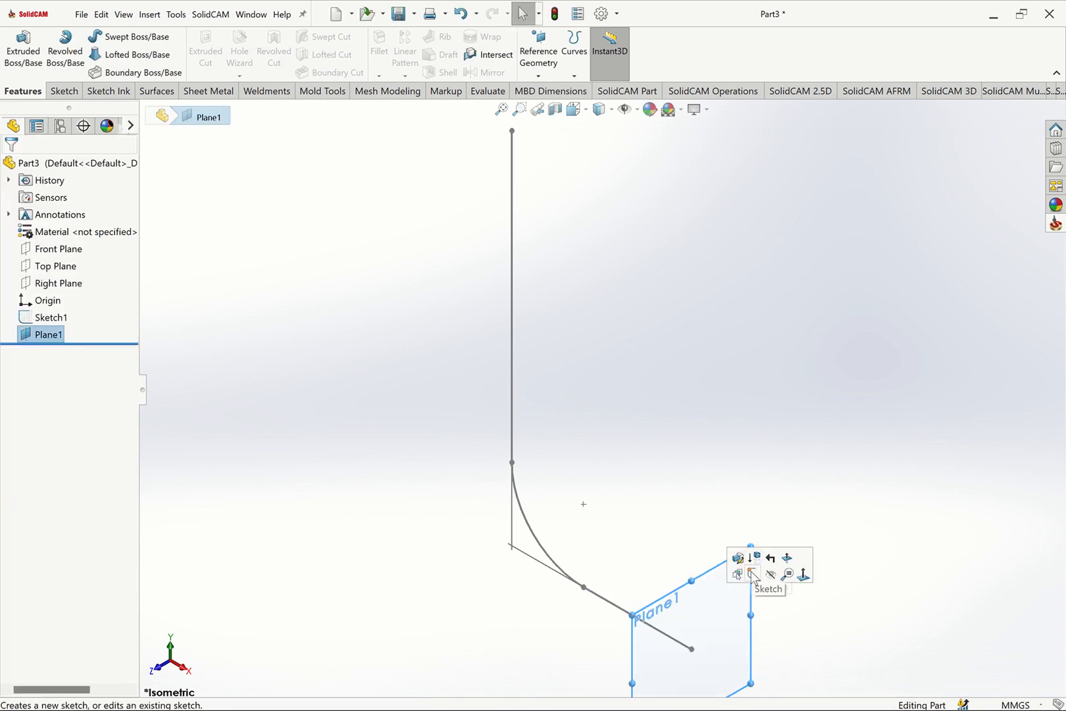
pyautogui.click(754, 572)
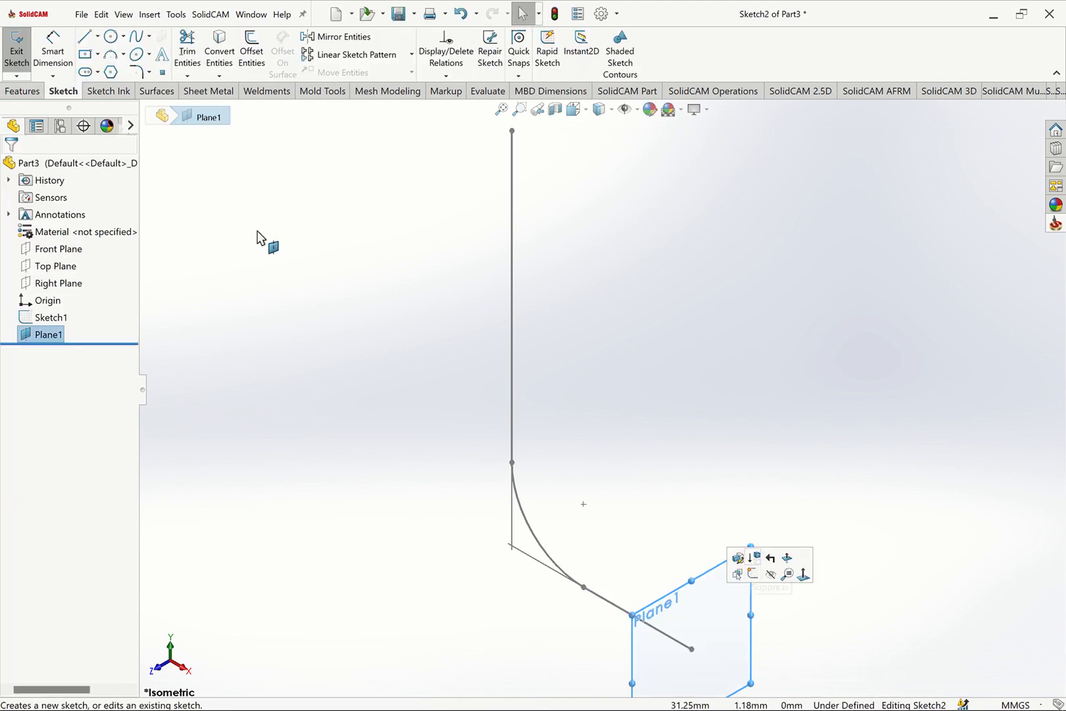
pyautogui.click(111, 72)
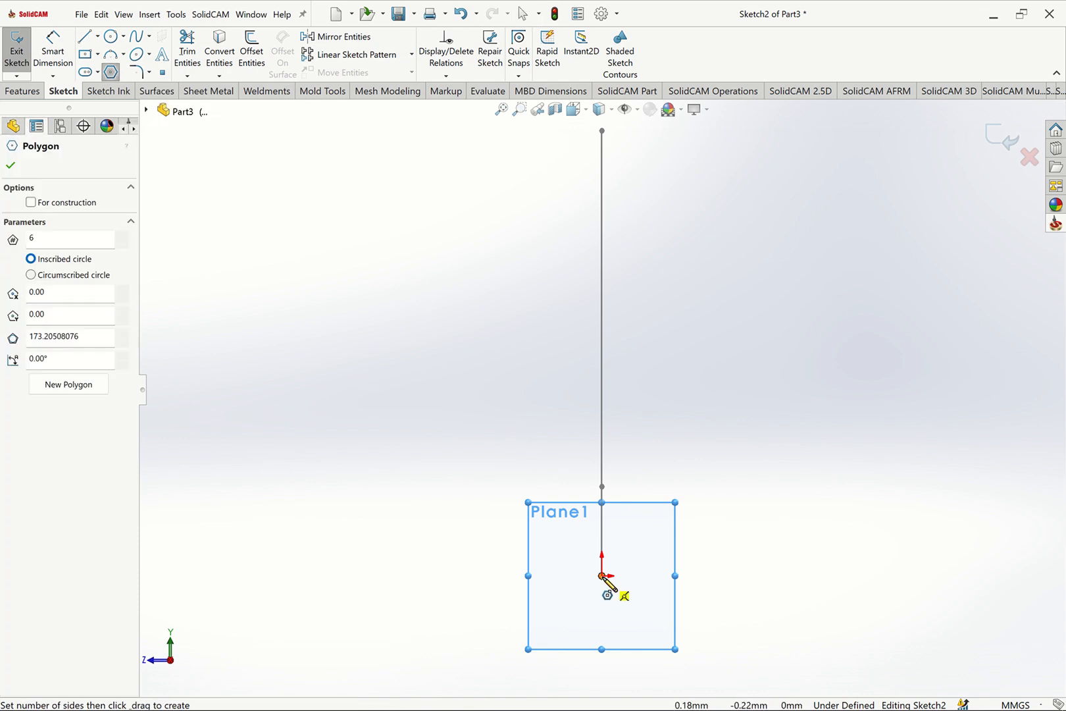
pyautogui.click(601, 576)
pyautogui.click(637, 591)
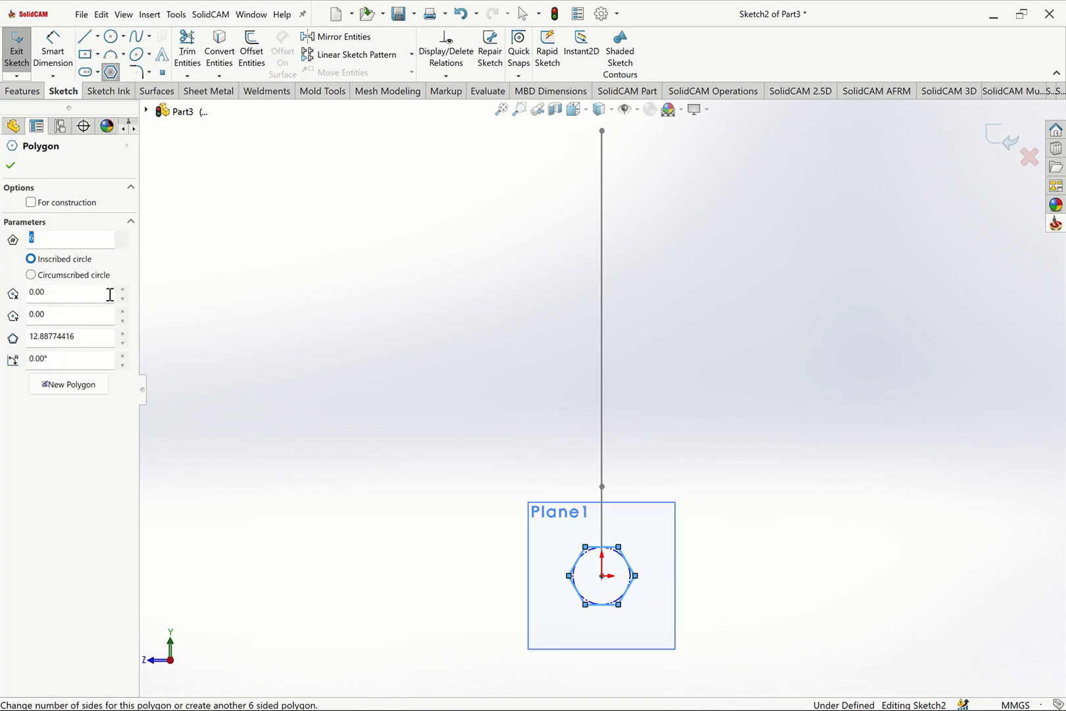
pyautogui.write('5')
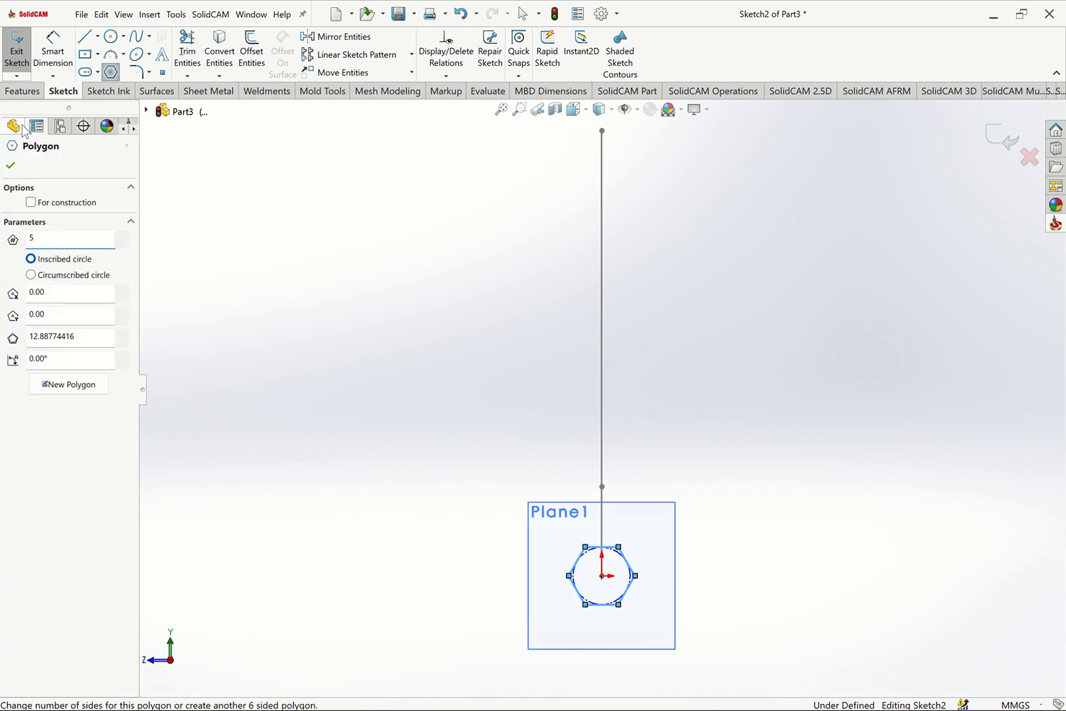
pyautogui.click(13, 167)
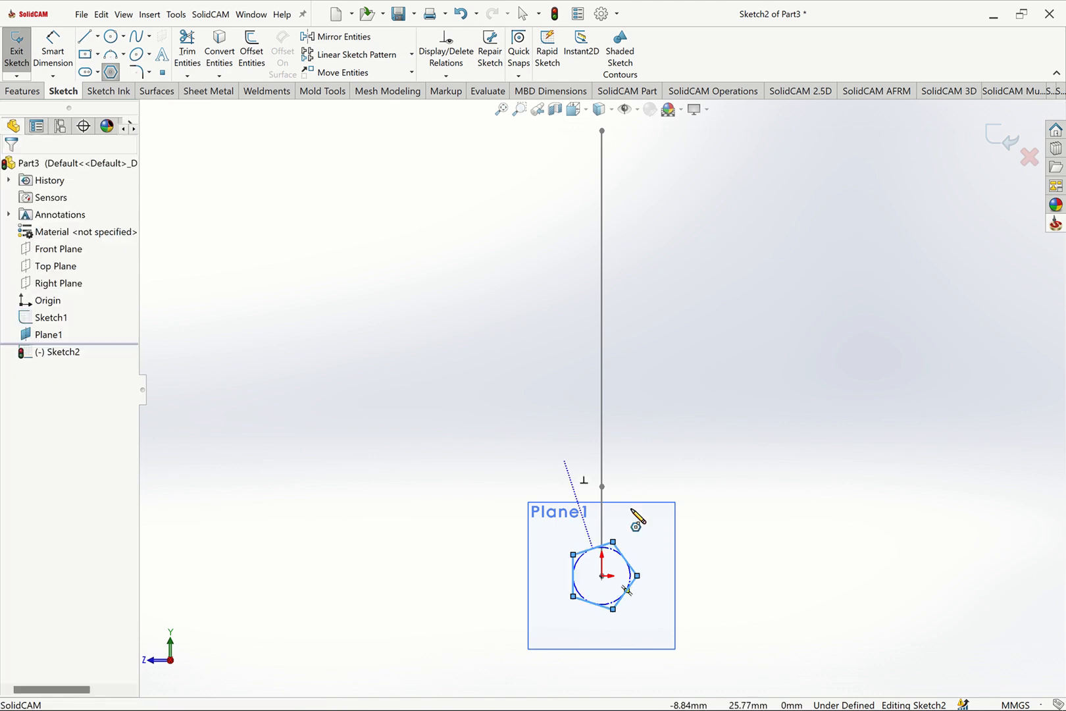
# Make the pentagon's upper side horizontal in the profile sketch.
pyautogui.click(592, 548)
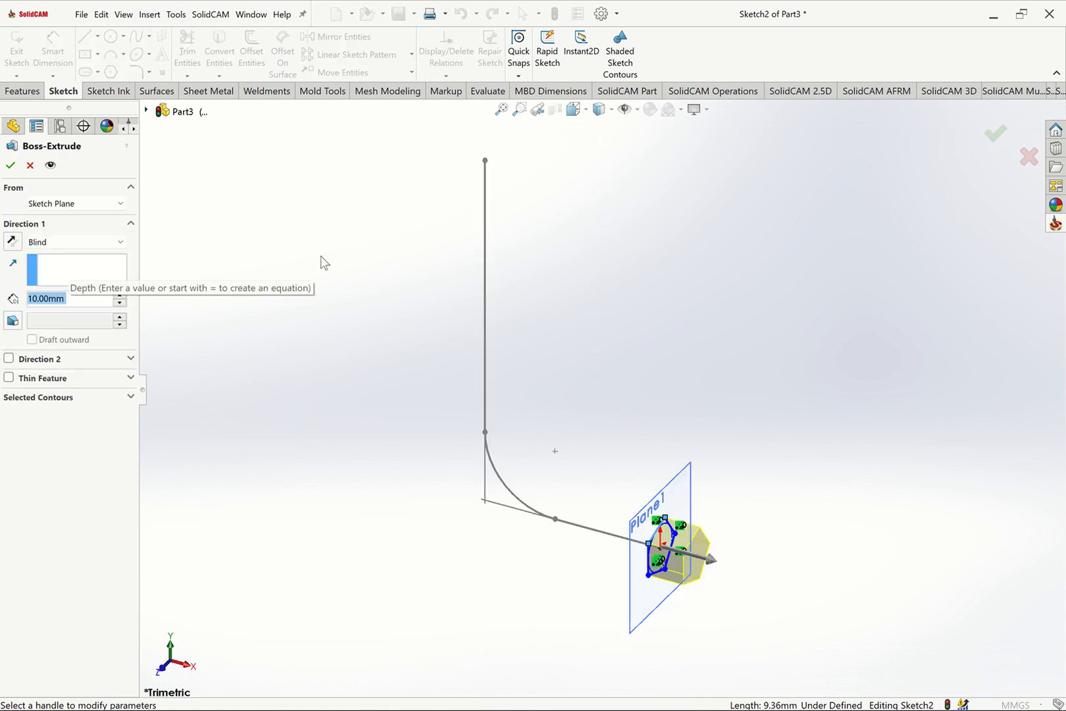
pyautogui.click(30, 165)
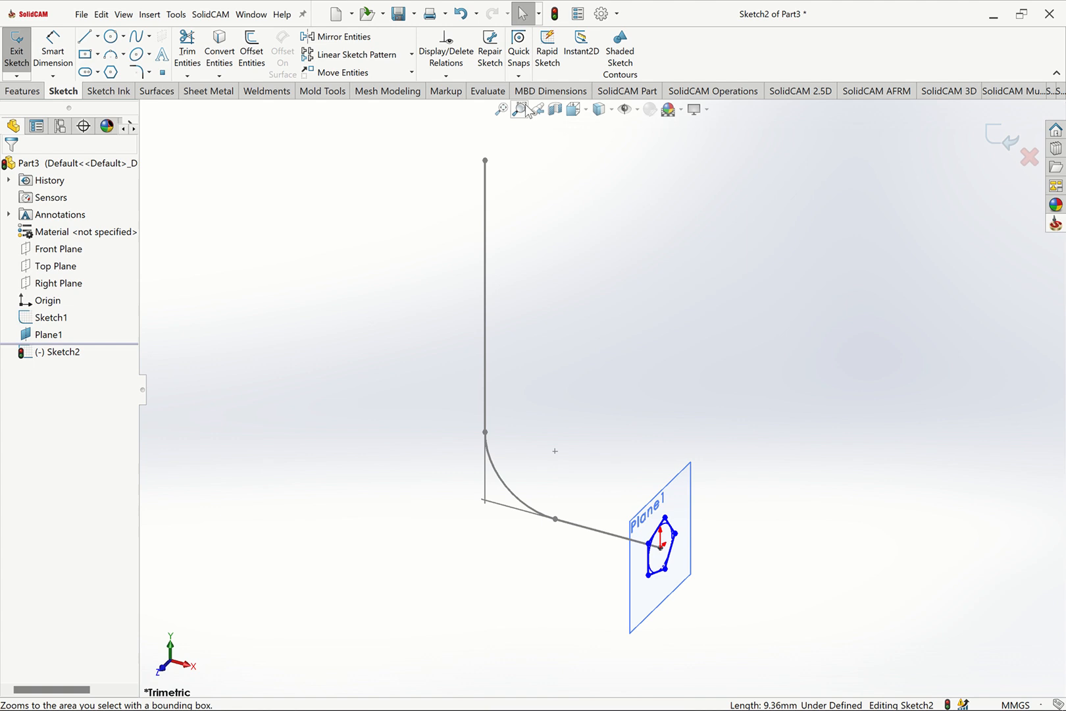
pyautogui.moveTo(631, 485); pyautogui.dragTo(732, 595)
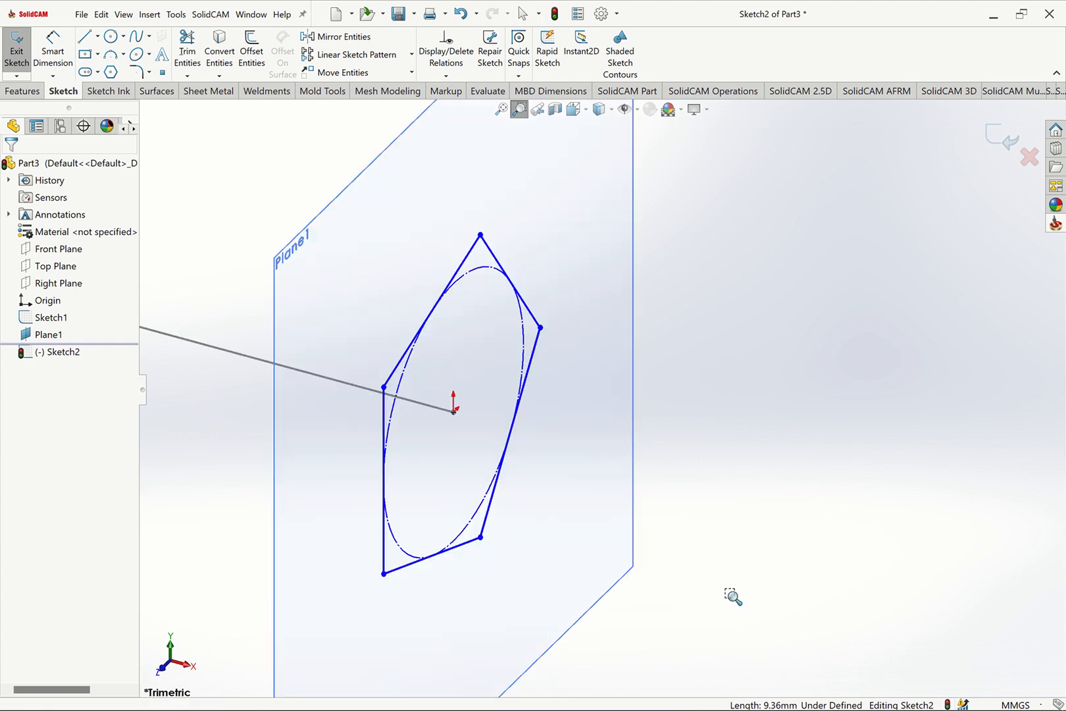
pyautogui.press('Escape')
pyautogui.hotkey('ctrl', '8')
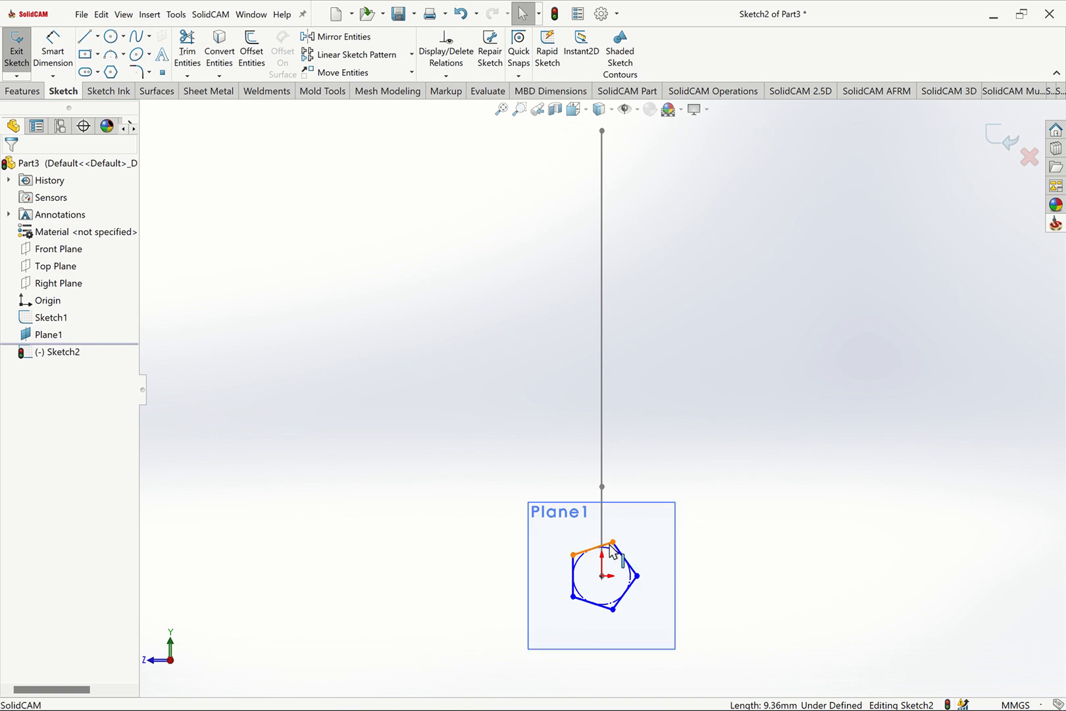
pyautogui.click(643, 546)
pyautogui.click(666, 504)
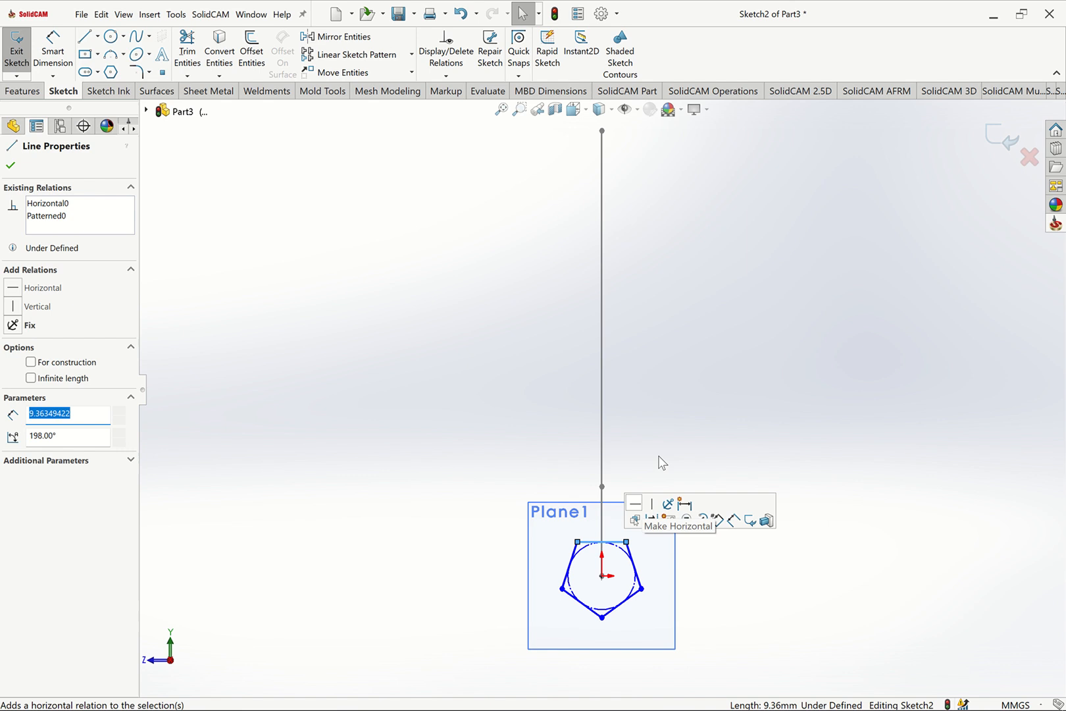
# Dimension the pentagon's inscribed circle at 10 mm diameter and finish the profile sketch.
pyautogui.click(53, 46)
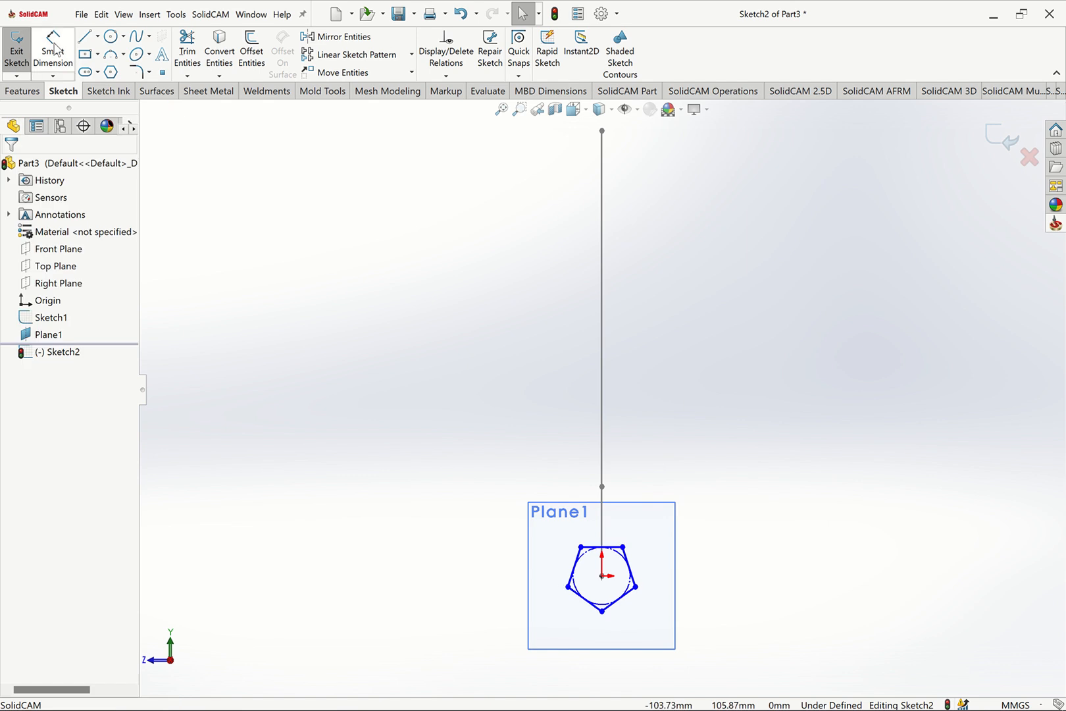
pyautogui.click(629, 589)
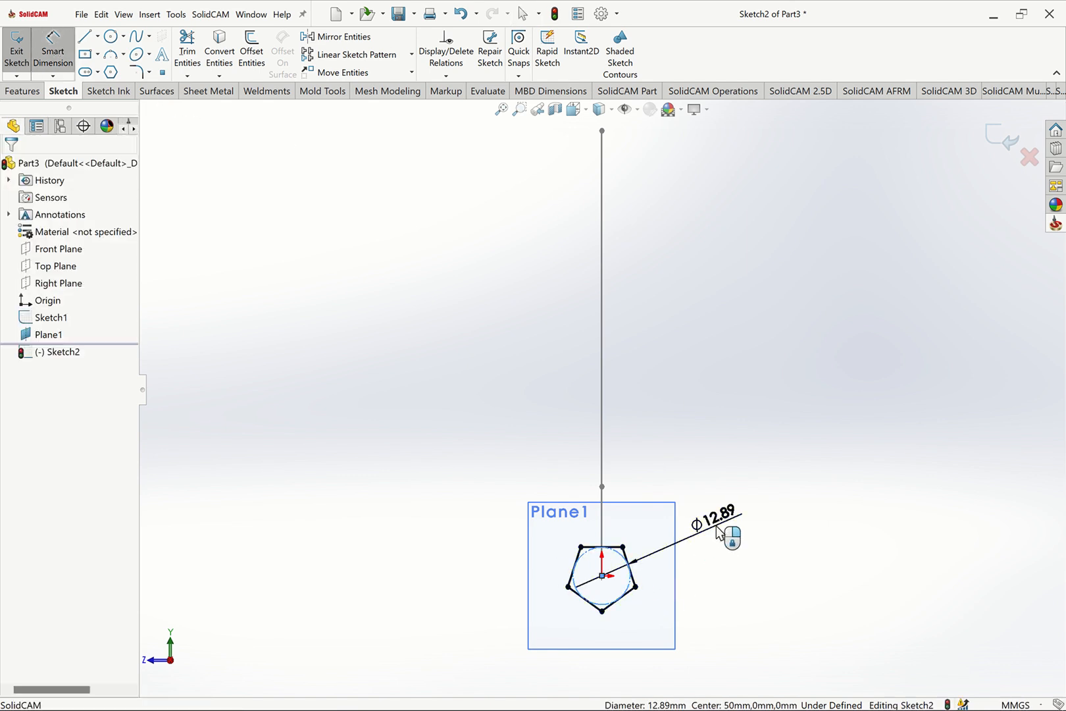
pyautogui.click(716, 528)
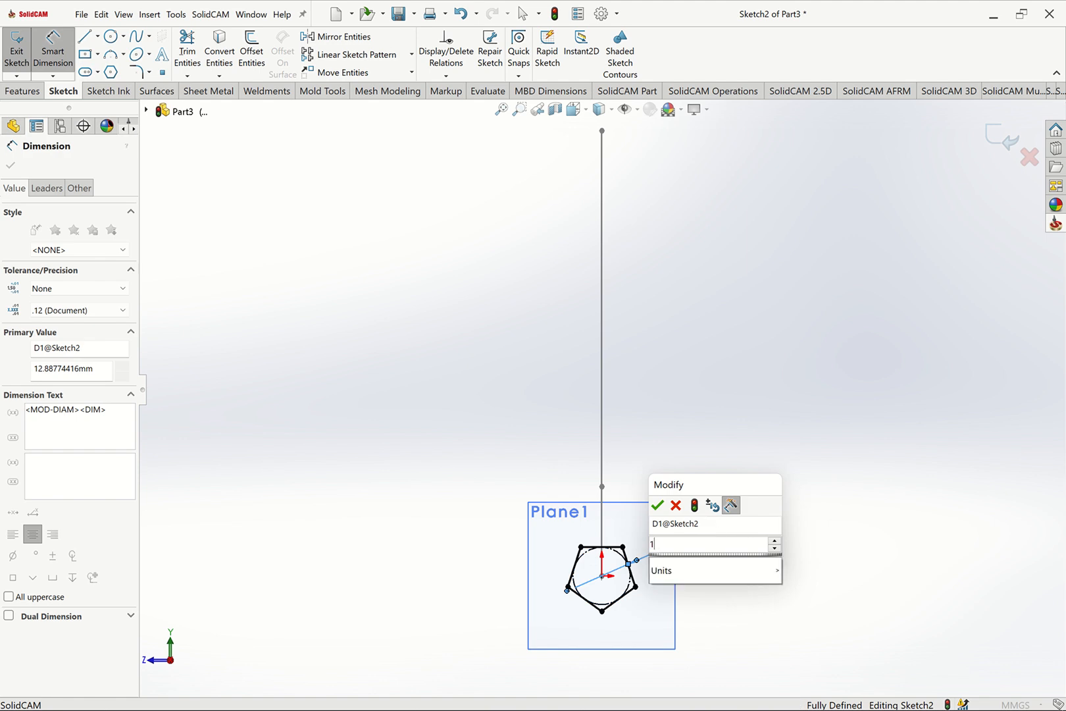
pyautogui.press('Return')
pyautogui.press('Escape')
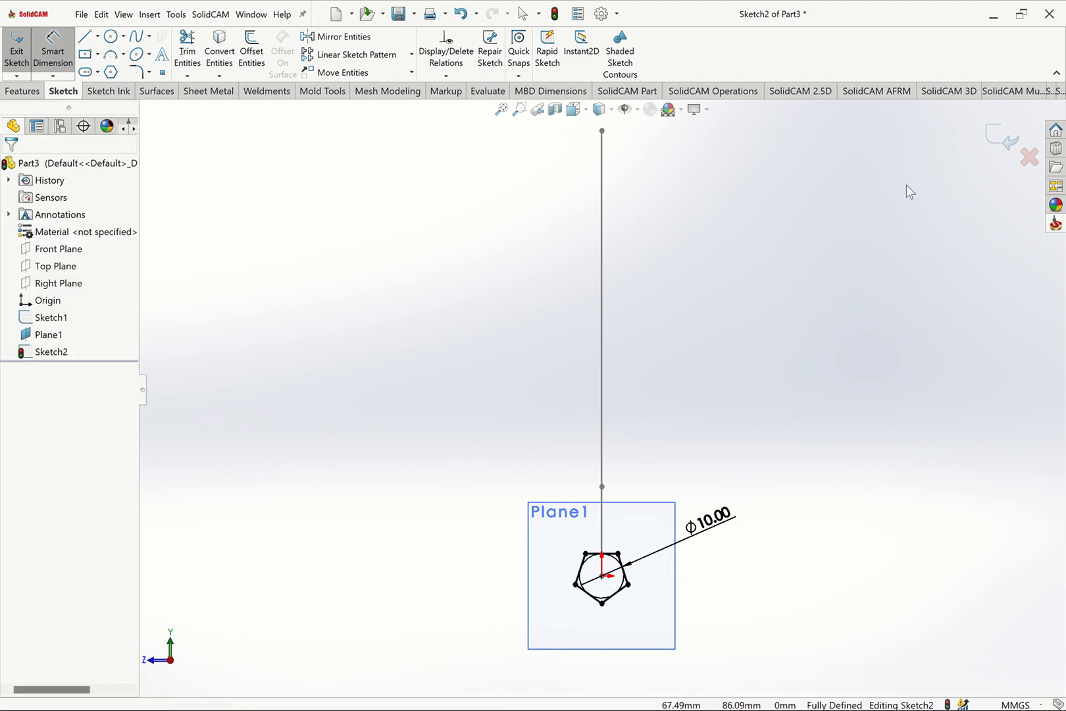
pyautogui.click(992, 134)
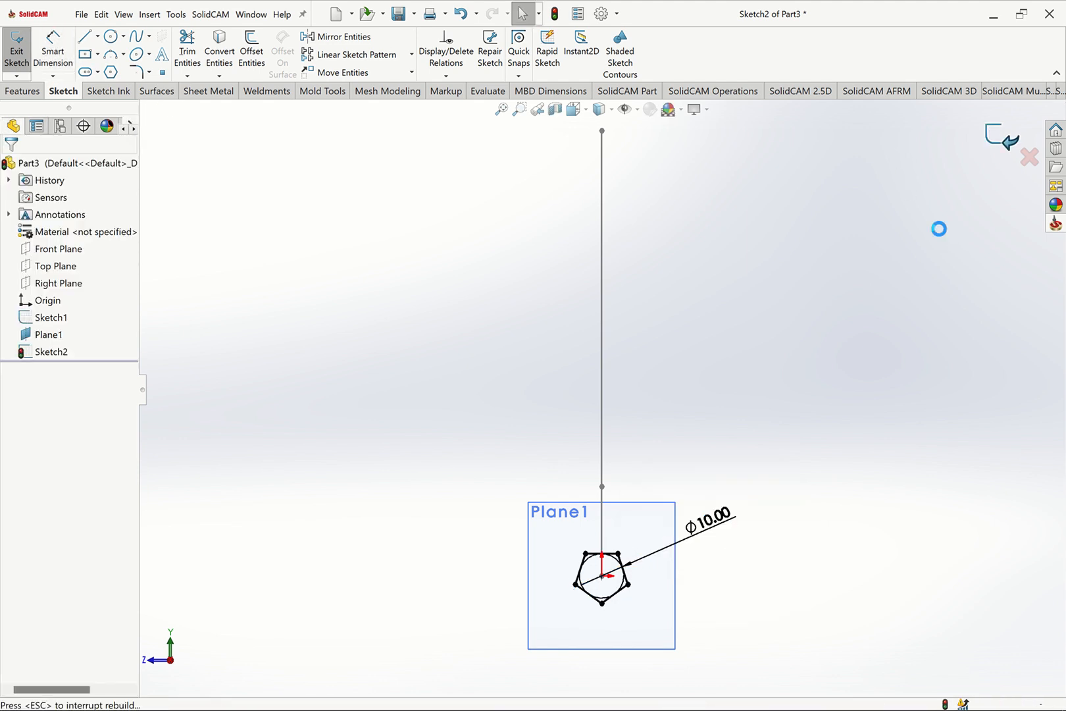
# Hide the profile's reference plane and sweep the pentagon sketch along the L-shaped path as a solid.
pyautogui.hotkey('ctrl', '7')
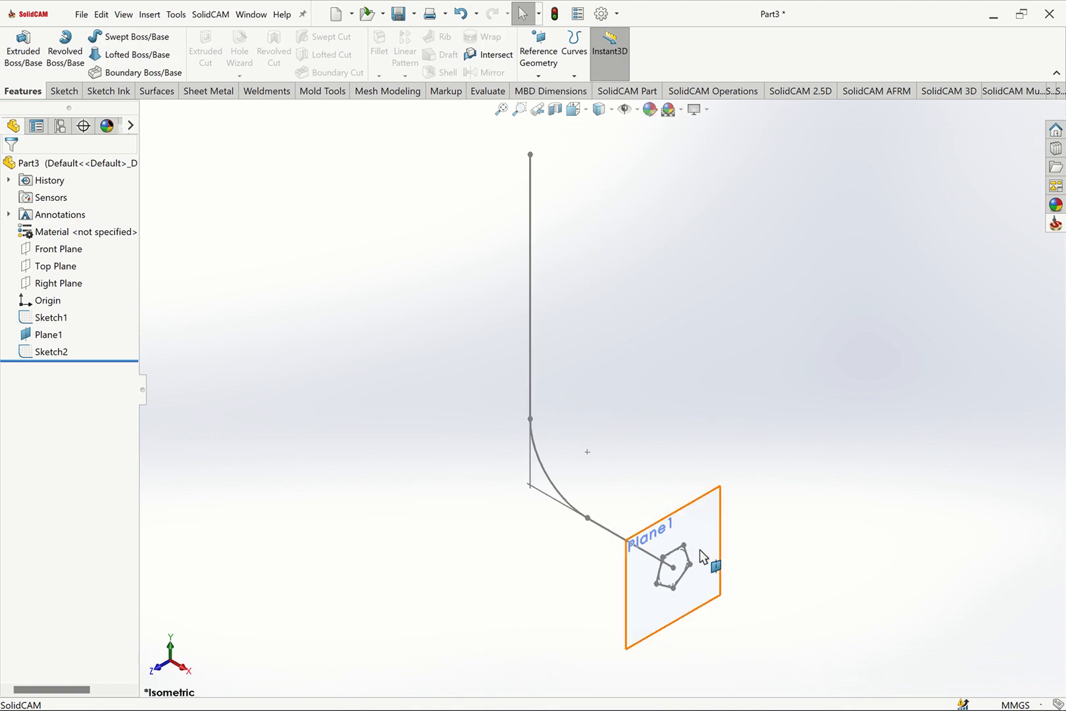
pyautogui.click(719, 549)
pyautogui.click(766, 511)
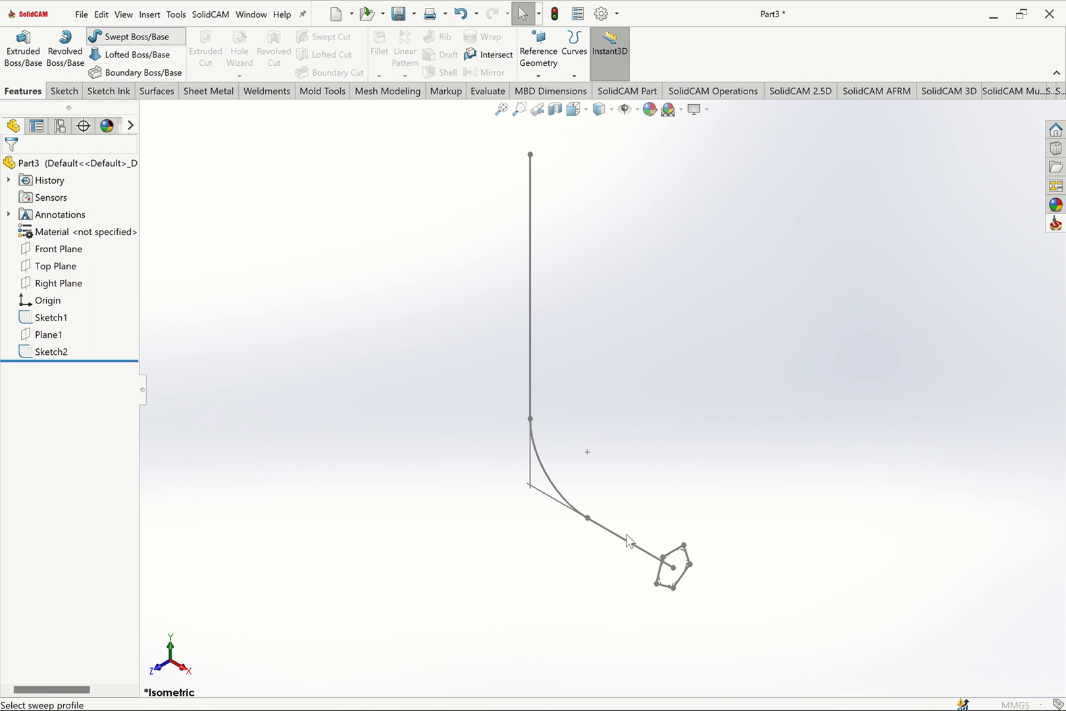
pyautogui.click(678, 556)
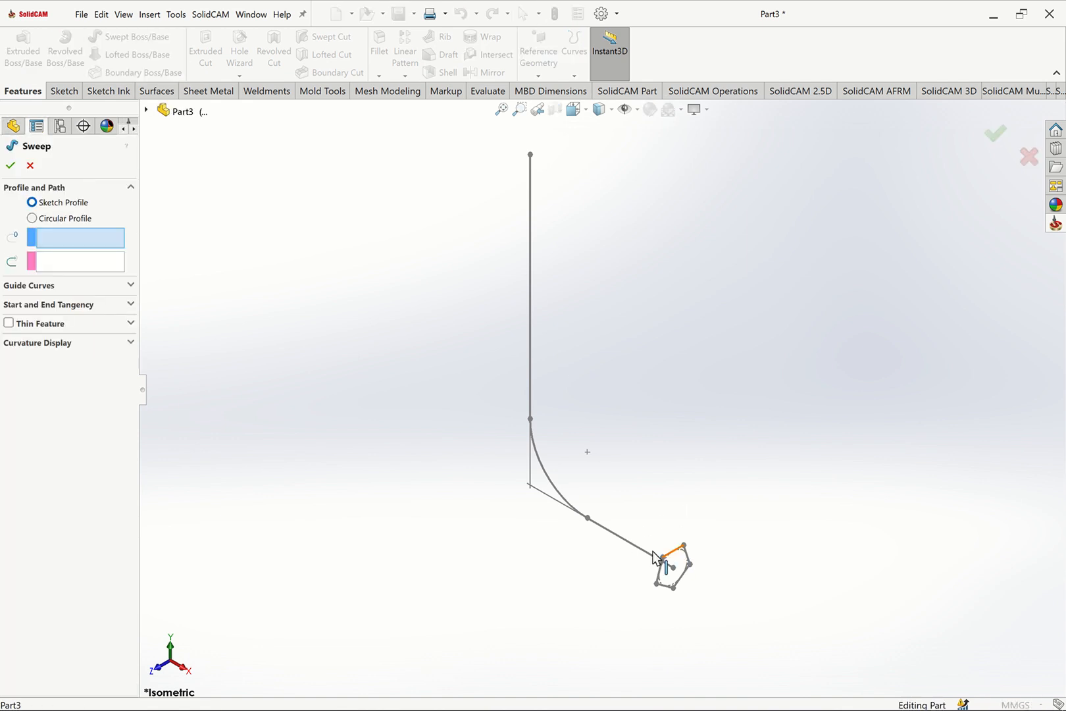
pyautogui.click(632, 545)
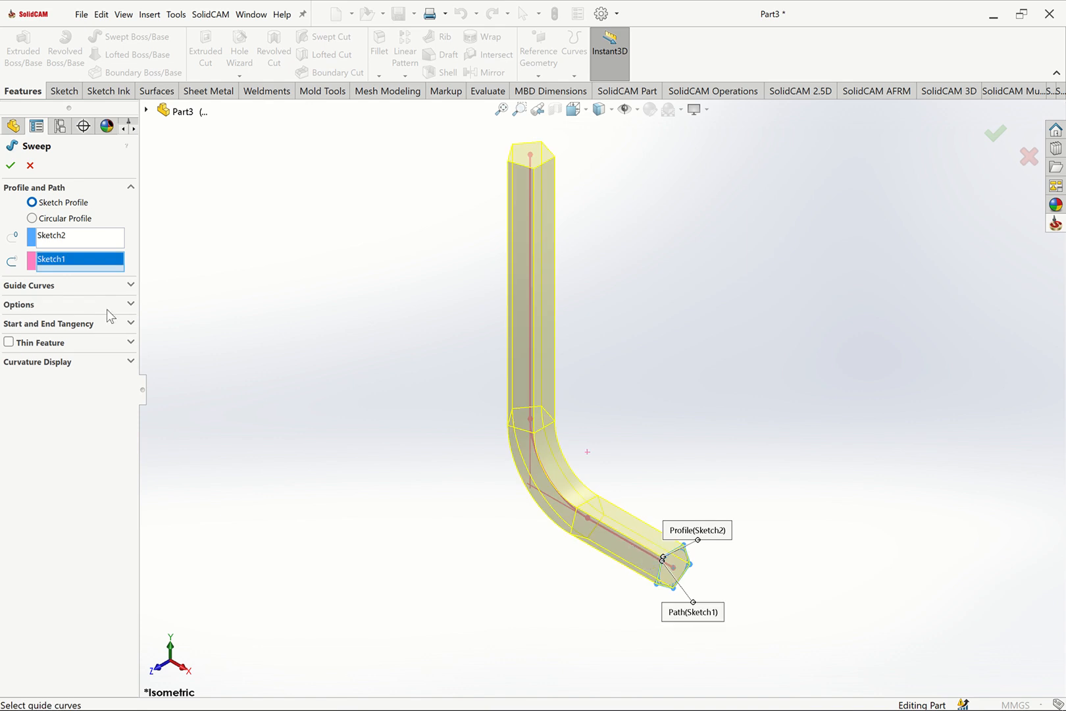
pyautogui.click(11, 166)
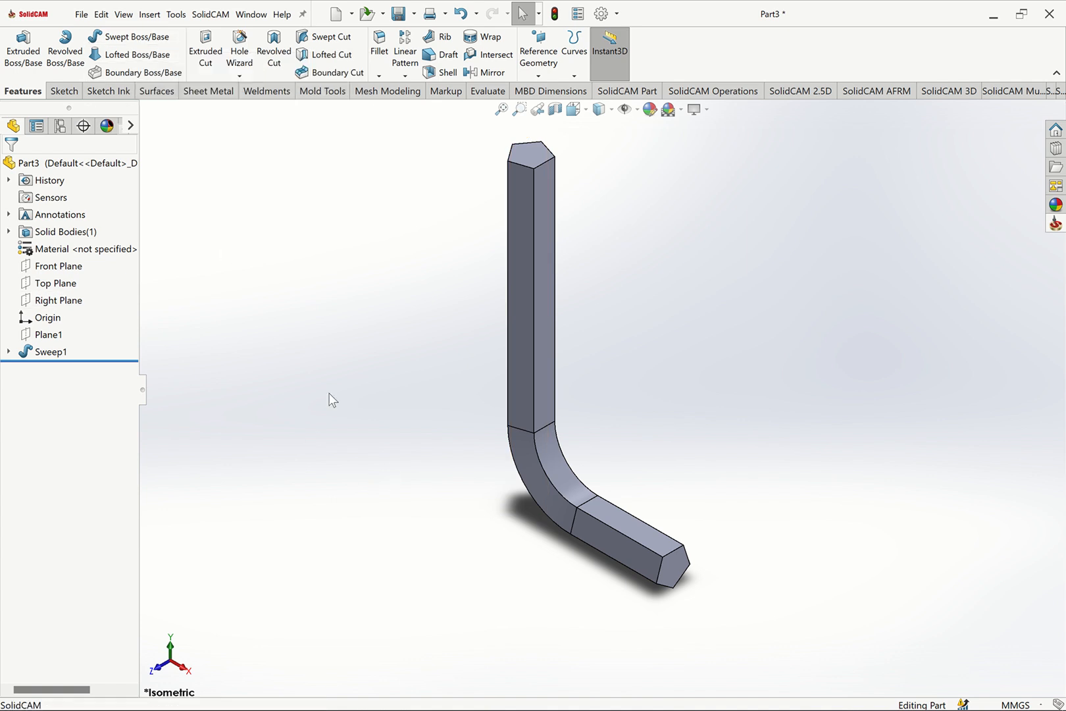
# Close the L-shaped bar part without saving it and create a new part document.
pyautogui.click(81, 13)
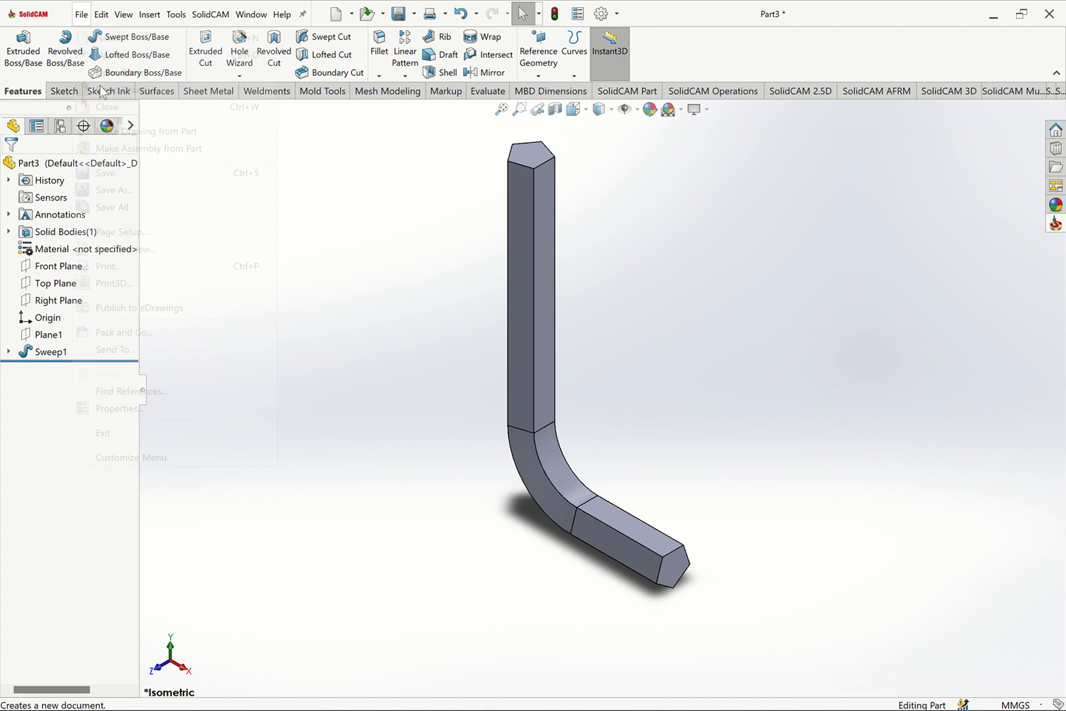
pyautogui.click(132, 107)
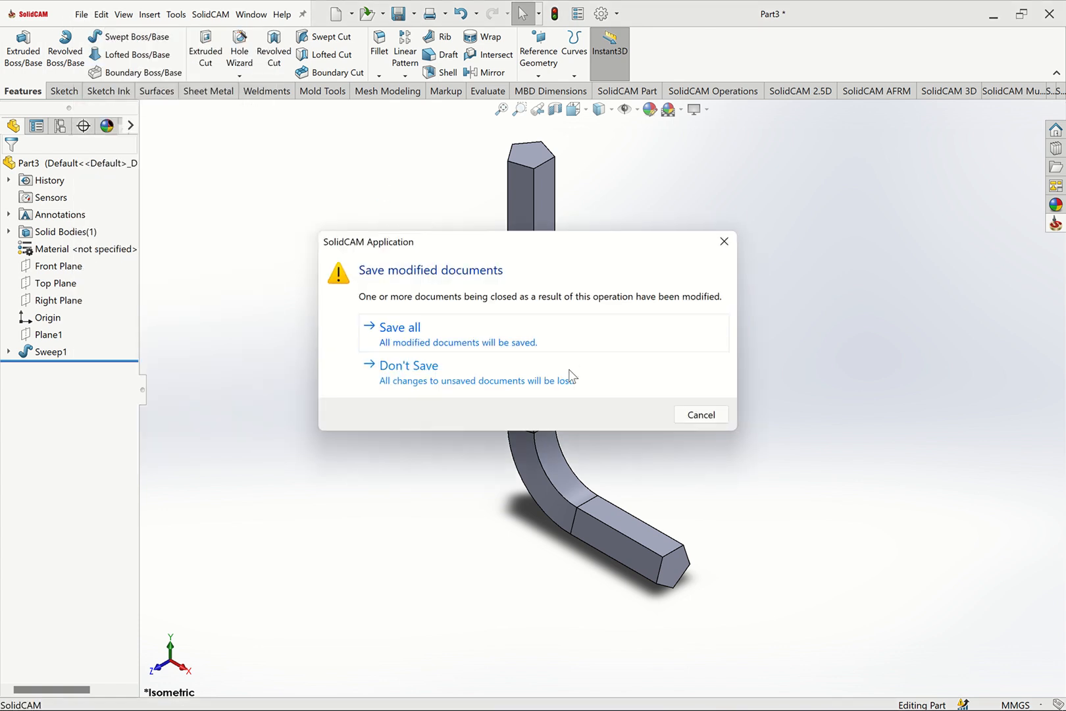
pyautogui.click(563, 381)
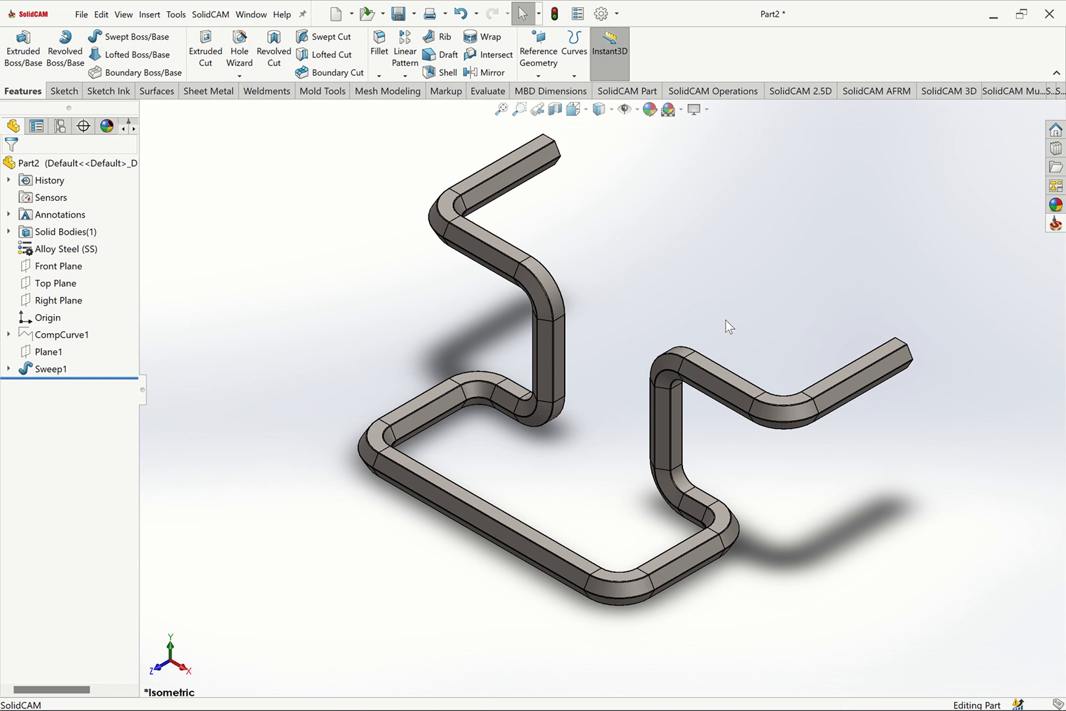
pyautogui.hotkey('ctrl', 'n')
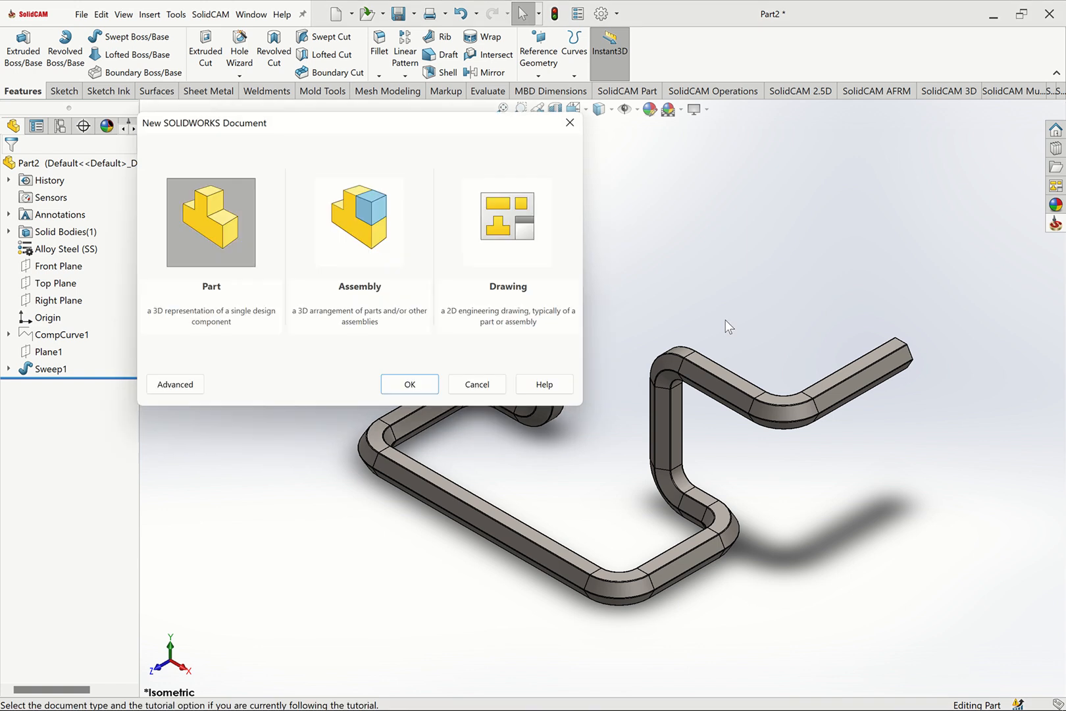
pyautogui.click(423, 381)
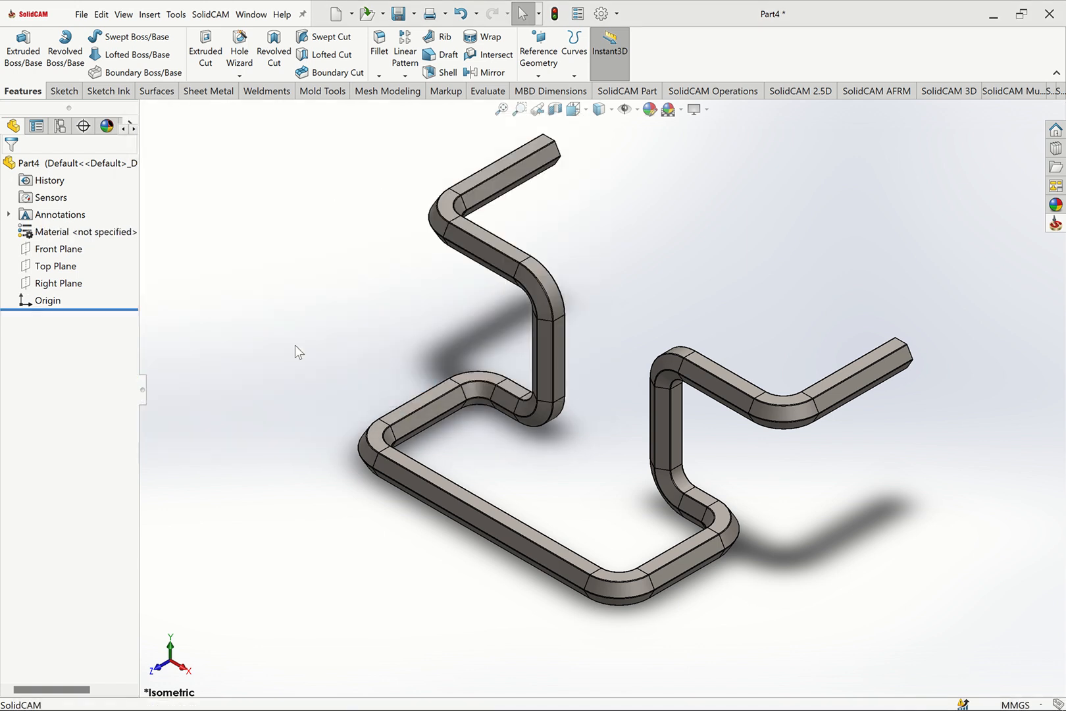
# Sketch a circle about 1.36 in in diameter on the Top Plane, centred on the origin.
pyautogui.click(62, 267)
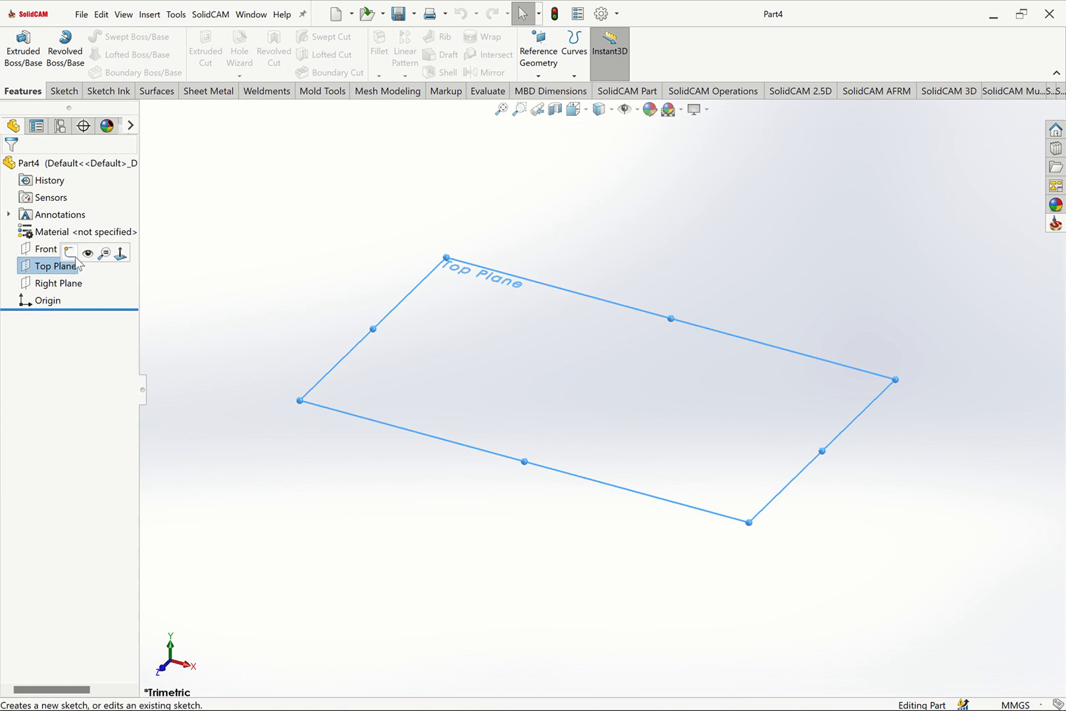
pyautogui.click(79, 249)
pyautogui.click(110, 36)
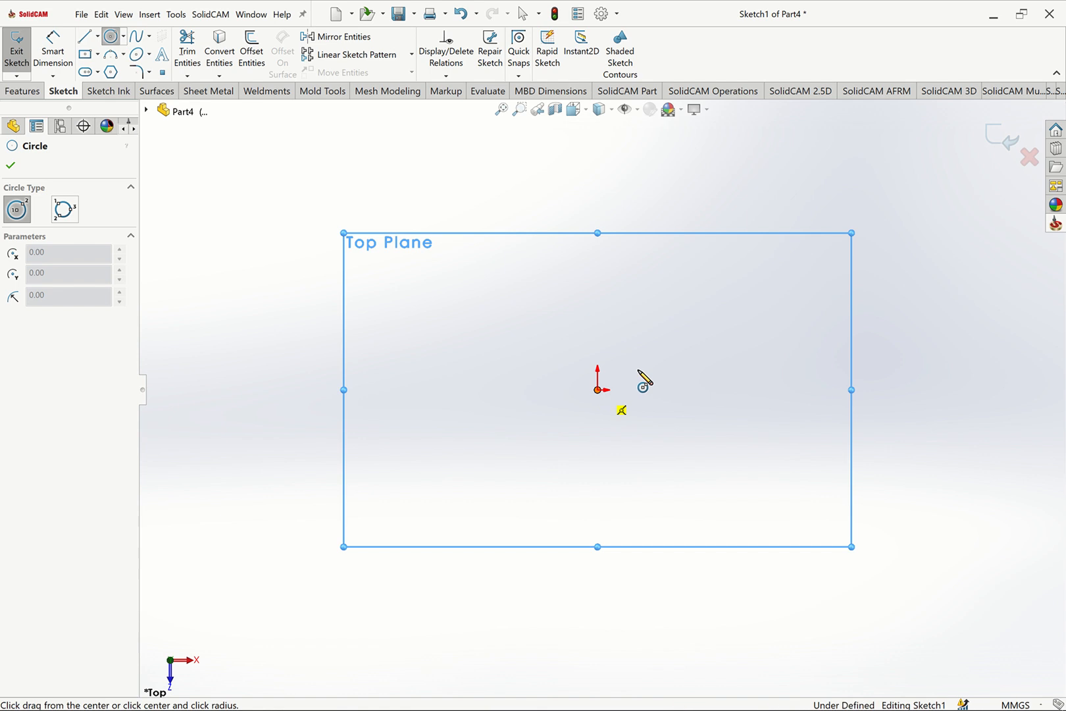
pyautogui.click(597, 389)
pyautogui.click(645, 376)
pyautogui.press('Escape')
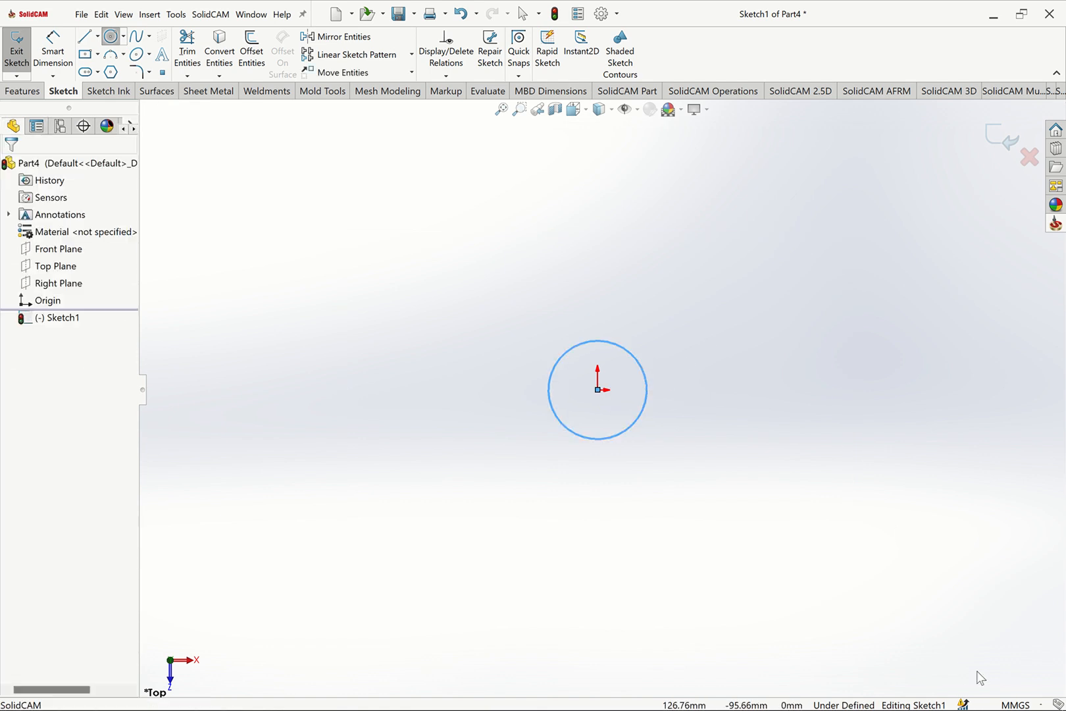
# Switch the document units to IPS (inch, pound, second) and open the circle sketch for editing.
pyautogui.click(1036, 706)
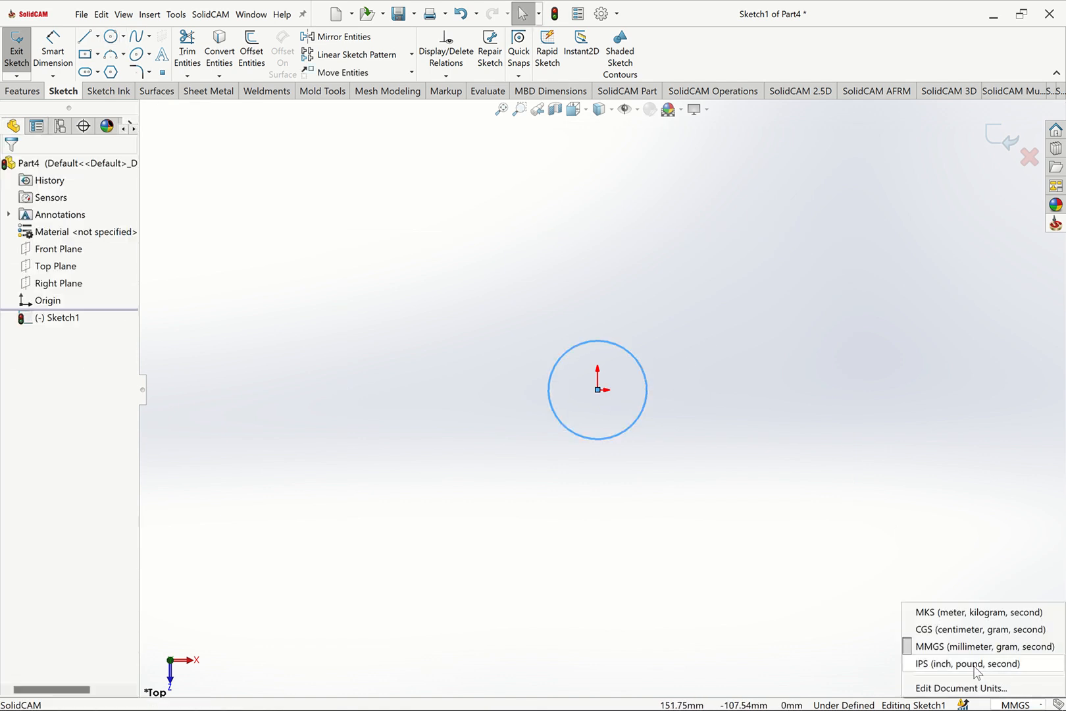
pyautogui.click(974, 664)
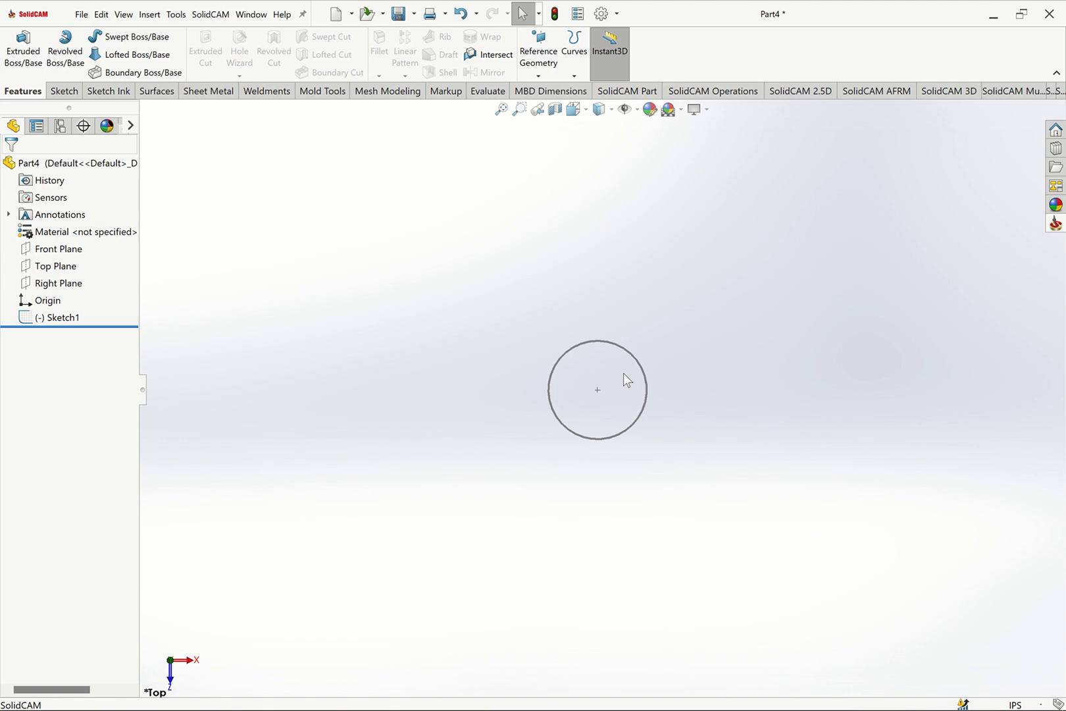
pyautogui.click(630, 354)
pyautogui.click(655, 310)
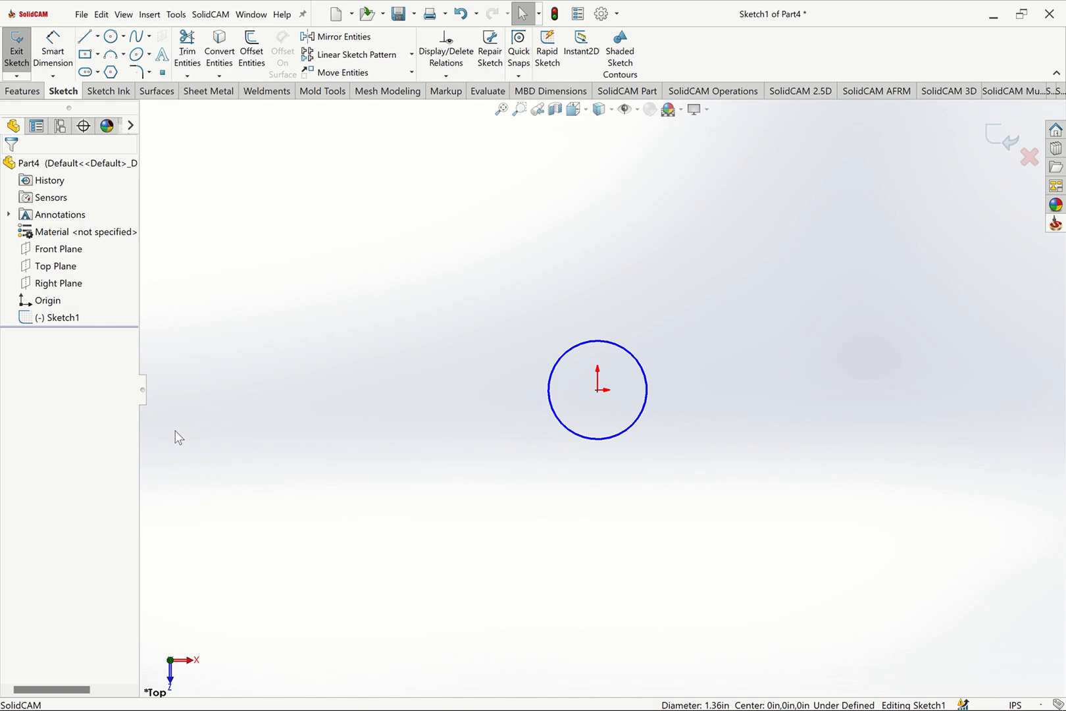
# Dimension the circle's diameter to 1 in and exit the sketch.
pyautogui.click(52, 51)
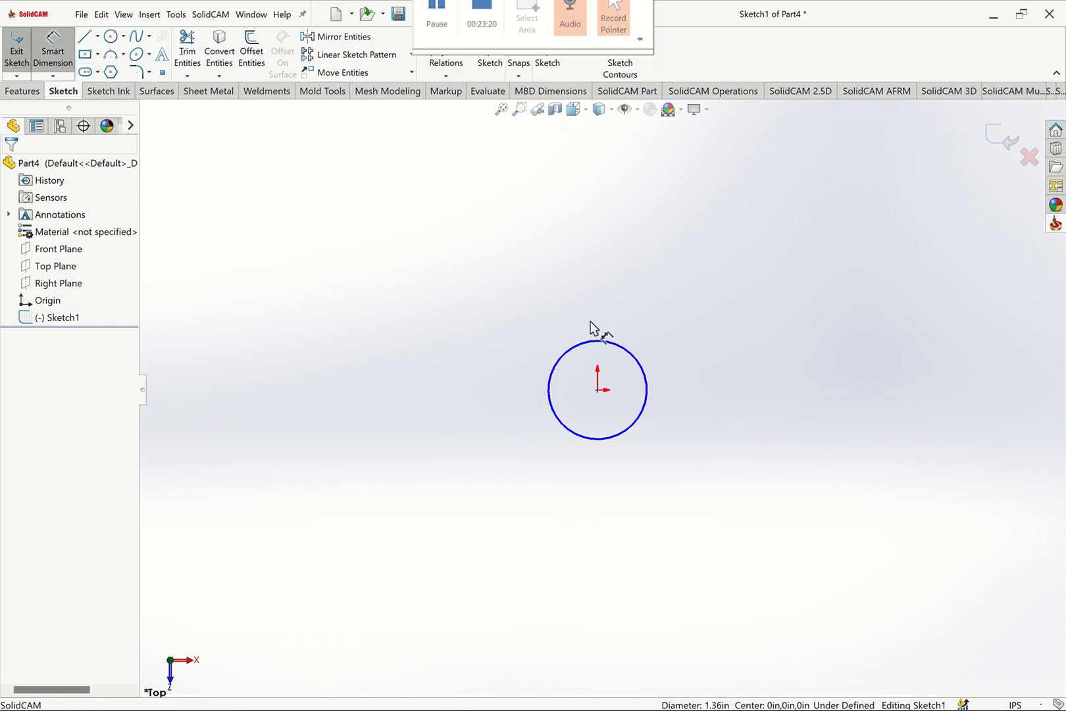
pyautogui.click(637, 363)
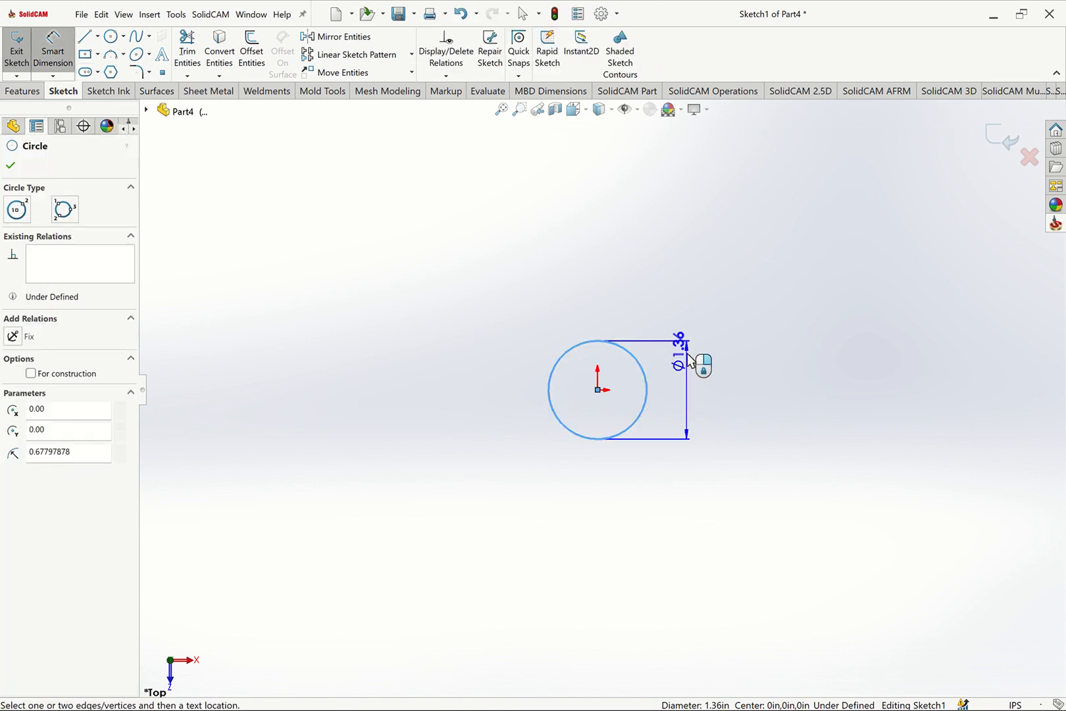
pyautogui.click(689, 359)
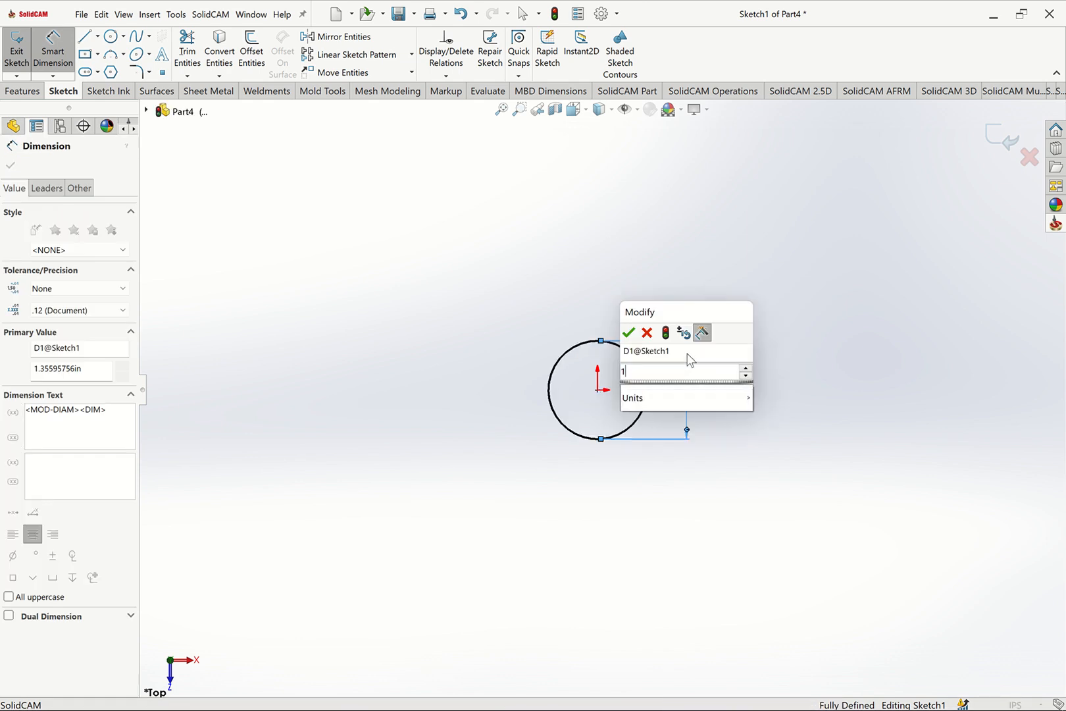
pyautogui.press('Return')
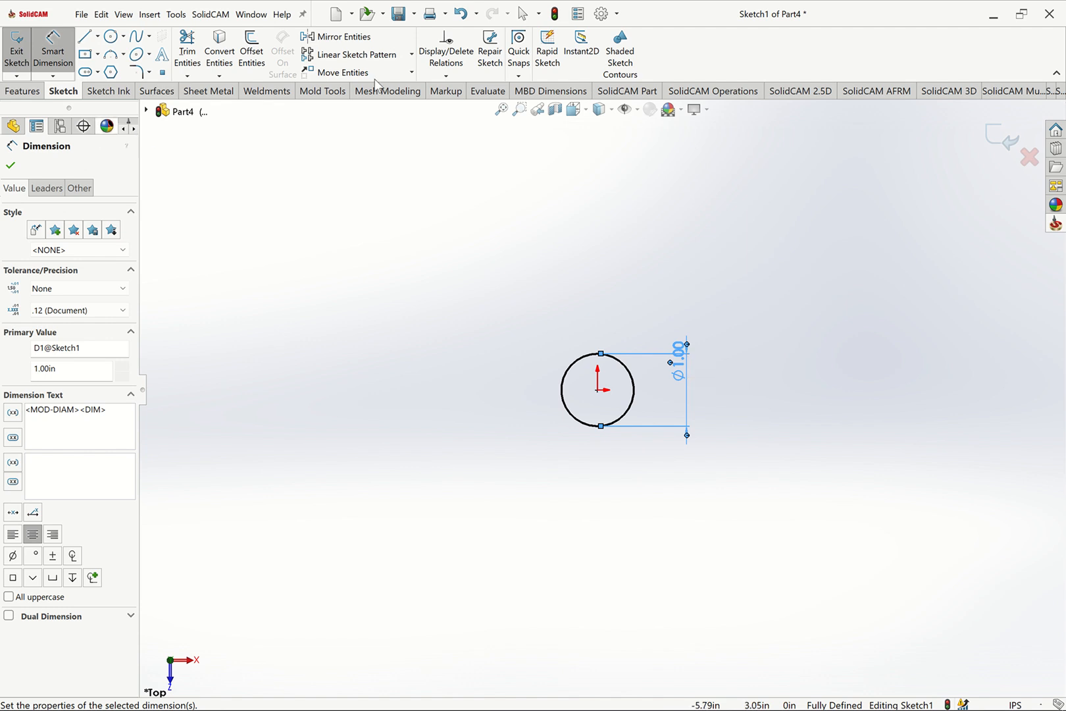
pyautogui.click(962, 160)
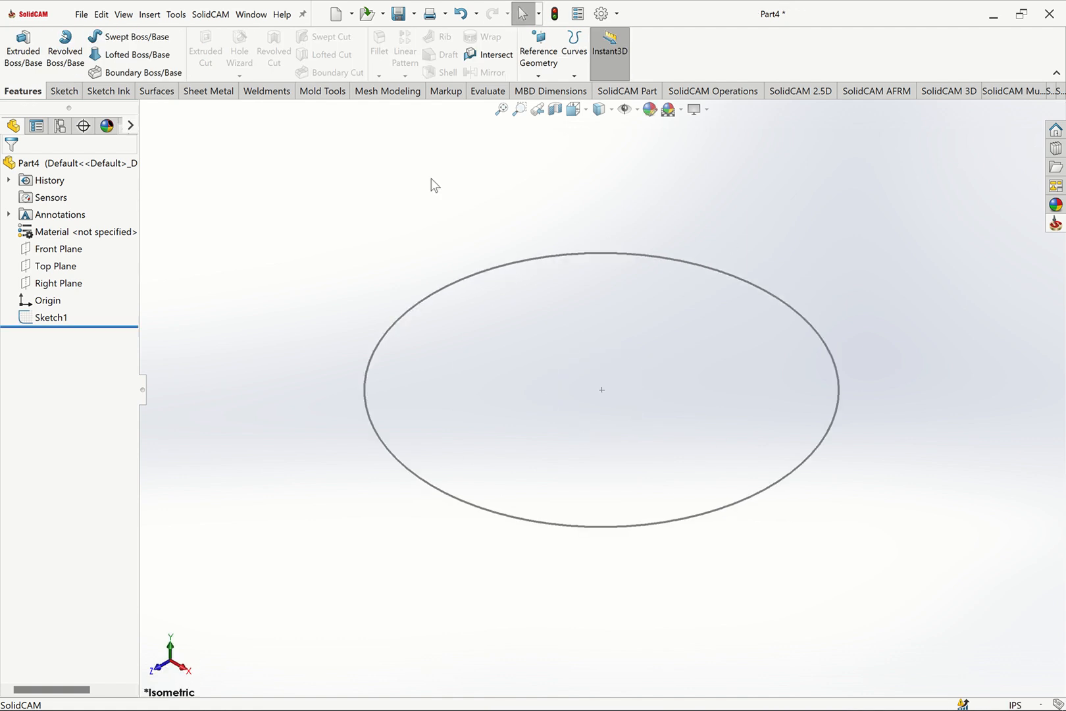
# Start a helix from the circle sketch with a 0.25 in pitch and 10 revolutions.
pyautogui.click(574, 47)
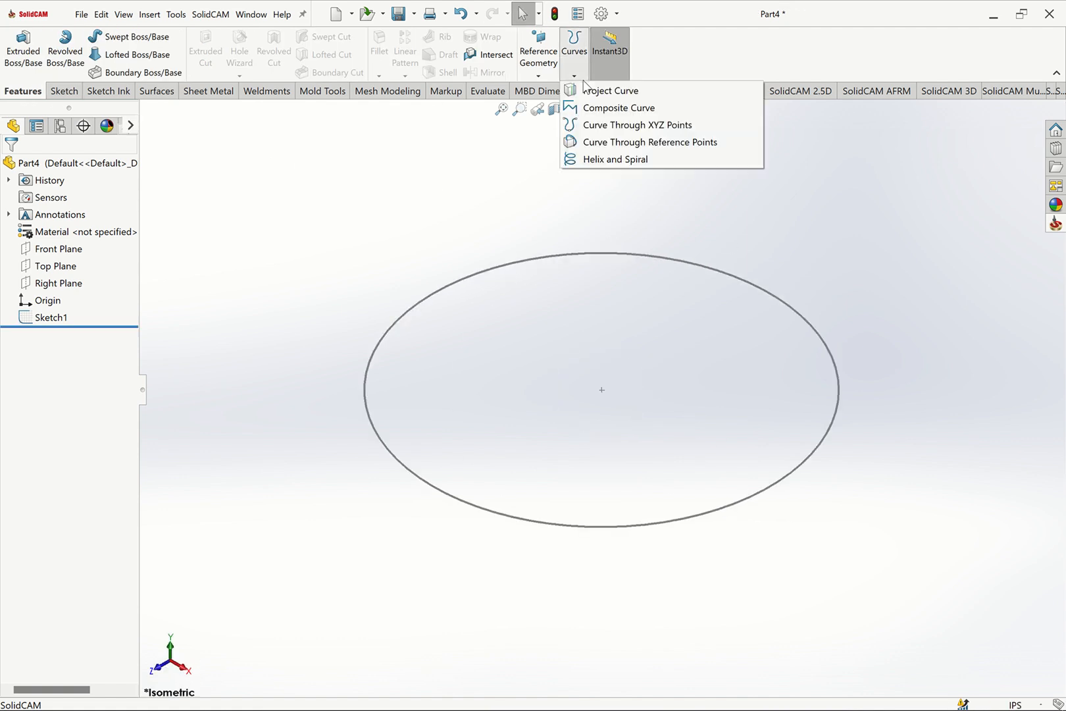
pyautogui.click(599, 159)
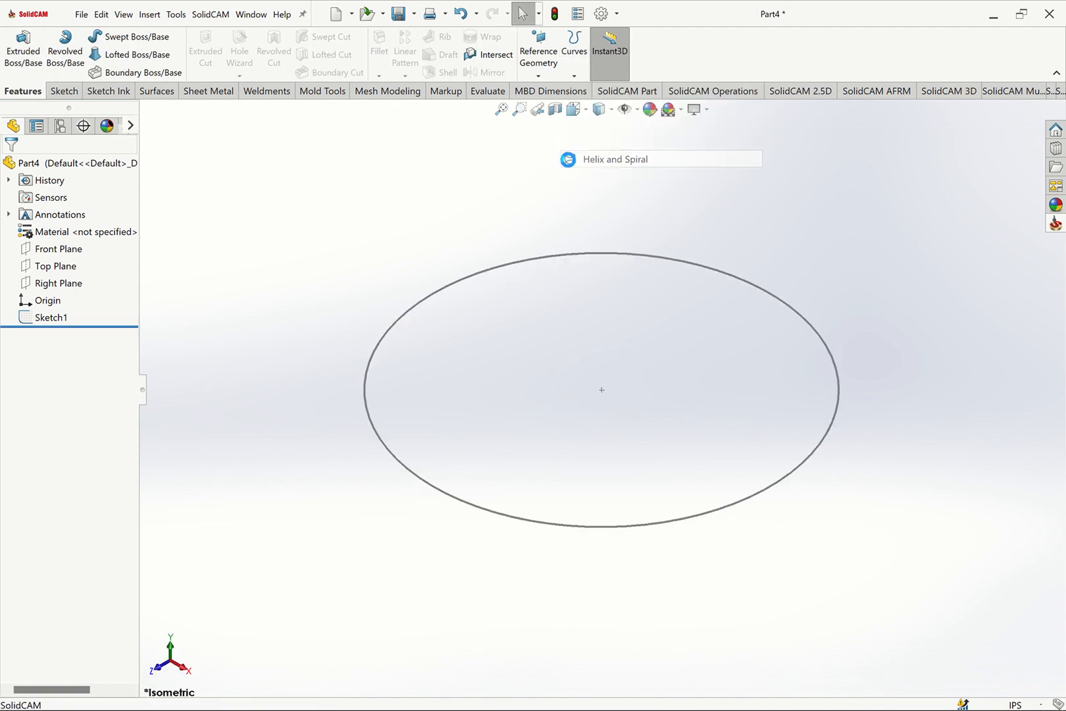
pyautogui.click(552, 255)
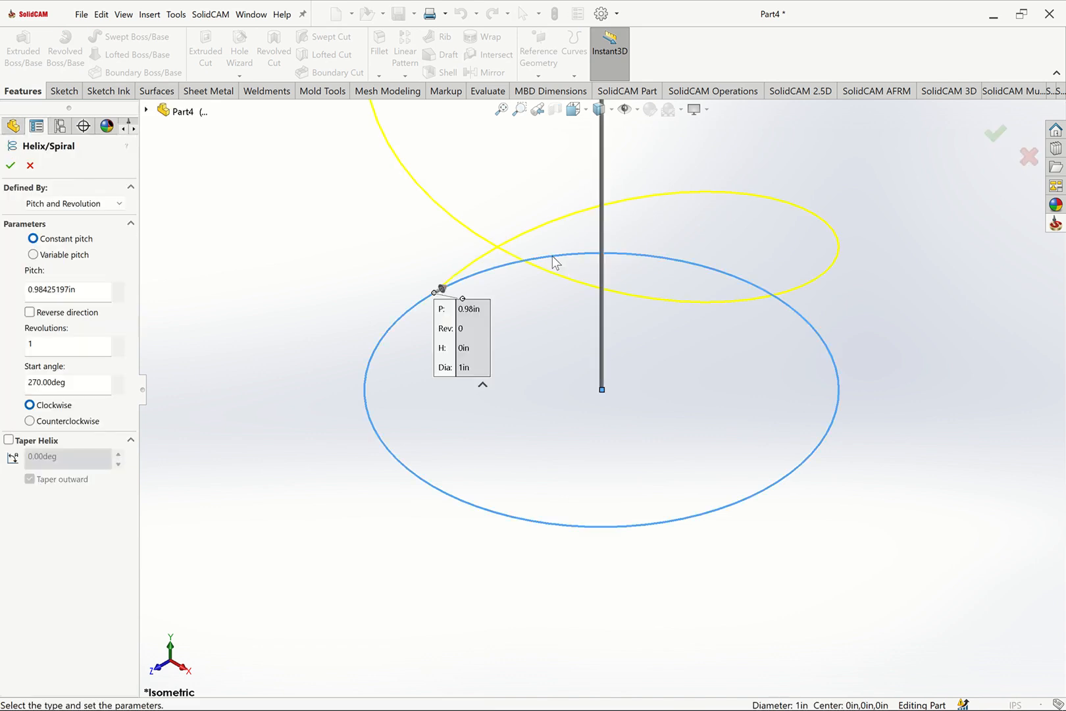
pyautogui.click(501, 109)
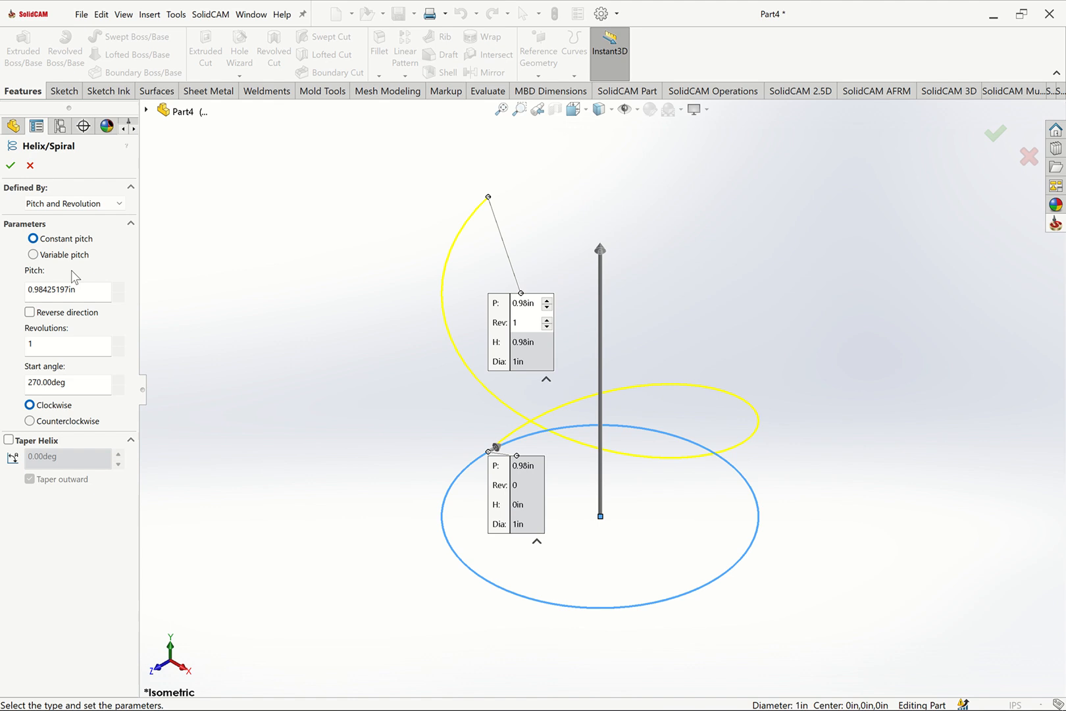
pyautogui.moveTo(84, 299); pyautogui.dragTo(3, 297)
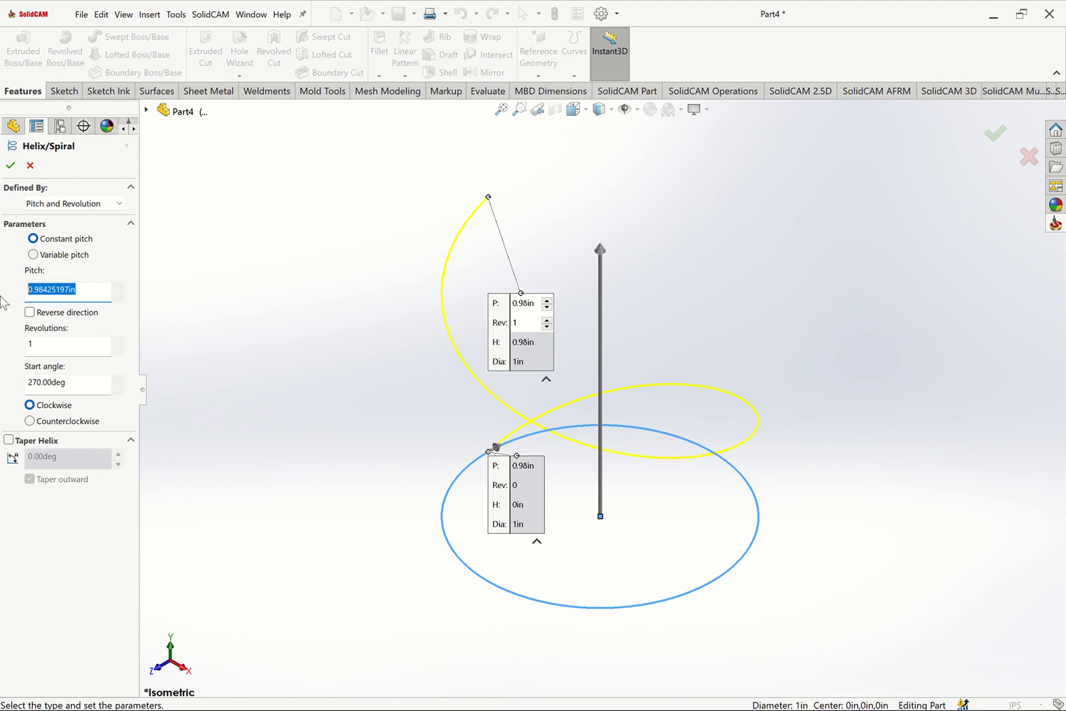
pyautogui.write('.25')
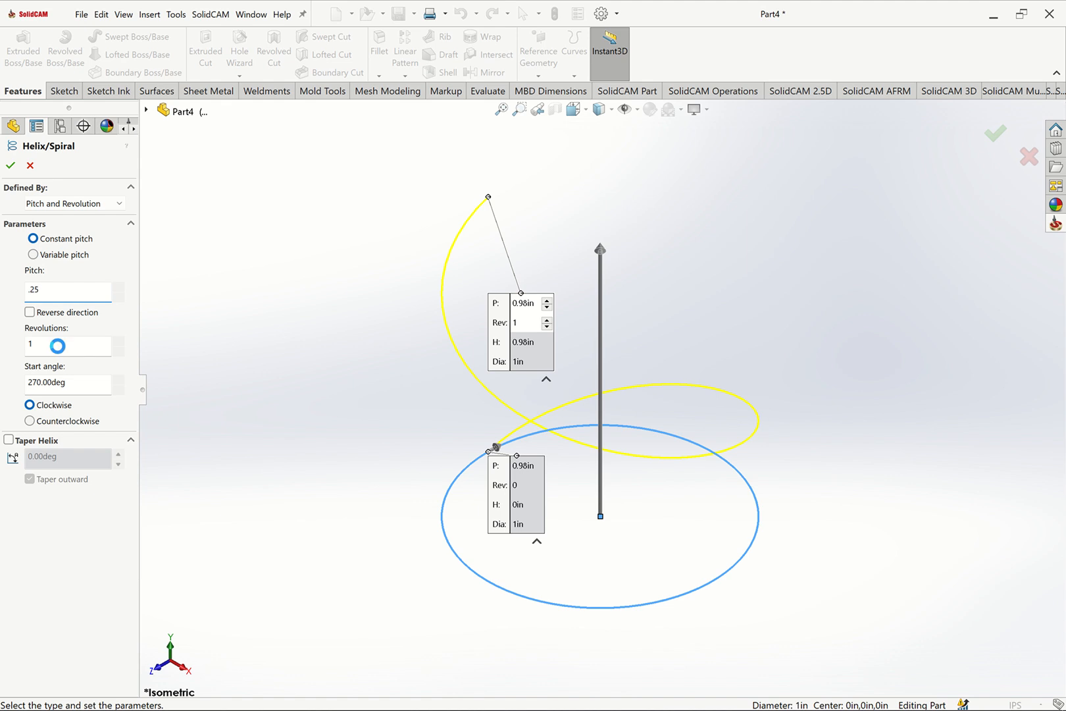
pyautogui.click(58, 346)
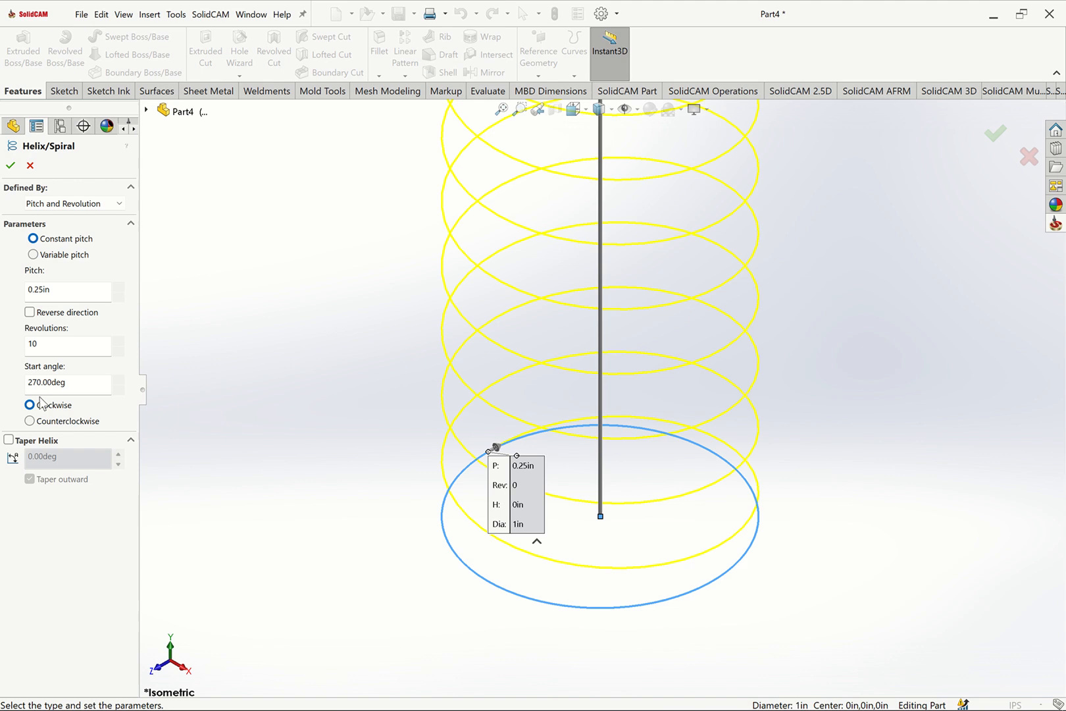
# Set the helix's start angle to 0 degrees and create the helix.
pyautogui.moveTo(67, 382); pyautogui.dragTo(13, 388)
pyautogui.write('0')
pyautogui.press('Return')
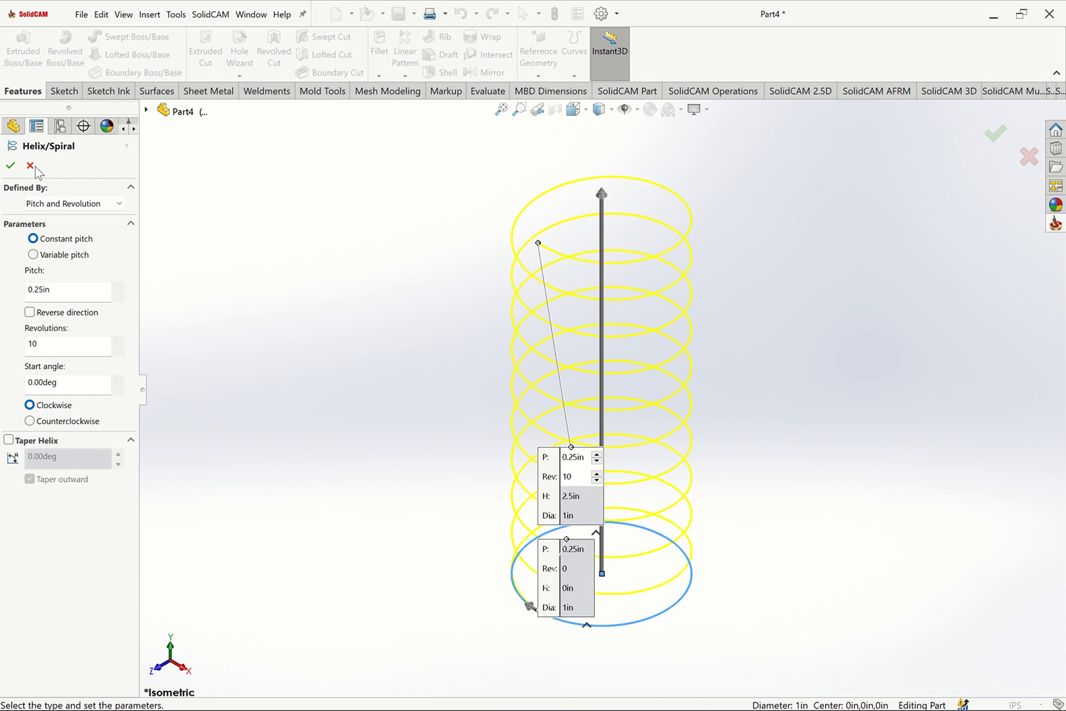
pyautogui.click(10, 163)
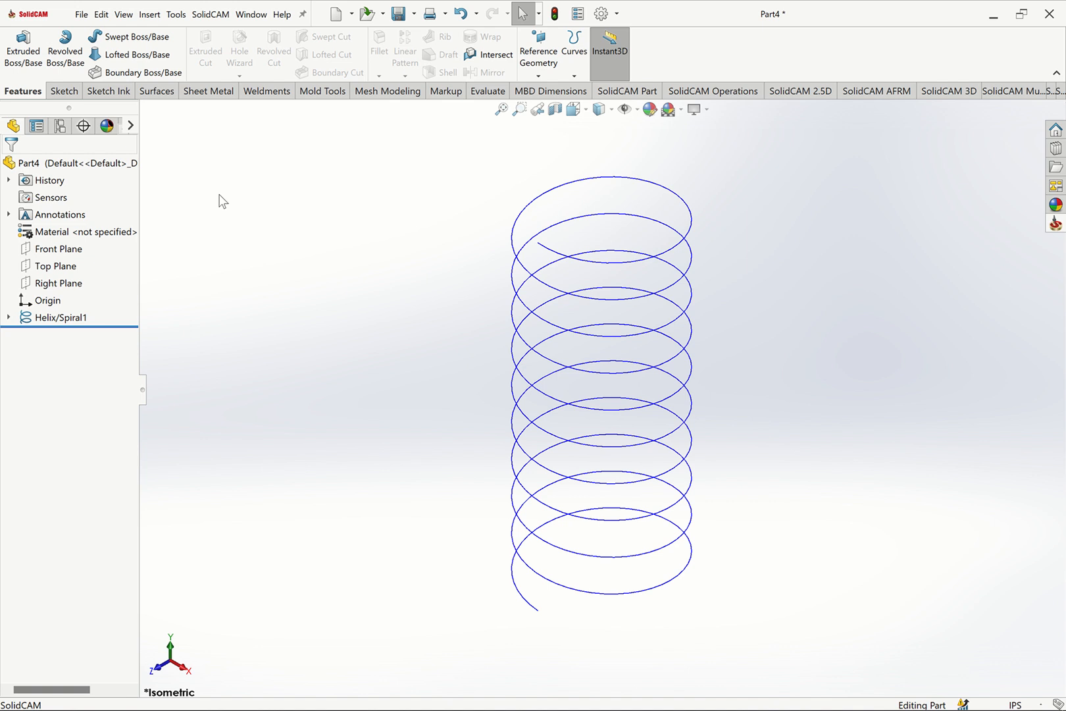
# Start a 3D sketch and begin a line along the X axis from the helix's lower endpoint.
pyautogui.click(64, 91)
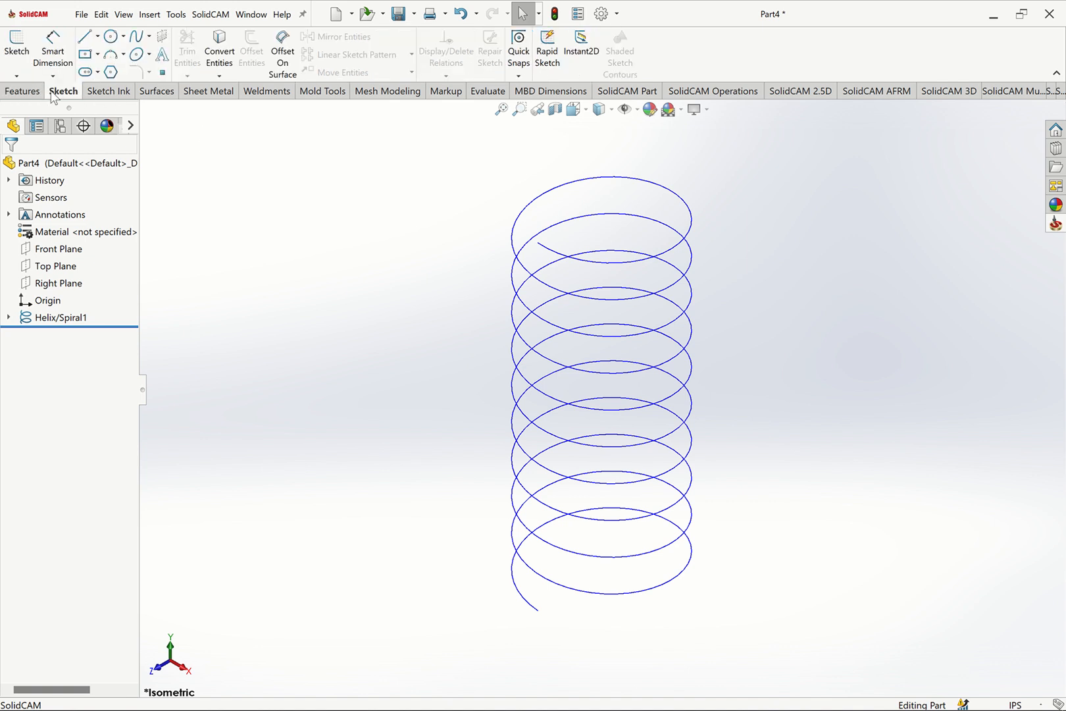
pyautogui.click(16, 75)
pyautogui.click(37, 106)
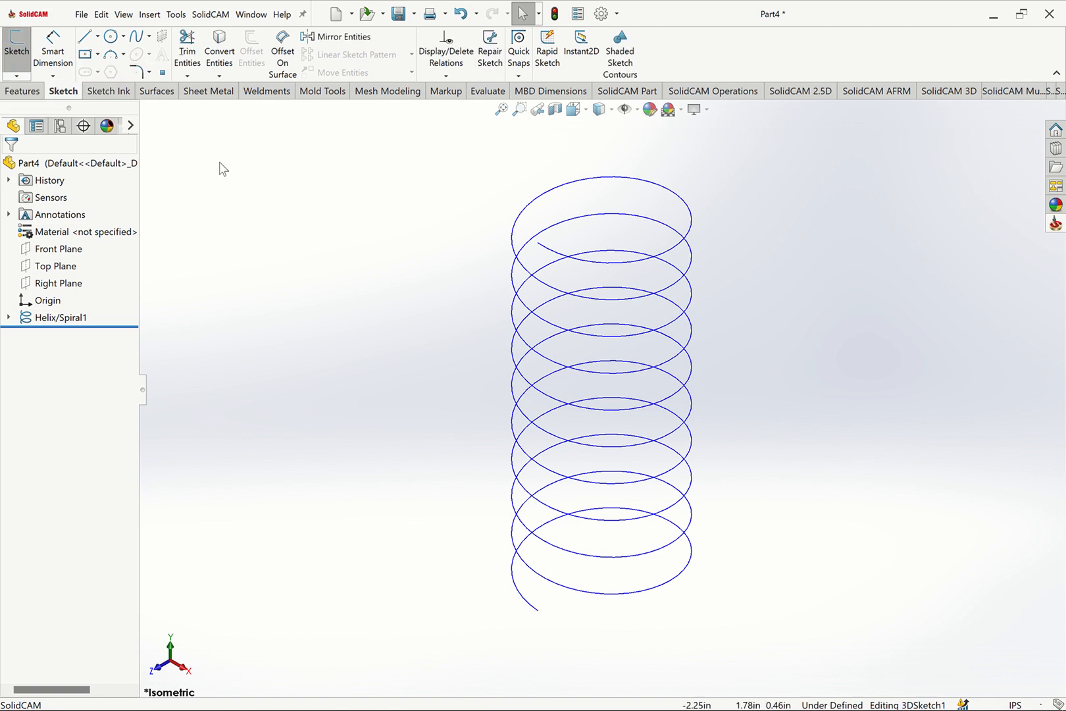
pyautogui.click(84, 38)
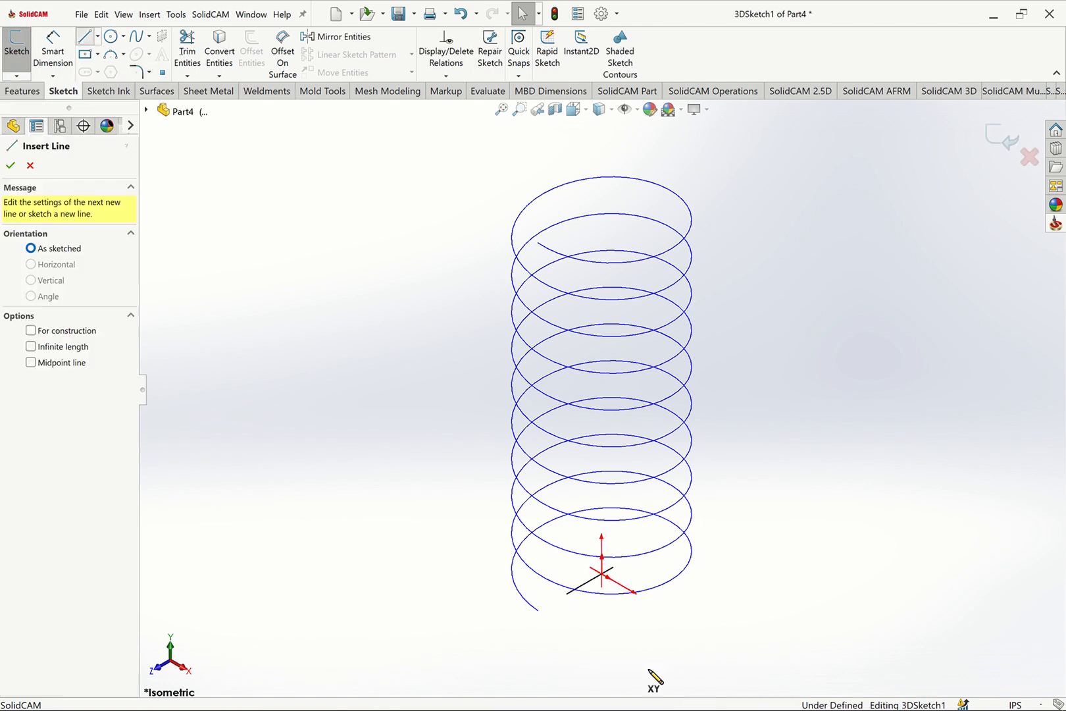
pyautogui.click(538, 610)
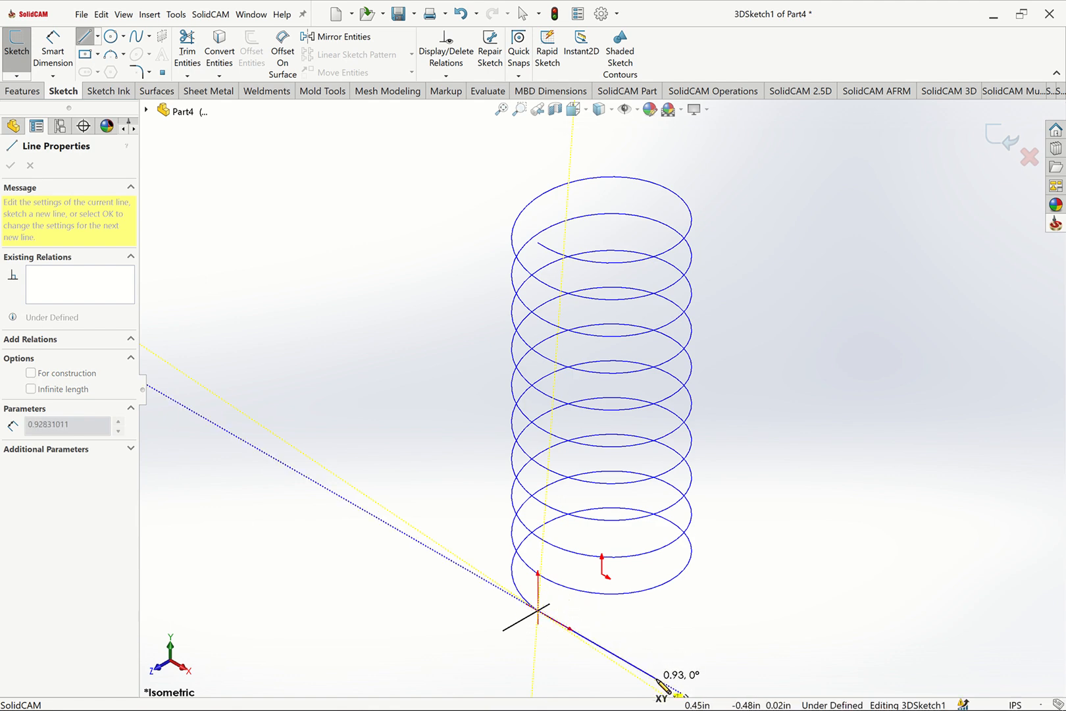
# Sketch connected 3D lines from the helix's lower end: about 0.93 in along X, 0.54 in up, 1.29 in backward along Z, 0.98 in along X.
pyautogui.click(657, 678)
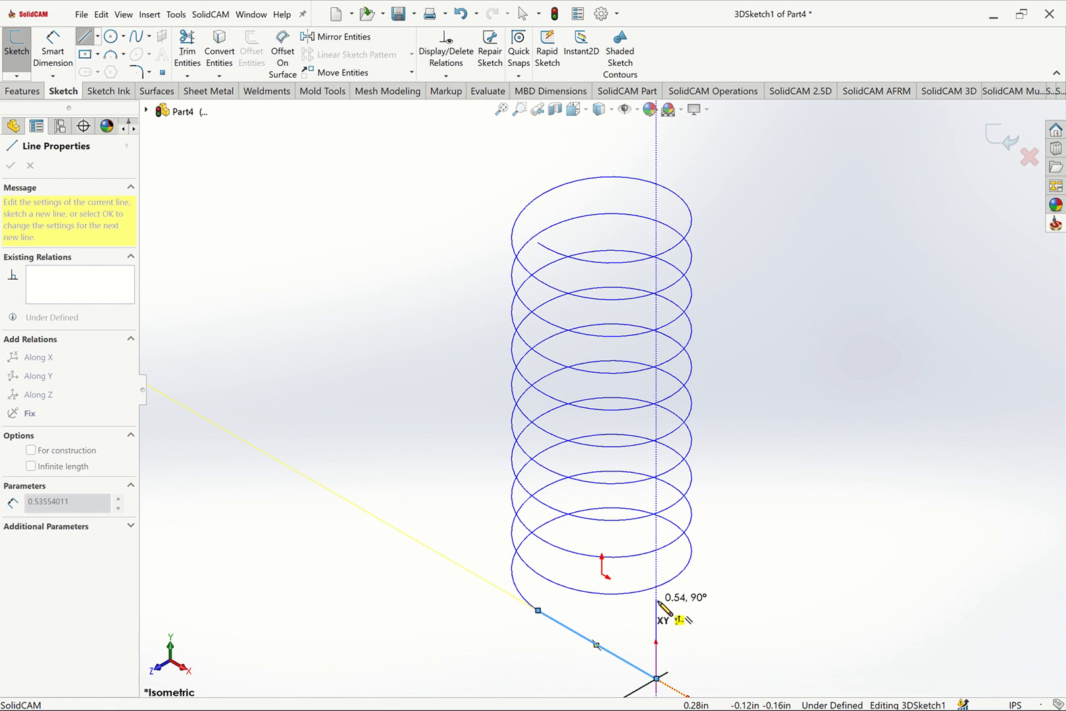
pyautogui.click(656, 599)
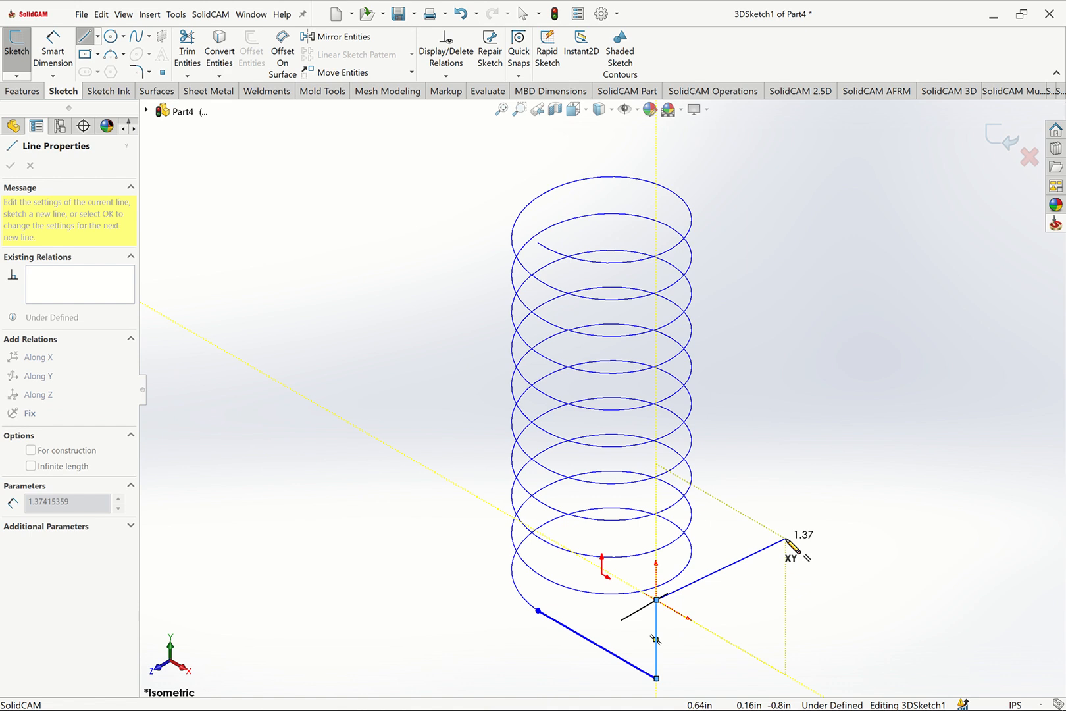
pyautogui.press('Tab')
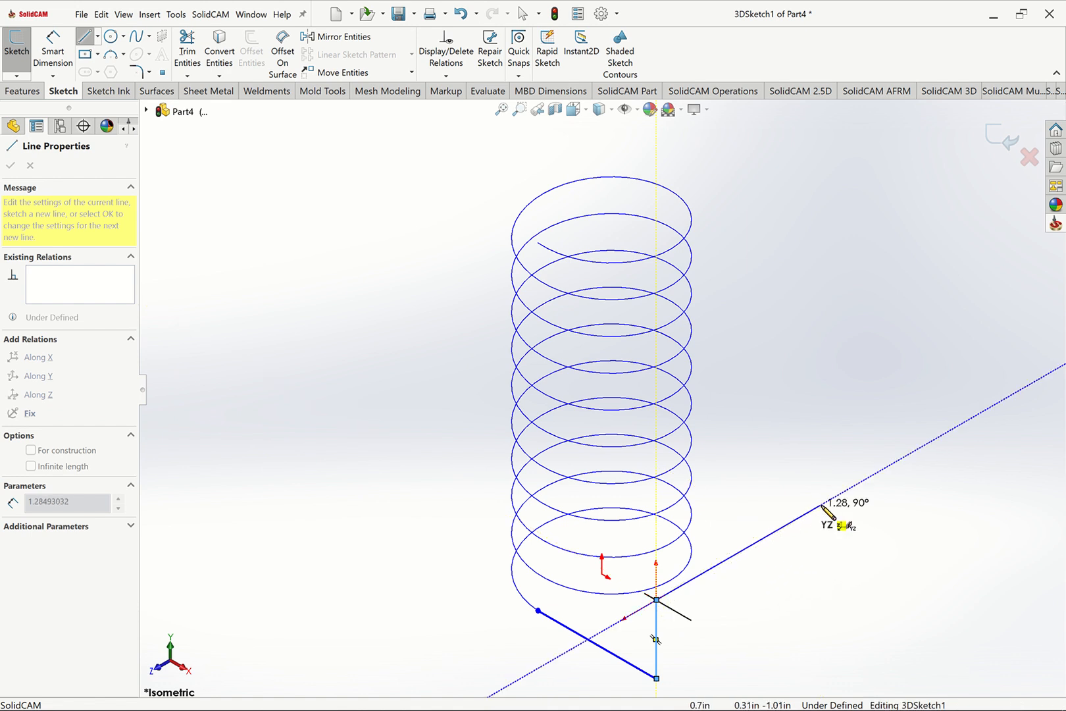
pyautogui.click(820, 504)
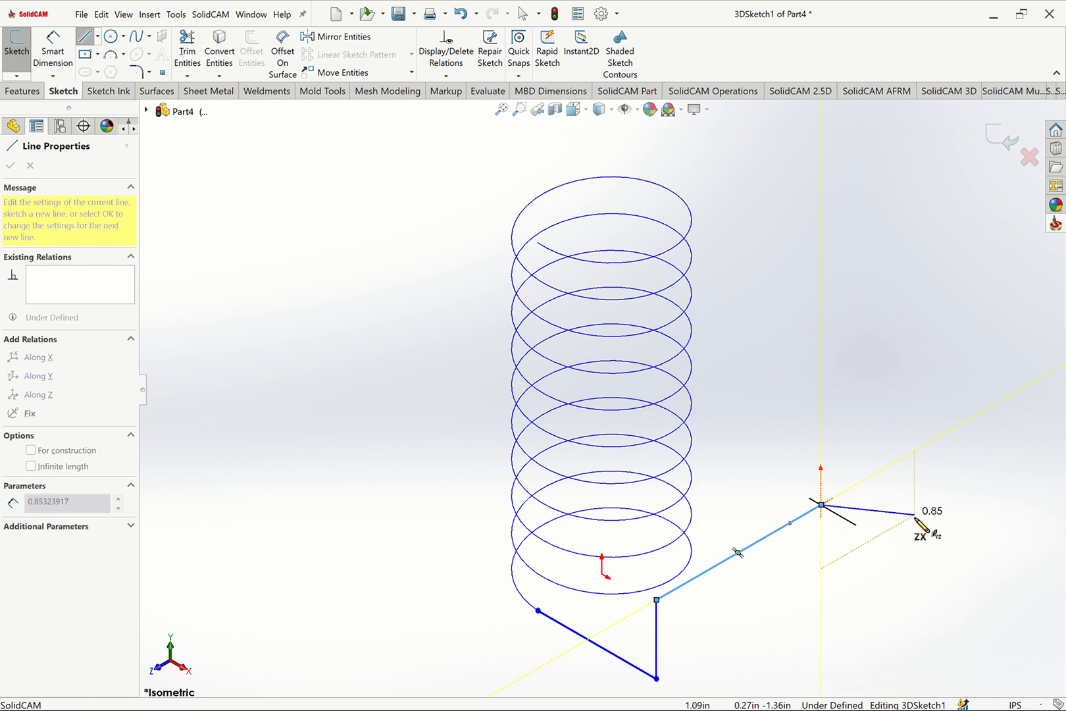
pyautogui.click(946, 577)
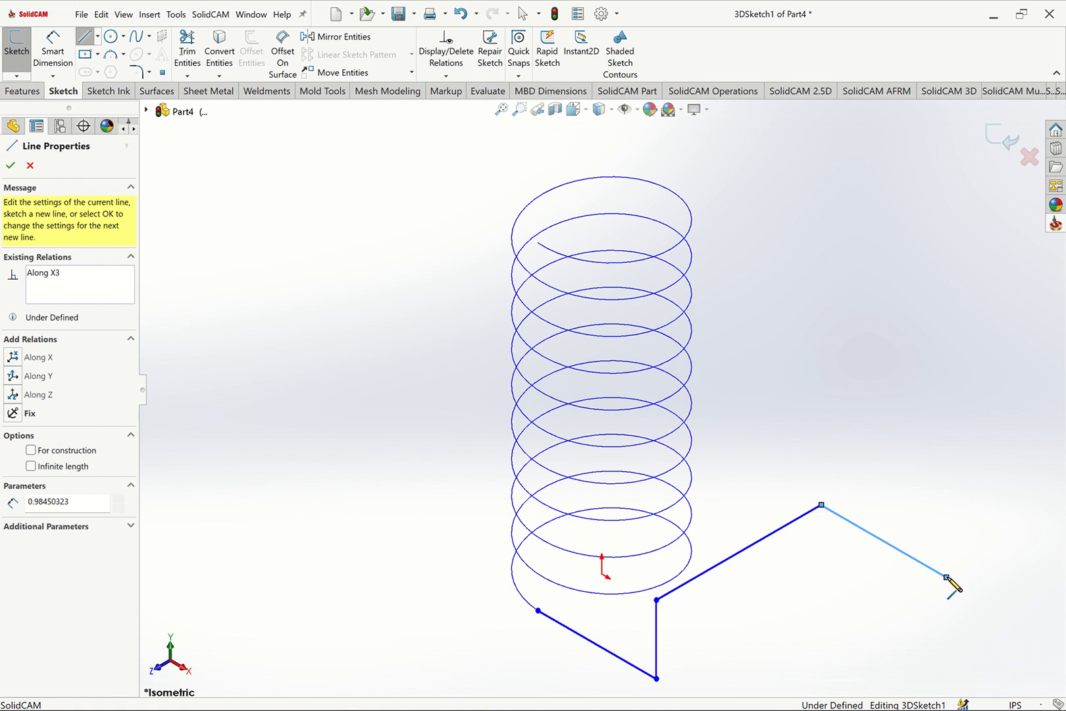
# Continue the 3D line chain about 0.84 in forward along Z, 1.82 in down, 0.68 in back along X and 0.48 in backward along Z.
pyautogui.click(843, 639)
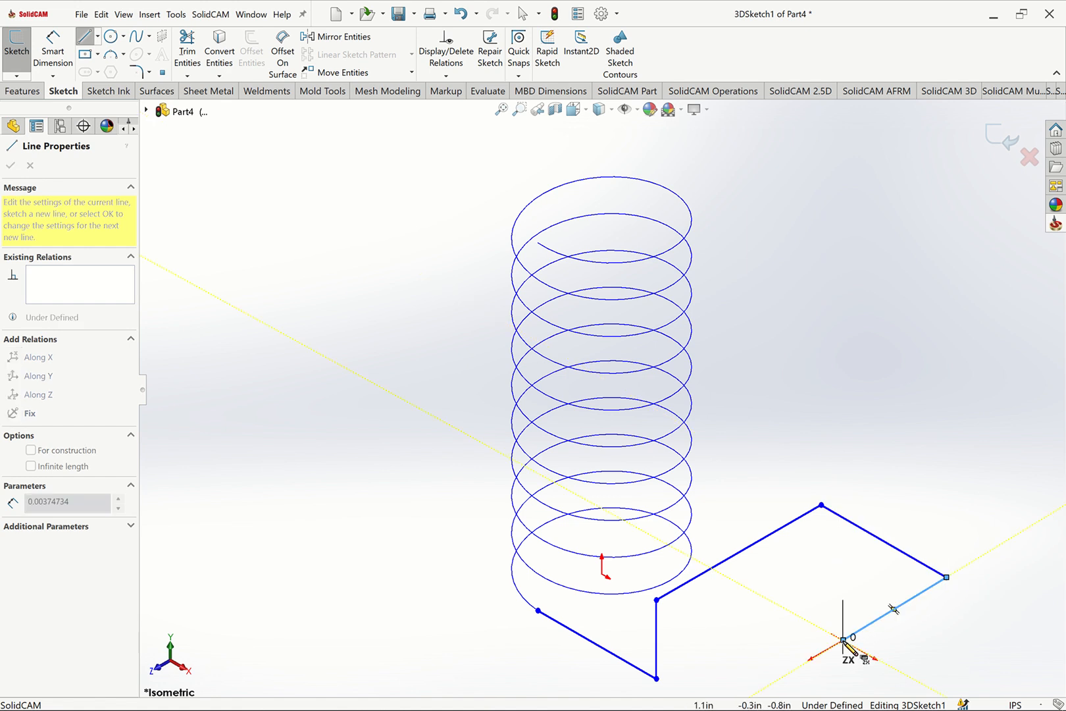
pyautogui.press('f')
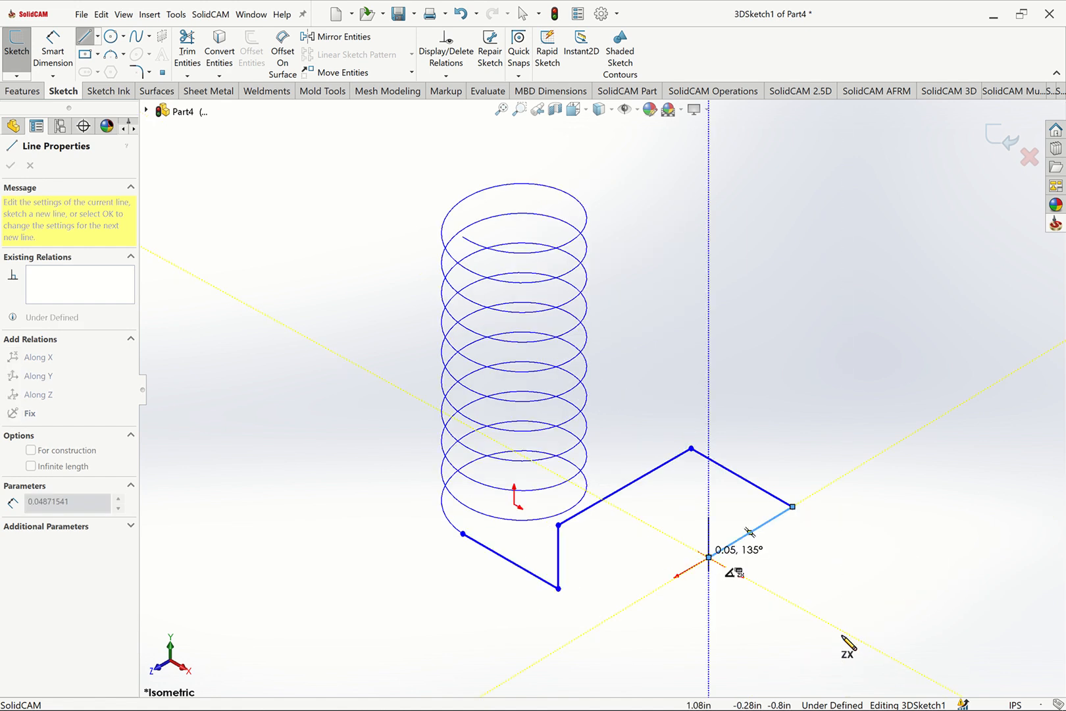
pyautogui.click(708, 658)
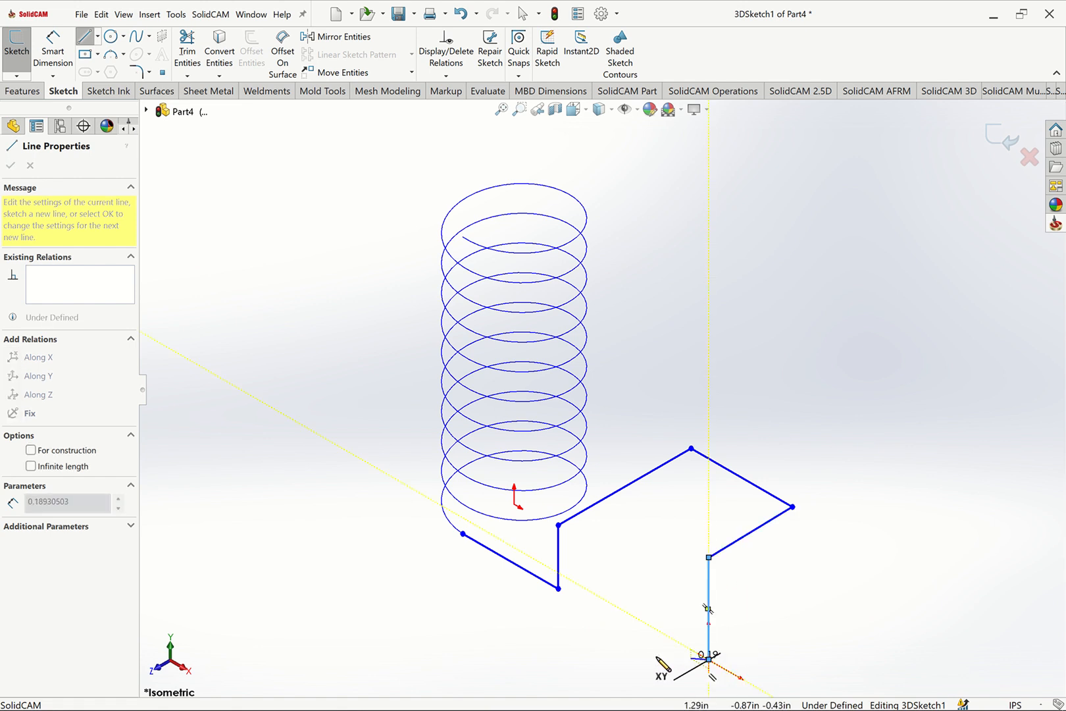
pyautogui.click(638, 619)
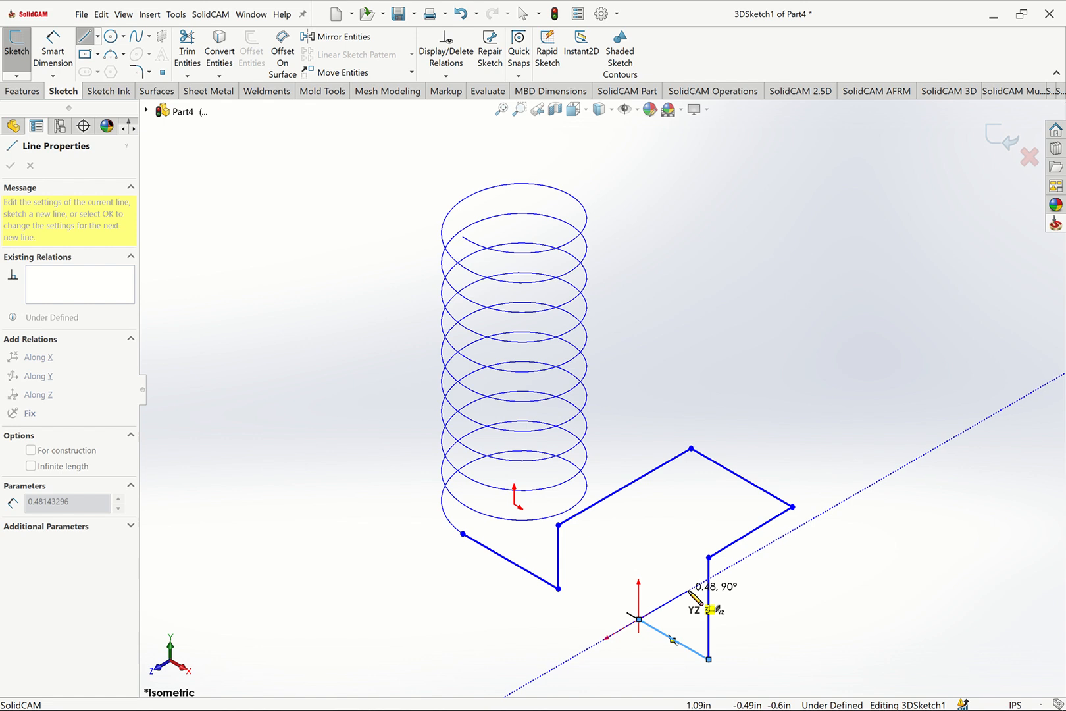
pyautogui.click(689, 590)
pyautogui.press('Escape')
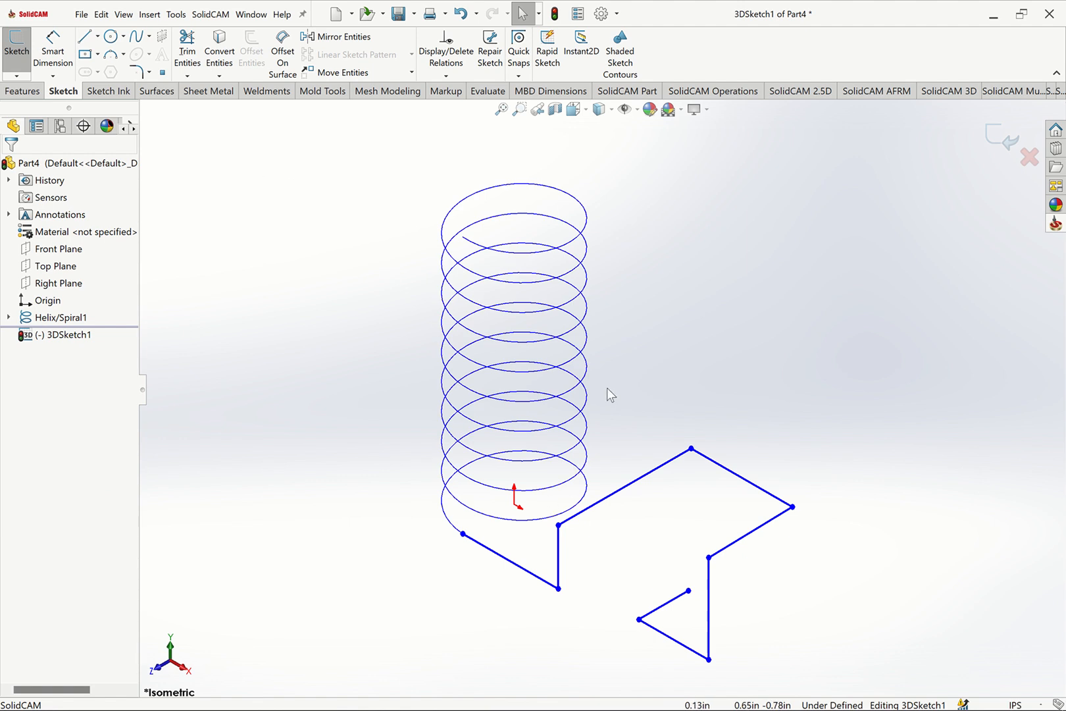
# Add an Along Z relation between the origin and the line chain's start point at the helix's lower end.
pyautogui.hotkey('ctrl', '1')
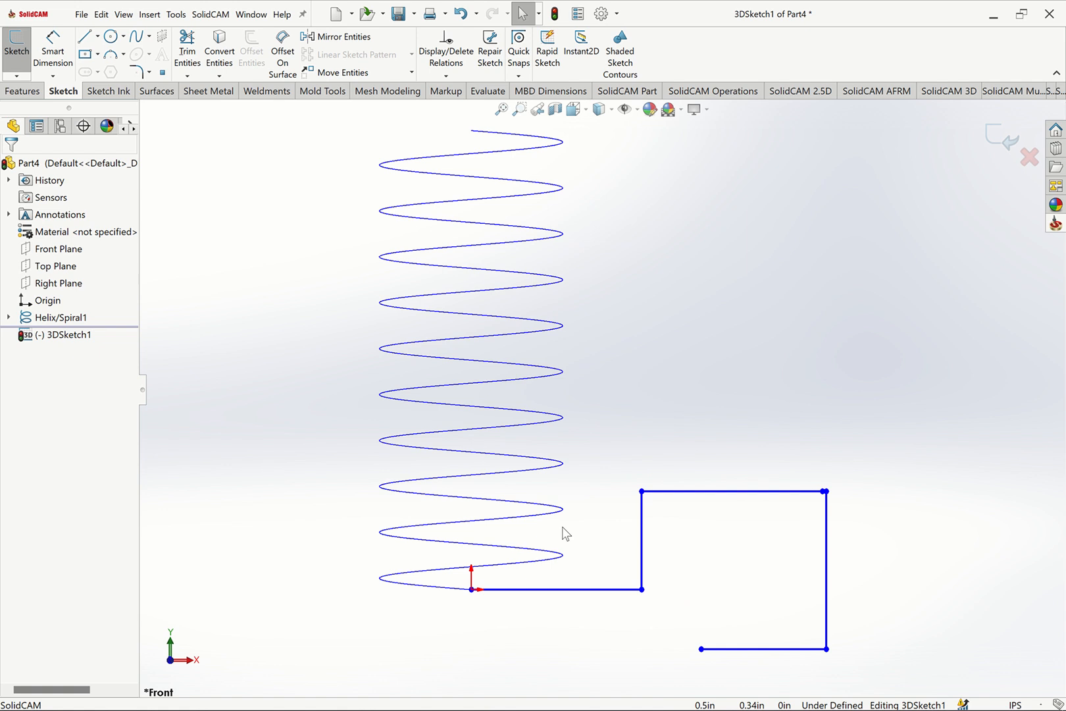
pyautogui.hotkey('ctrl', '7')
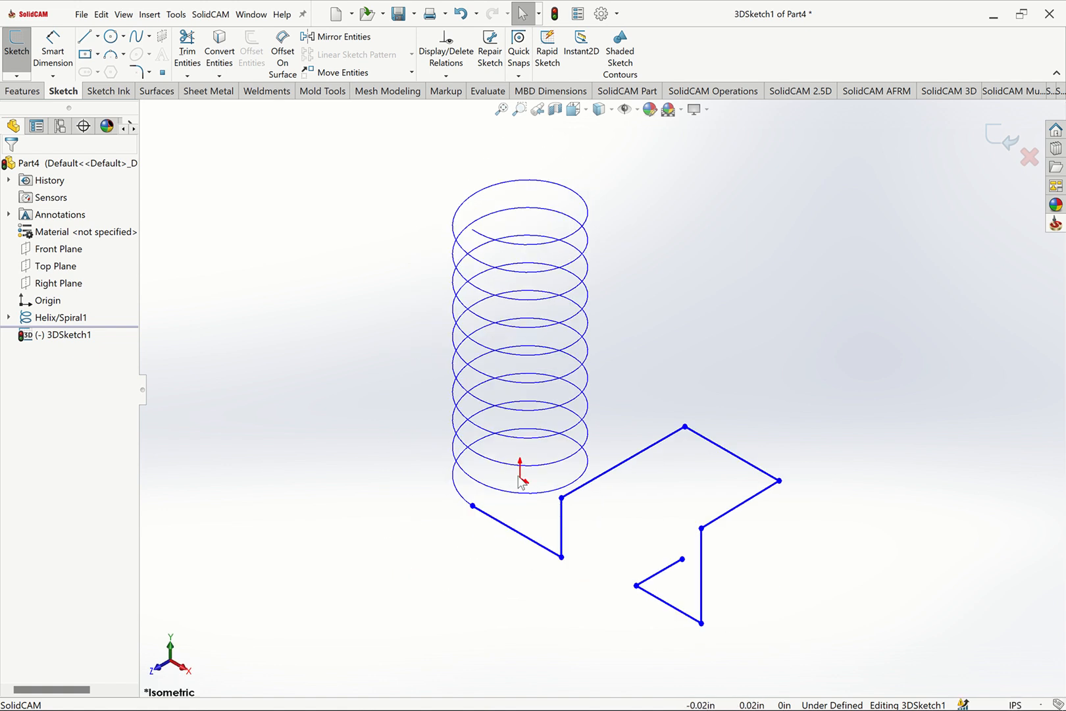
pyautogui.click(520, 478)
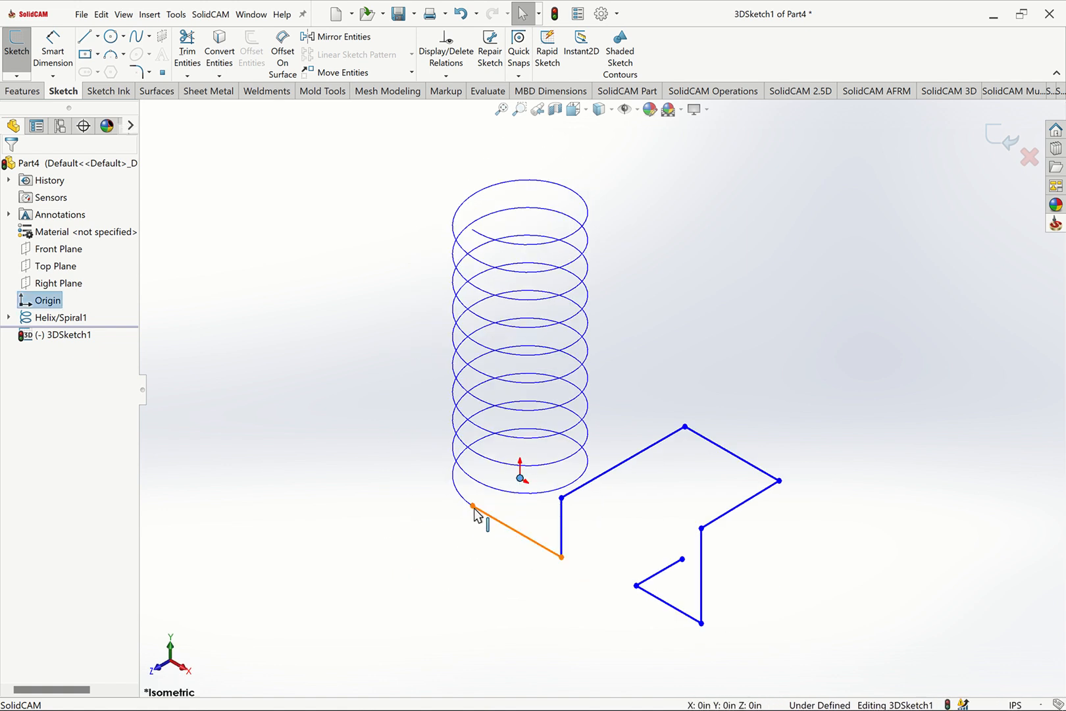
pyautogui.keyDown('ctrl'); pyautogui.click(514, 536); pyautogui.keyUp('ctrl')
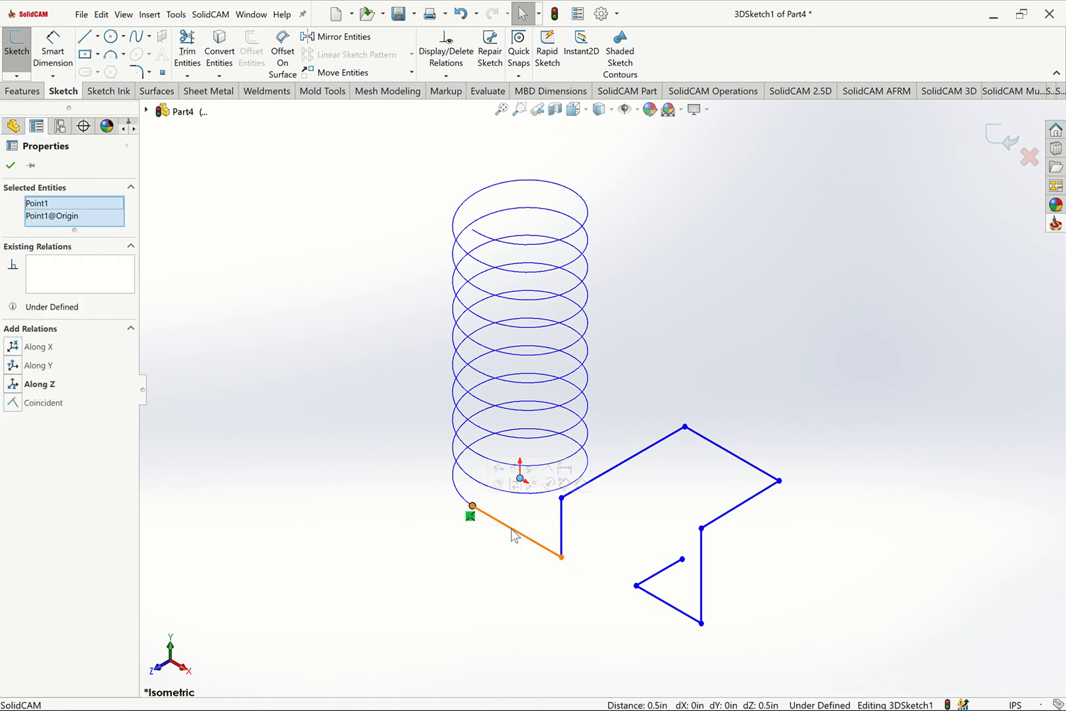
pyautogui.click(532, 471)
pyautogui.click(663, 356)
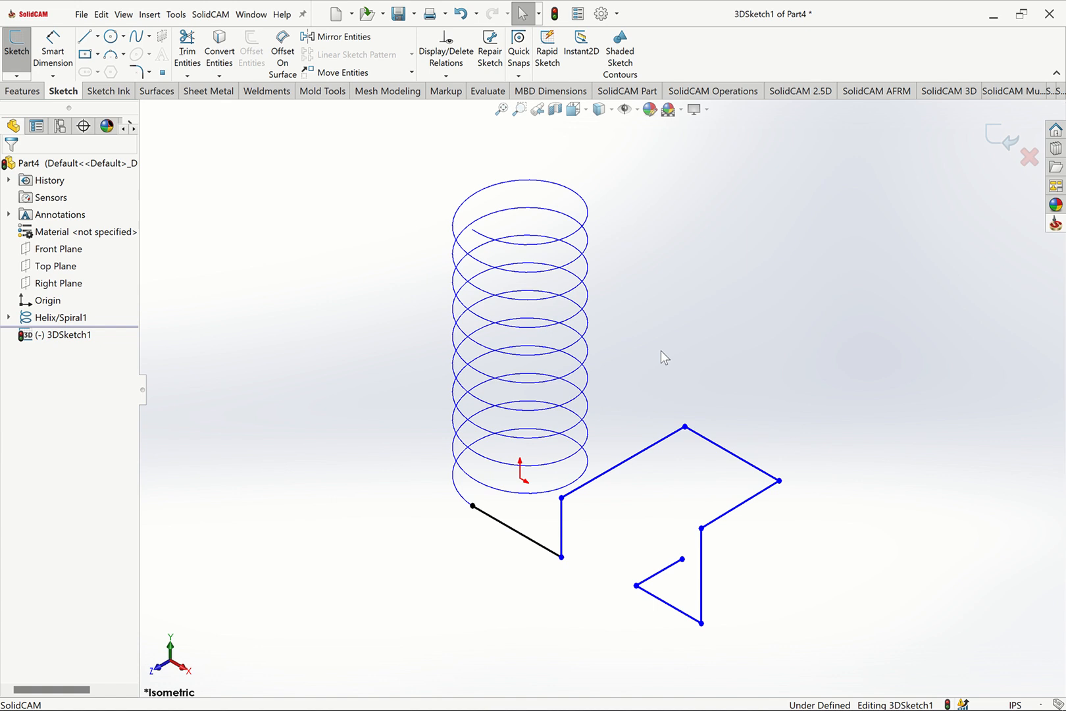
# Dimension the first line, running along X from the helix's lower end, to 2 in.
pyautogui.click(51, 71)
pyautogui.click(549, 551)
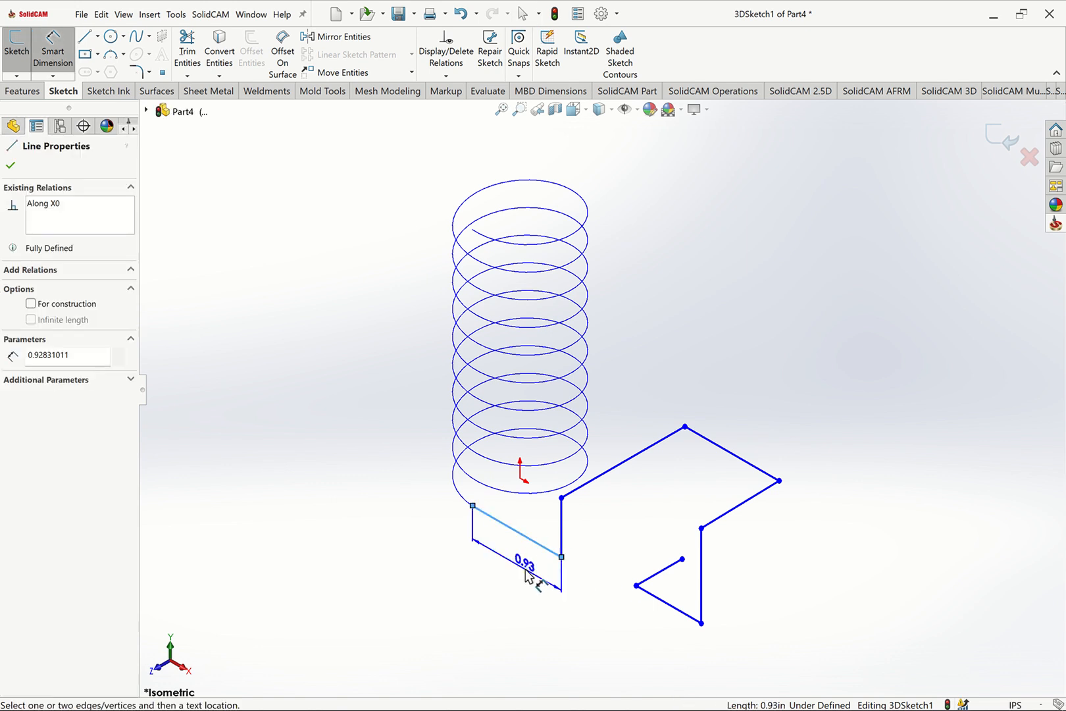
pyautogui.click(527, 576)
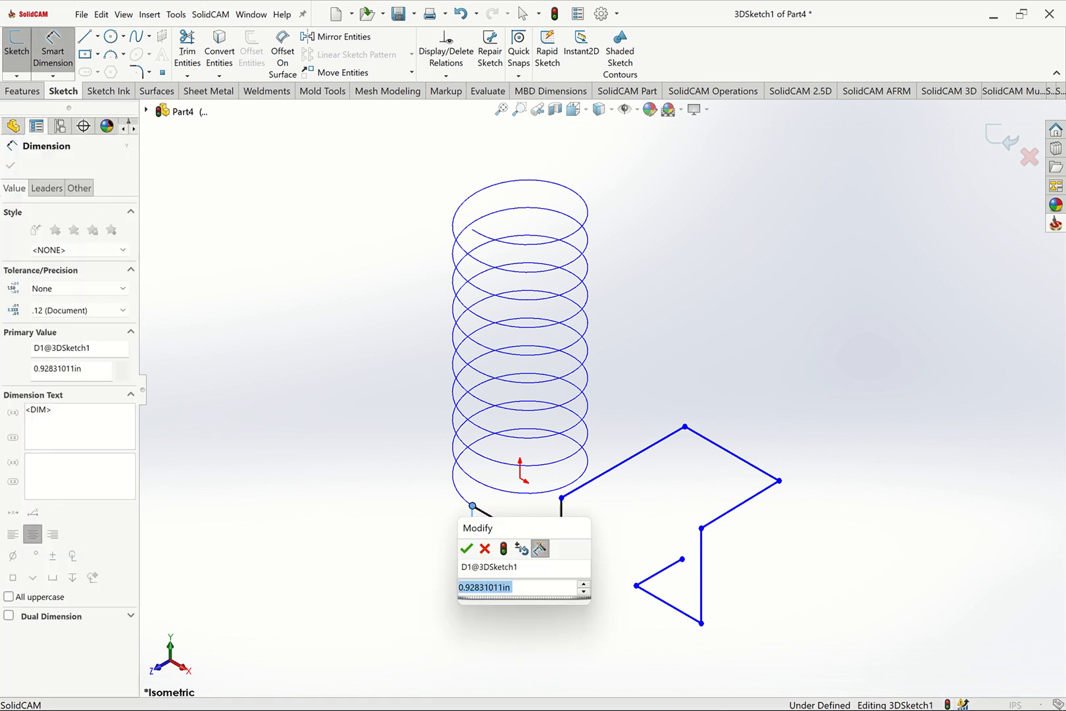
pyautogui.write('2')
pyautogui.press('Return')
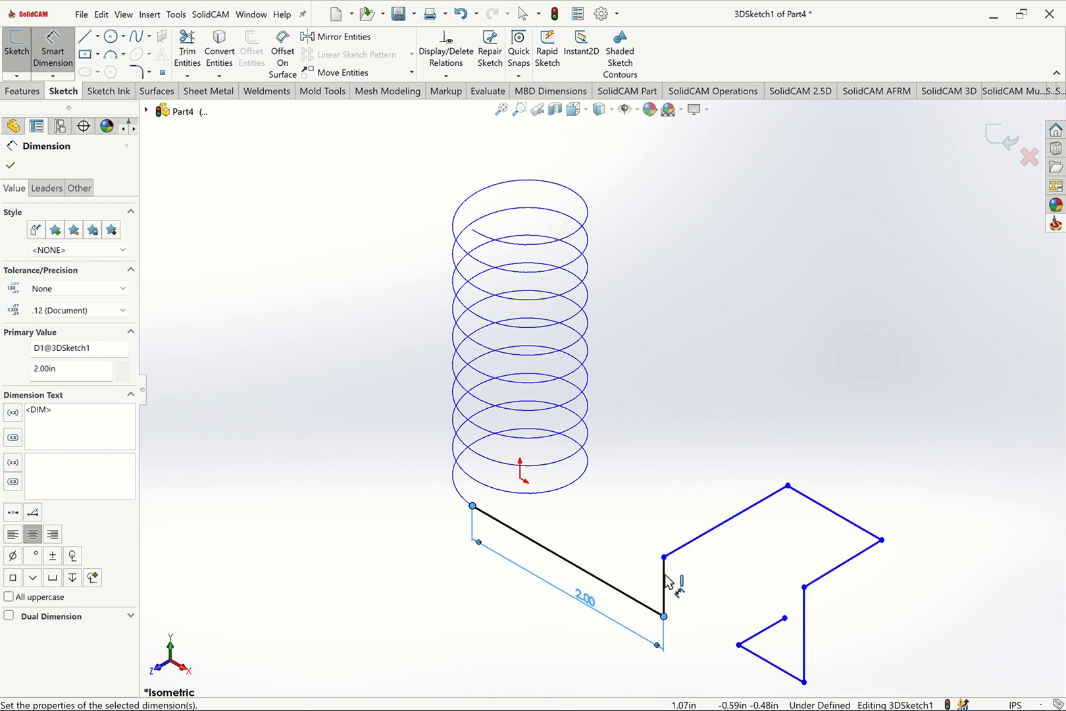
# Dimension the vertical line rising from the end of the 2 in line to 1.5 in.
pyautogui.click(688, 582)
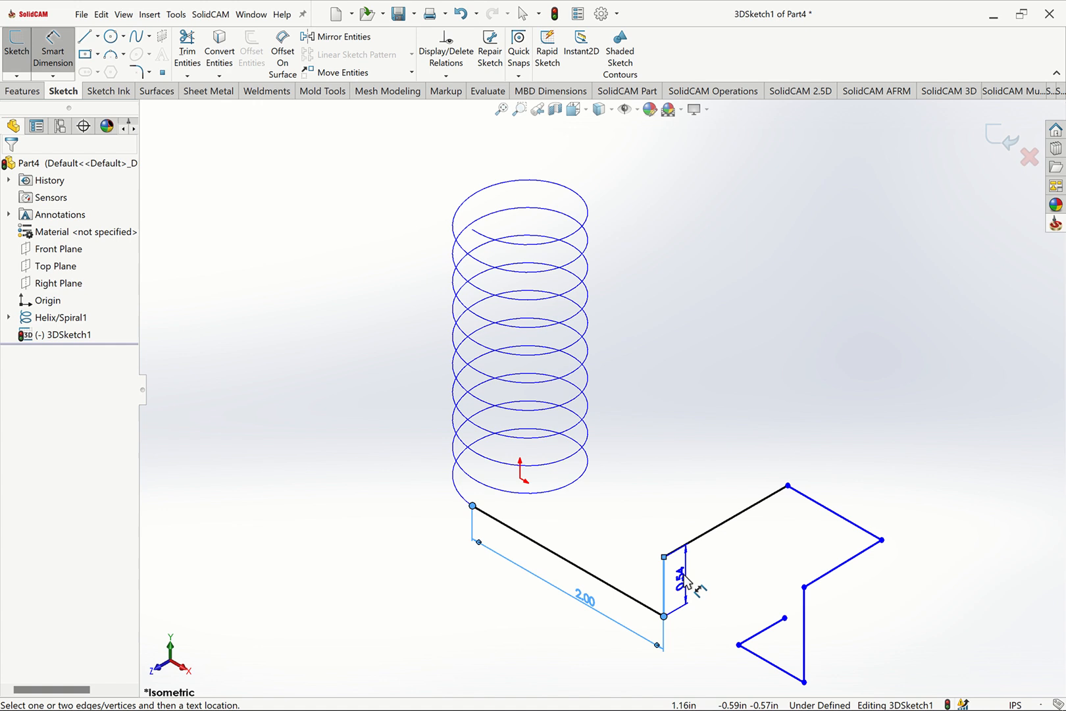
pyautogui.click(685, 582)
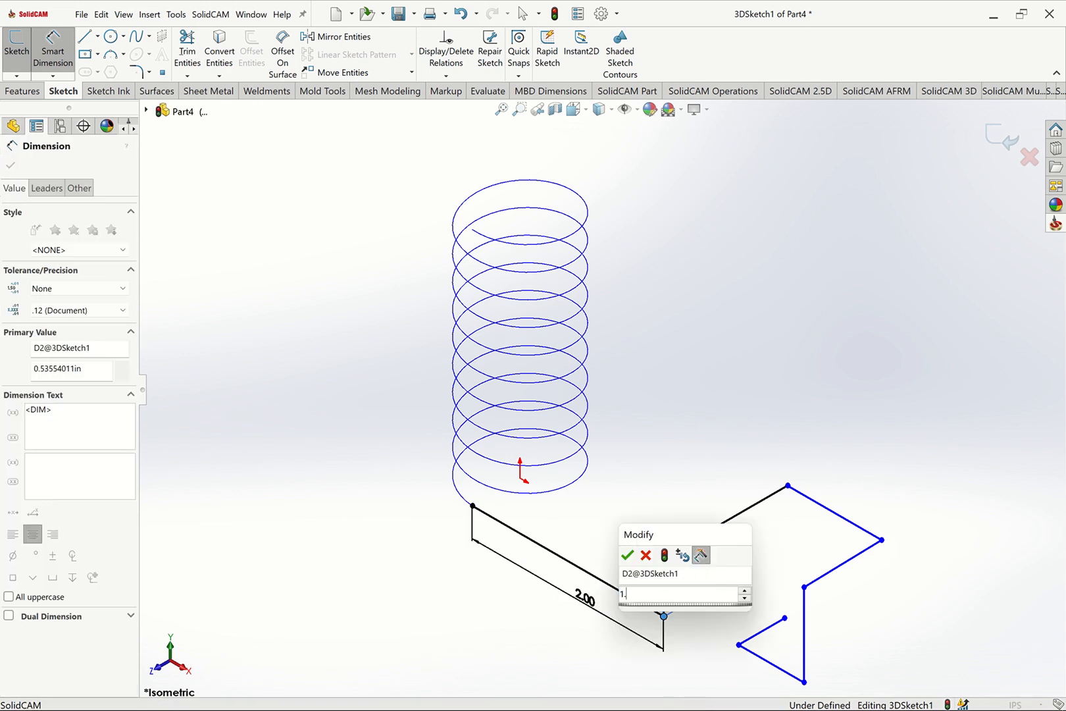
pyautogui.write('1.5')
pyautogui.press('Return')
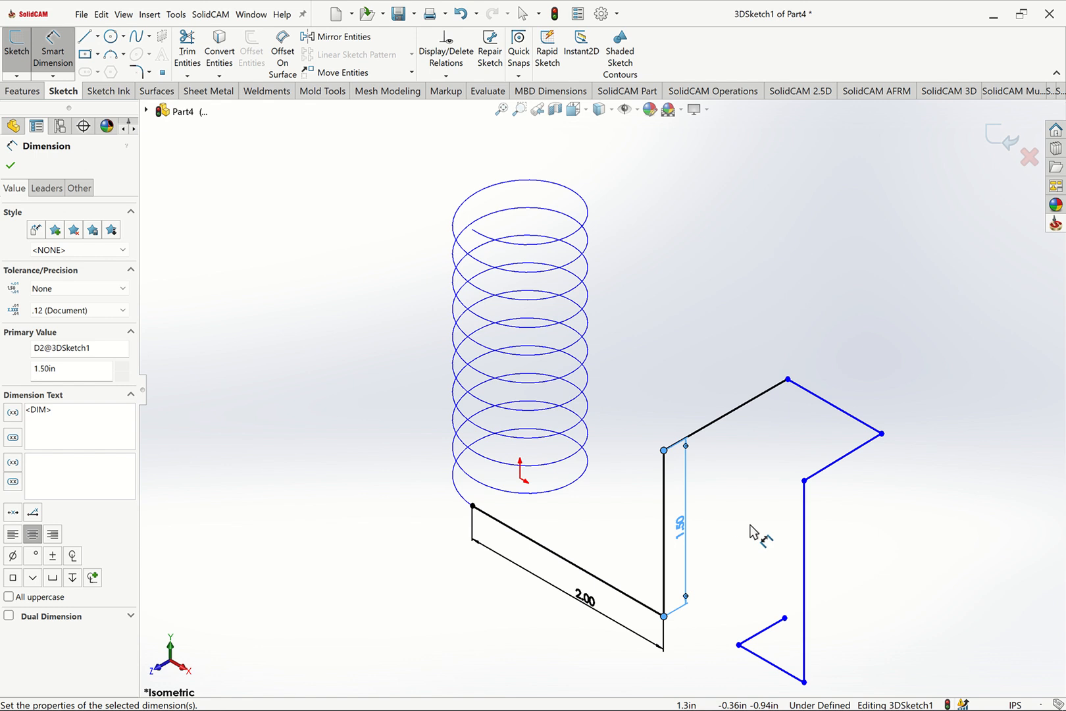
# Dimension the line running backward along Z from the top of the 1.5 in vertical line to 3.5 in.
pyautogui.click(746, 398)
pyautogui.click(719, 369)
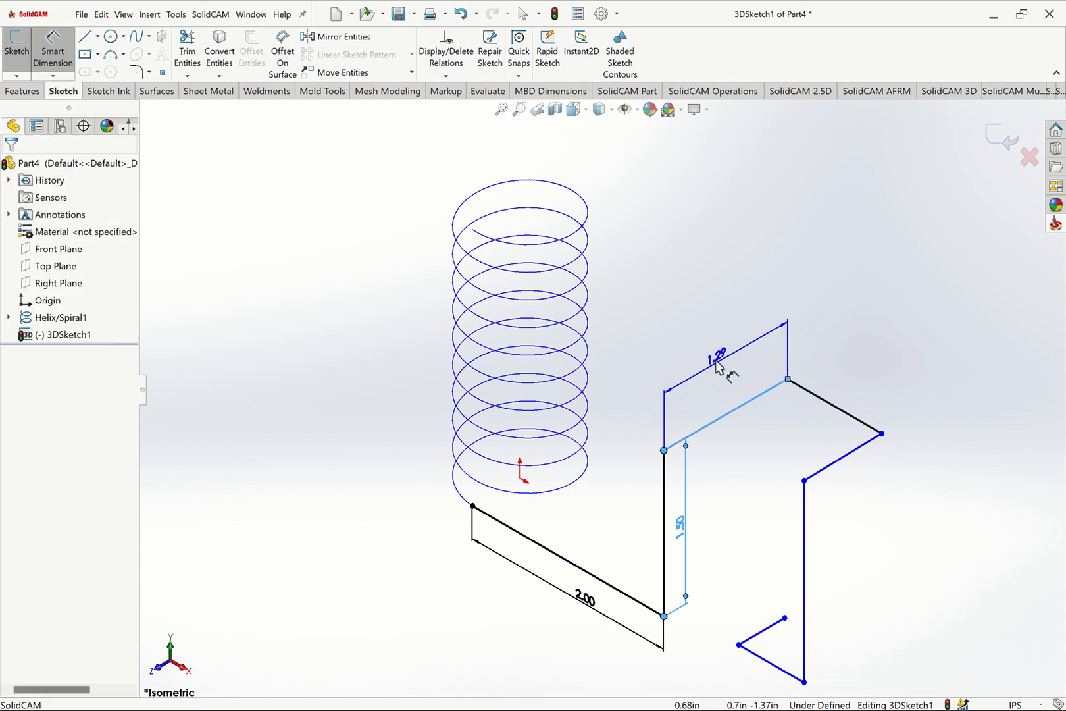
pyautogui.write('1.5')
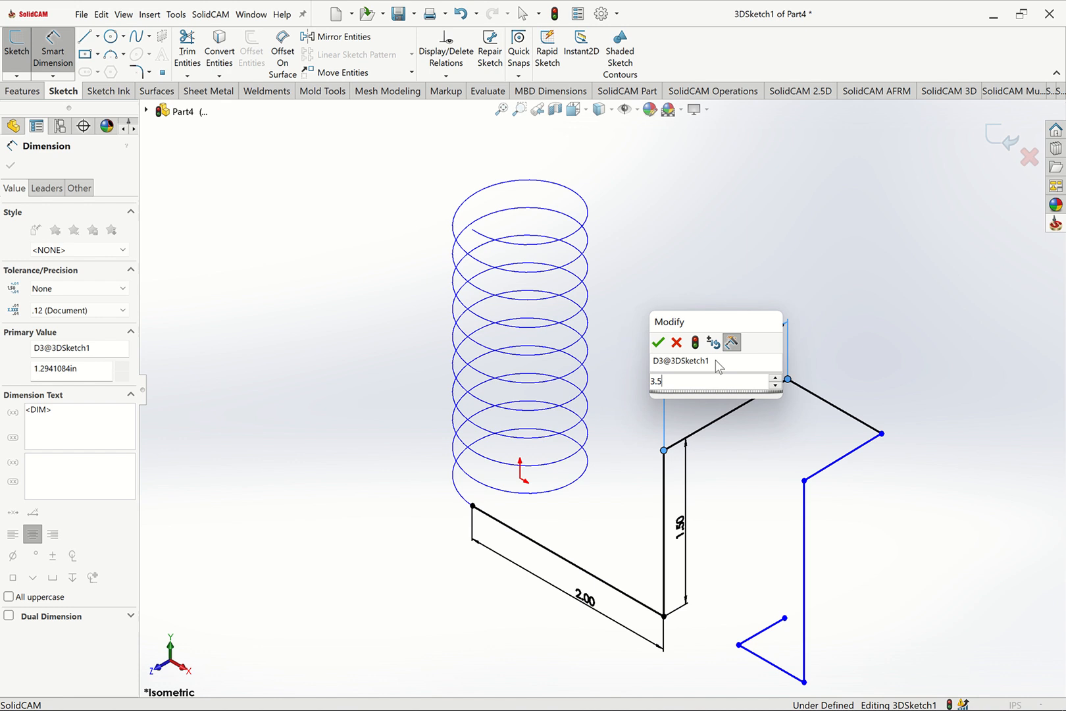
pyautogui.press('Return')
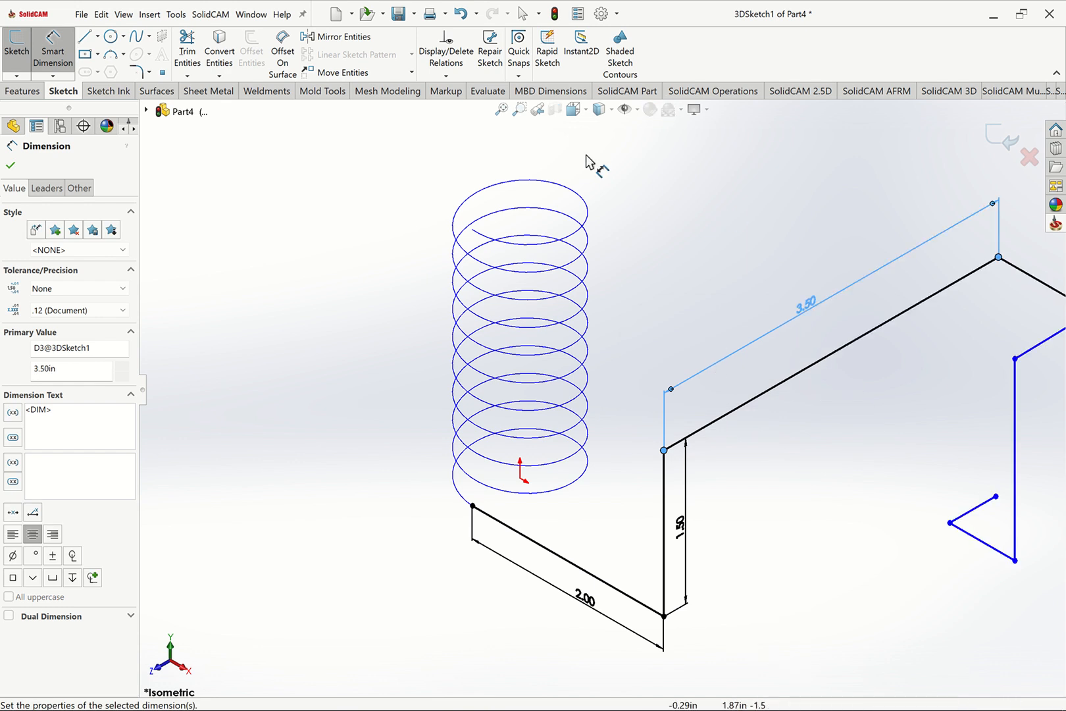
# Dimension the X-direction line following the 3.5 in line to 2.5 in.
pyautogui.press('f')
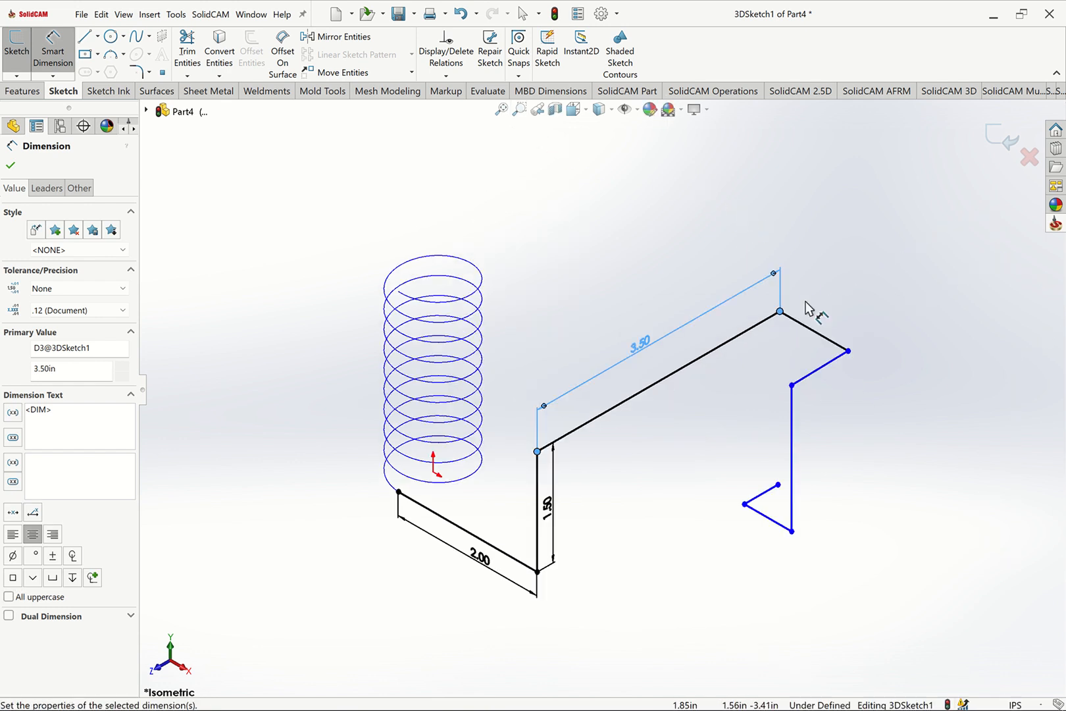
pyautogui.click(832, 301)
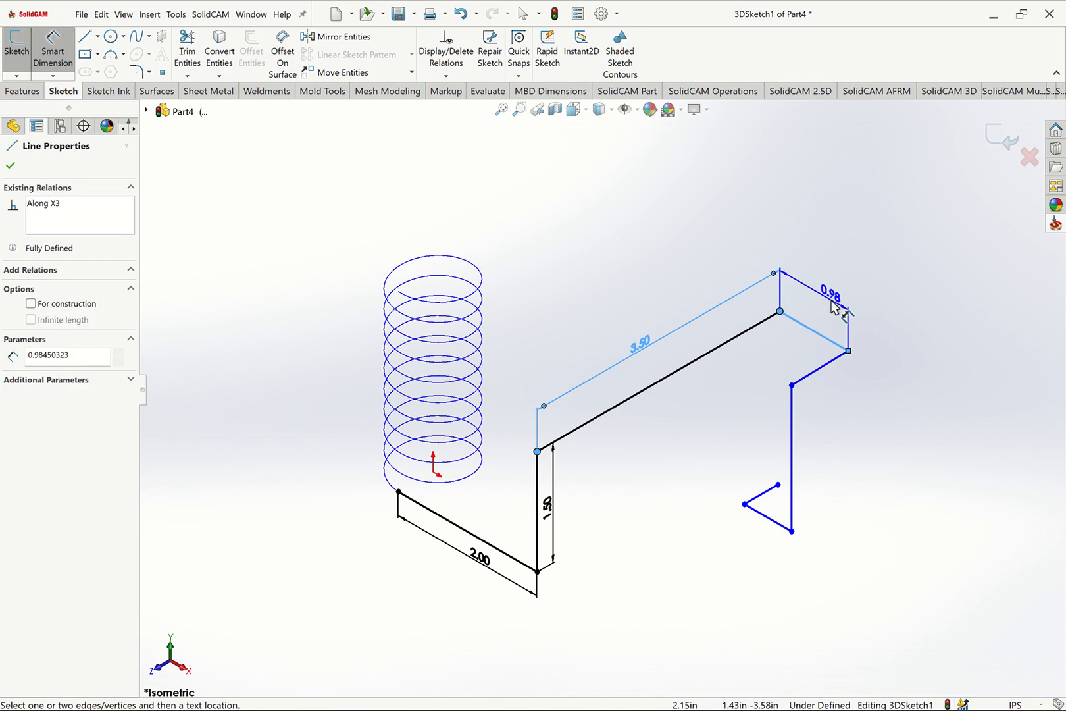
pyautogui.click(831, 305)
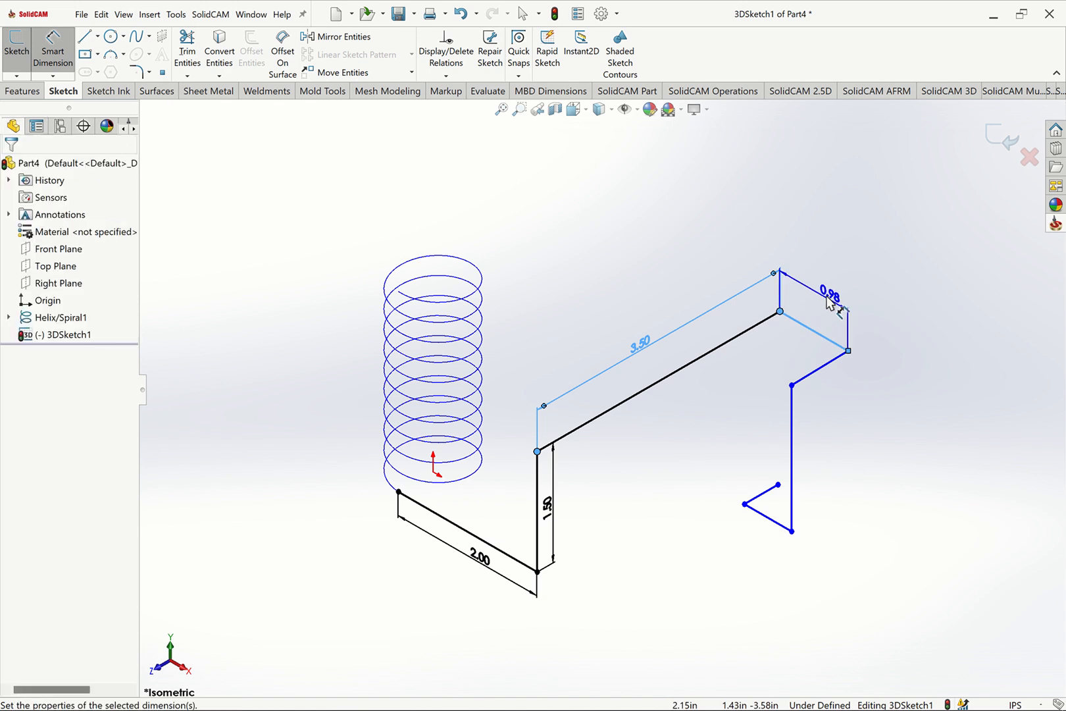
pyautogui.write('1.5')
pyautogui.press('Return')
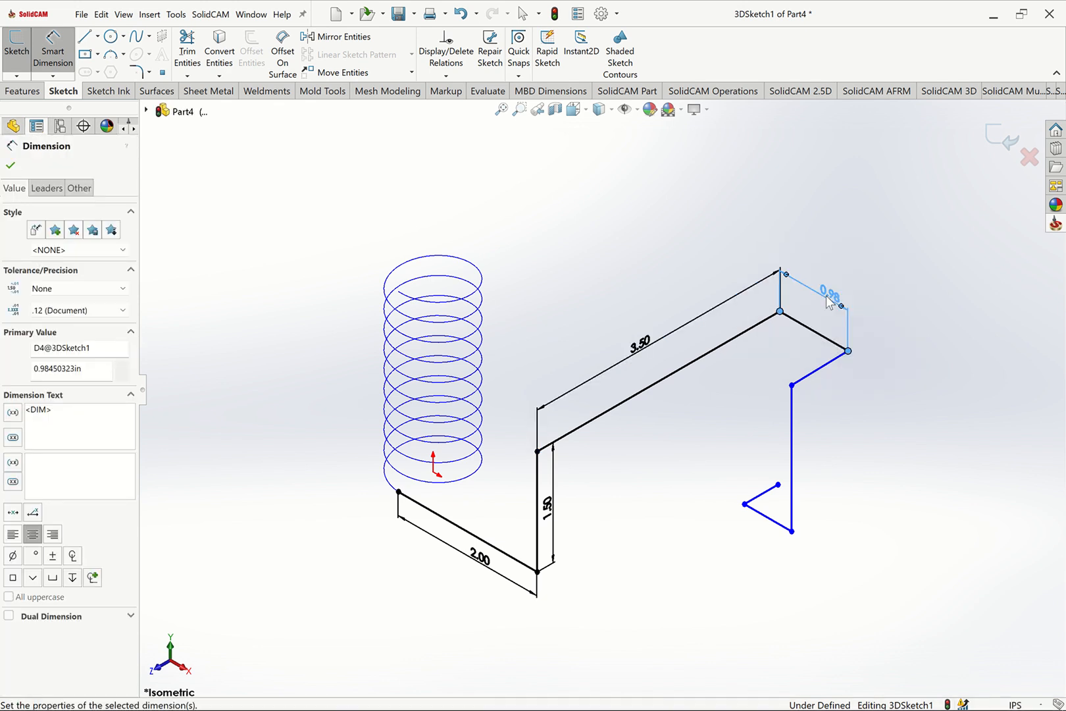
# Dimension the line coming forward along Z from the far end of the 2.5 in X-direction line to 2.5 in.
pyautogui.click(948, 445)
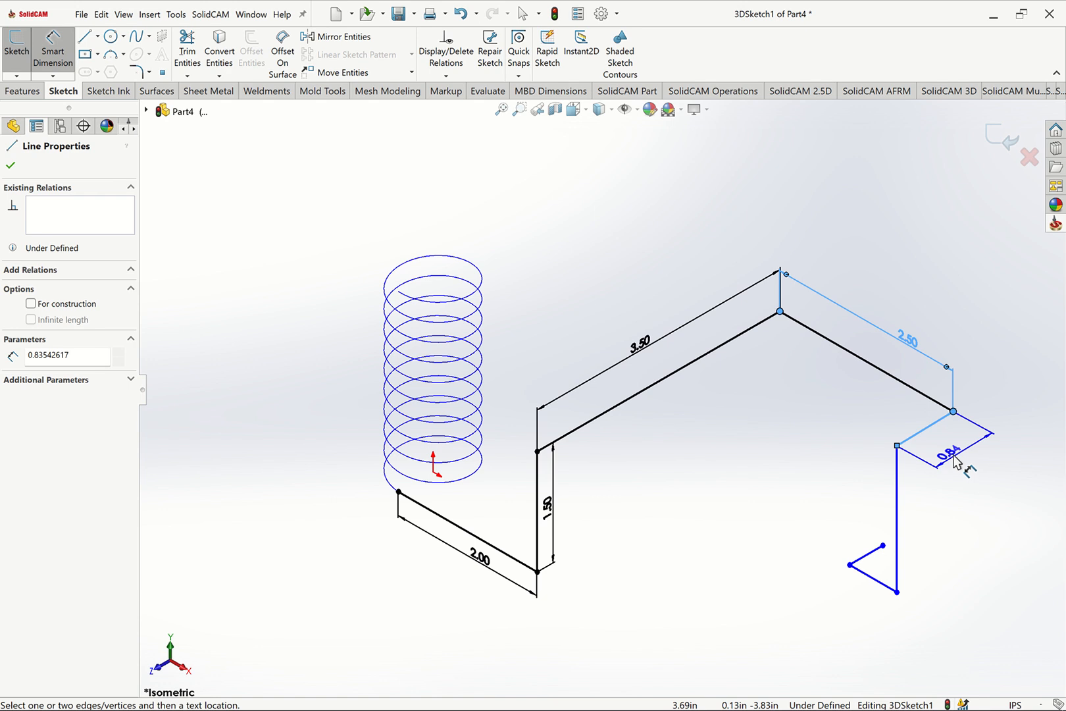
pyautogui.click(954, 456)
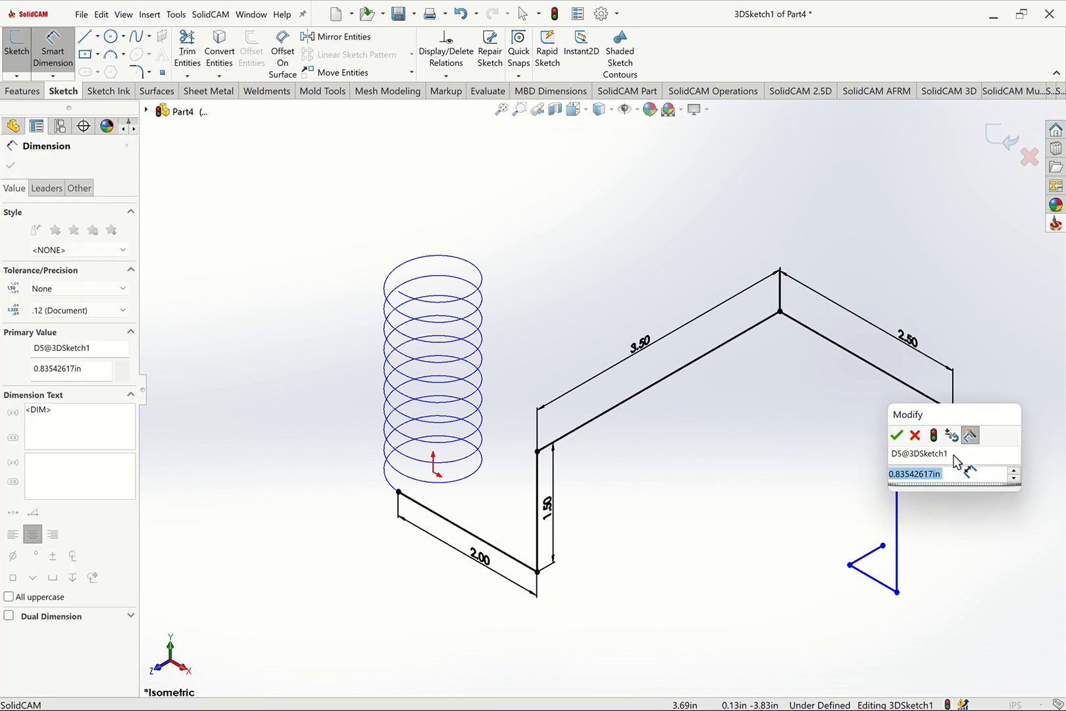
pyautogui.write('1.5')
pyautogui.press('Return')
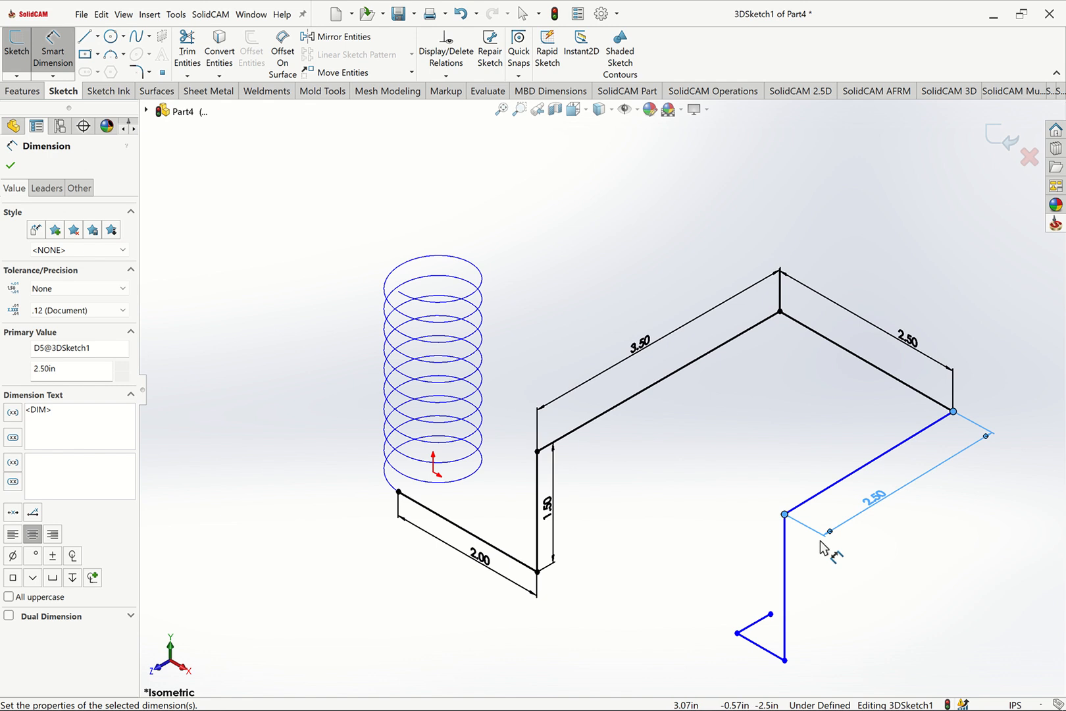
# Dimension the vertical line descending from the end of the forward-running 2.5 in line to 1.5 in.
pyautogui.click(797, 555)
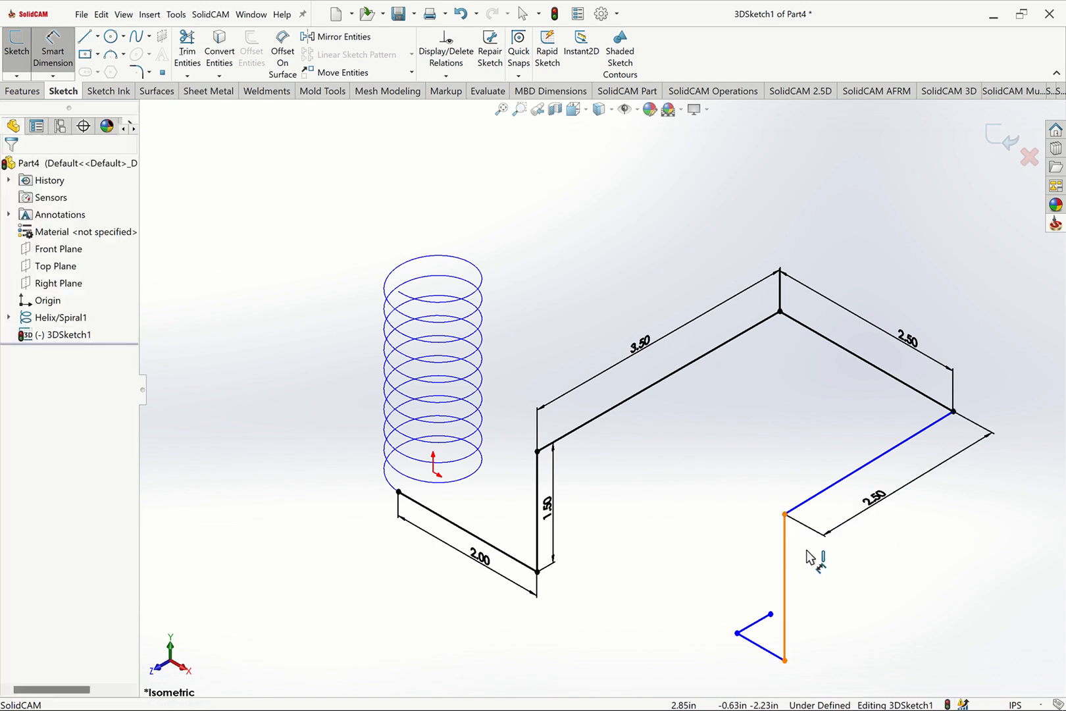
pyautogui.click(807, 558)
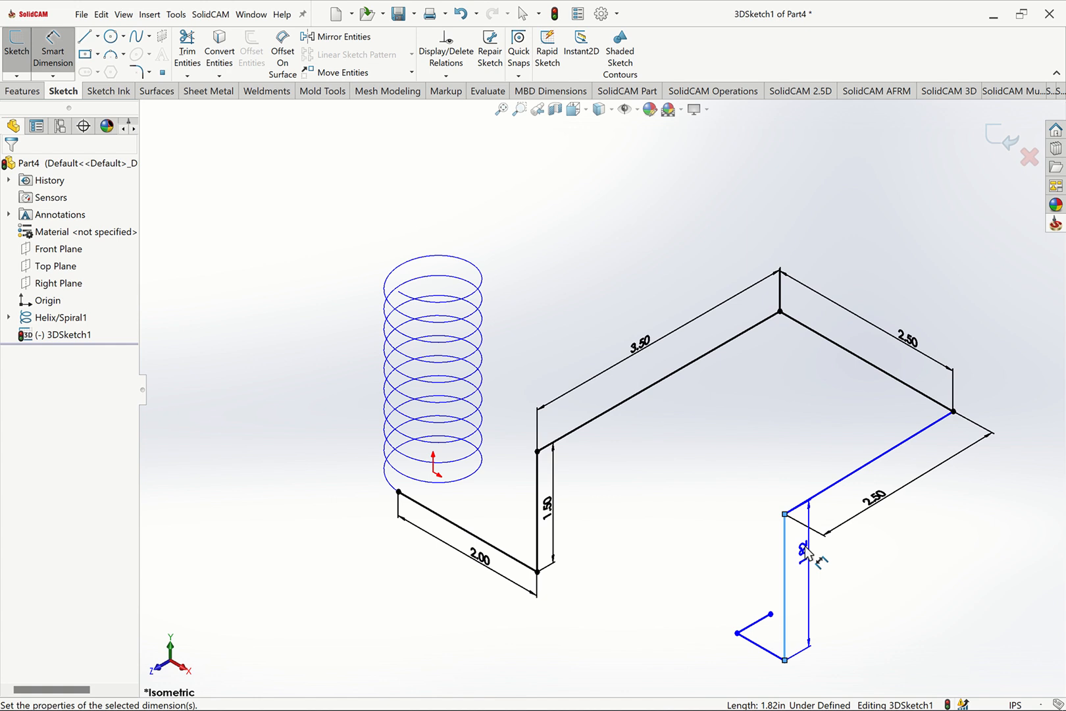
pyautogui.click(807, 557)
pyautogui.write('1.5')
pyautogui.press('Return')
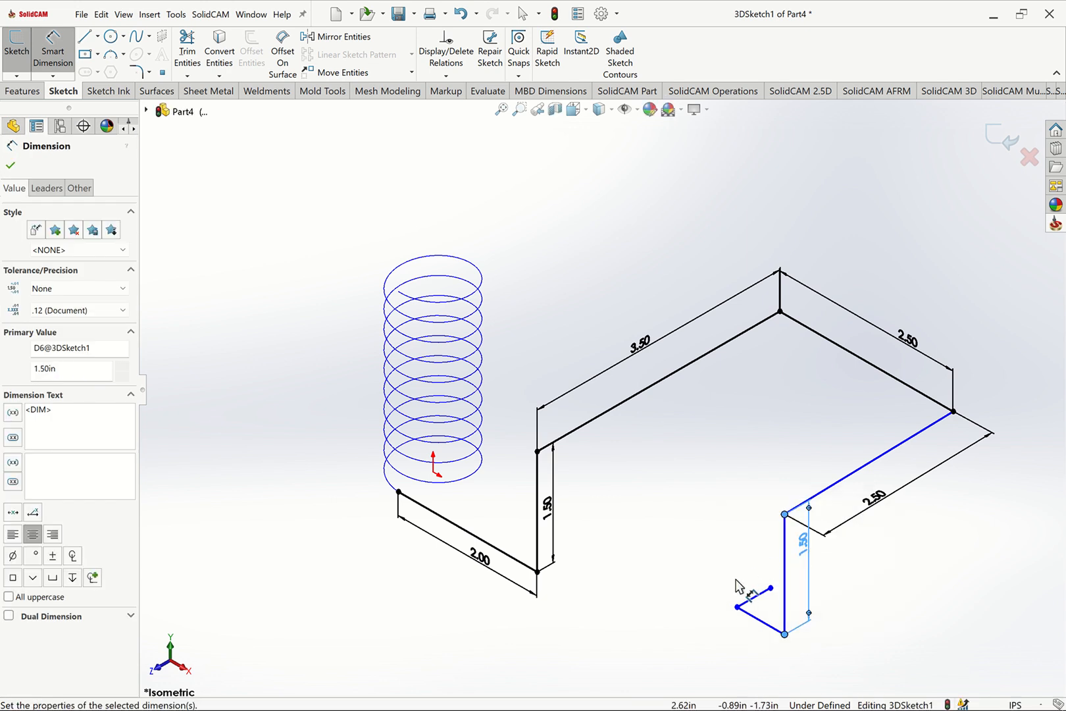
# Dimension the X-direction line starting at the lower end of the descending 1.5 in vertical line to 2 in.
pyautogui.click(763, 626)
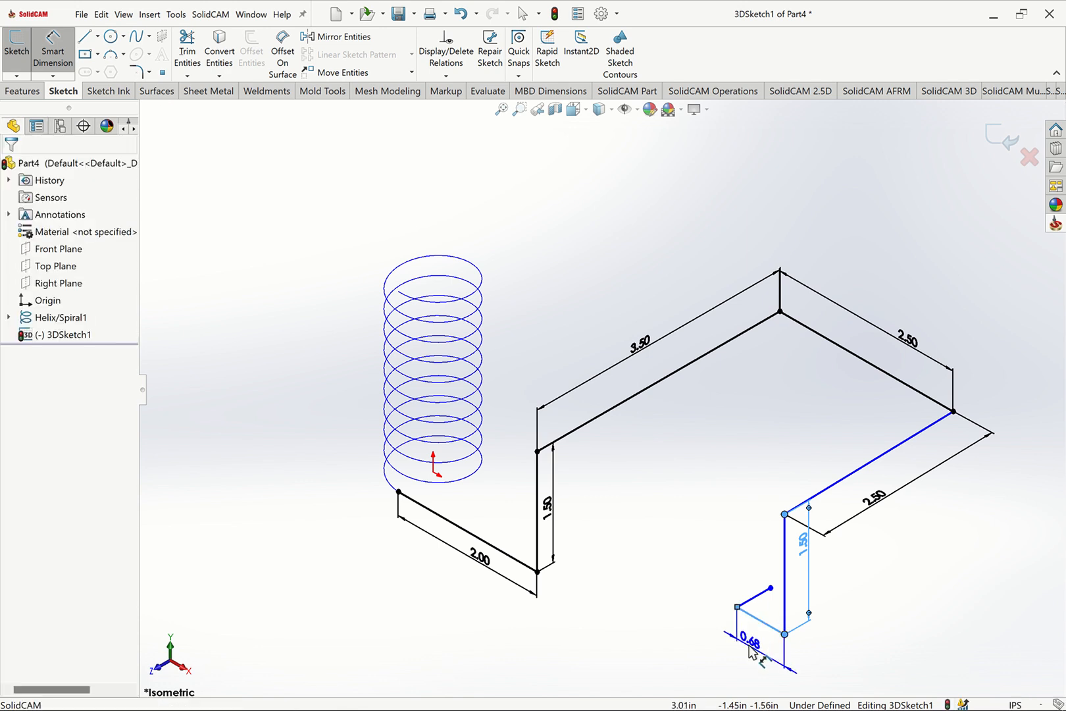
pyautogui.click(752, 652)
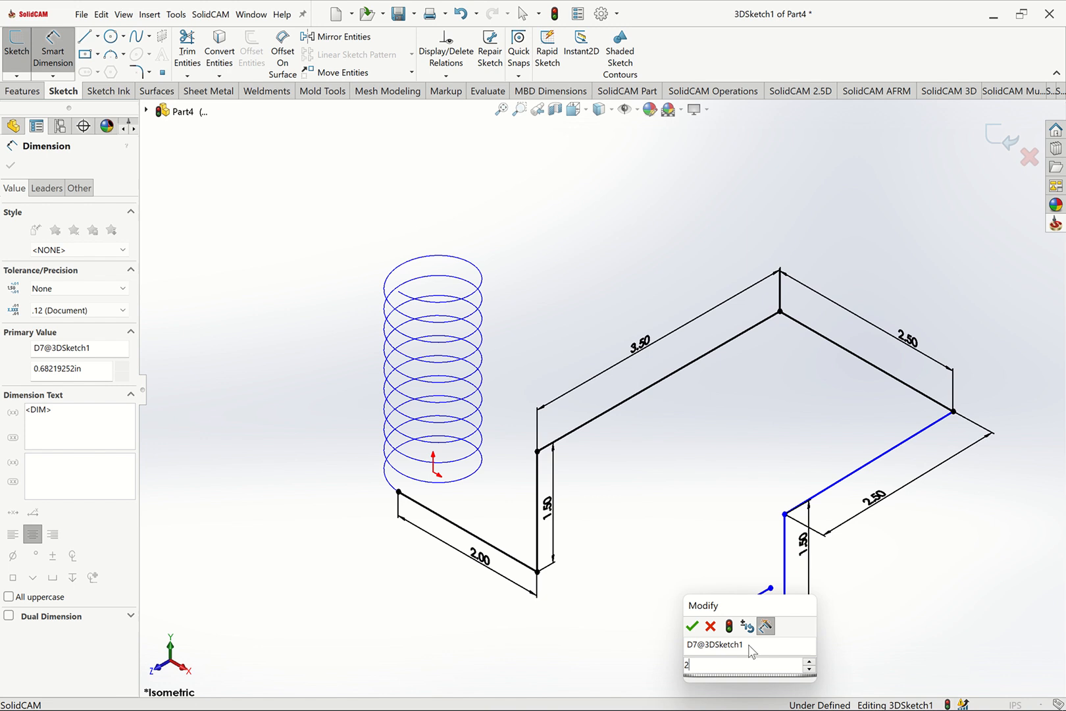
pyautogui.press('Return')
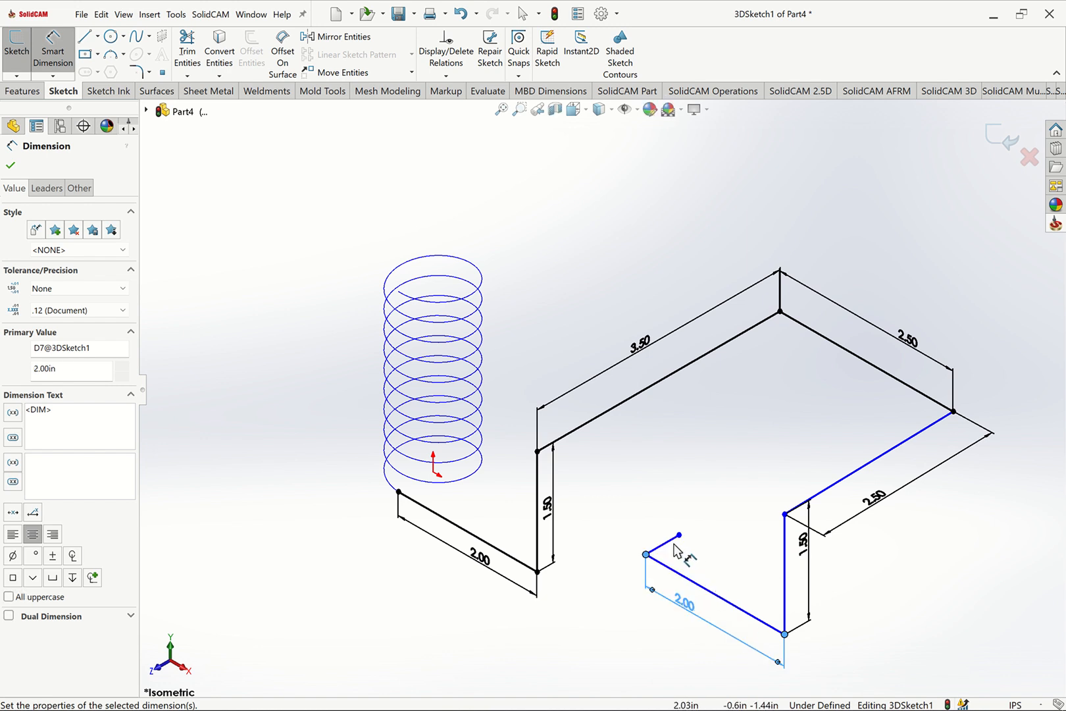
pyautogui.press('Escape')
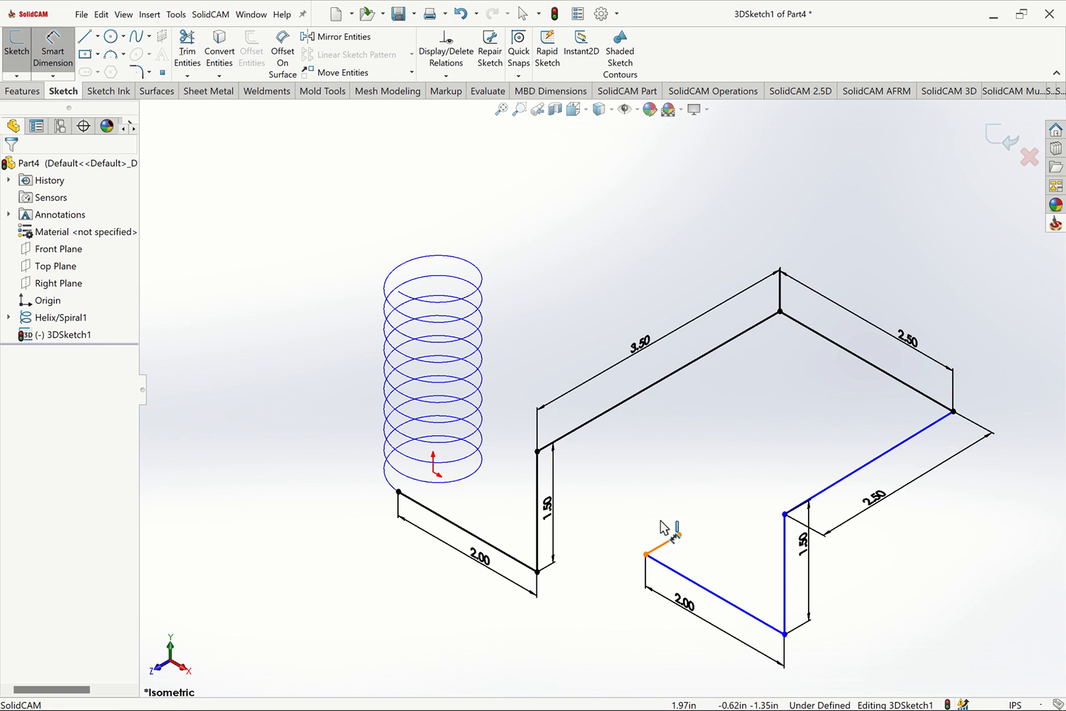
# Dimension the final Z-direction line at the free end of the path to 2 in and finish dimensioning.
pyautogui.click(665, 543)
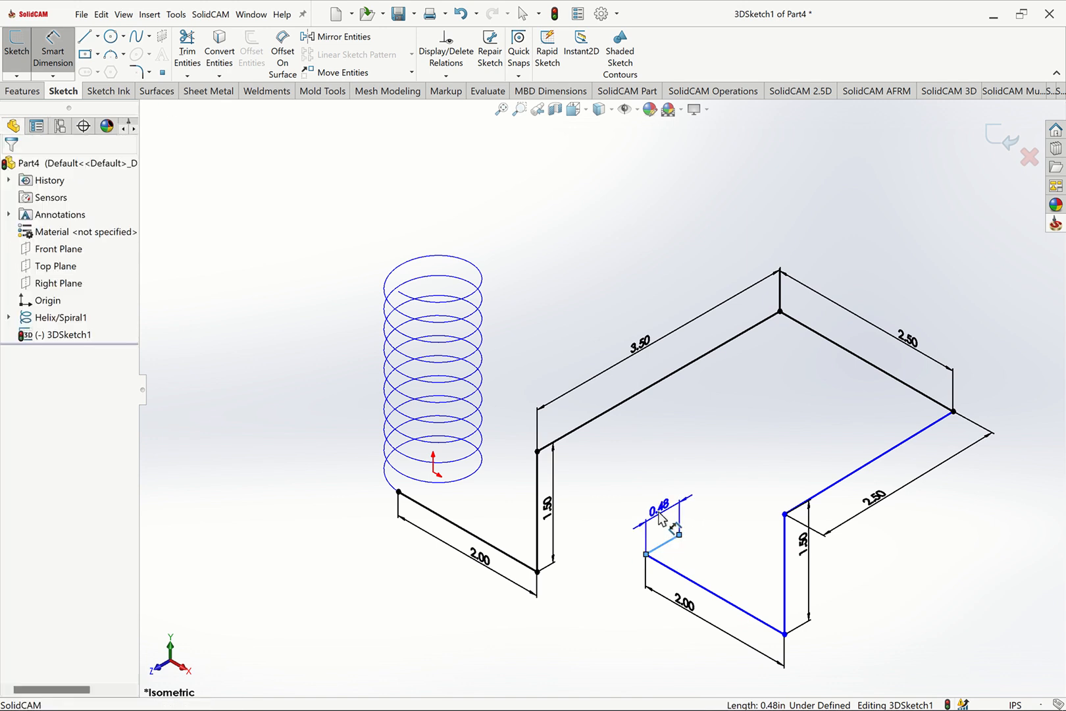
pyautogui.click(659, 513)
pyautogui.press('Return')
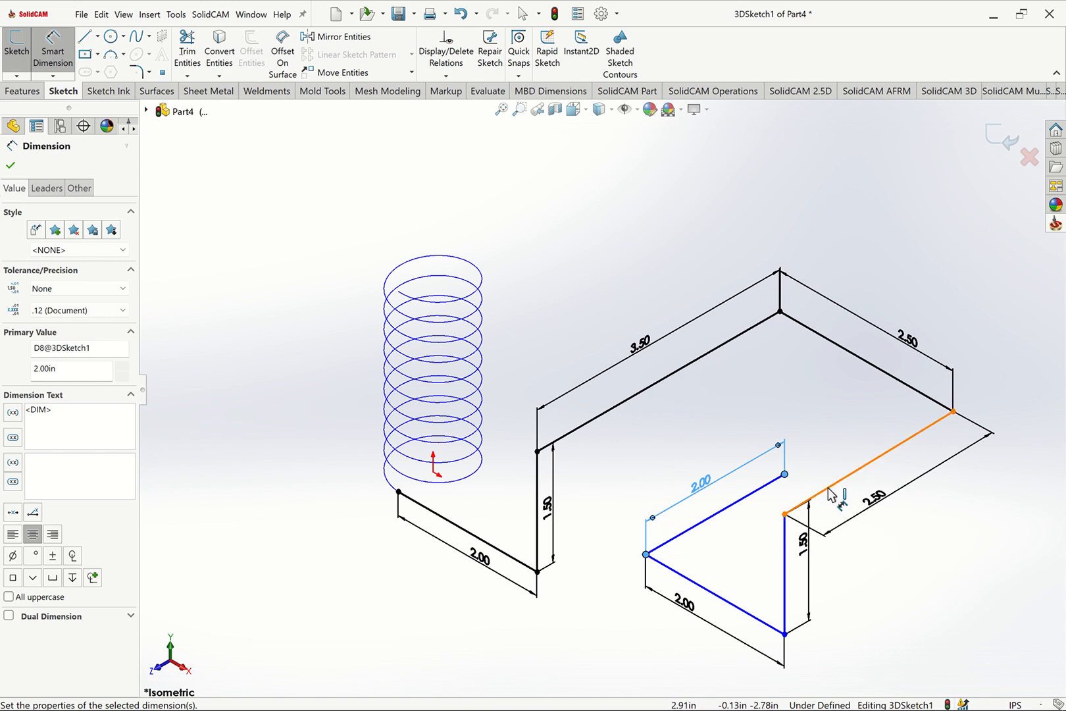
pyautogui.press('Escape')
pyautogui.press('Escape')
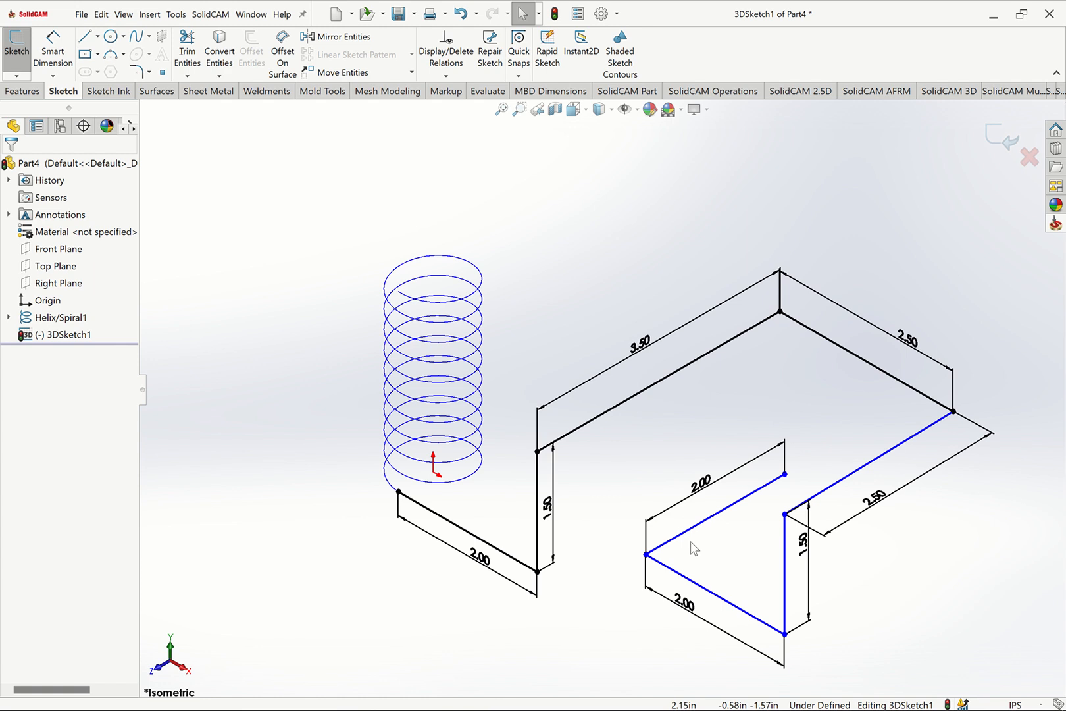
# Add an Along Z relation to the forward-running 2.5 in line.
pyautogui.click(887, 461)
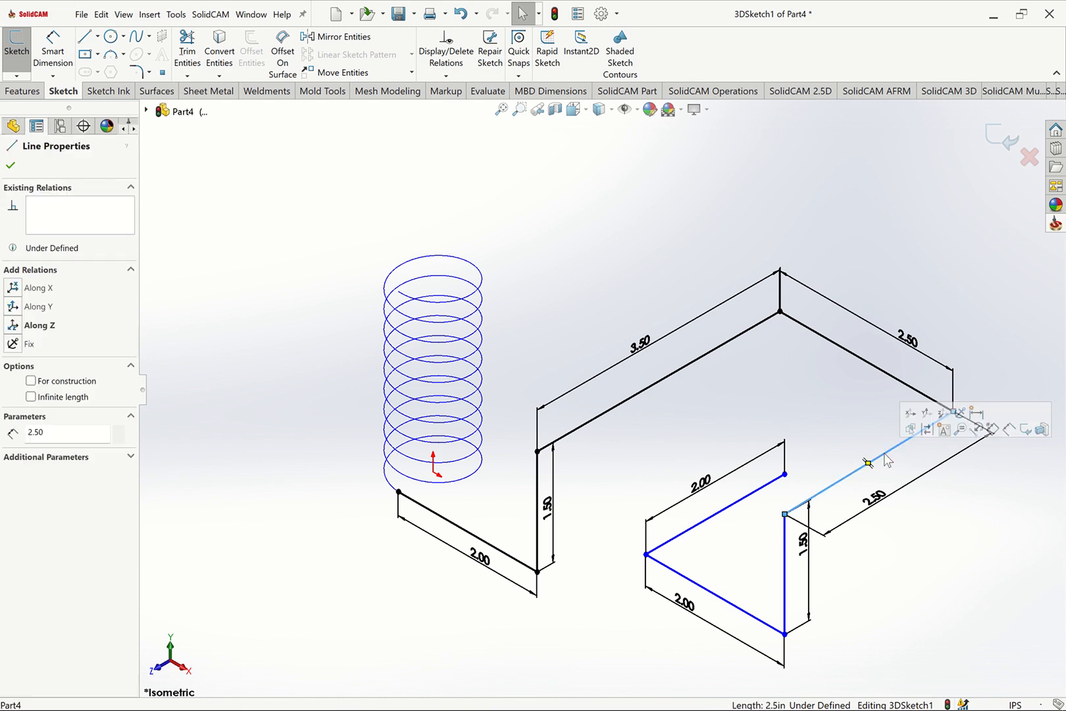
pyautogui.click(944, 414)
pyautogui.click(948, 294)
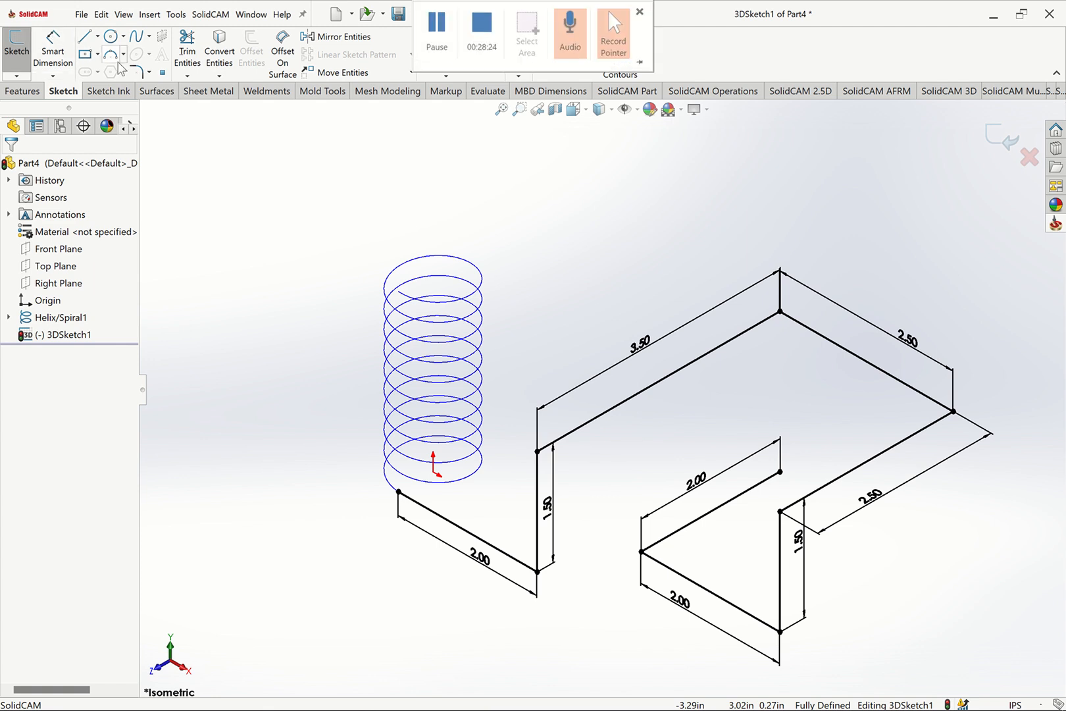
# Start a Sketch Fillet with a 0.25 in radius.
pyautogui.click(137, 72)
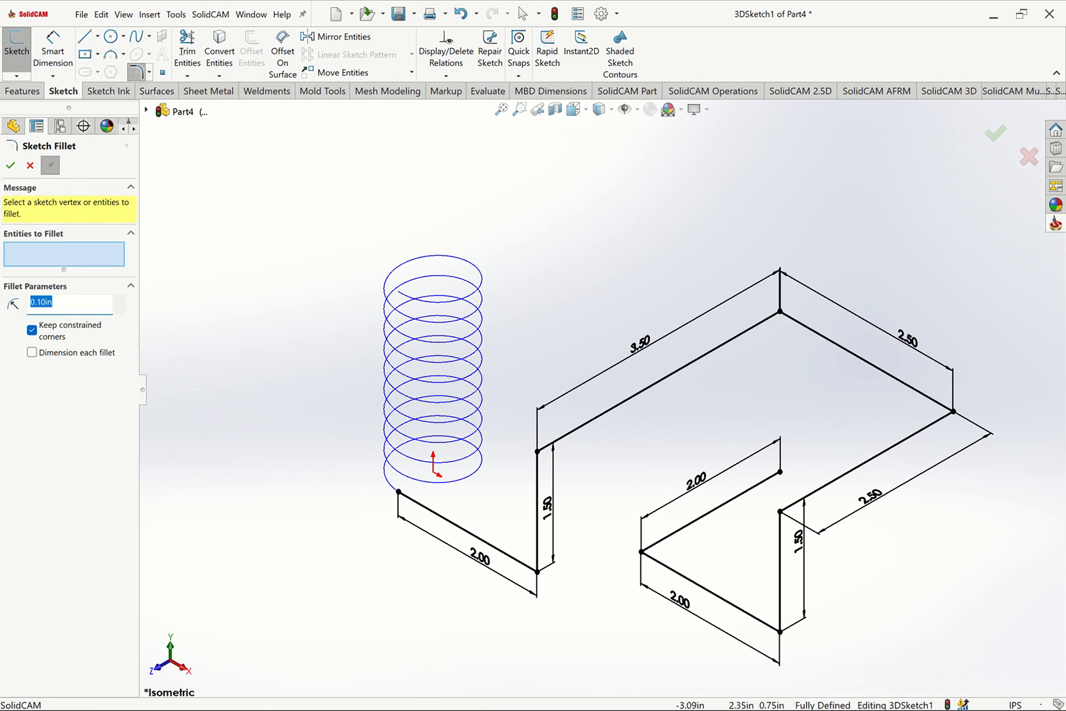
pyautogui.write('.25')
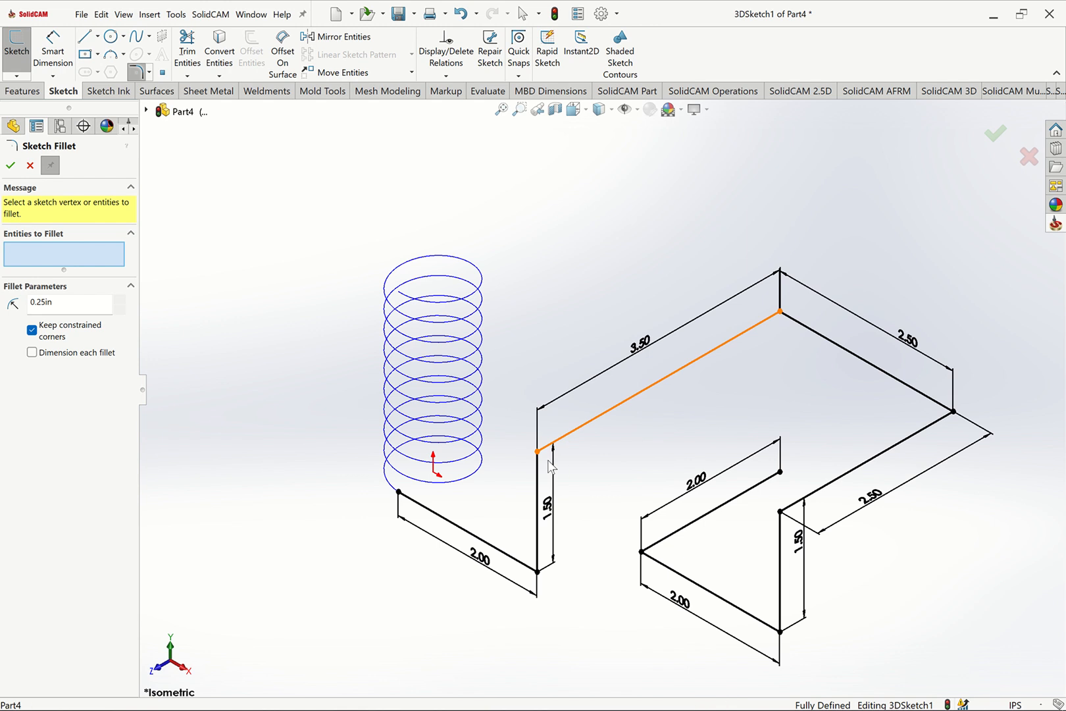
pyautogui.click(573, 432)
pyautogui.click(539, 477)
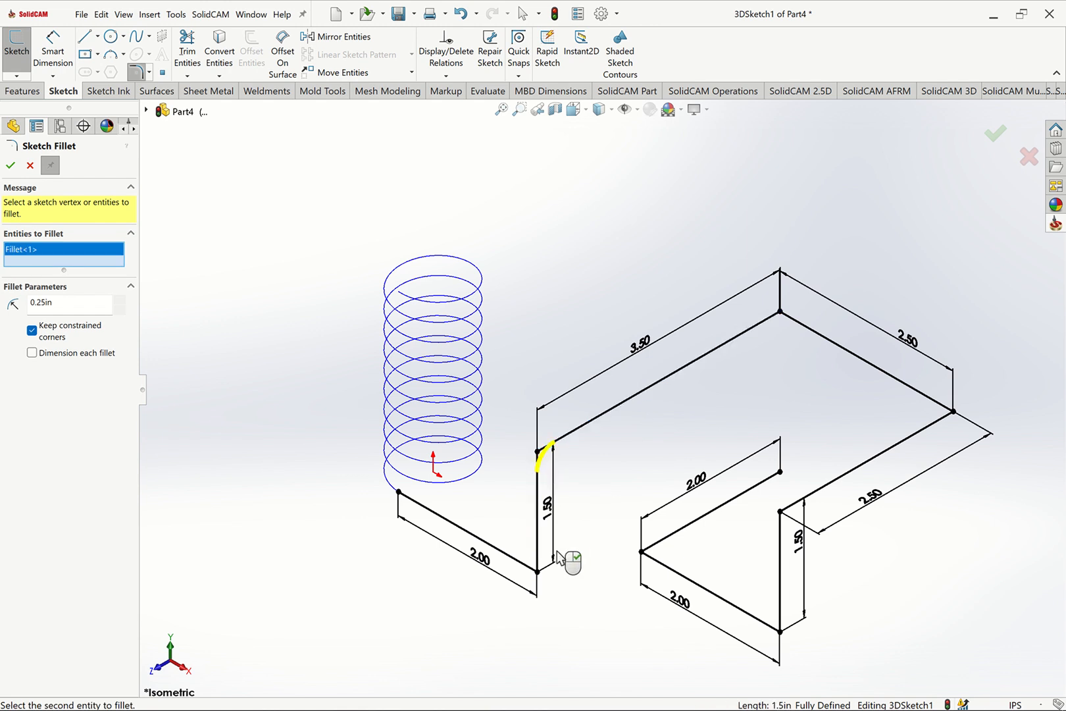
pyautogui.click(538, 564)
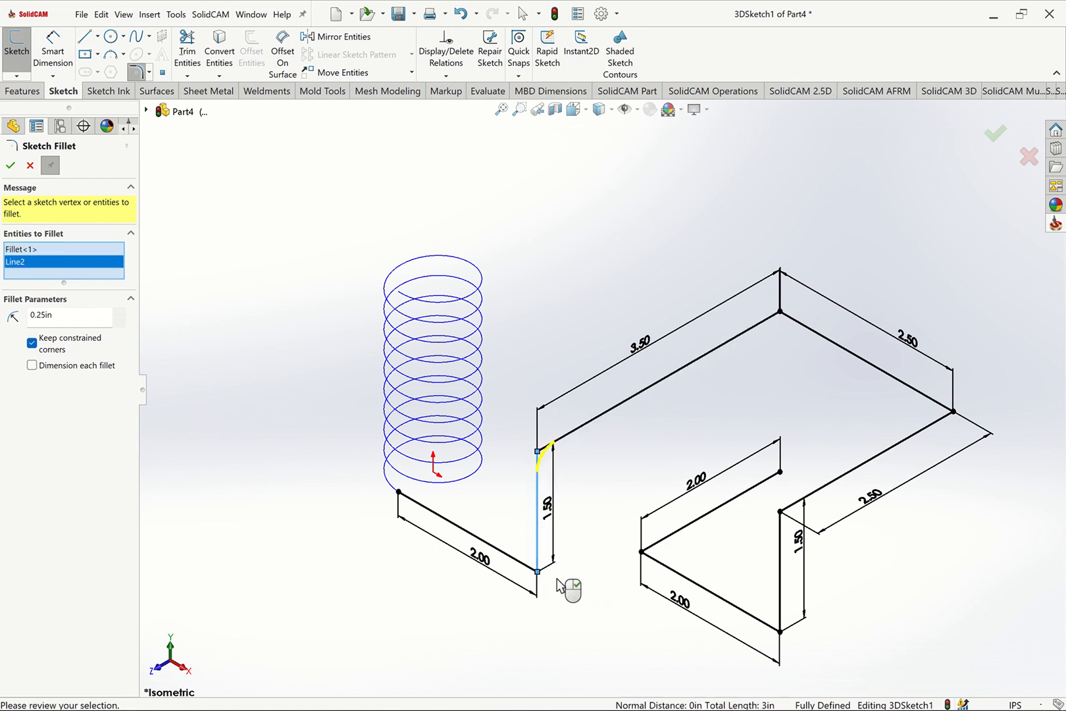
pyautogui.click(653, 562)
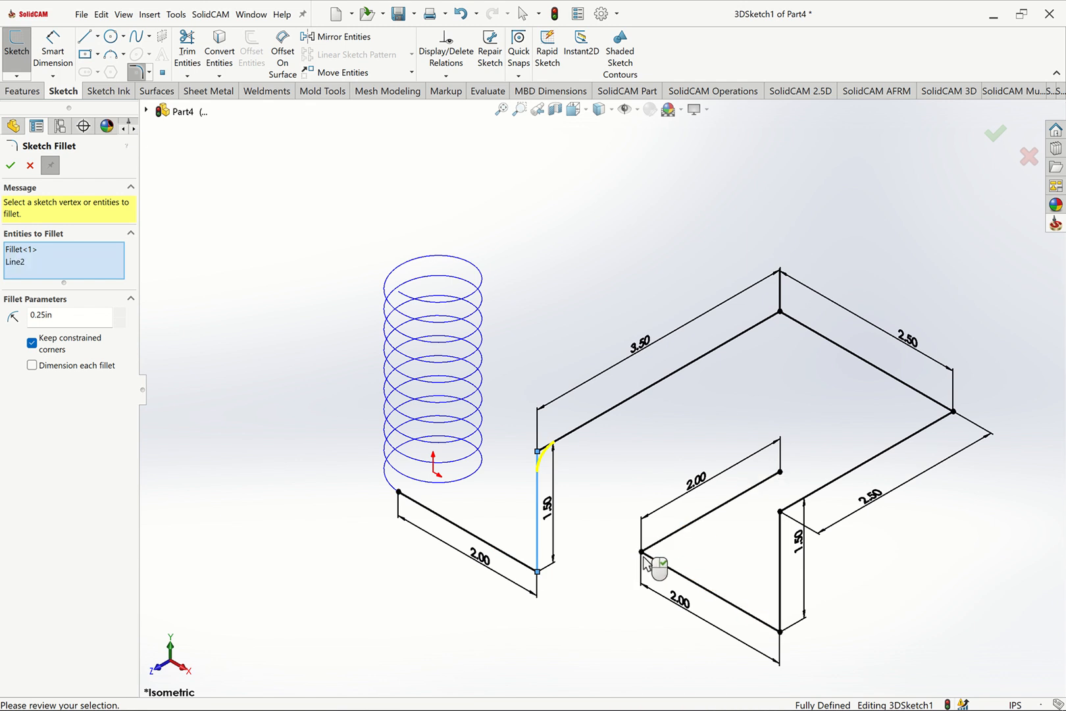
pyautogui.click(642, 554)
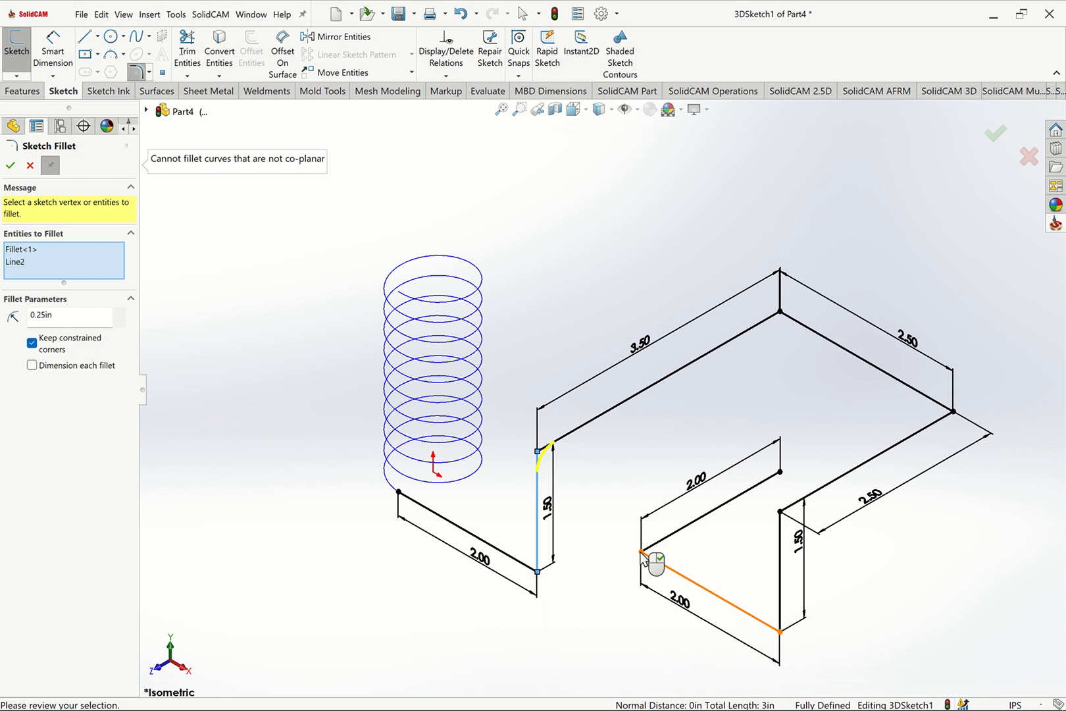
pyautogui.click(782, 314)
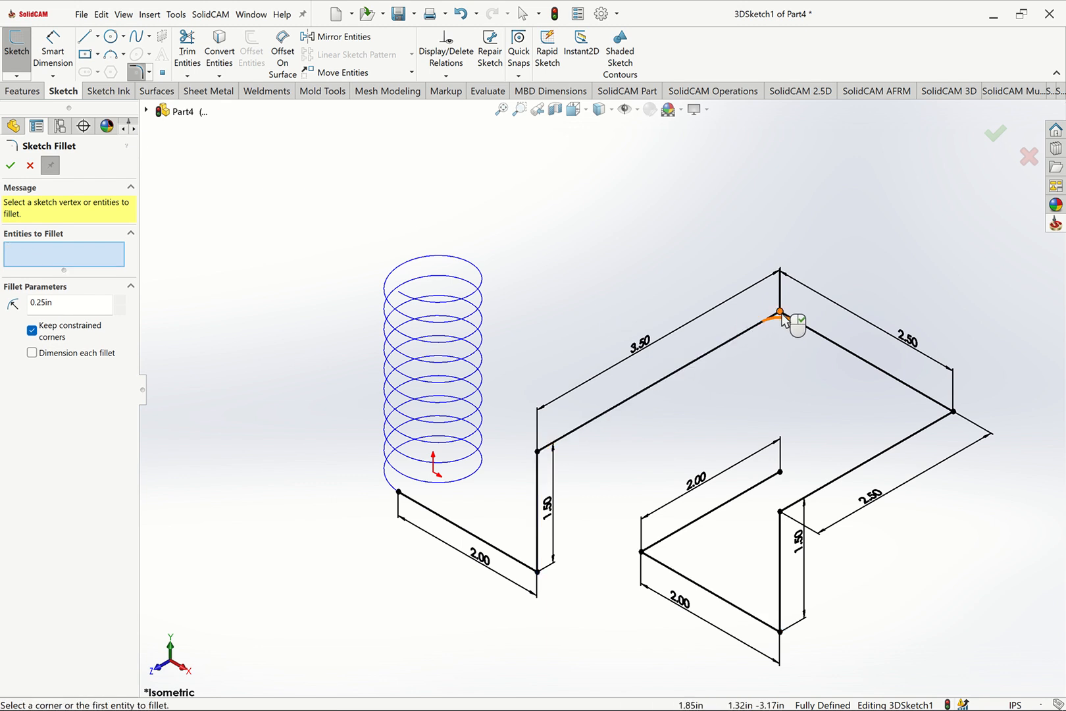
# Fillet five path corners at 0.25 in, leaving out the rear corner of the 3.5 in line and the lower end of the first vertical line.
pyautogui.click(953, 413)
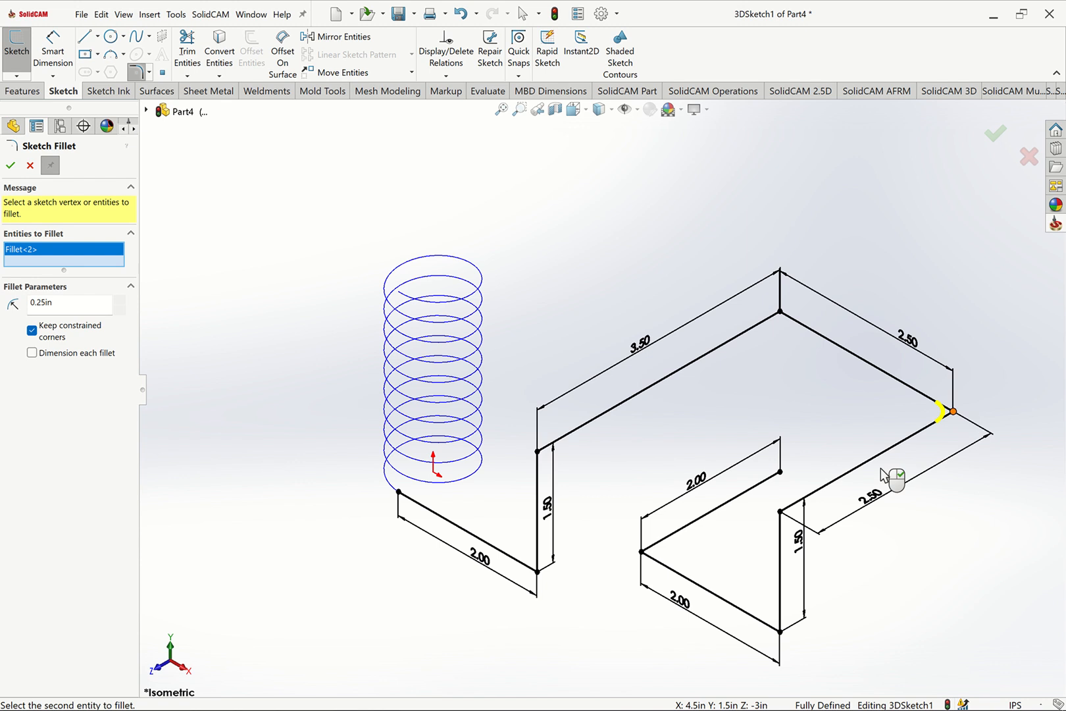
pyautogui.click(781, 512)
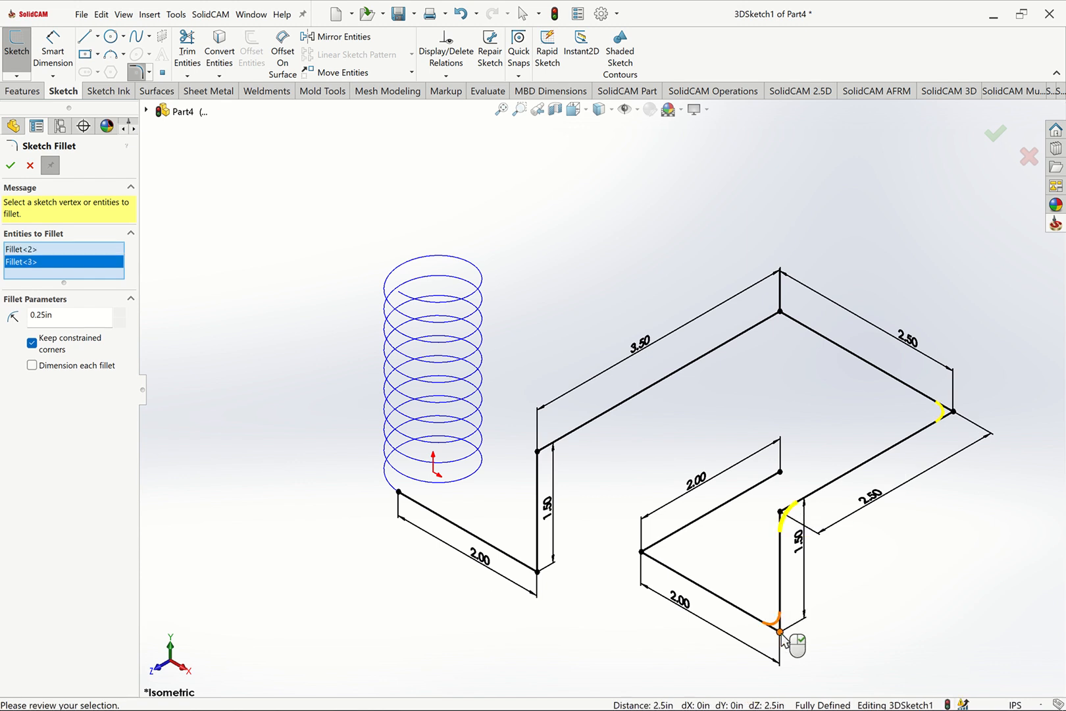
pyautogui.click(780, 631)
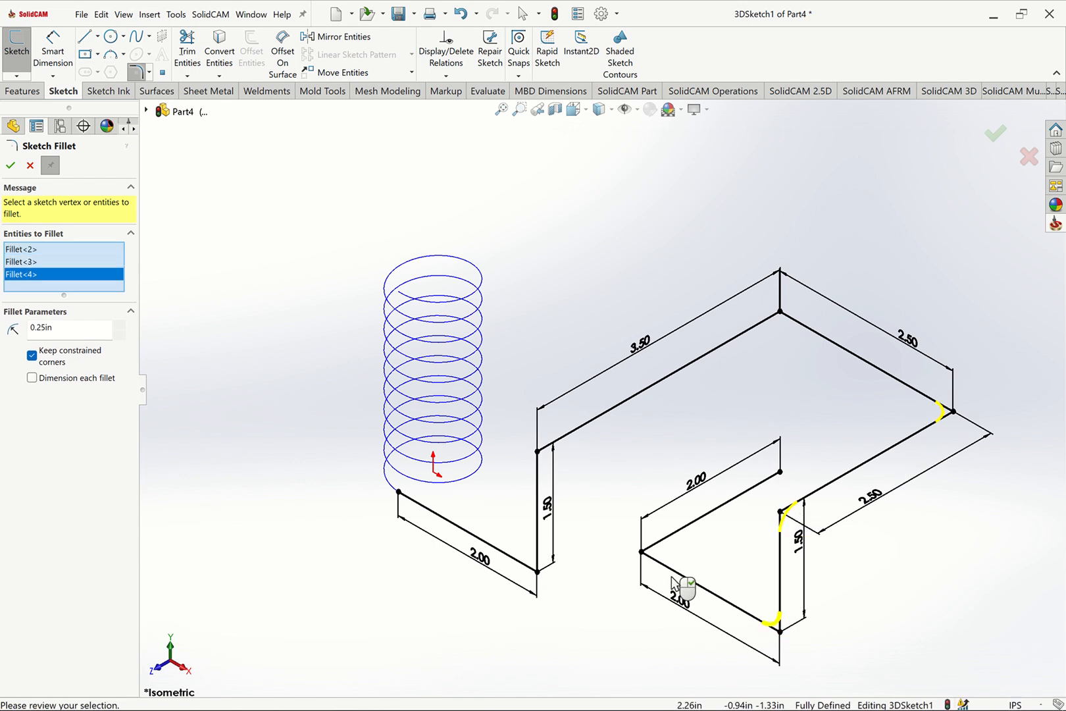
pyautogui.click(641, 551)
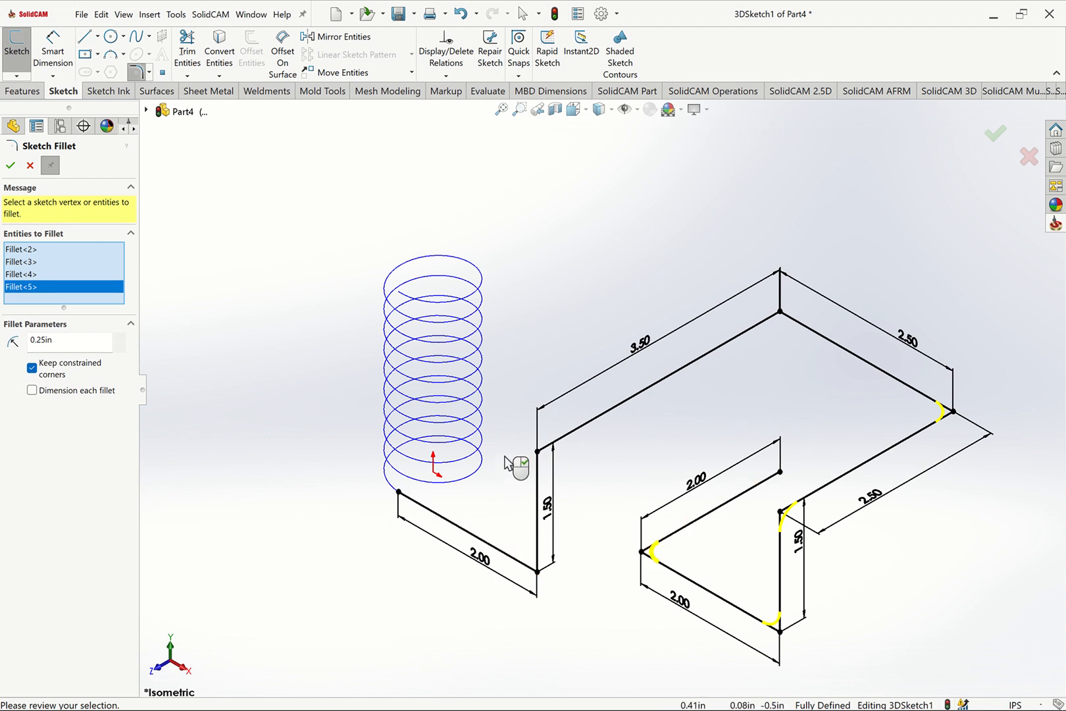
pyautogui.click(538, 452)
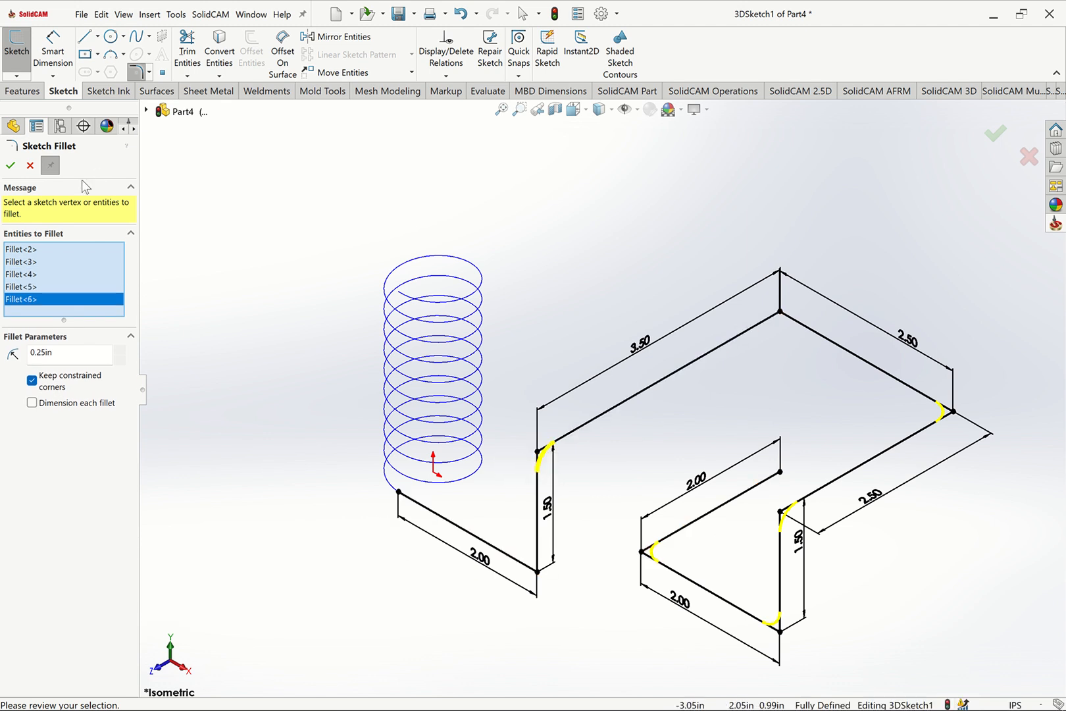
pyautogui.click(11, 167)
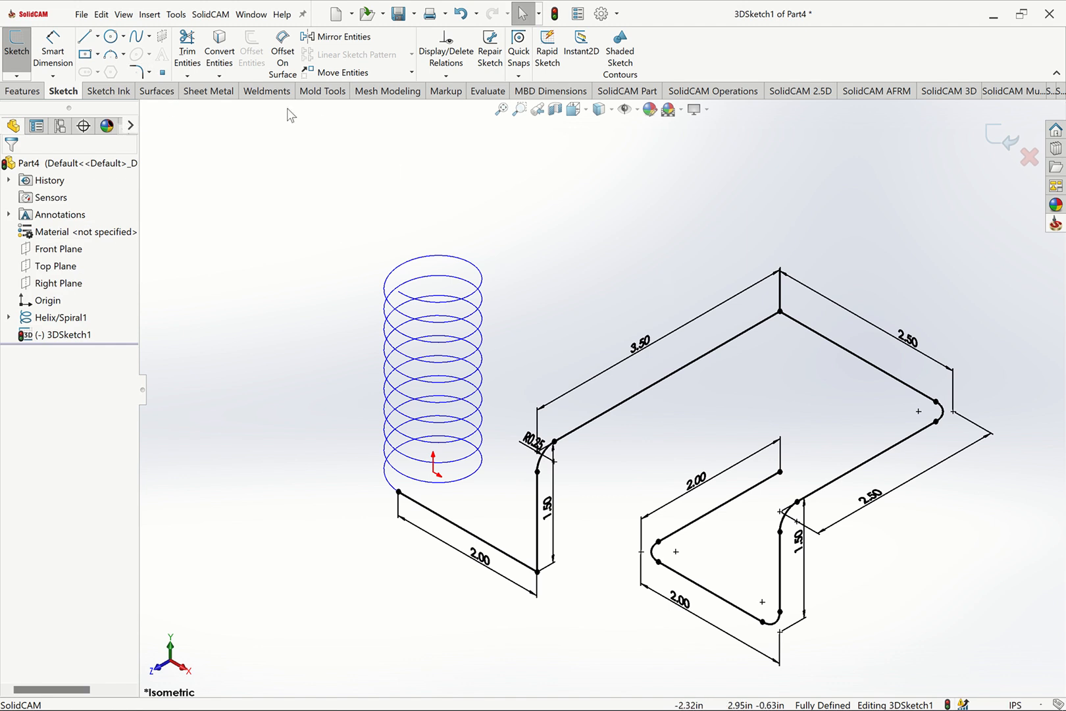
# Fillet the two remaining sharp corners, behind the 3.5 in line and below the first vertical line, with a 0.25 in radius.
pyautogui.click(137, 71)
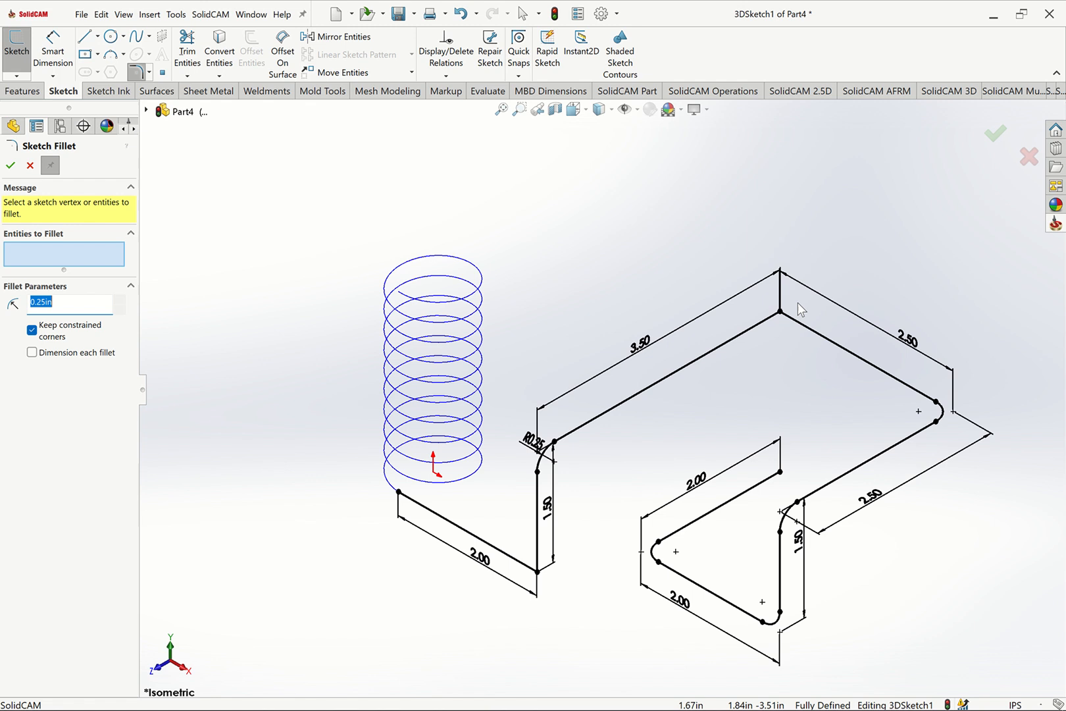
pyautogui.click(747, 356)
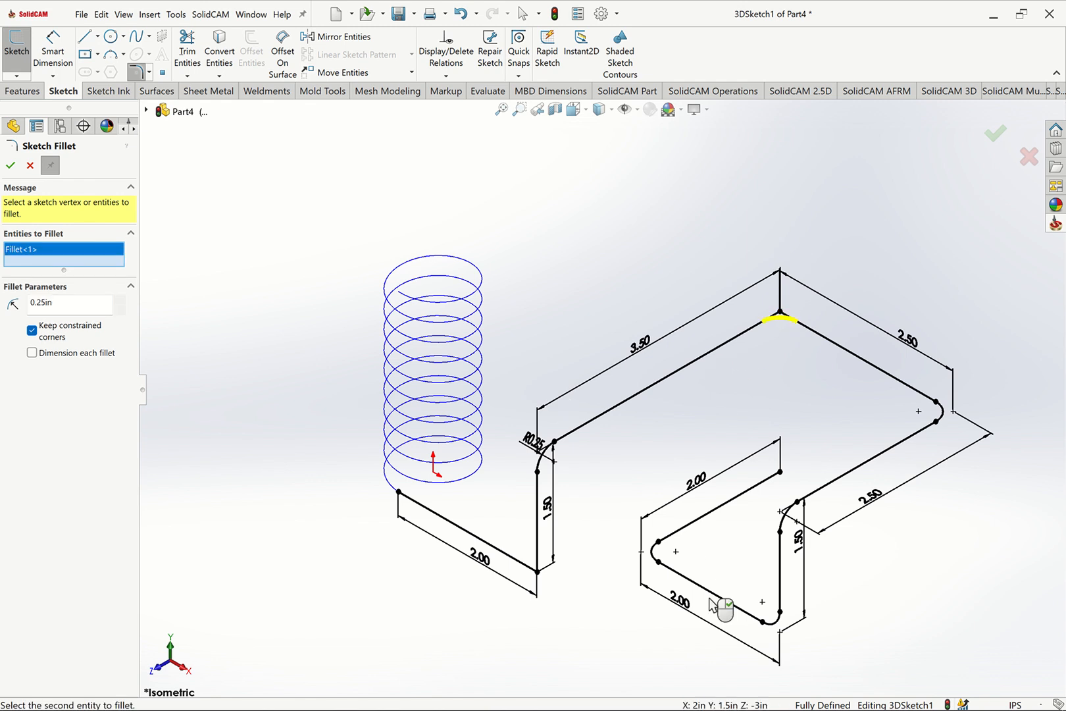
pyautogui.click(536, 573)
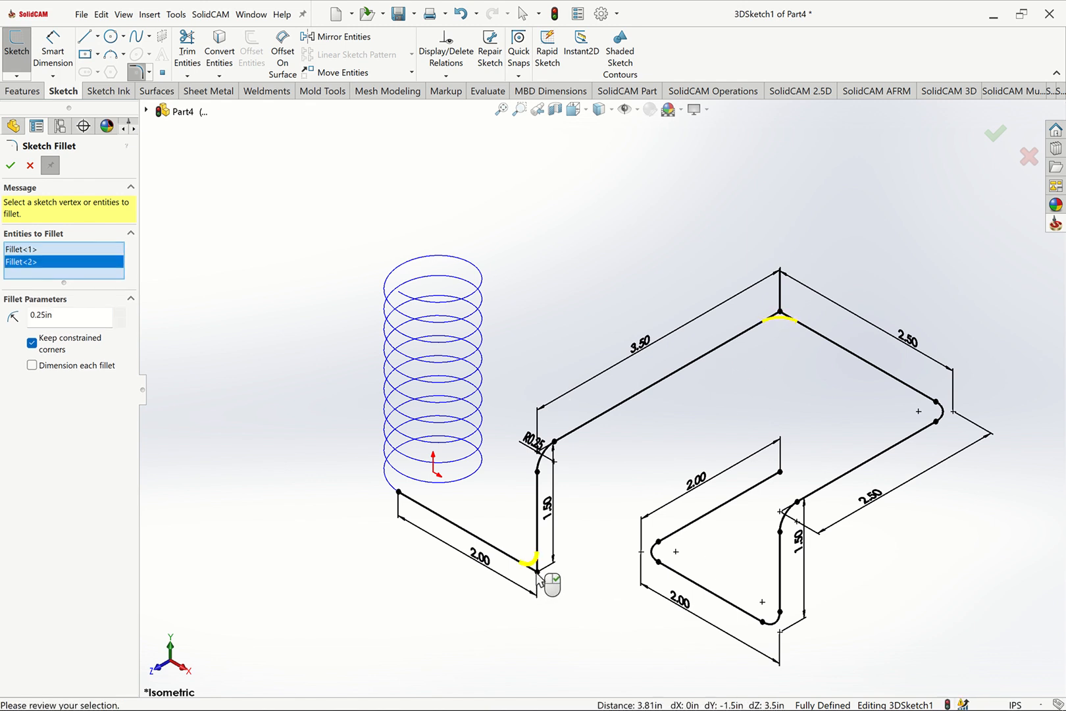
pyautogui.click(10, 165)
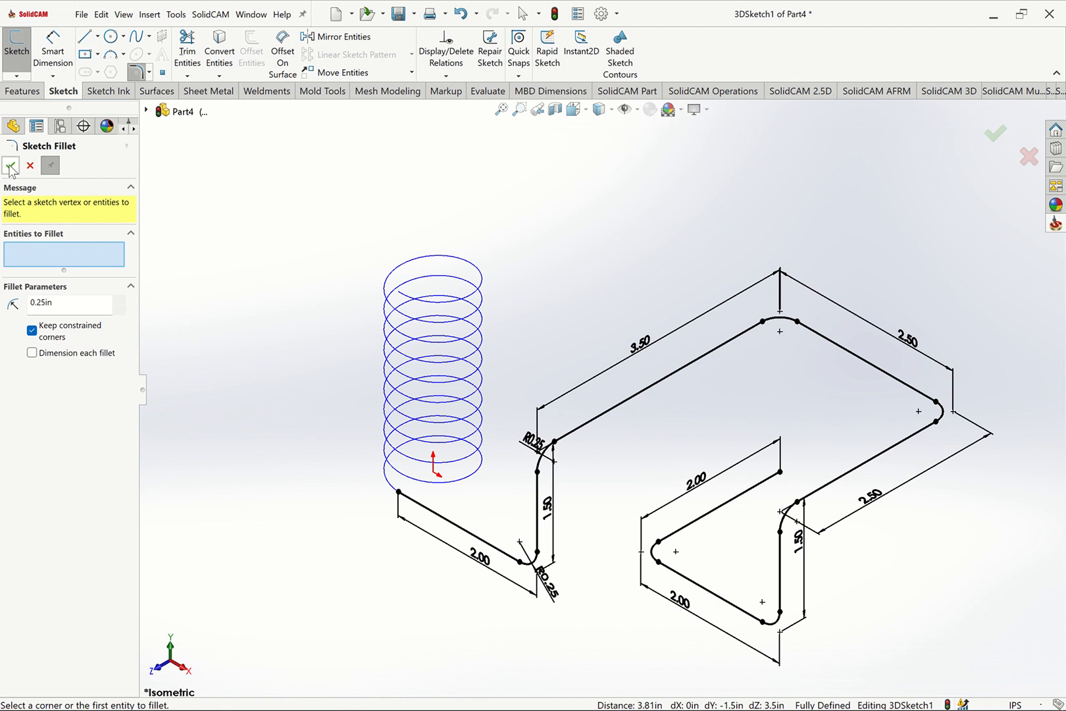
pyautogui.click(11, 165)
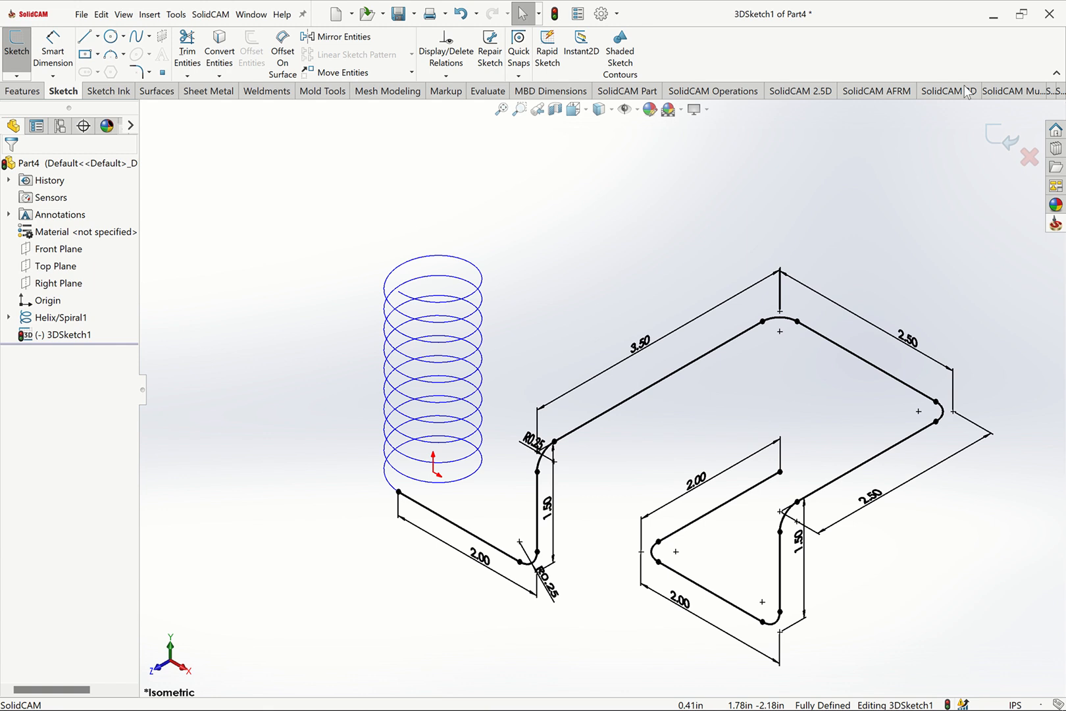
# Exit the filleted path sketch and start a new 3D sketch.
pyautogui.click(1001, 137)
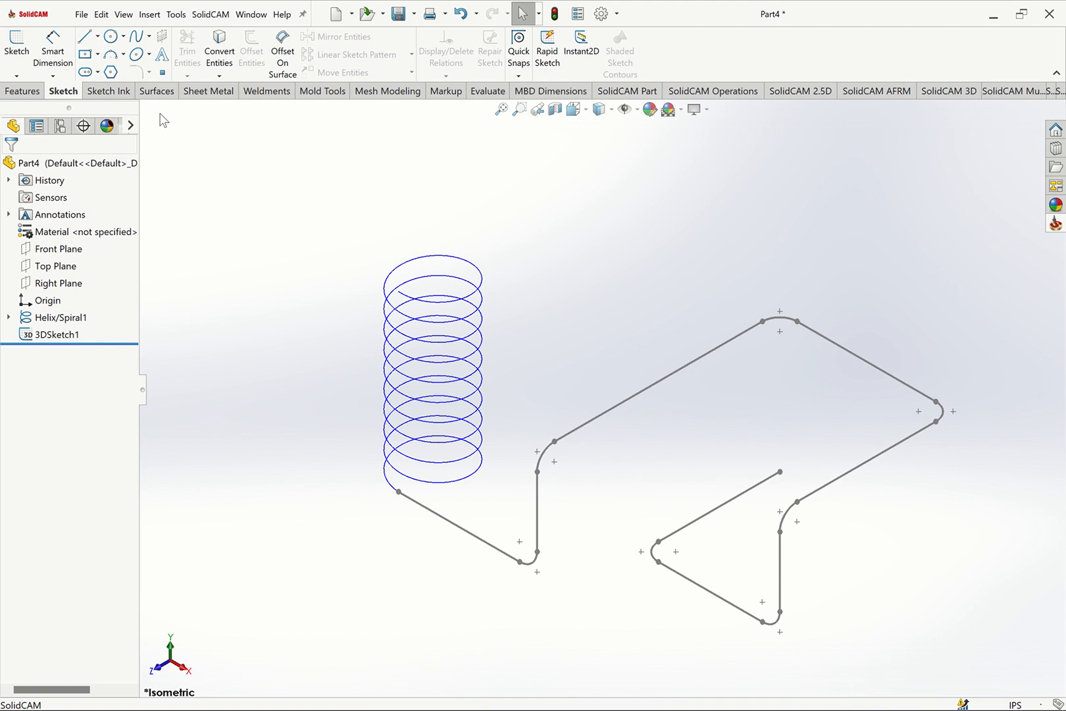
pyautogui.click(16, 75)
pyautogui.click(20, 109)
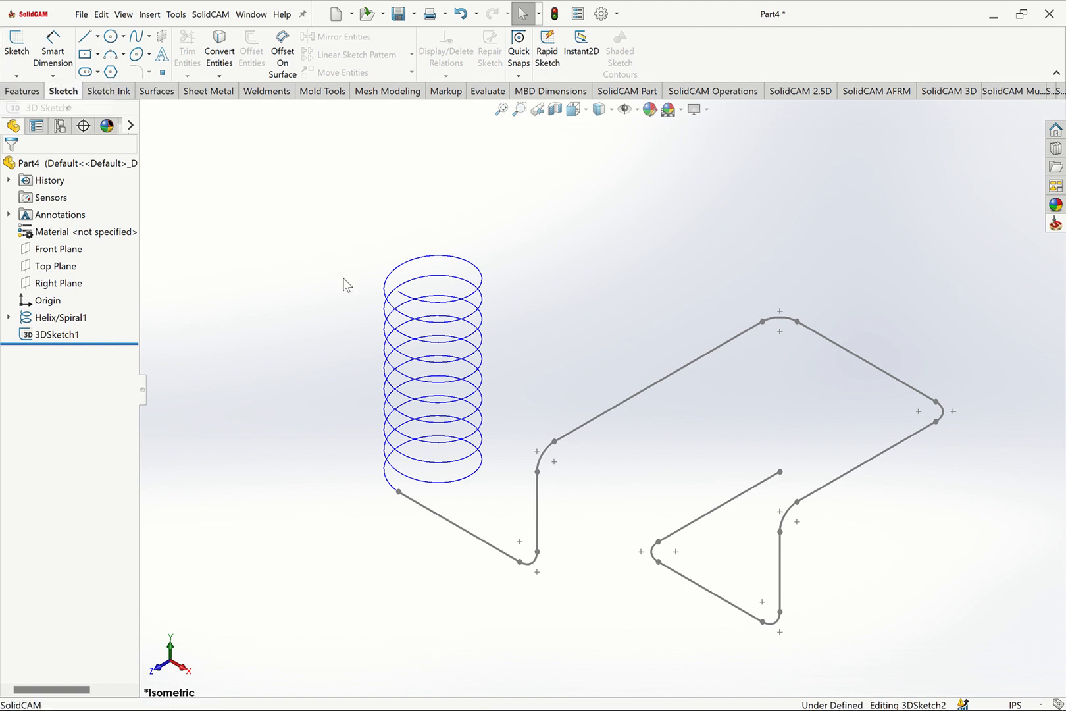
# Sketch a line about 1.26 in long from the helix's upper end, running outward along negative X.
pyautogui.click(85, 37)
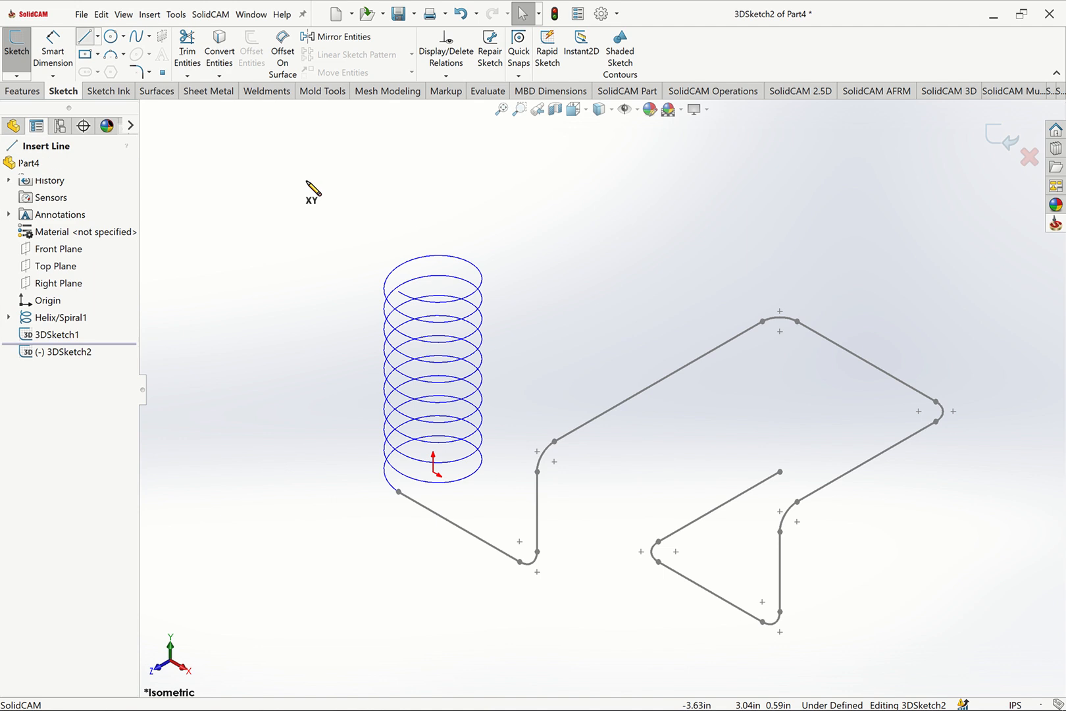
pyautogui.click(398, 292)
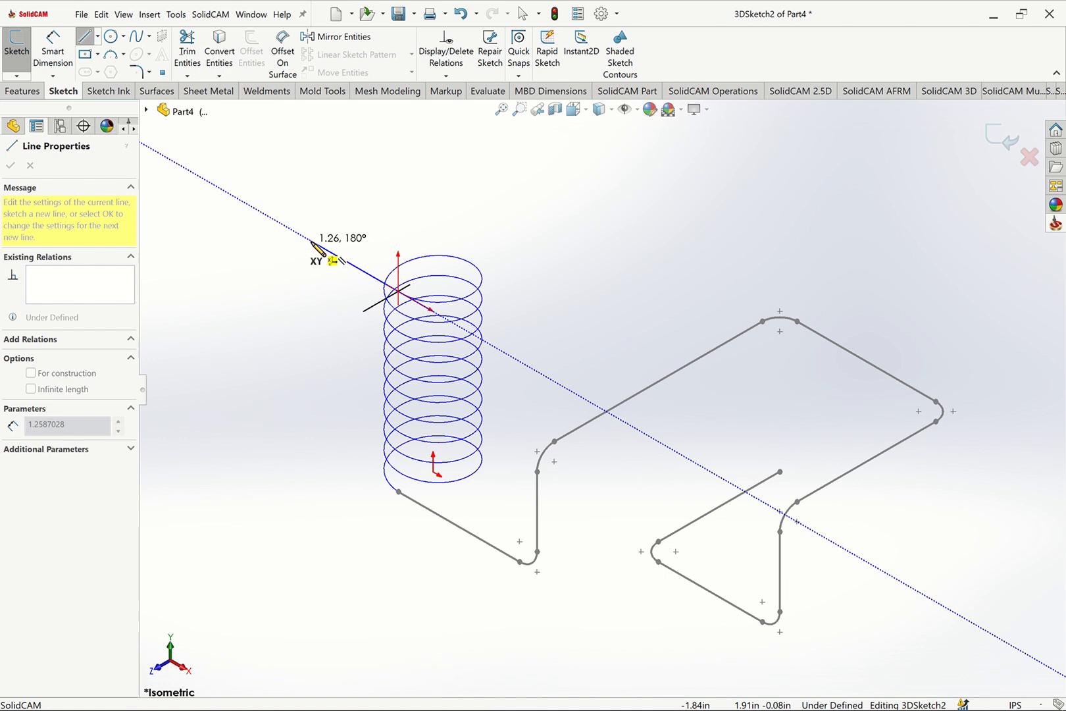
pyautogui.click(311, 241)
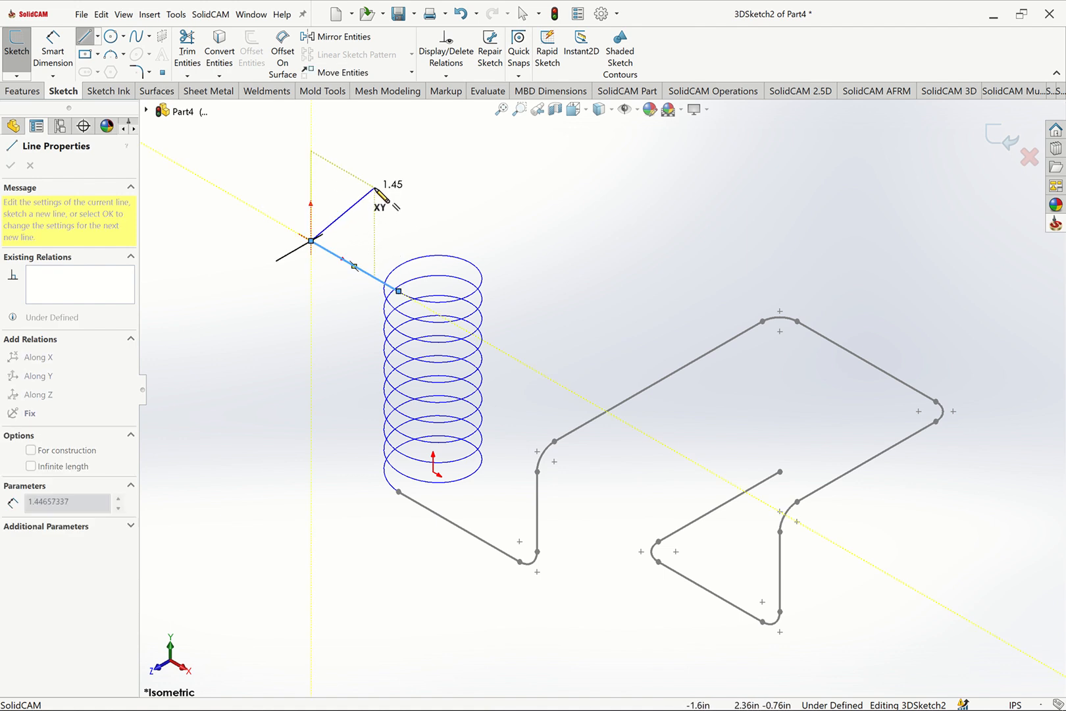
# Continue the chain with a line about 1.58 in long backward along Z, followed by a line along positive X past the helix.
pyautogui.press('Tab')
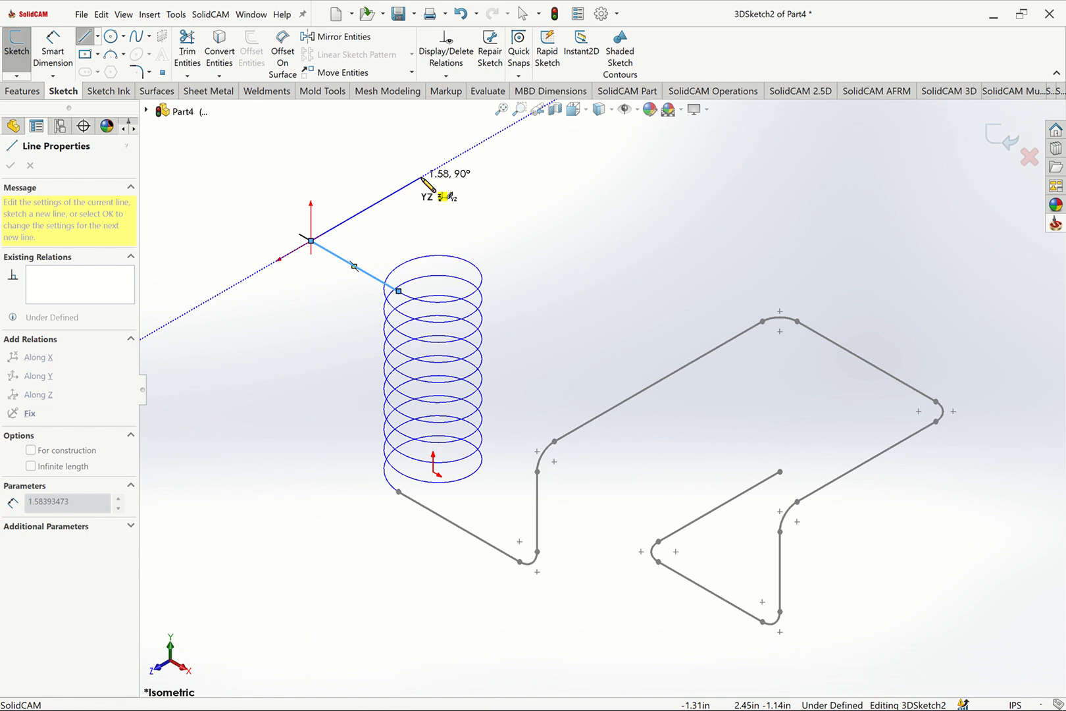
pyautogui.click(421, 178)
pyautogui.press('Tab')
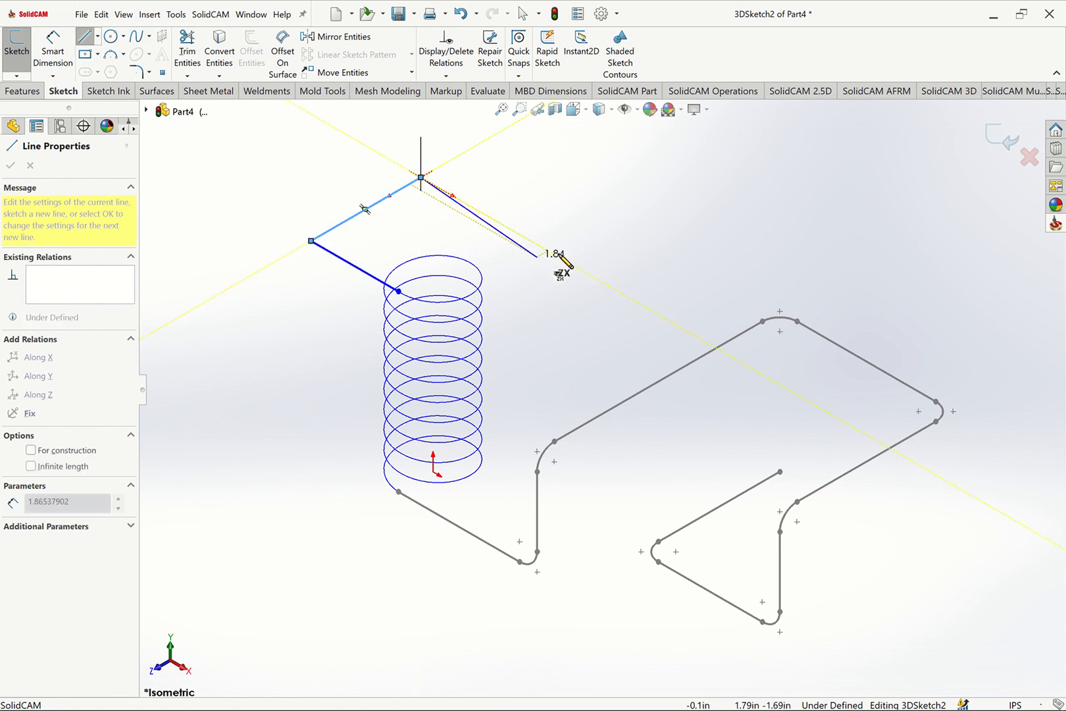
pyautogui.click(565, 260)
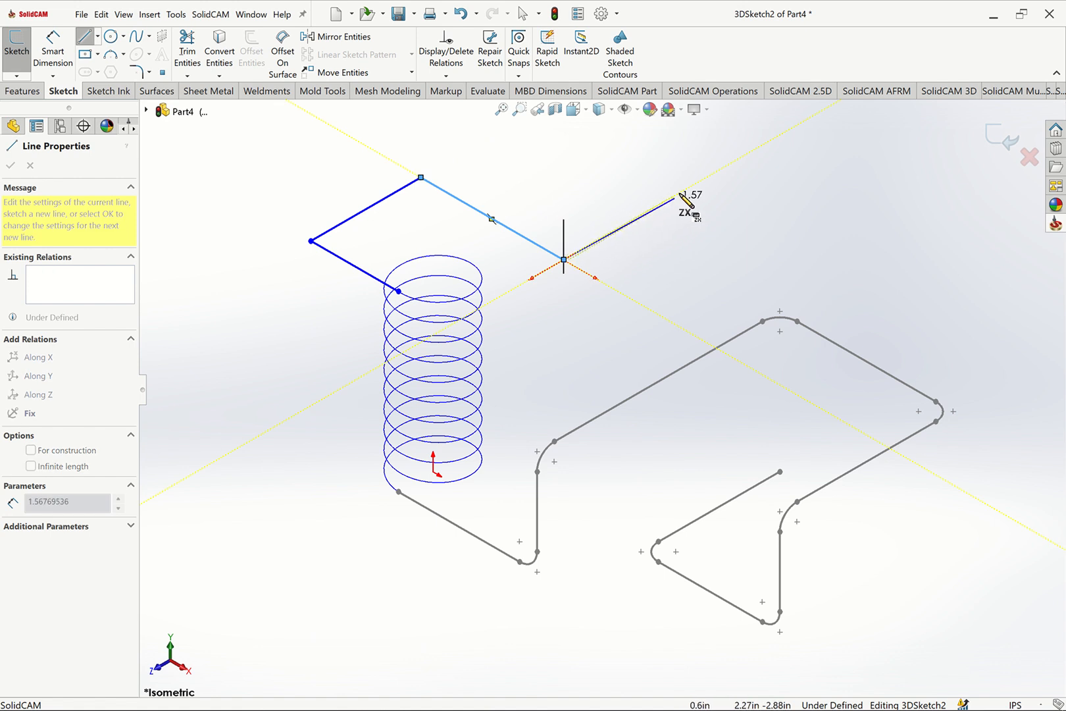
# End the upper chain with a line about 1.82 in long running backward along negative Z.
pyautogui.click(689, 187)
pyautogui.press('Escape')
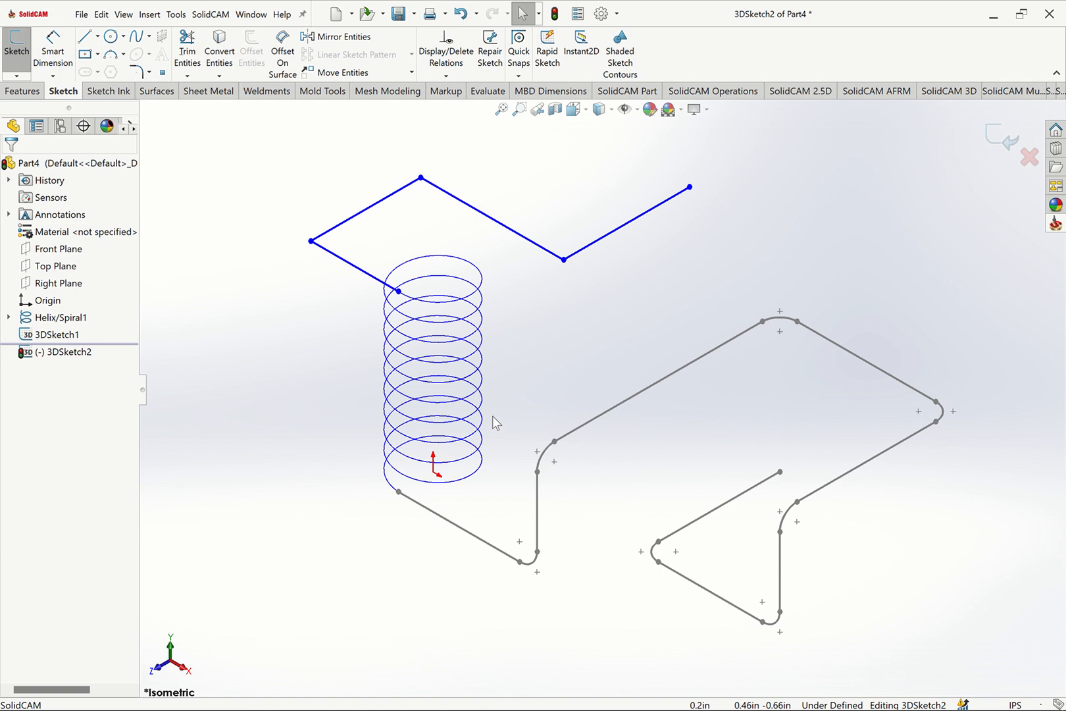
pyautogui.hotkey('ctrl', '1')
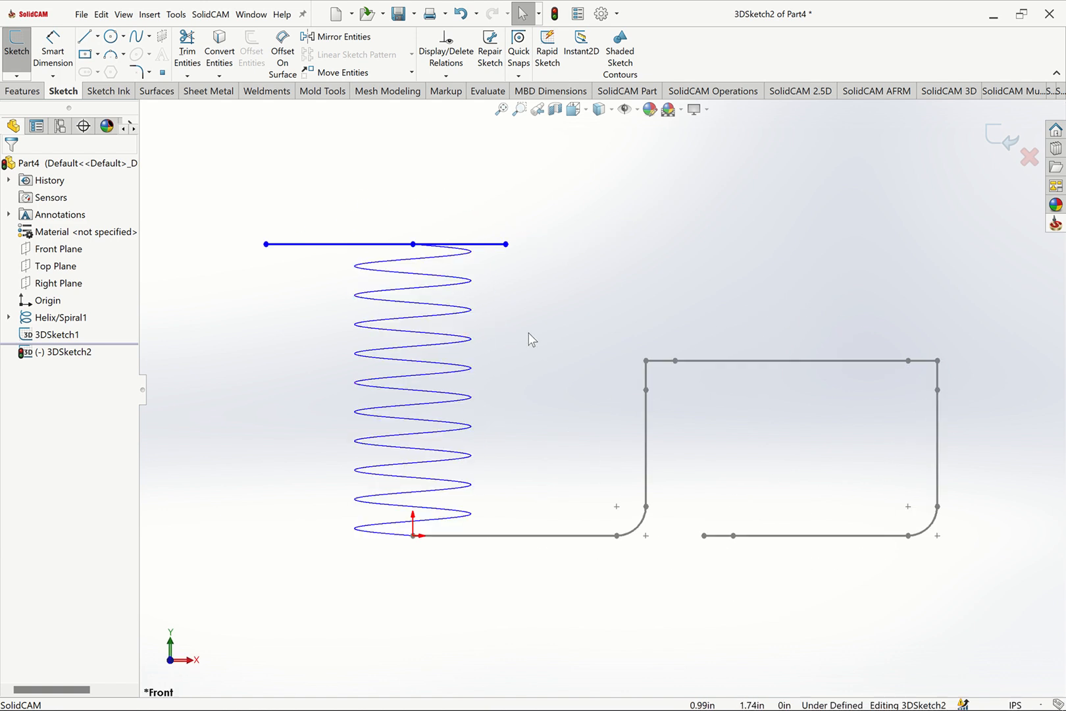
pyautogui.hotkey('ctrl', '7')
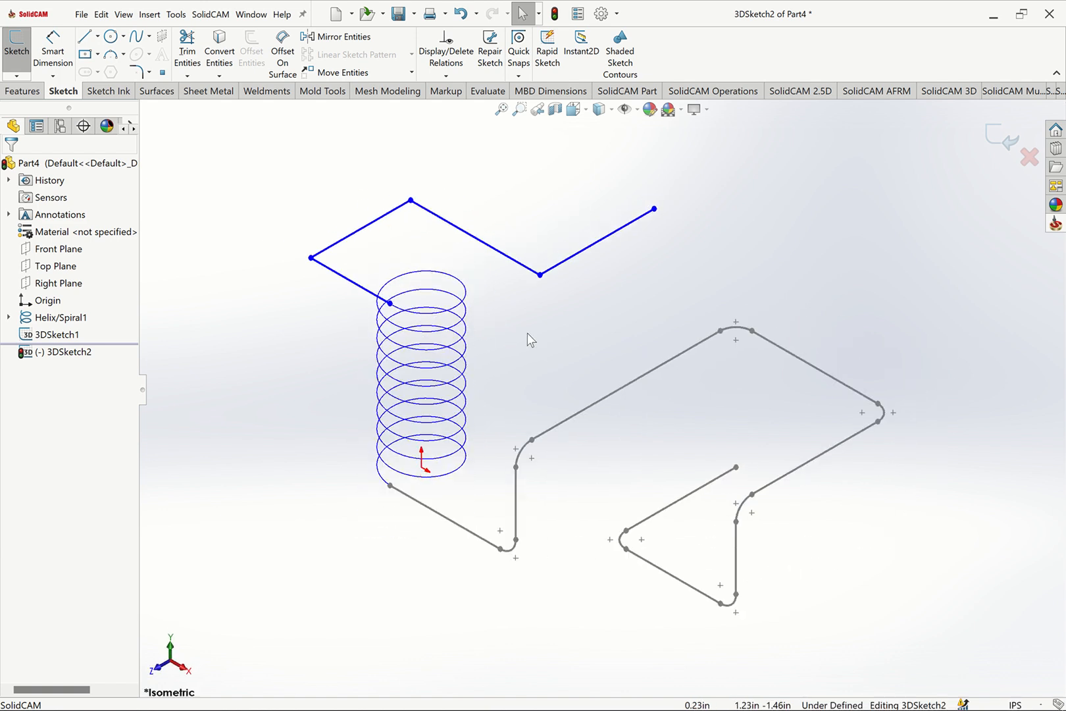
# Try an Along Y relation between the upper path's start point and the origin, and delete that relation.
pyautogui.click(390, 304)
pyautogui.keyDown('ctrl'); pyautogui.click(422, 467); pyautogui.keyUp('ctrl')
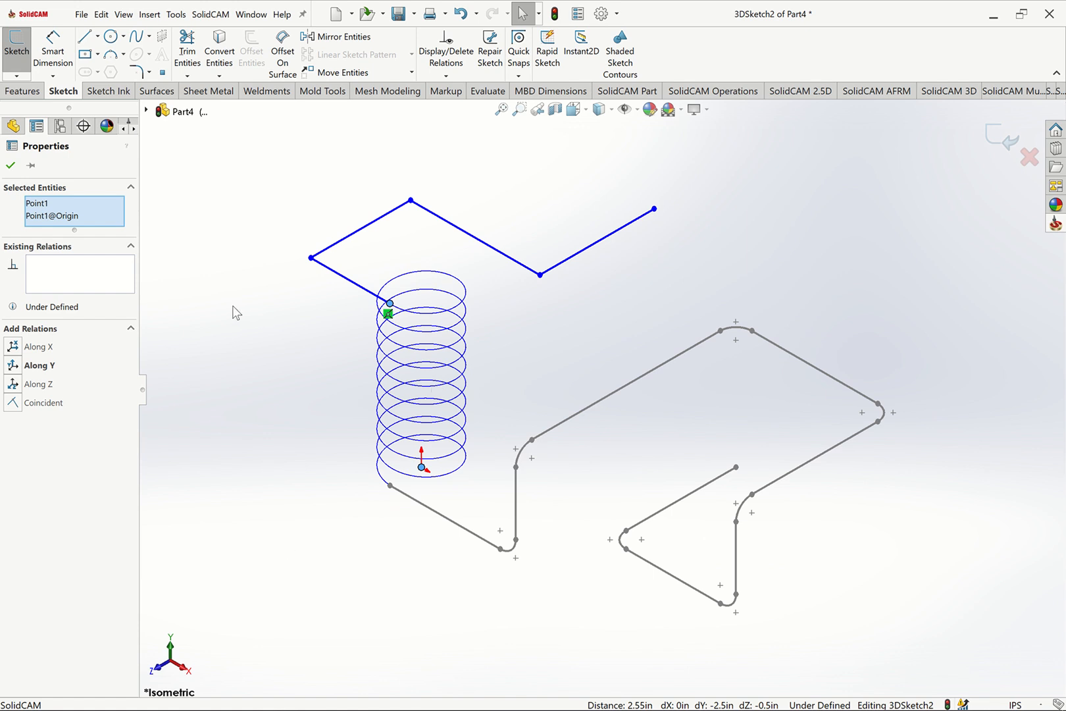
pyautogui.click(23, 366)
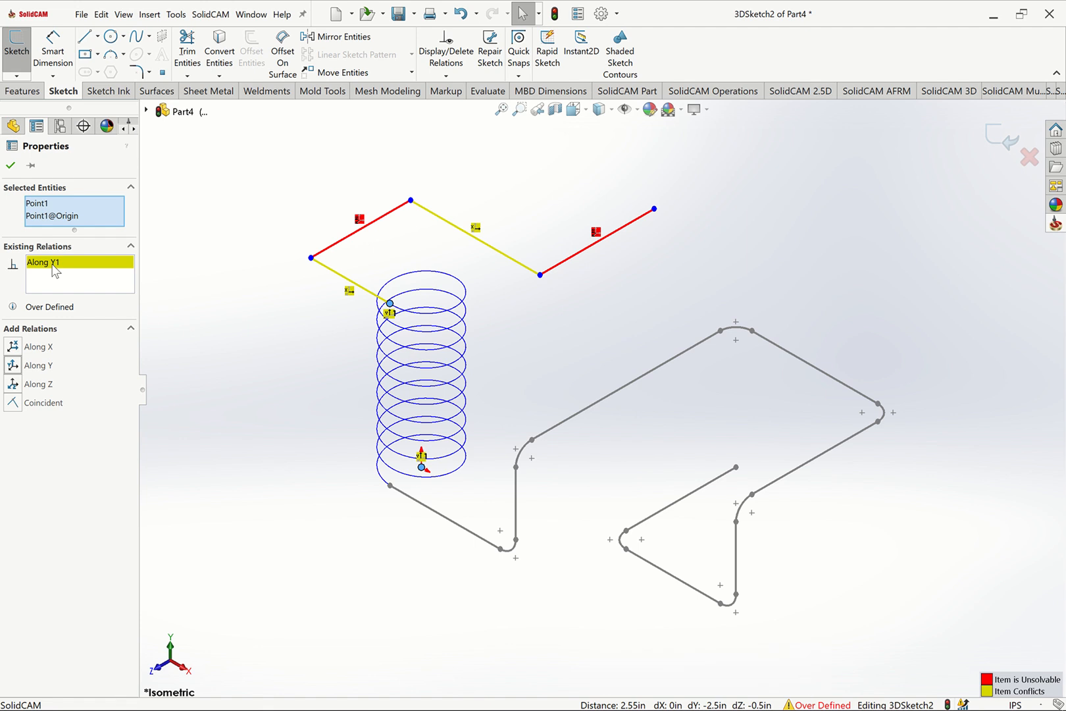
pyautogui.rightClick(54, 267)
pyautogui.click(99, 291)
pyautogui.click(421, 544)
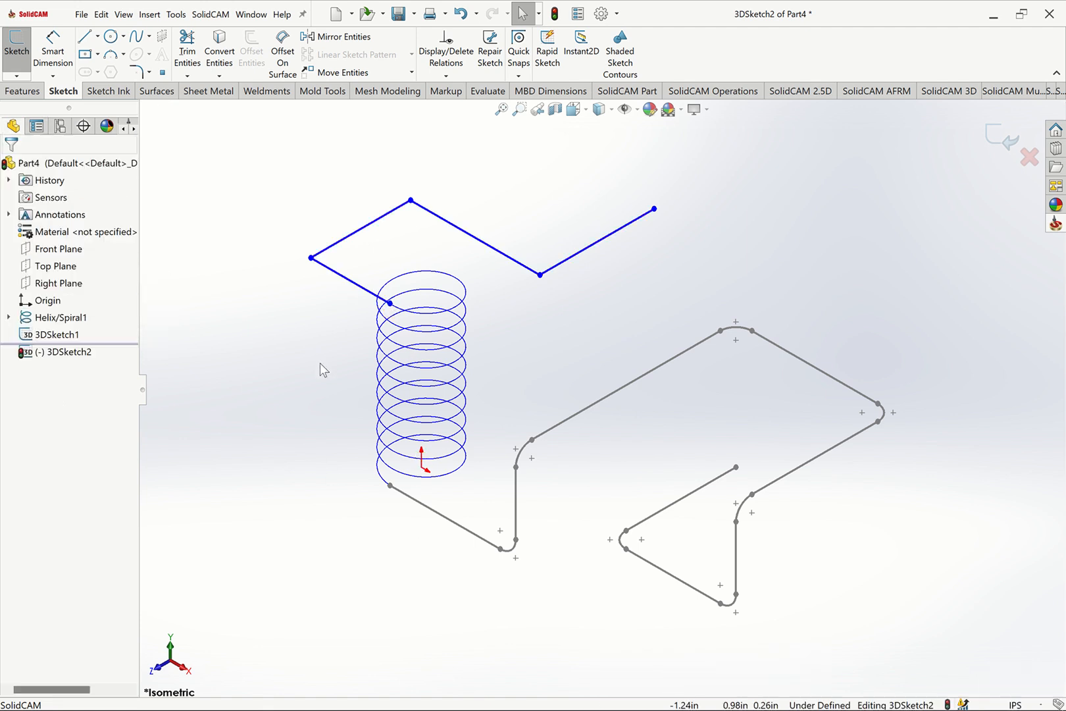
# Add an Along Y relation between the upper path's start point and the lower path's start point on the helix.
pyautogui.click(390, 304)
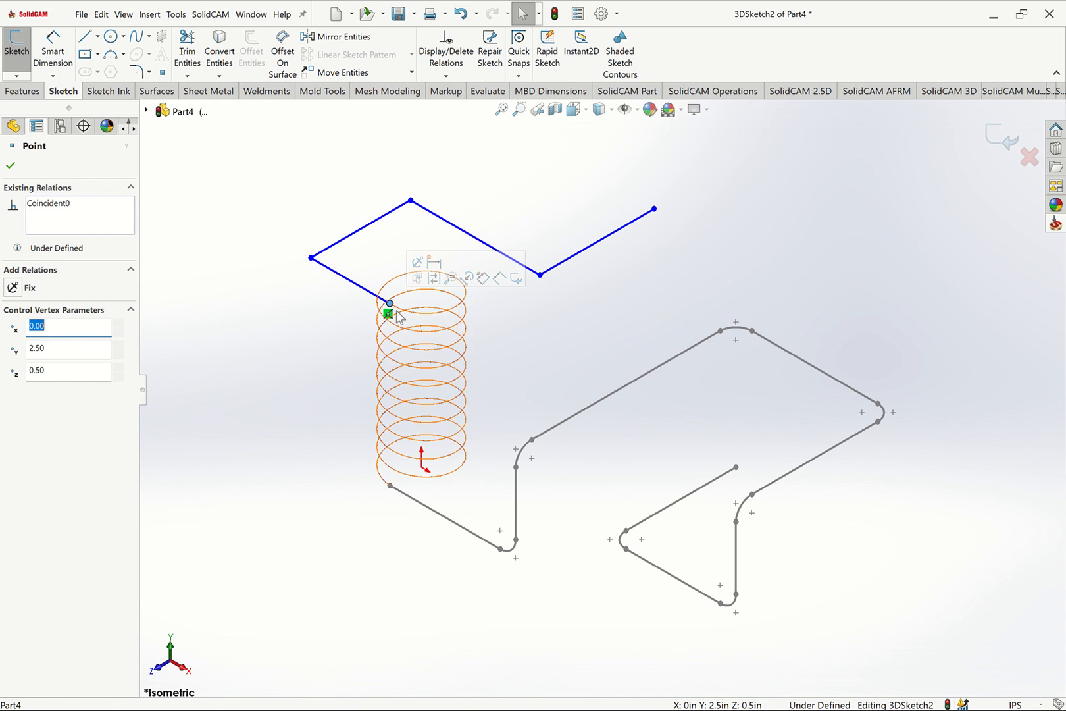
pyautogui.click(267, 342)
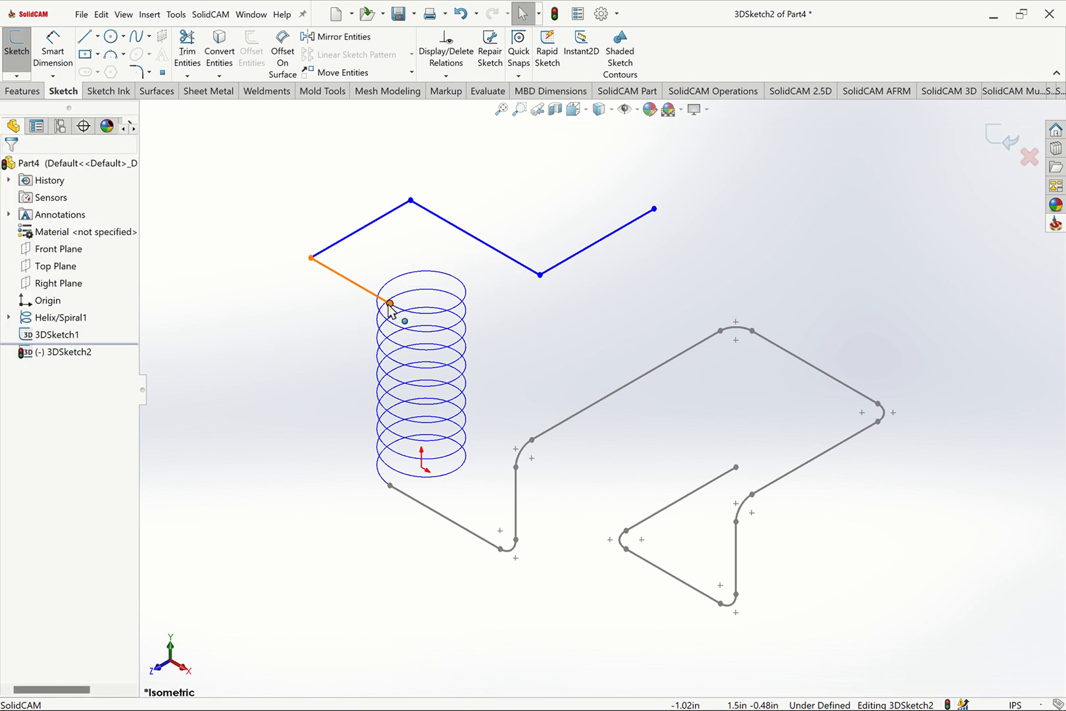
pyautogui.click(390, 304)
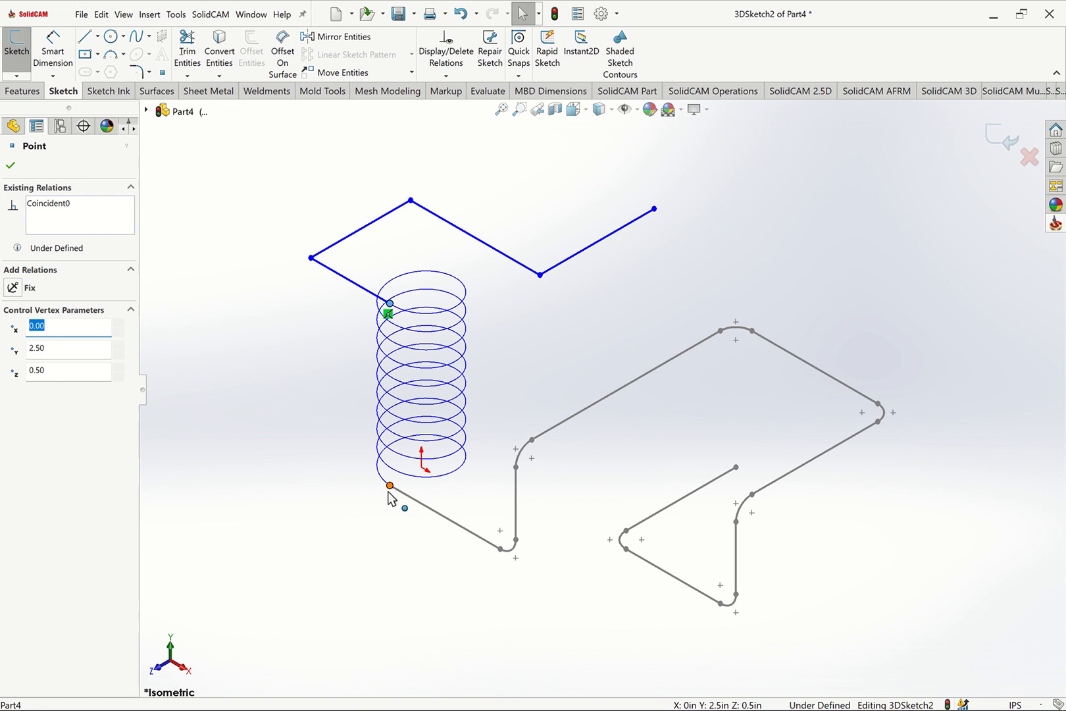
pyautogui.keyDown('ctrl'); pyautogui.click(390, 485); pyautogui.keyUp('ctrl')
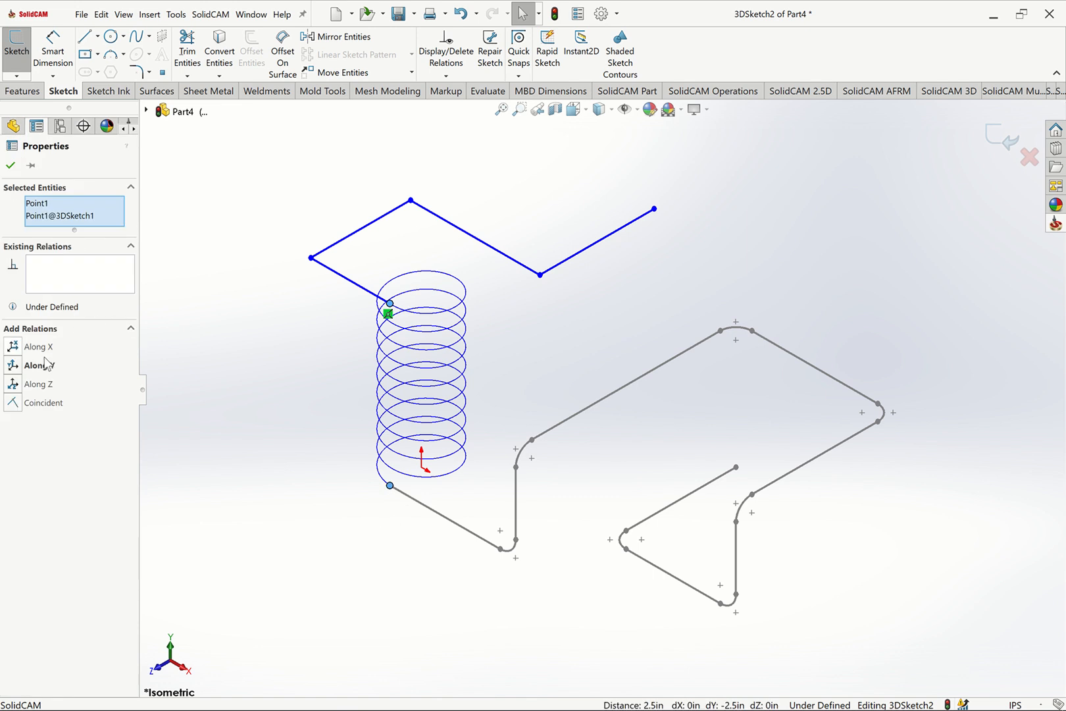
pyautogui.click(15, 364)
pyautogui.click(199, 339)
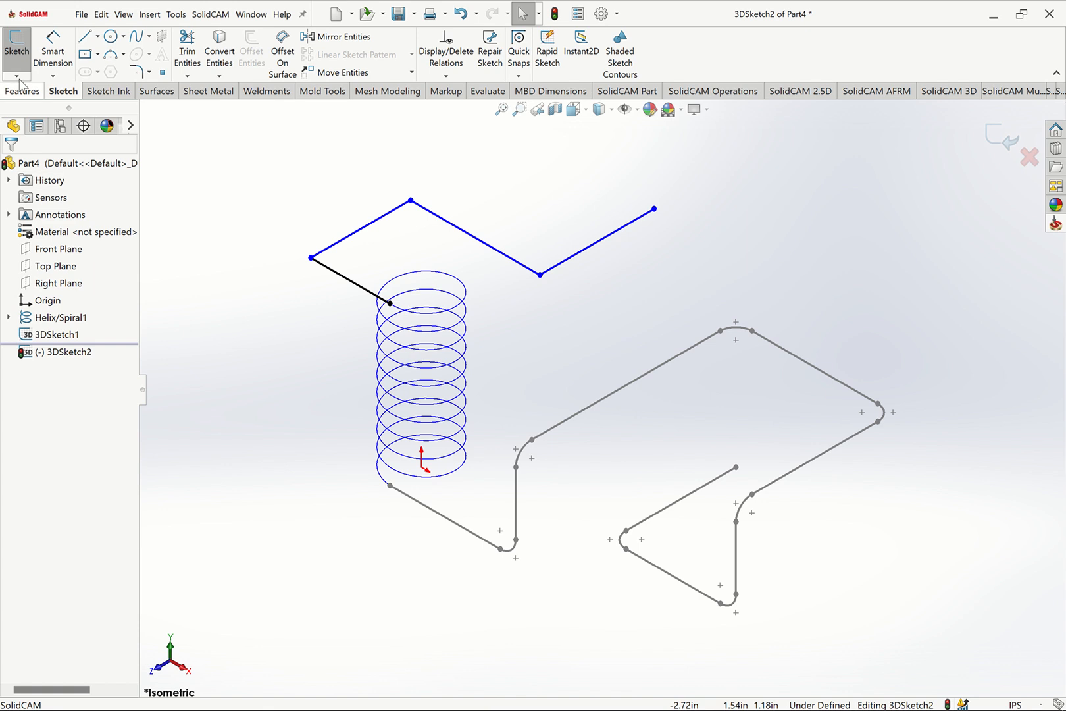
# Dimension the upper path's first line from the helix to 0.75 in and the following line along Z to 1.5 in.
pyautogui.click(53, 51)
pyautogui.click(333, 271)
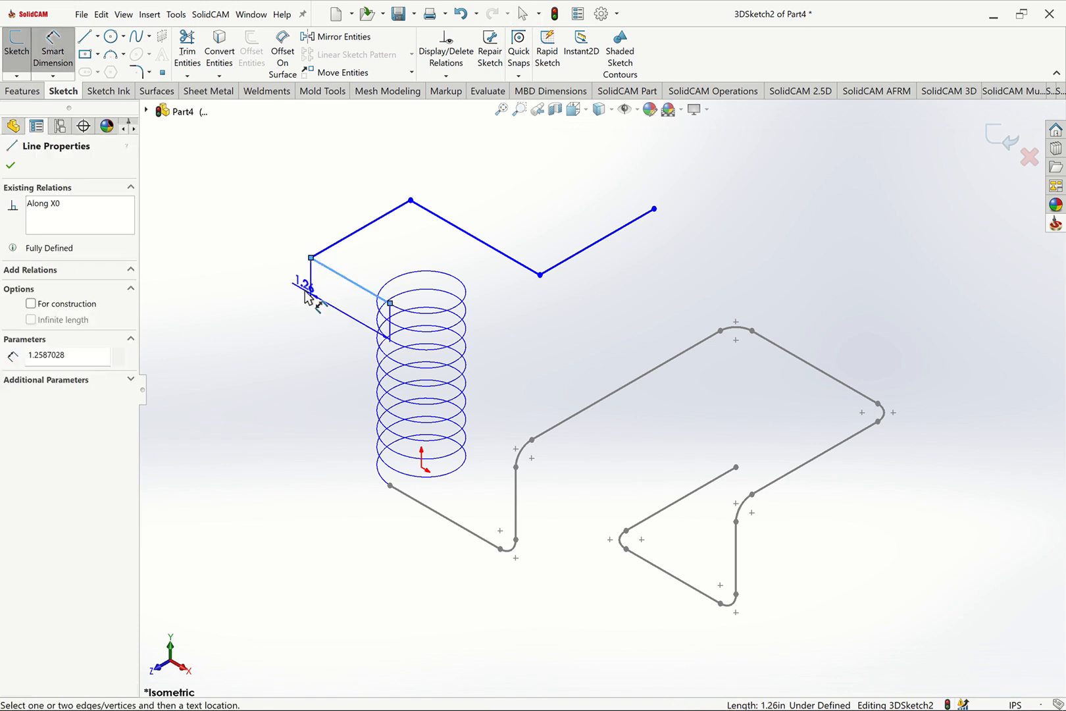
pyautogui.click(301, 297)
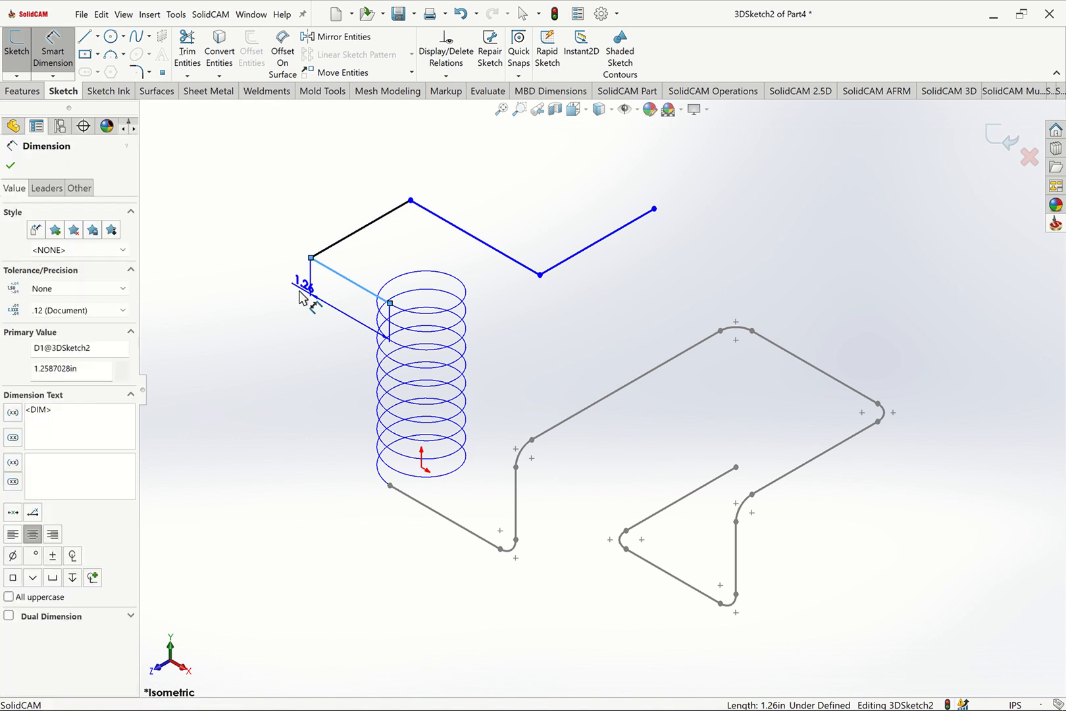
pyautogui.write('.75')
pyautogui.press('Return')
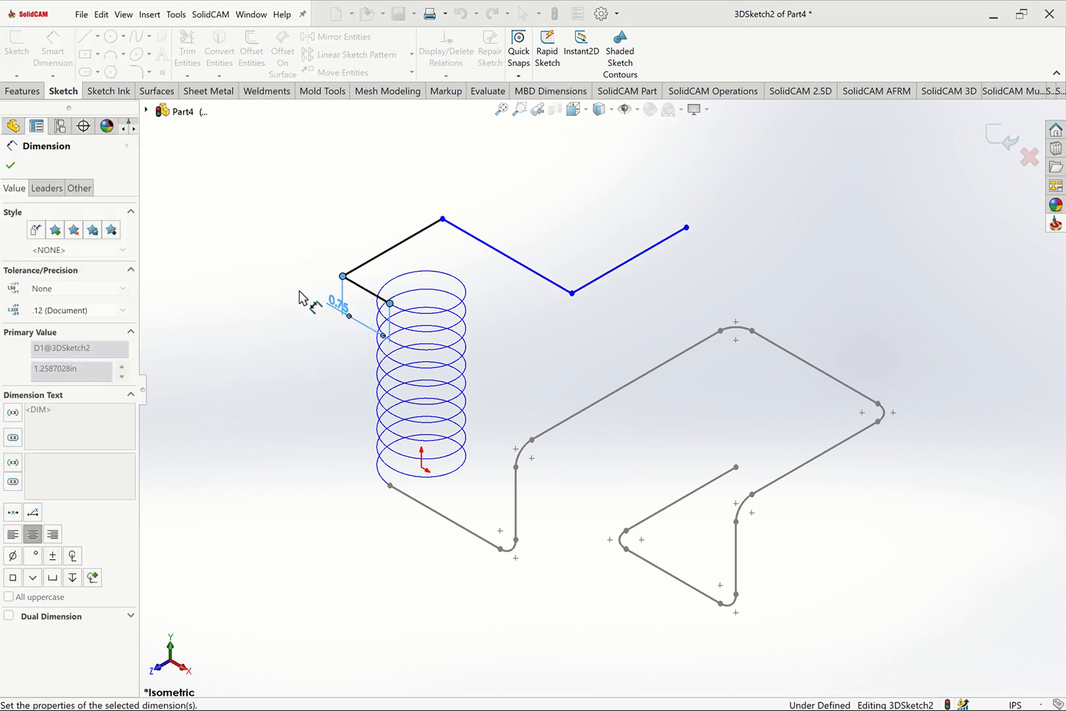
pyautogui.click(405, 229)
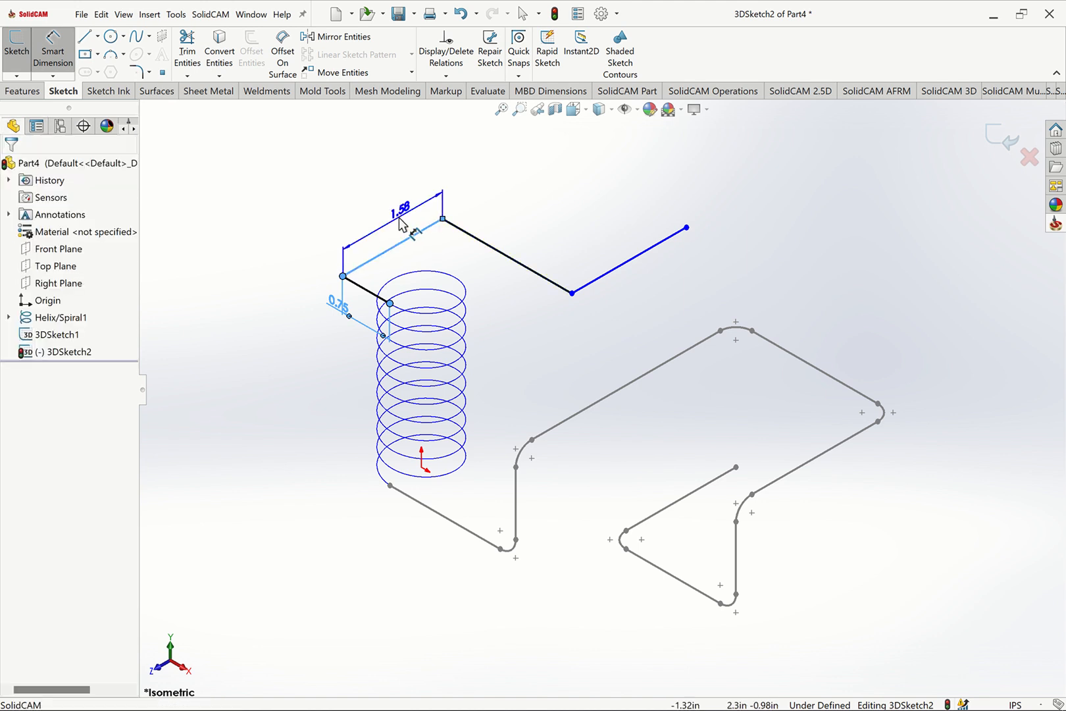
pyautogui.click(402, 224)
pyautogui.write('1.5')
pyautogui.press('Return')
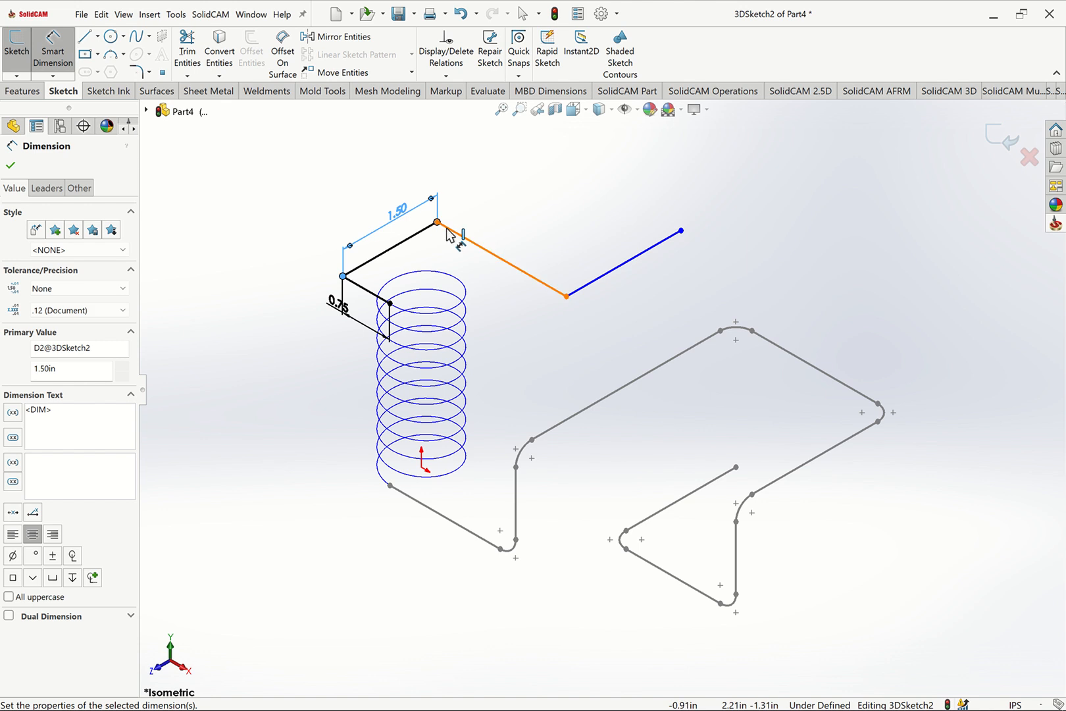
# Dimension the upper path's long line along X to 2.5 in and its last line along Z to 3 in.
pyautogui.click(483, 216)
pyautogui.click(478, 204)
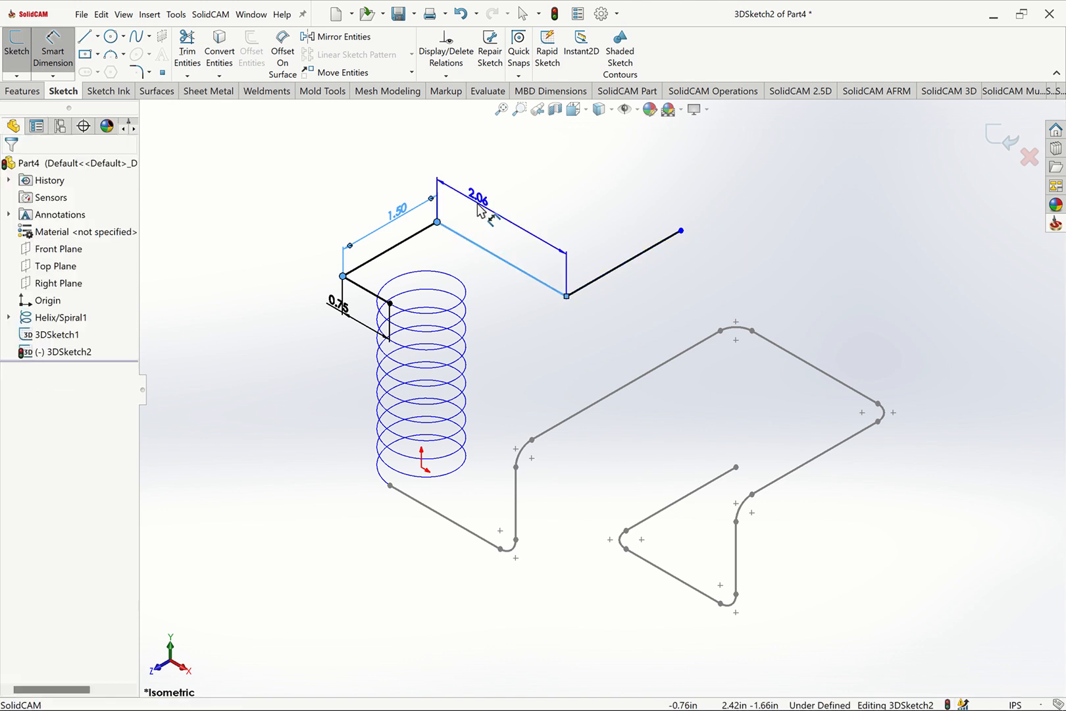
pyautogui.write('2.5')
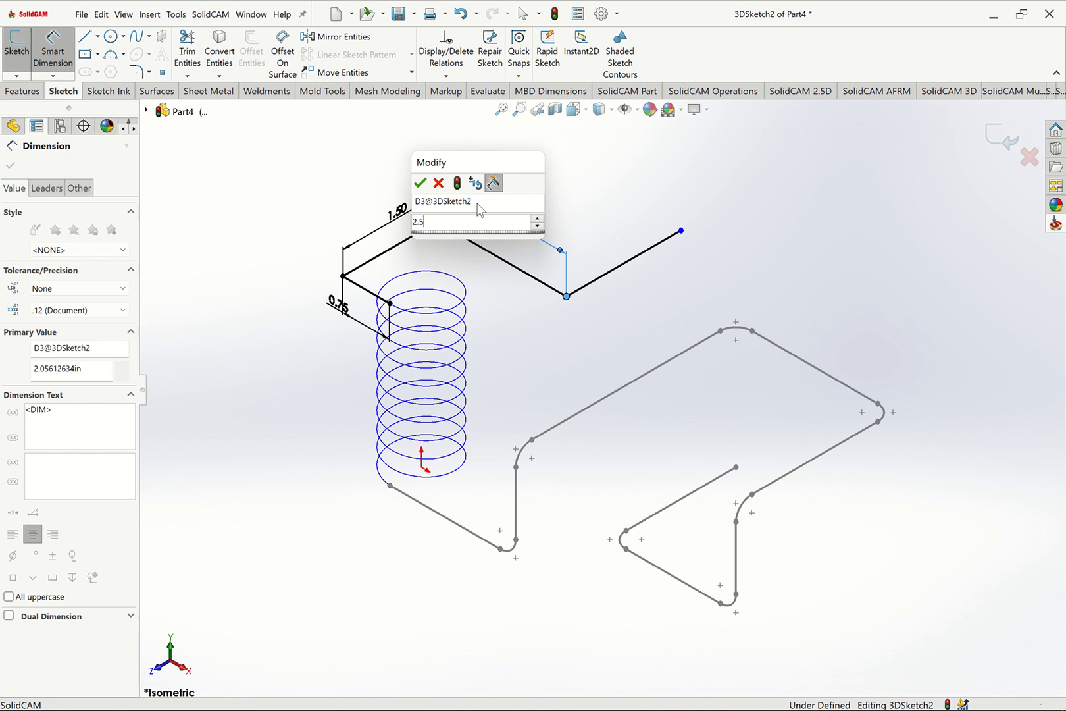
pyautogui.press('Return')
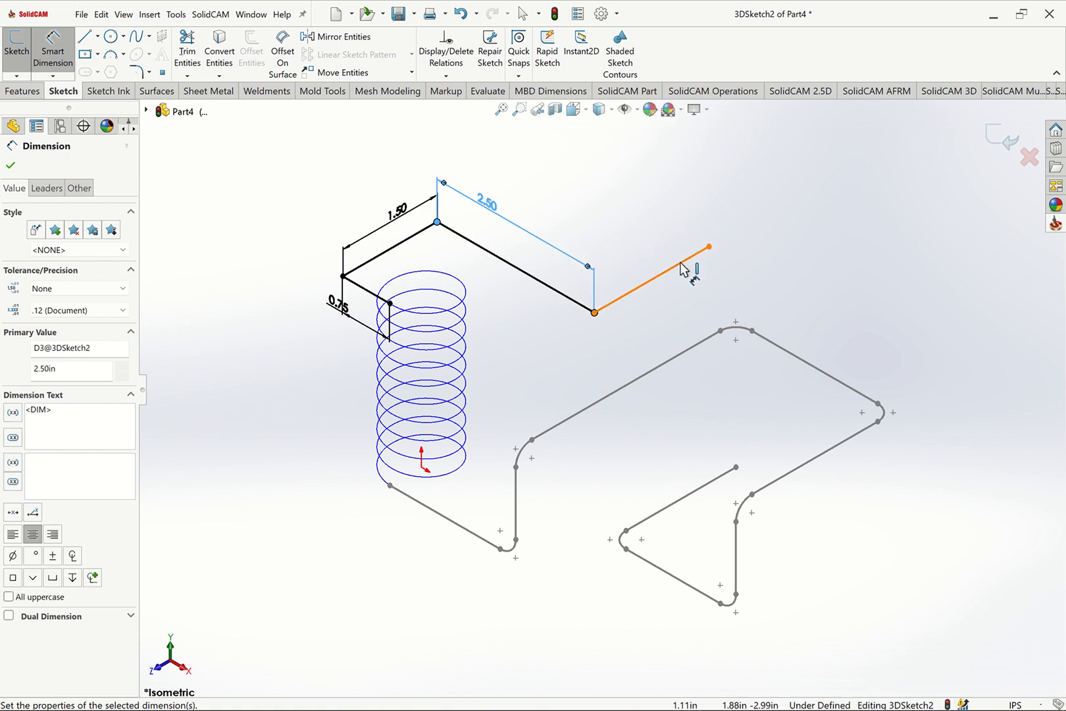
pyautogui.click(670, 242)
pyautogui.click(671, 237)
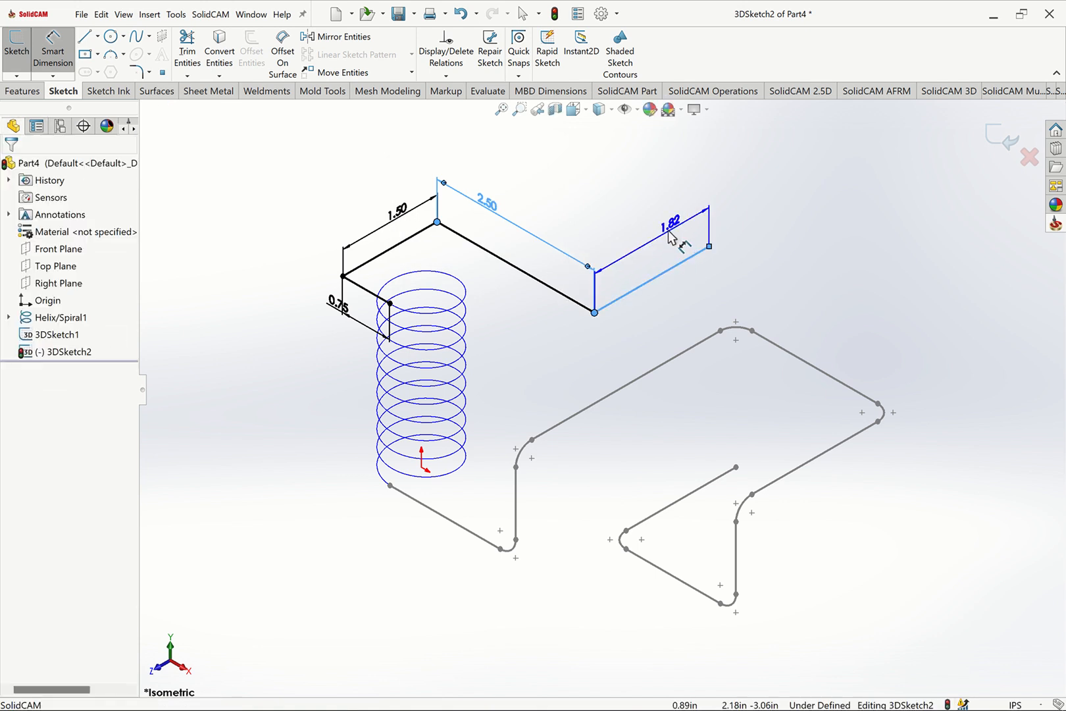
pyautogui.click(672, 237)
pyautogui.write('4')
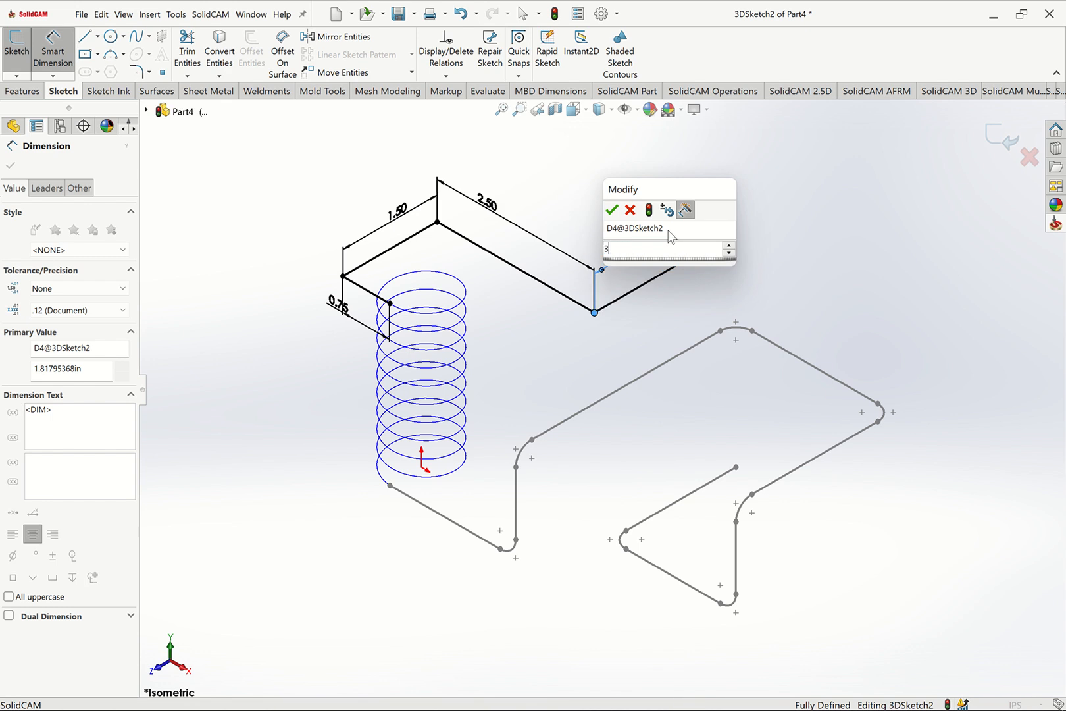
pyautogui.press('Return')
pyautogui.press('Escape')
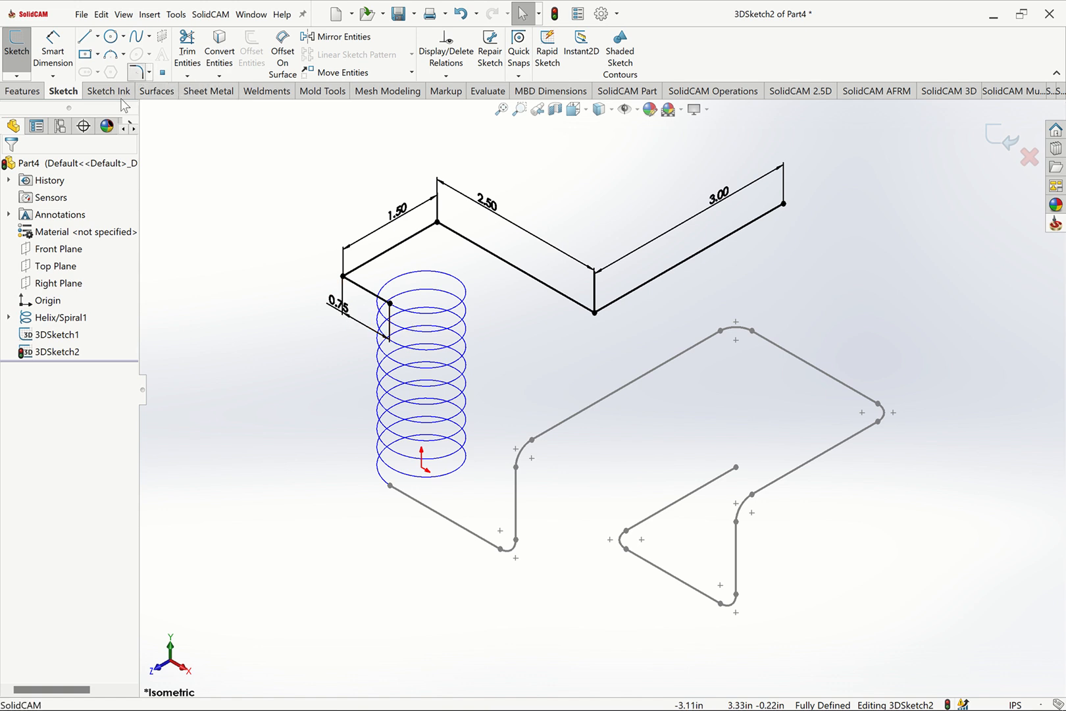
# Fillet the upper path's three corners with a 0.25 in radius and exit the 3D sketch.
pyautogui.click(135, 71)
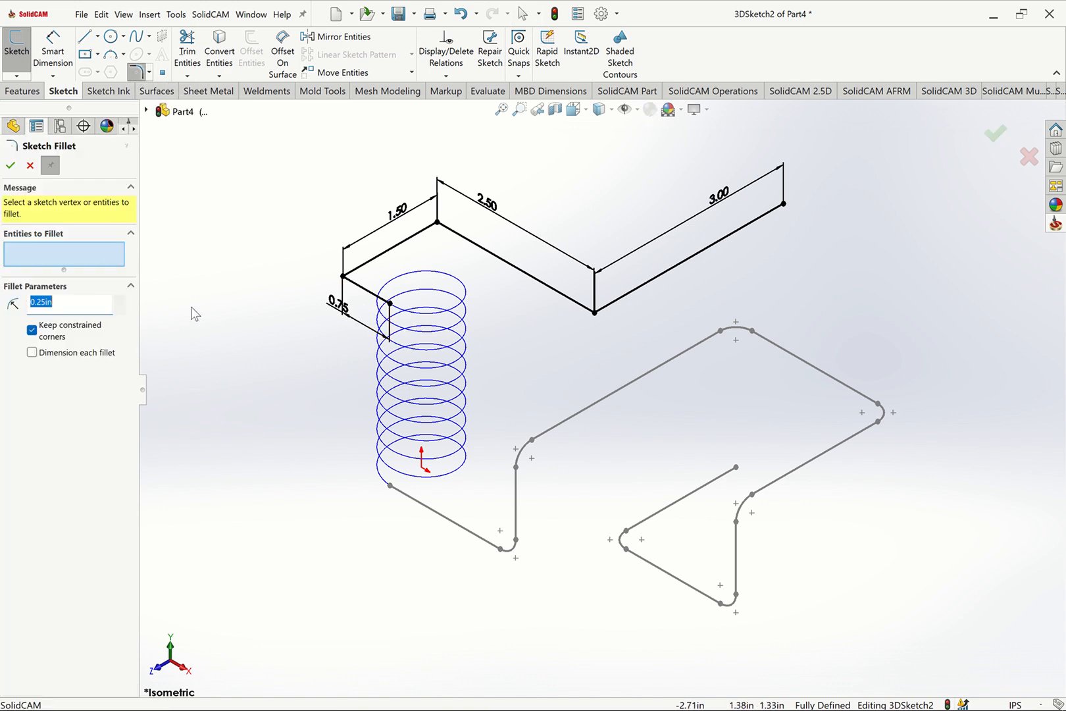
pyautogui.click(437, 225)
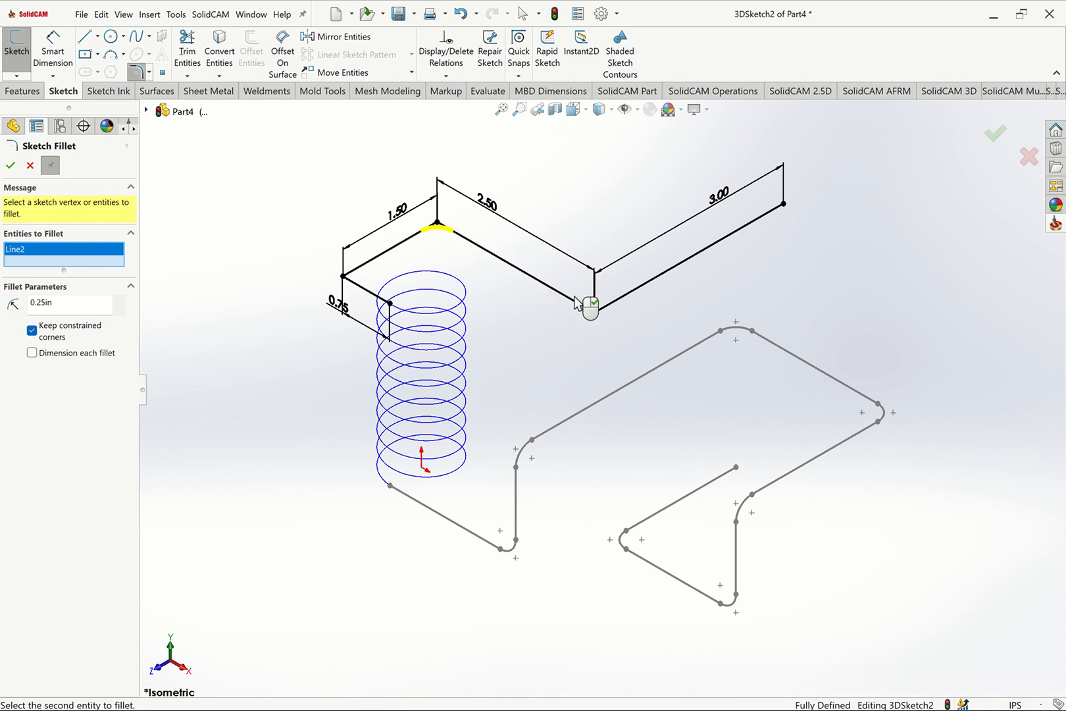
pyautogui.click(594, 308)
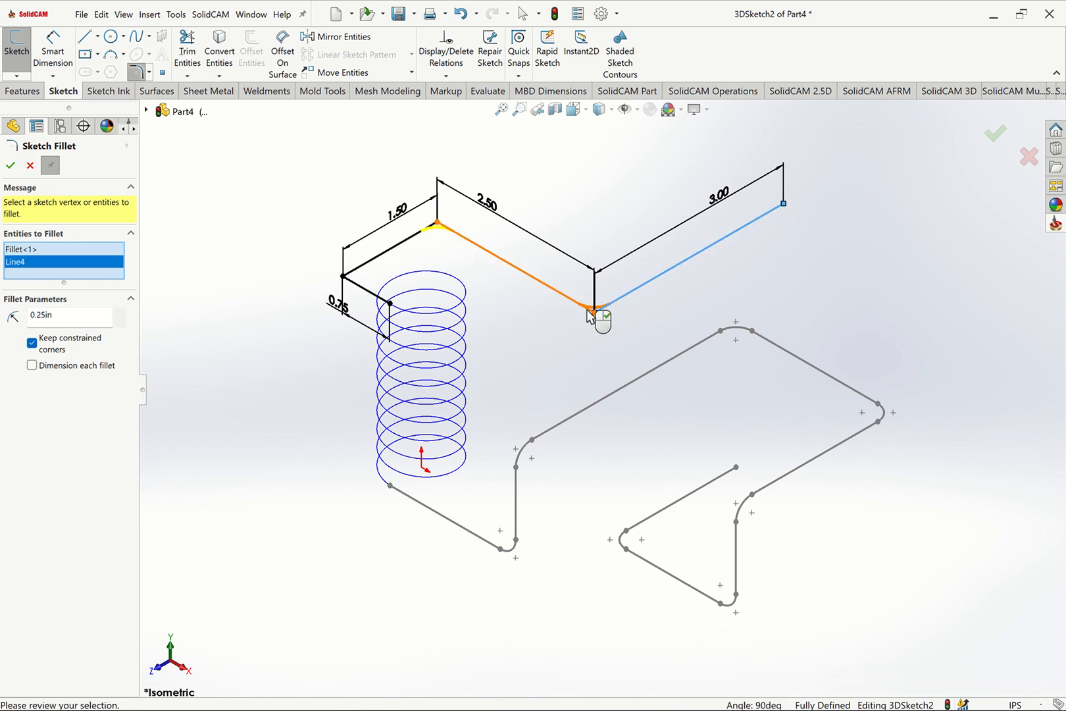
pyautogui.click(588, 310)
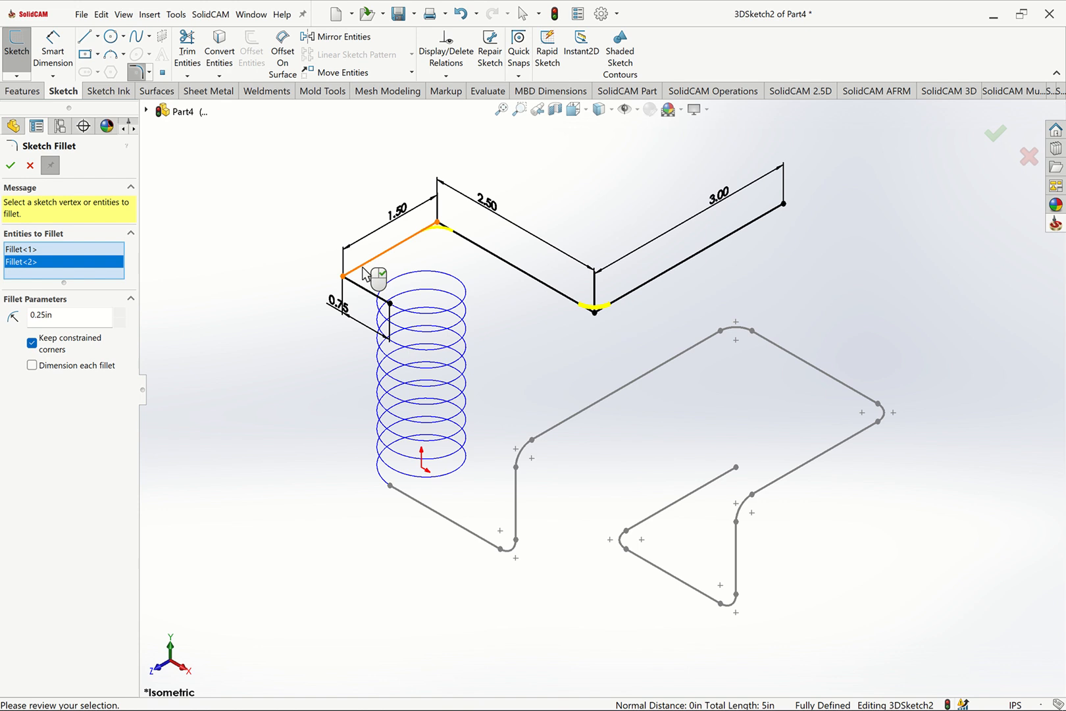
pyautogui.click(363, 266)
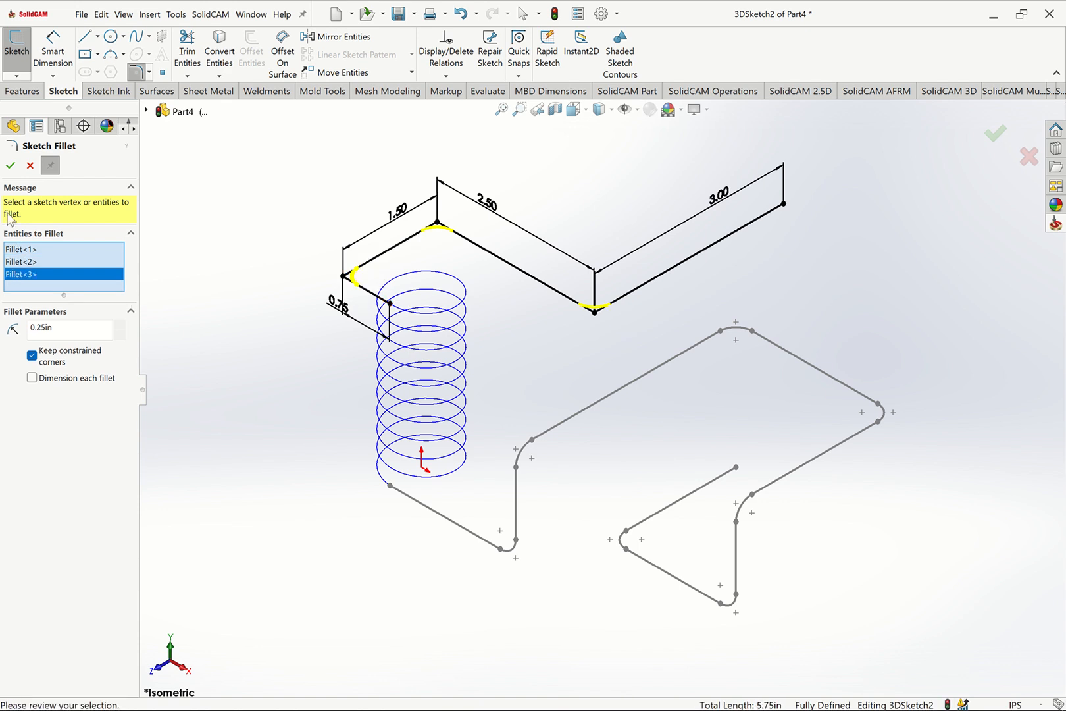
pyautogui.click(10, 166)
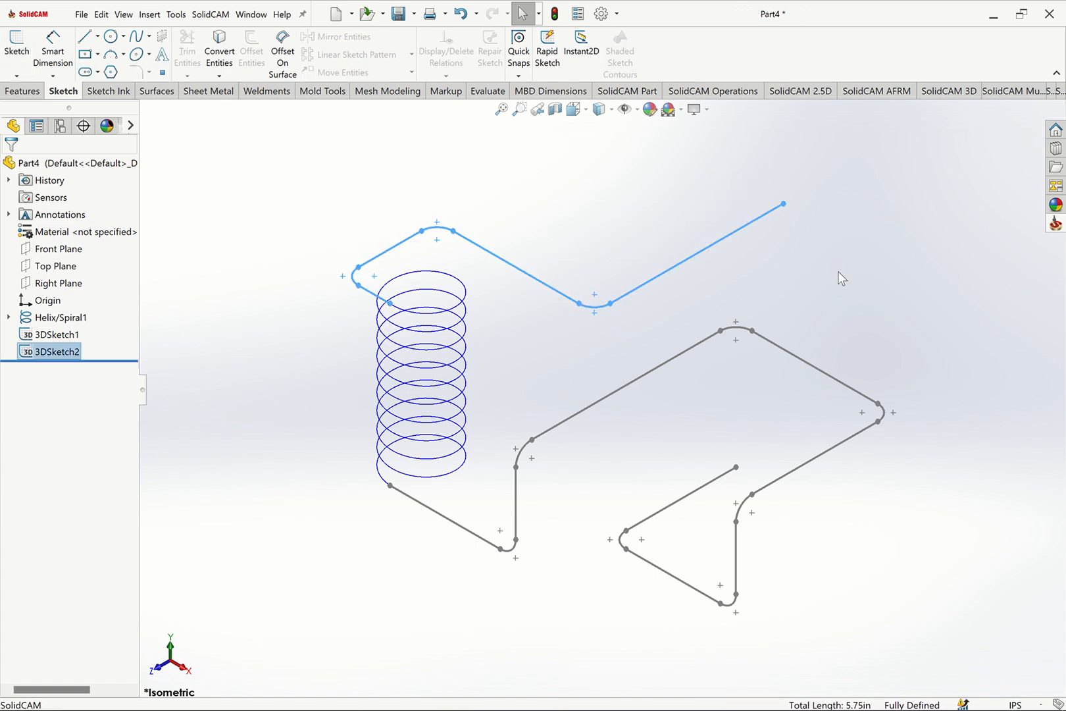
pyautogui.click(537, 237)
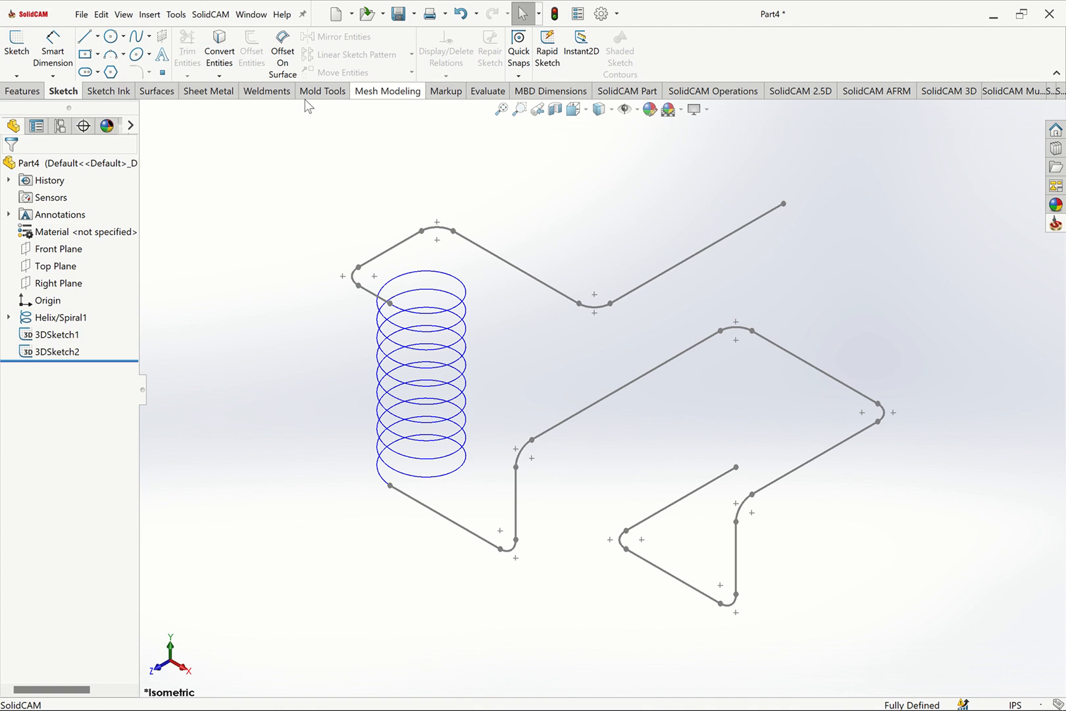
# Create a composite curve joining the upper 3D sketch path, the helix and the lower 3D sketch path.
pyautogui.click(26, 92)
pyautogui.click(540, 76)
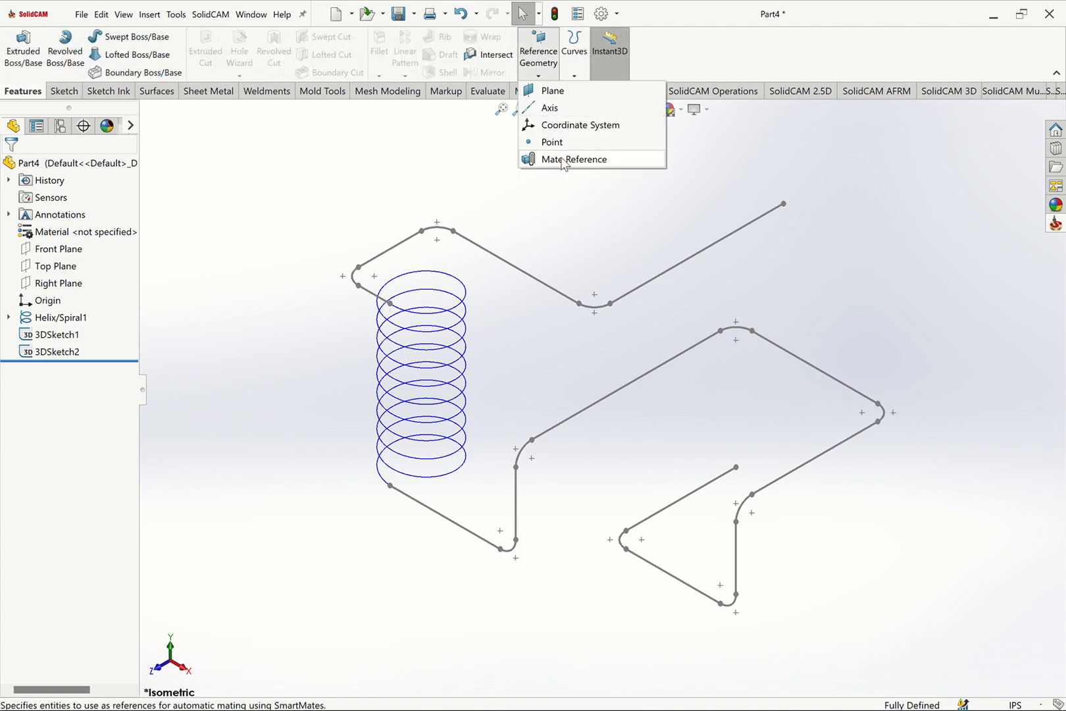
pyautogui.click(574, 75)
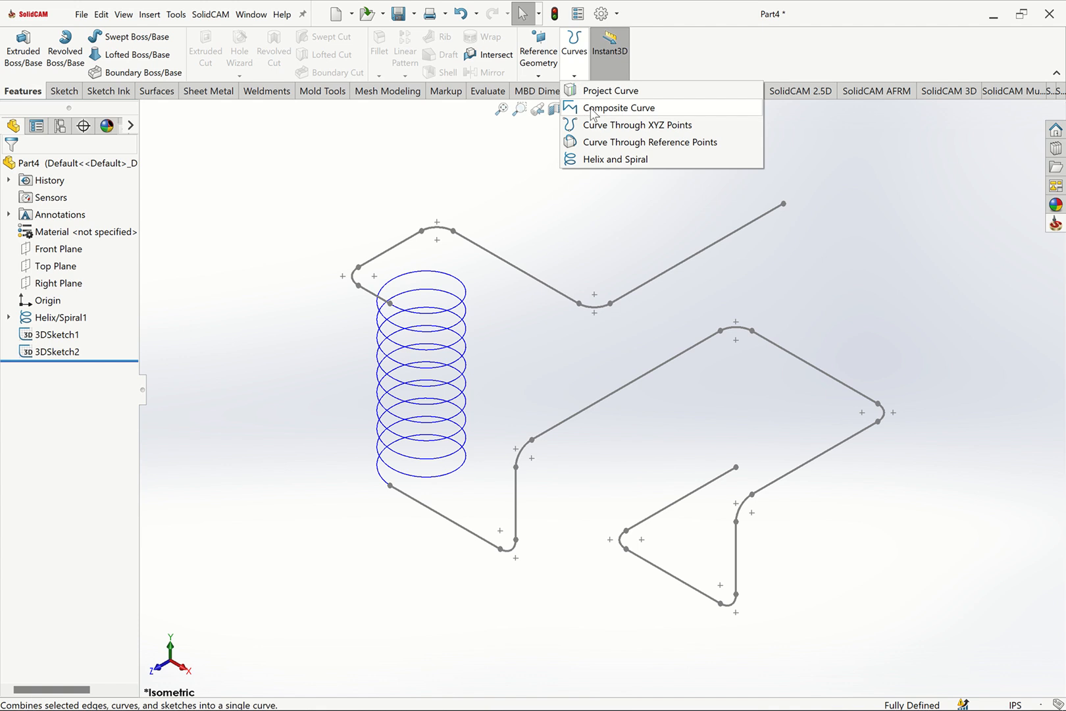
pyautogui.click(592, 108)
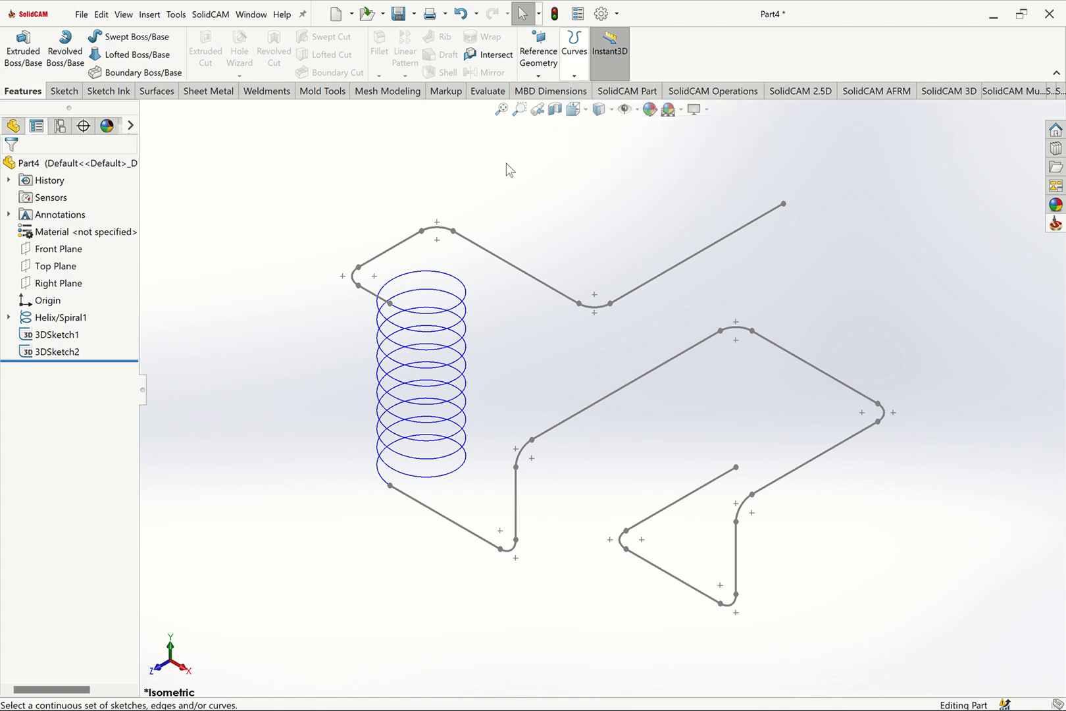
pyautogui.click(465, 265)
pyautogui.click(470, 300)
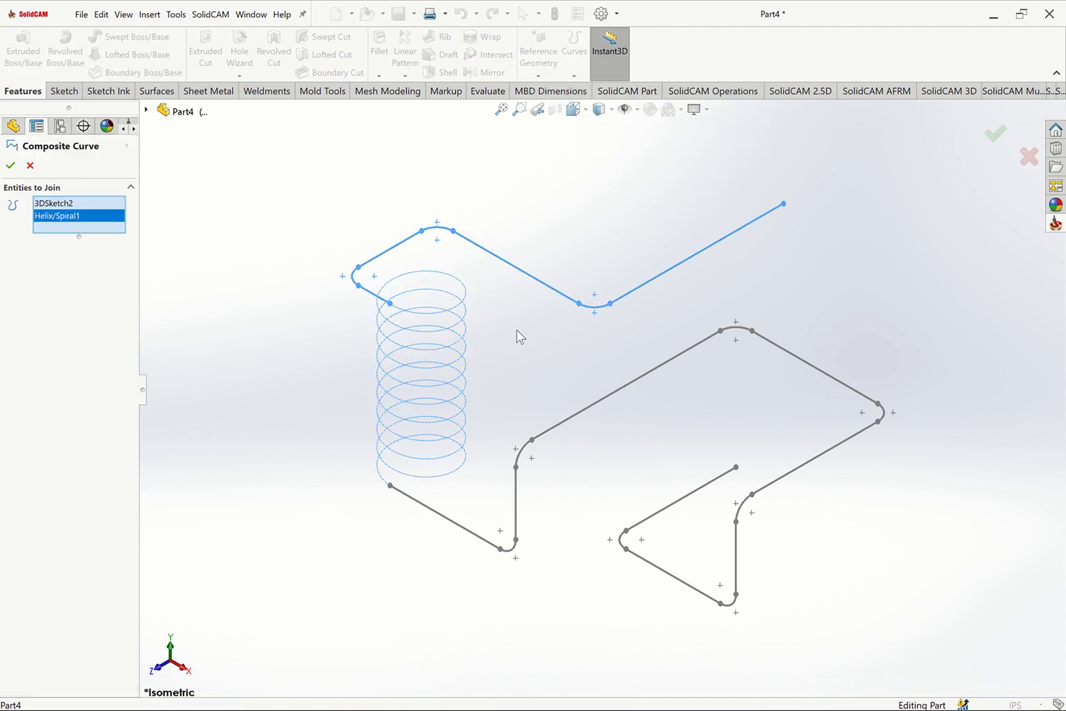
pyautogui.click(530, 444)
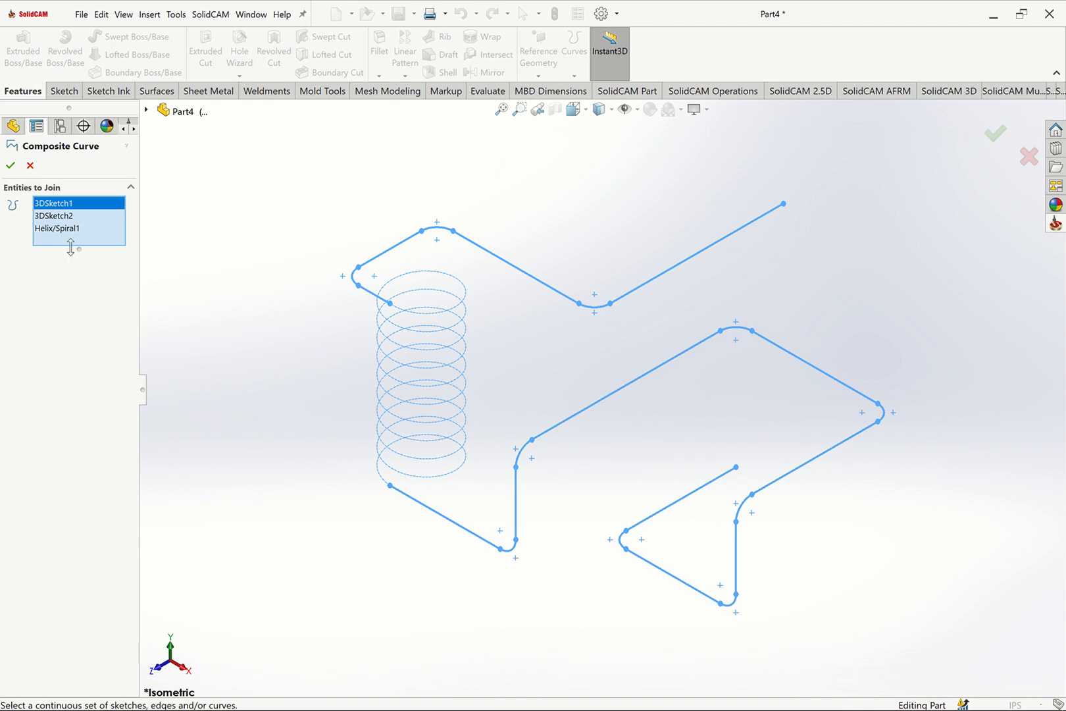
pyautogui.click(10, 165)
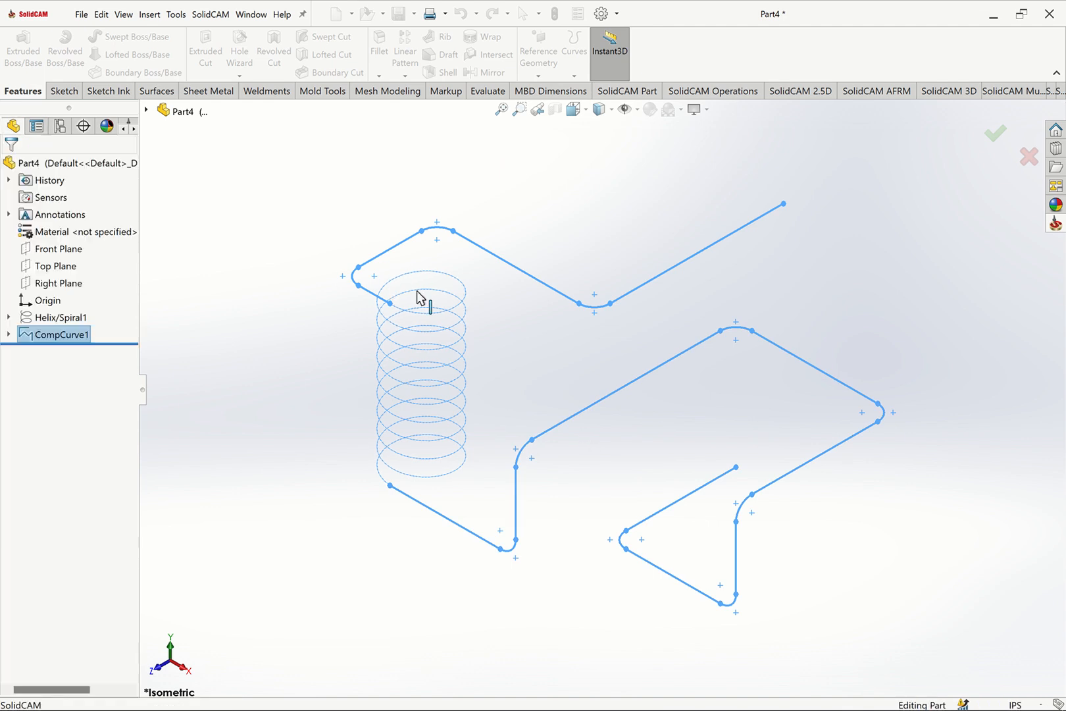
# Start a circular-profile sweep with a 0.25 in diameter, using the composite curve as its path.
pyautogui.click(541, 209)
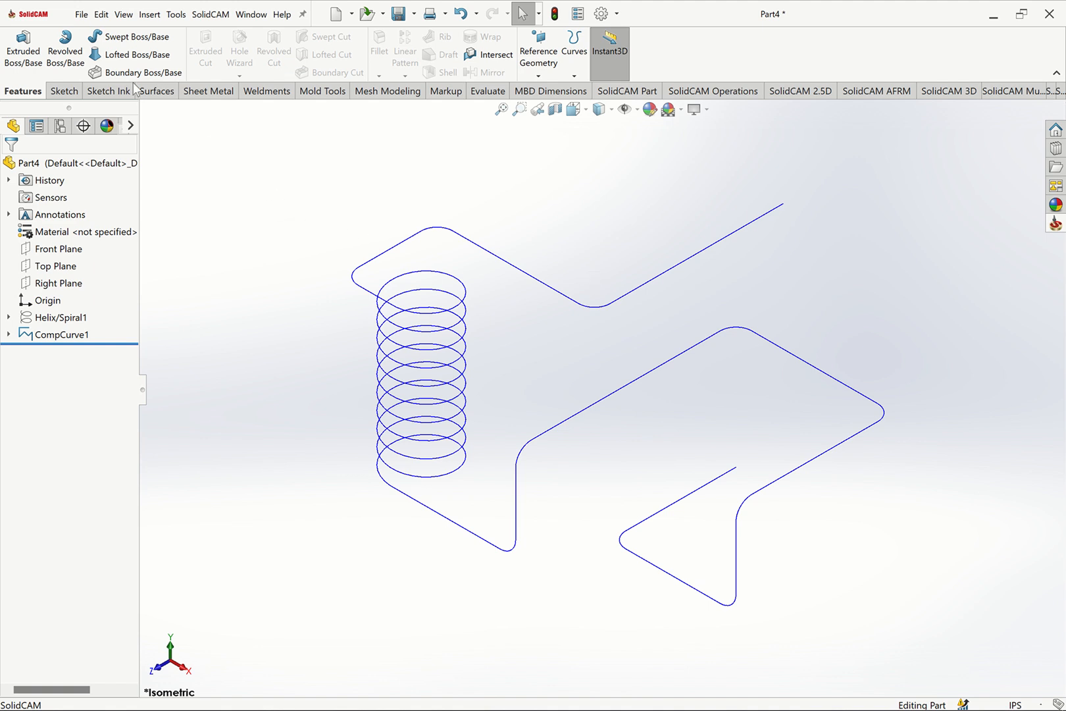
pyautogui.click(127, 41)
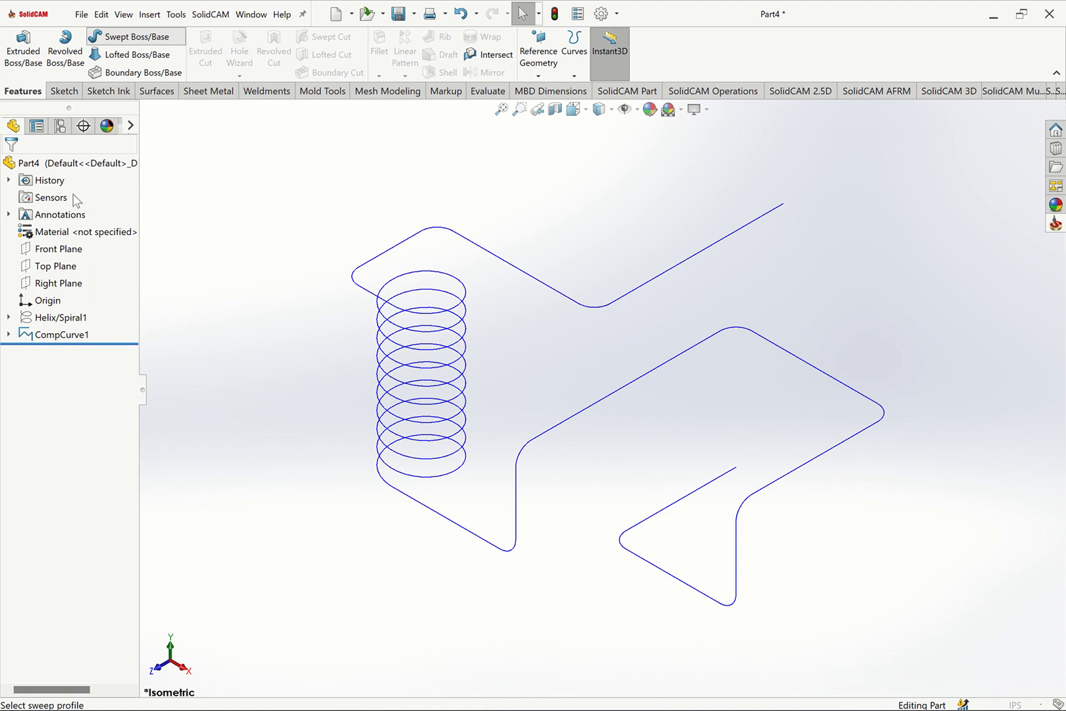
pyautogui.click(66, 220)
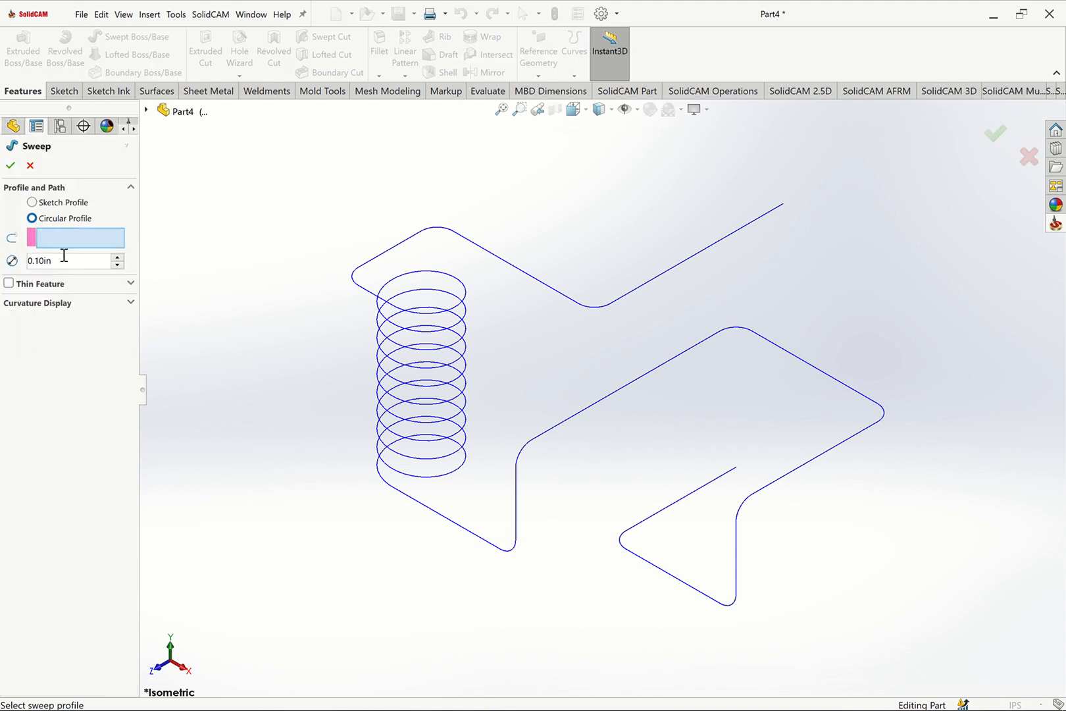
pyautogui.write('.25')
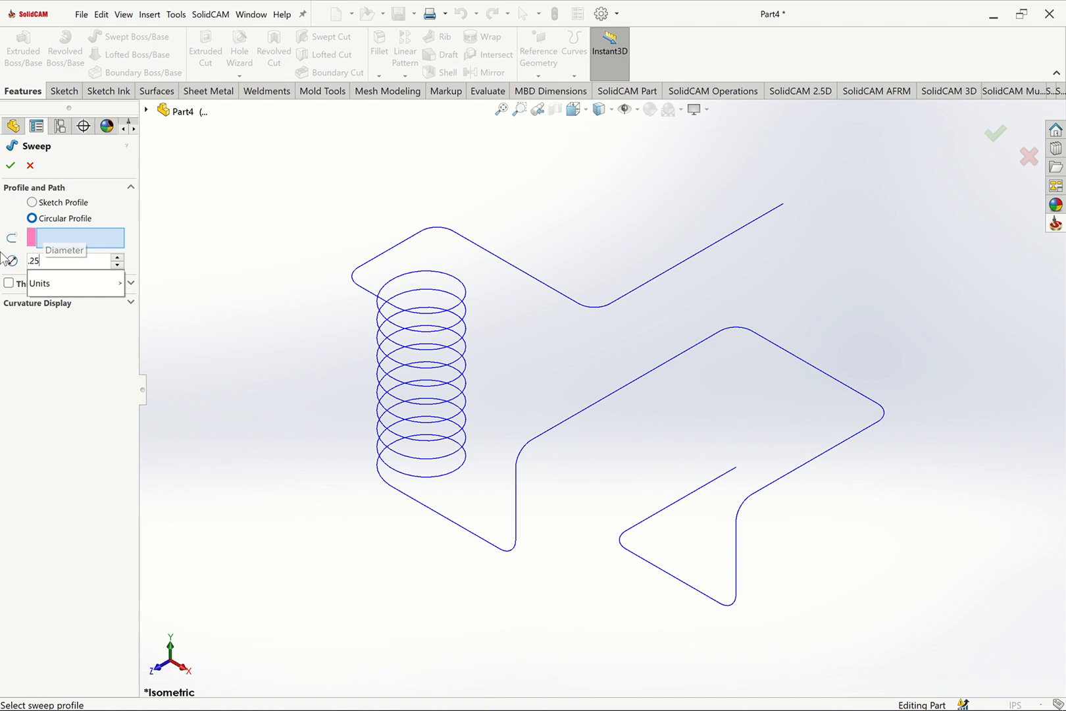
pyautogui.press('Return')
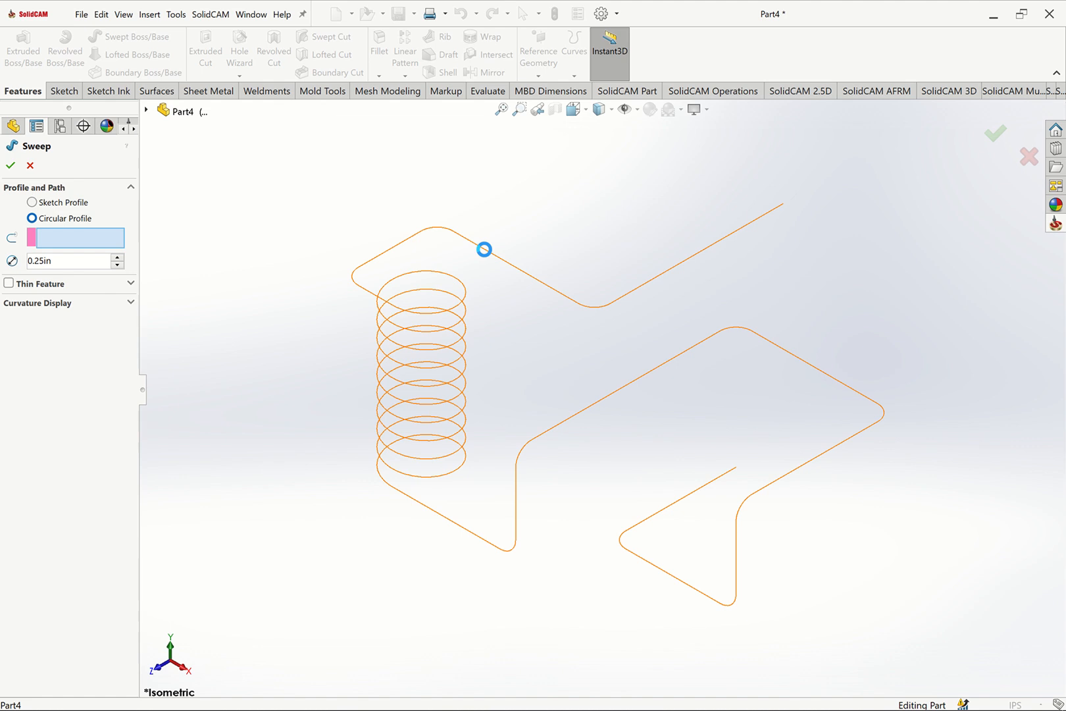
pyautogui.click(487, 254)
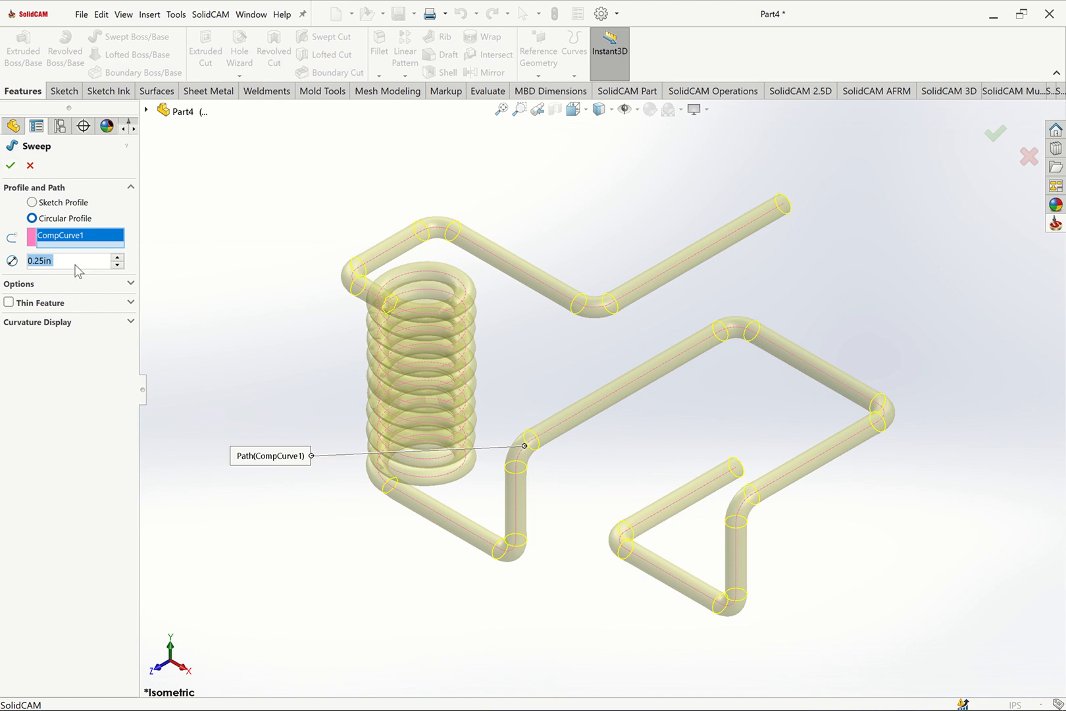
# Set the sweep's circular profile diameter to 0.2 in and create the swept body.
pyautogui.write('.2')
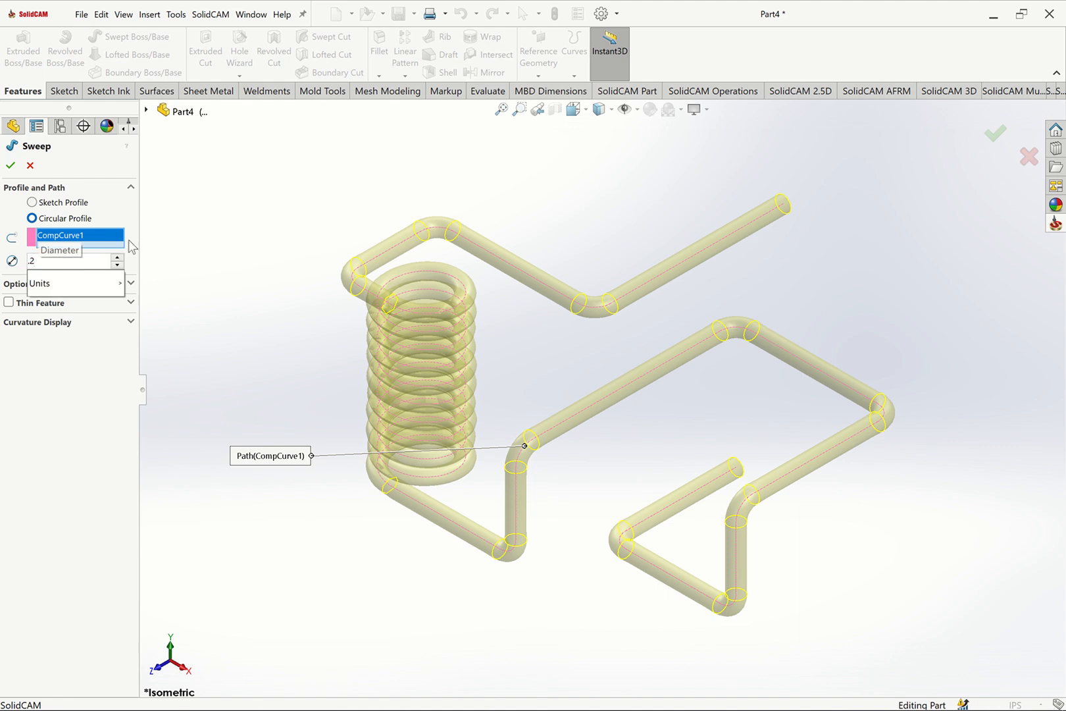
pyautogui.click(178, 236)
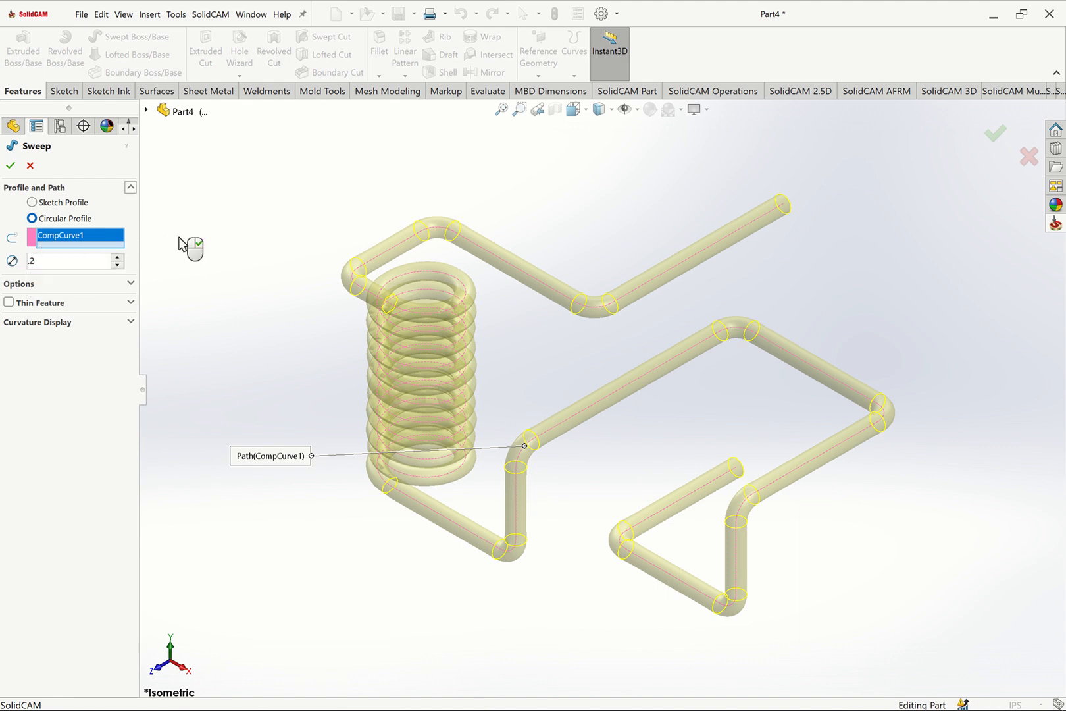
pyautogui.click(11, 170)
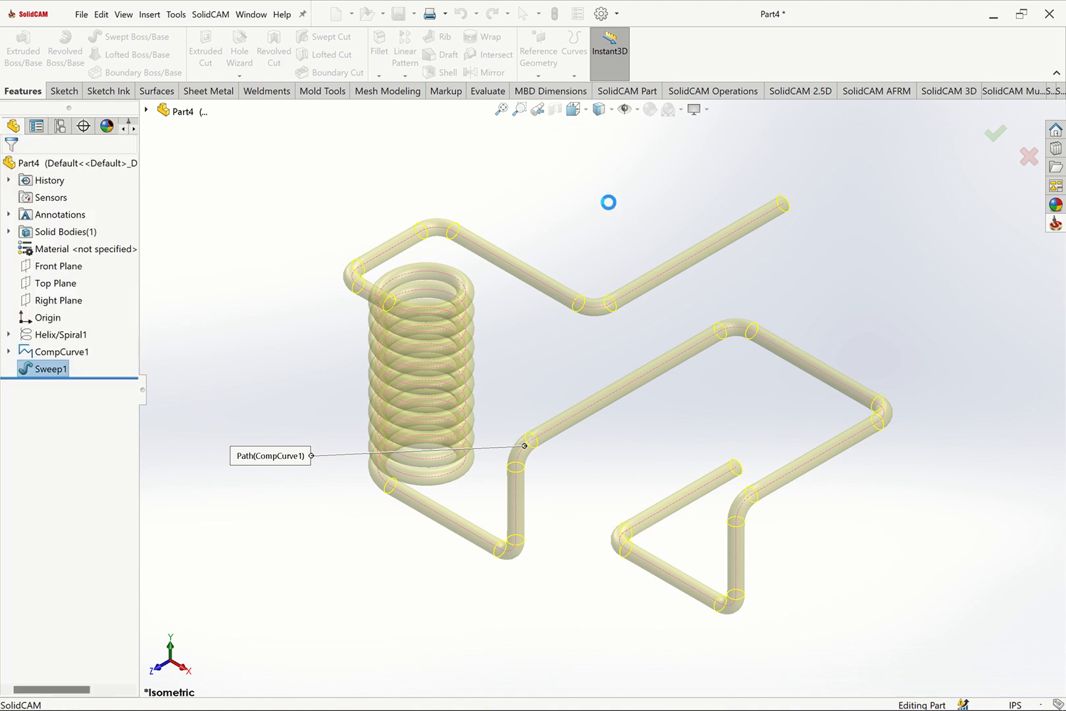
# Hide the composite curve and show it again.
pyautogui.click(74, 352)
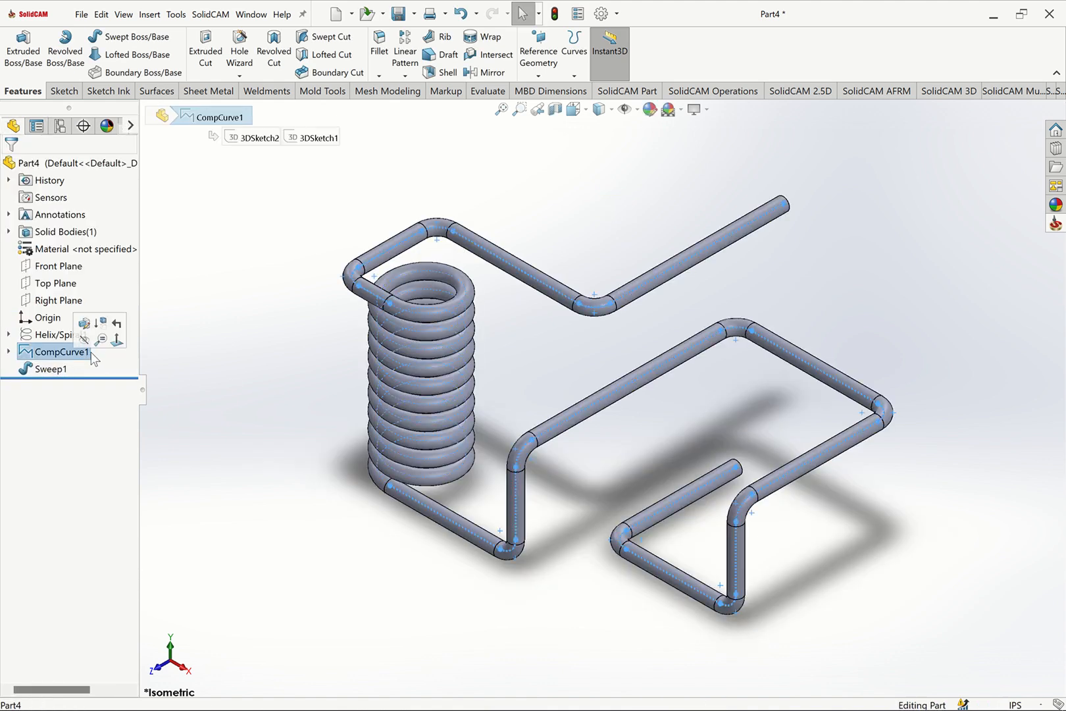
pyautogui.click(88, 333)
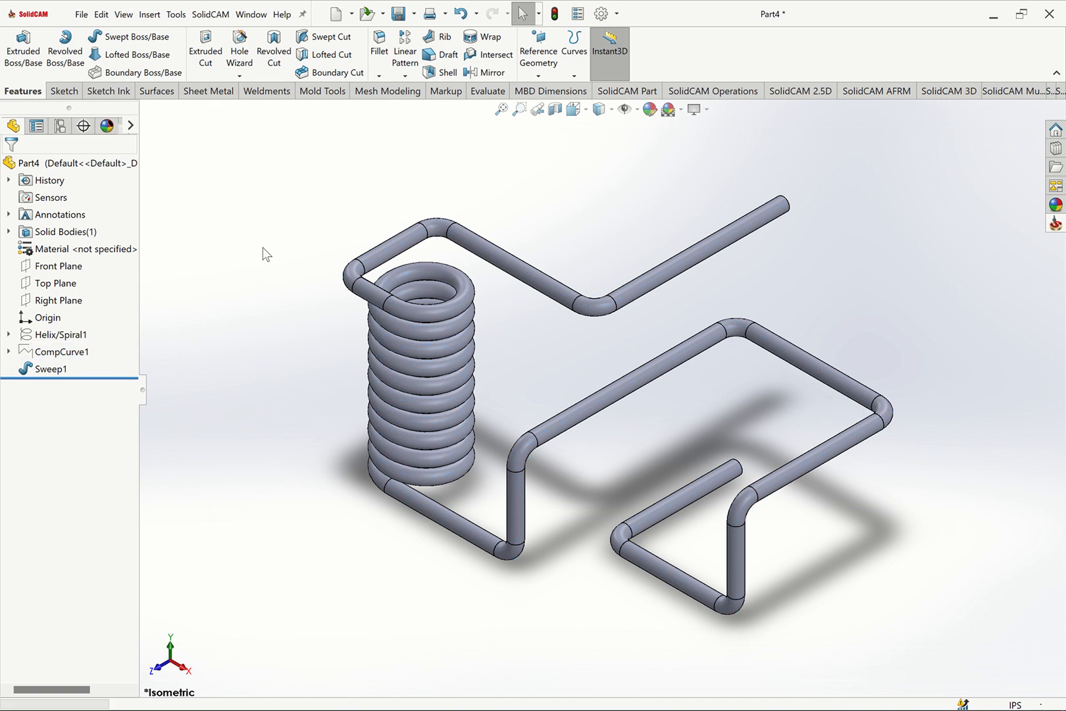
pyautogui.click(82, 353)
pyautogui.click(88, 341)
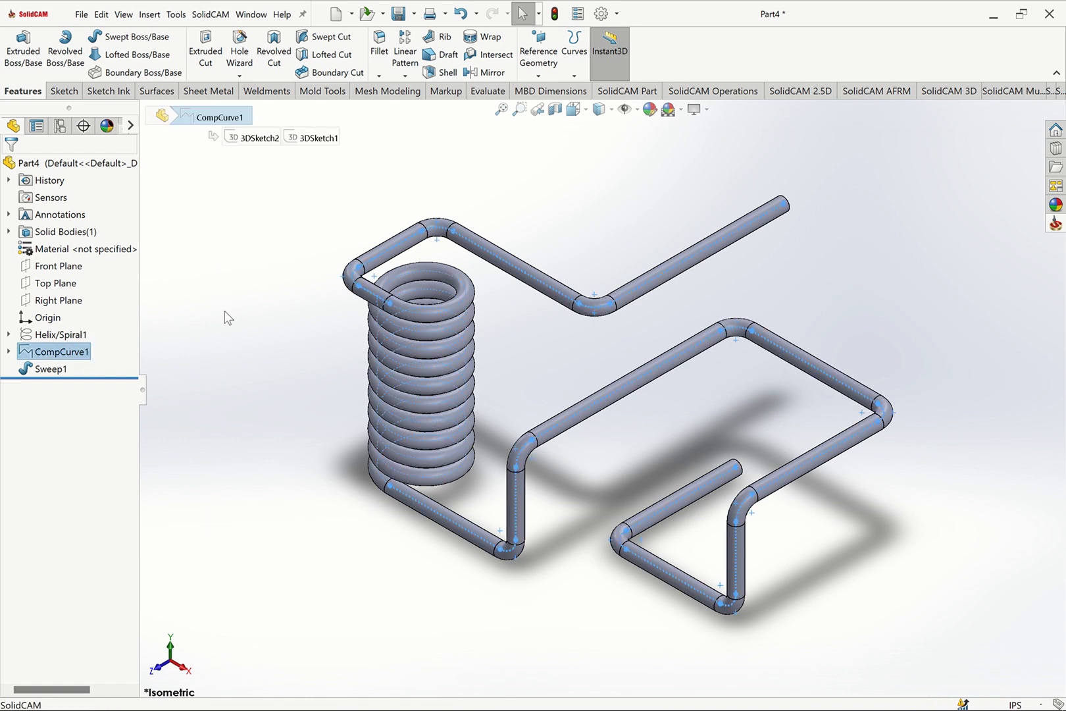
# Hide the swept body to view the composite curve alone, and show the body again.
pyautogui.click(76, 371)
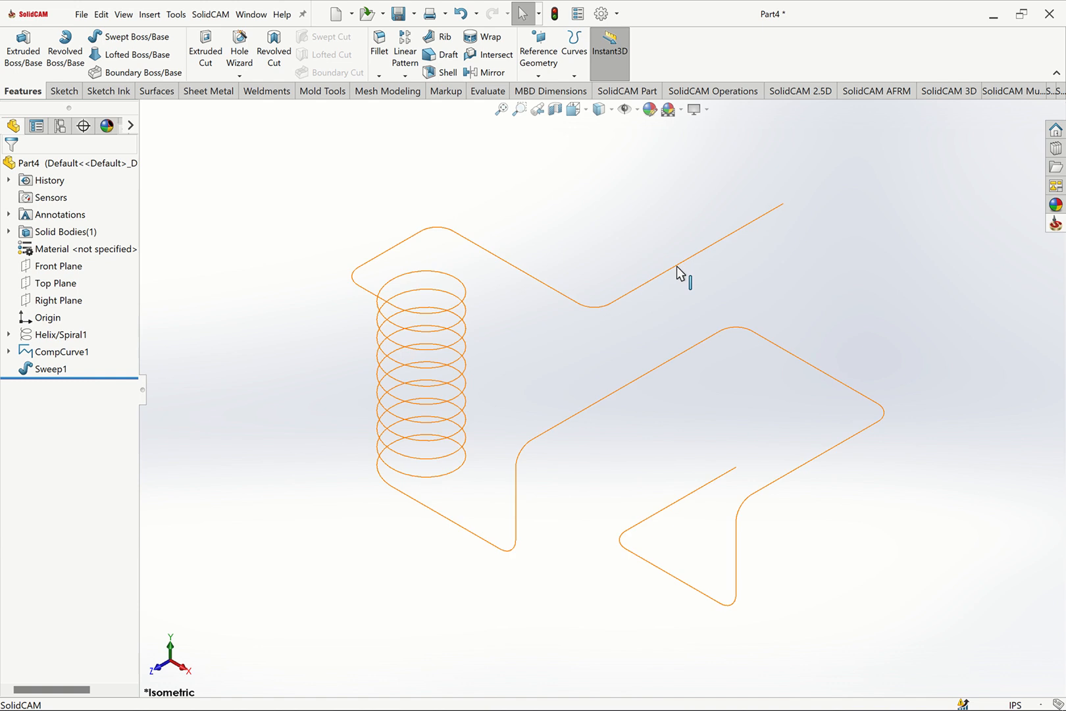
pyautogui.click(65, 370)
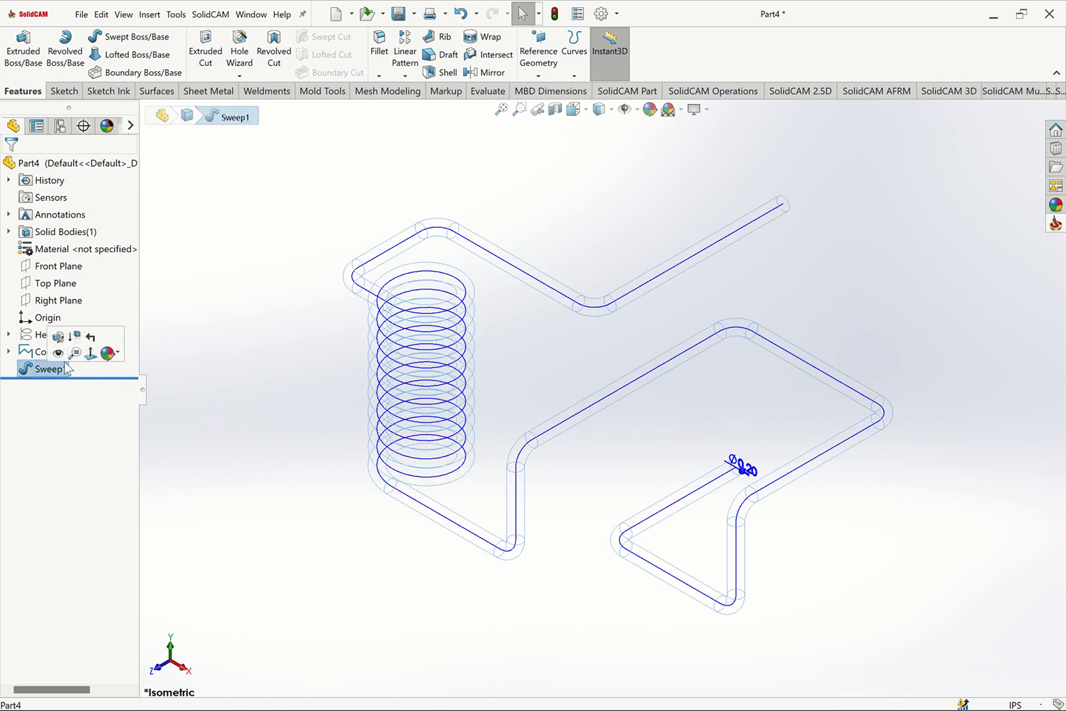
pyautogui.click(58, 352)
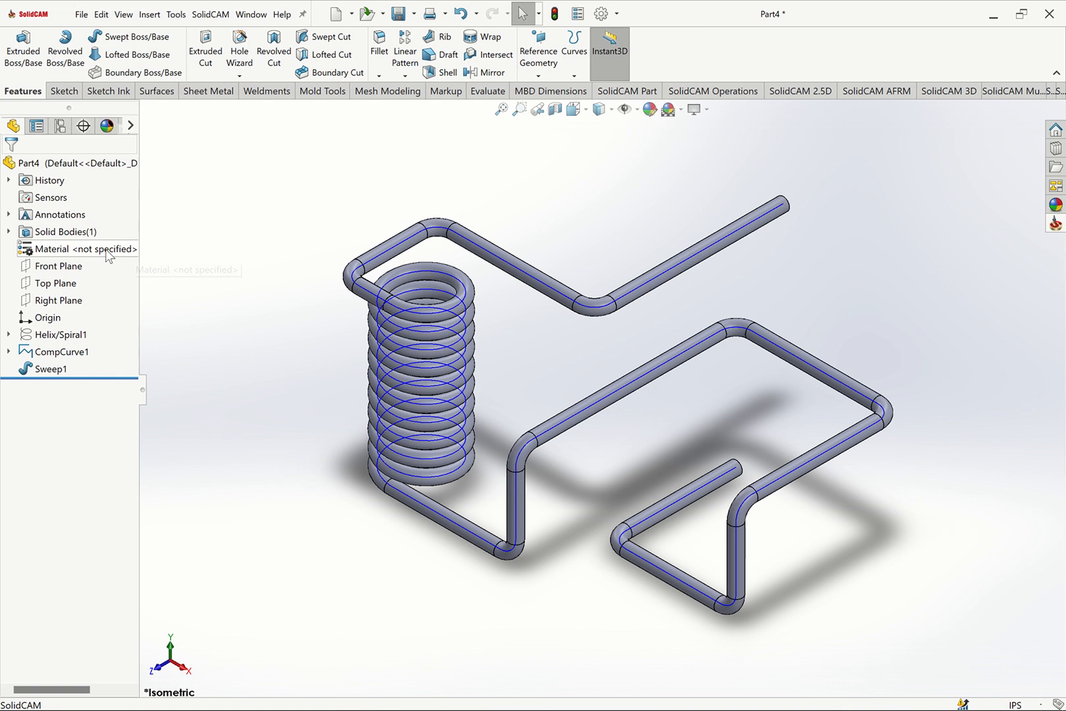
# Assign 1060 Alloy as the part's material and hide the composite curve.
pyautogui.rightClick(109, 254)
pyautogui.click(150, 380)
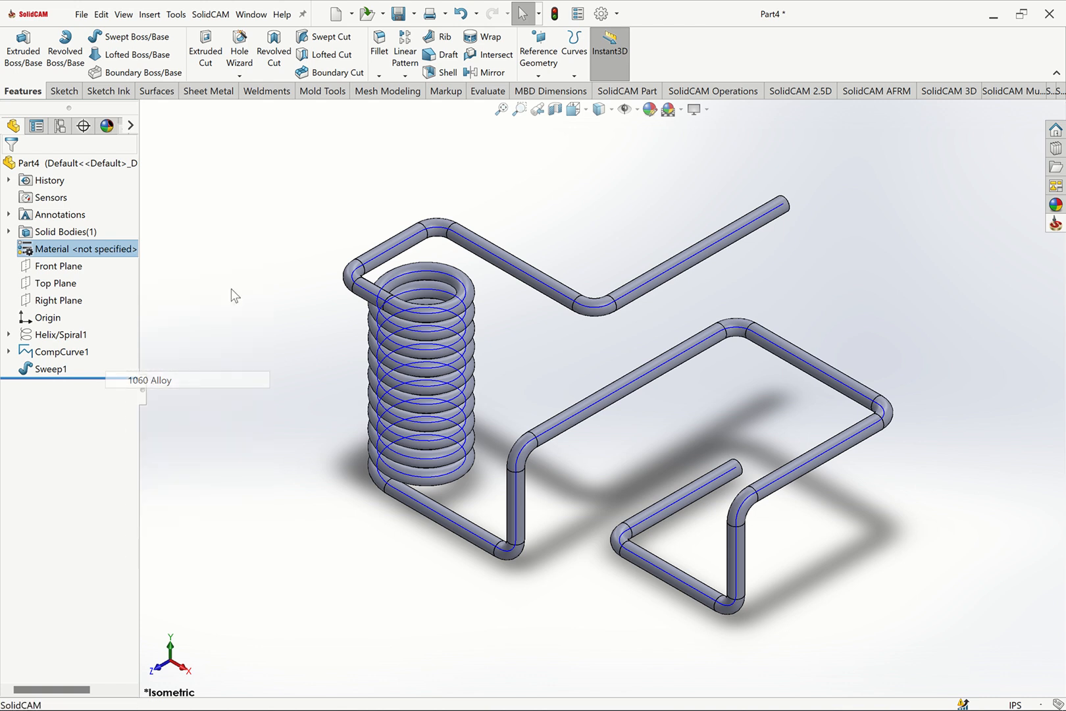
pyautogui.click(79, 355)
pyautogui.click(80, 332)
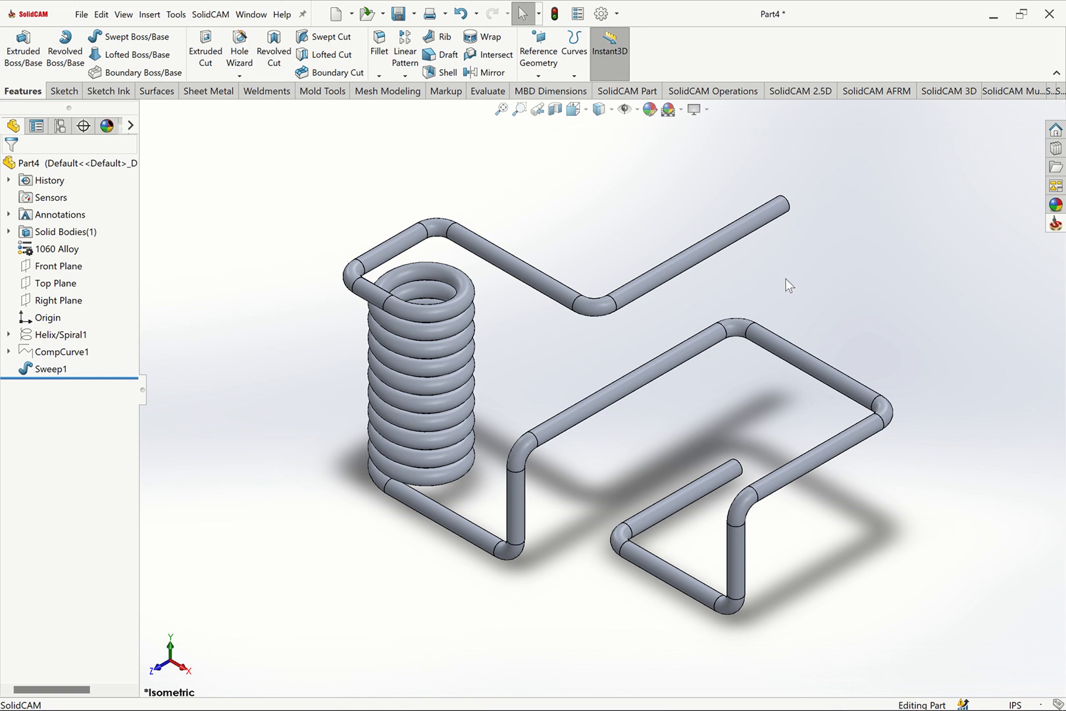
# Change the document's unit system to MMGS (millimeter, gram, second).
pyautogui.hotkey('shift', 'Left')
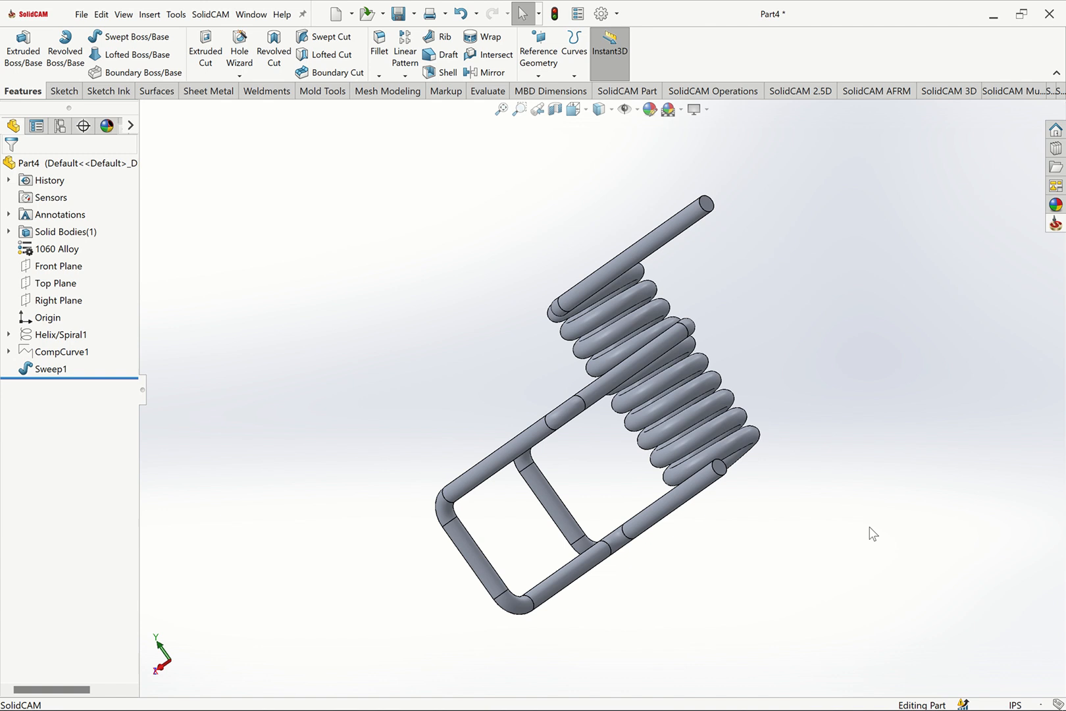
pyautogui.click(1019, 704)
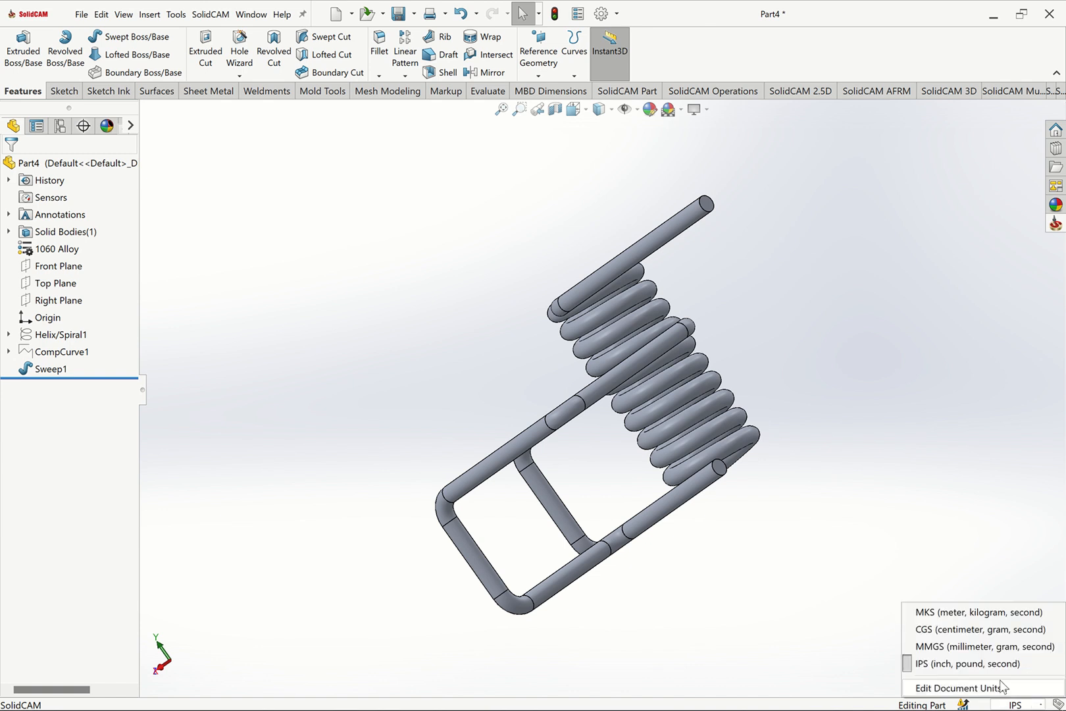
pyautogui.click(968, 647)
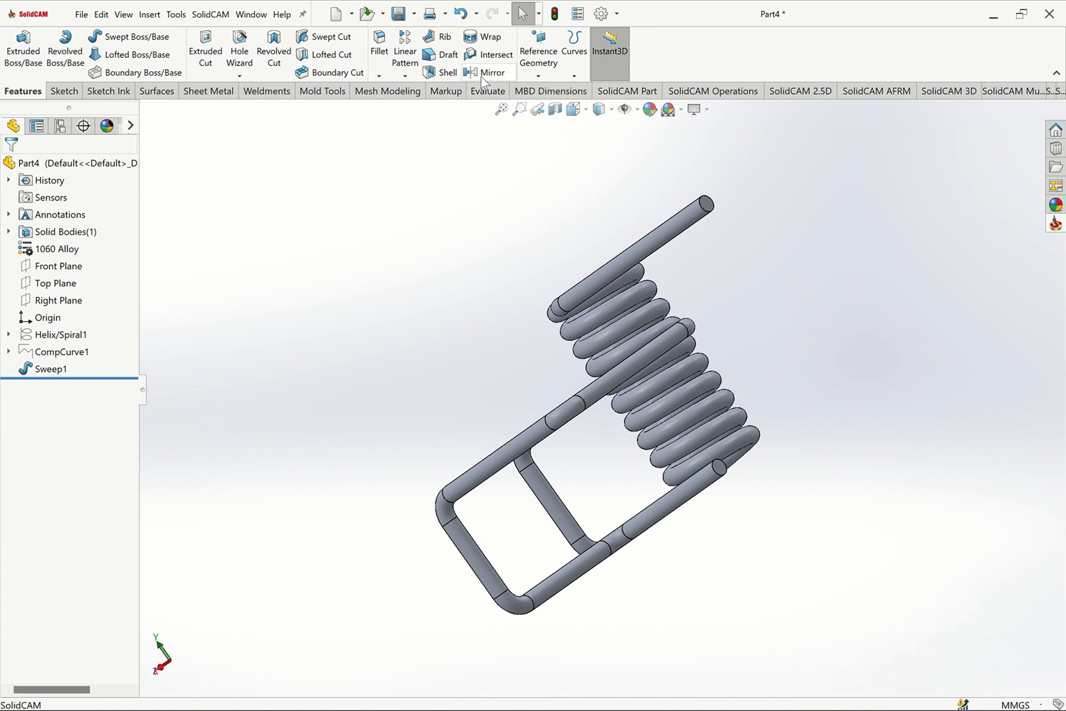
# Start a Shell with 1.25 mm thickness that removes both end faces of the tube, with its preview shown.
pyautogui.click(445, 72)
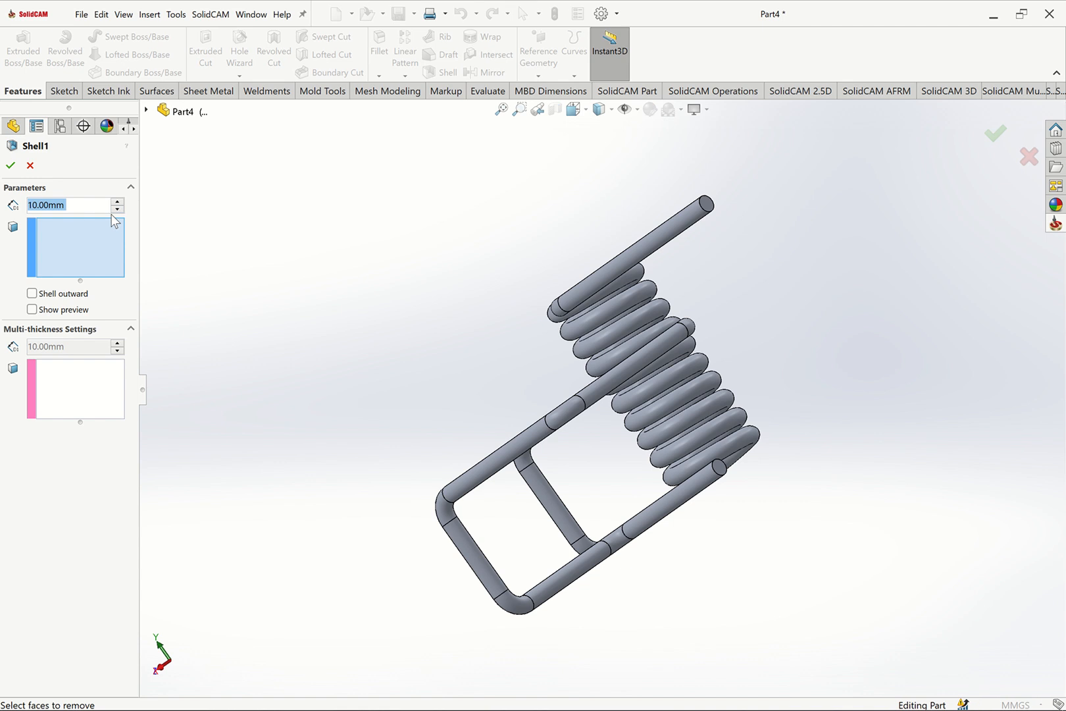
pyautogui.write('1.25')
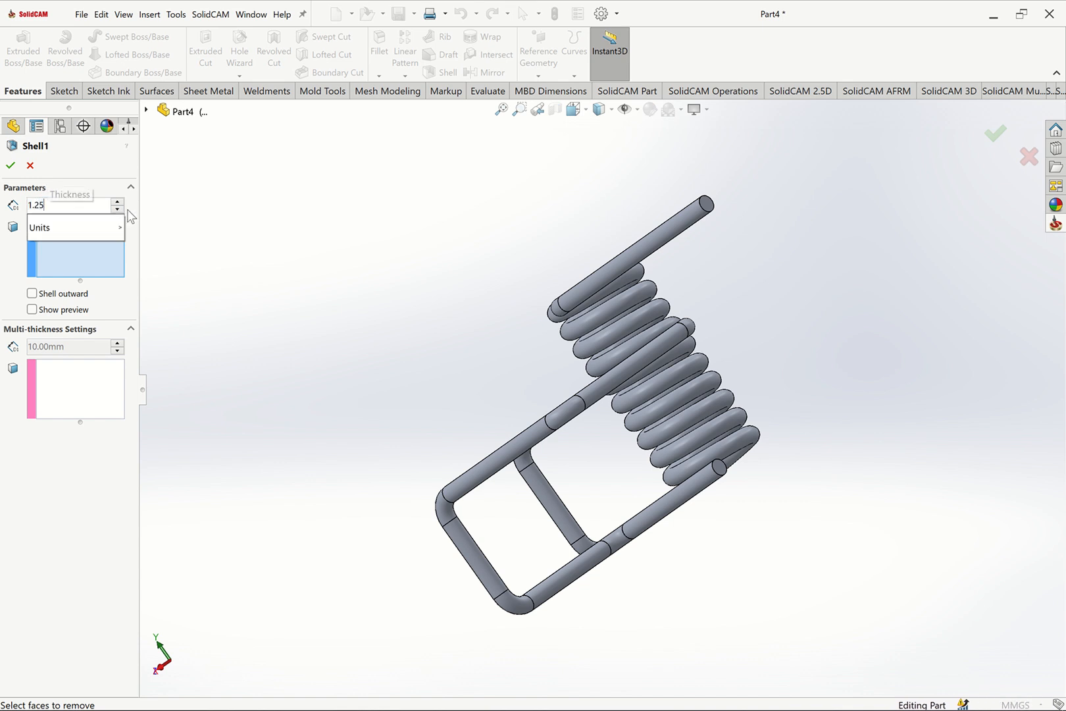
pyautogui.press('Return')
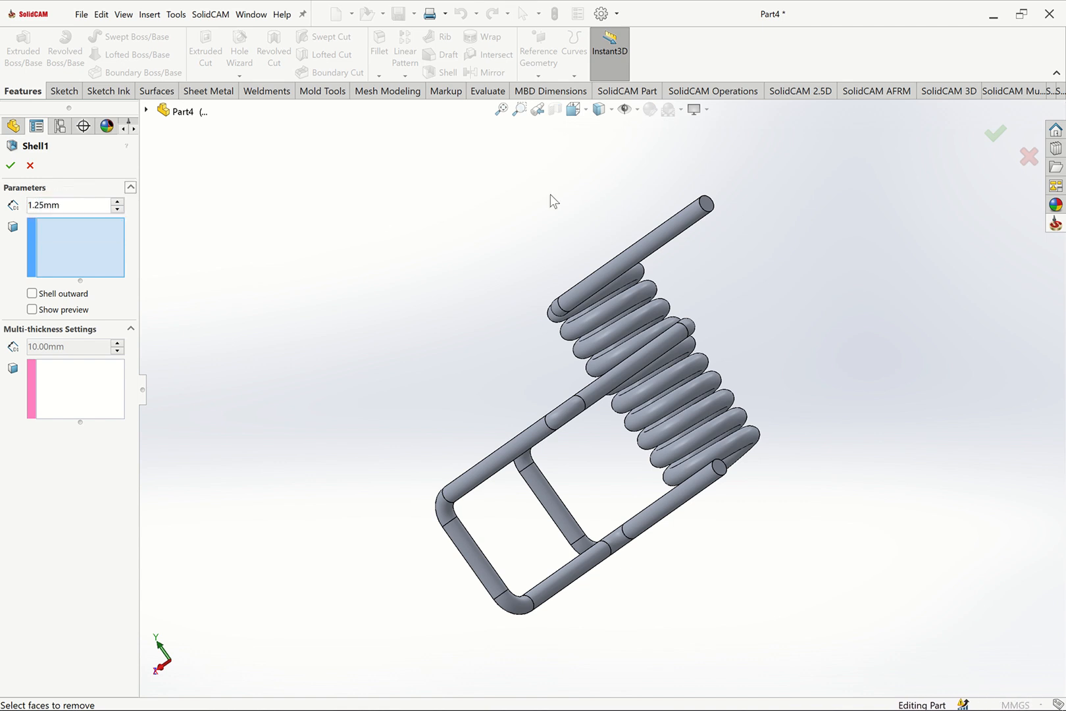
pyautogui.click(705, 205)
pyautogui.click(720, 469)
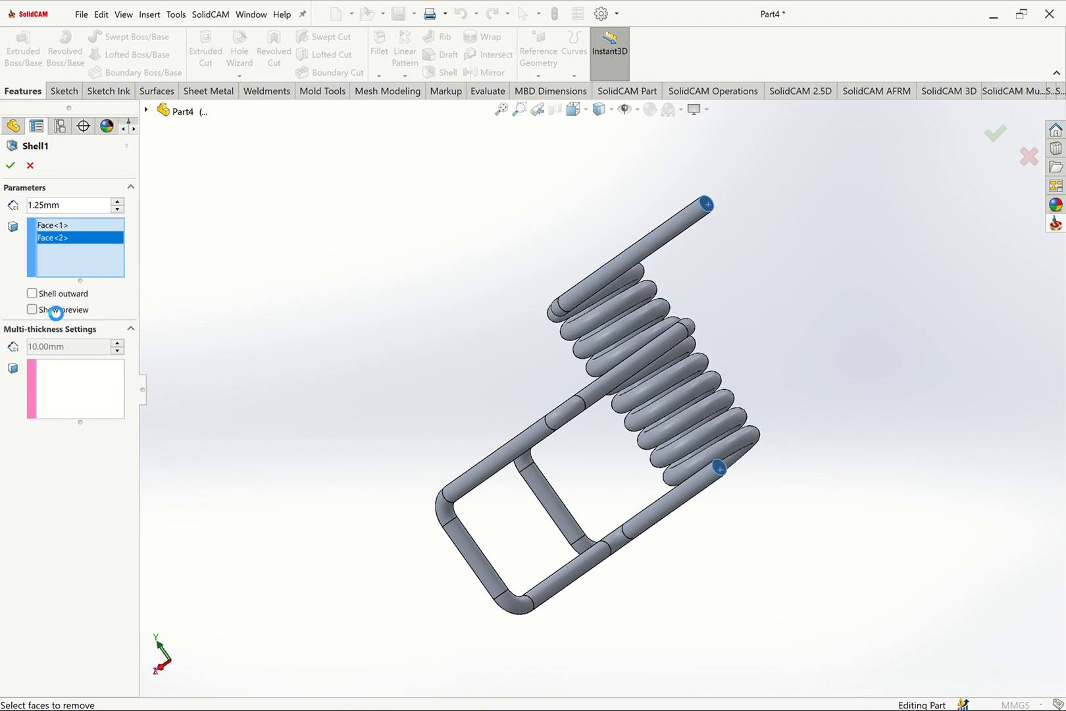
pyautogui.click(54, 308)
# Examine the shell preview at the tube's upper end face and set the thickness to 1.5 mm.
pyautogui.click(519, 110)
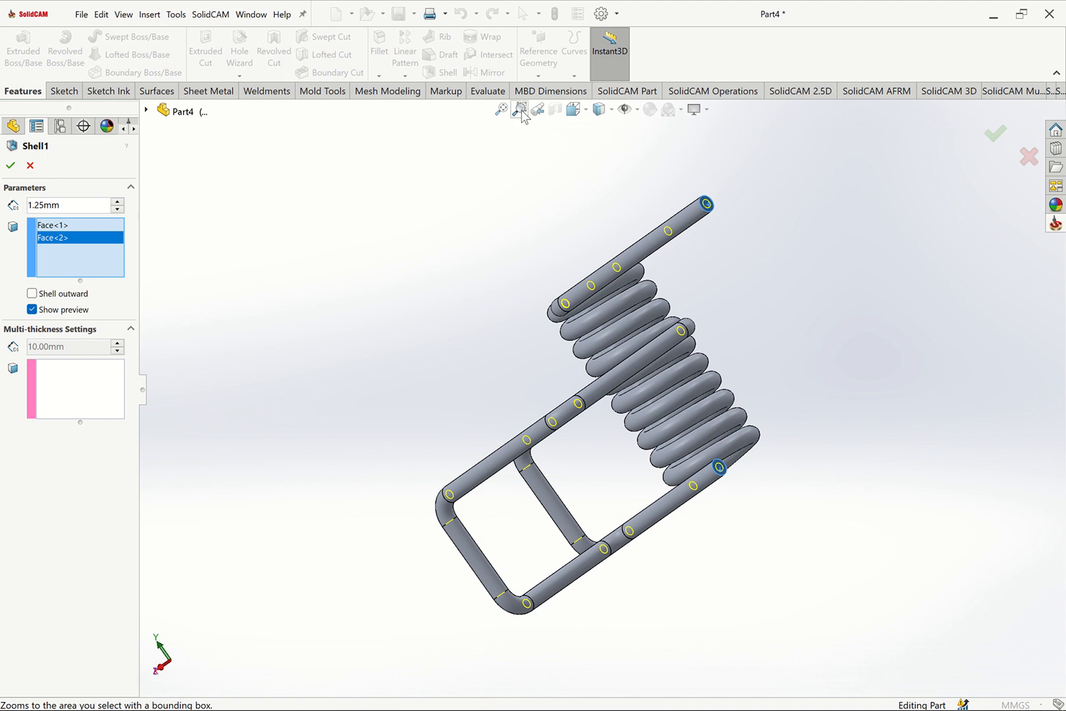
pyautogui.moveTo(671, 179); pyautogui.dragTo(739, 235)
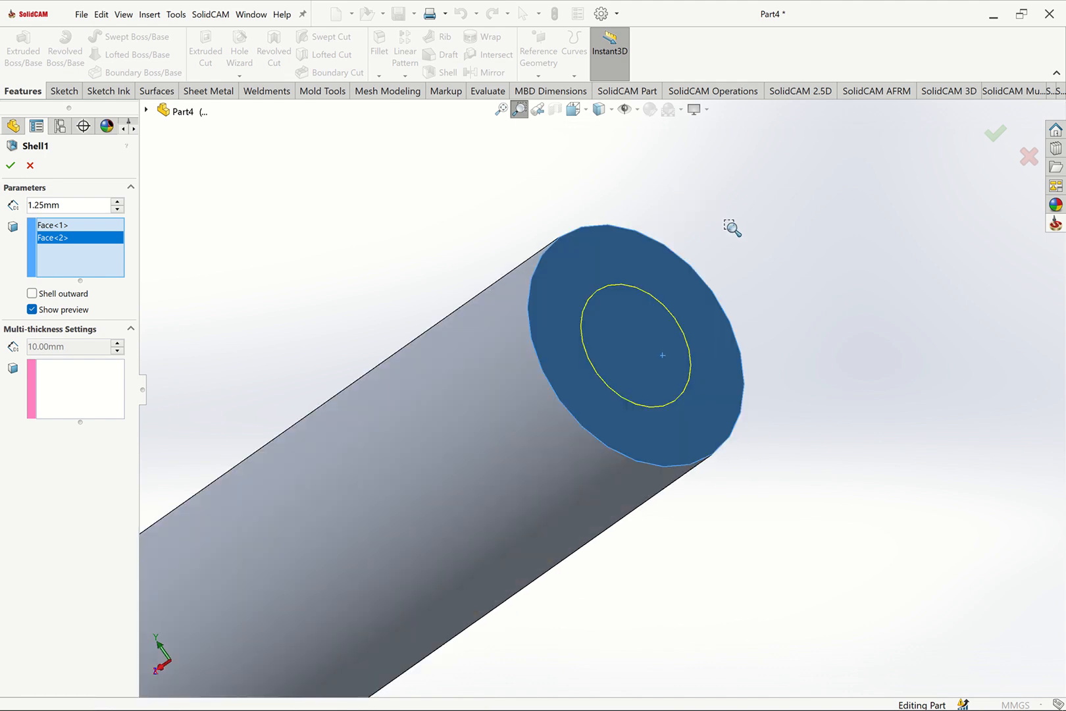
pyautogui.click(519, 110)
pyautogui.moveTo(66, 205); pyautogui.dragTo(12, 205)
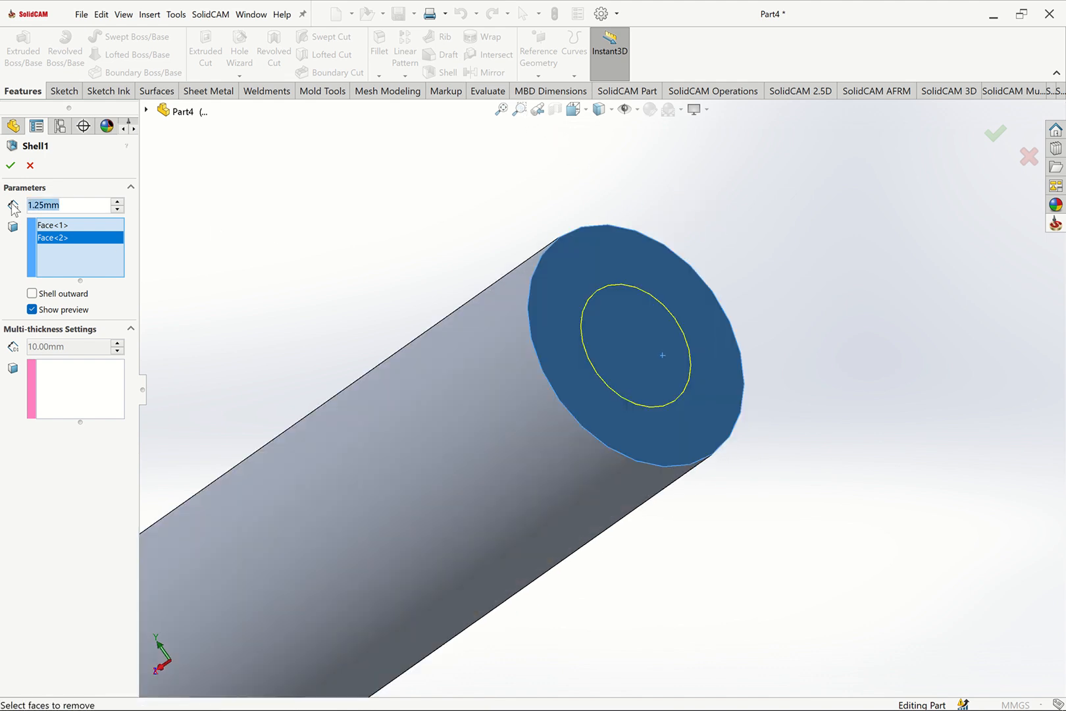
pyautogui.write('1.5')
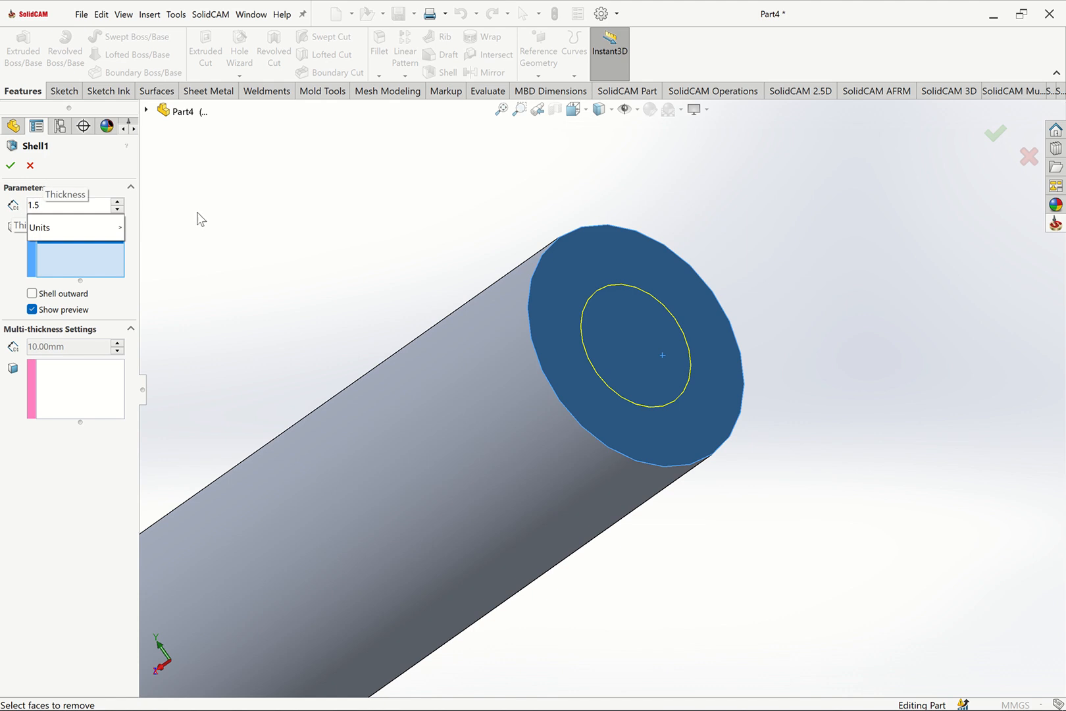
pyautogui.click(200, 219)
# Set the shell thickness to 1.2 mm and create the shell.
pyautogui.moveTo(63, 204); pyautogui.dragTo(3, 205)
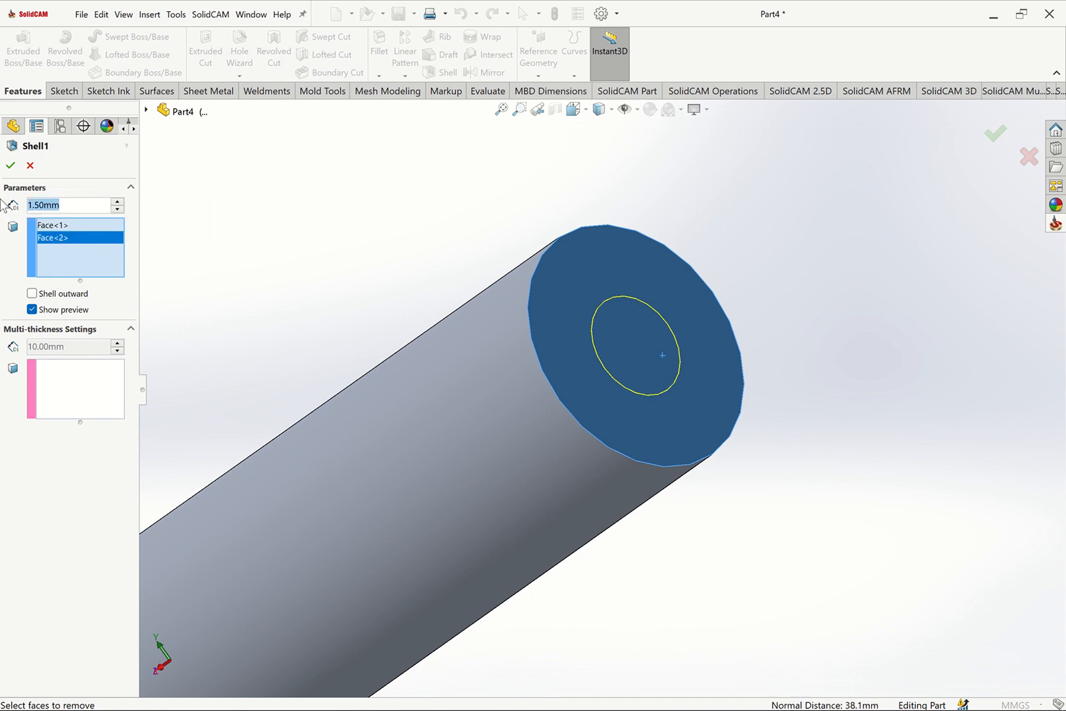
pyautogui.write('1.2')
pyautogui.click(194, 218)
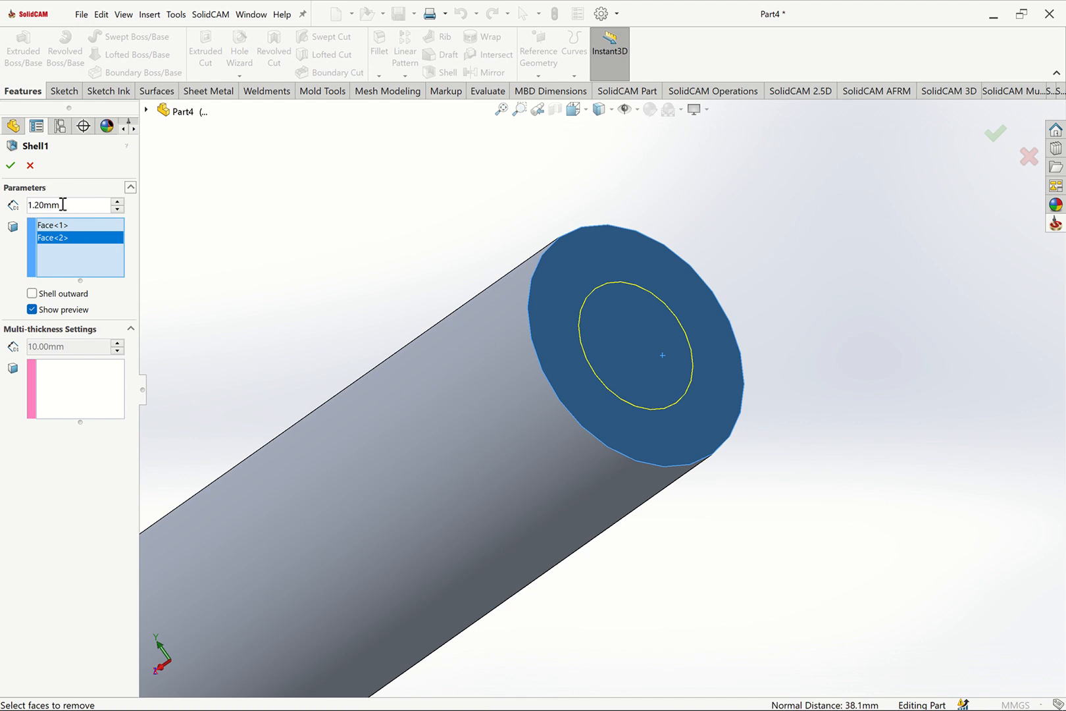
pyautogui.click(10, 165)
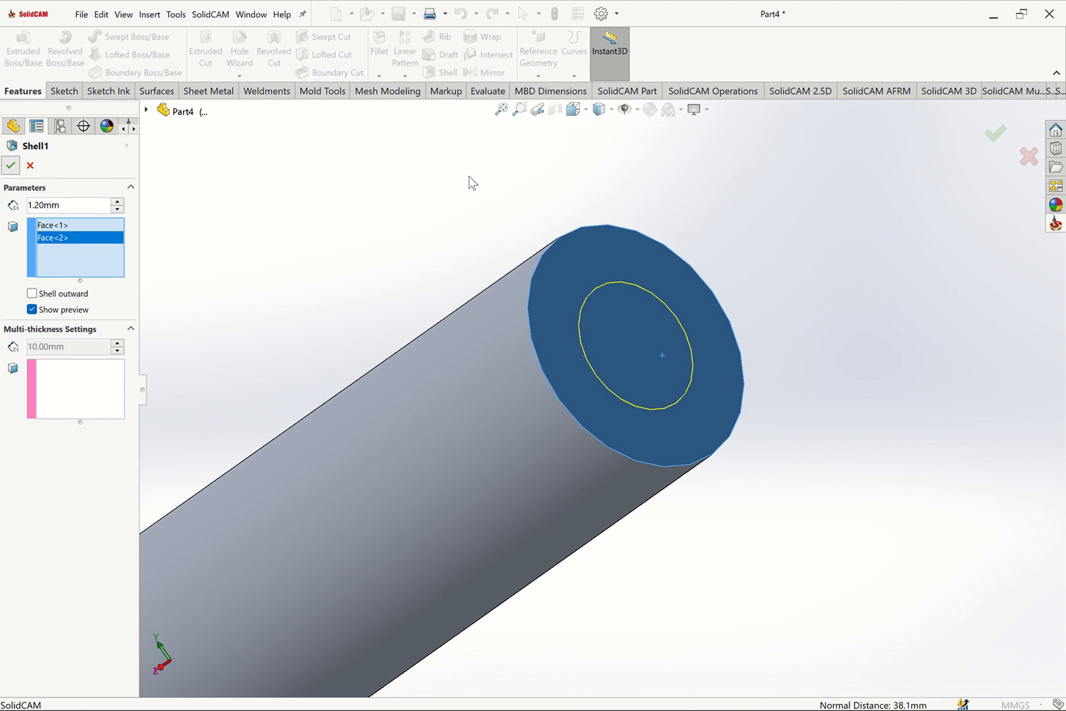
# Return to the isometric view and expand the helix and composite curve features to examine the sketches they contain.
pyautogui.hotkey('ctrl', '7')
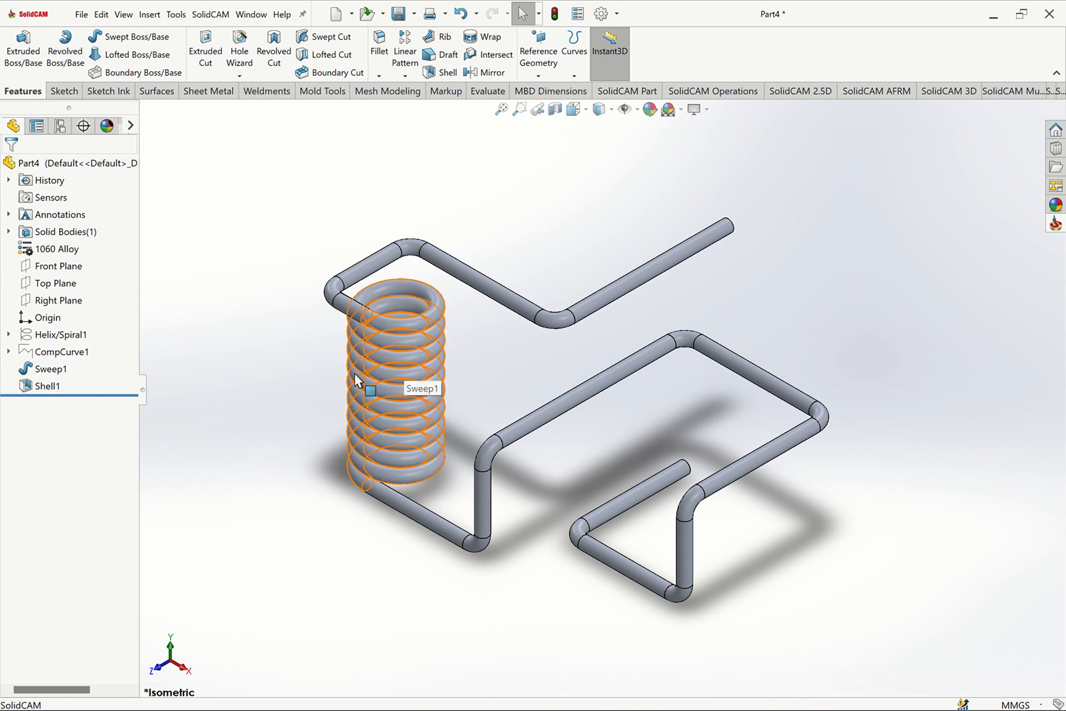
pyautogui.click(9, 334)
pyautogui.click(51, 335)
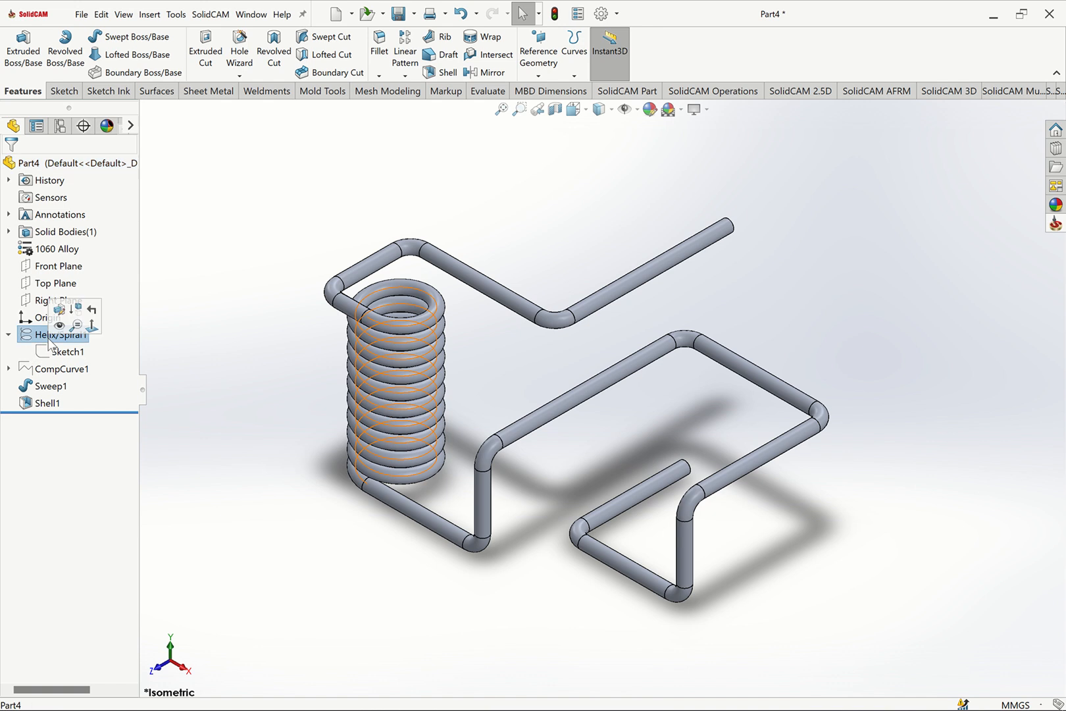
pyautogui.click(108, 363)
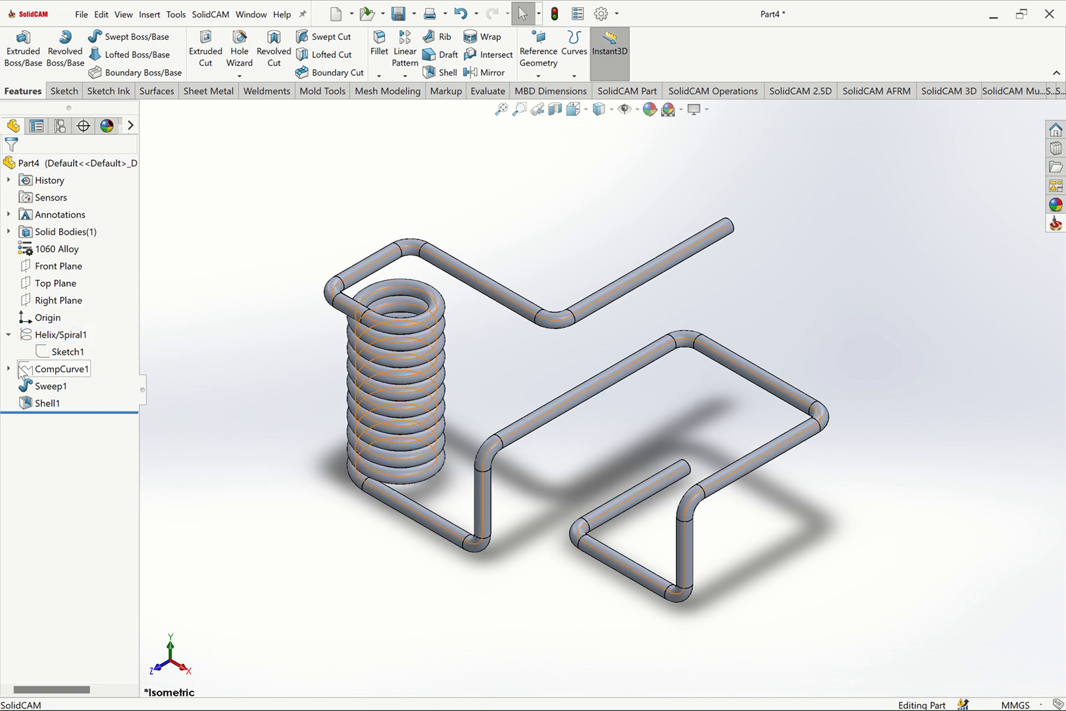
pyautogui.click(9, 368)
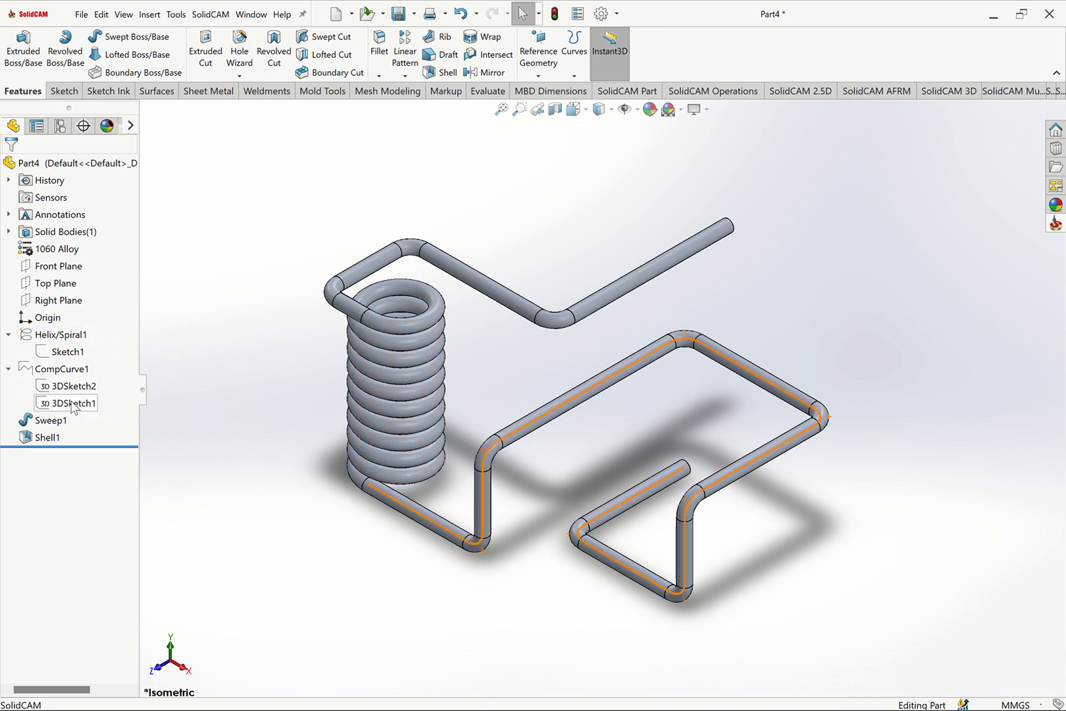
# Rename the helix's base circle sketch as "2D SKETCH 1".
pyautogui.click(72, 402)
pyautogui.click(62, 393)
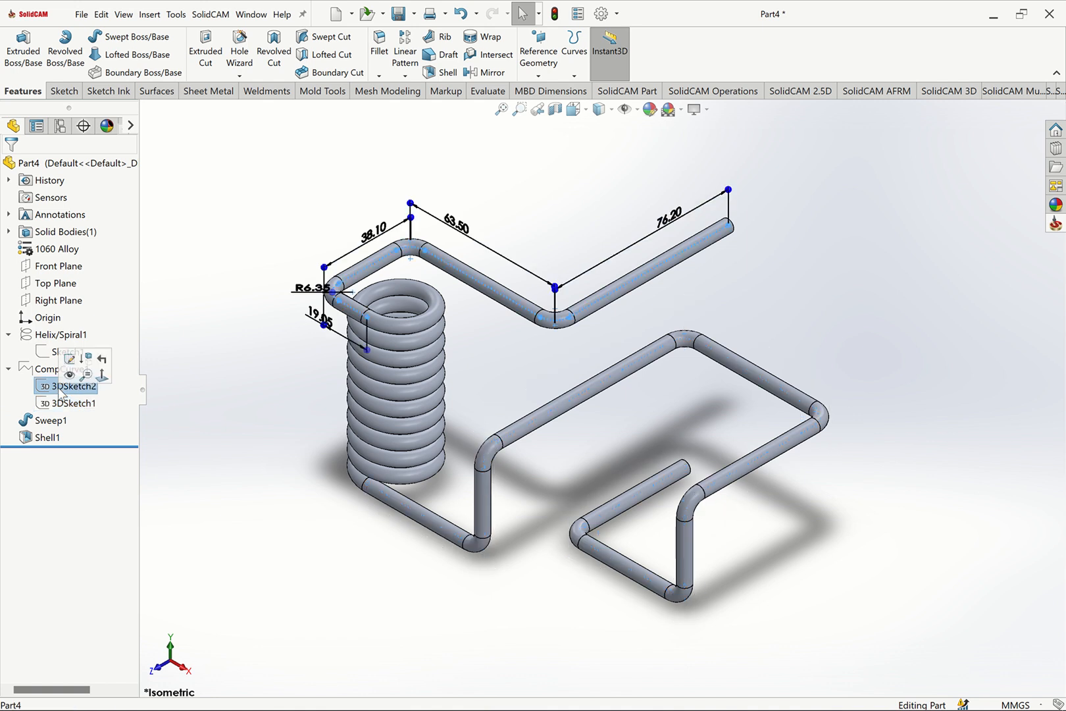
pyautogui.click(177, 343)
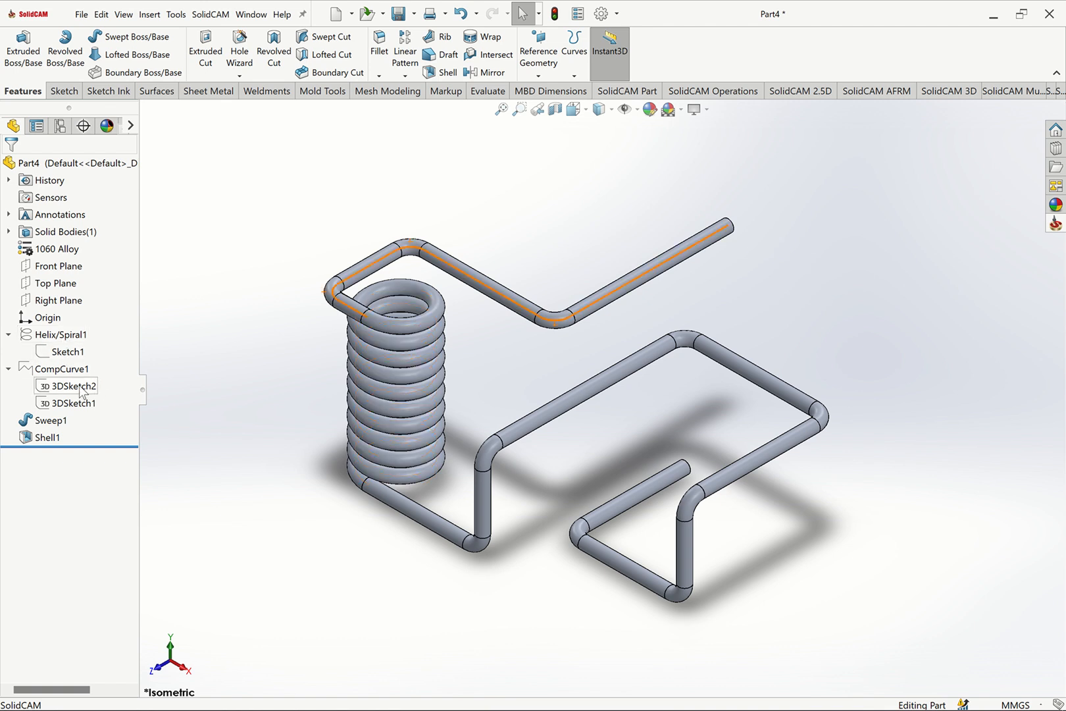
pyautogui.click(64, 352)
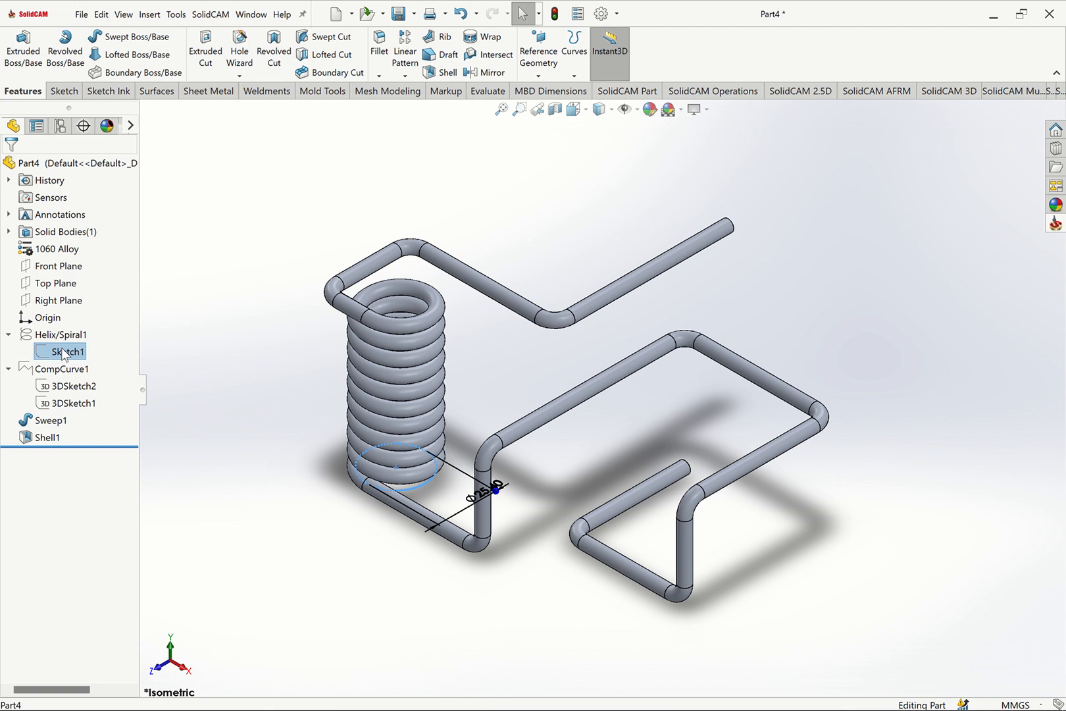
pyautogui.press('XF86MonBrightnessDown')
pyautogui.click(64, 352)
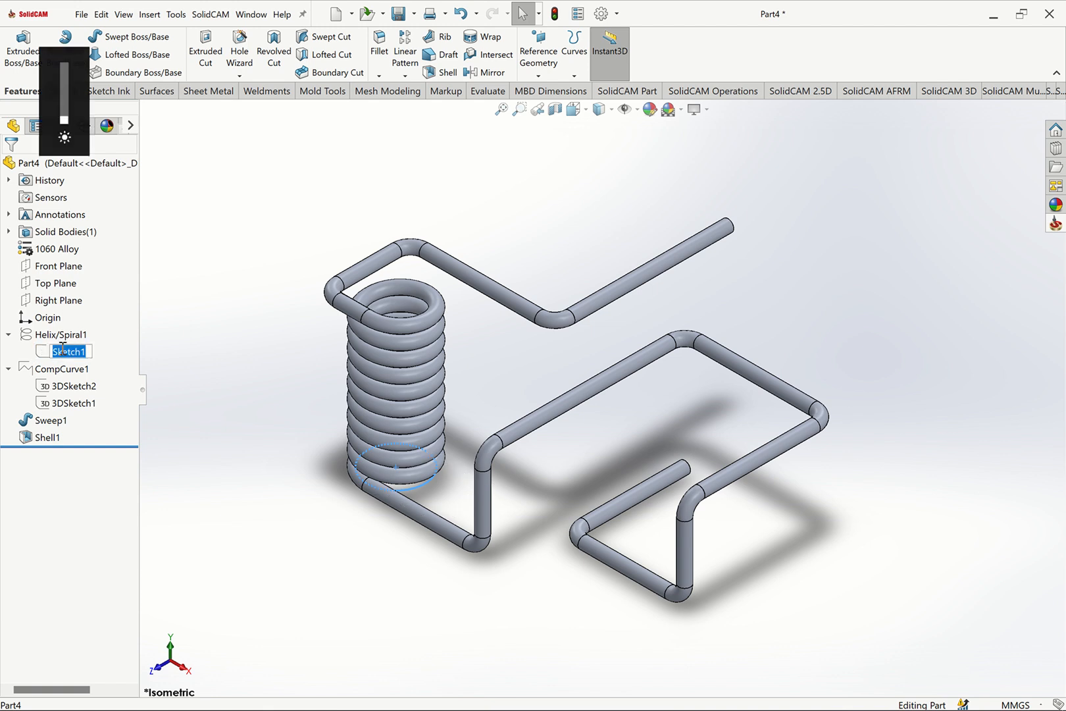
pyautogui.write('SKE')
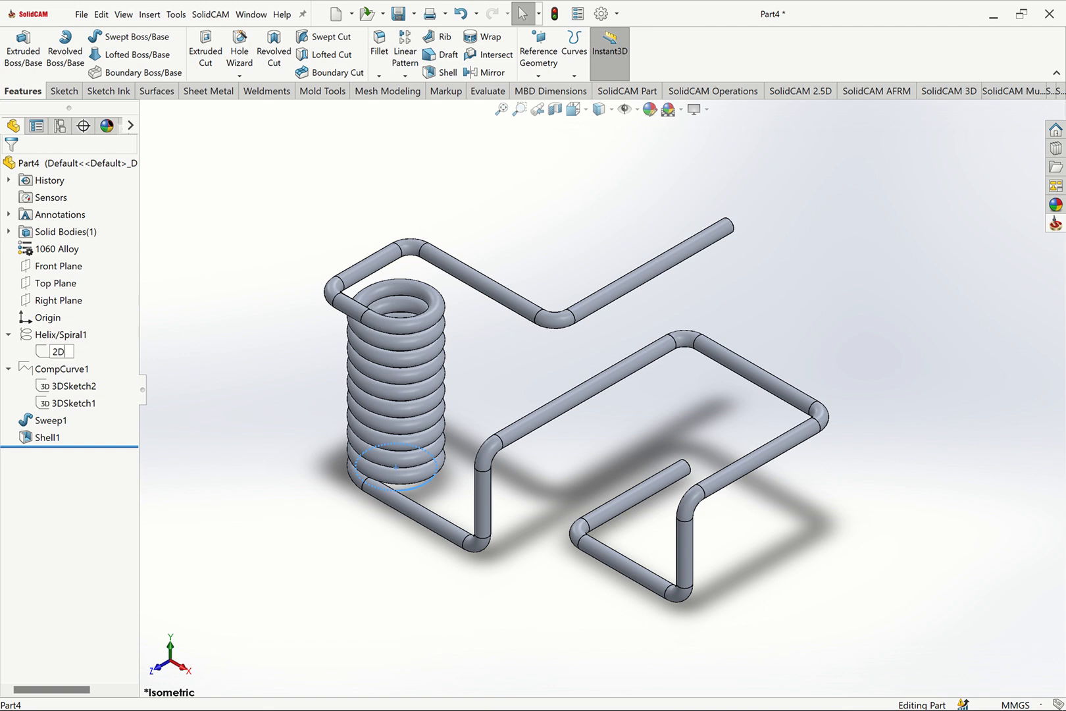
pyautogui.write(' SKETCH 1')
pyautogui.press('Return')
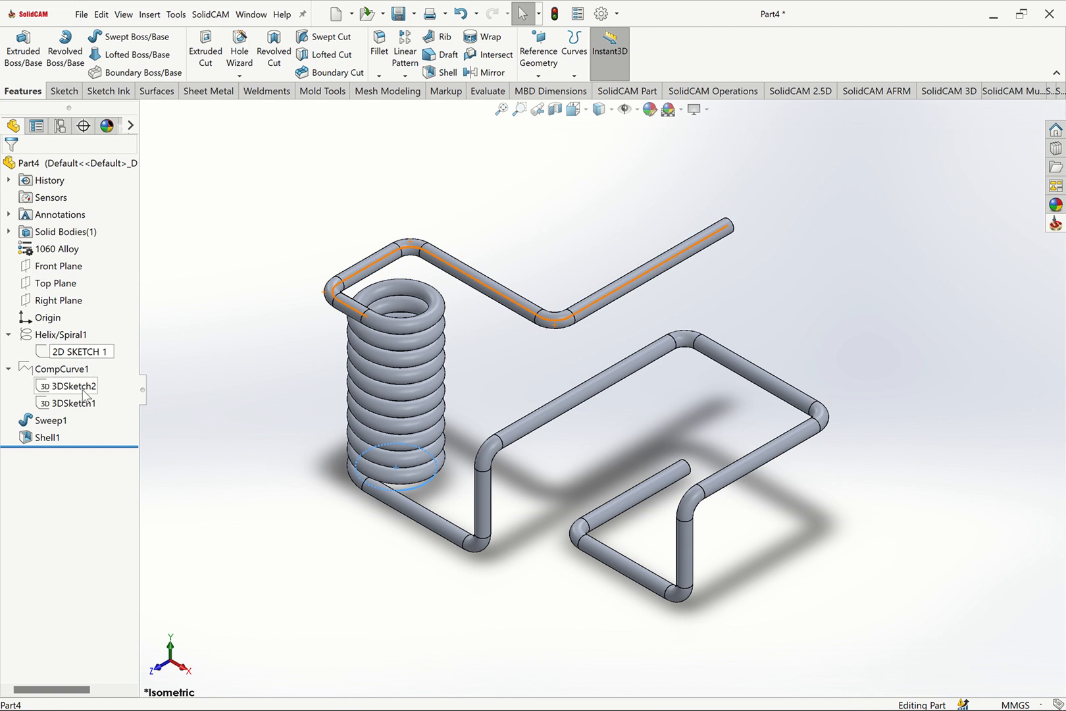
# Rename the 3D sketch of the tube's long lower run, 3DSketch1, as "3D SKETCH 2".
pyautogui.click(77, 403)
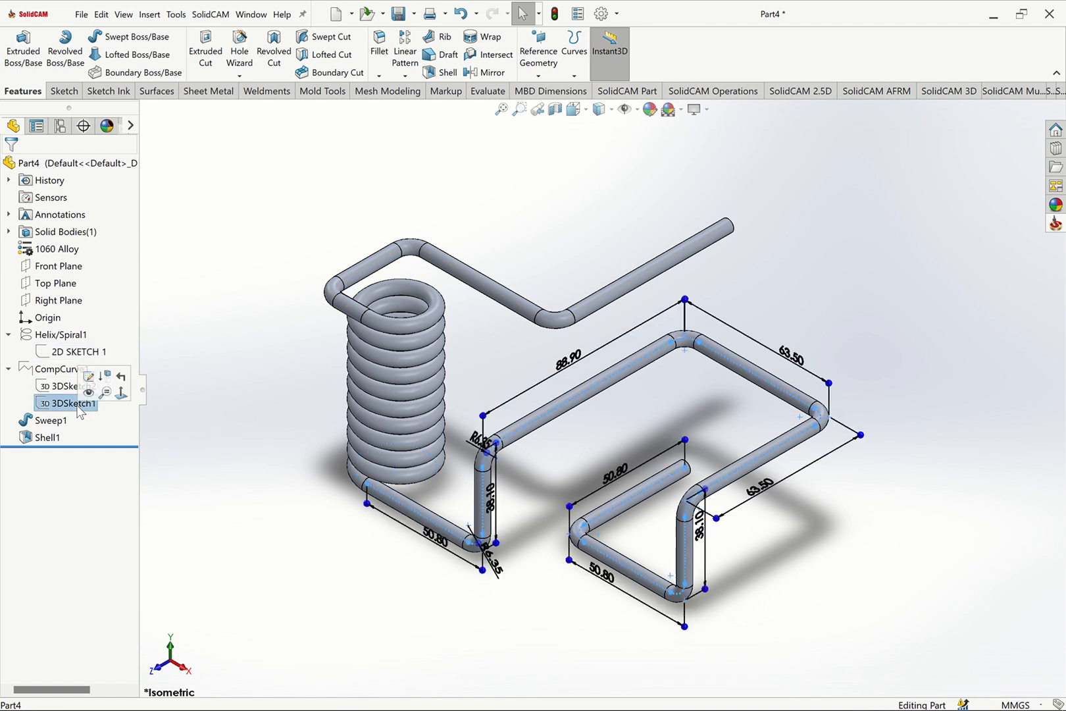
pyautogui.click(78, 404)
pyautogui.write('3D SKETCH')
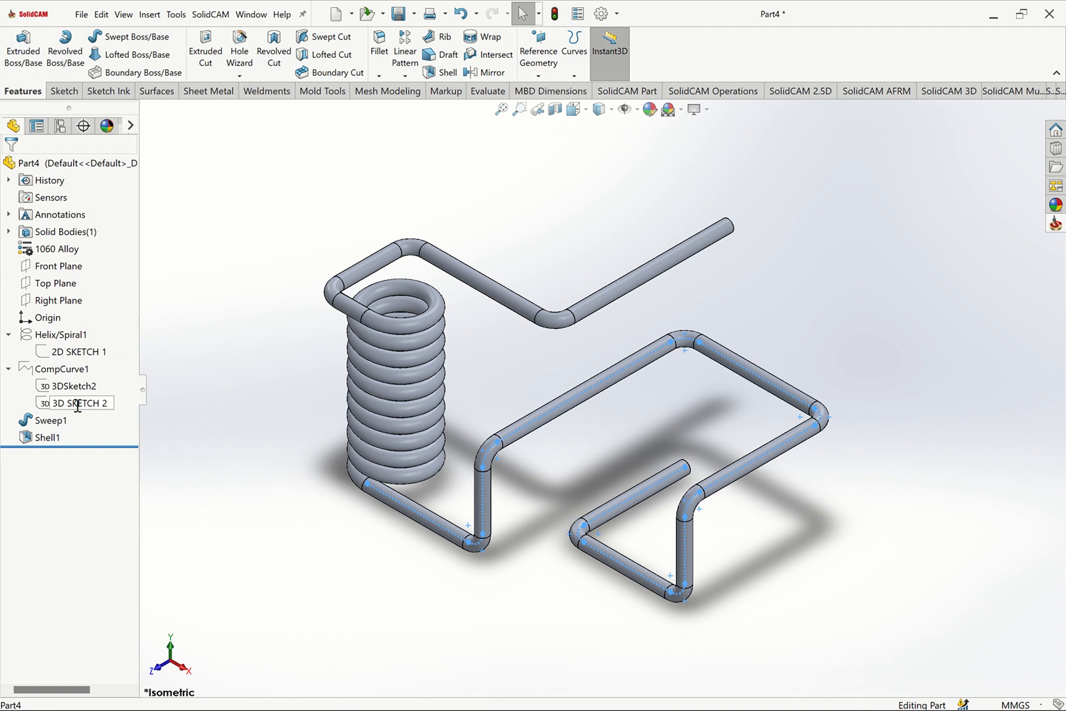
pyautogui.write(' 2')
pyautogui.press('Return')
# Rename the 3D sketch of the tube's upper run, 3DSketch2, as "3D SKETCH 3".
pyautogui.click(79, 385)
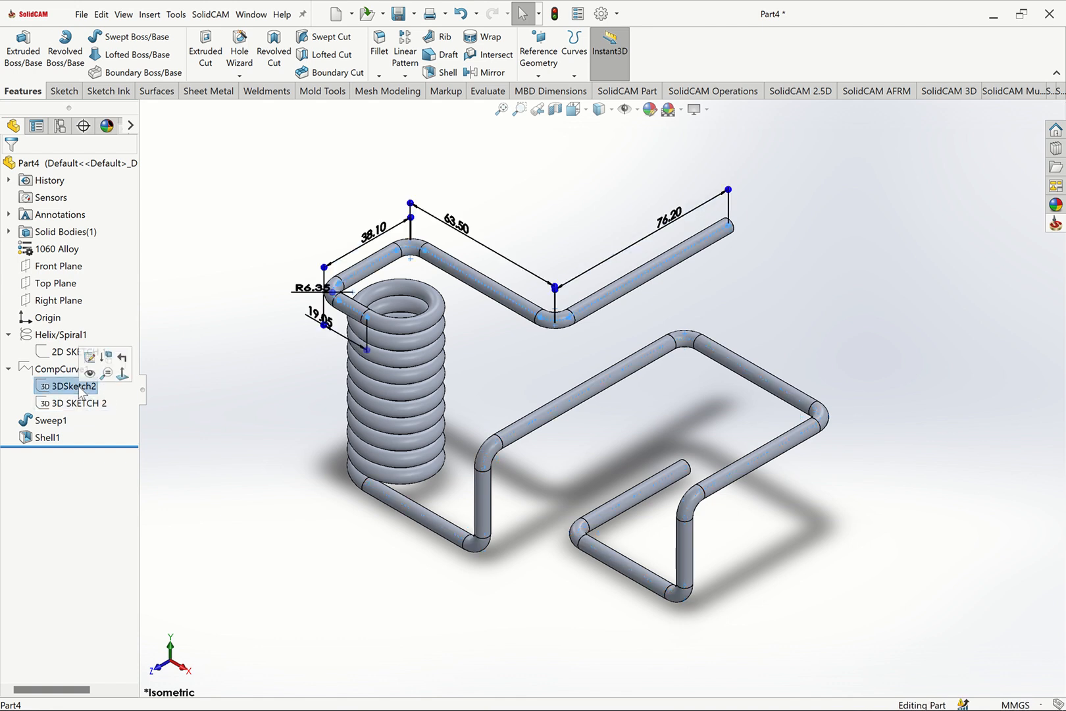
pyautogui.click(79, 385)
pyautogui.write('3D SKETCH 3')
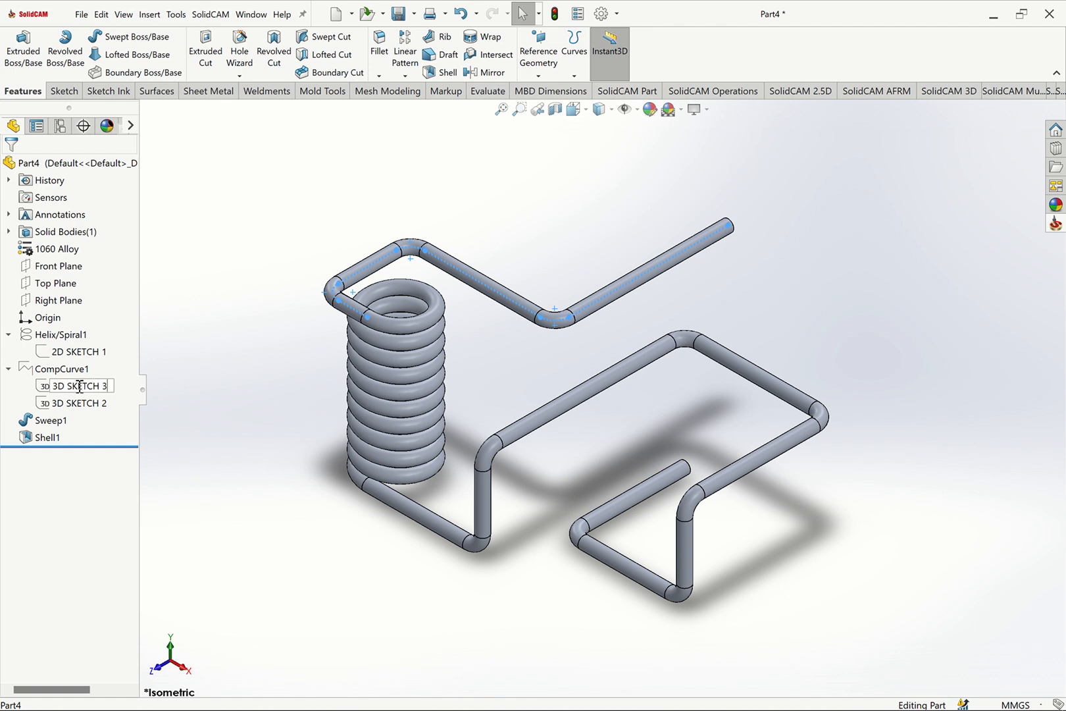
pyautogui.click(172, 380)
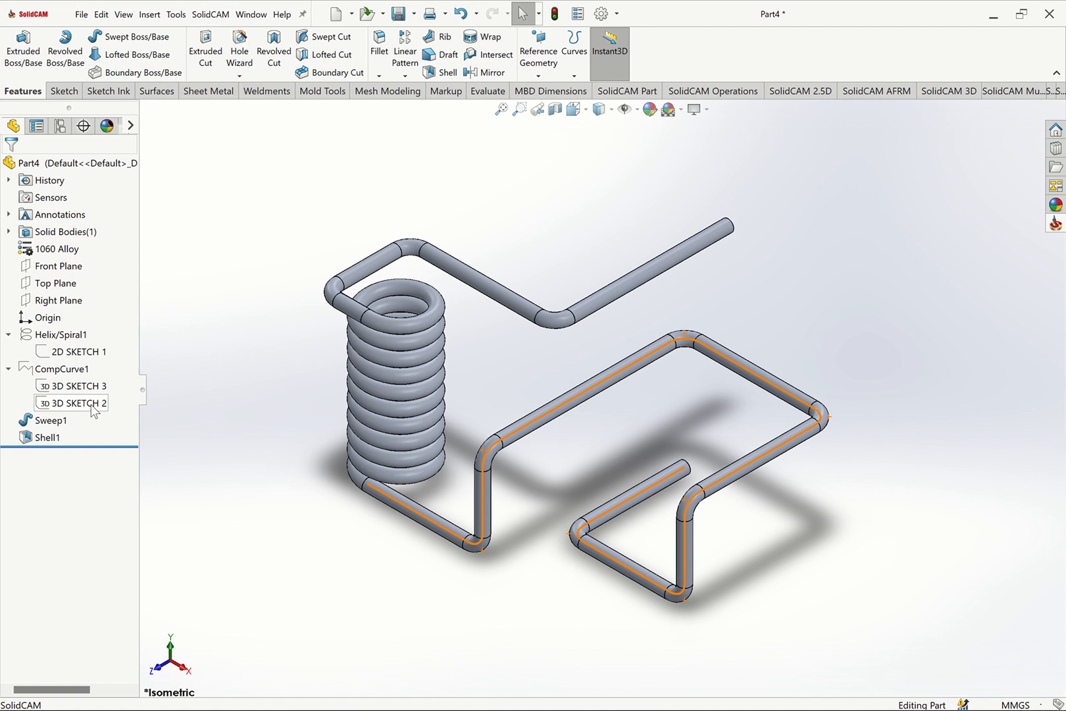
# Check the three renamed sketches against the model and rename the CompCurve1 feature as "COMPOSITE CURVE".
pyautogui.click(75, 351)
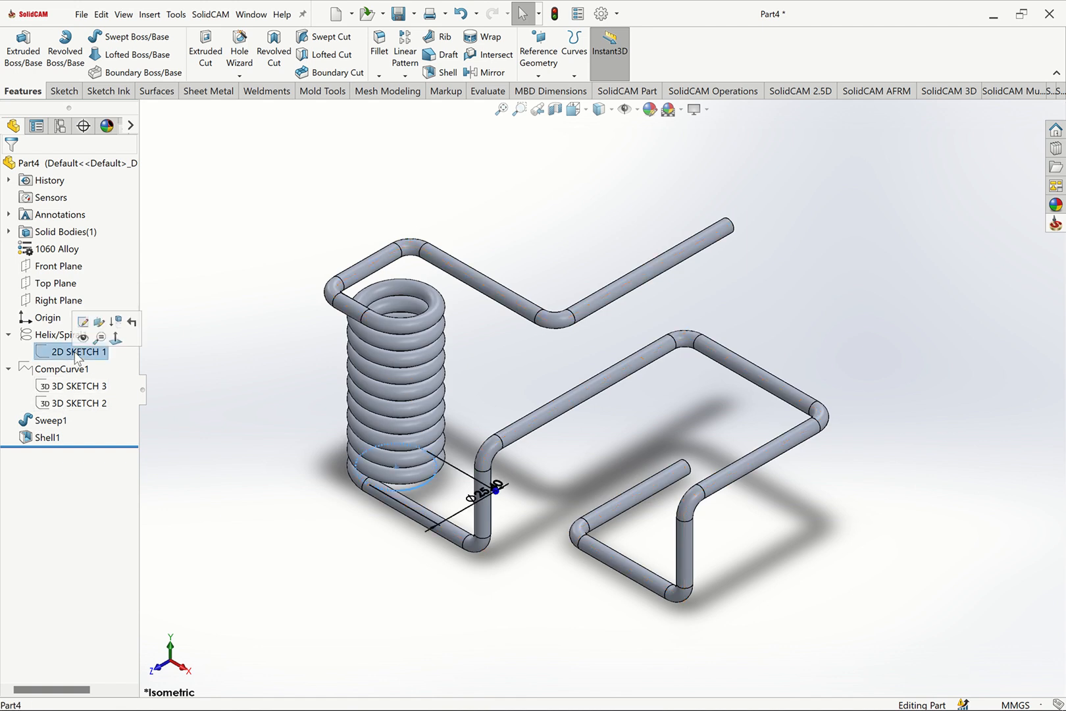
pyautogui.click(97, 403)
pyautogui.click(76, 385)
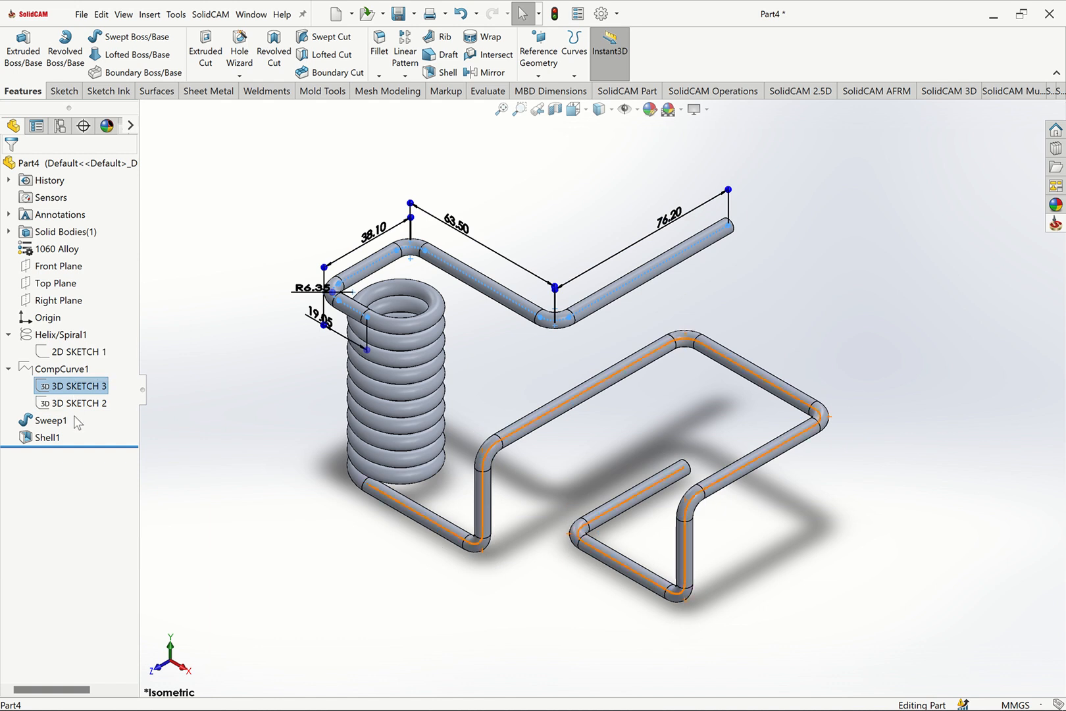
pyautogui.click(78, 369)
pyautogui.click(79, 370)
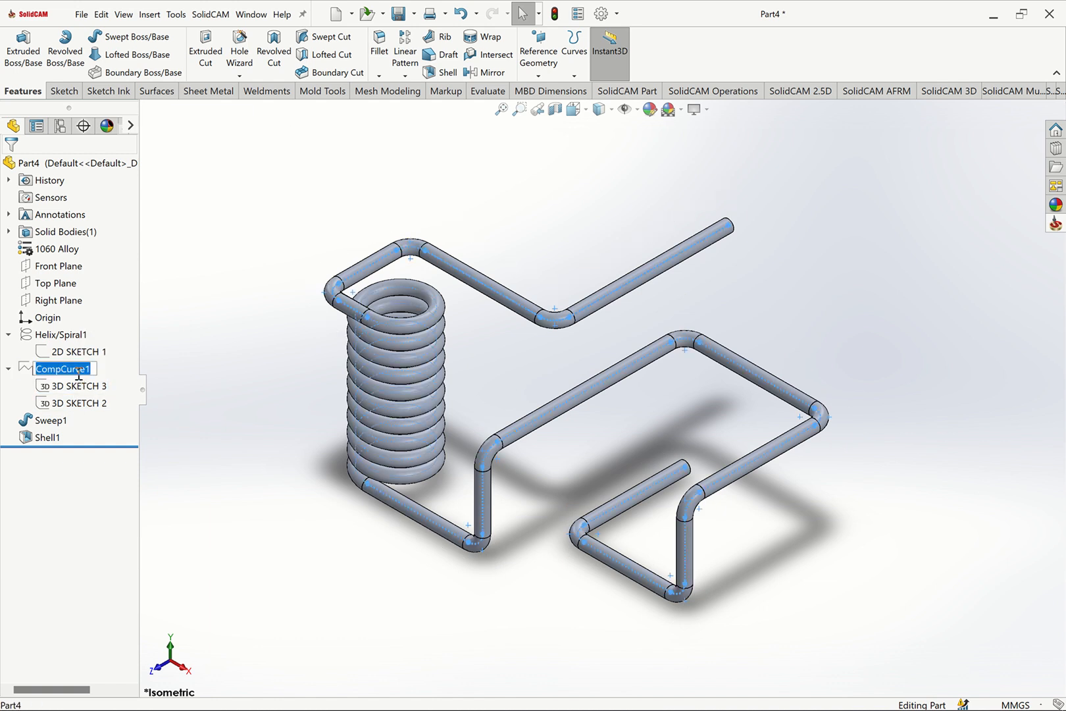
pyautogui.write('COMPOSITE CURVE')
pyautogui.click(182, 352)
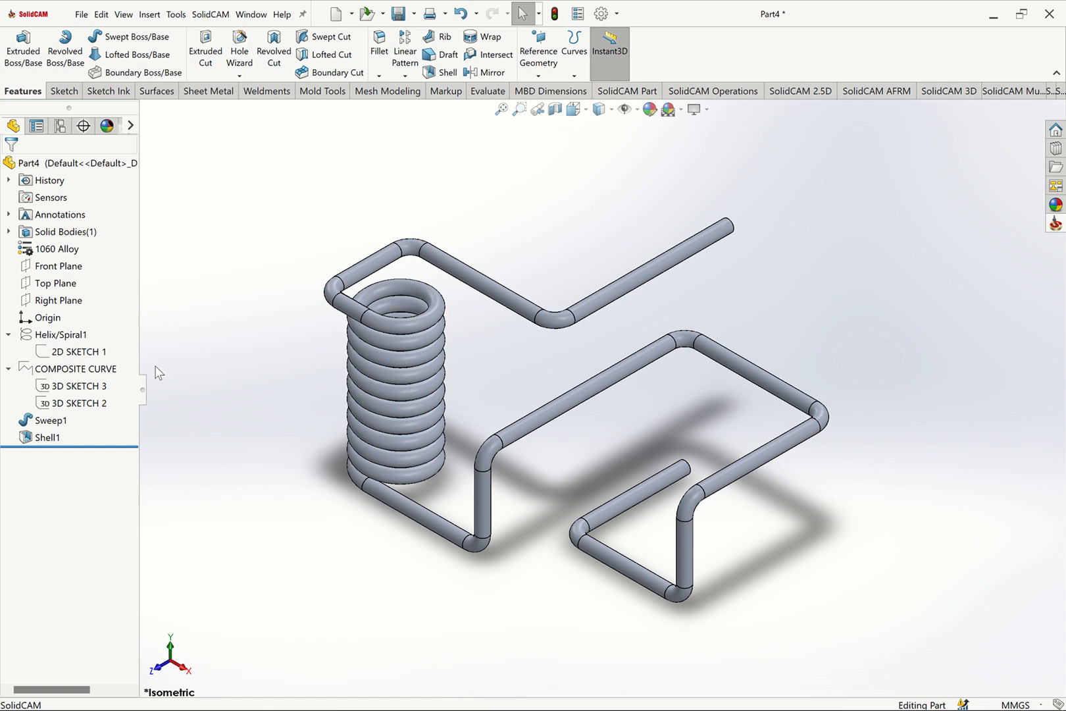
# Rename the Helix/Spiral1 feature as "SPIRAL HELIX".
pyautogui.click(70, 334)
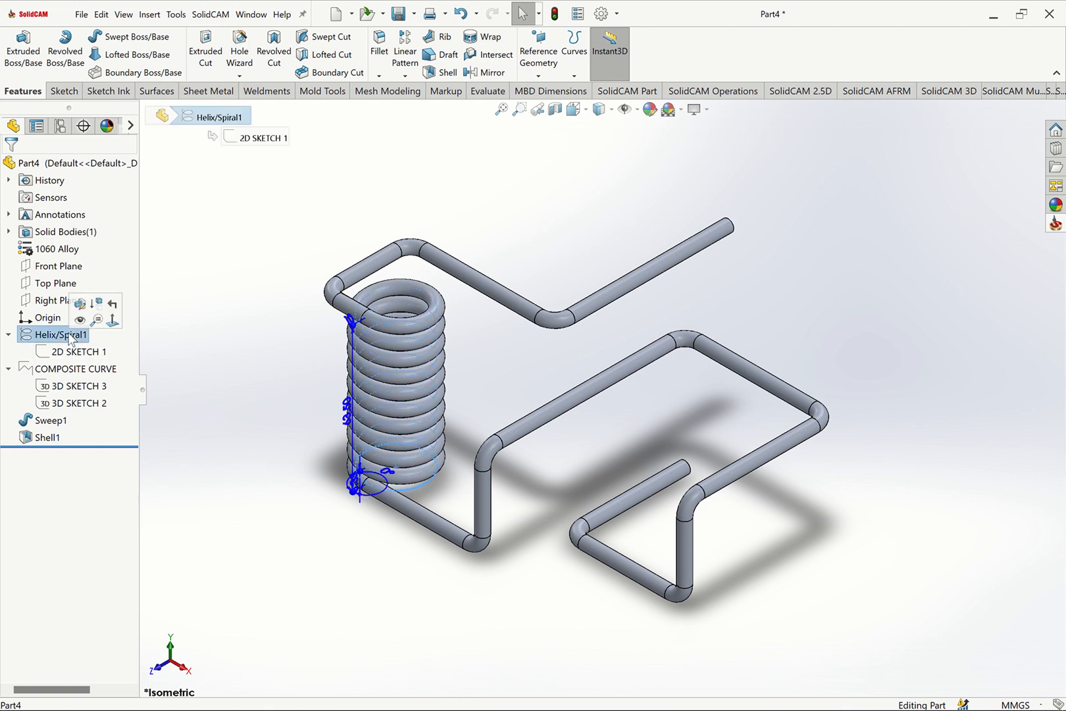
pyautogui.click(69, 333)
pyautogui.write('HEL')
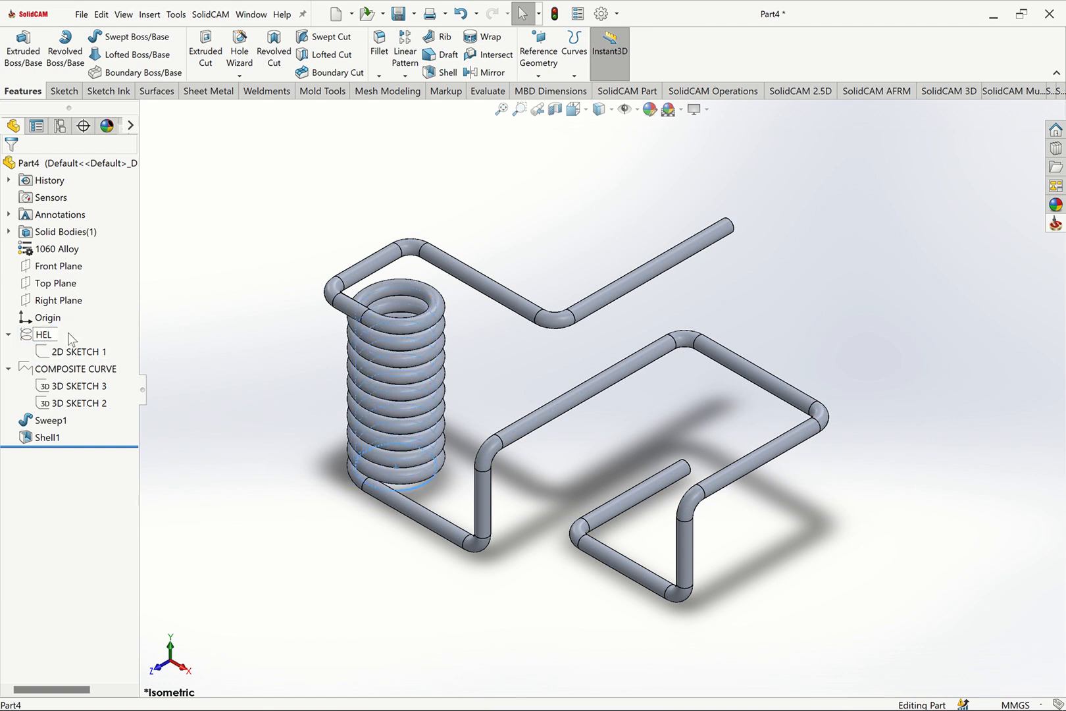
pyautogui.write('ICAL')
pyautogui.press('BackSpace')
pyautogui.press('BackSpace')
pyautogui.write('SPIRAL HELI')
pyautogui.press('Return')
# Rename the Sweep1 feature as "3D FEATURE 1 SWEEP".
pyautogui.click(59, 424)
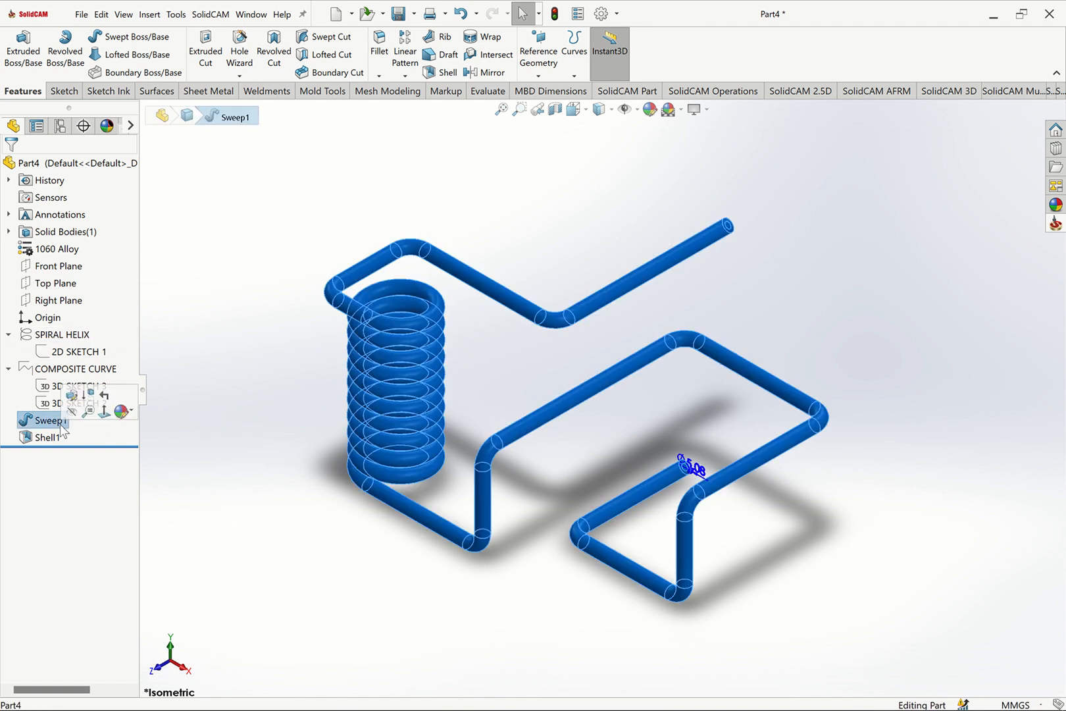
pyautogui.click(60, 423)
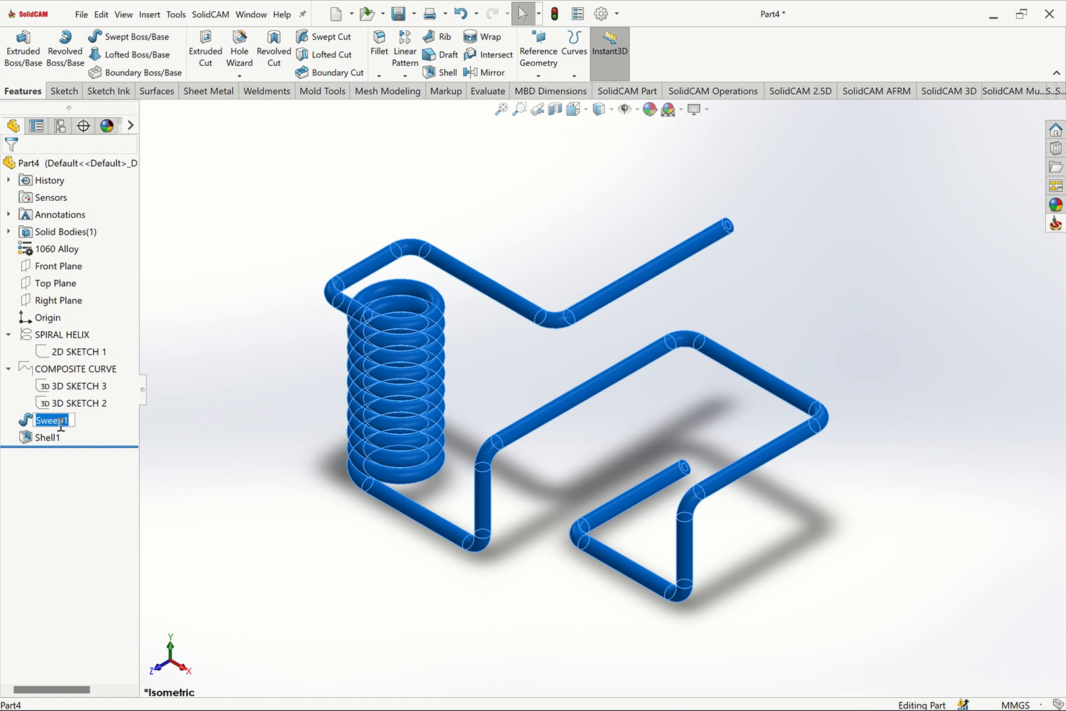
pyautogui.write('3D FEATURE 1 SWEEP')
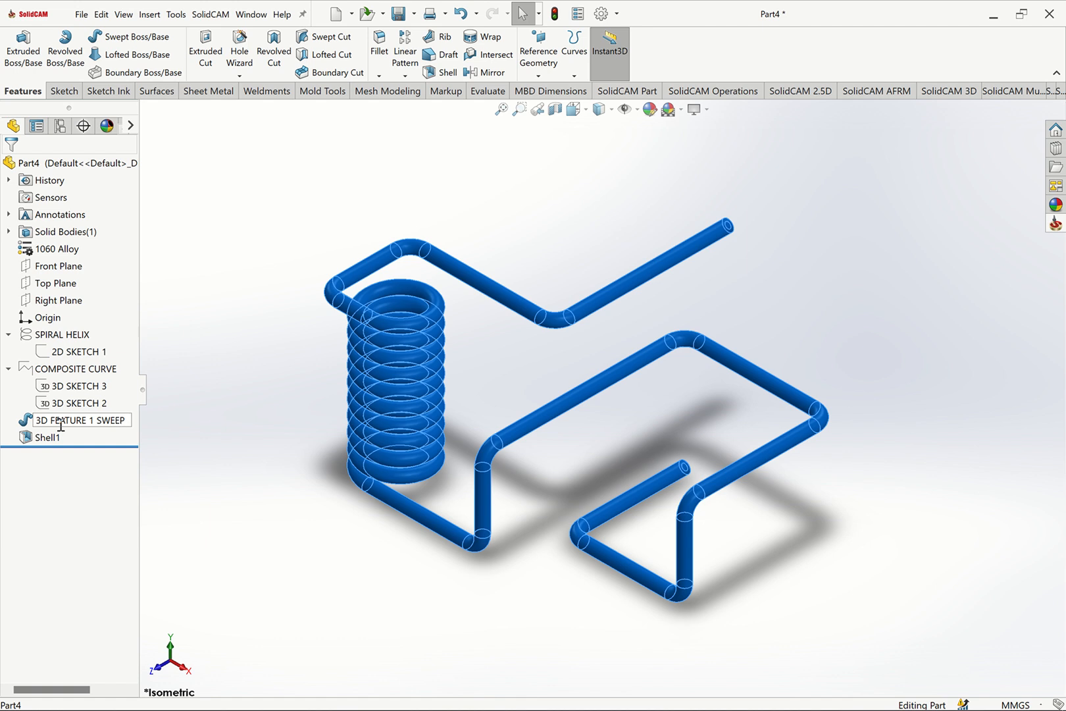
pyautogui.press('Return')
# Rename the Shell1 feature as "SHEEL-HOLLOW" and clear the selection.
pyautogui.click(47, 437)
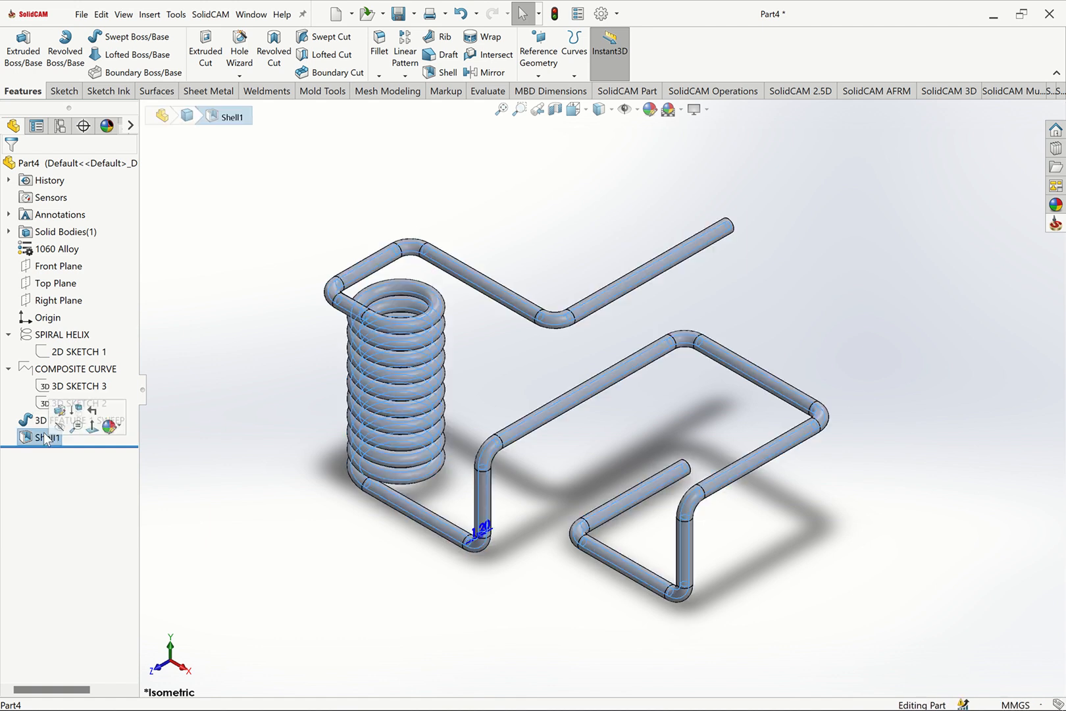
pyautogui.click(48, 437)
pyautogui.write('SHEEL')
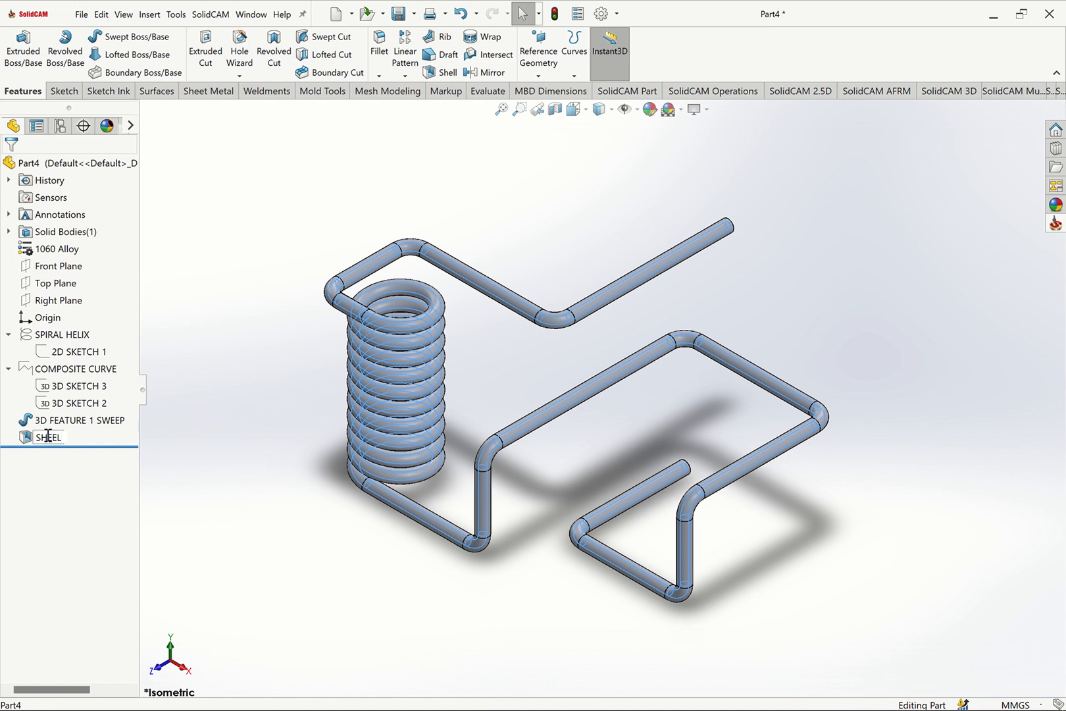
pyautogui.write('-HOLLOW')
pyautogui.press('Return')
pyautogui.click(203, 332)
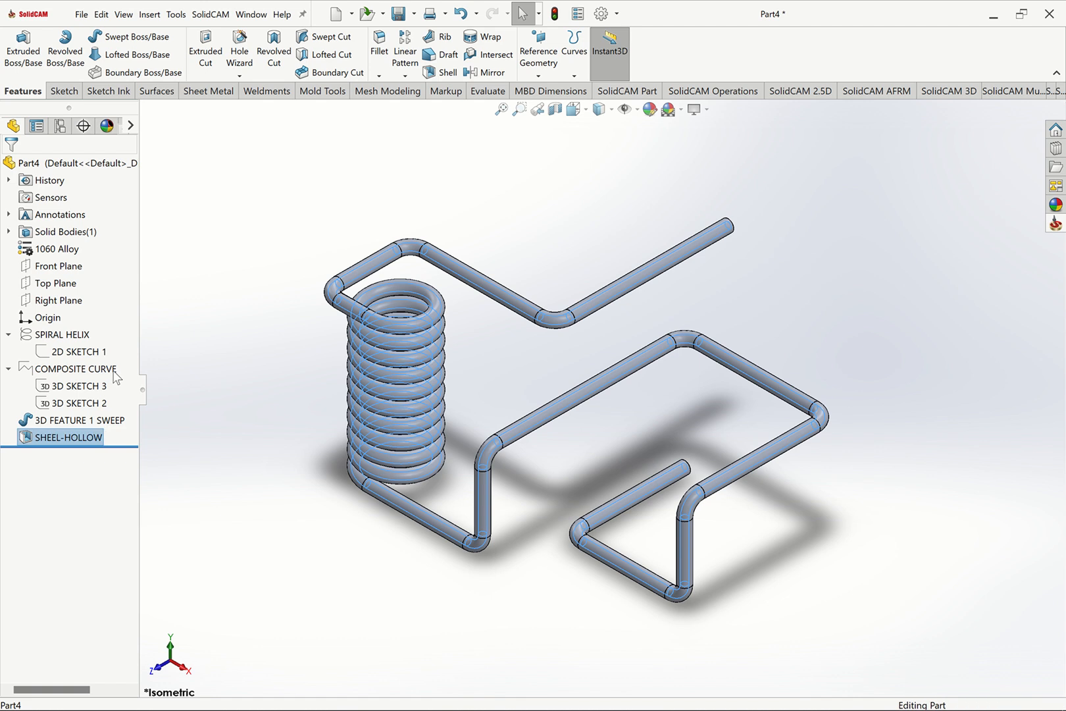
# Collapse the spiral helix and composite curve features in the feature tree and check the material entry.
pyautogui.click(8, 334)
pyautogui.click(8, 352)
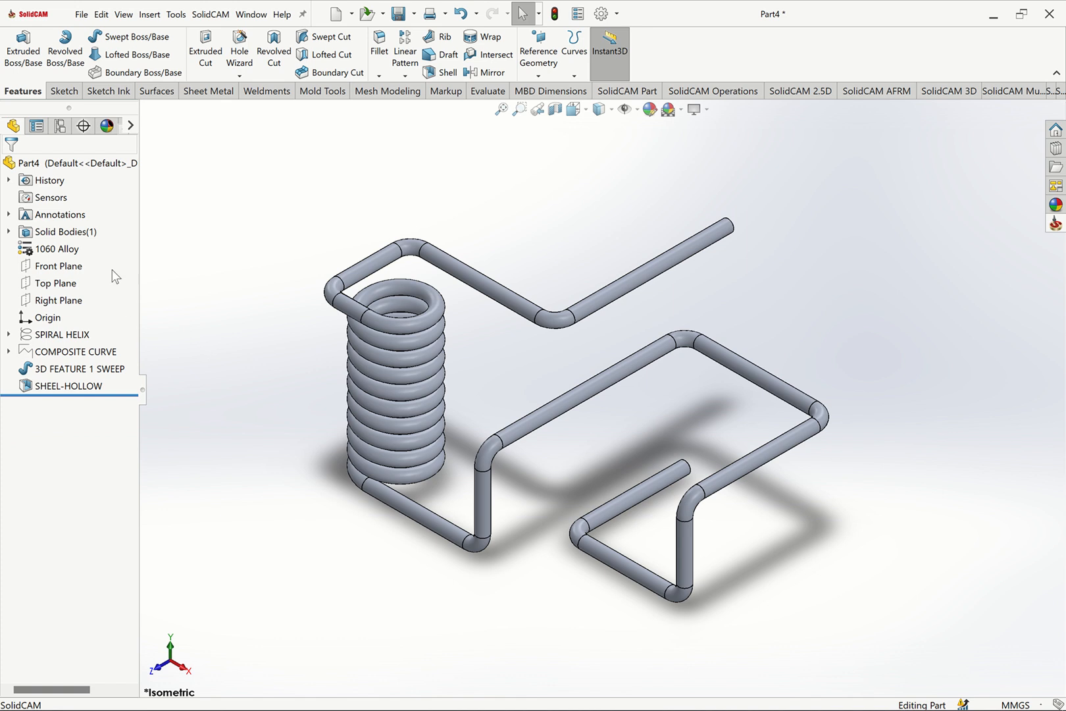
pyautogui.click(64, 251)
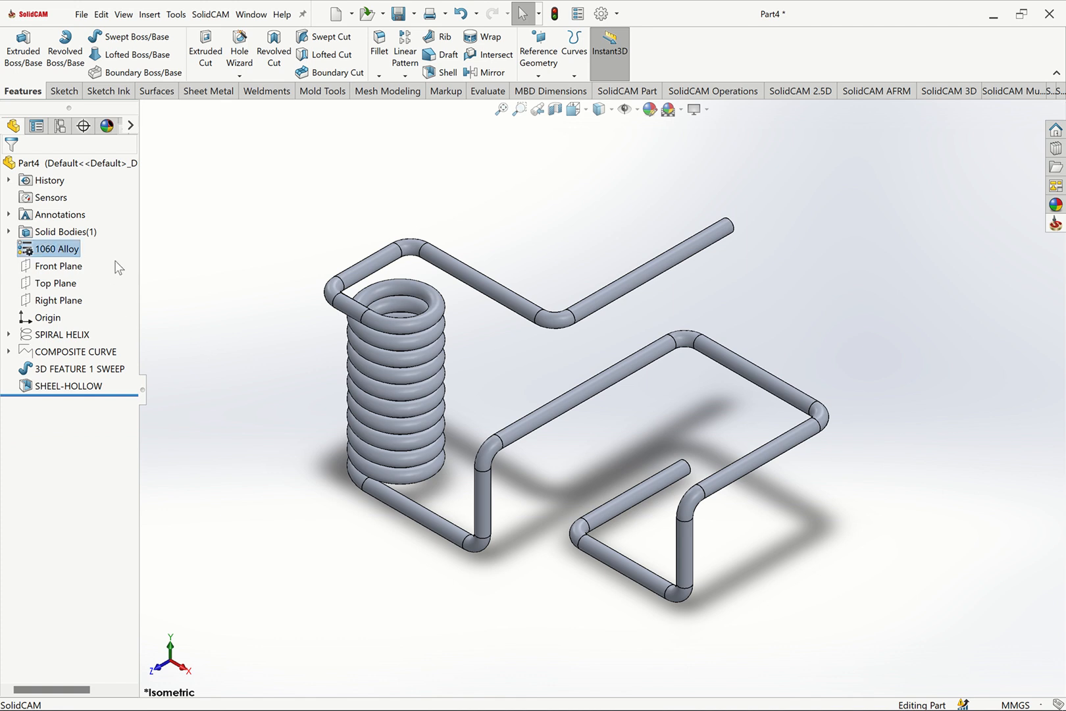
pyautogui.click(175, 269)
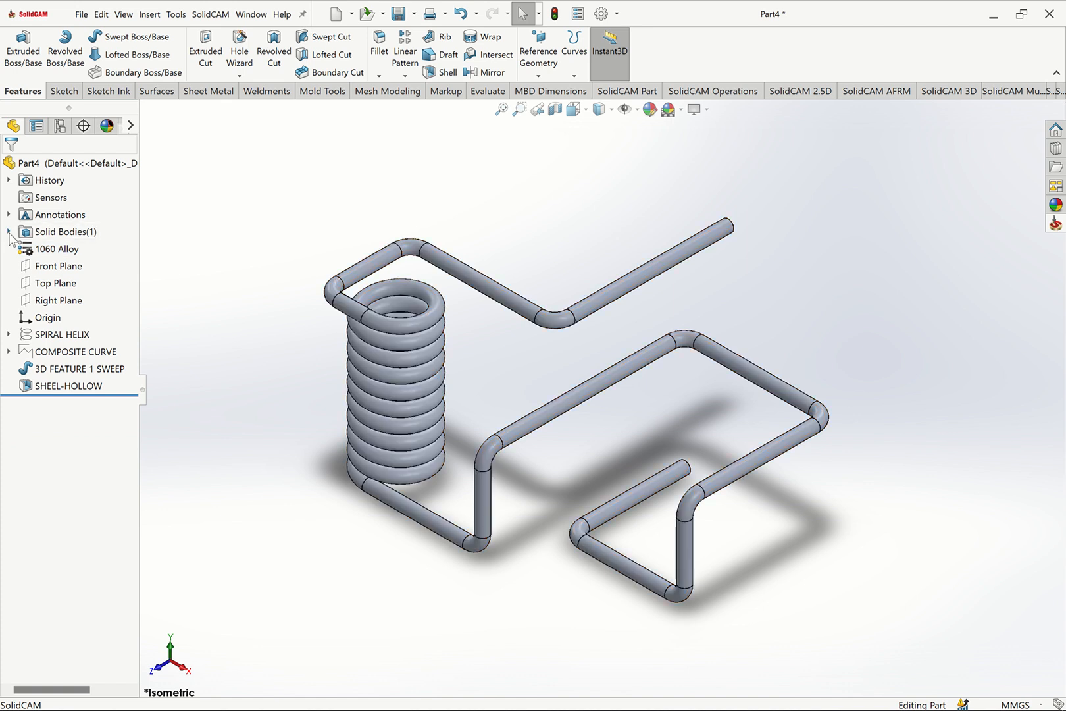
# Expand the solid bodies folder and rename the tube's solid body as "3D SPIRAL SPRING EXTENSION".
pyautogui.click(9, 232)
pyautogui.click(79, 250)
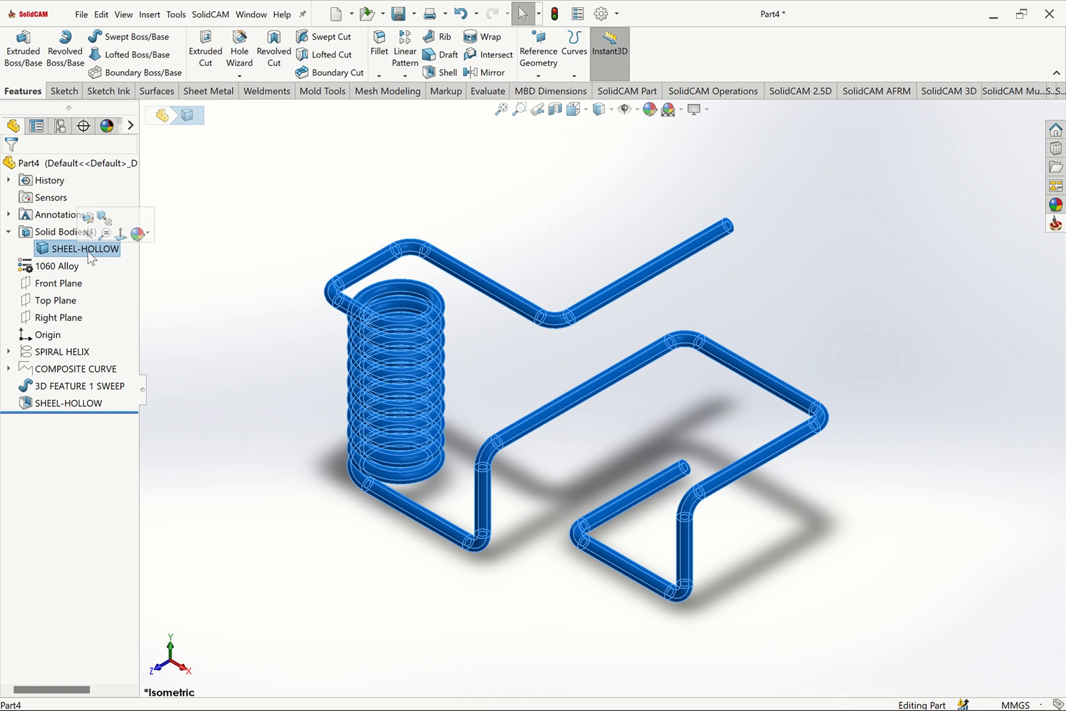
pyautogui.click(100, 250)
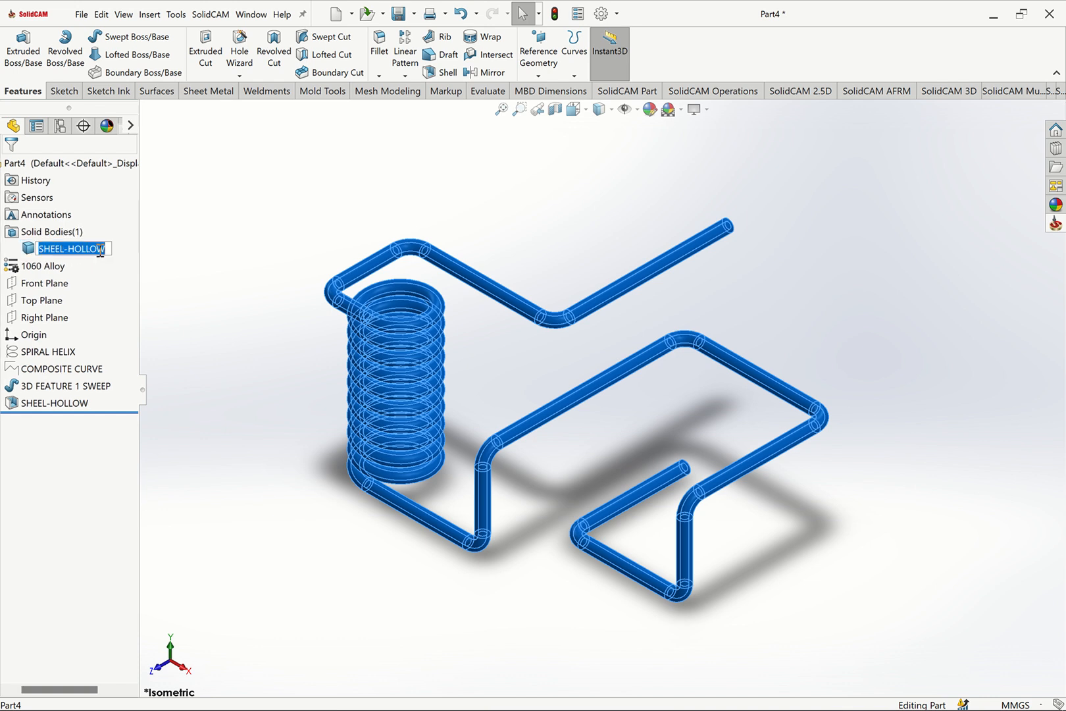
pyautogui.write('3D')
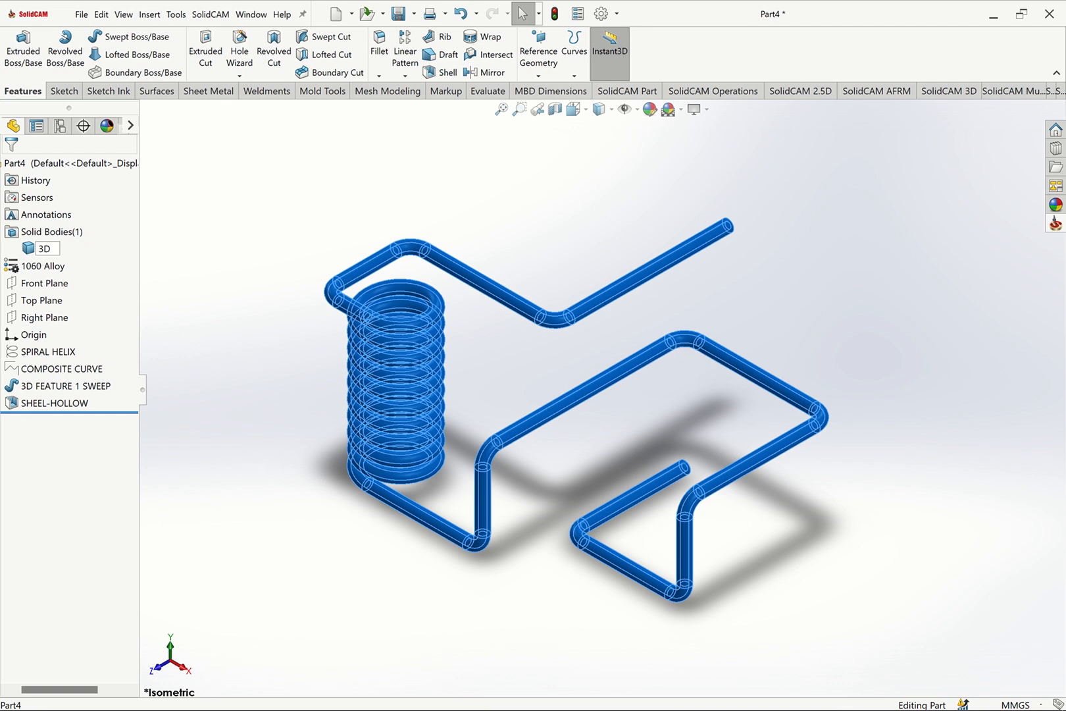
pyautogui.press('BackSpace')
pyautogui.press('BackSpace')
pyautogui.press('BackSpace')
pyautogui.press('BackSpace')
pyautogui.write('SPIRA')
pyautogui.write('L')
pyautogui.write(' SPI')
pyautogui.write('RING EXT')
pyautogui.write('E')
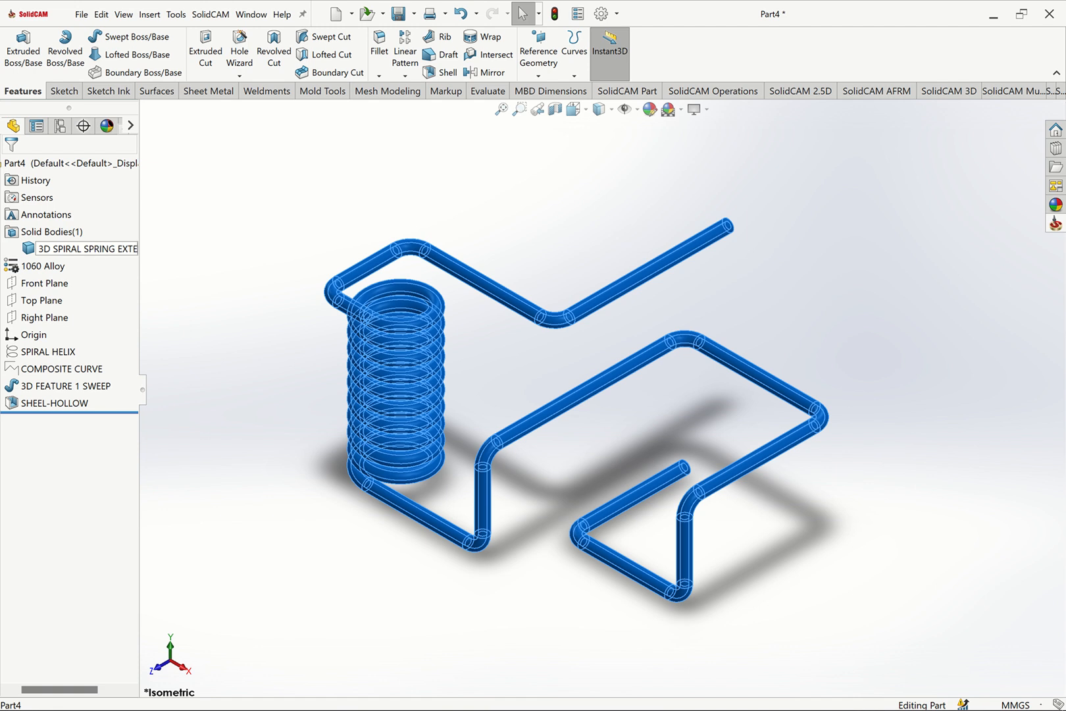
pyautogui.write('NSION')
pyautogui.press('Return')
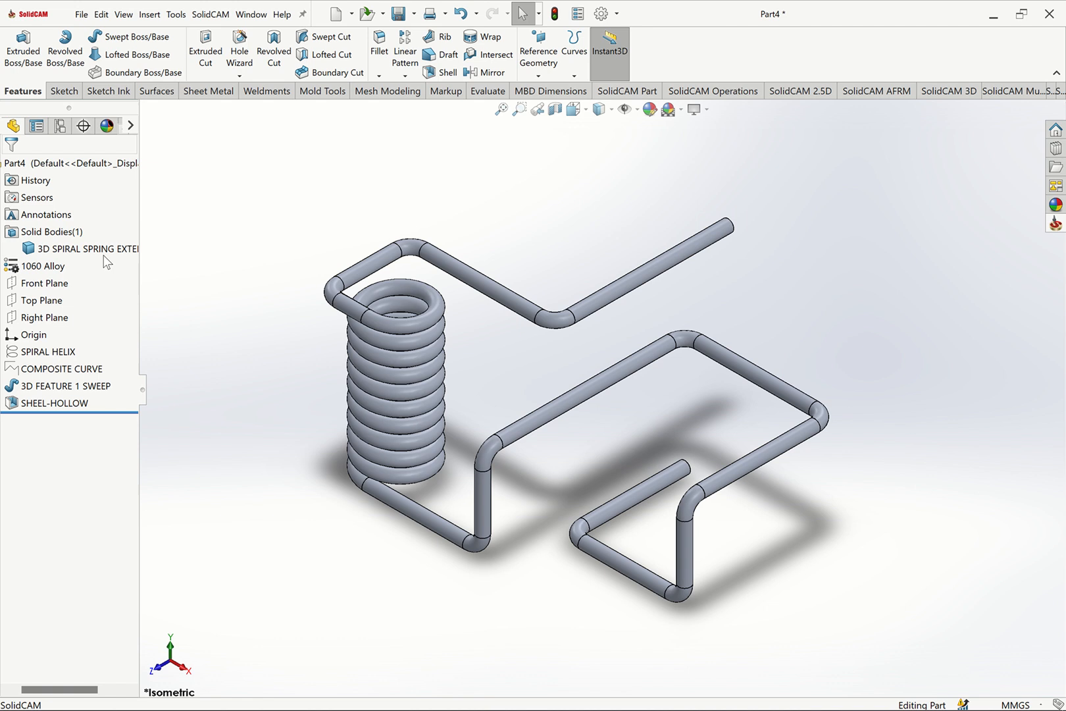
pyautogui.click(104, 255)
pyautogui.click(302, 334)
# Examine the finished tube in the front, back, left, right and top views, ending in the isometric view.
pyautogui.hotkey('ctrl', '1')
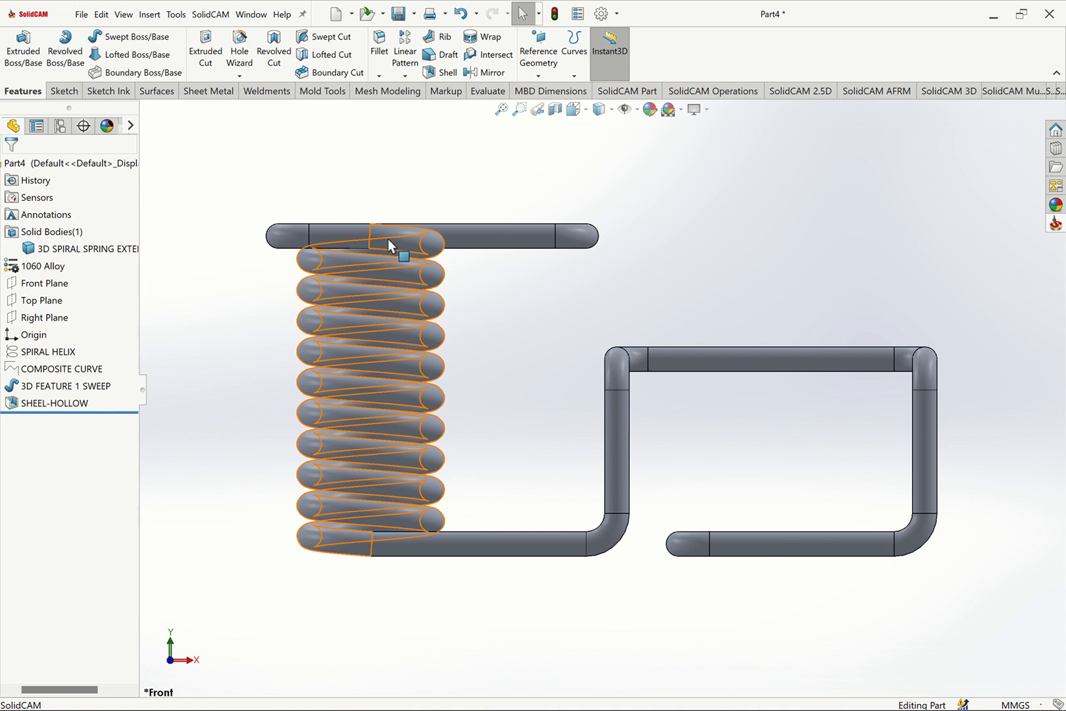
pyautogui.hotkey('ctrl', '2')
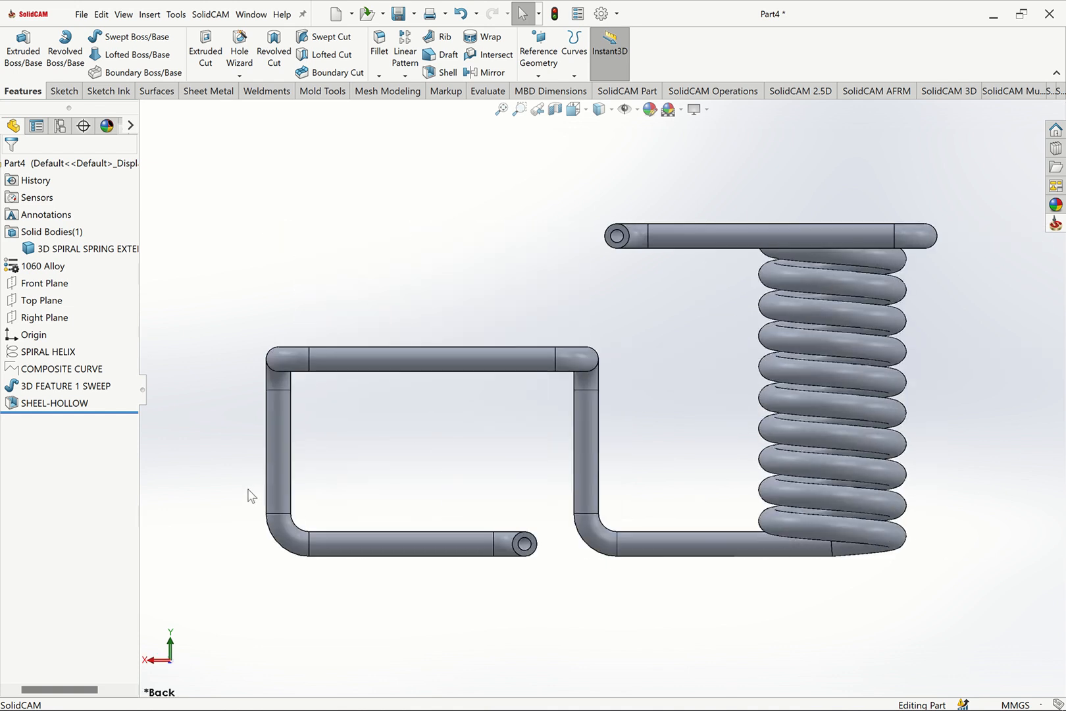
pyautogui.hotkey('ctrl', '3')
pyautogui.hotkey('ctrl', '4')
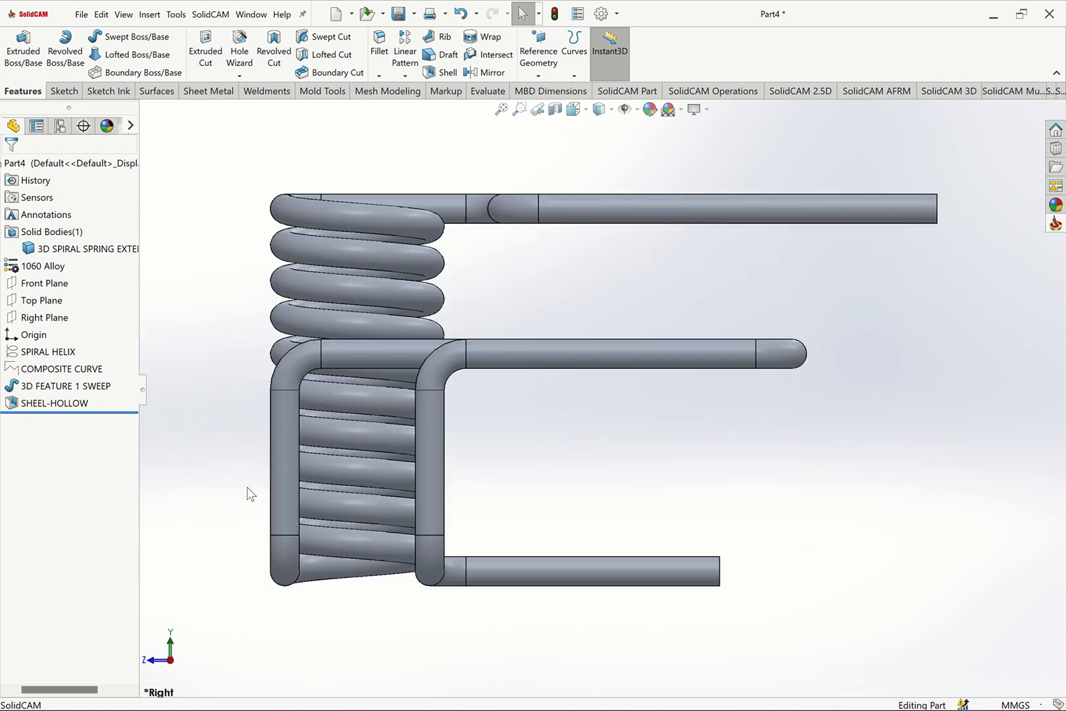
pyautogui.hotkey('ctrl', '5')
pyautogui.hotkey('ctrl', '7')
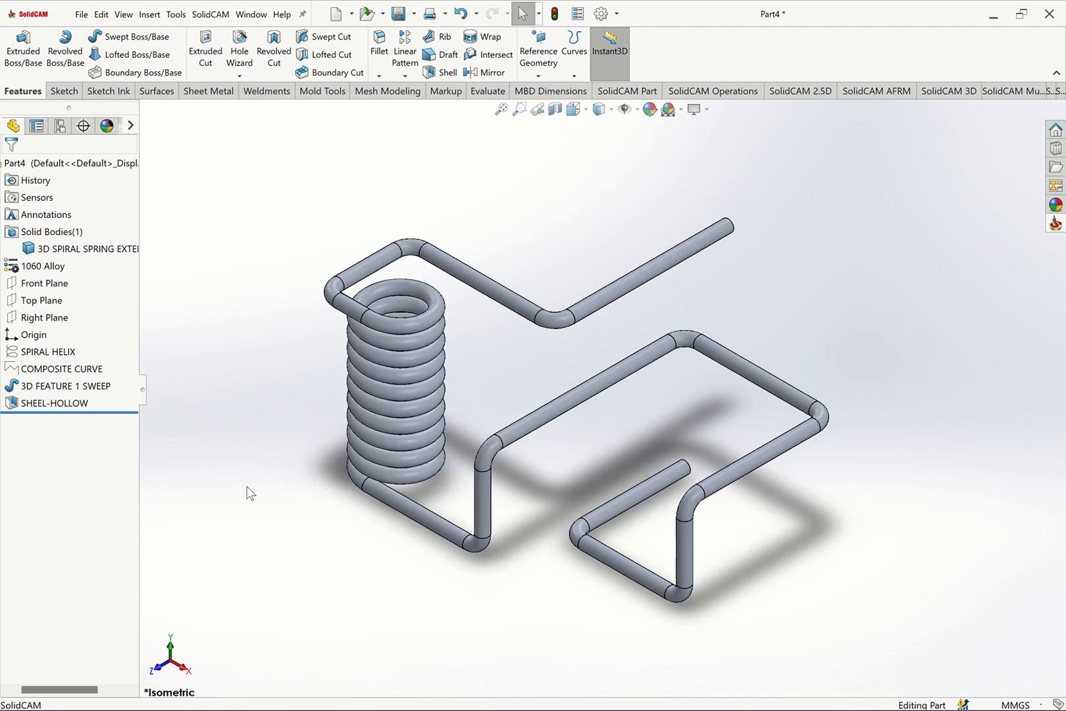
# Examine the tube in the top and isometric views, in Shaded and Hidden Lines Removed display styles, and highlight its solid body.
pyautogui.hotkey('ctrl', '5')
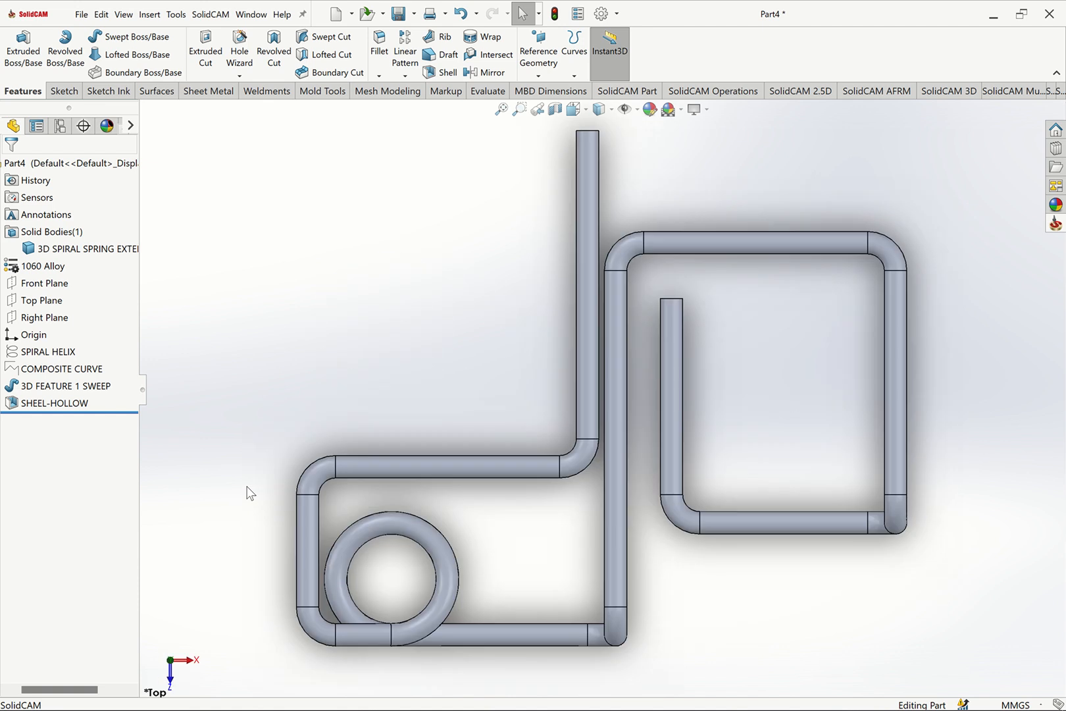
pyautogui.hotkey('ctrl', '7')
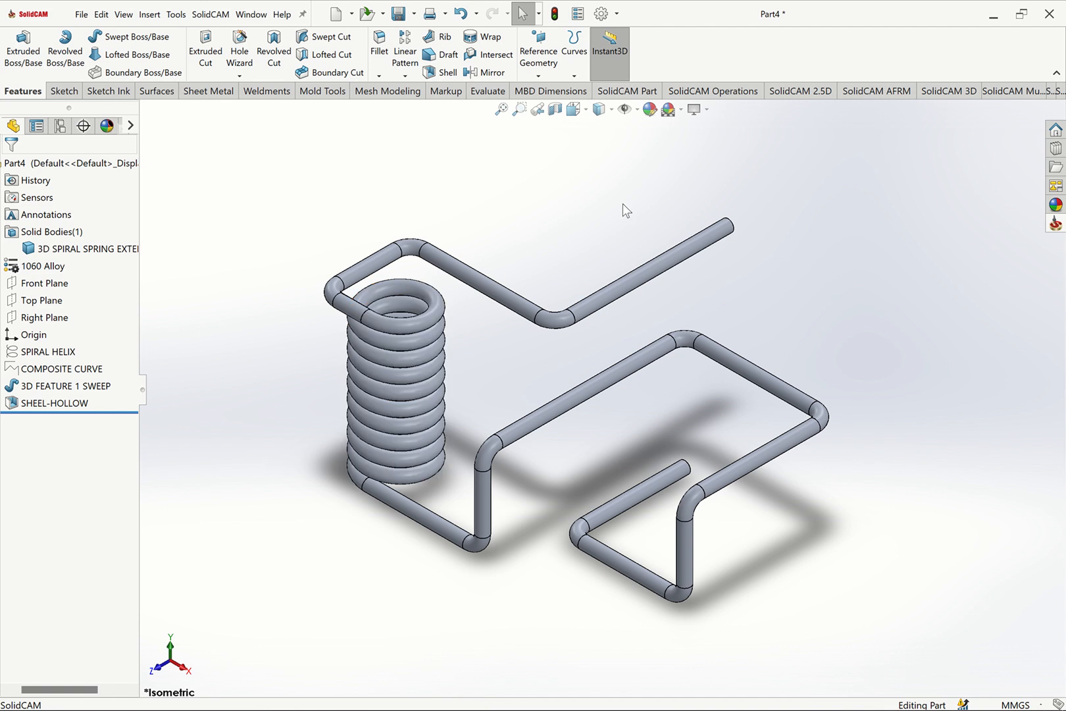
pyautogui.click(611, 110)
pyautogui.click(604, 149)
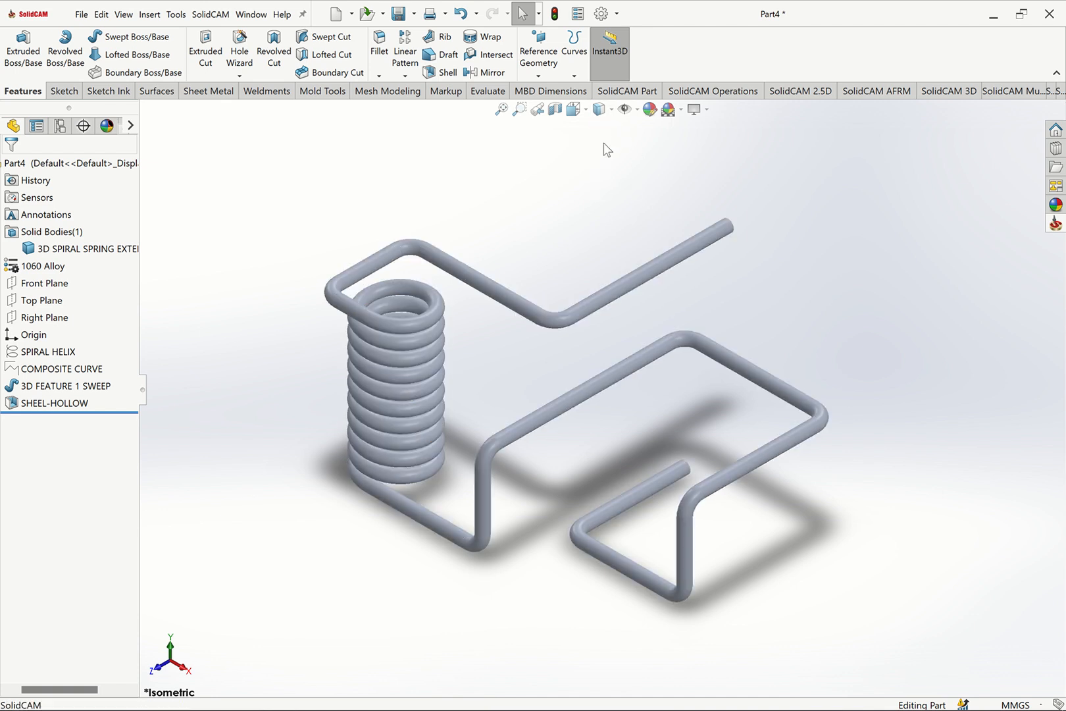
pyautogui.click(611, 109)
pyautogui.click(602, 169)
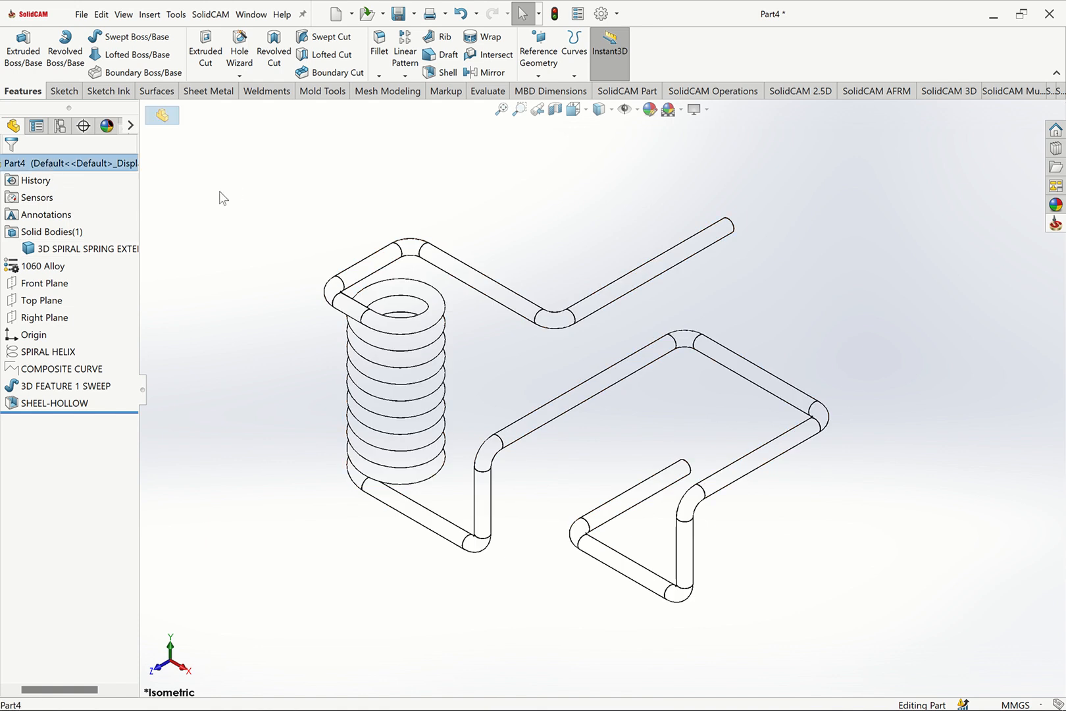
pyautogui.click(101, 245)
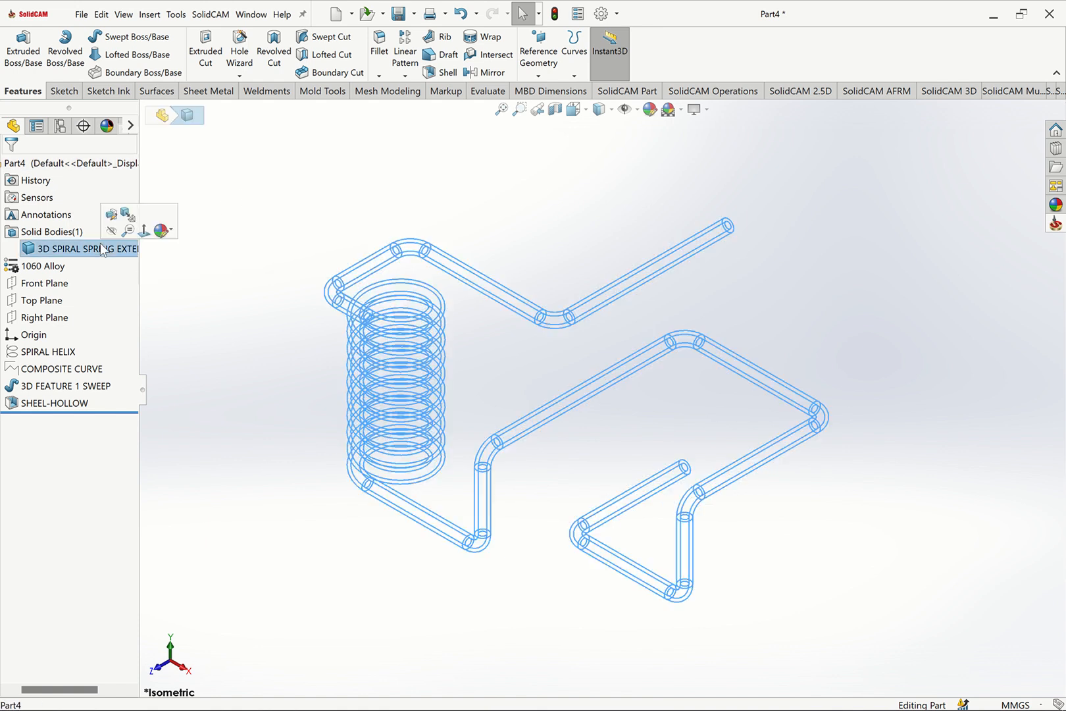
pyautogui.click(223, 258)
# Save the part in the DESIGNS folder as "3D SPIRAL EXTENSION".
pyautogui.hotkey('ctrl', 's')
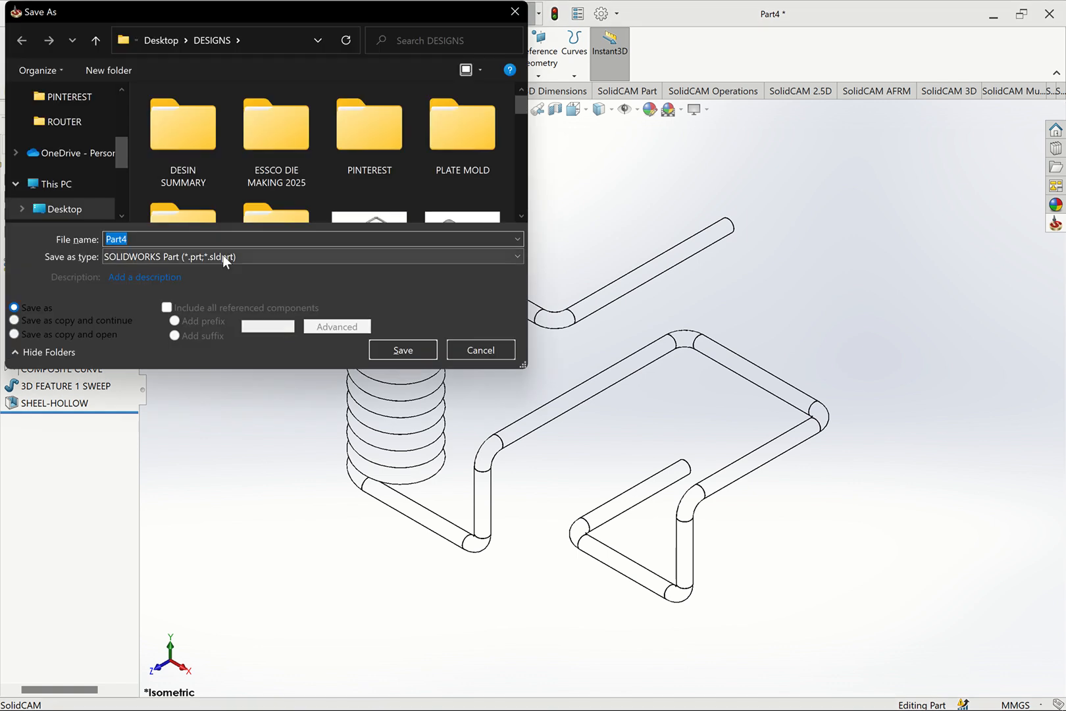
pyautogui.write('3D SPIRAL EXTENSION')
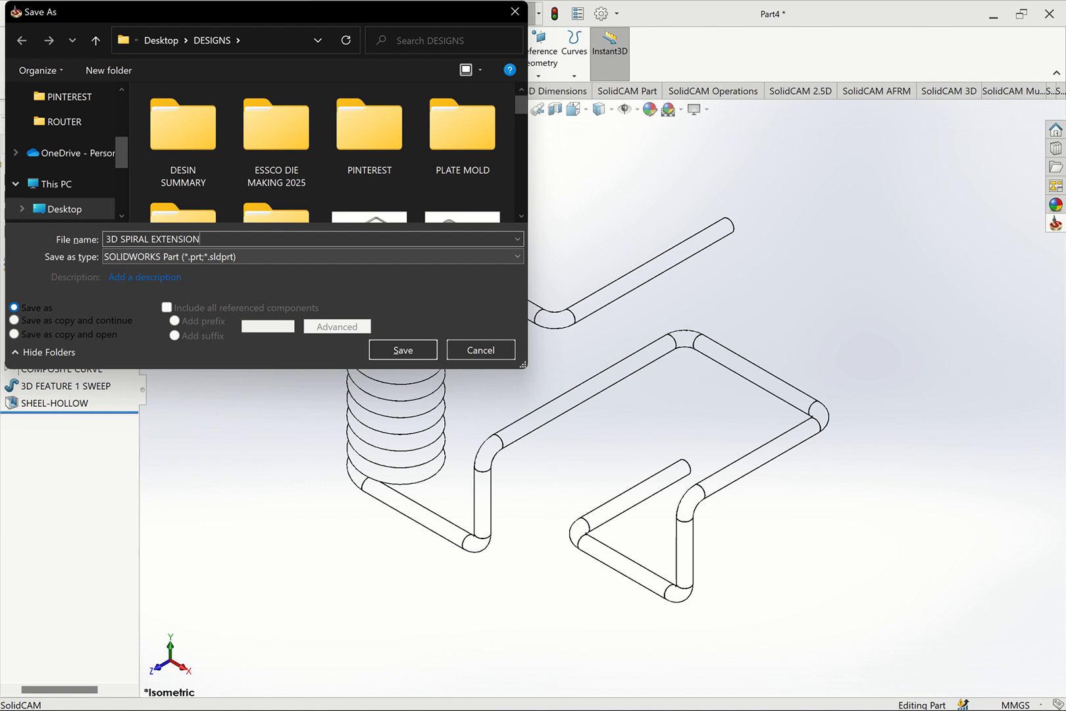
pyautogui.press('Return')
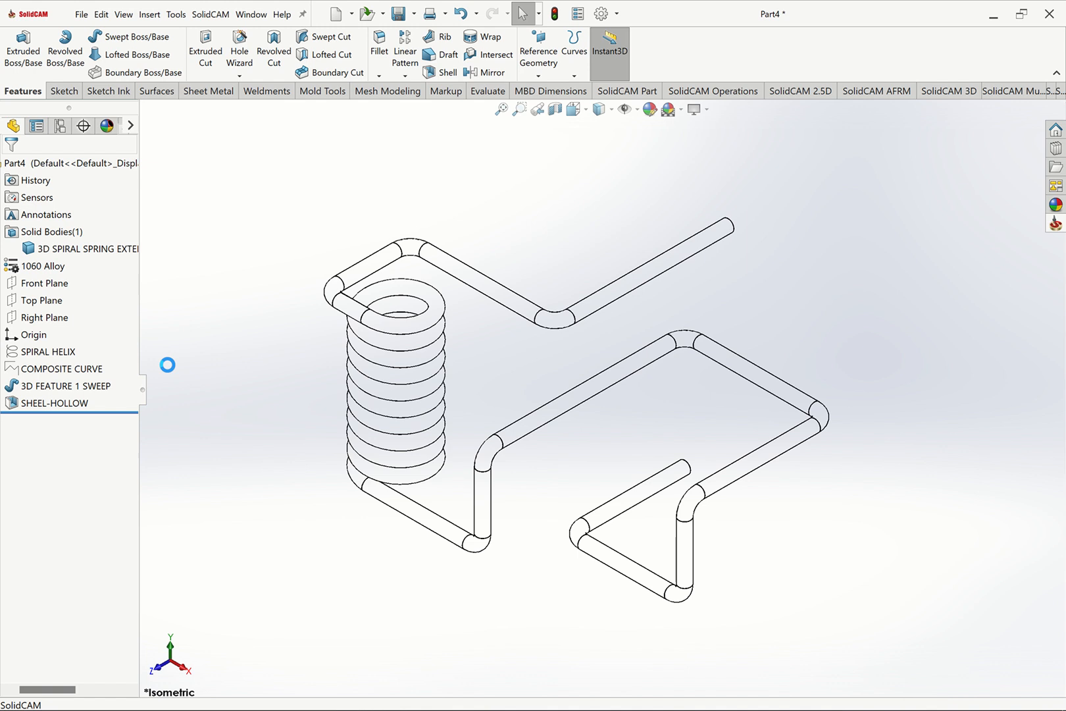
# Select the part in the feature tree and set the display style to Shaded With Edges.
pyautogui.click(36, 164)
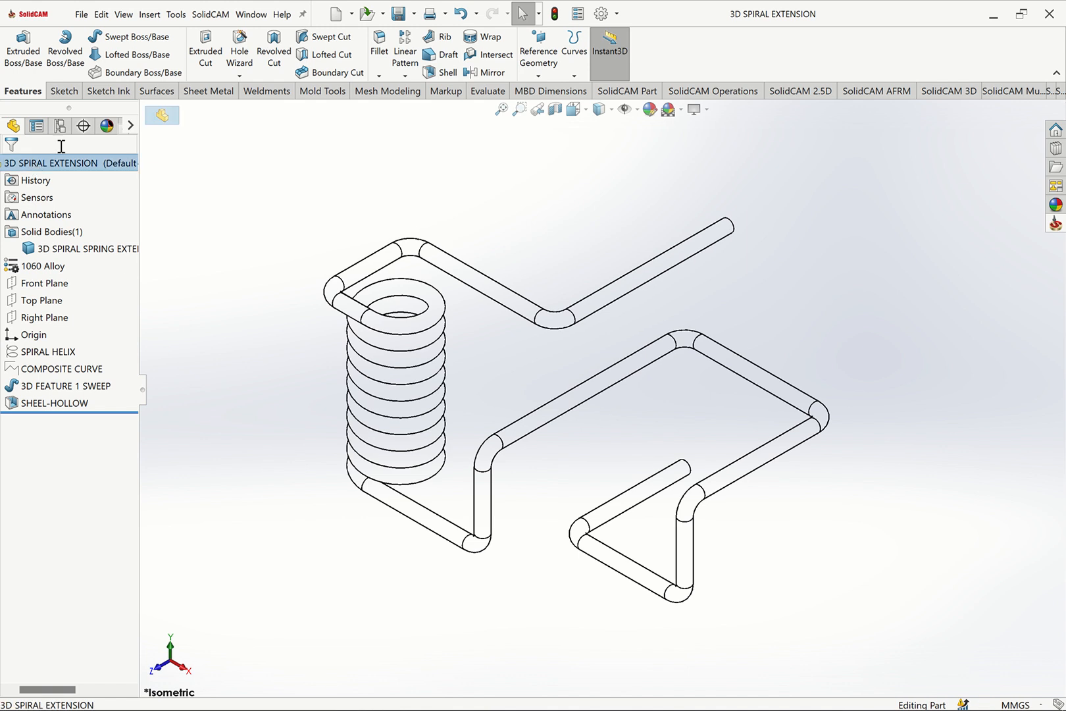
pyautogui.click(600, 109)
pyautogui.click(604, 131)
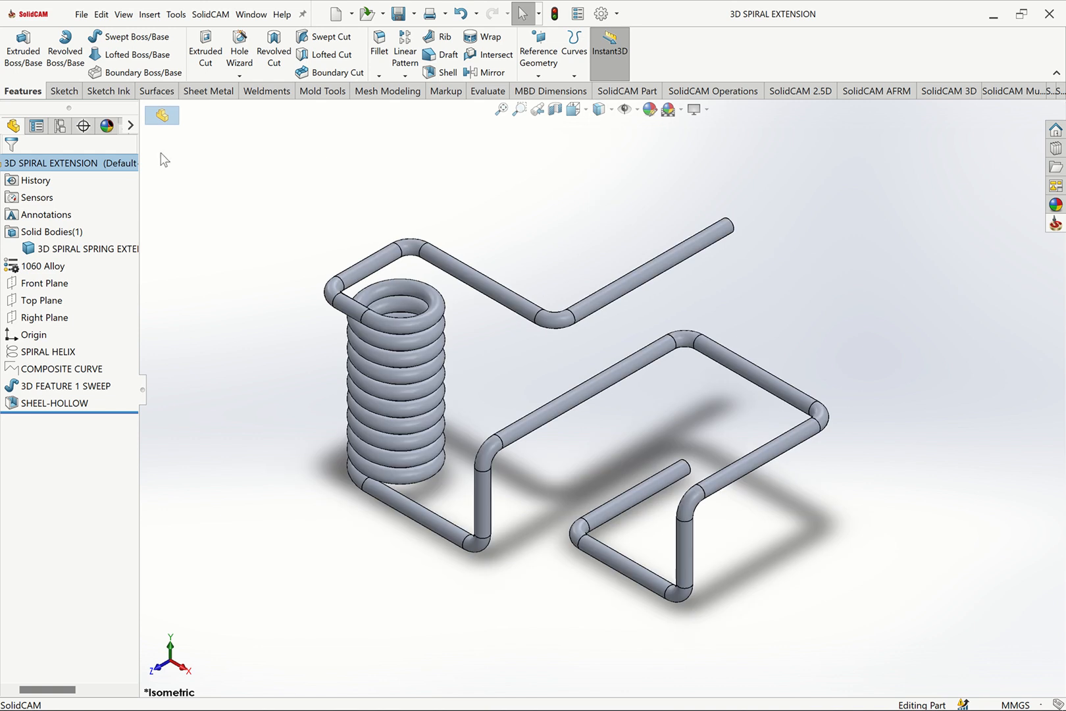
# Change the appearance colour of the whole part to cyan, RGB 0, 255, 255.
pyautogui.rightClick(130, 163)
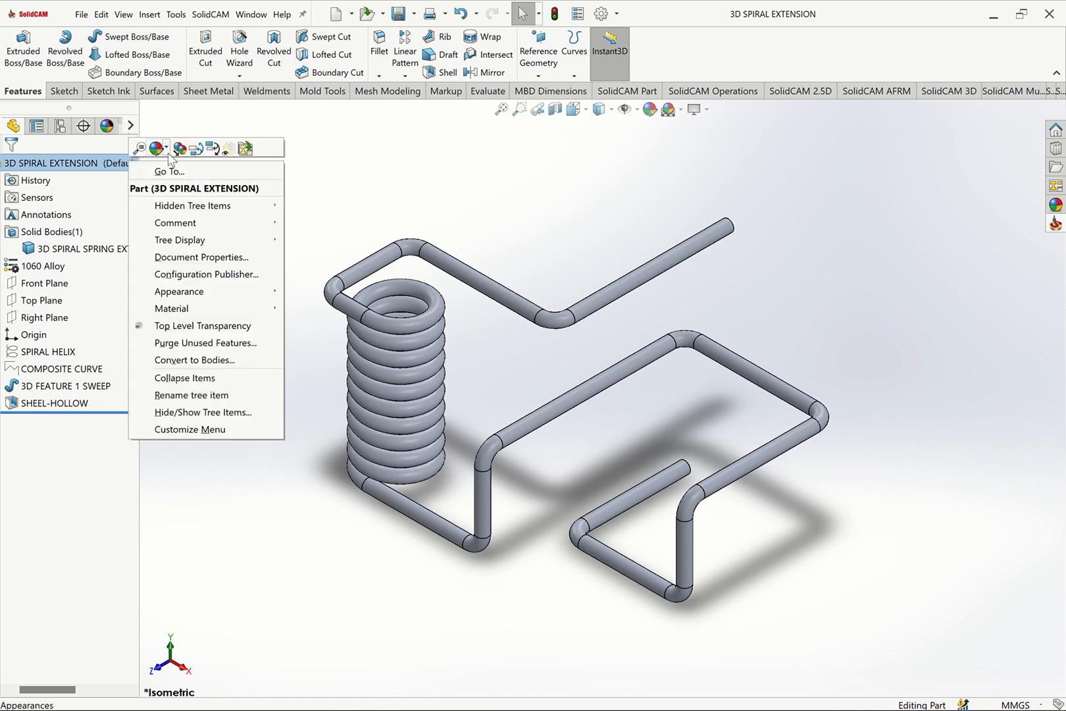
pyautogui.click(270, 231)
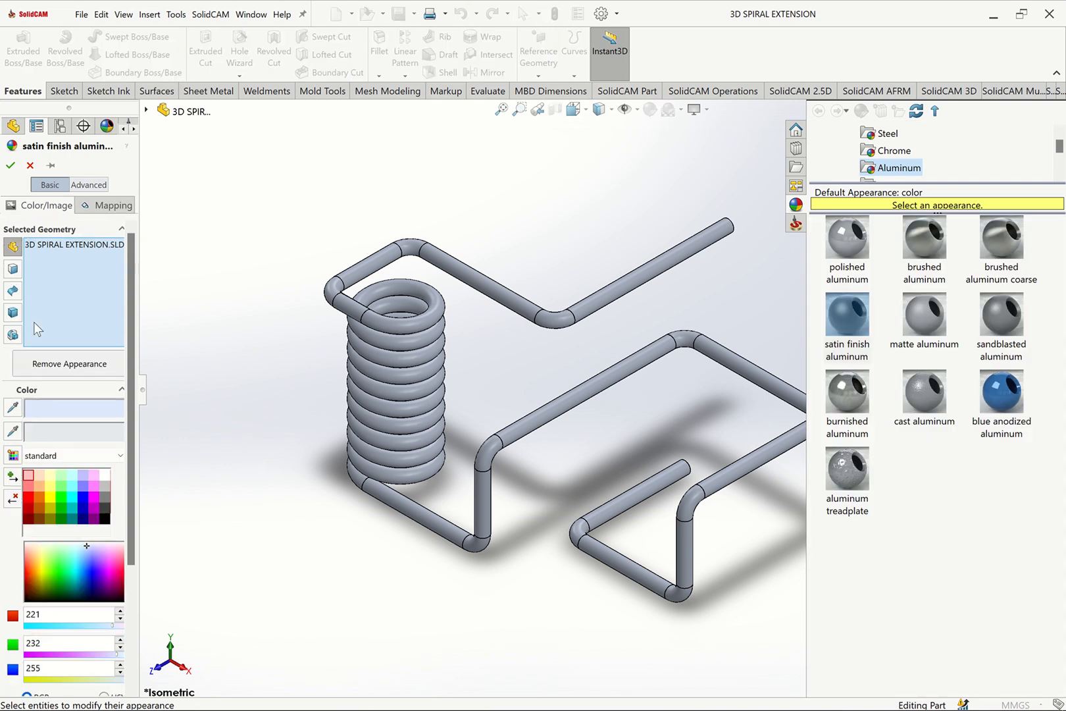
pyautogui.click(75, 495)
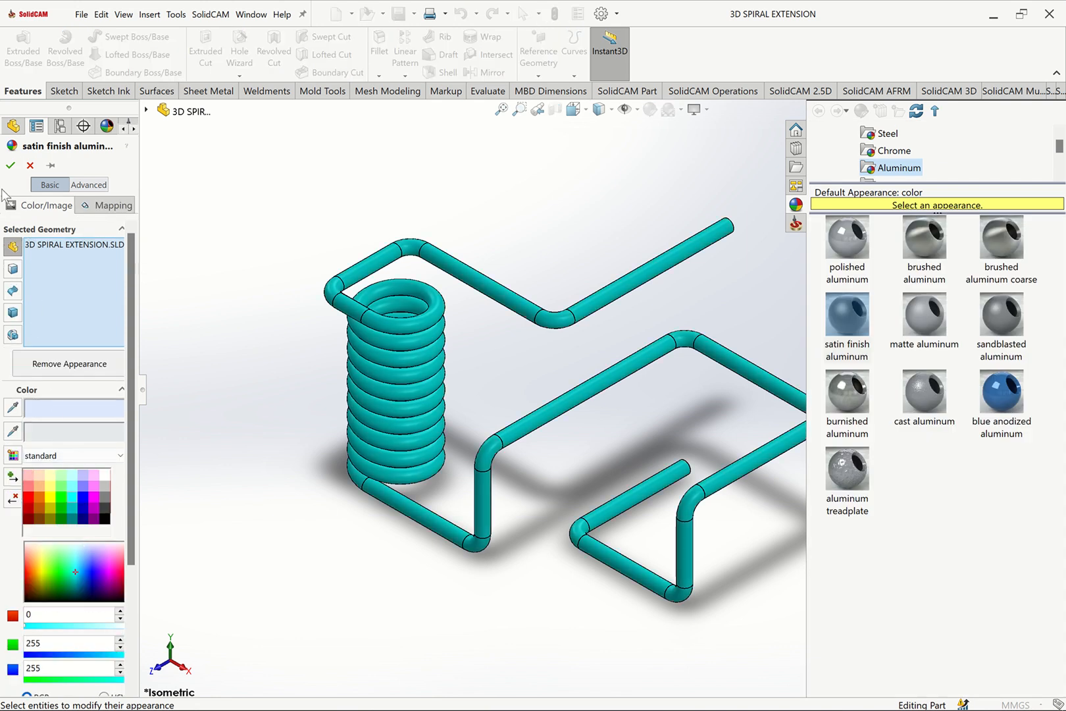
pyautogui.click(10, 165)
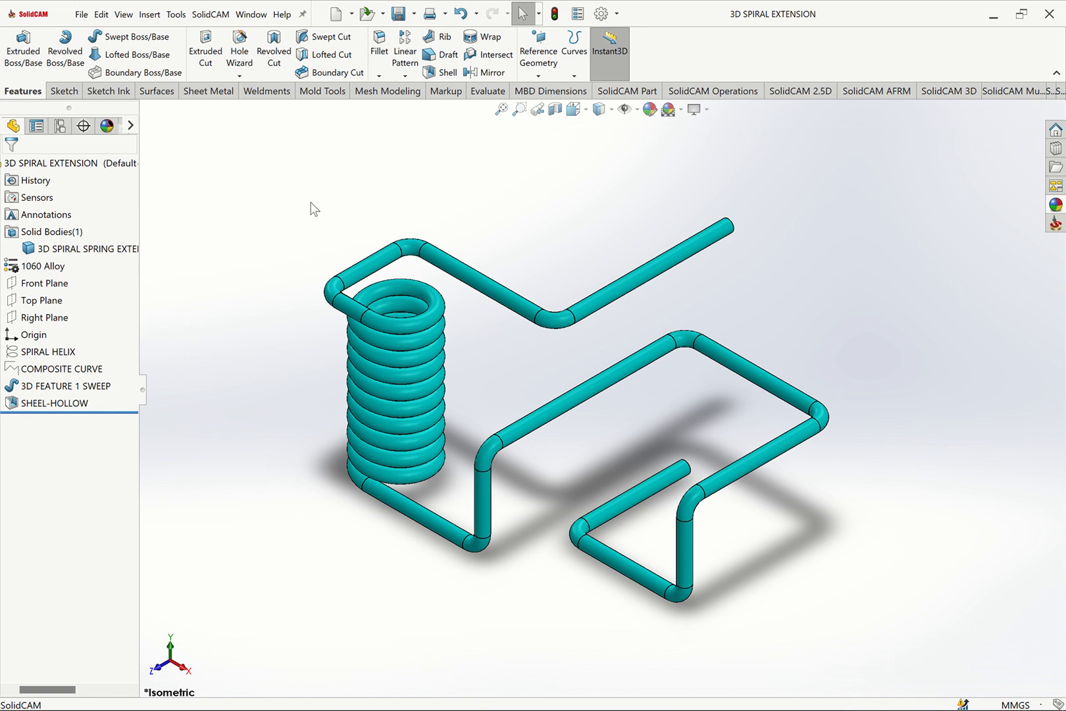
pyautogui.click(64, 91)
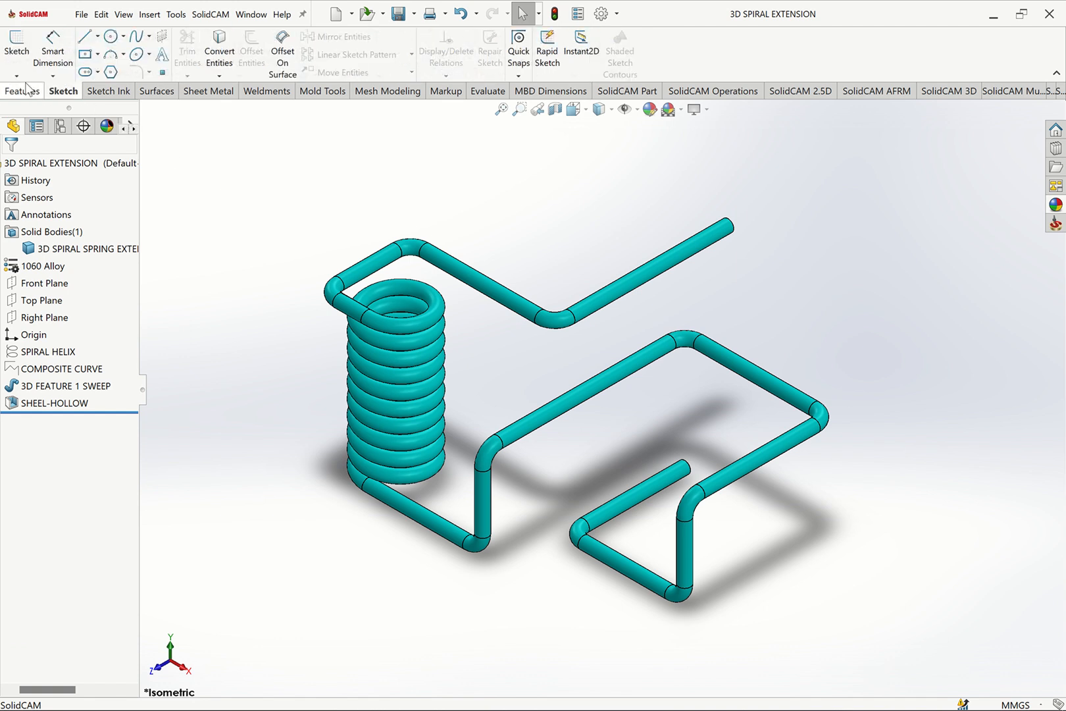
pyautogui.click(16, 76)
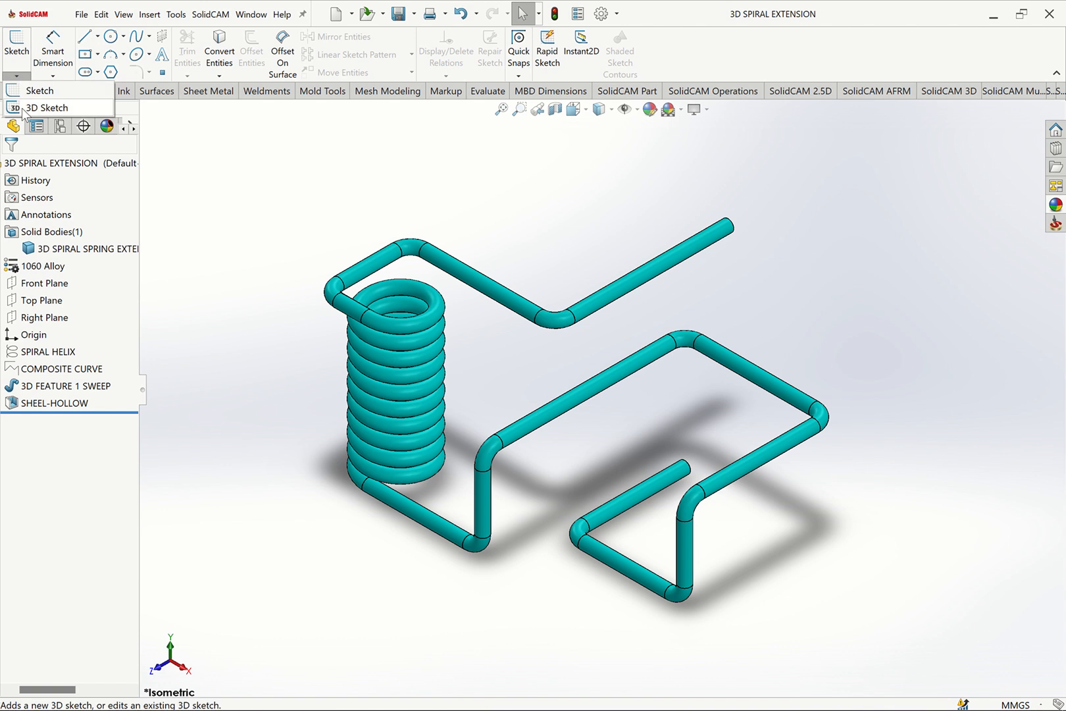
pyautogui.click(162, 143)
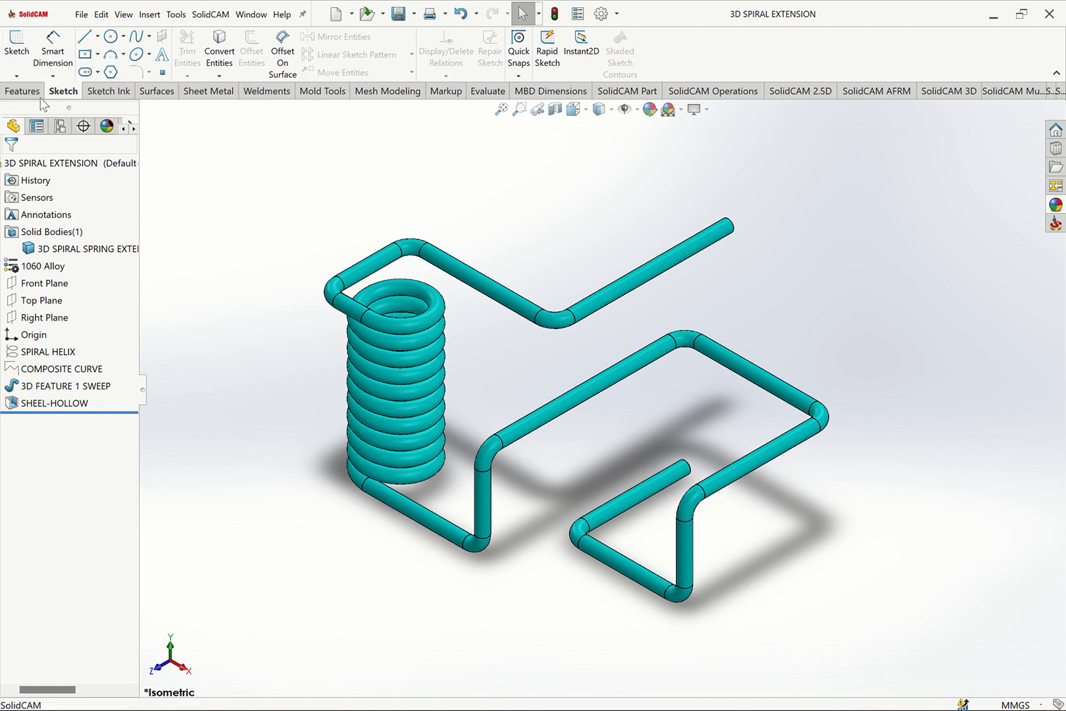
pyautogui.click(12, 94)
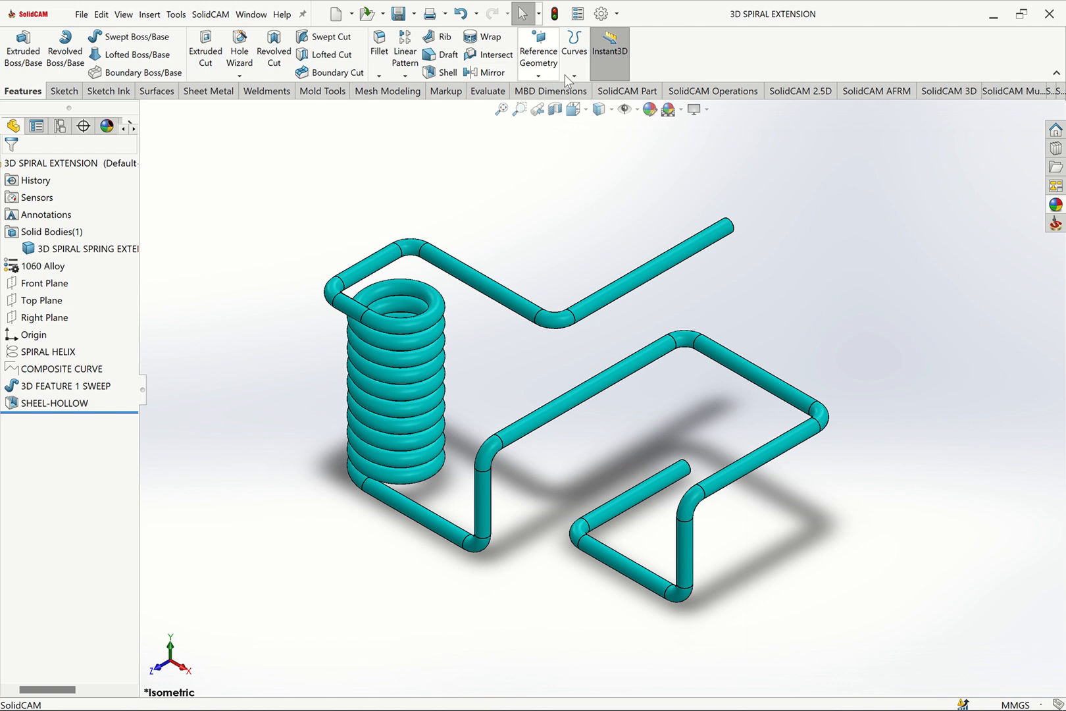
pyautogui.click(573, 74)
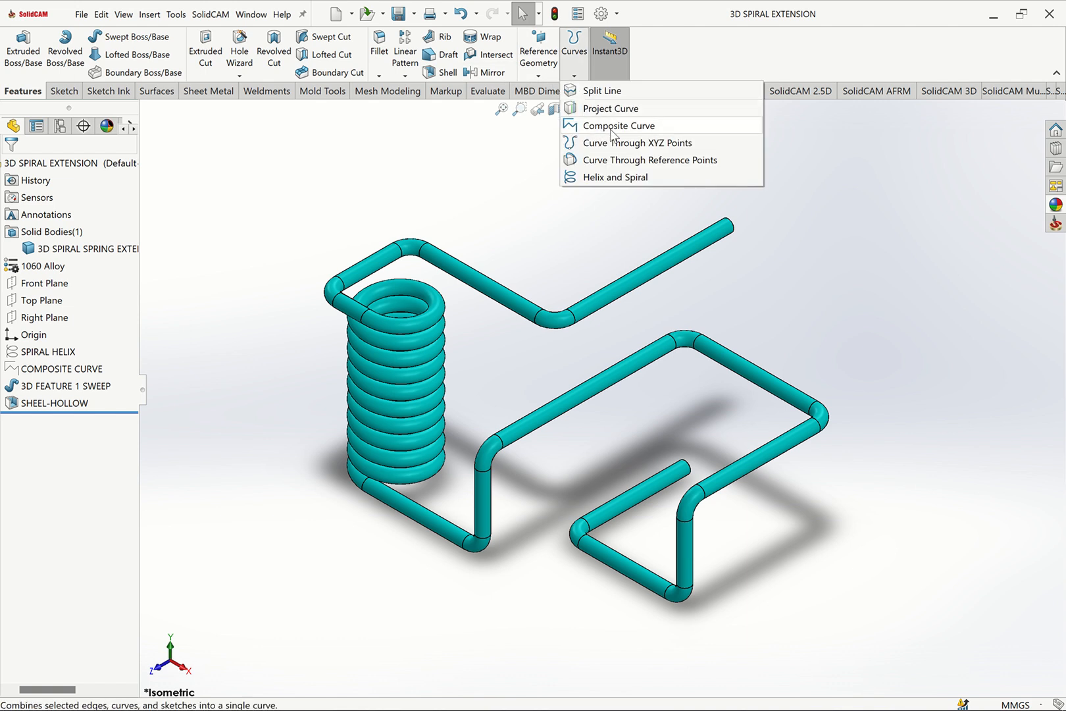
pyautogui.click(457, 171)
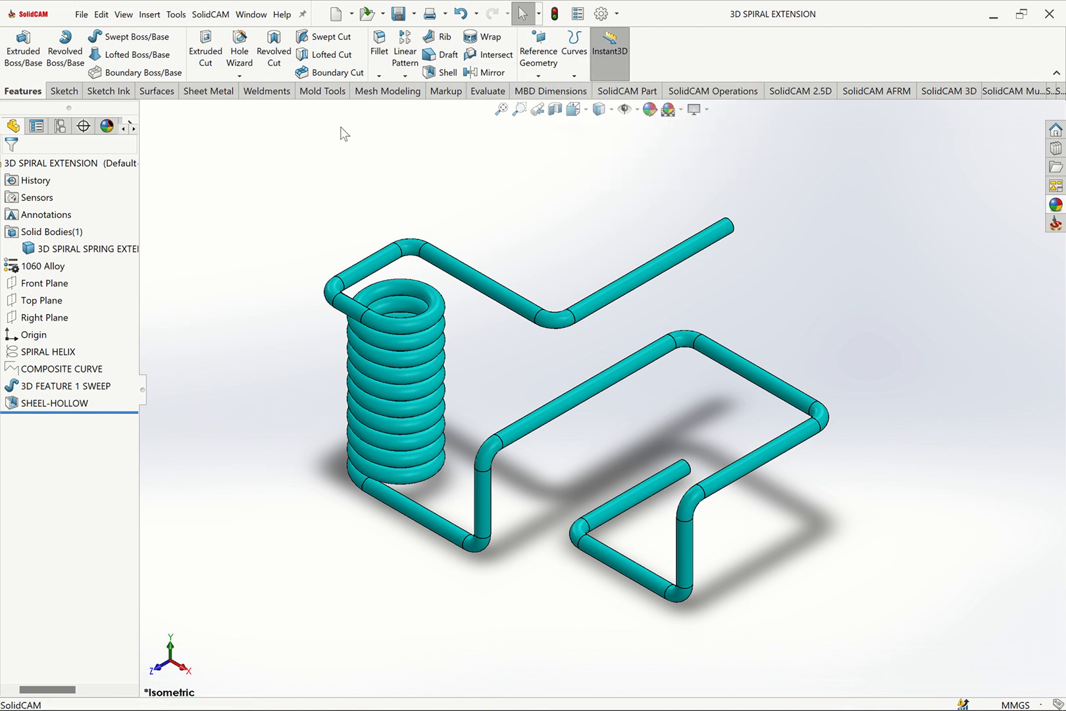
pyautogui.click(579, 81)
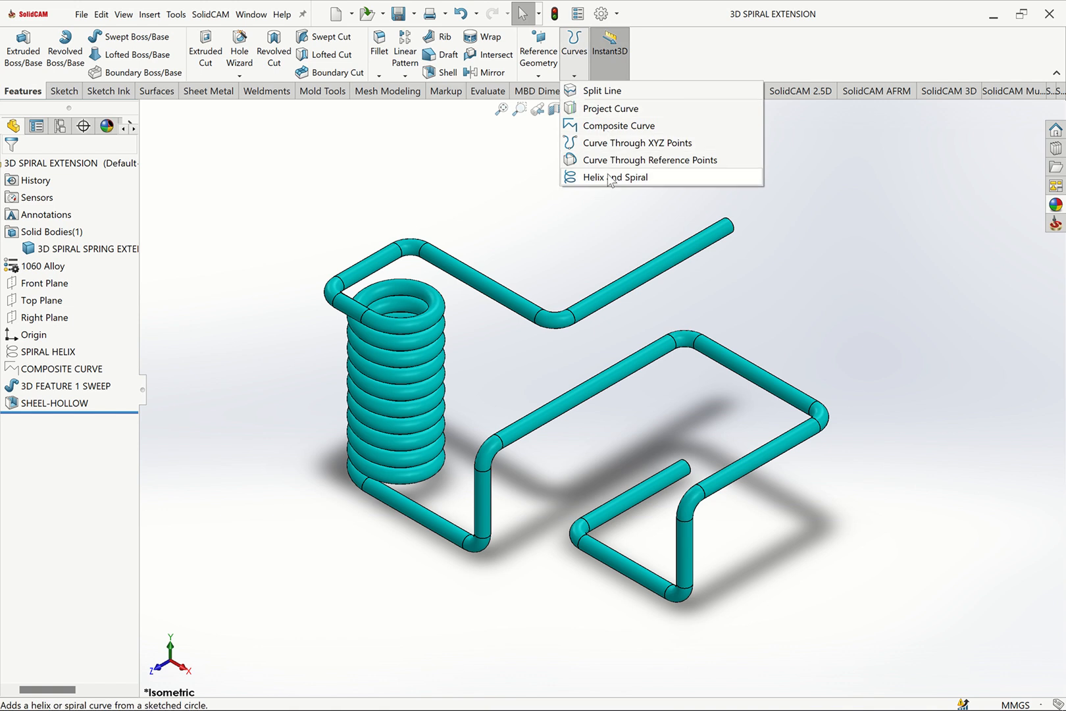
pyautogui.click(212, 109)
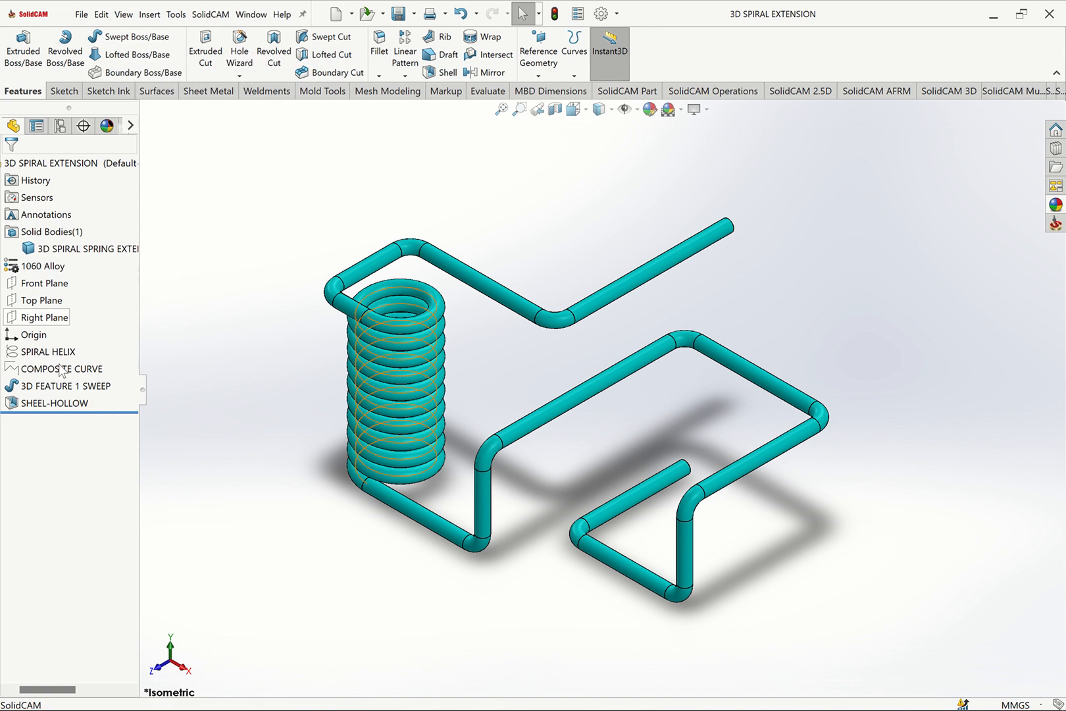
# Review the profile and path settings of the "3D FEATURE 1 SWEEP" feature and leave them without changes.
pyautogui.click(54, 389)
pyautogui.rightClick(55, 389)
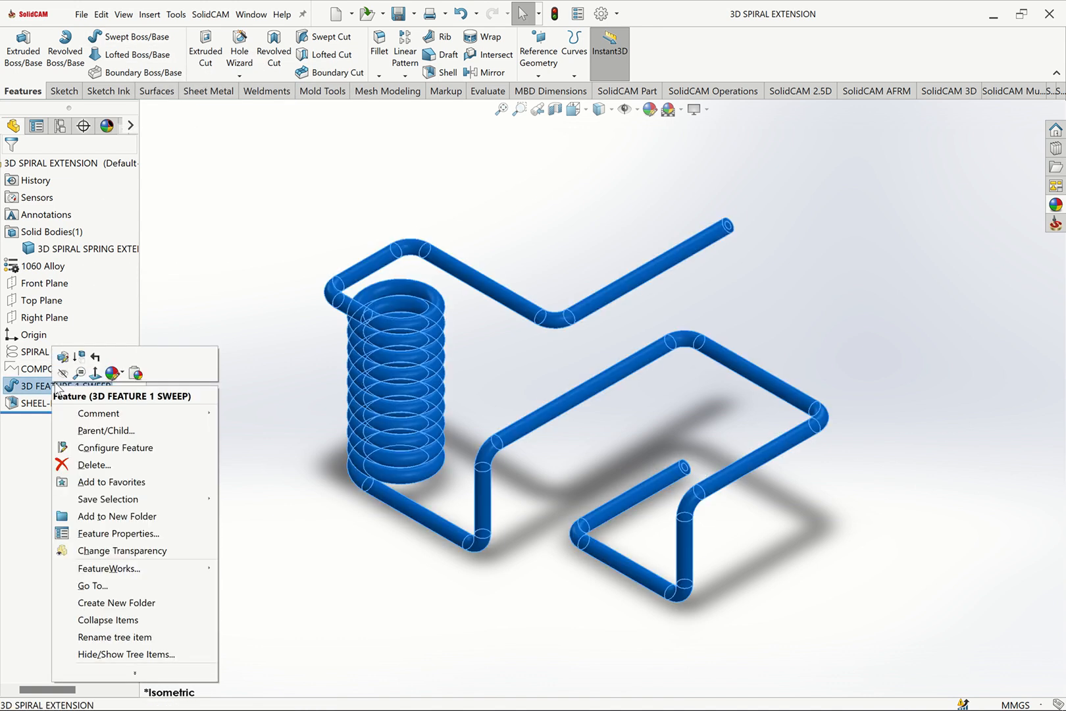
pyautogui.click(65, 356)
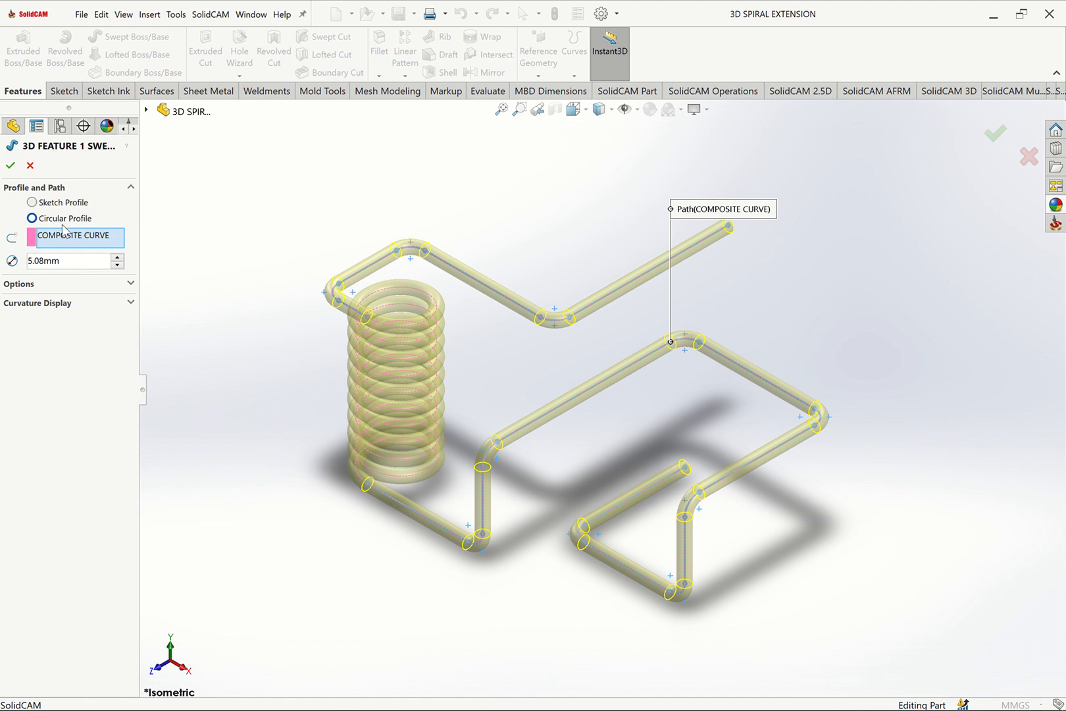
pyautogui.click(29, 168)
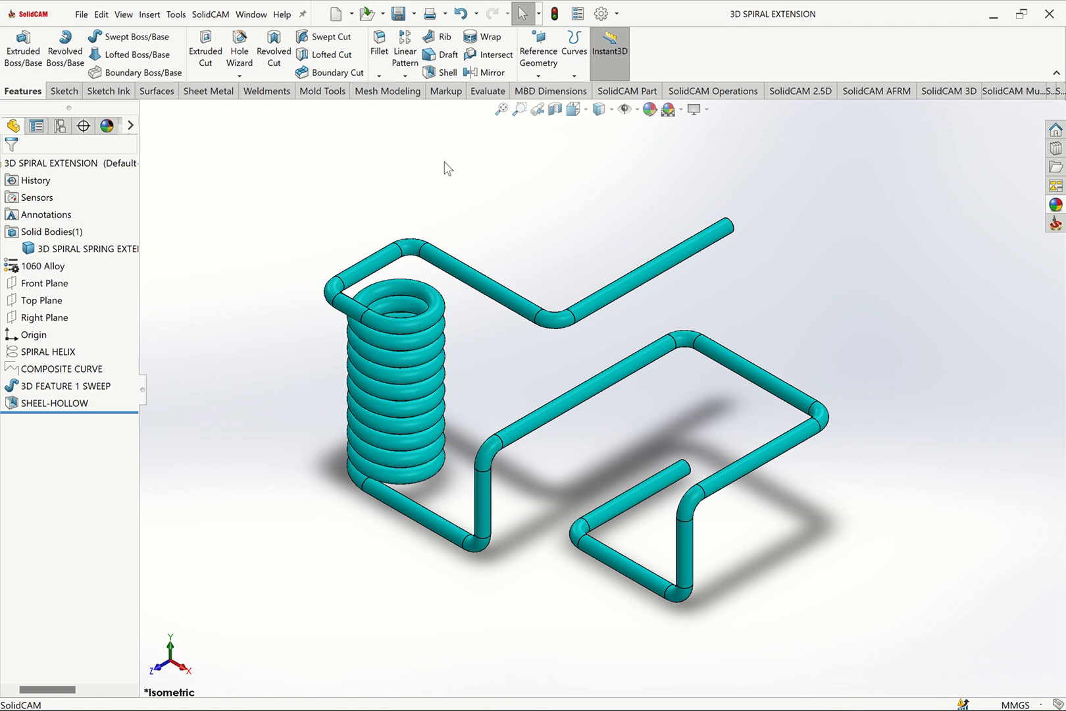
# Create a new part and sketch a center rectangle about 119 × 58 mm on the Top Plane, centred on the origin.
pyautogui.hotkey('ctrl', 'n')
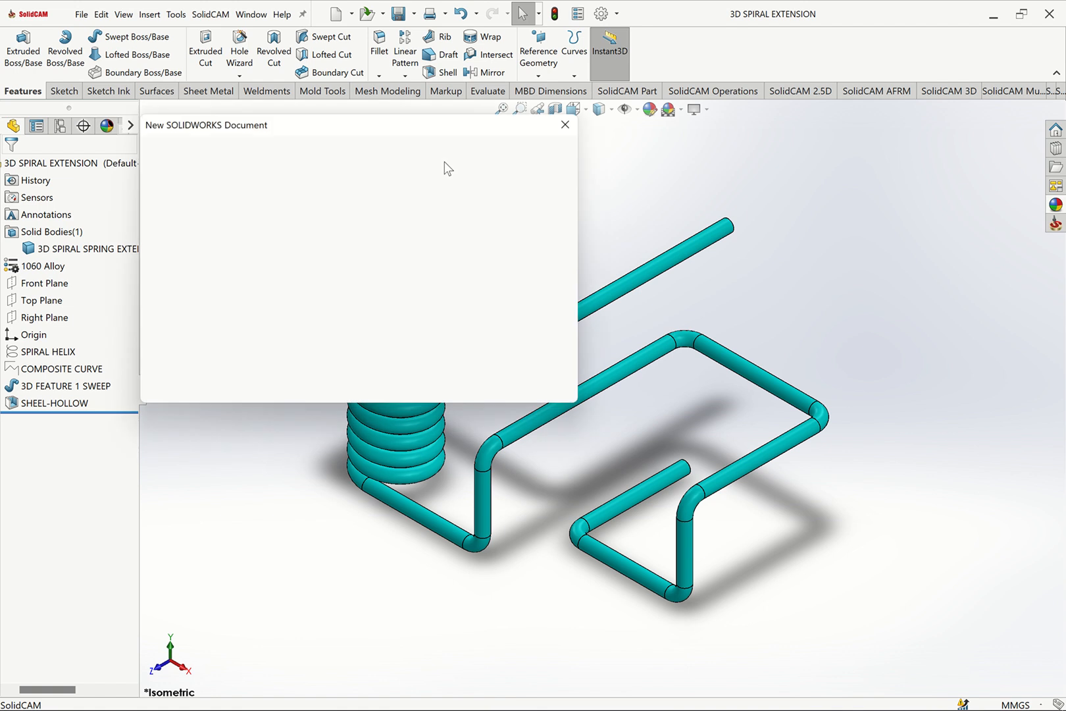
pyautogui.click(414, 384)
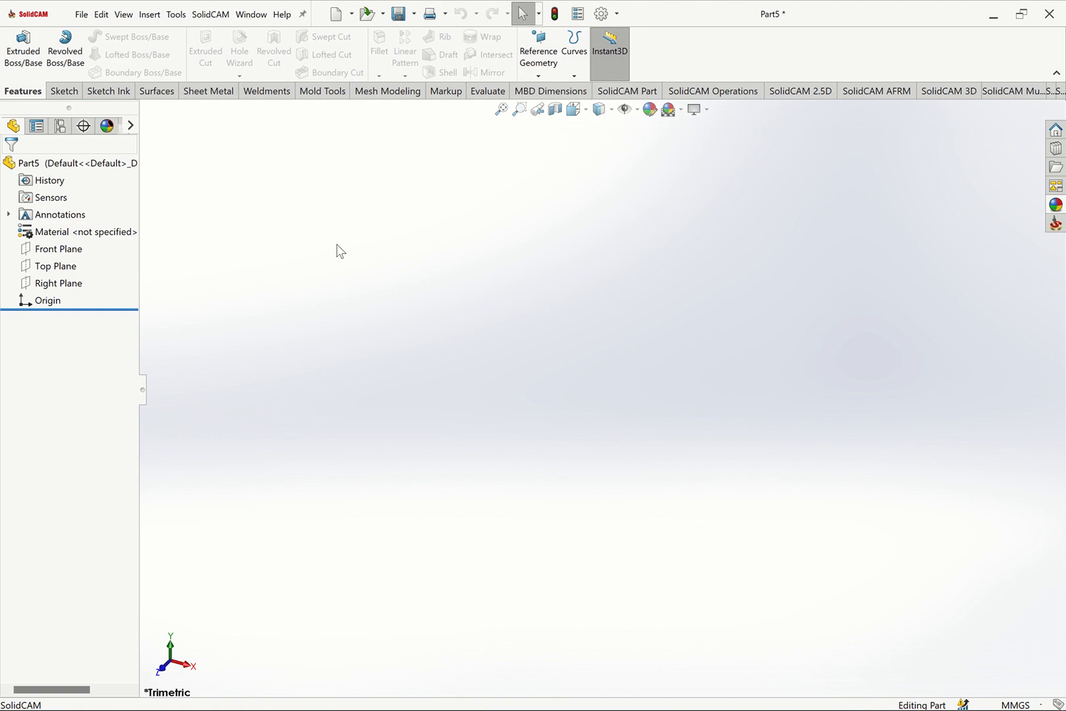
pyautogui.click(58, 264)
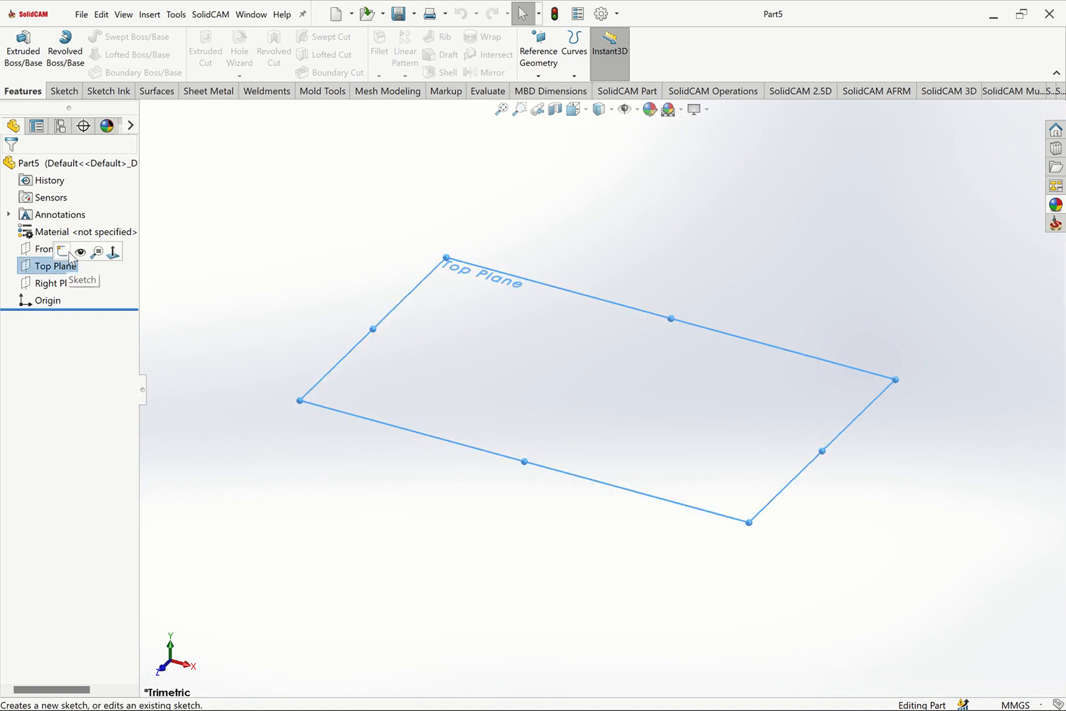
pyautogui.click(72, 255)
pyautogui.click(98, 54)
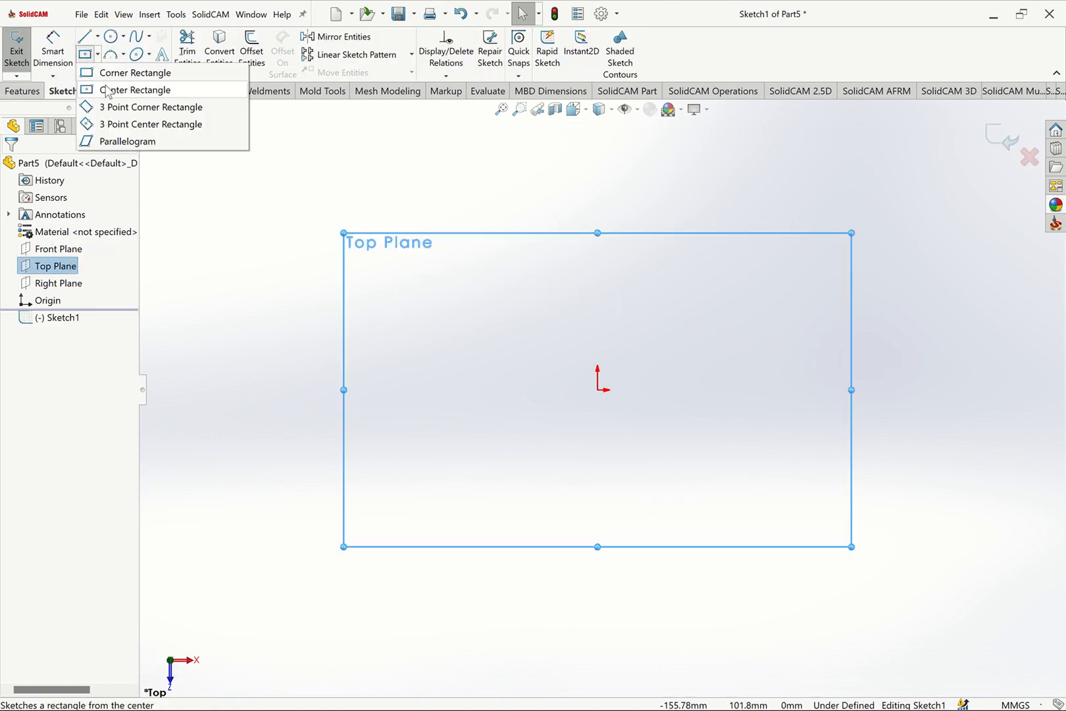
pyautogui.click(105, 92)
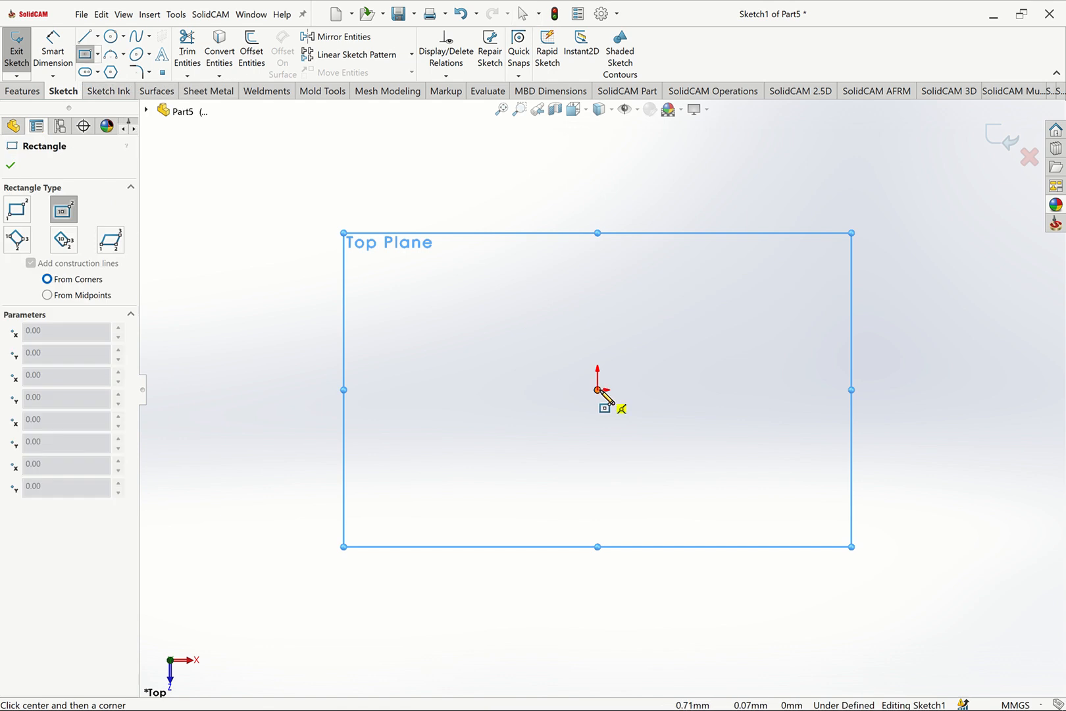
pyautogui.click(599, 390)
pyautogui.click(768, 307)
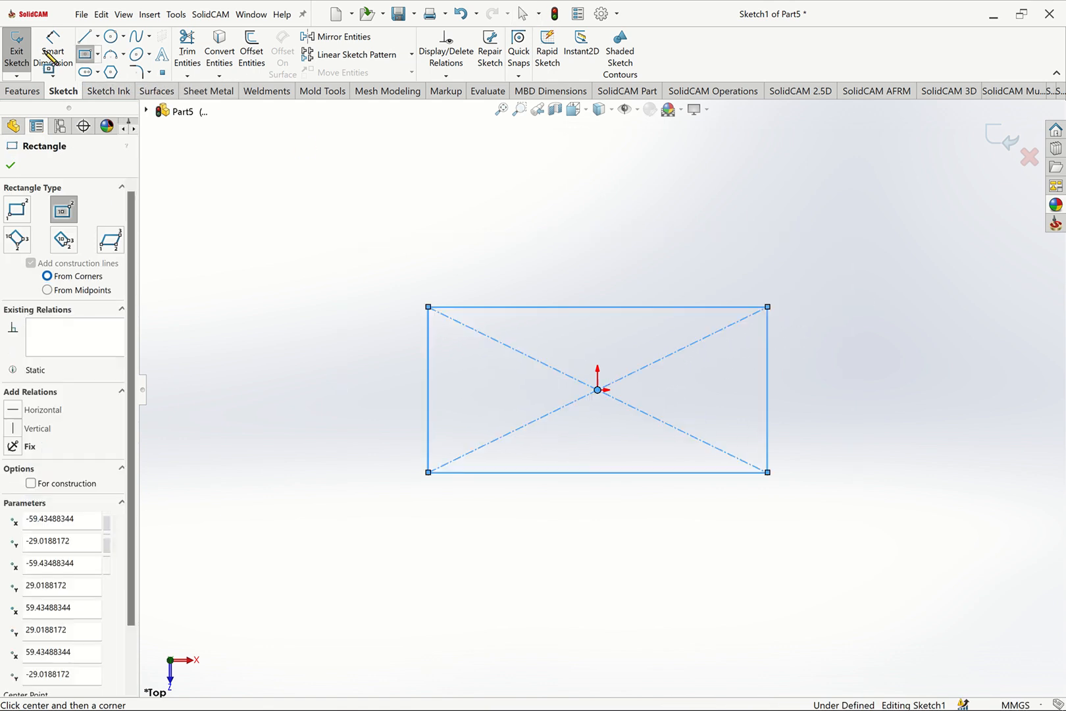
# Dimension the rectangle's upper horizontal edge and set its length to 1200 mm.
pyautogui.press('Escape')
pyautogui.click(580, 308)
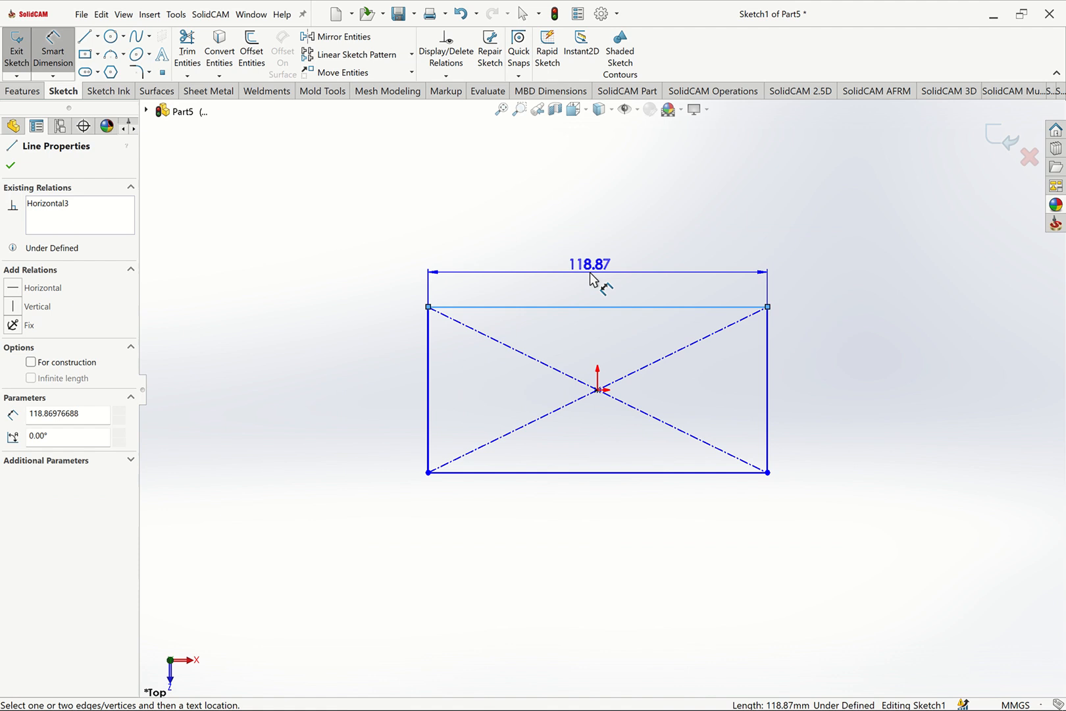
pyautogui.click(591, 278)
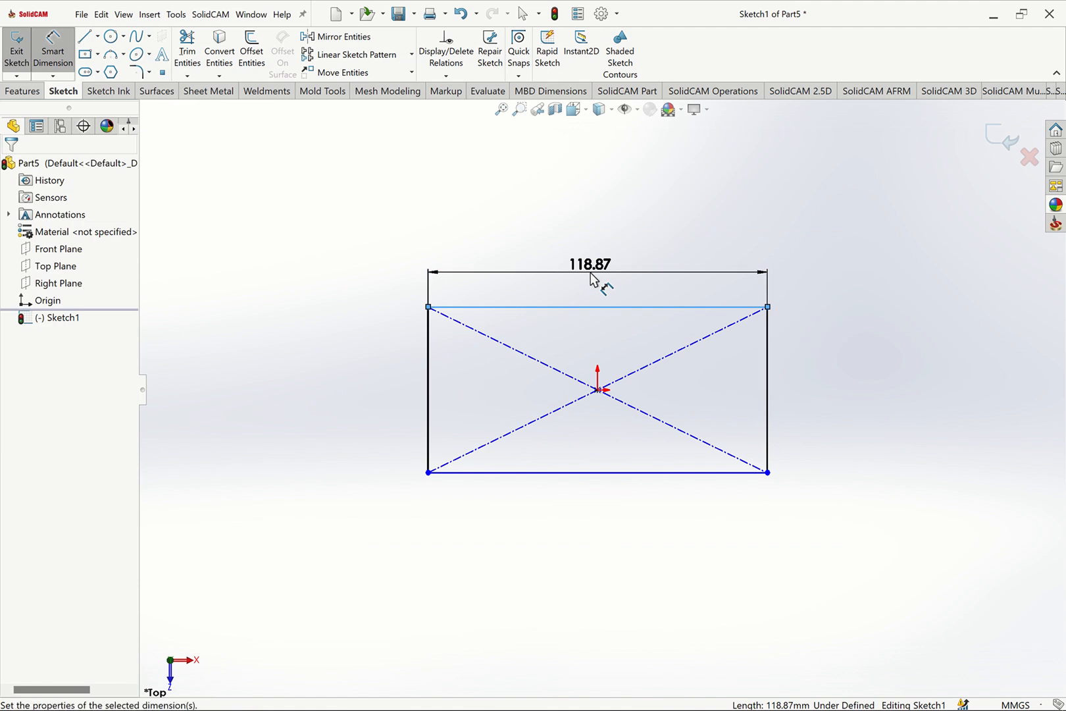
pyautogui.write('100')
pyautogui.press('Escape')
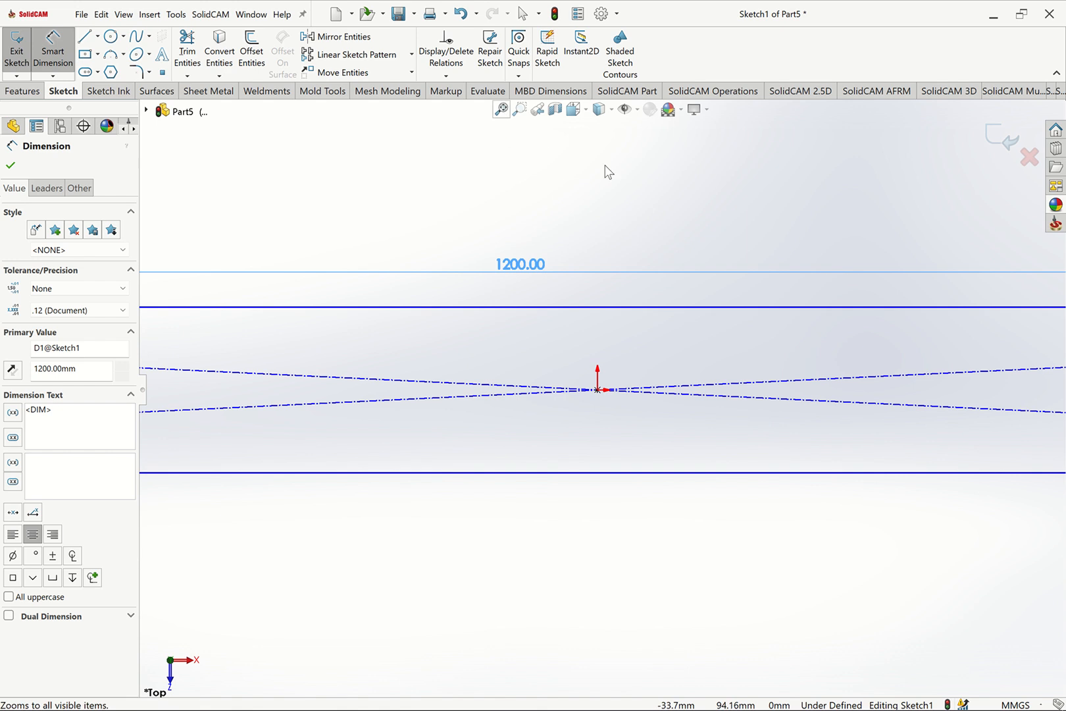
pyautogui.press('f')
# Dimension the rectangle's short vertical edge and set its length to 600 mm.
pyautogui.click(942, 402)
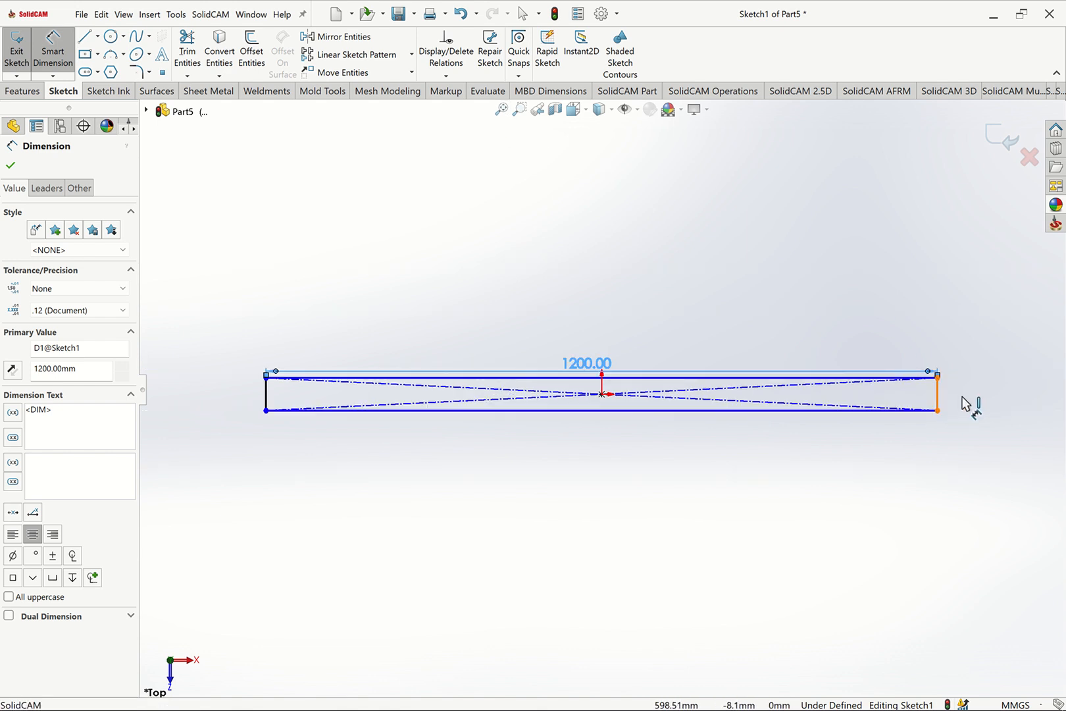
pyautogui.click(963, 398)
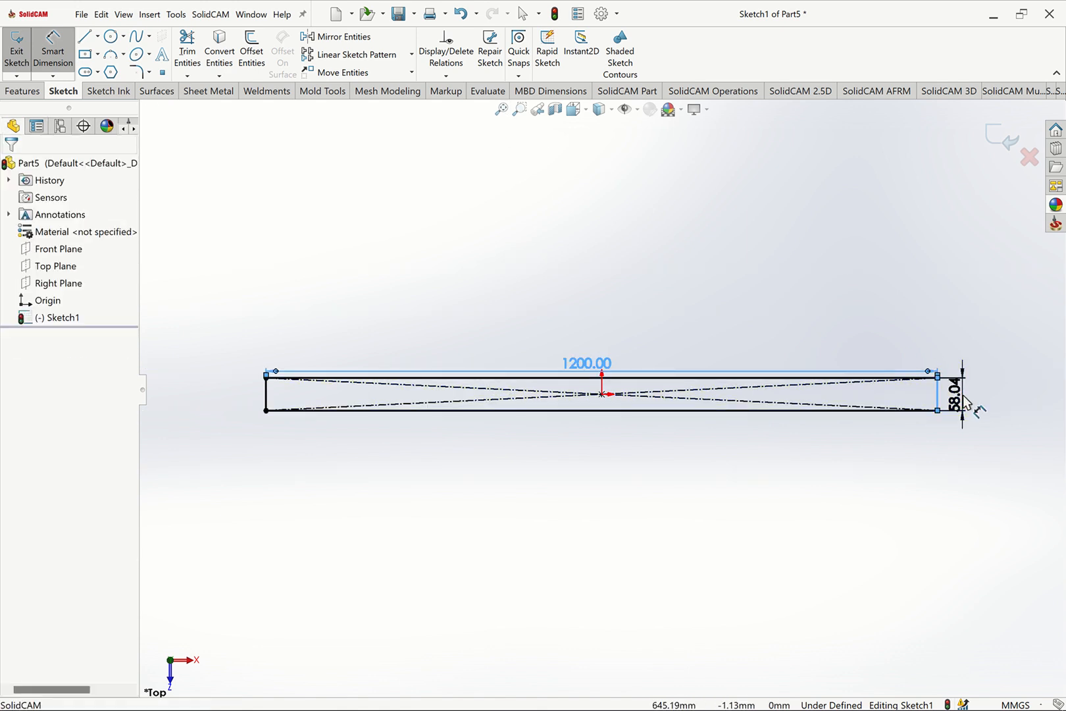
pyautogui.write('600')
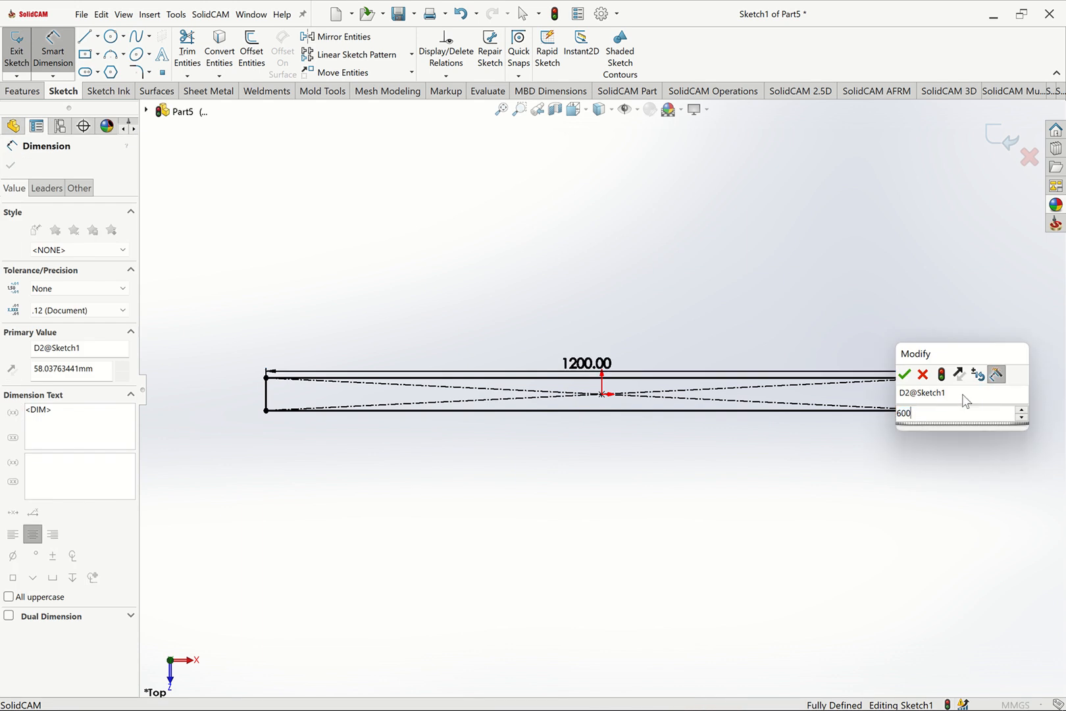
pyautogui.press('Return')
pyautogui.press('Escape')
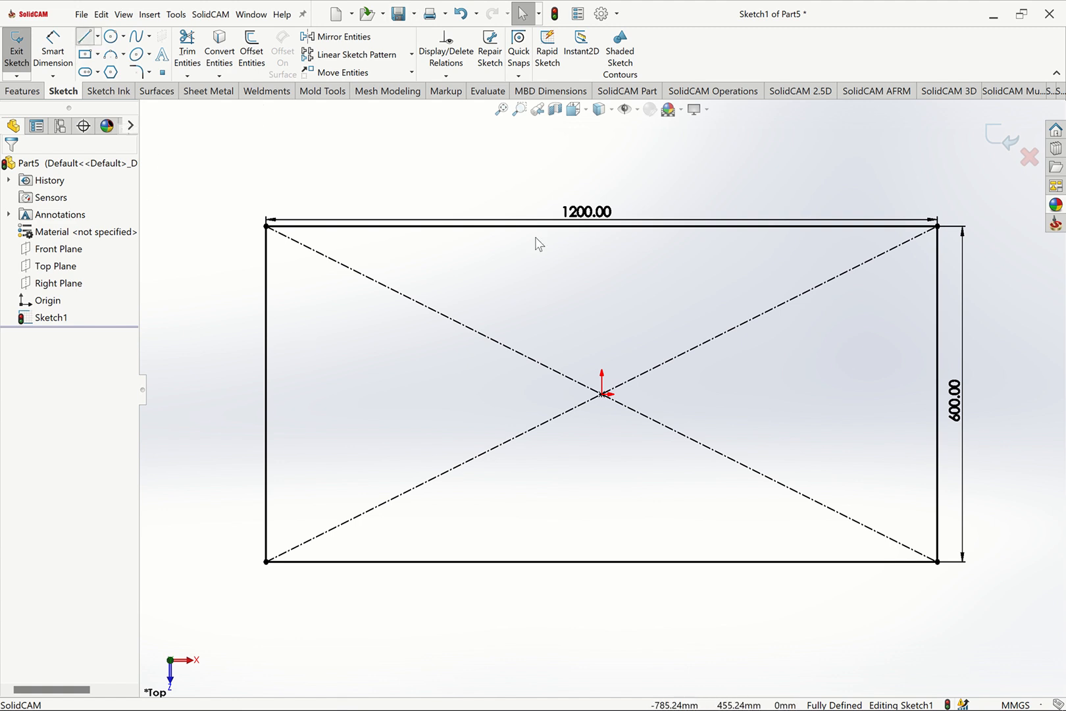
# Draw a vertical line joining the midpoints of the rectangle's two 1200 mm edges, and close the sketch.
pyautogui.press('l')
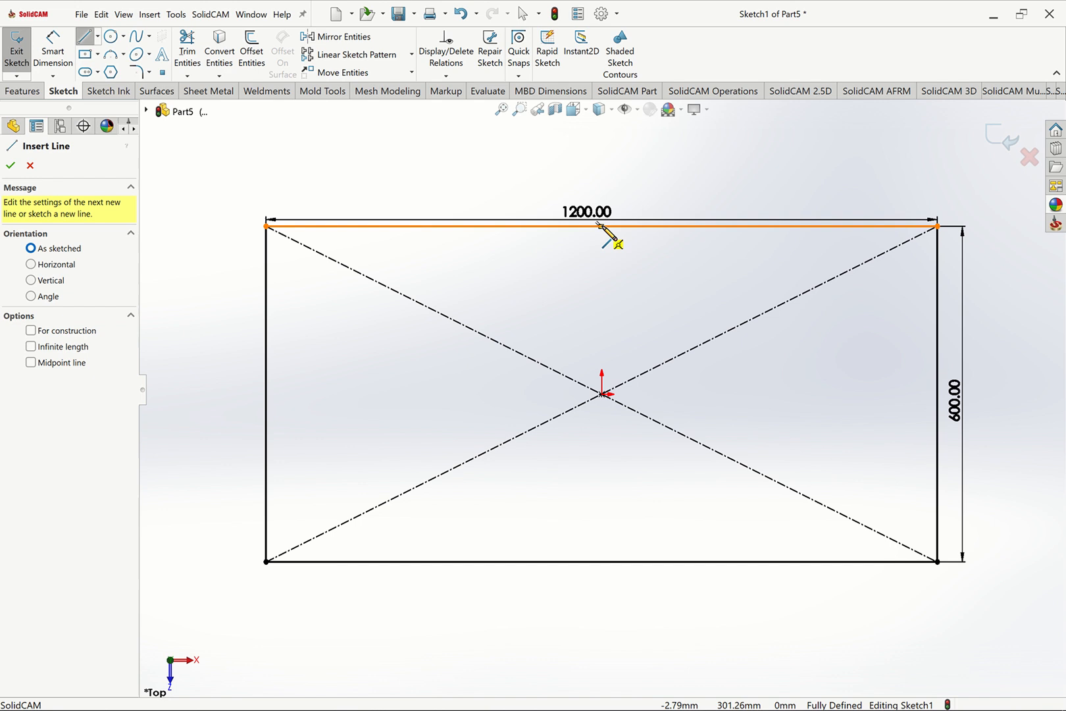
pyautogui.click(600, 226)
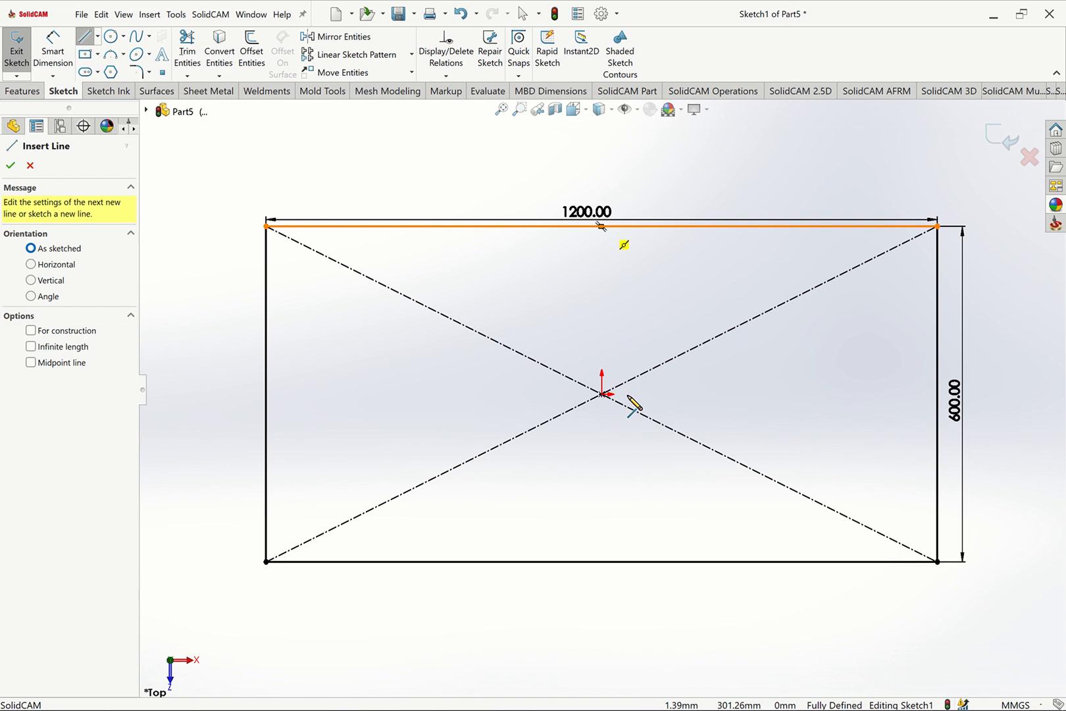
pyautogui.click(600, 562)
pyautogui.press('Escape')
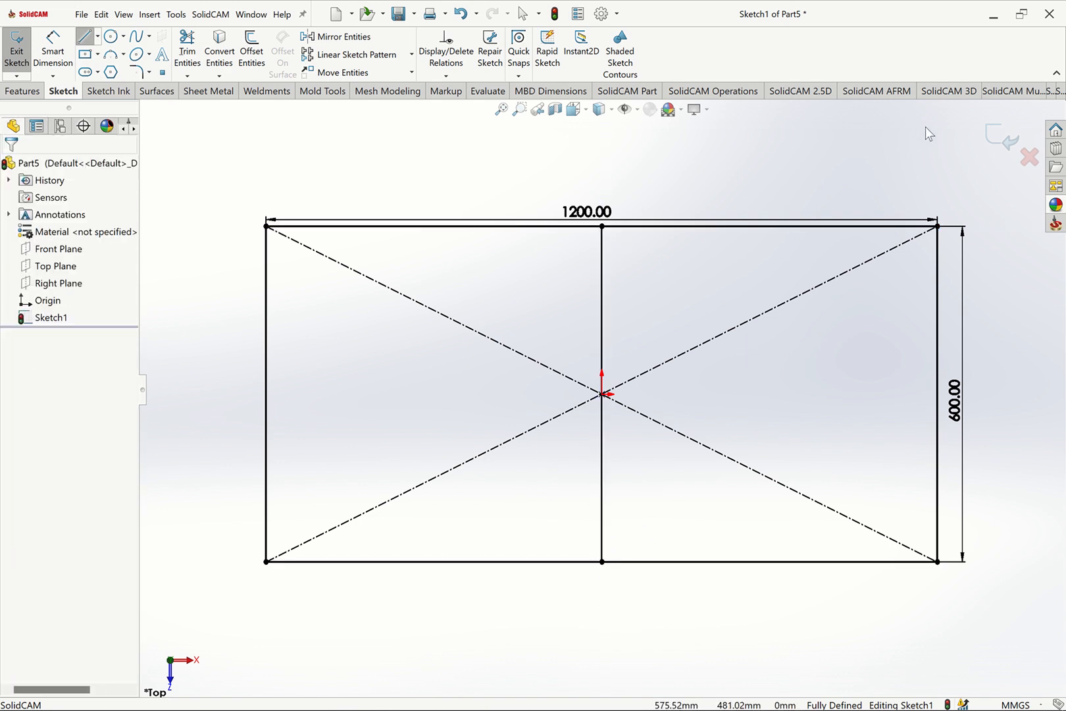
pyautogui.click(1001, 138)
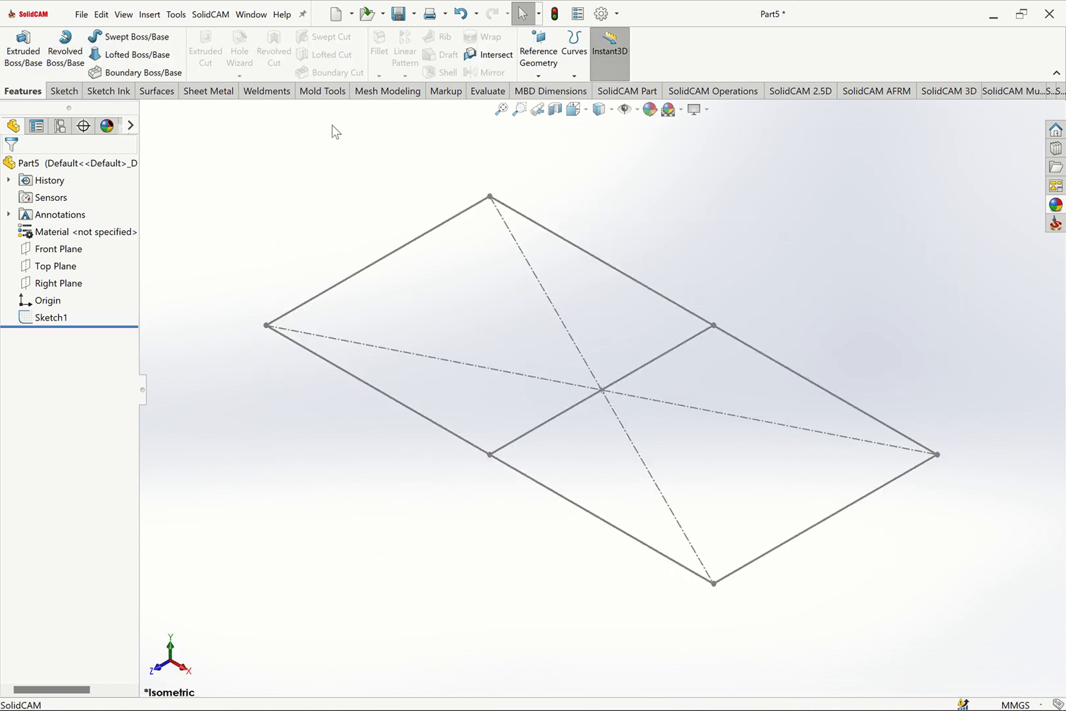
# Start a 3D sketch and draw a leg line about 547 mm straight down from the rectangle's front-left corner.
pyautogui.click(64, 91)
pyautogui.click(17, 76)
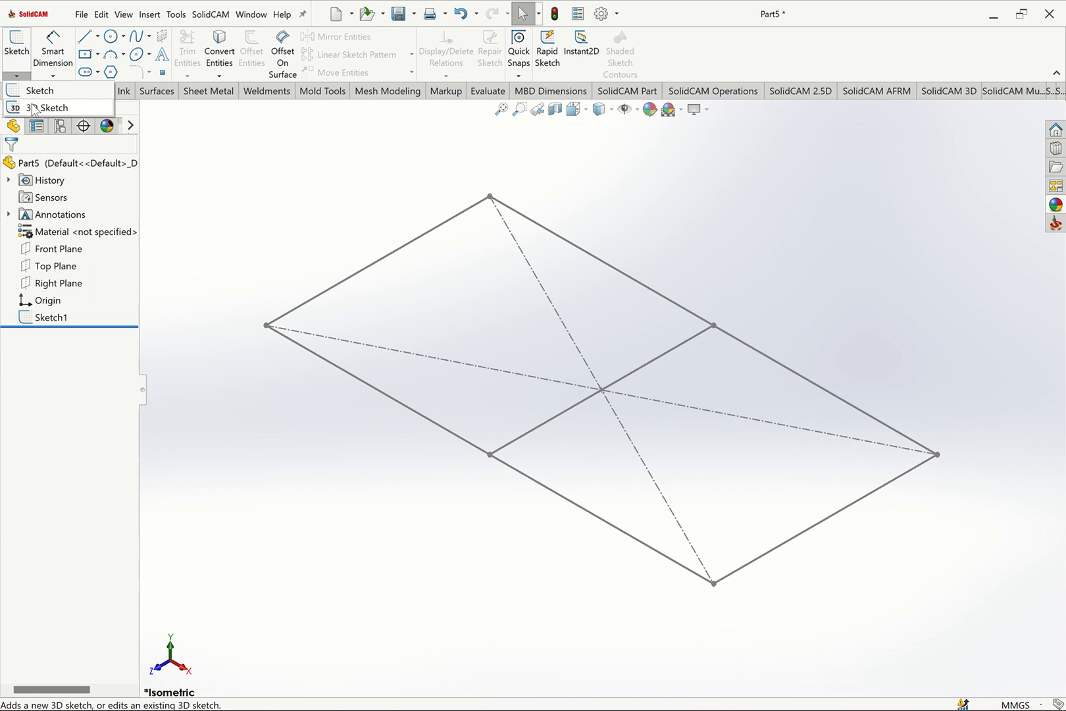
pyautogui.click(38, 106)
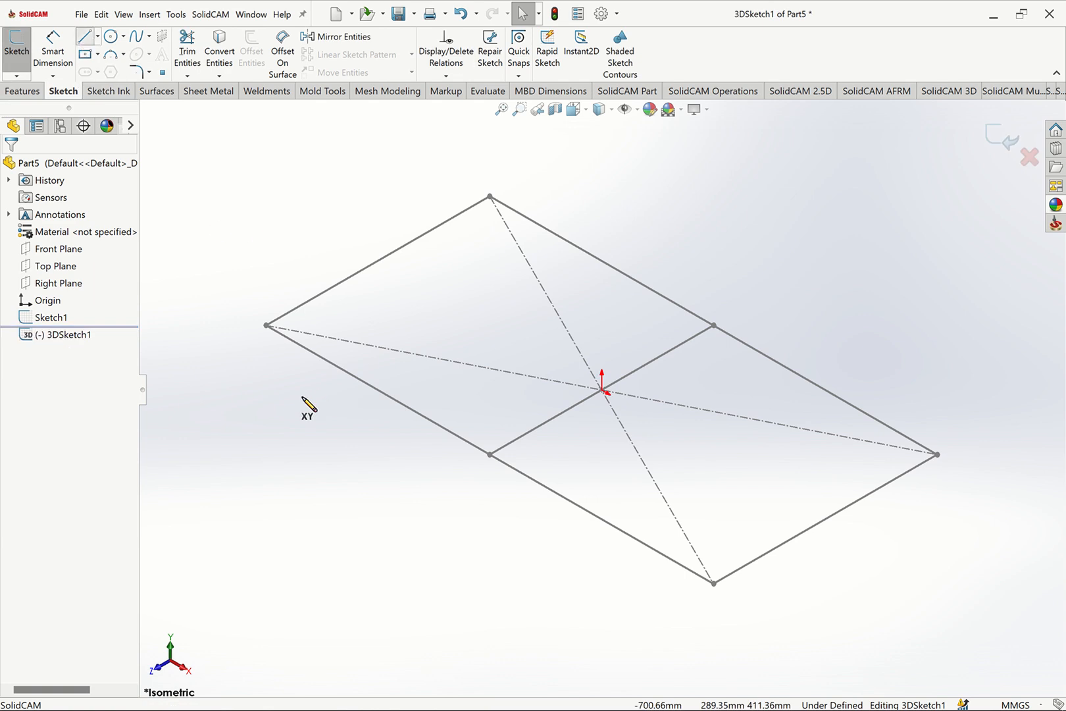
pyautogui.click(266, 326)
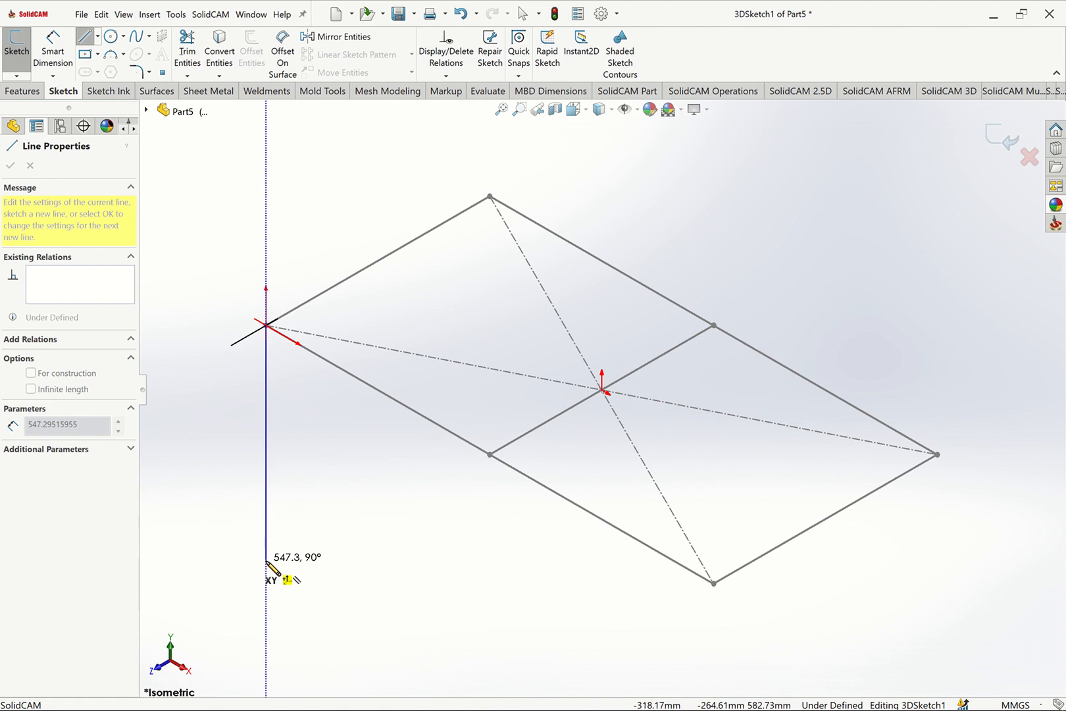
pyautogui.click(266, 561)
pyautogui.press('Escape')
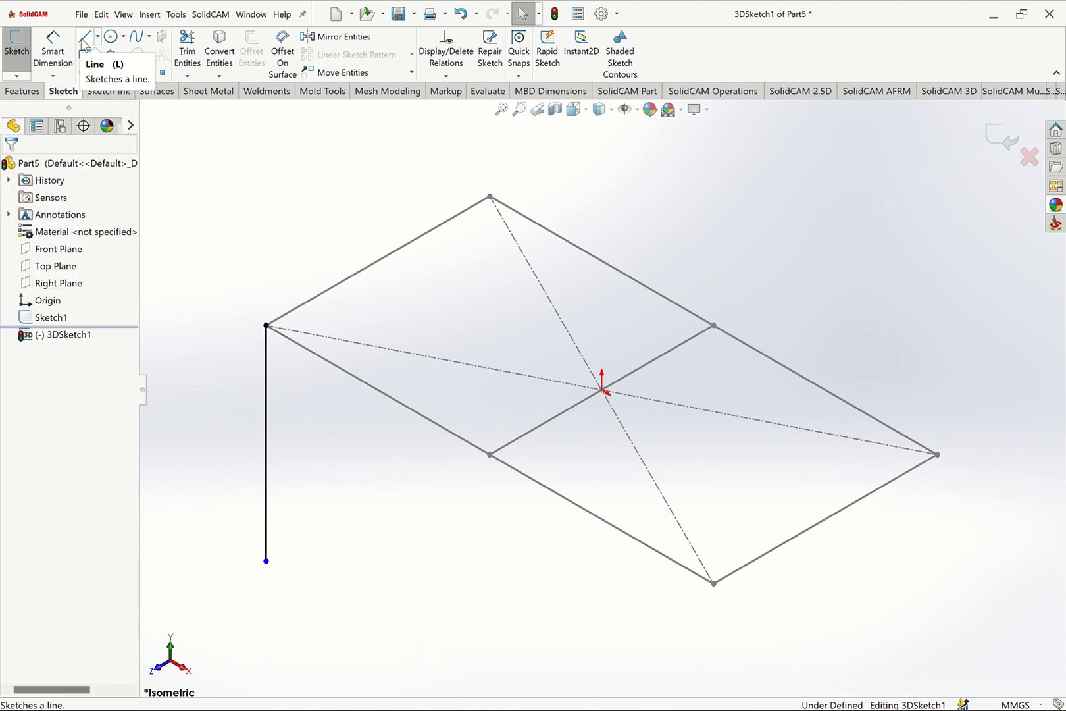
# Draw leg lines straight down from the other three corners, about 347 mm long at the rear-right and 177 mm at the front-right.
pyautogui.click(490, 196)
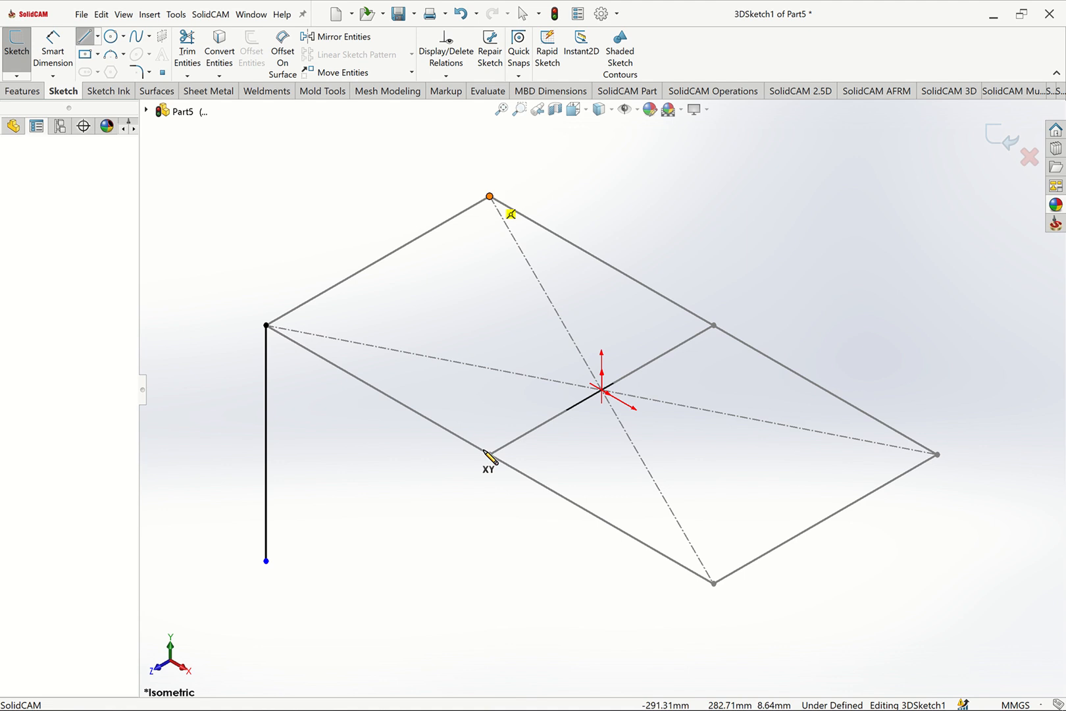
pyautogui.click(489, 497)
pyautogui.press('Escape')
pyautogui.click(85, 36)
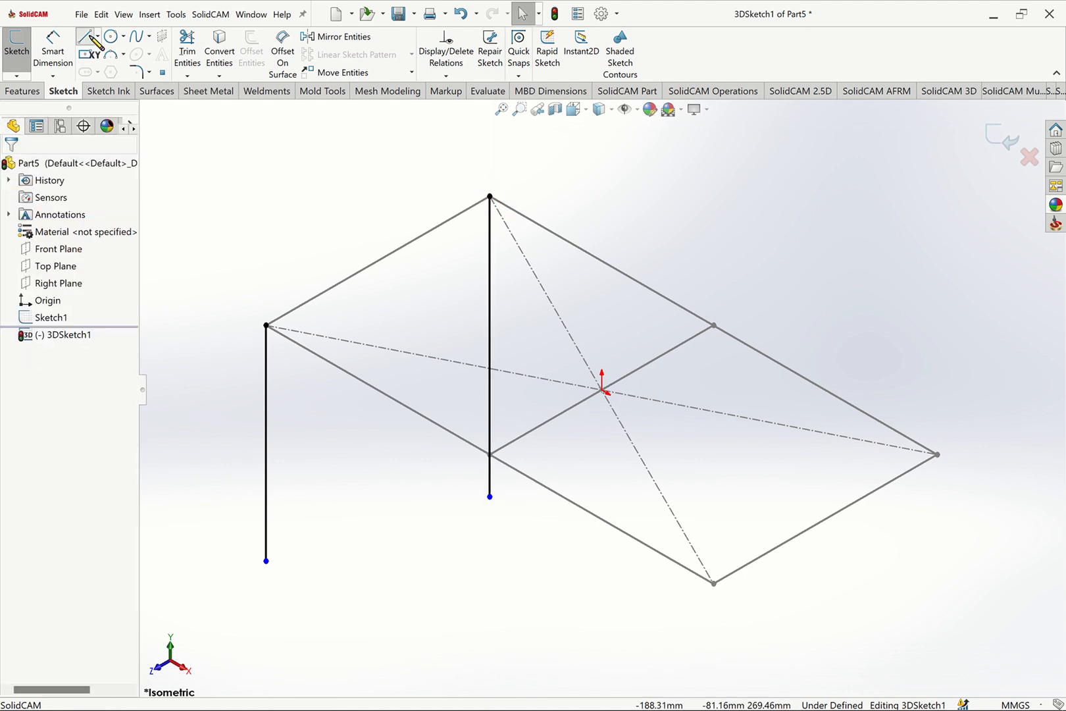
pyautogui.click(937, 454)
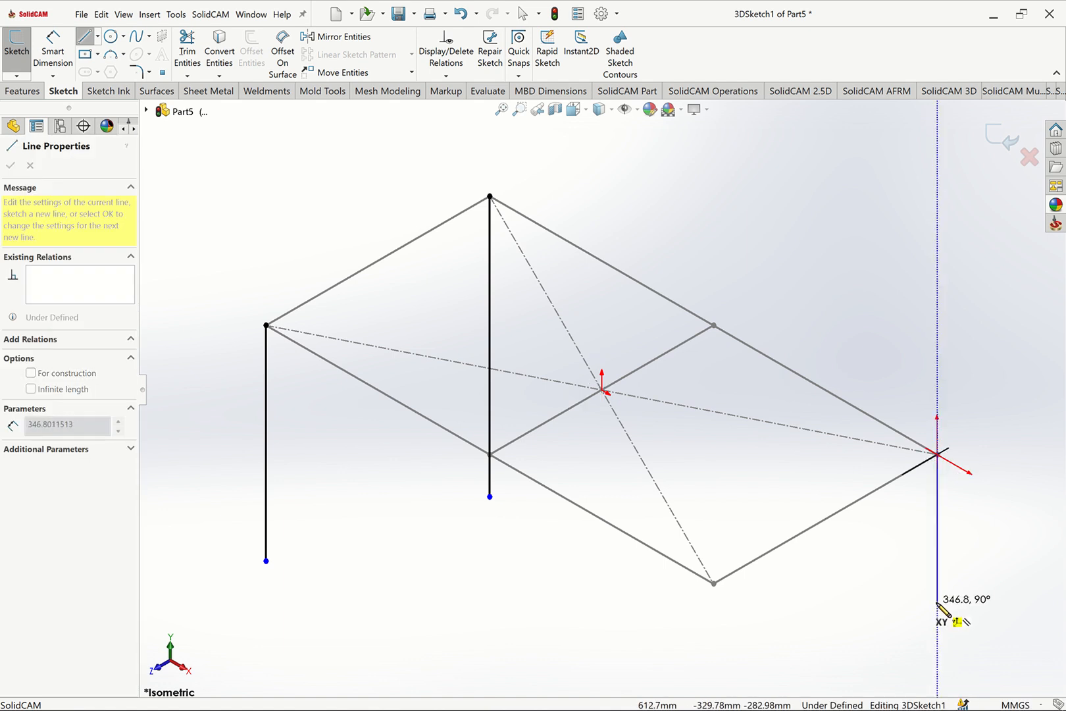
pyautogui.click(938, 603)
pyautogui.press('Escape')
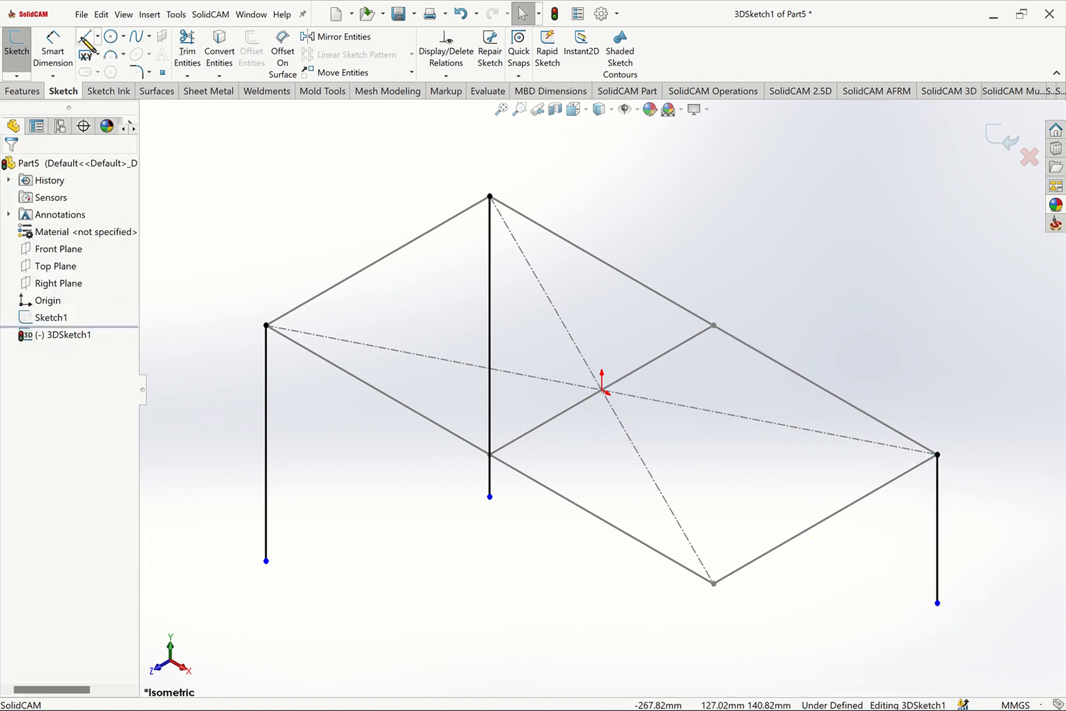
pyautogui.click(86, 37)
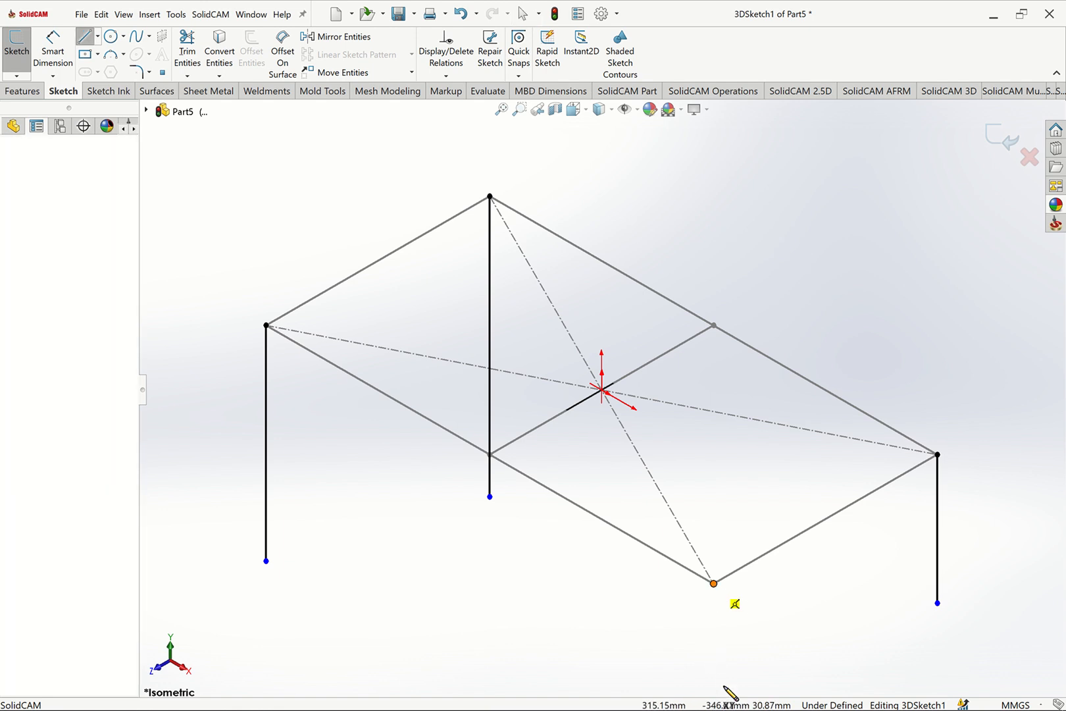
pyautogui.click(713, 583)
pyautogui.click(715, 660)
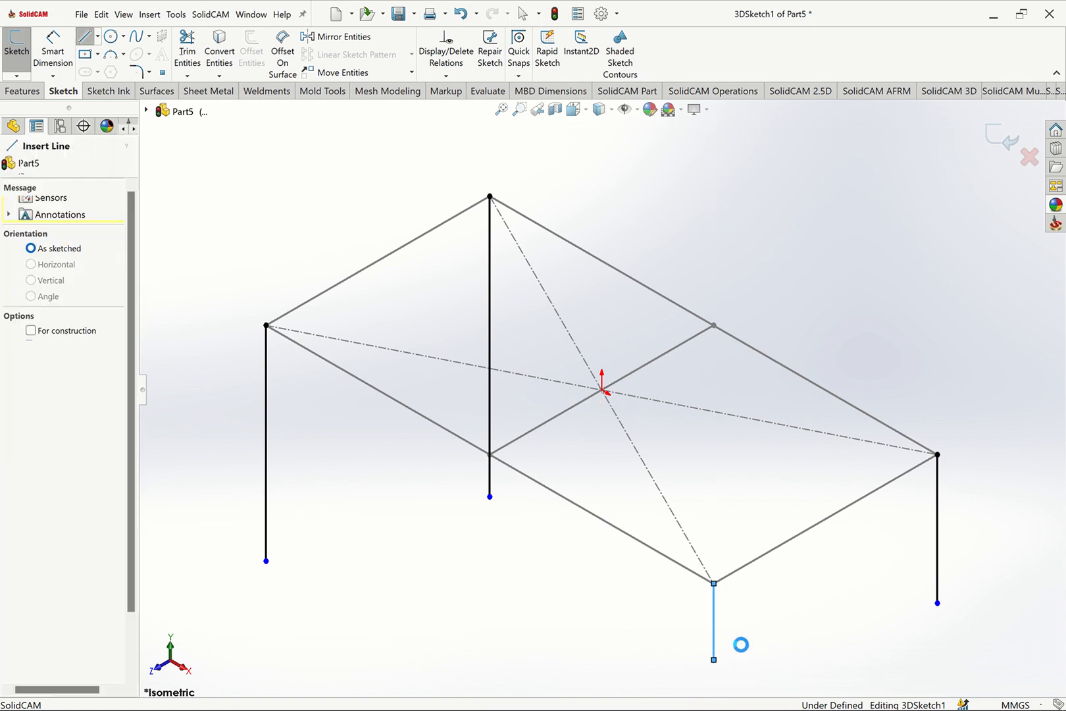
pyautogui.press('Escape')
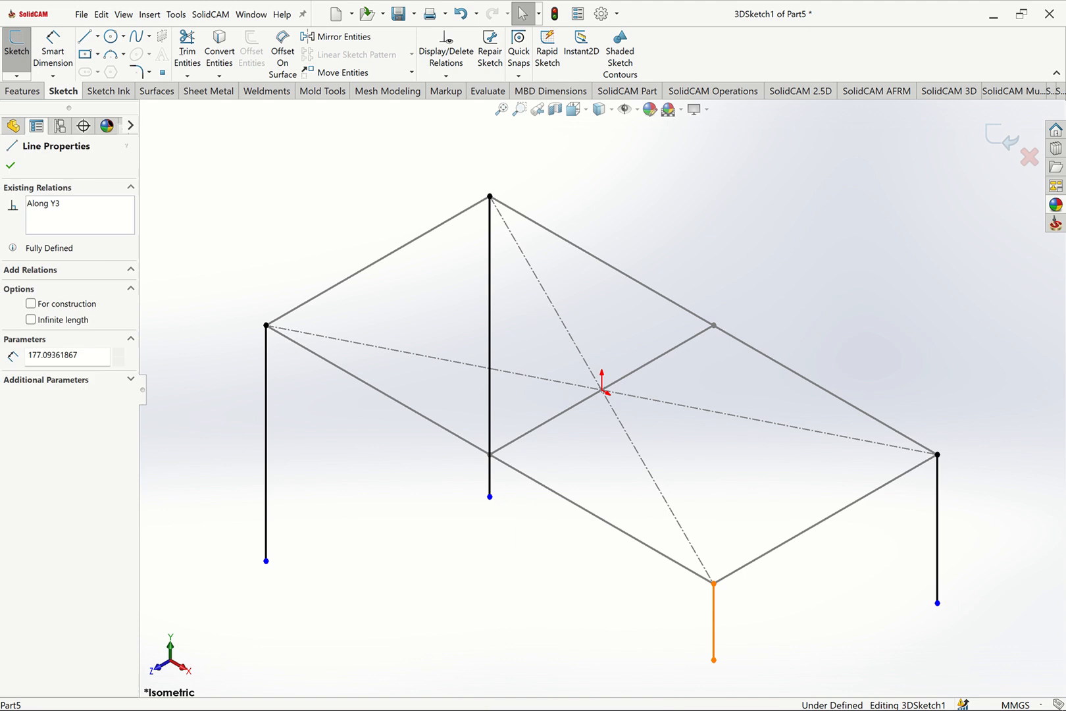
# Select all four leg lines and apply an Equal relation to them.
pyautogui.keyDown('ctrl'); pyautogui.click(490, 477); pyautogui.keyUp('ctrl')
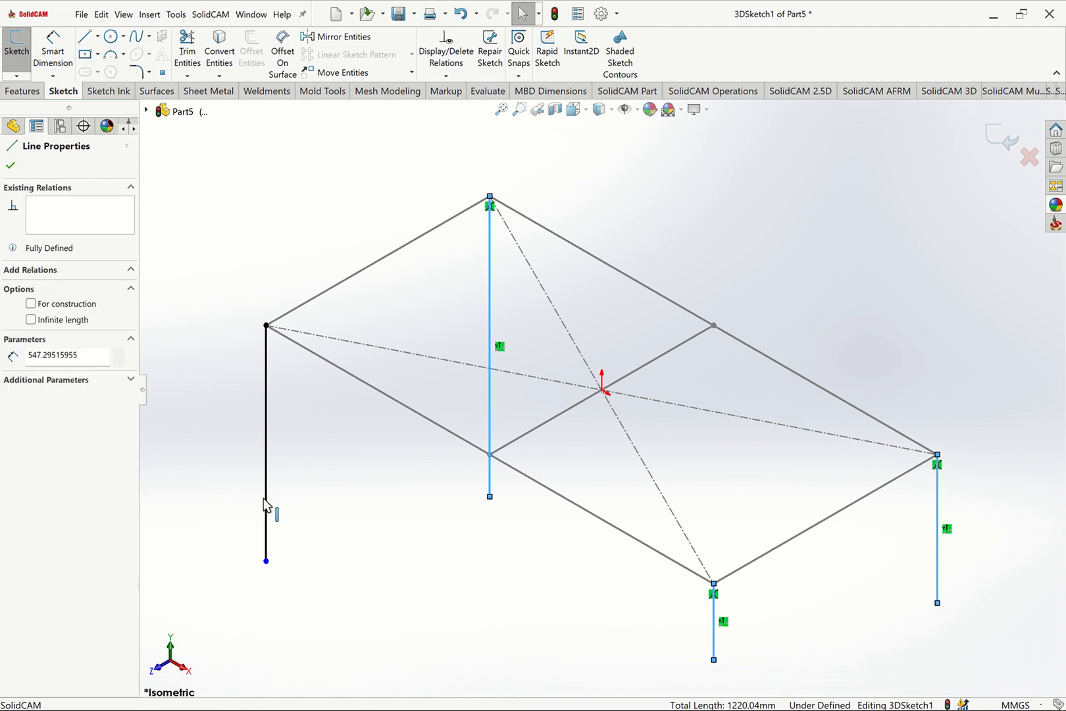
pyautogui.keyDown('ctrl'); pyautogui.click(264, 500); pyautogui.keyUp('ctrl')
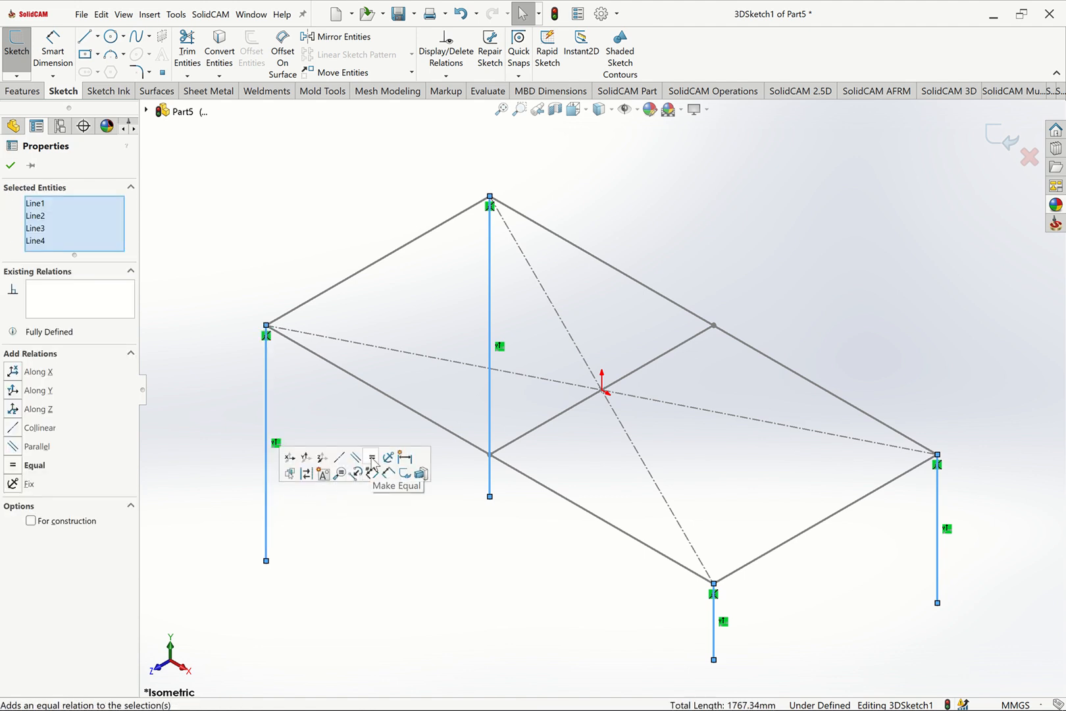
pyautogui.click(373, 458)
pyautogui.click(437, 584)
# Dimension the front-left leg line and set its length to 700 mm.
pyautogui.click(56, 49)
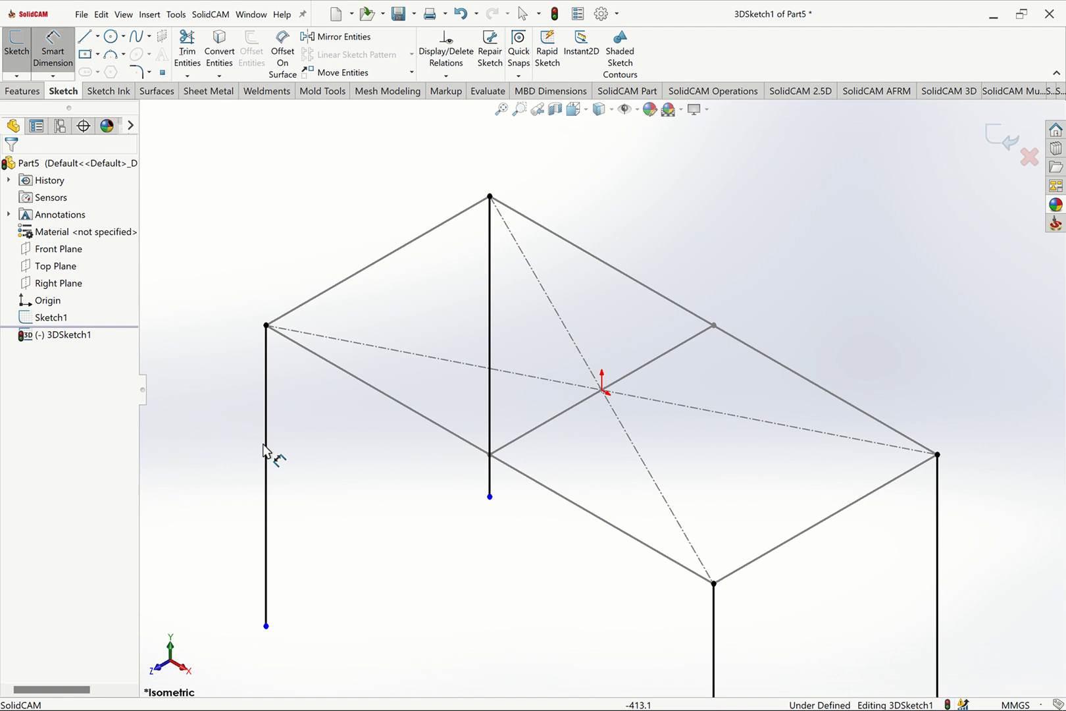
pyautogui.click(240, 454)
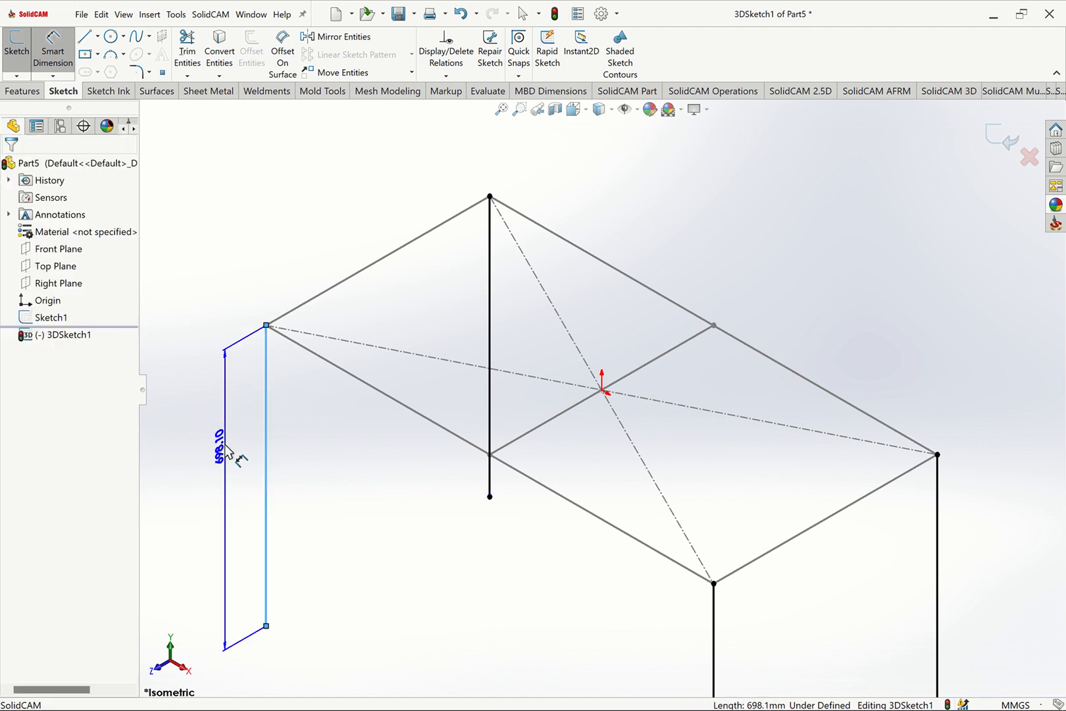
pyautogui.click(225, 446)
pyautogui.write('700')
pyautogui.press('Return')
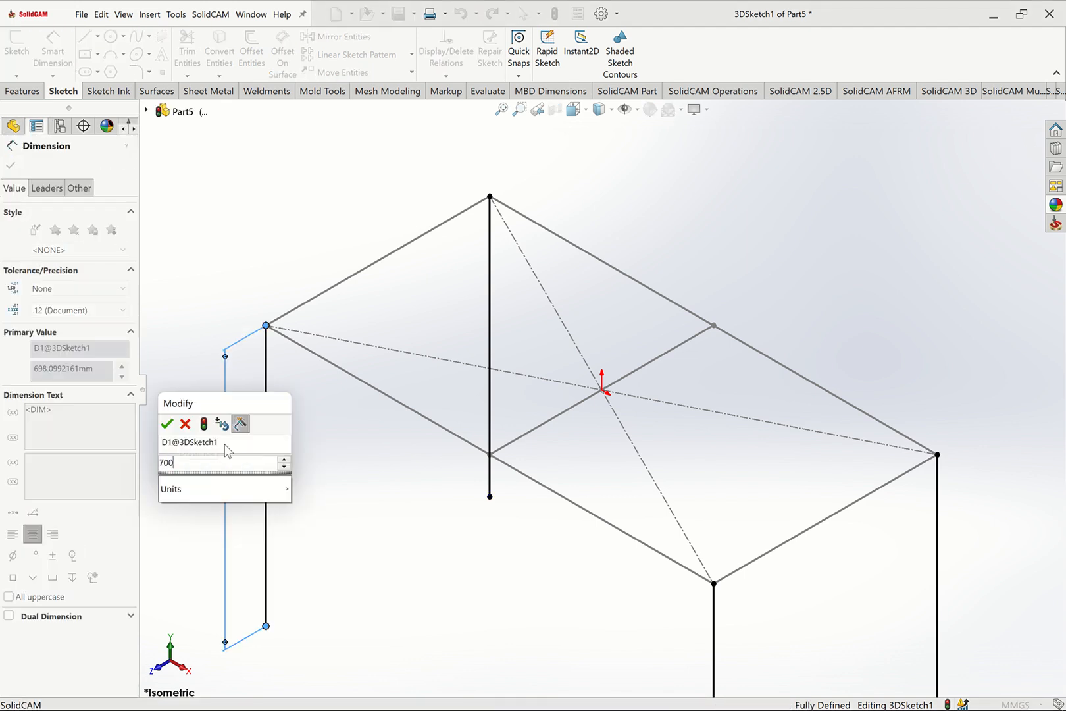
pyautogui.click(293, 446)
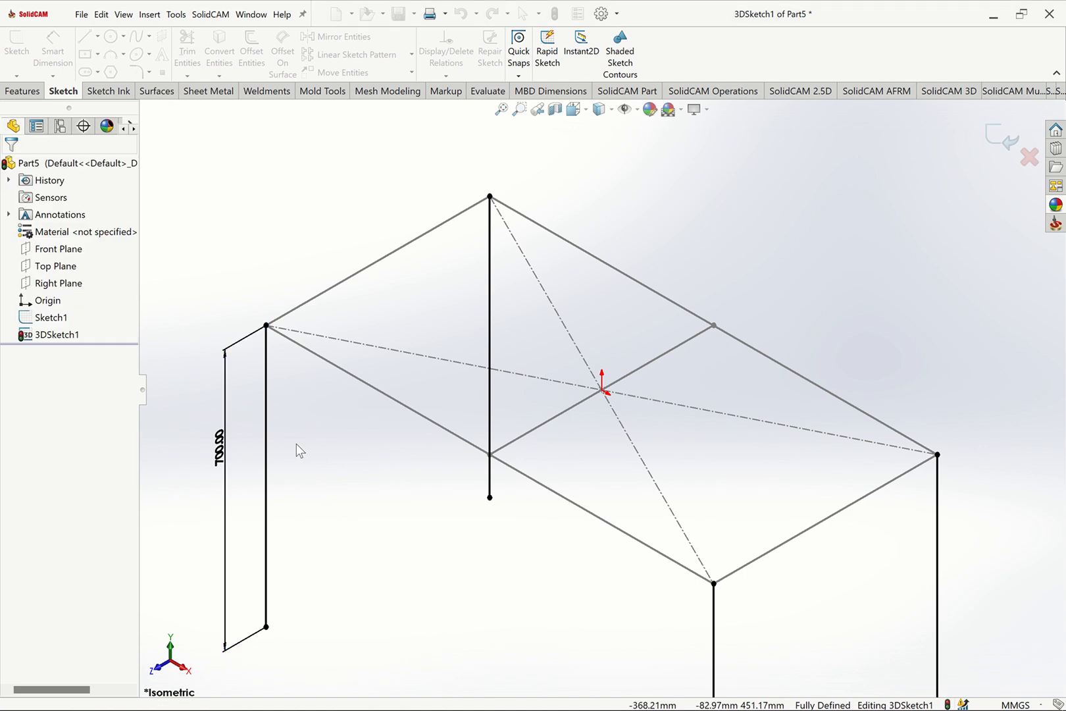
# Draw a crossbar in the YZ plane between the two left legs, about 271 mm above their lower ends.
pyautogui.click(86, 38)
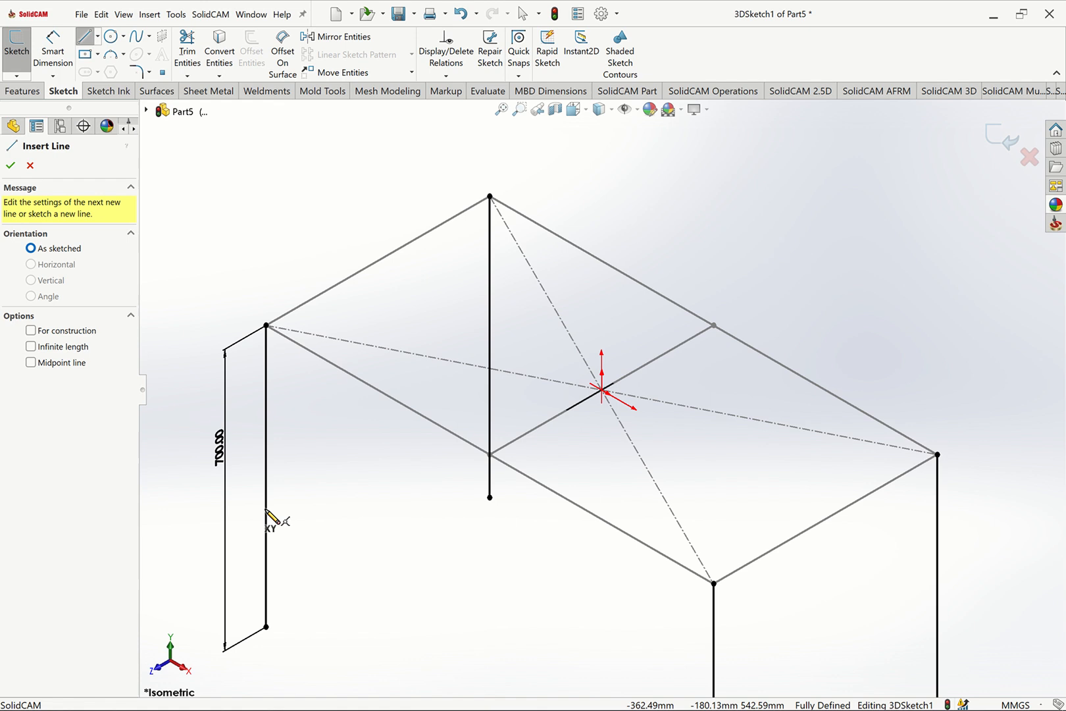
pyautogui.click(266, 509)
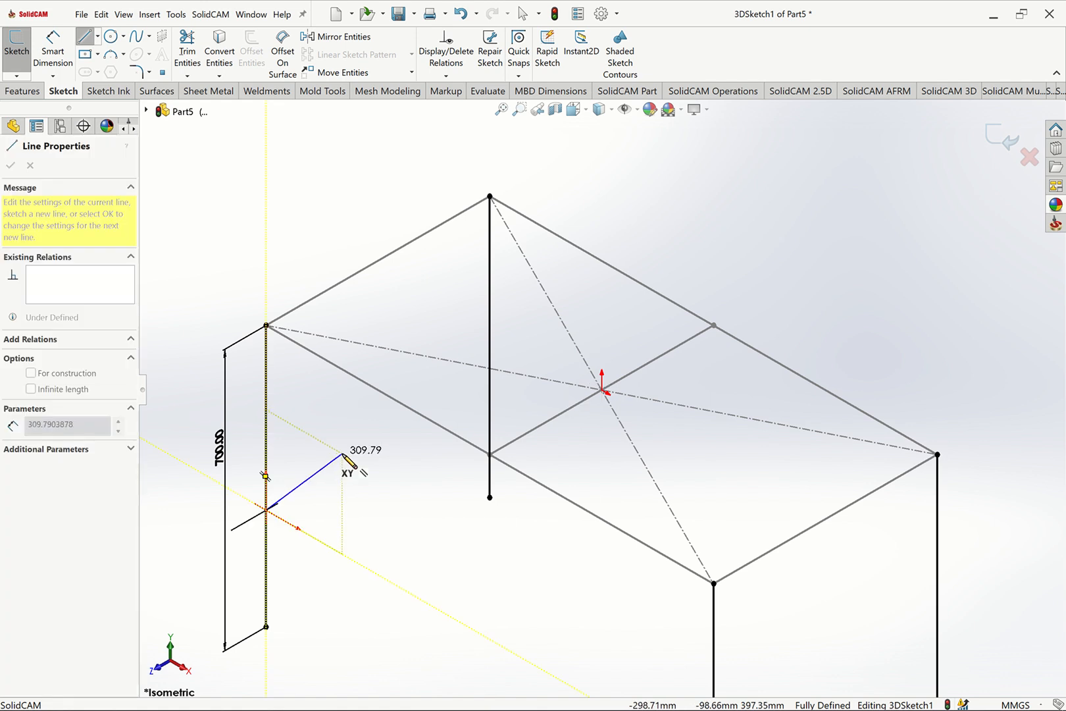
pyautogui.press('Tab')
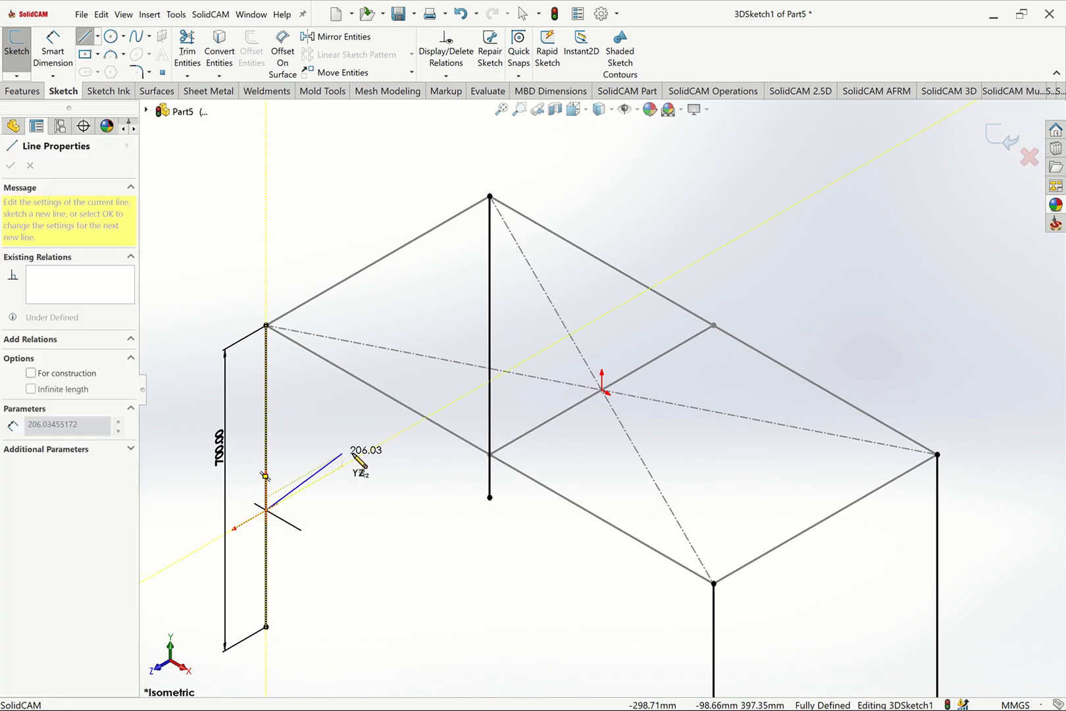
pyautogui.click(490, 381)
pyautogui.press('Escape')
# Draw a matching crossbar line in the YZ plane between the lower portions of the two right legs.
pyautogui.click(86, 38)
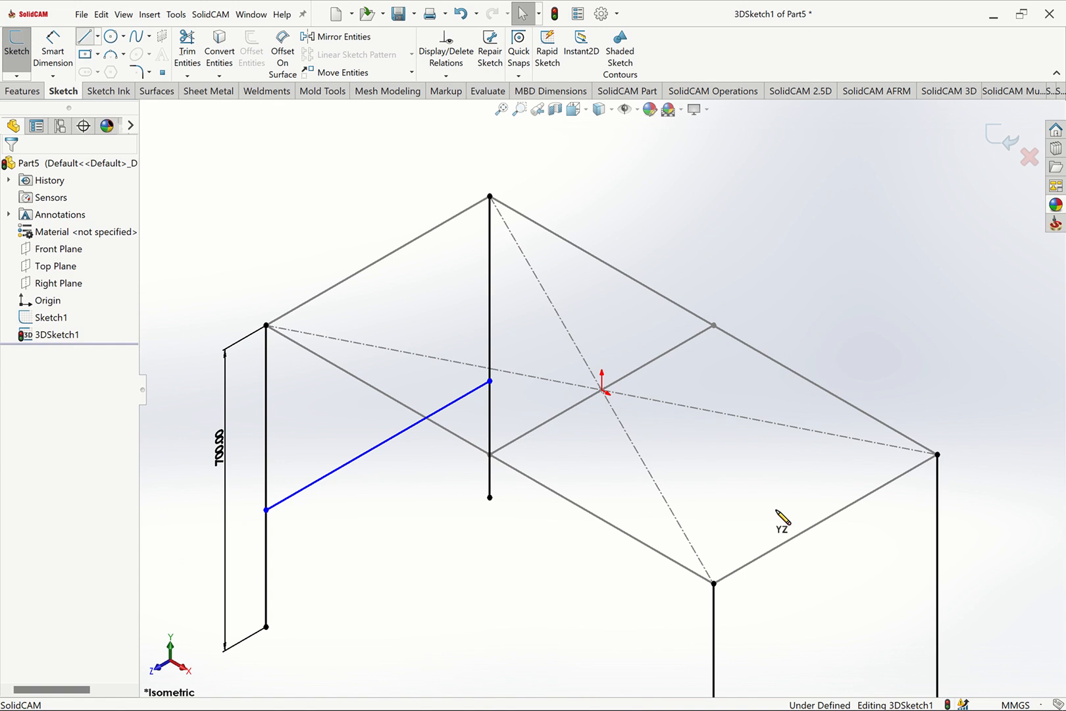
pyautogui.scroll(-1, 757, 604)
pyautogui.scroll(2, 708, 619)
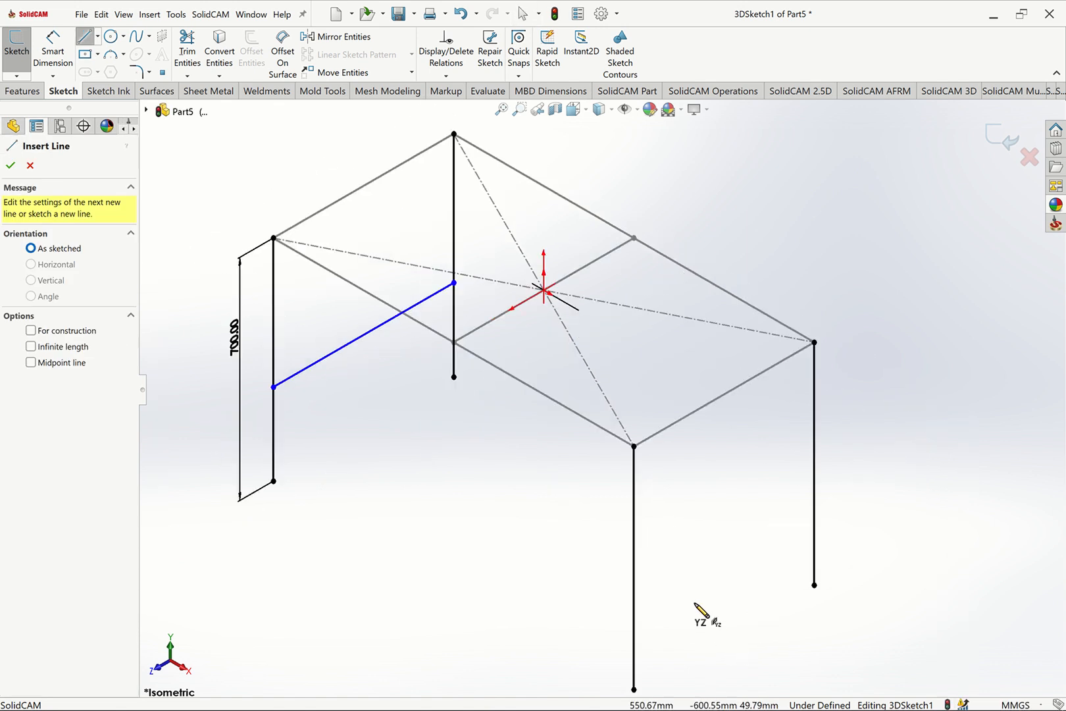
pyautogui.scroll(1, 693, 604)
pyautogui.click(629, 558)
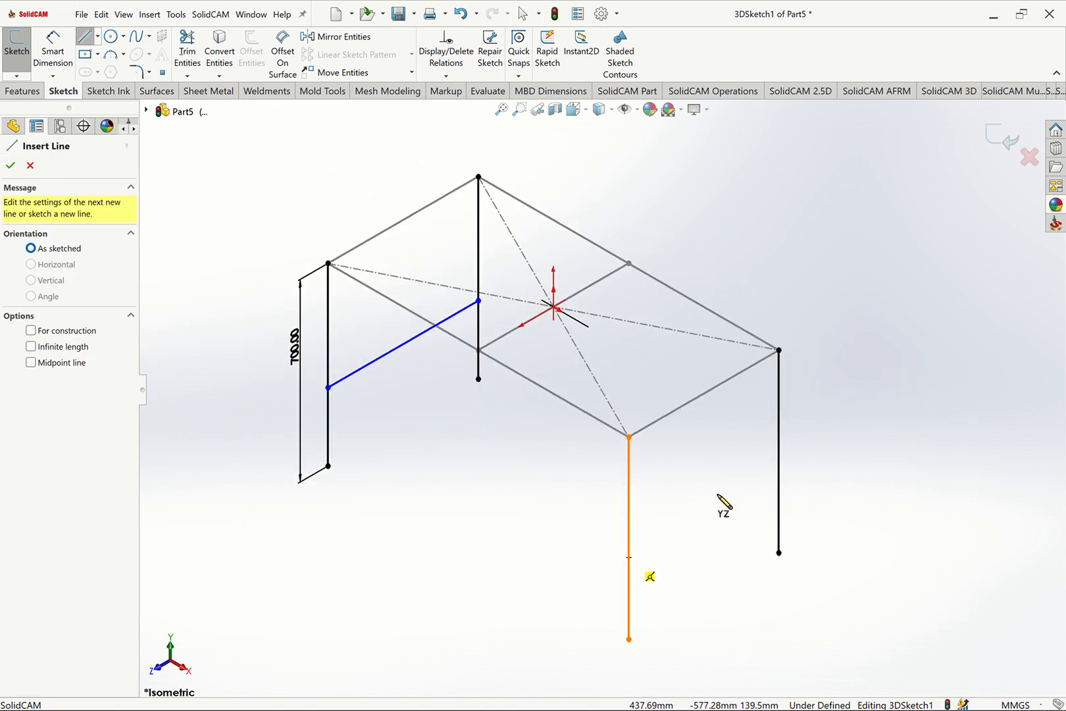
pyautogui.click(782, 481)
pyautogui.press('Escape')
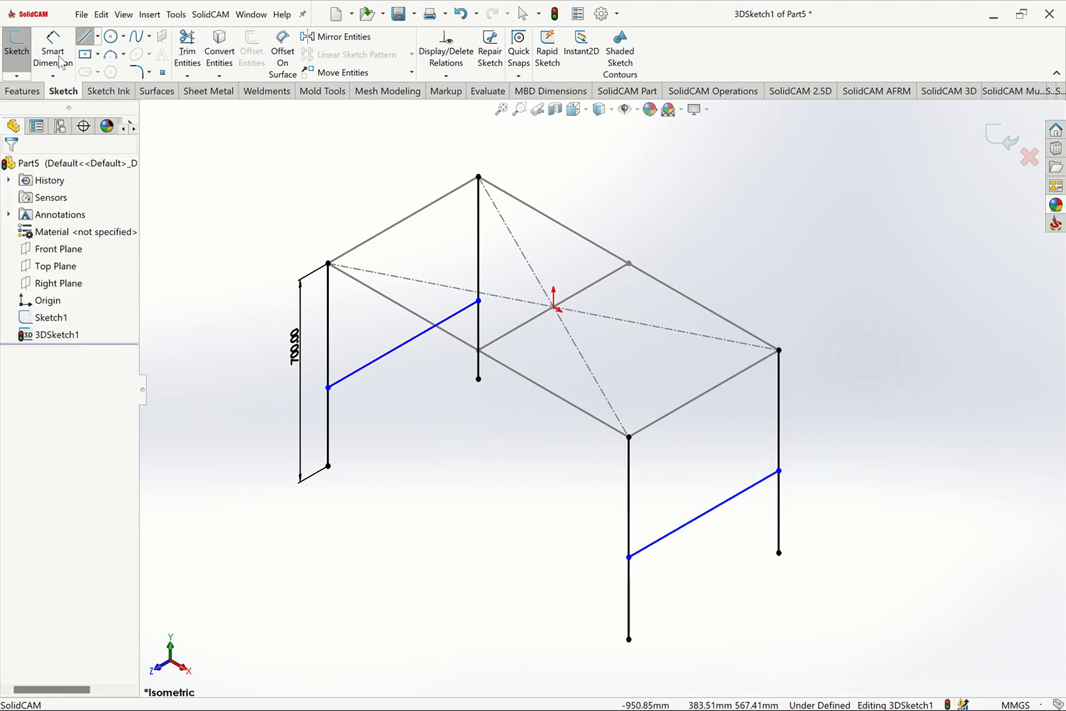
# Dimension the left crossbar's height above the front-left leg's lower end and set it to 254 mm.
pyautogui.click(53, 51)
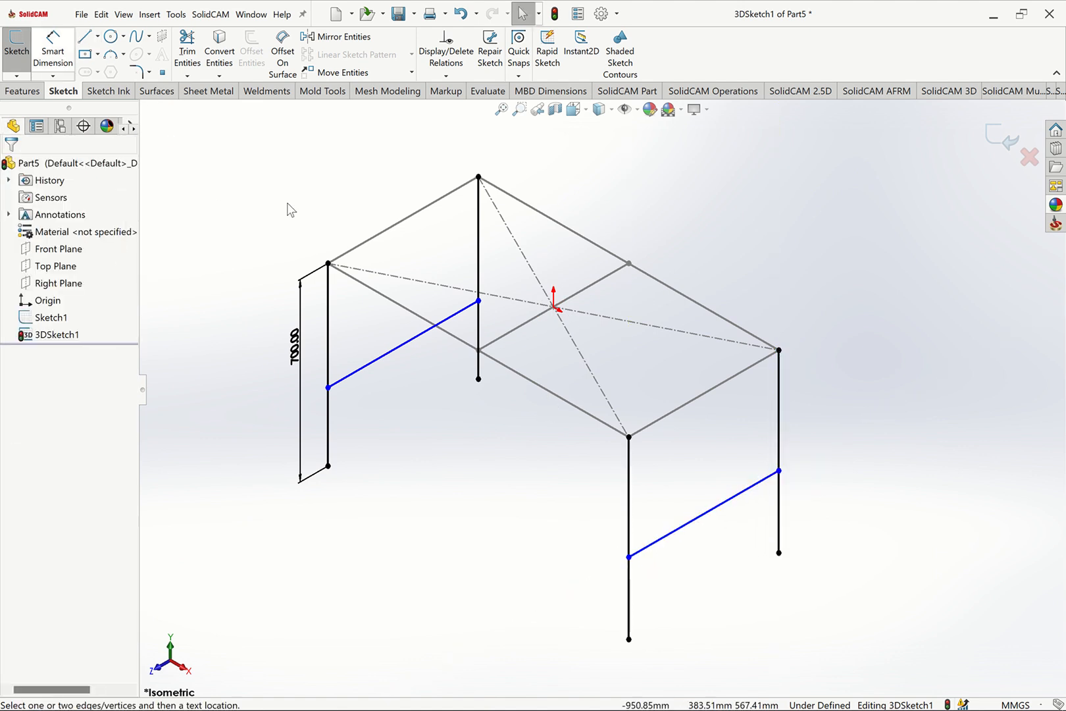
pyautogui.click(328, 466)
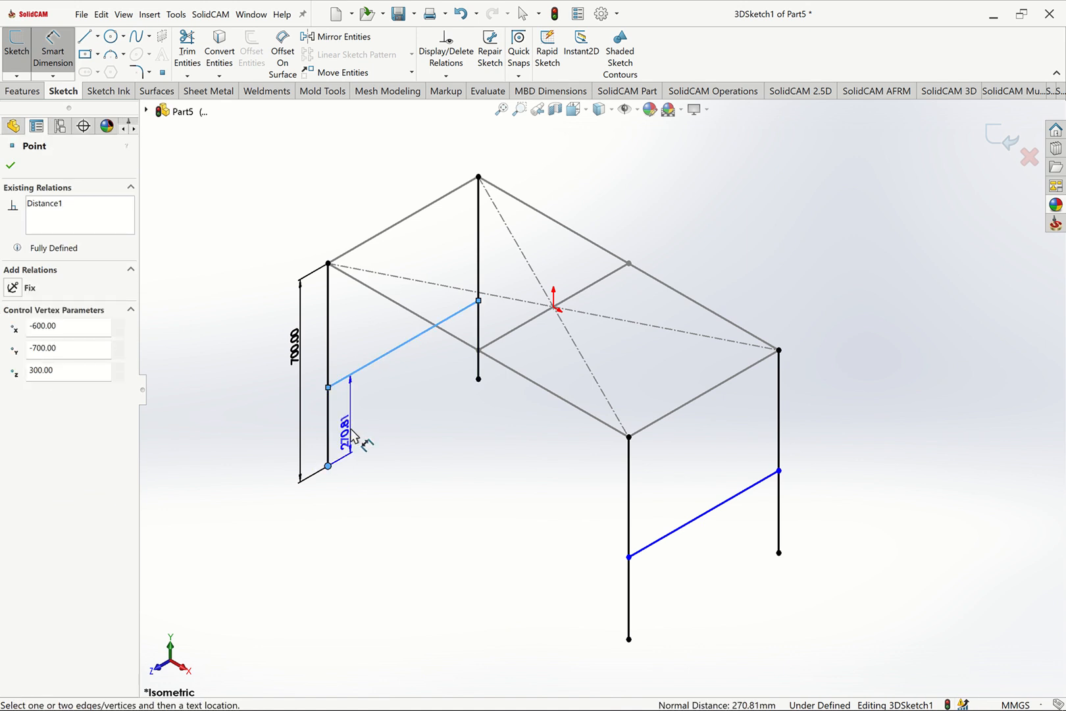
pyautogui.click(351, 435)
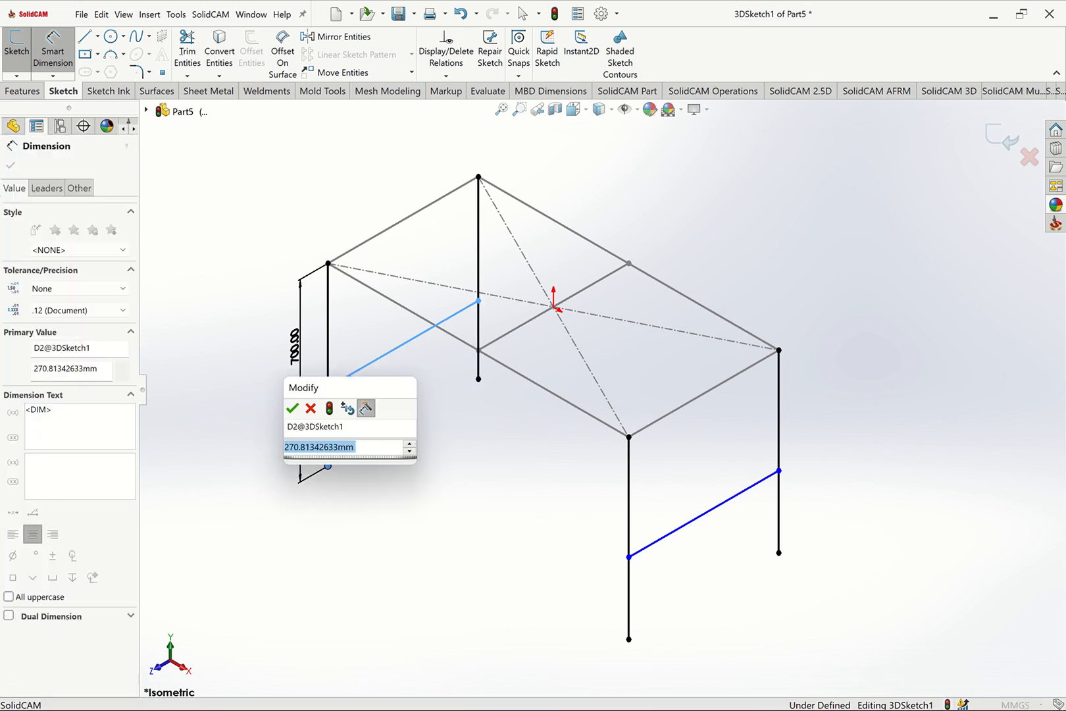
pyautogui.write('254')
pyautogui.press('Return')
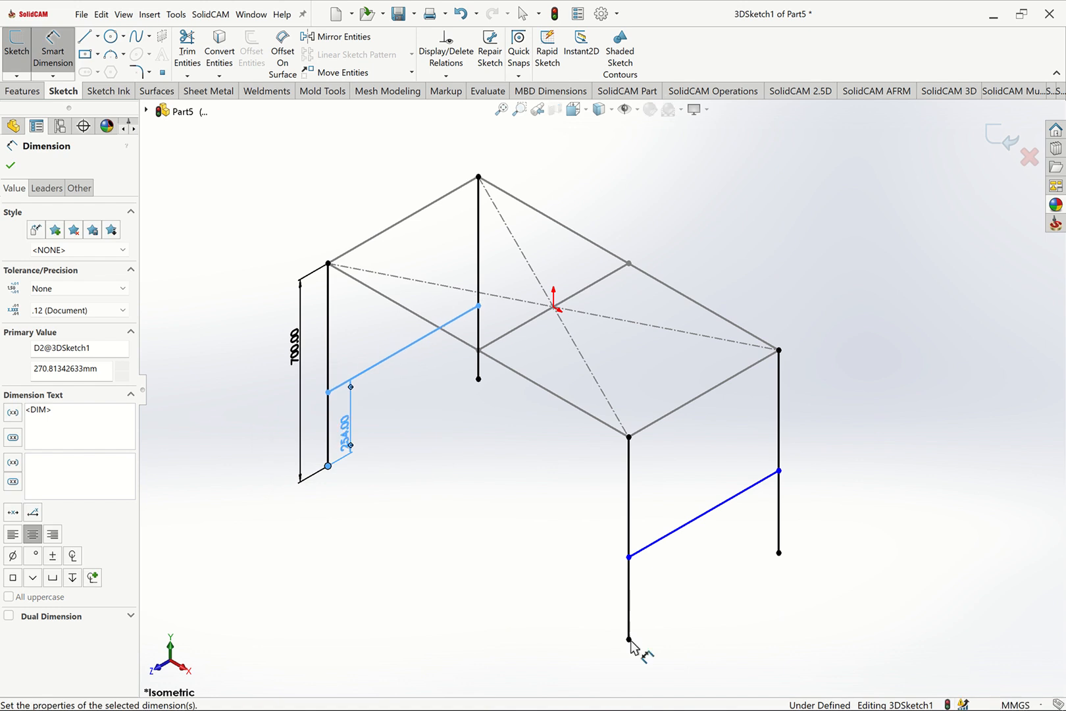
pyautogui.press('Escape')
pyautogui.click(628, 638)
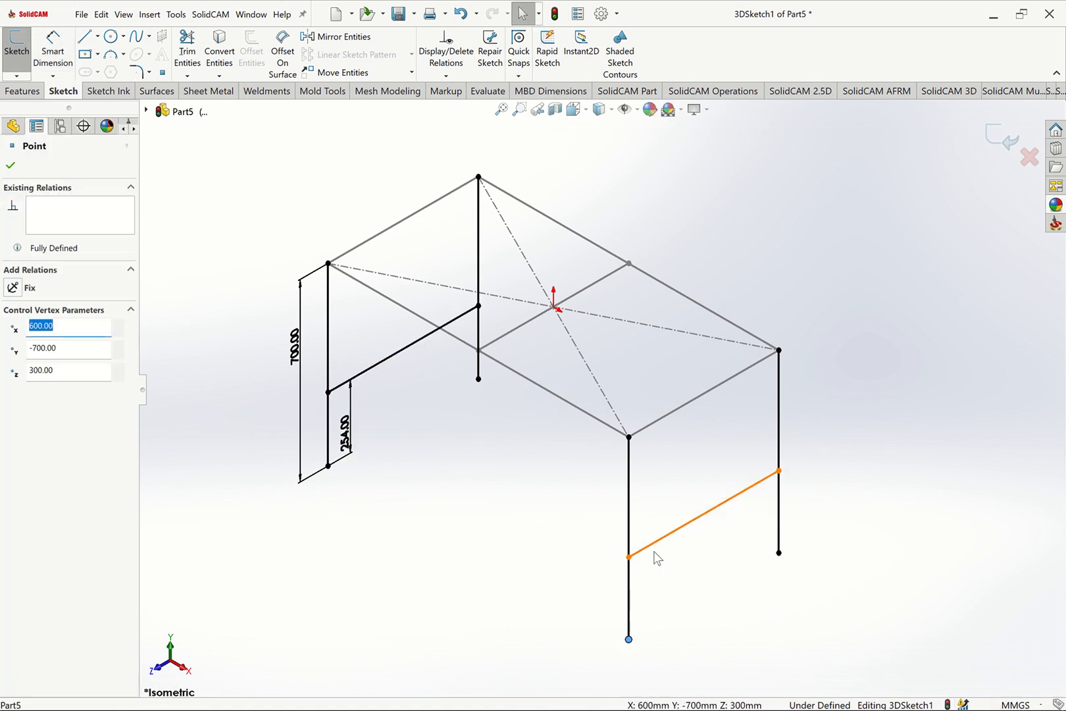
pyautogui.click(55, 57)
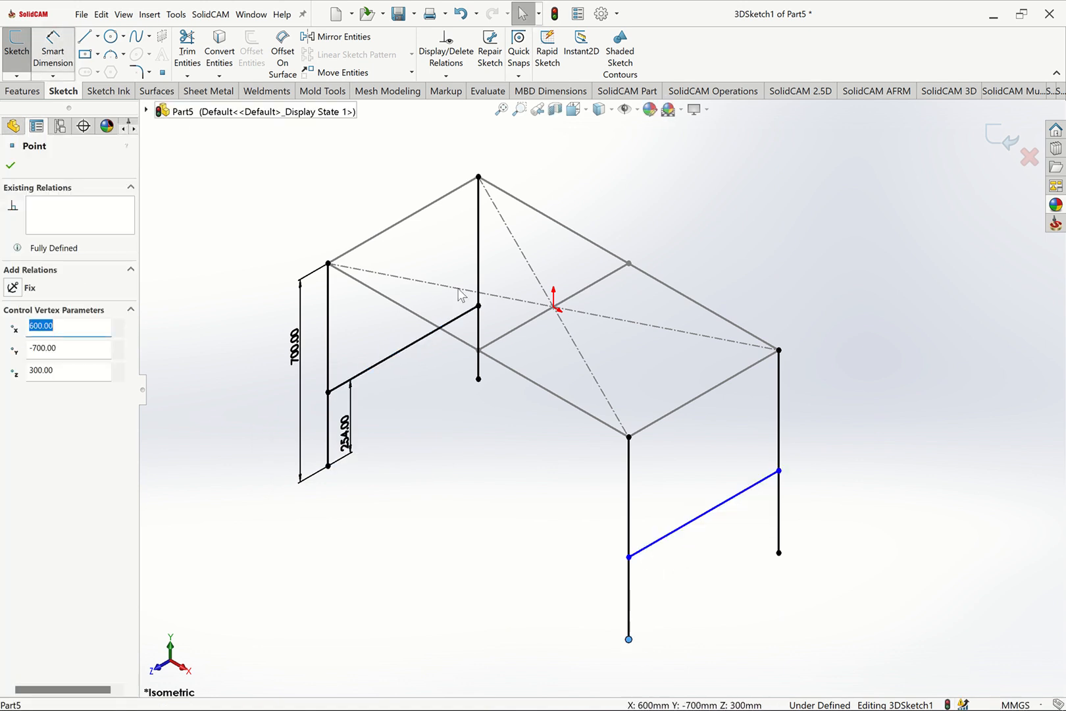
pyautogui.click(661, 543)
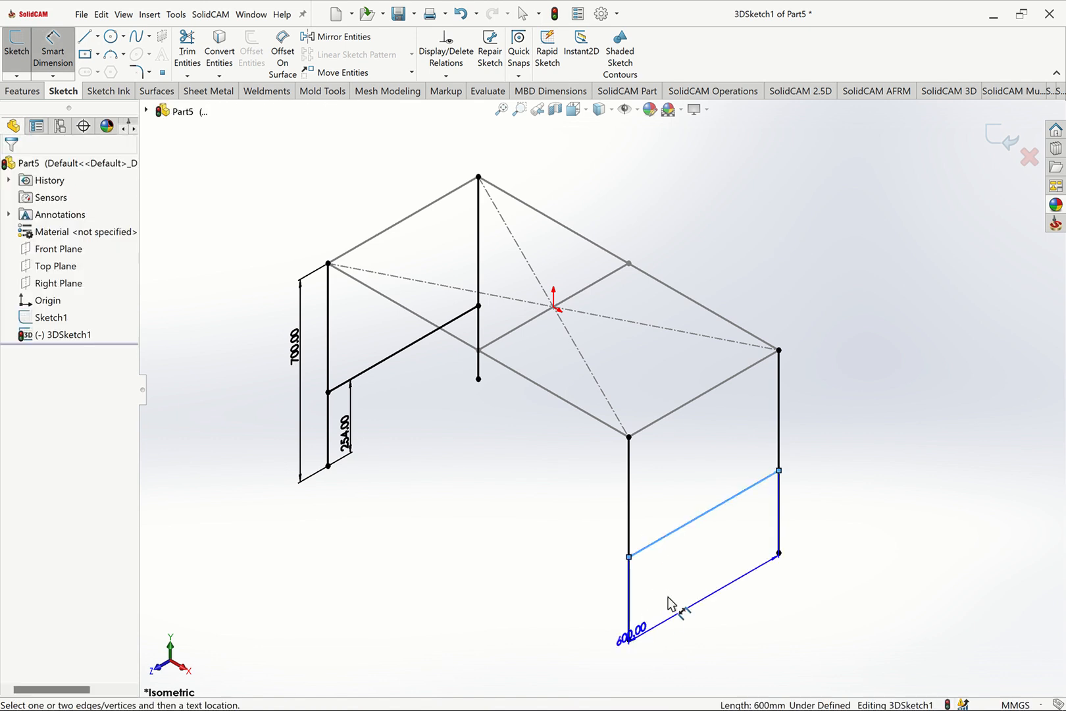
pyautogui.click(669, 604)
pyautogui.click(648, 288)
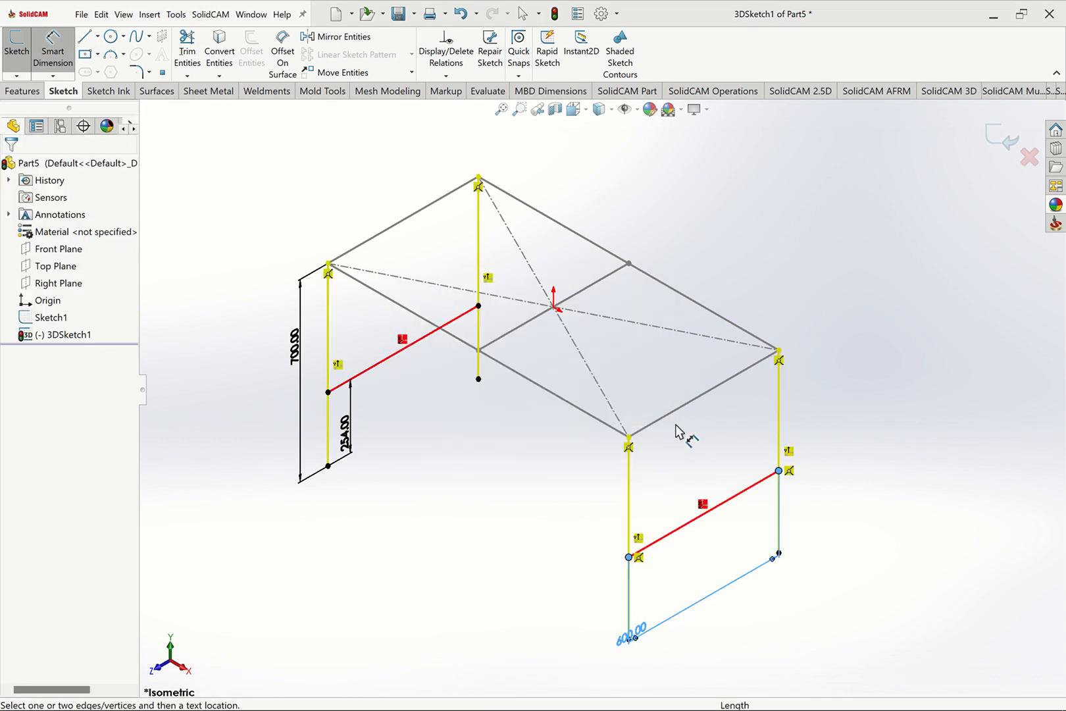
# Dimension the right crossbar's height above the rear-right leg's lower end and set it to 254 mm.
pyautogui.click(712, 520)
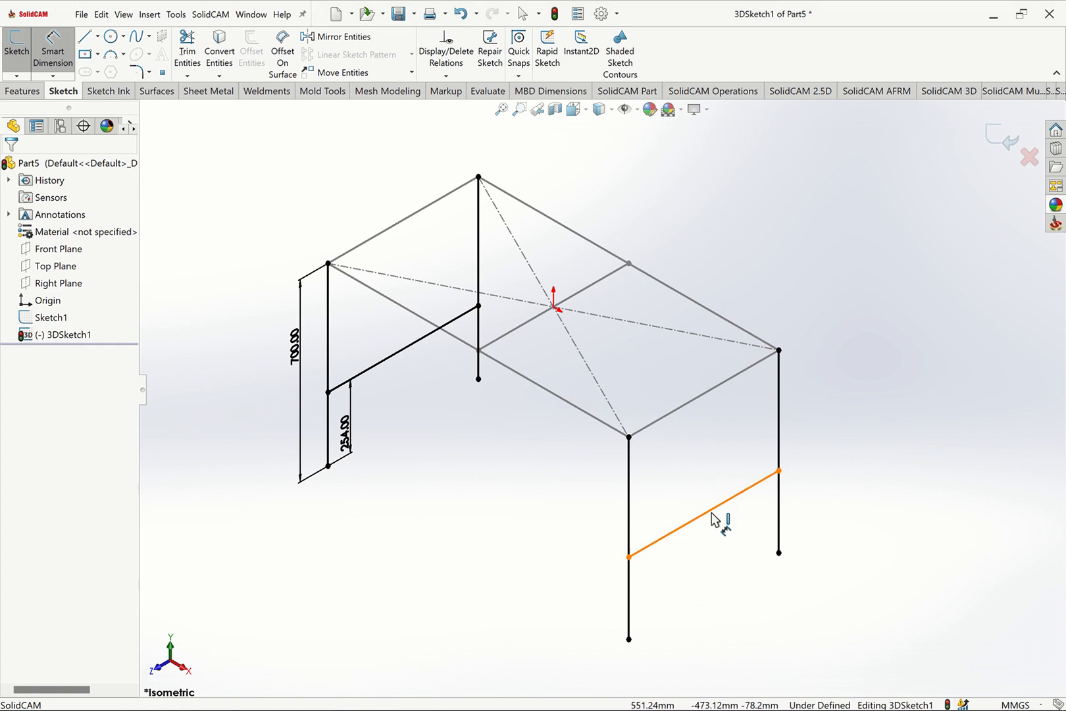
pyautogui.click(779, 553)
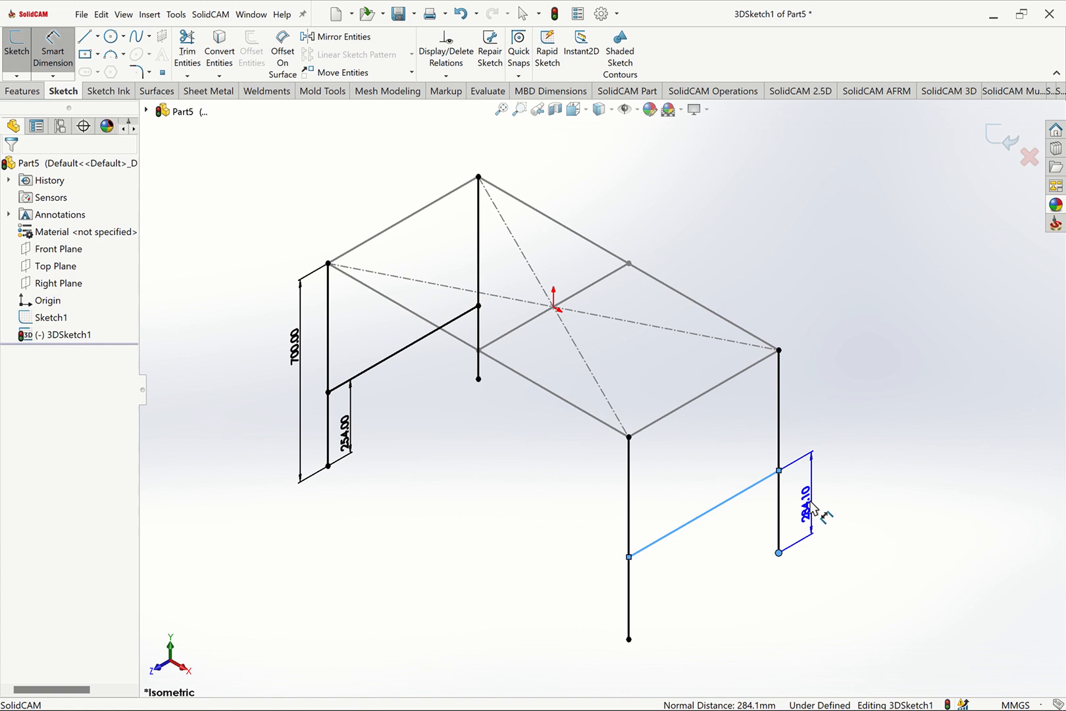
pyautogui.click(814, 508)
pyautogui.write('254')
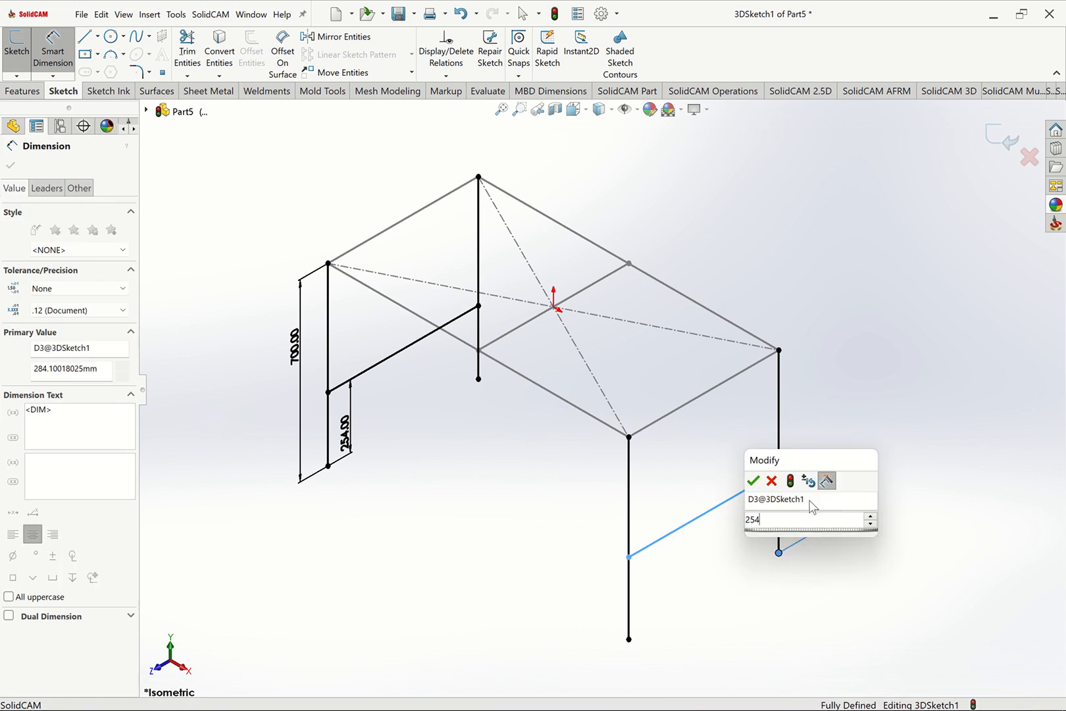
pyautogui.press('Return')
pyautogui.press('Escape')
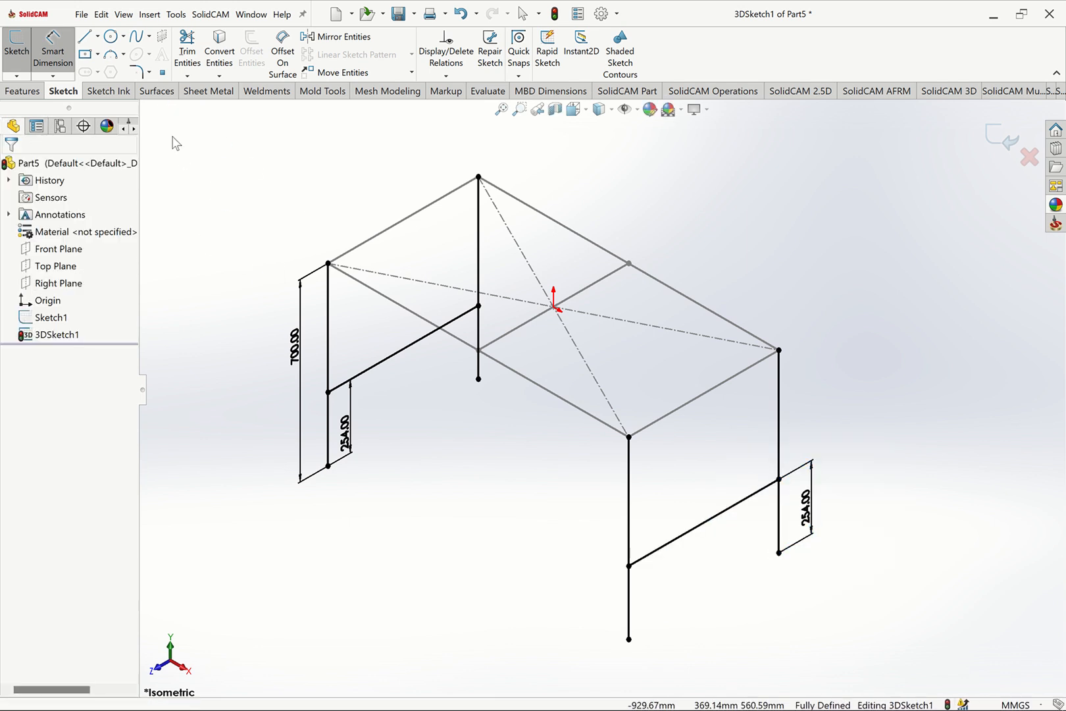
pyautogui.press('Escape')
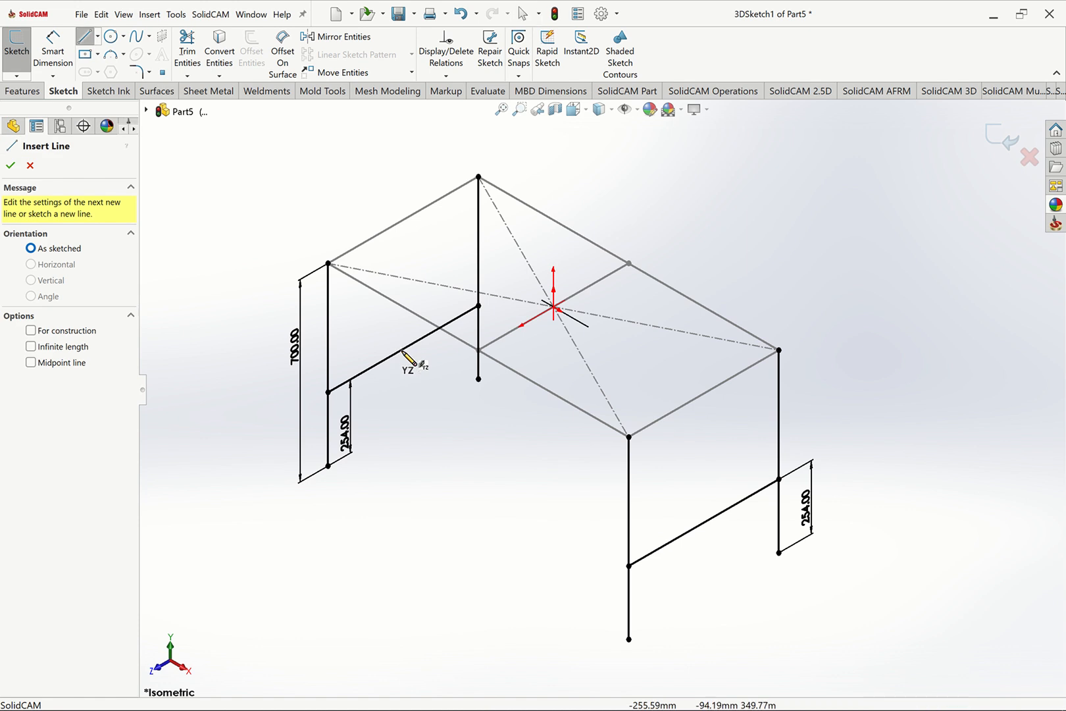
# Draw a 1200 mm line along X in the ZX plane, connecting the left and right crossbars near their rear ends.
pyautogui.click(402, 349)
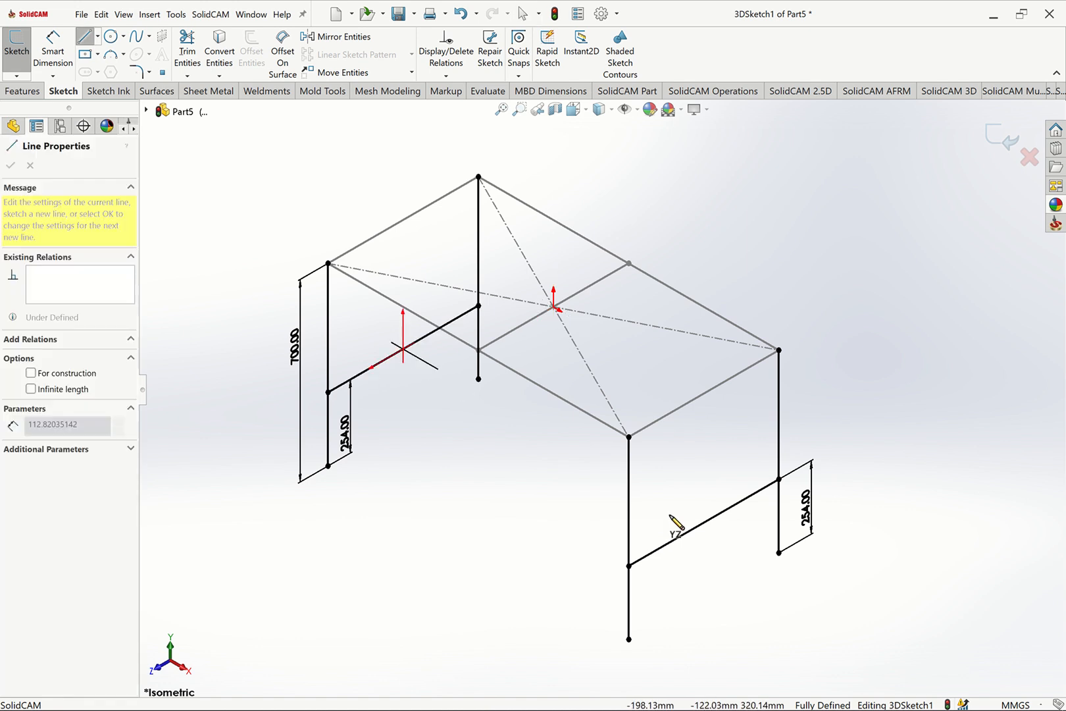
pyautogui.press('Escape')
pyautogui.click(86, 41)
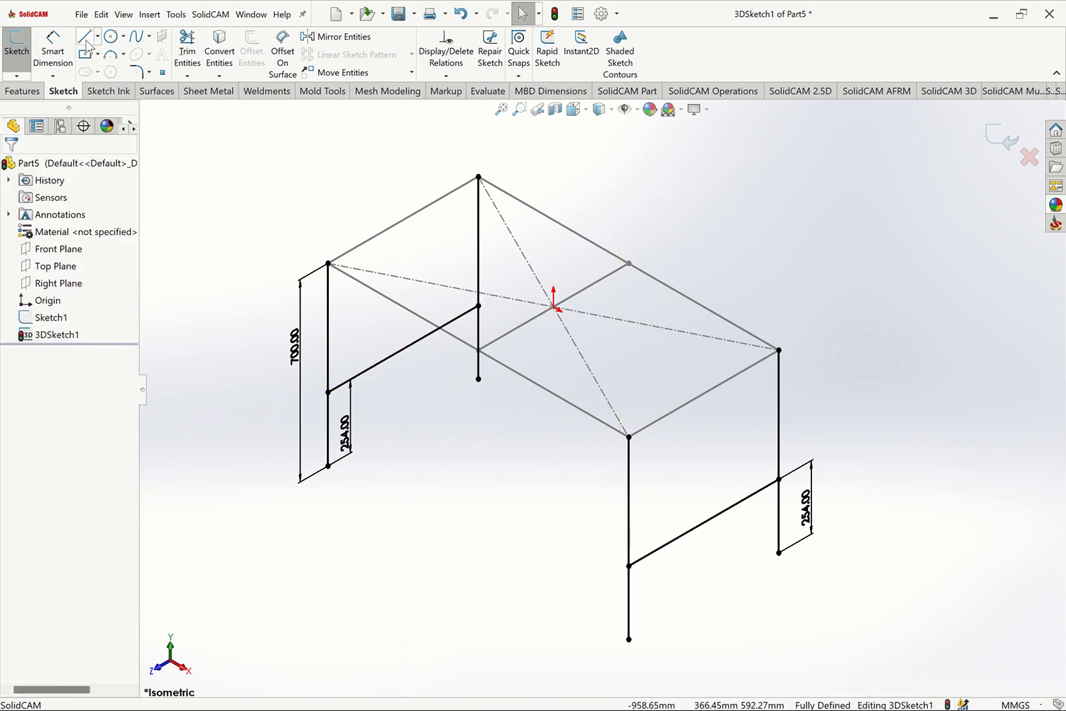
pyautogui.click(452, 321)
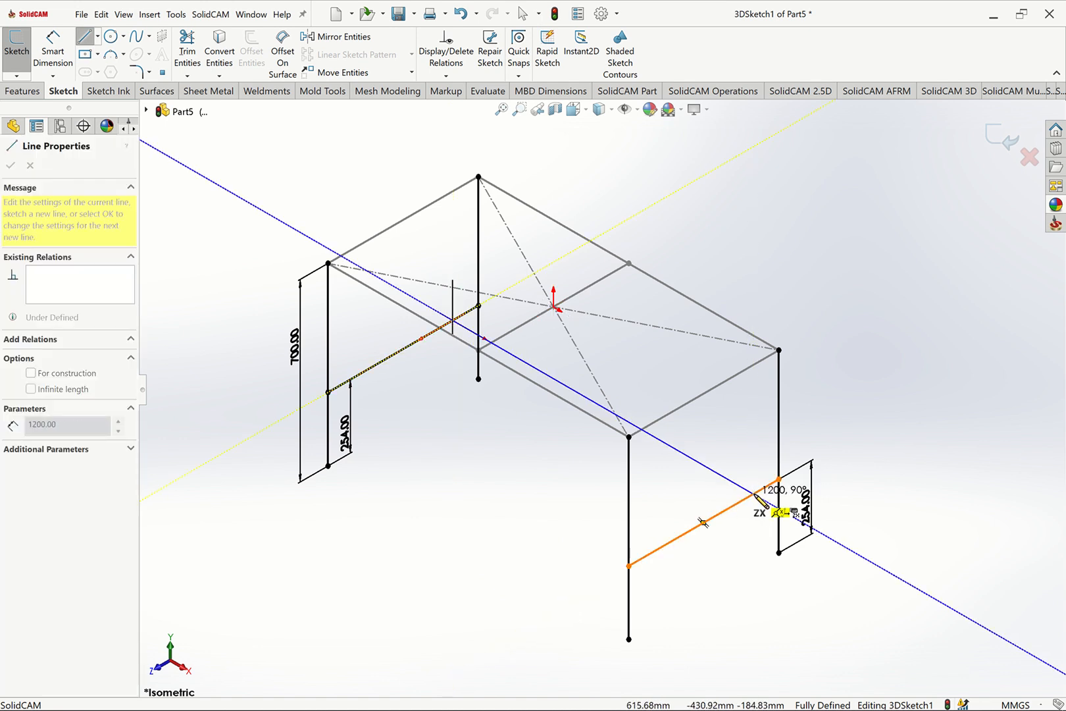
pyautogui.doubleClick(754, 493)
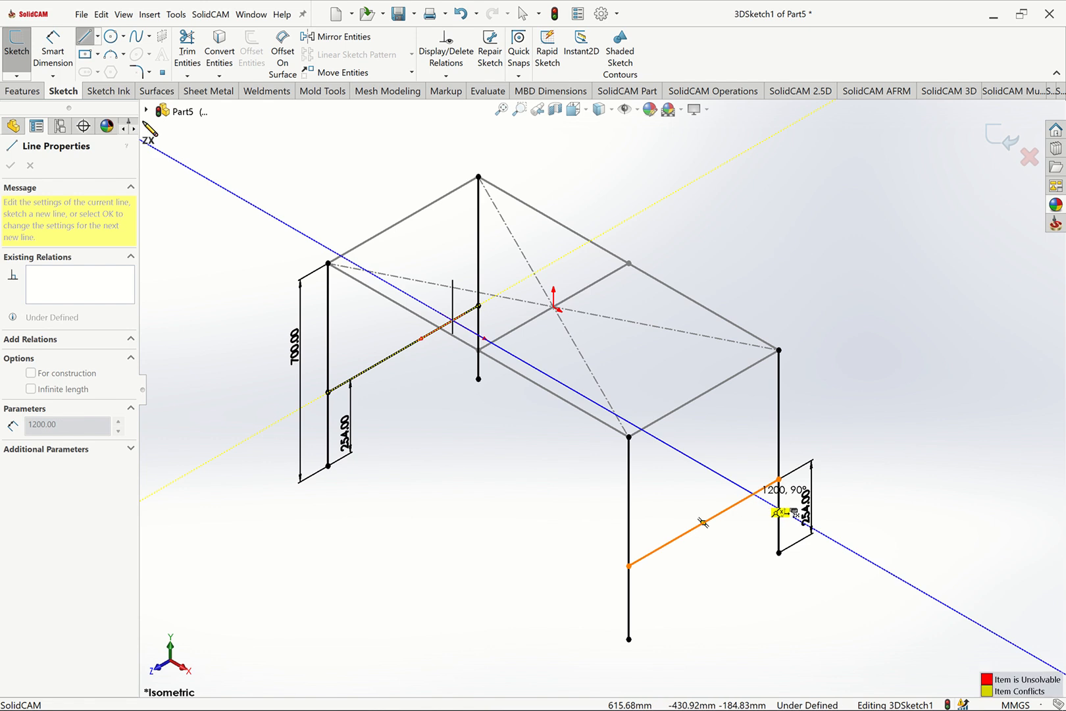
pyautogui.press('Escape')
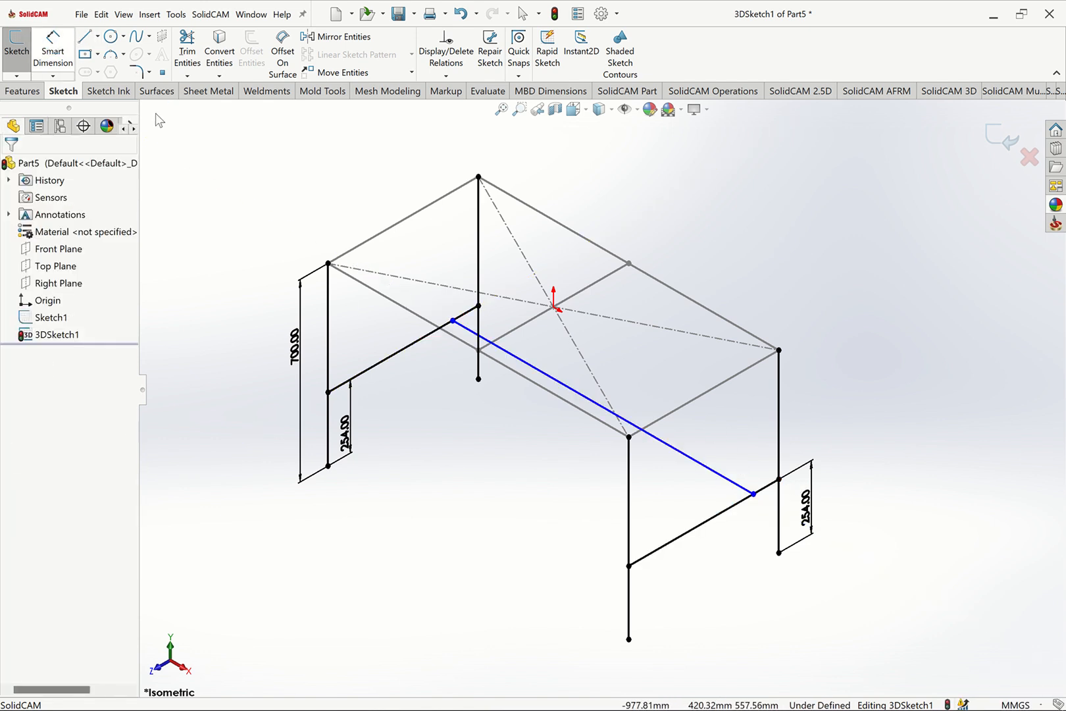
# Dimension the long crossbar's left endpoint from the left crossbar's rear endpoint and set the distance to 127 mm.
pyautogui.click(55, 51)
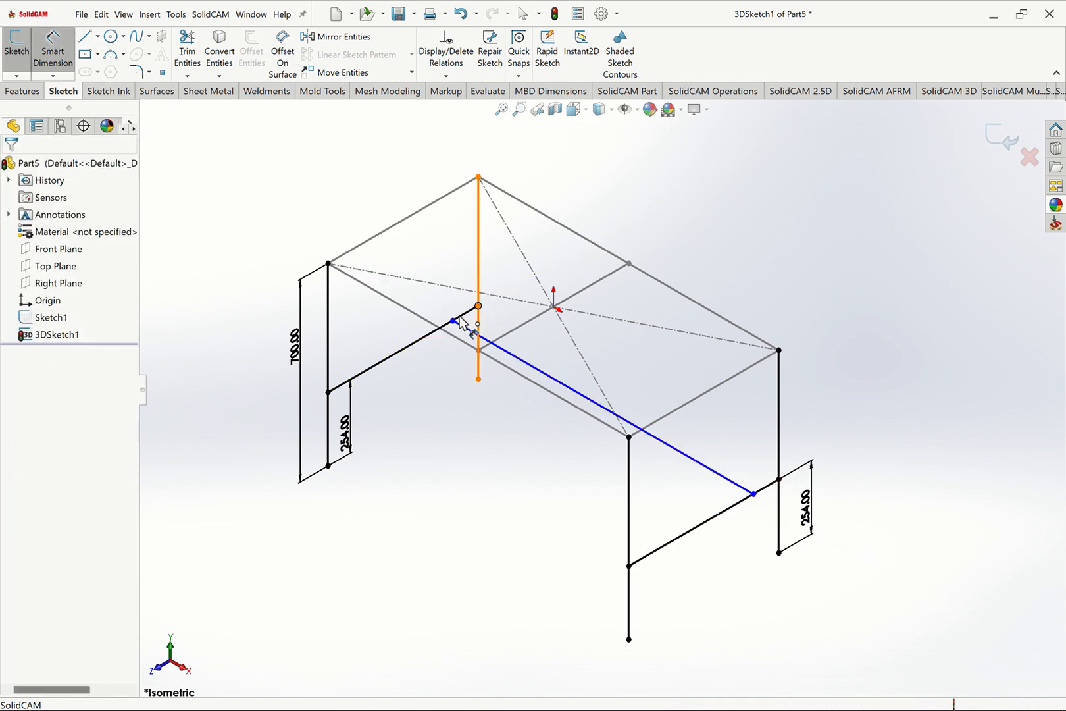
pyautogui.click(479, 306)
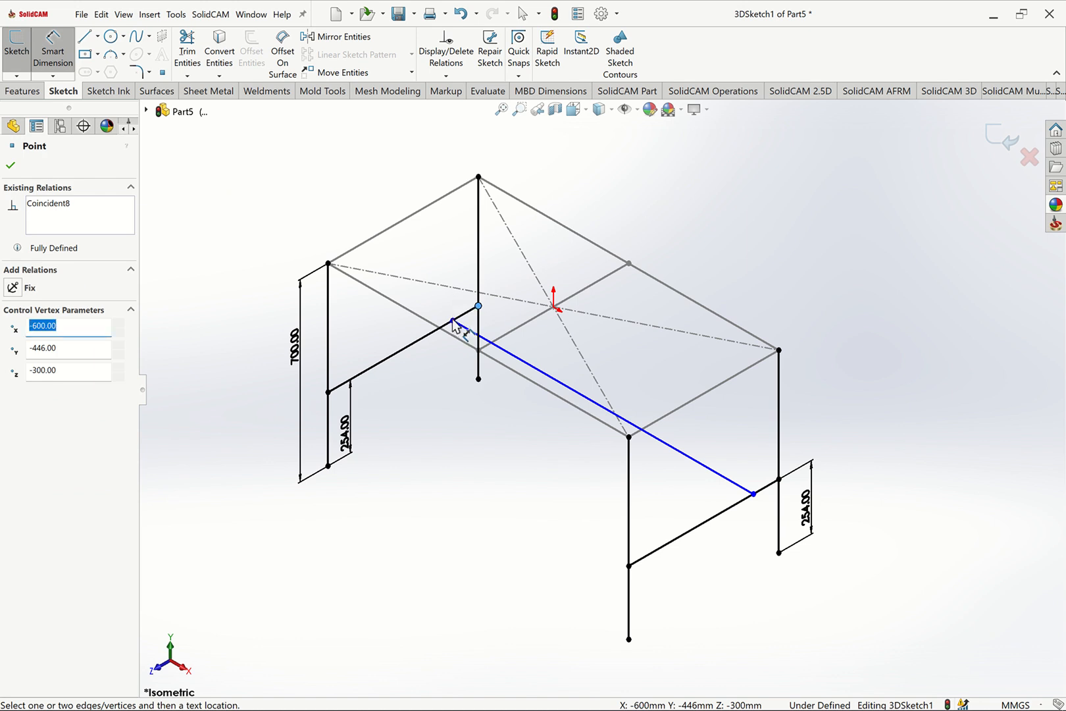
pyautogui.click(453, 320)
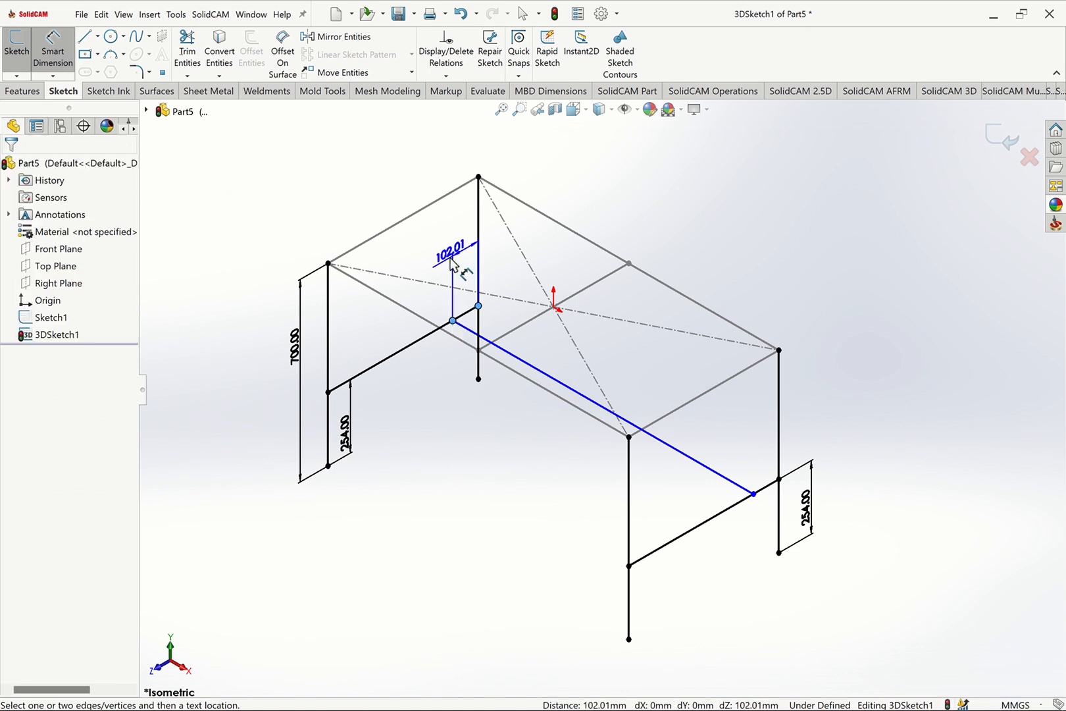
pyautogui.click(451, 263)
pyautogui.write('127')
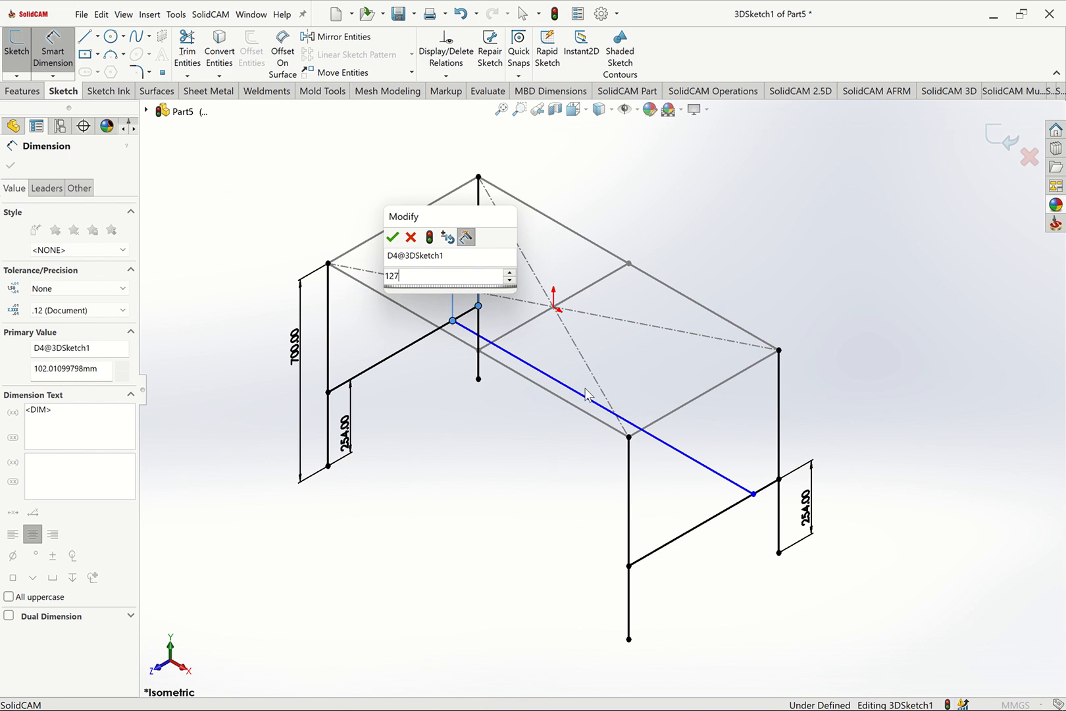
pyautogui.press('Return')
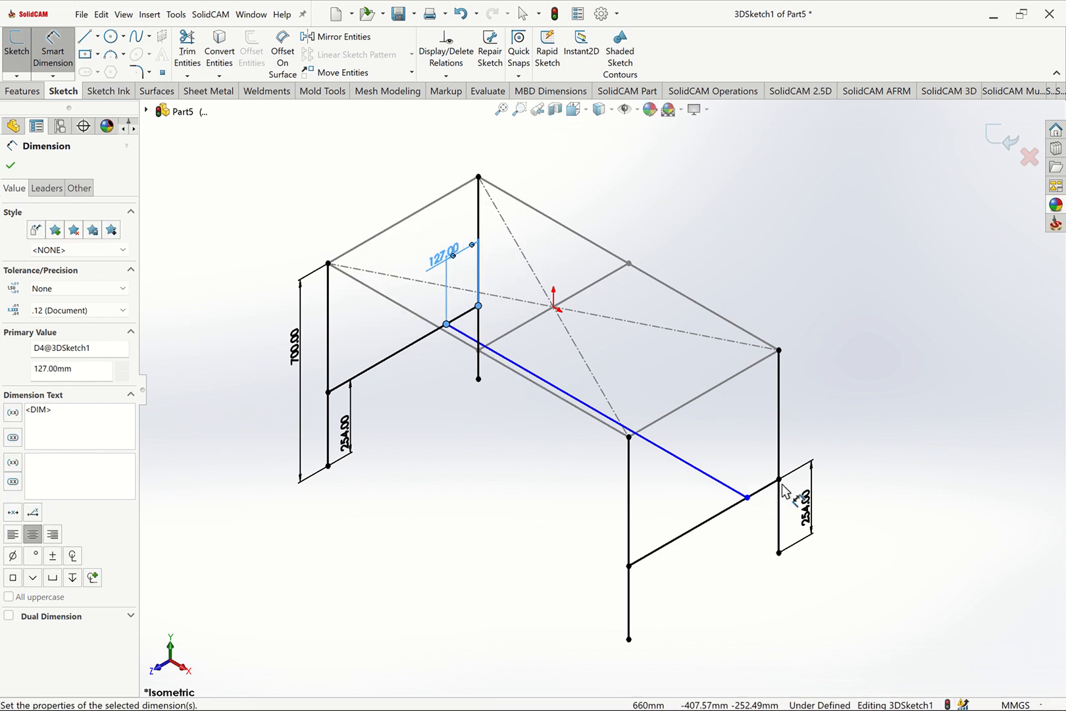
pyautogui.press('Escape')
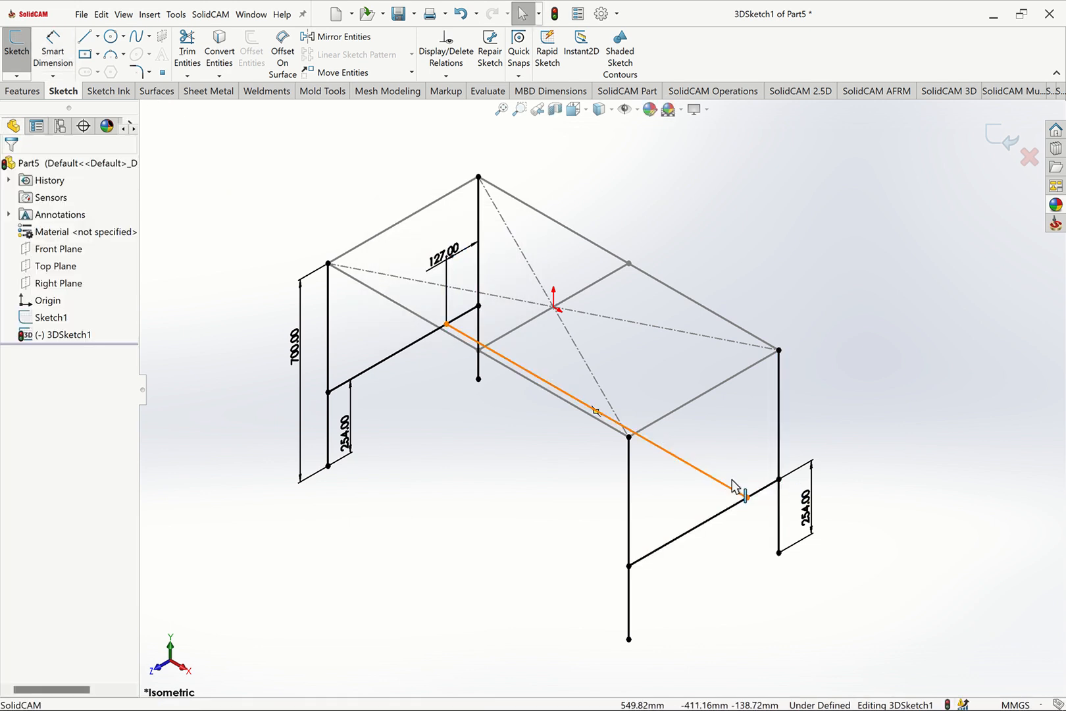
# Inspect the existing relations of the long crossbar line.
pyautogui.click(736, 488)
pyautogui.click(765, 455)
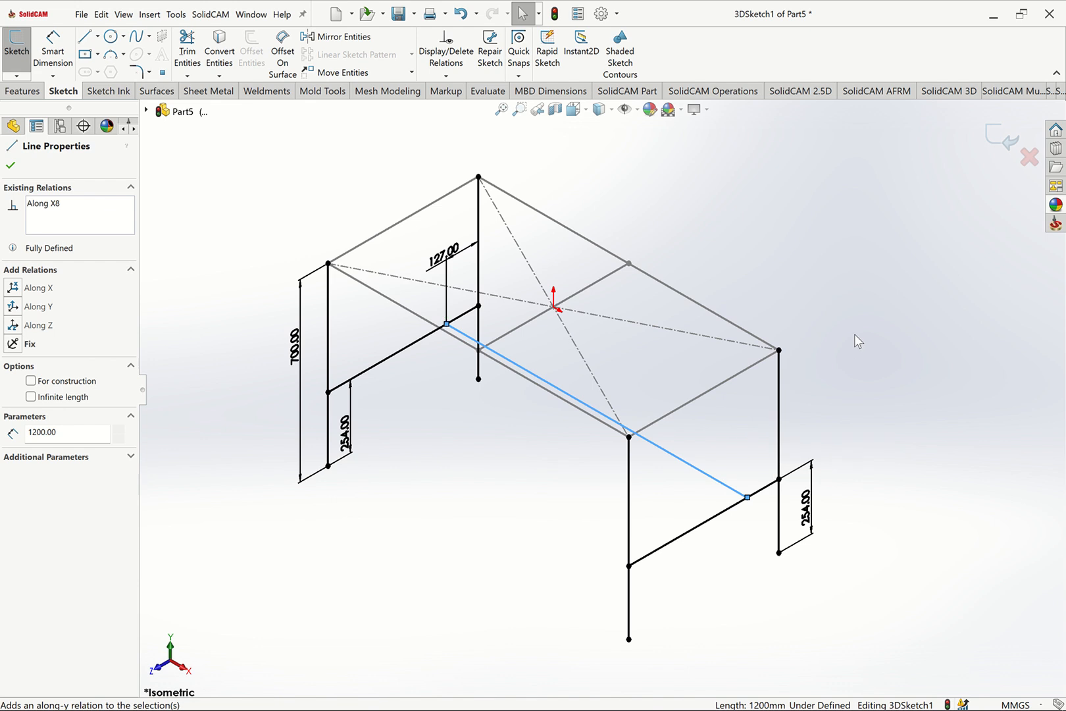
pyautogui.press('Escape')
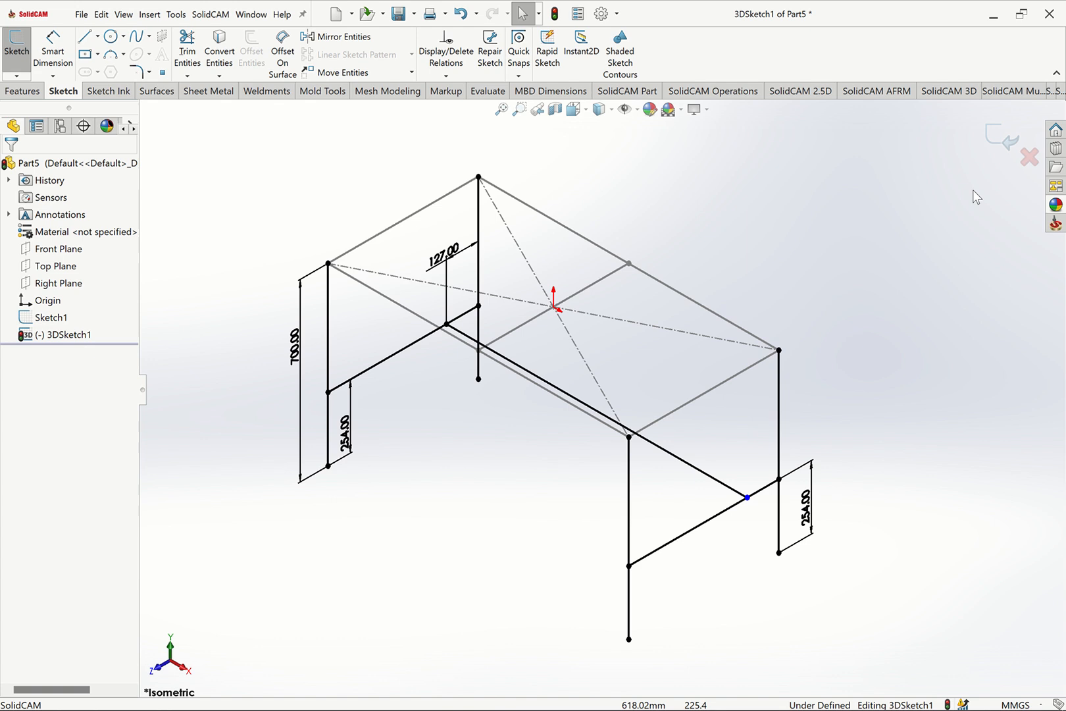
# Exit the 3D sketch and add a Weldment feature to the part.
pyautogui.click(1001, 141)
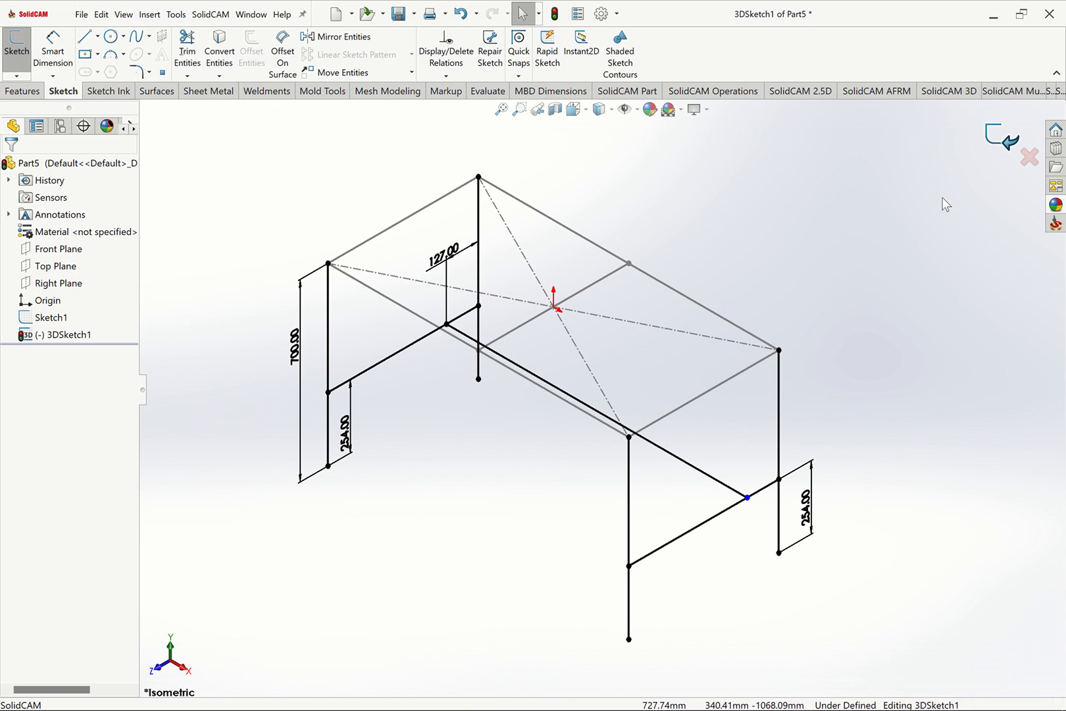
pyautogui.click(264, 92)
pyautogui.click(53, 47)
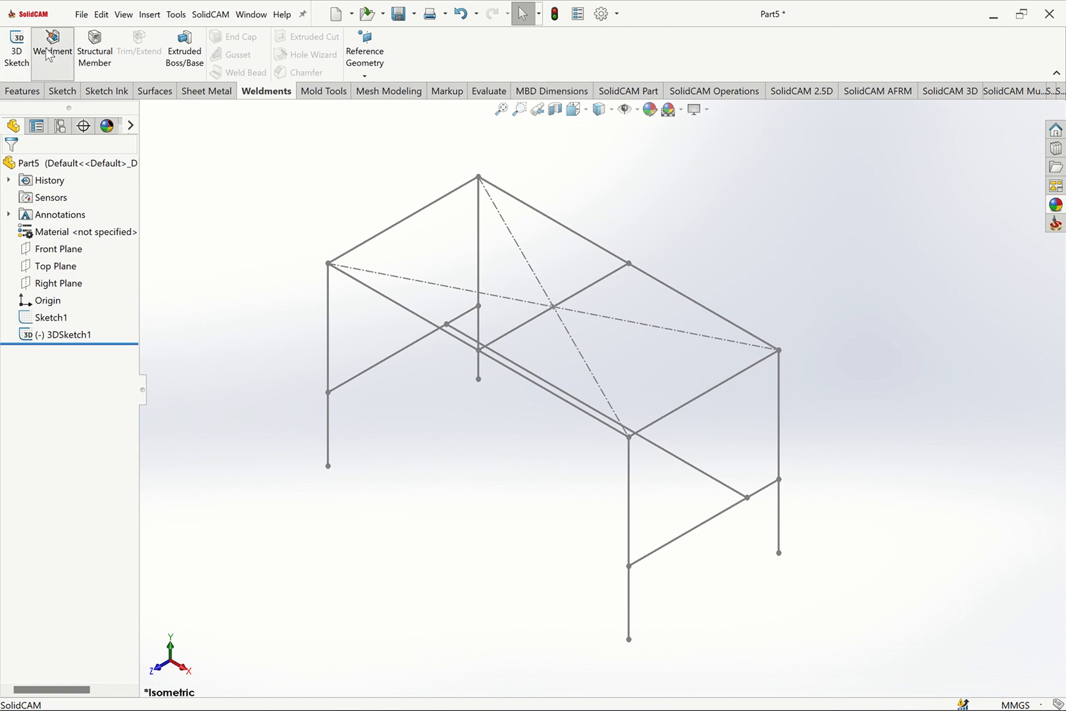
# Start a Structural Member with the iso standard, square tube type and 40 x 40 x 4 size.
pyautogui.click(94, 52)
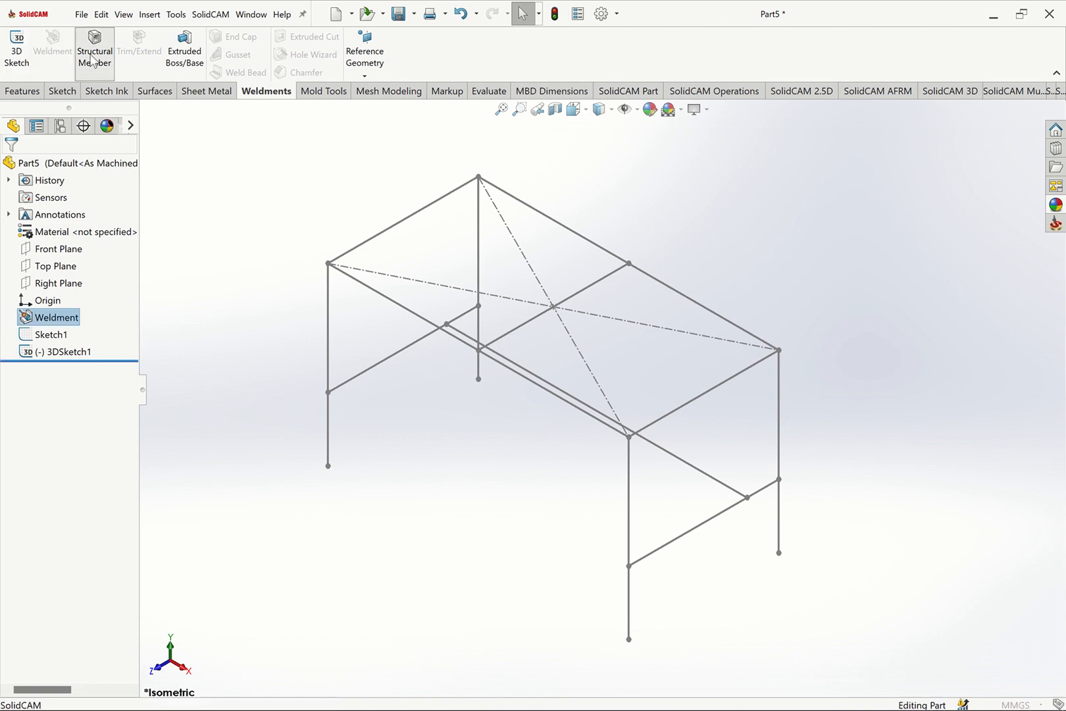
pyautogui.click(72, 264)
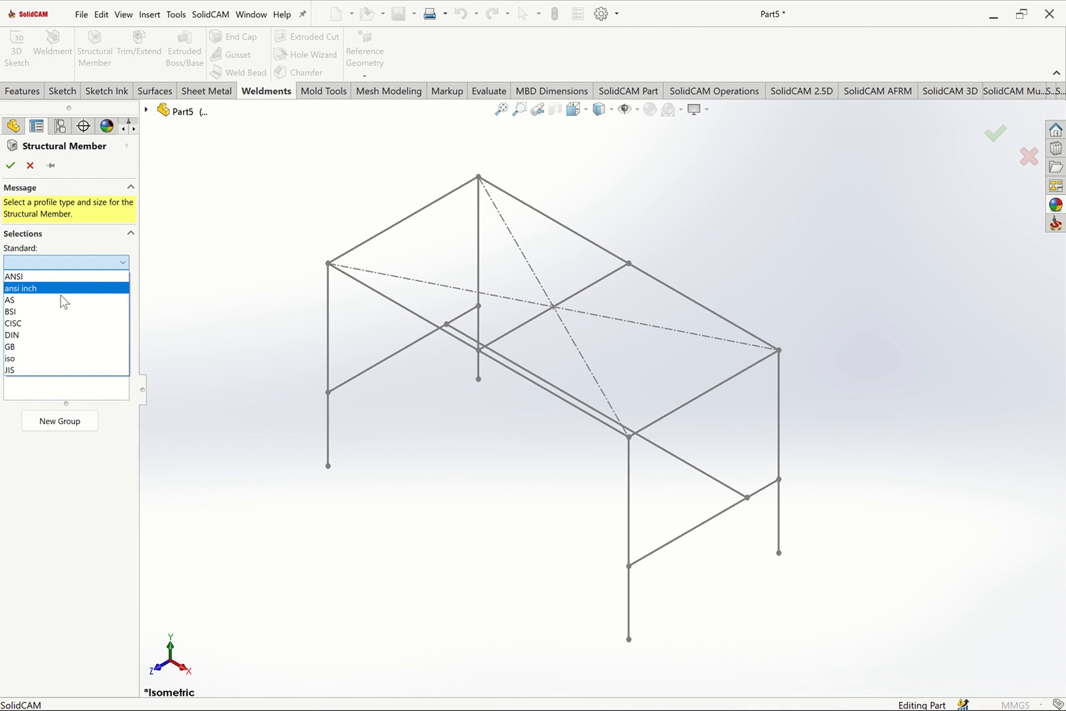
pyautogui.click(26, 358)
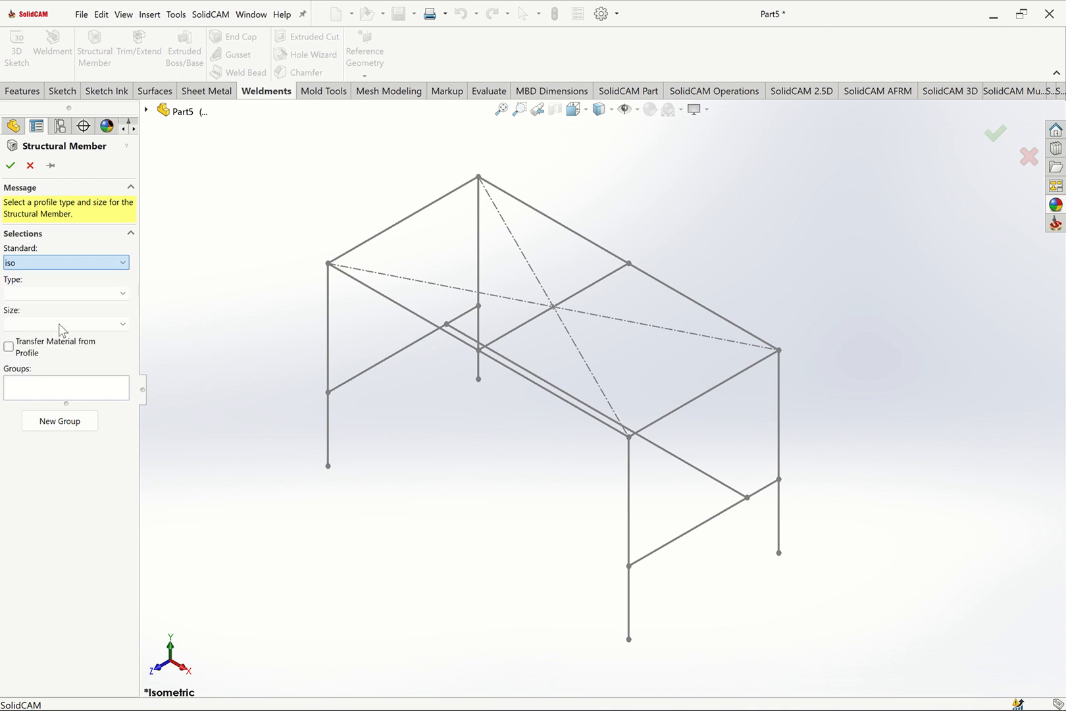
pyautogui.click(59, 293)
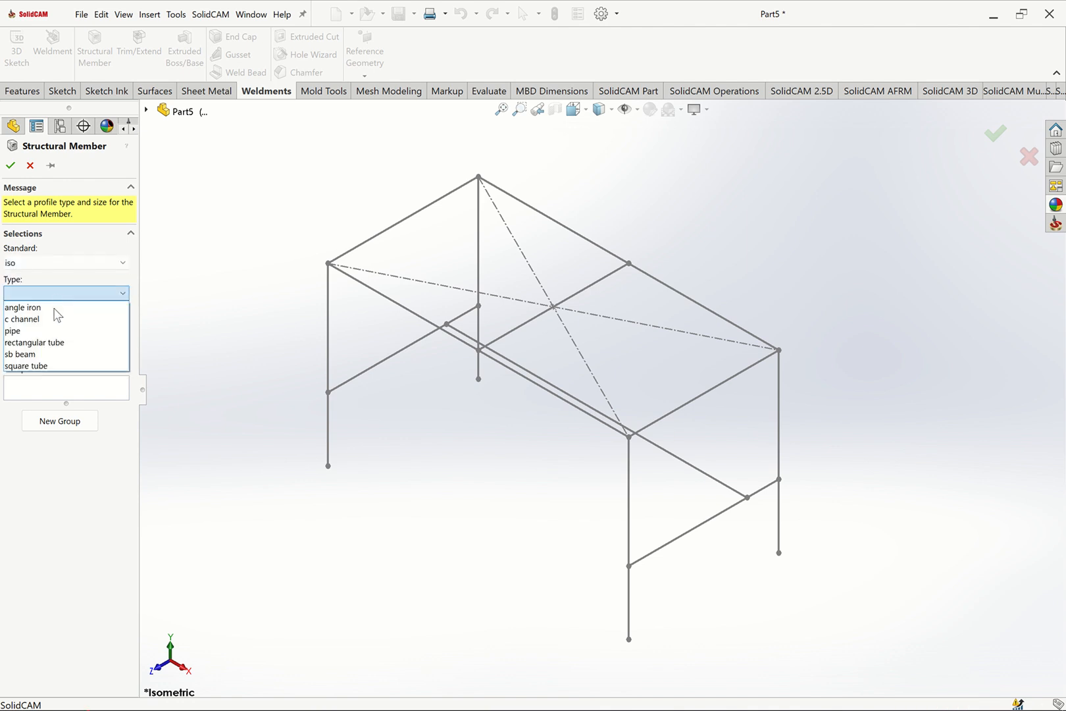
pyautogui.click(49, 366)
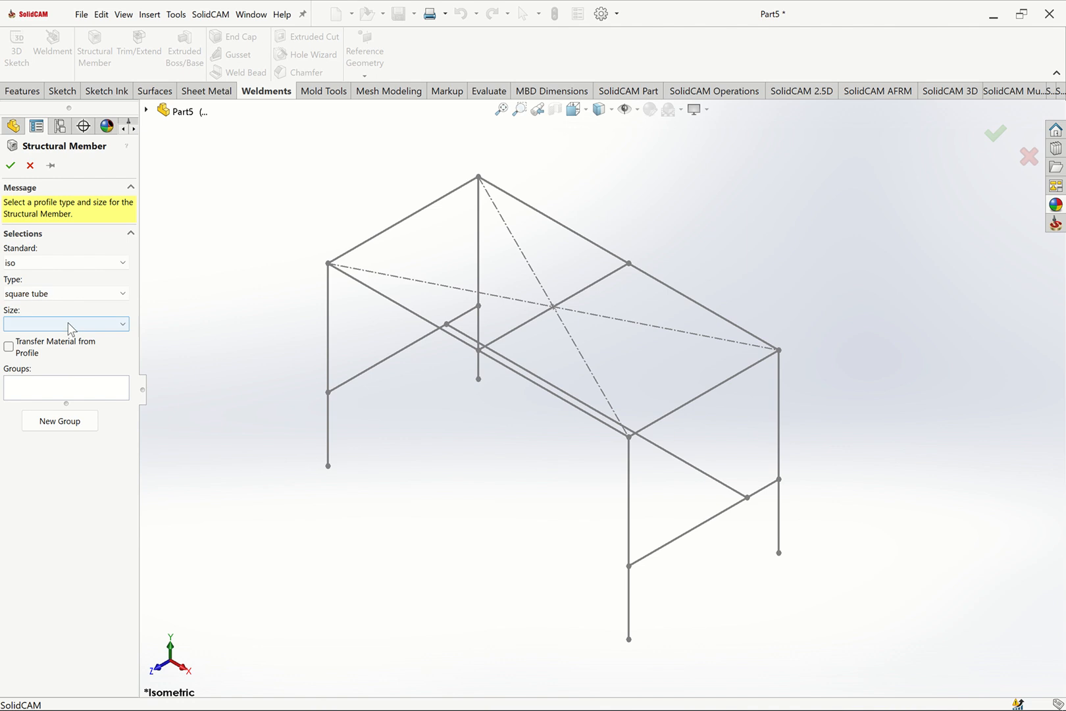
pyautogui.click(66, 325)
pyautogui.click(56, 363)
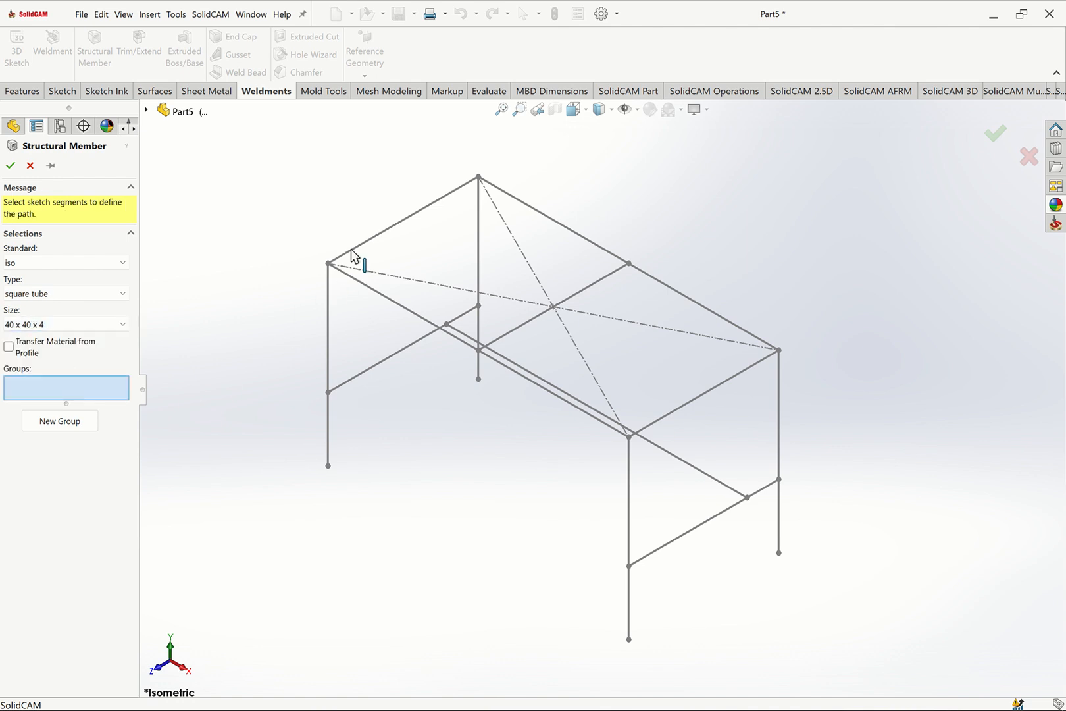
# Add the four outer edges of the top rectangle as one path group and its middle crossbar line as a second group.
pyautogui.click(354, 275)
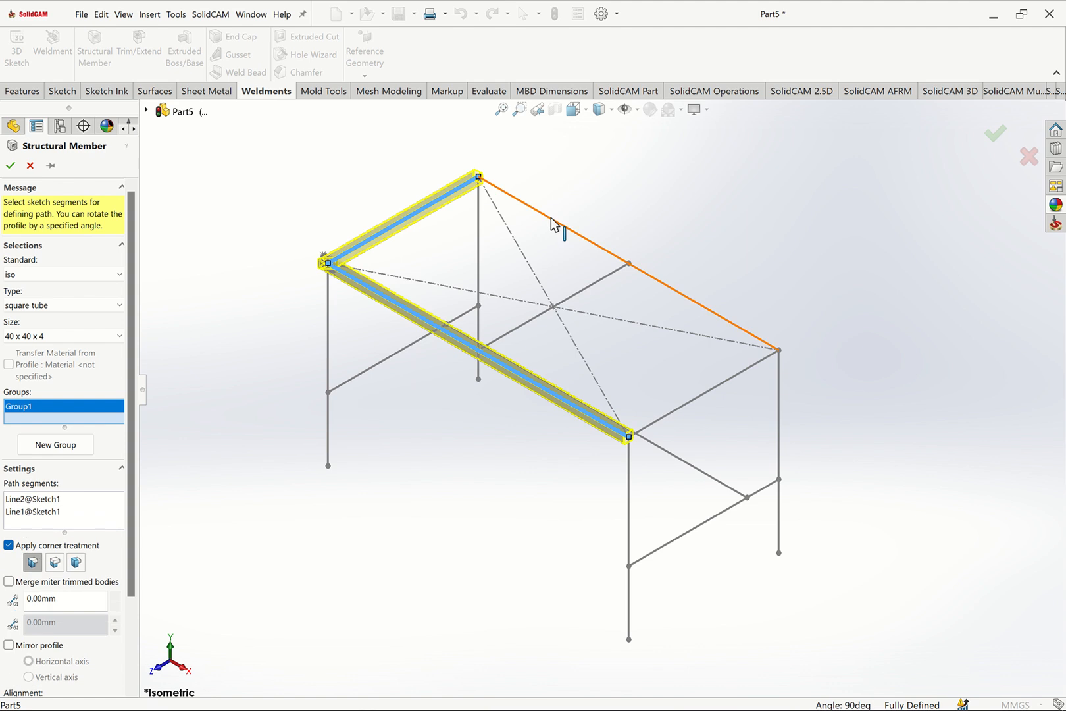
pyautogui.click(737, 363)
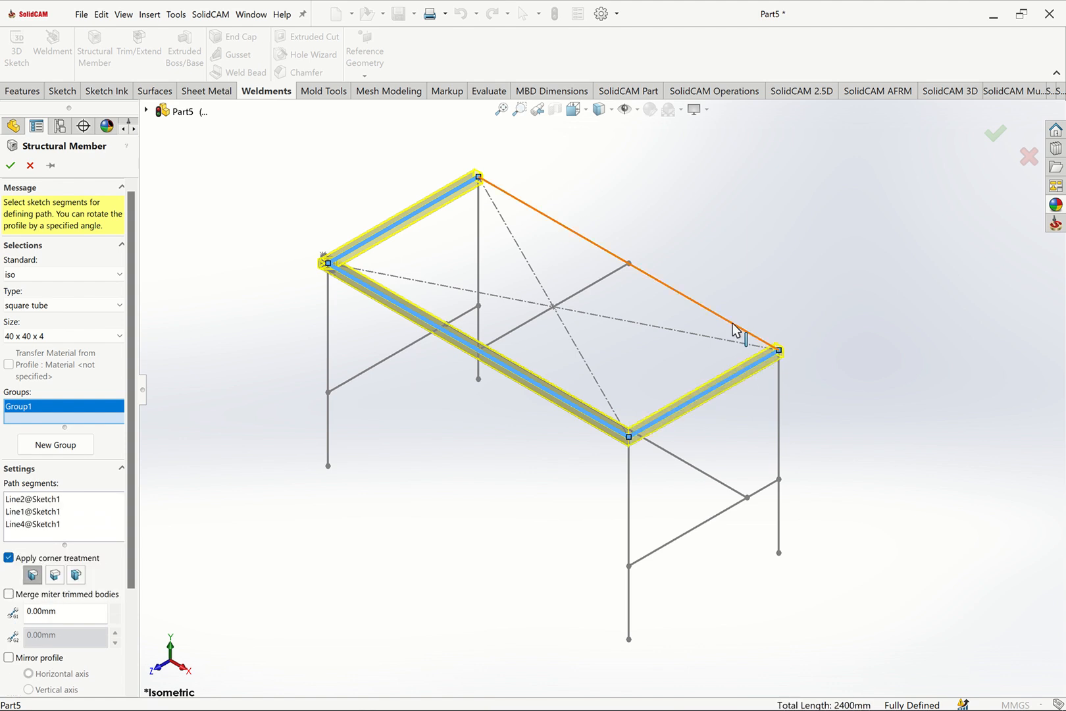
pyautogui.click(734, 328)
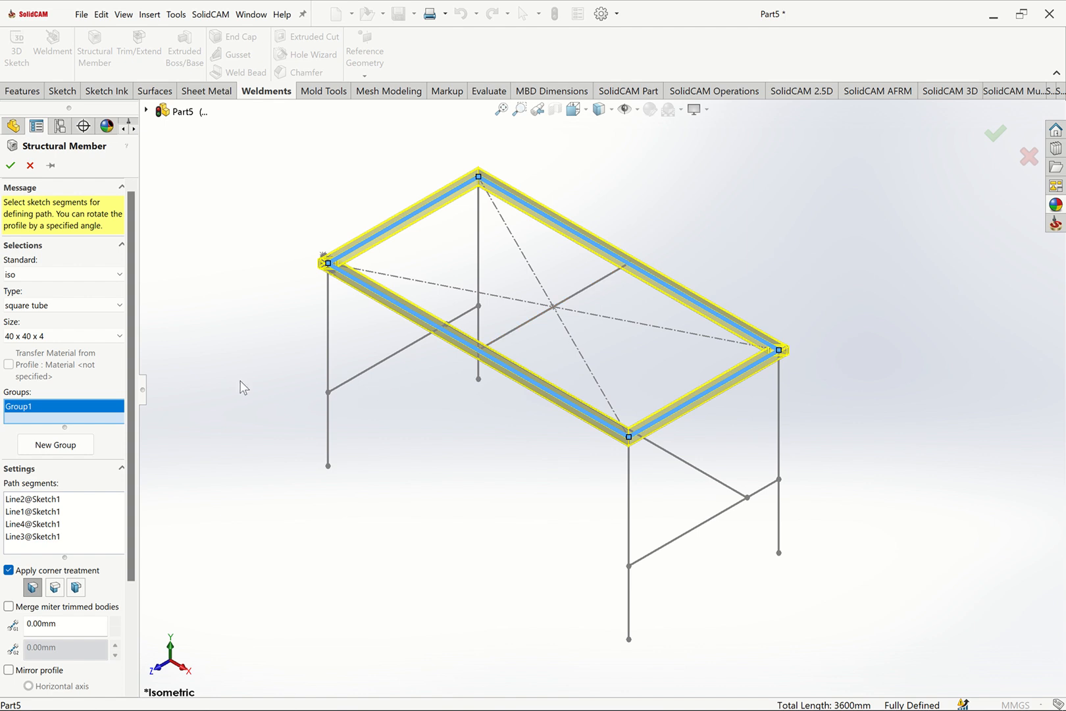
pyautogui.click(55, 445)
pyautogui.click(600, 282)
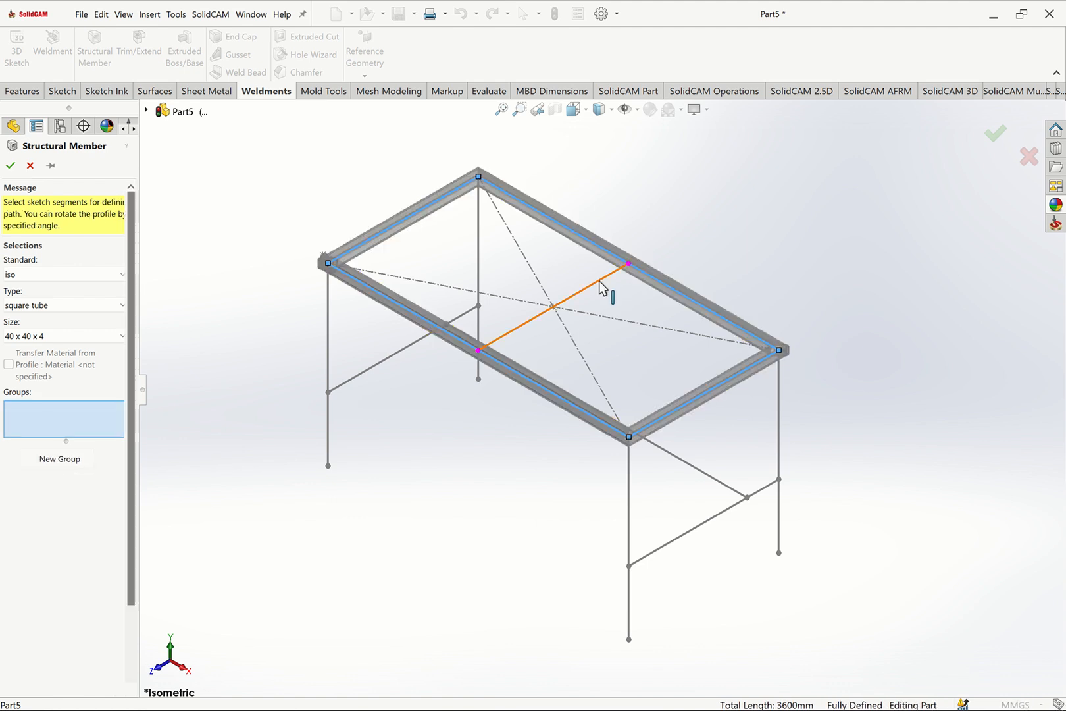
# Add each of the four vertical leg lines as its own path group and create the 40 x 40 x 4 square tube members.
pyautogui.click(54, 459)
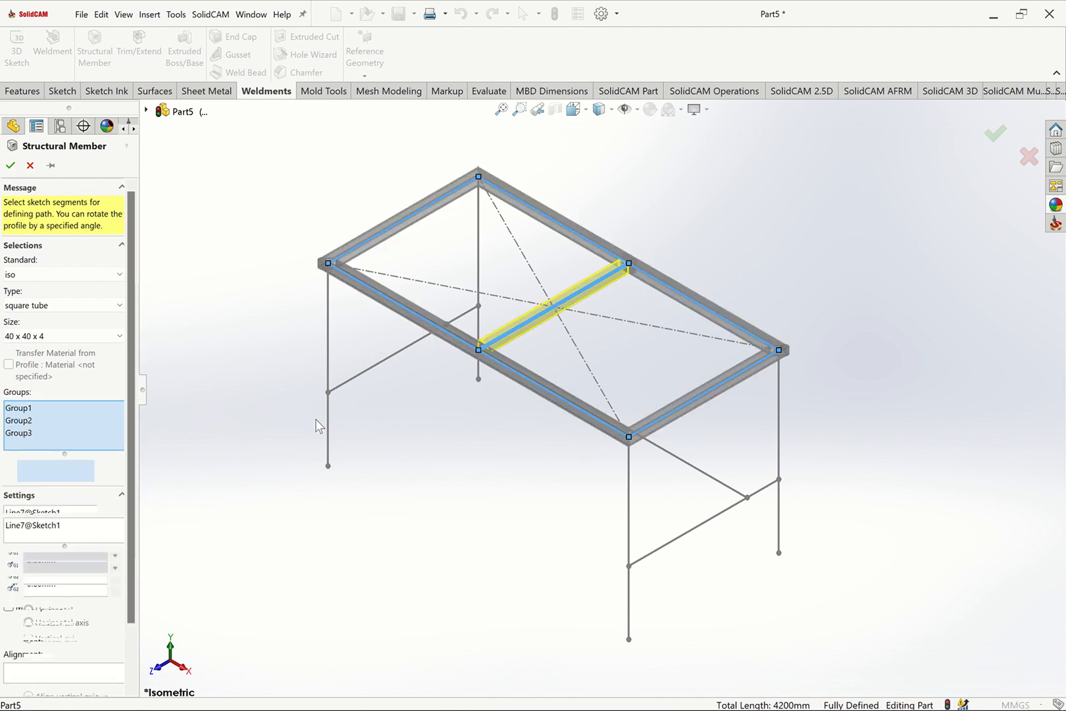
pyautogui.click(327, 362)
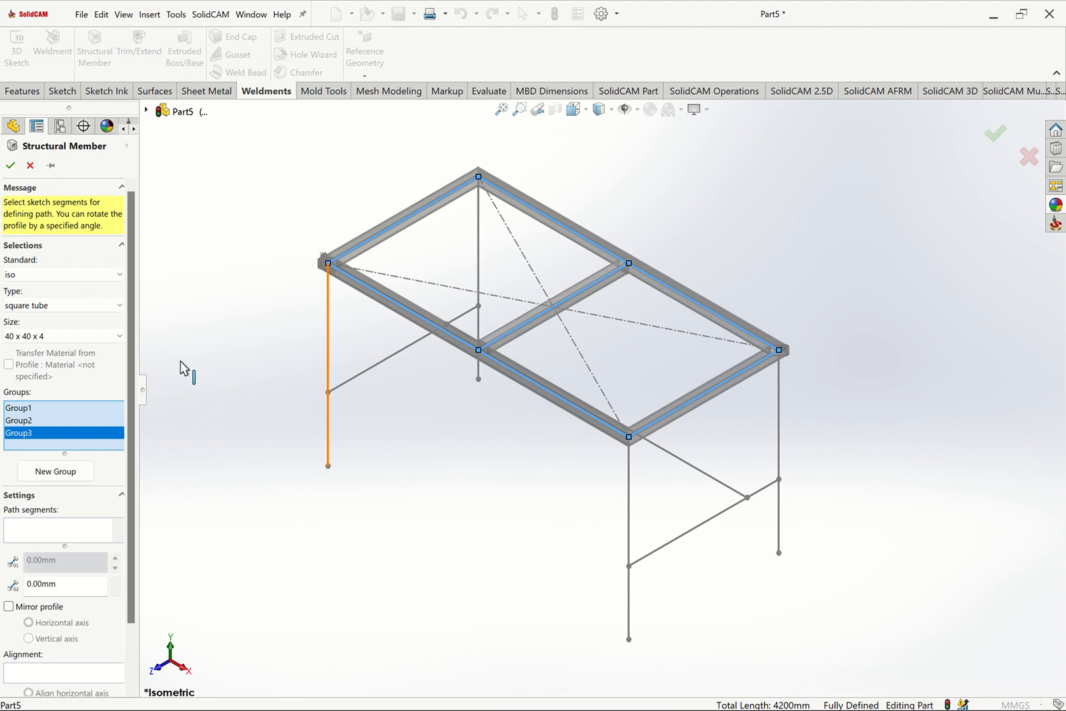
pyautogui.click(71, 470)
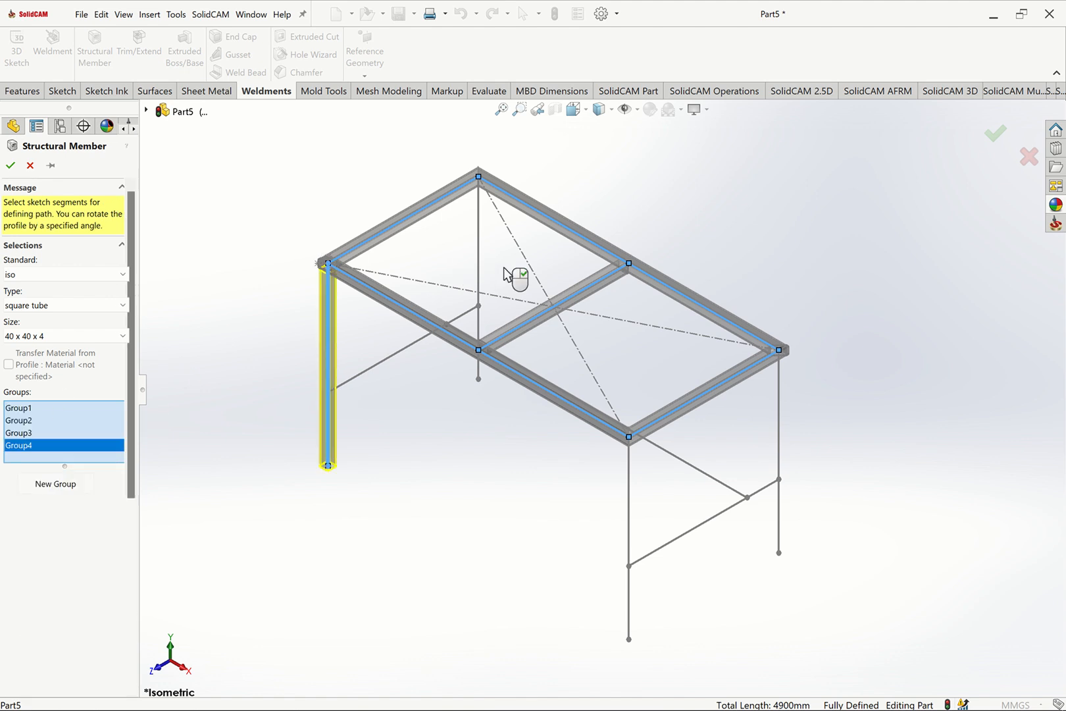
pyautogui.click(480, 270)
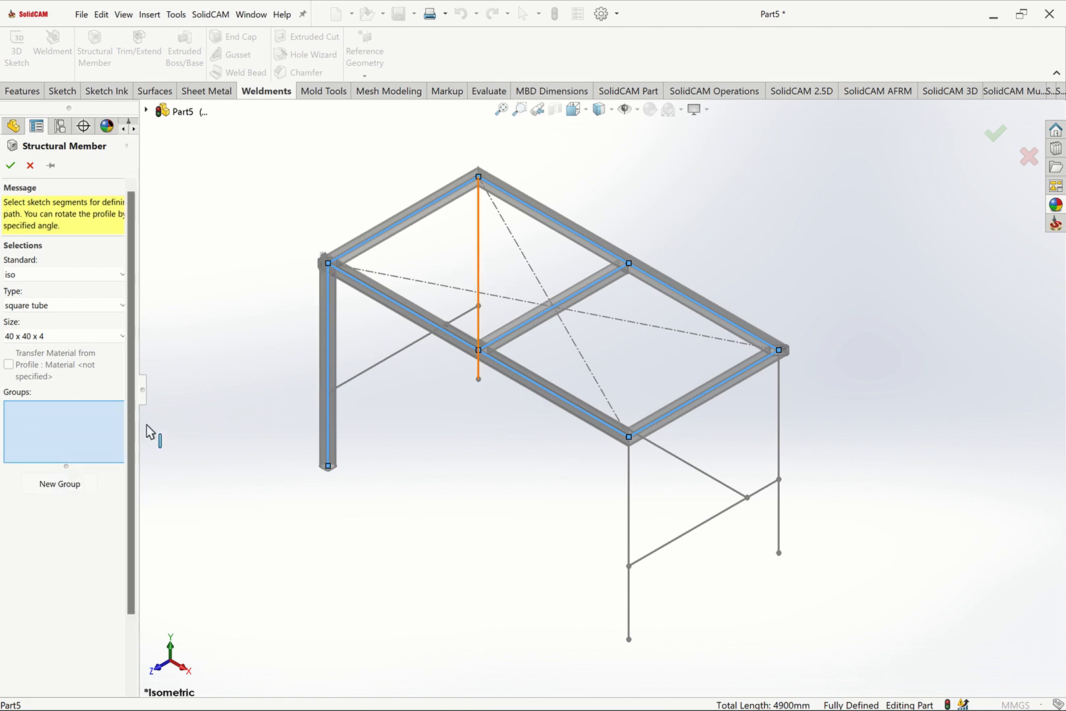
pyautogui.click(76, 491)
pyautogui.click(780, 453)
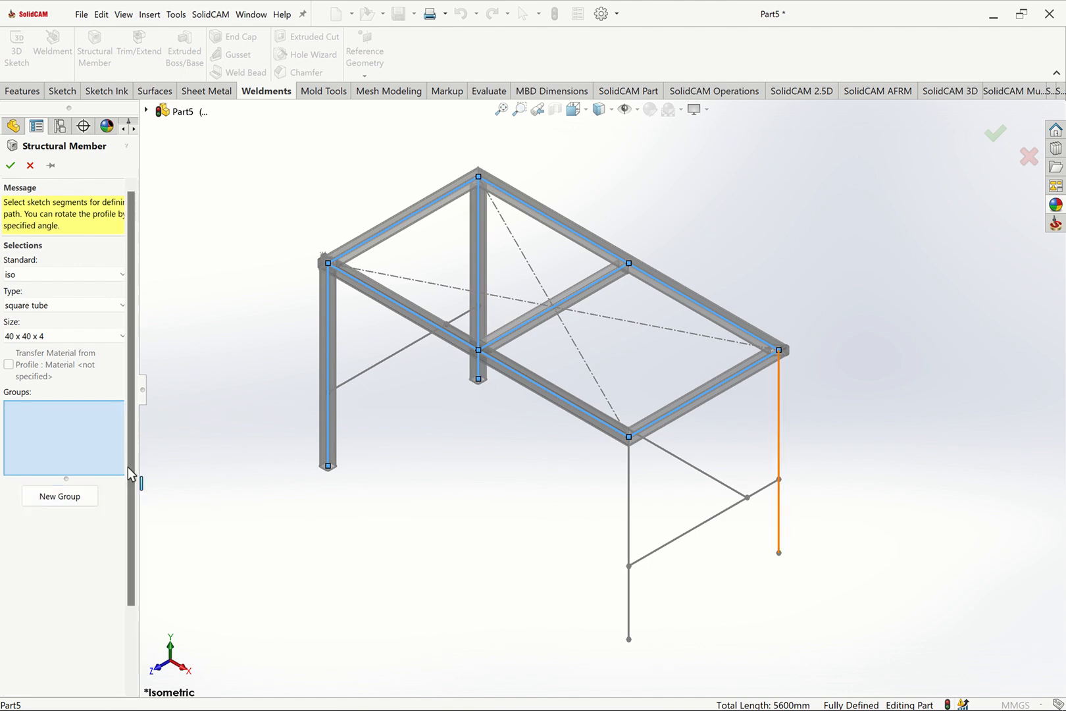
pyautogui.click(75, 503)
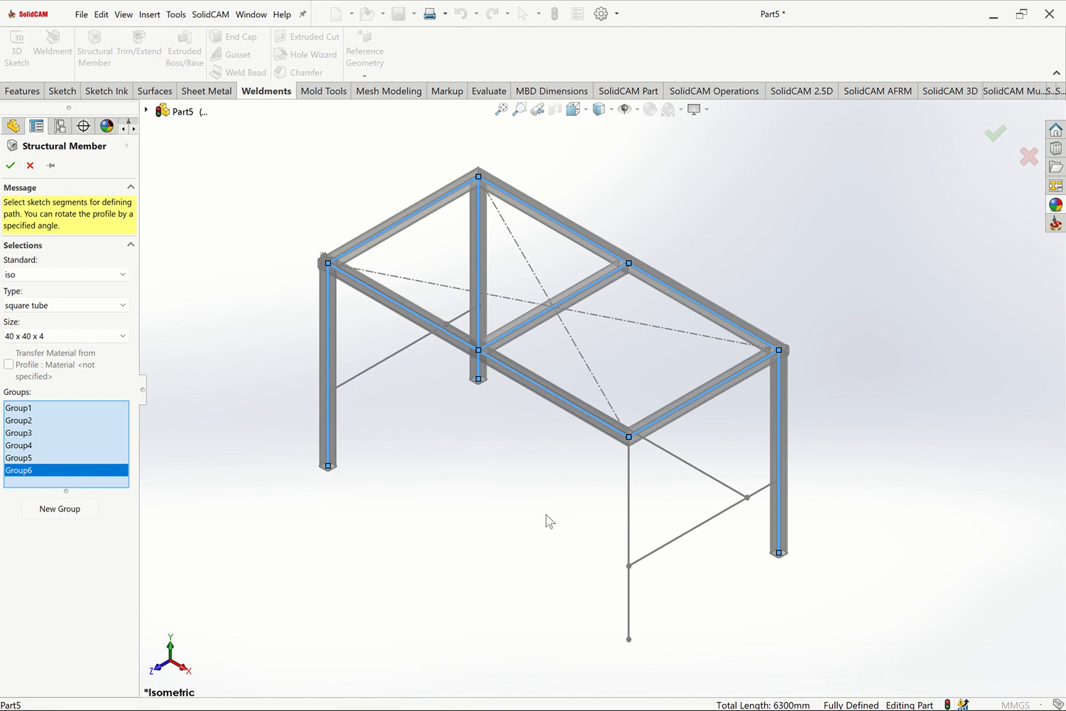
pyautogui.click(630, 501)
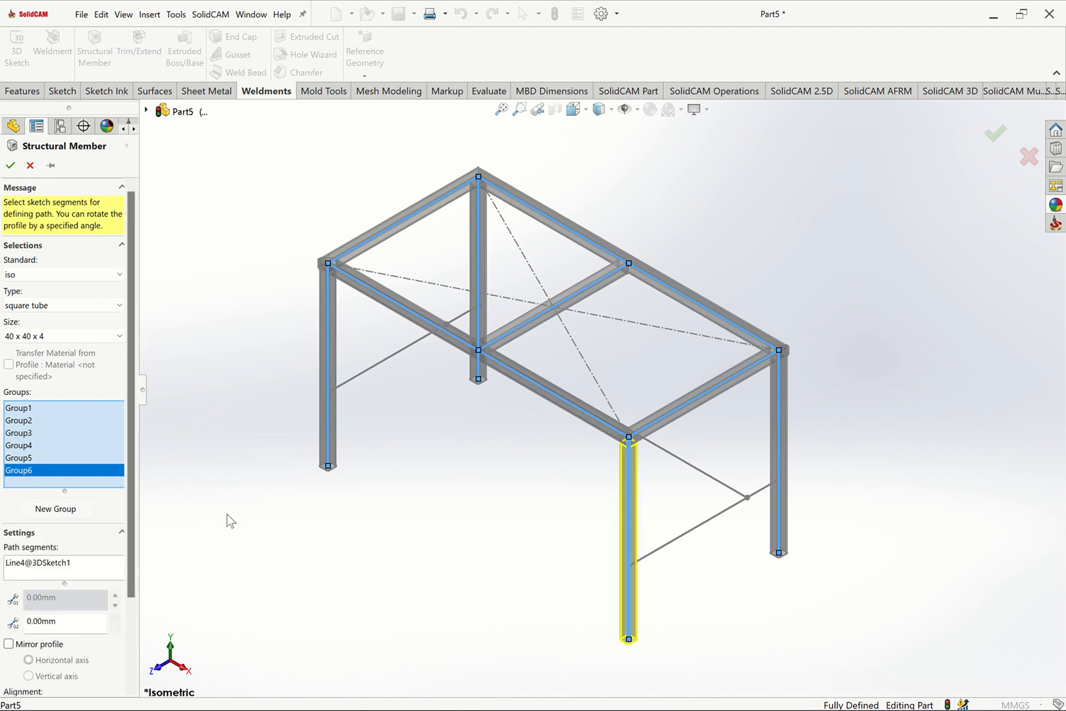
pyautogui.click(64, 509)
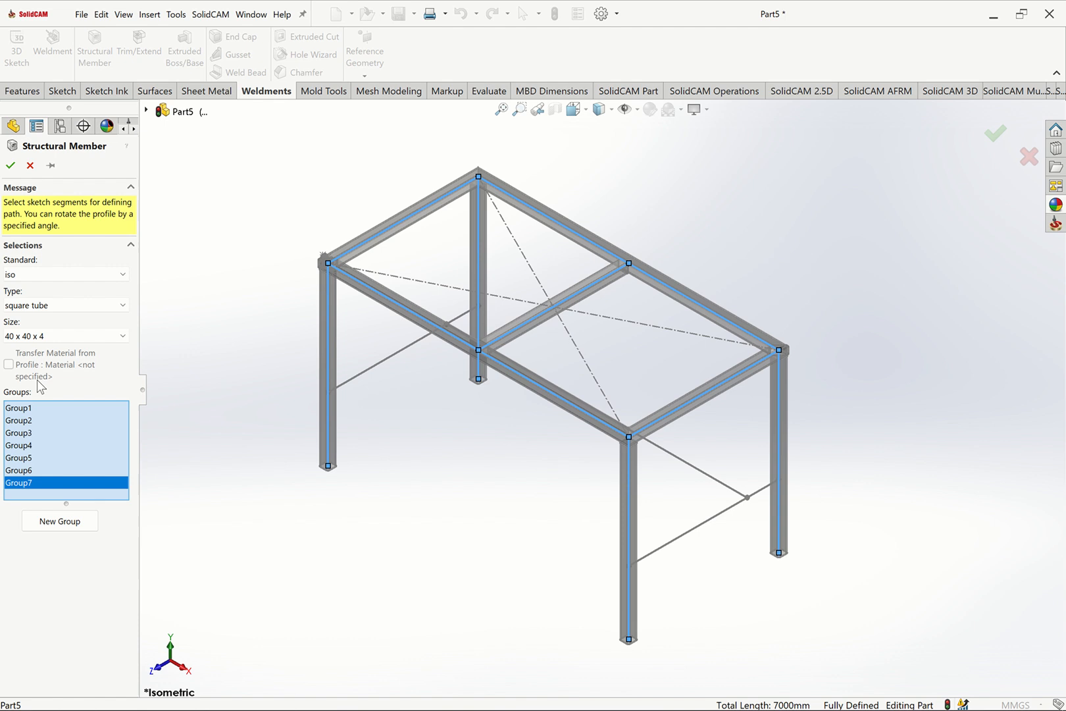
pyautogui.click(11, 166)
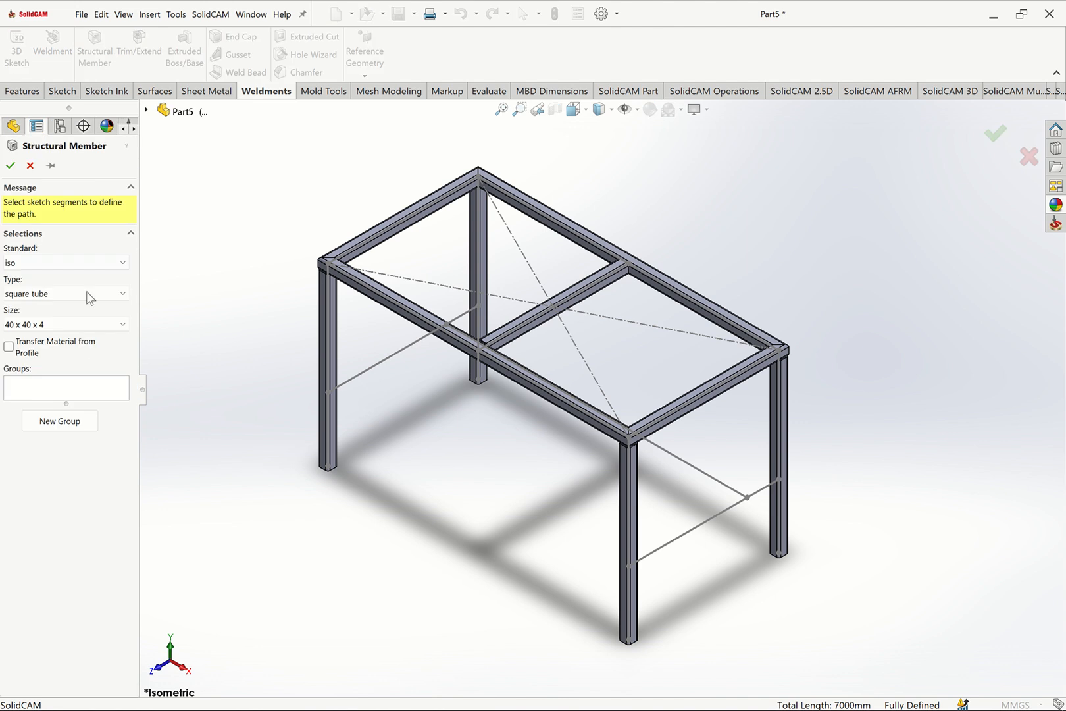
# Create 20 x 20 x 2 square tube members on the two short side crossbars and the long lower crossbar, each in its own group.
pyautogui.click(52, 324)
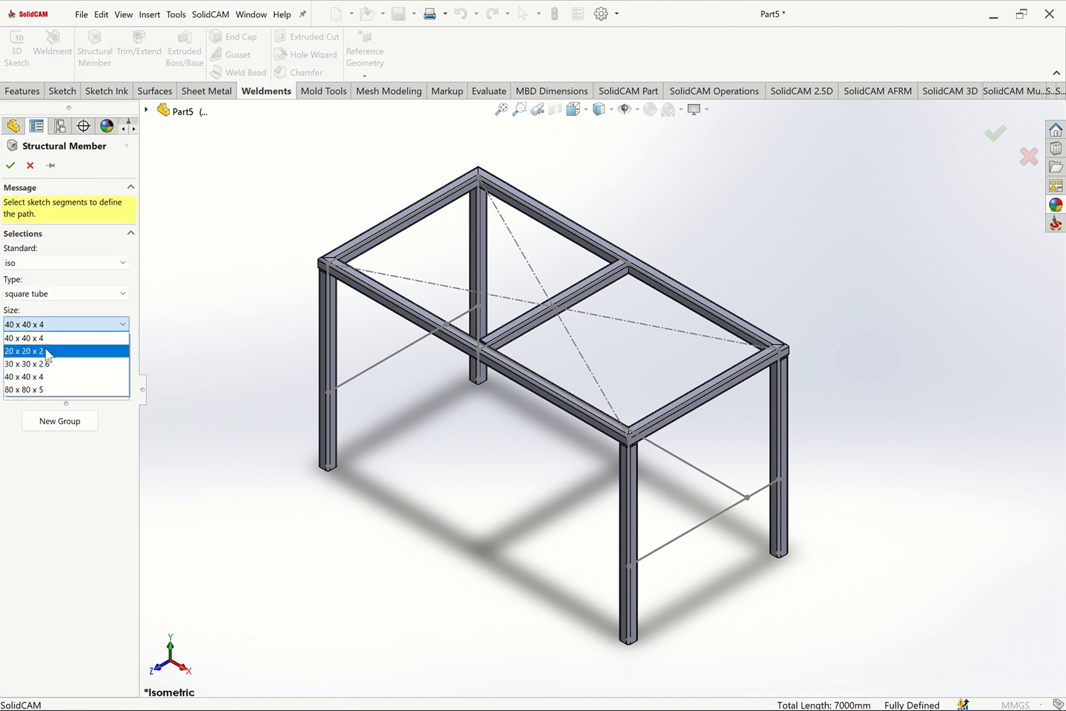
pyautogui.click(47, 352)
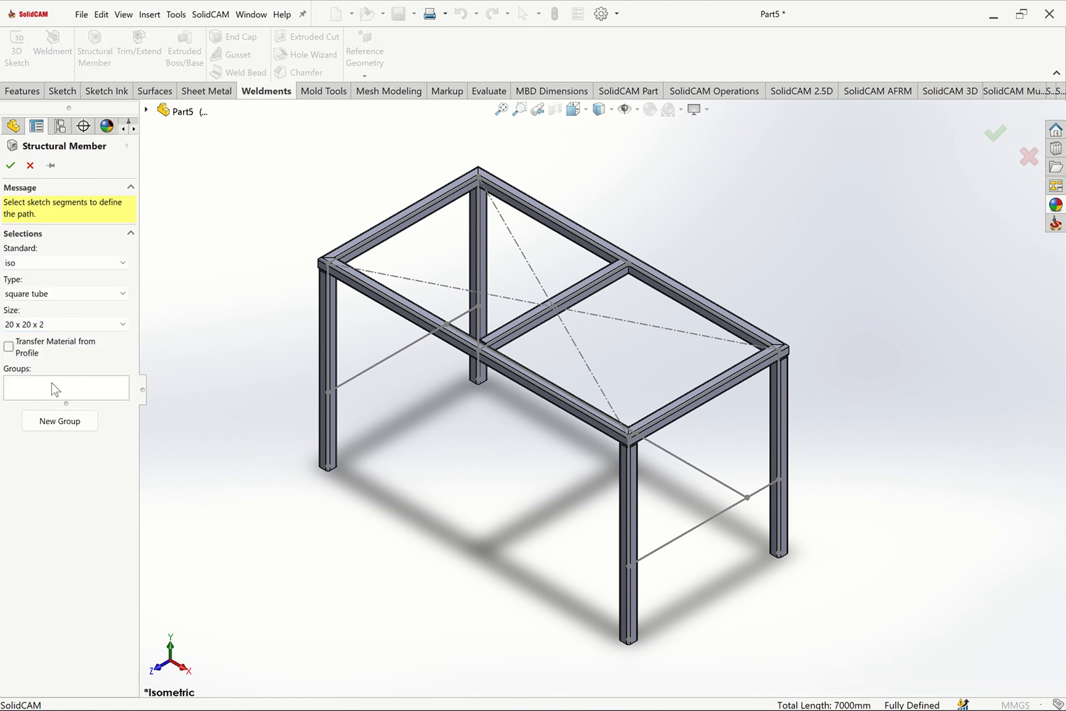
pyautogui.click(391, 358)
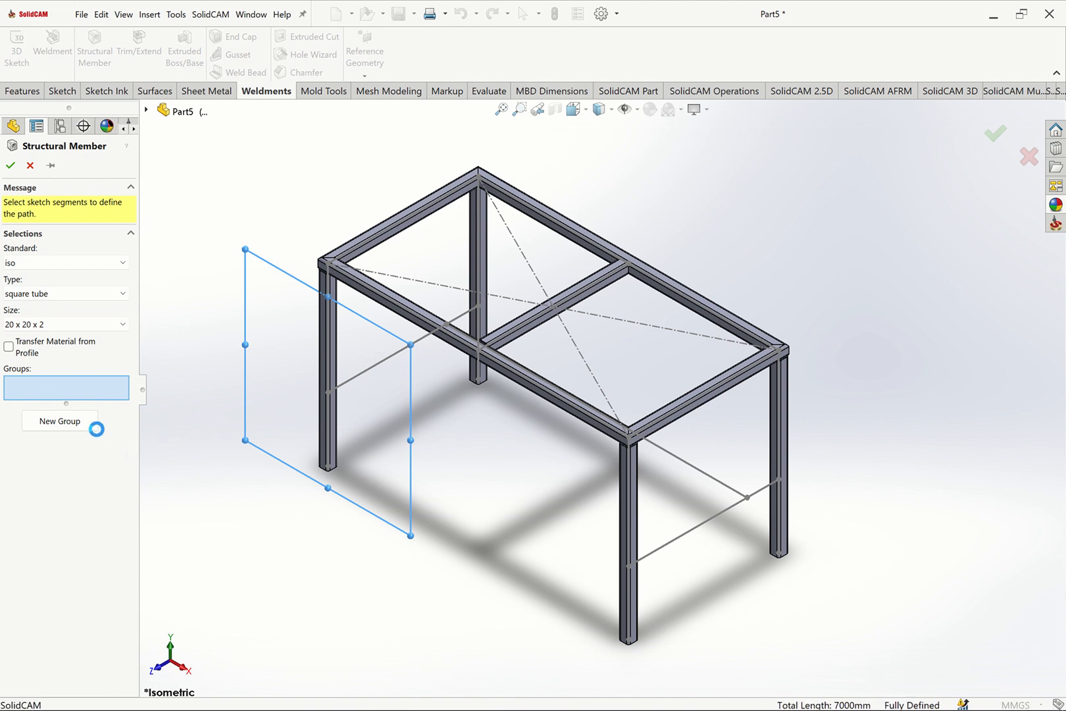
pyautogui.click(71, 453)
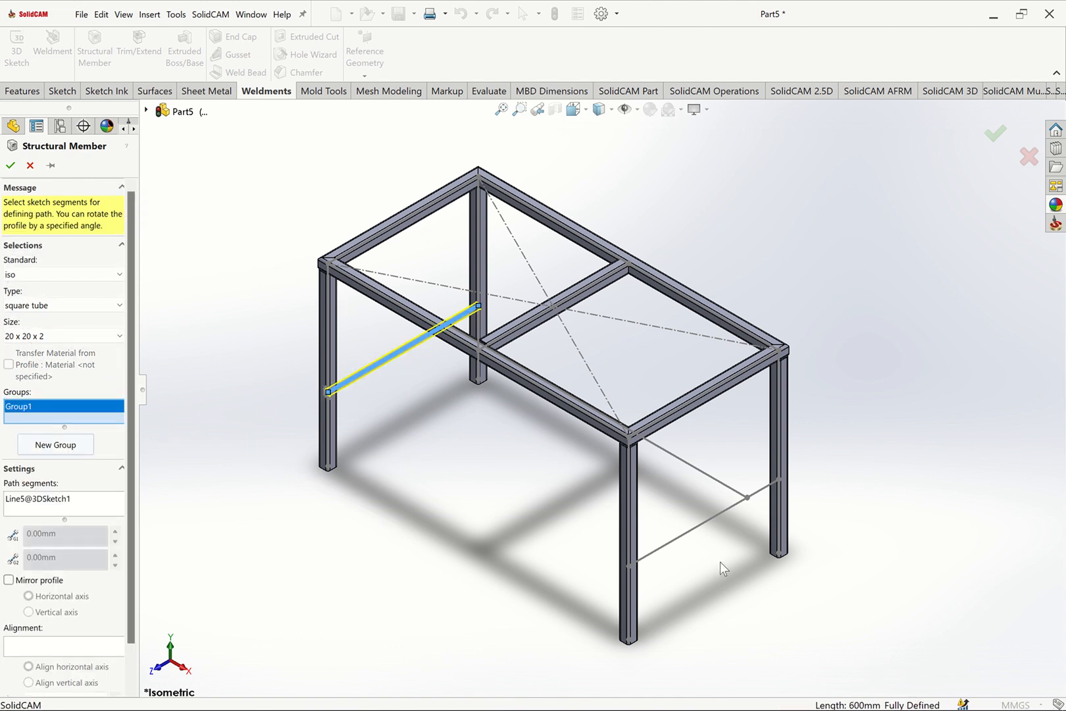
pyautogui.click(678, 539)
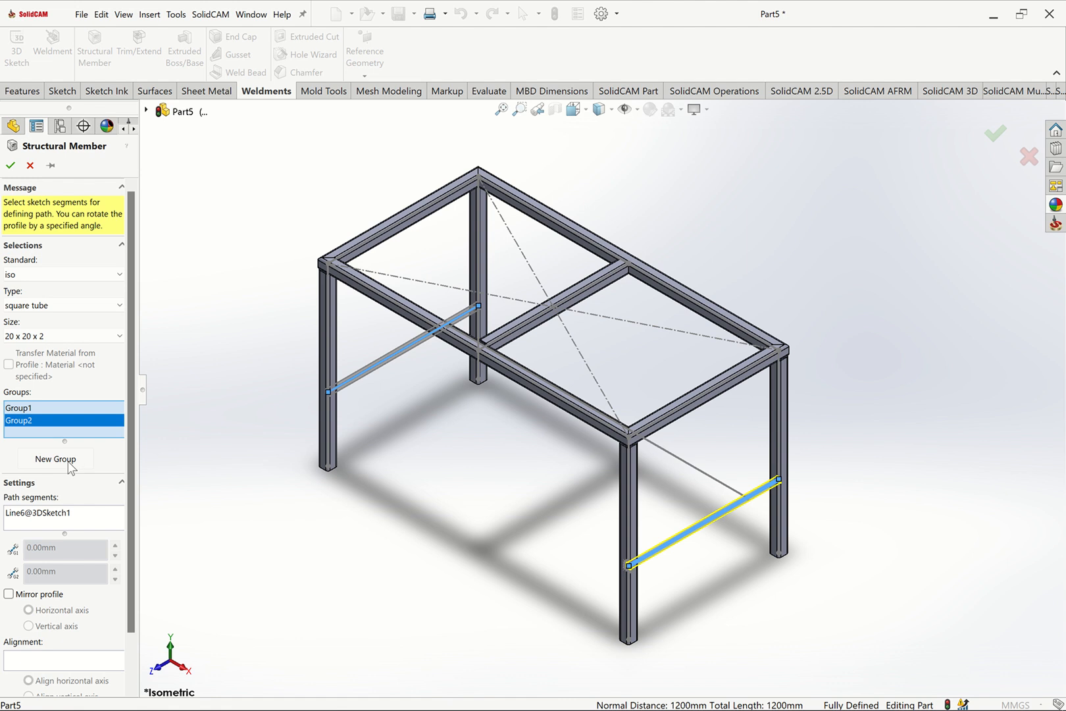
pyautogui.click(65, 461)
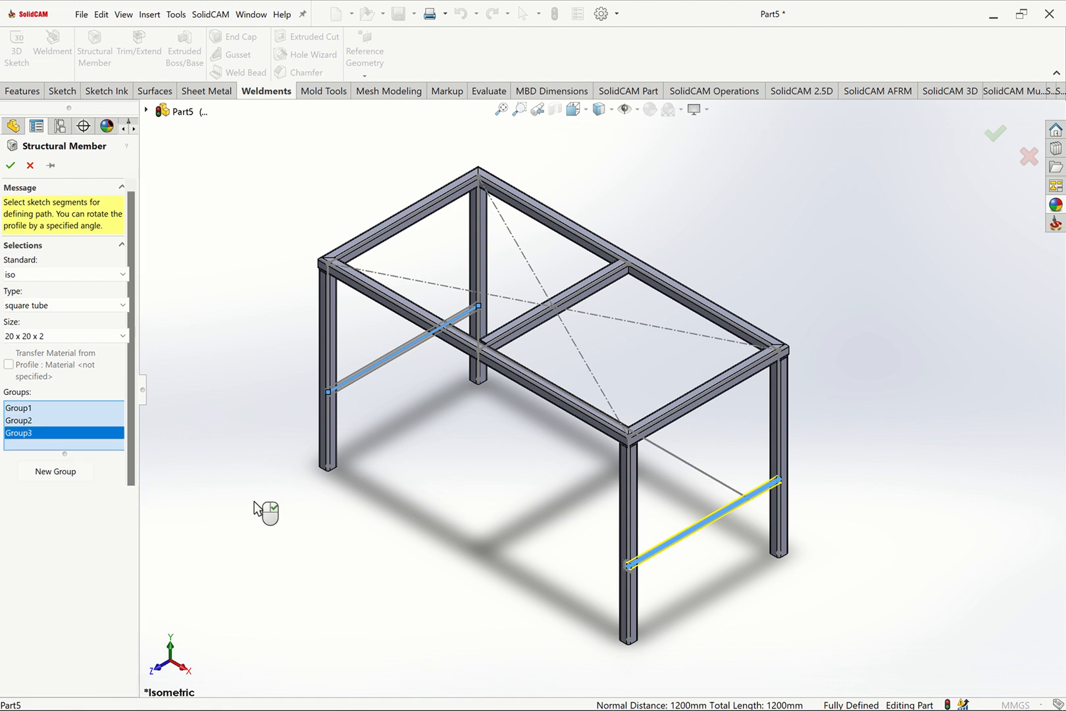
pyautogui.click(694, 474)
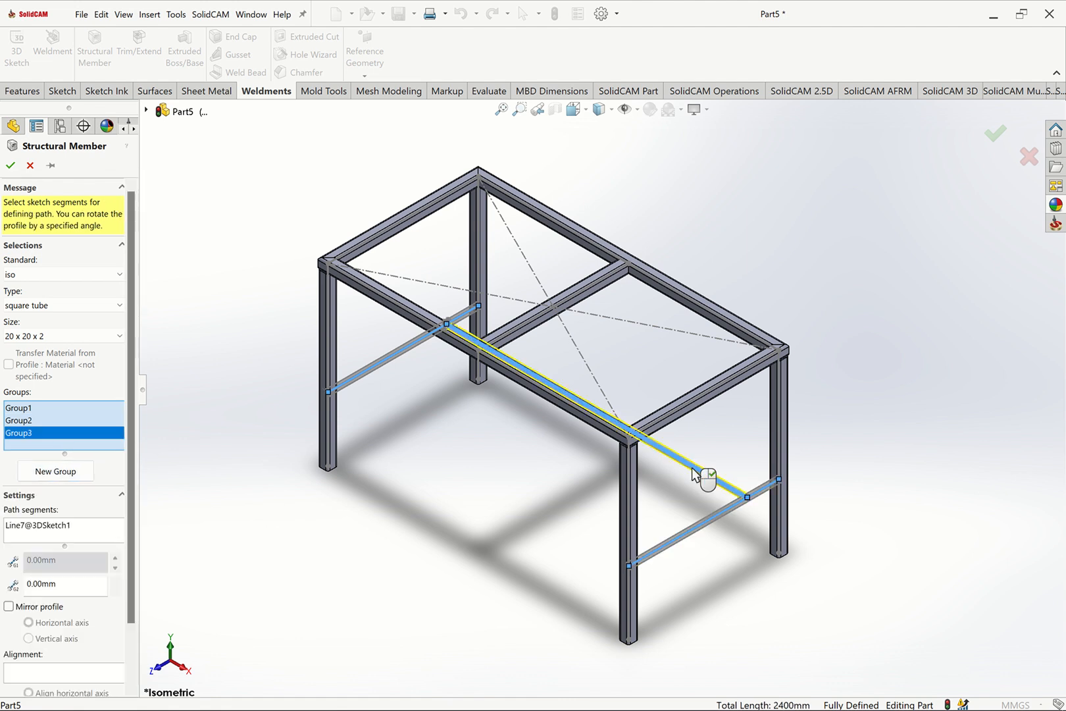
pyautogui.click(9, 165)
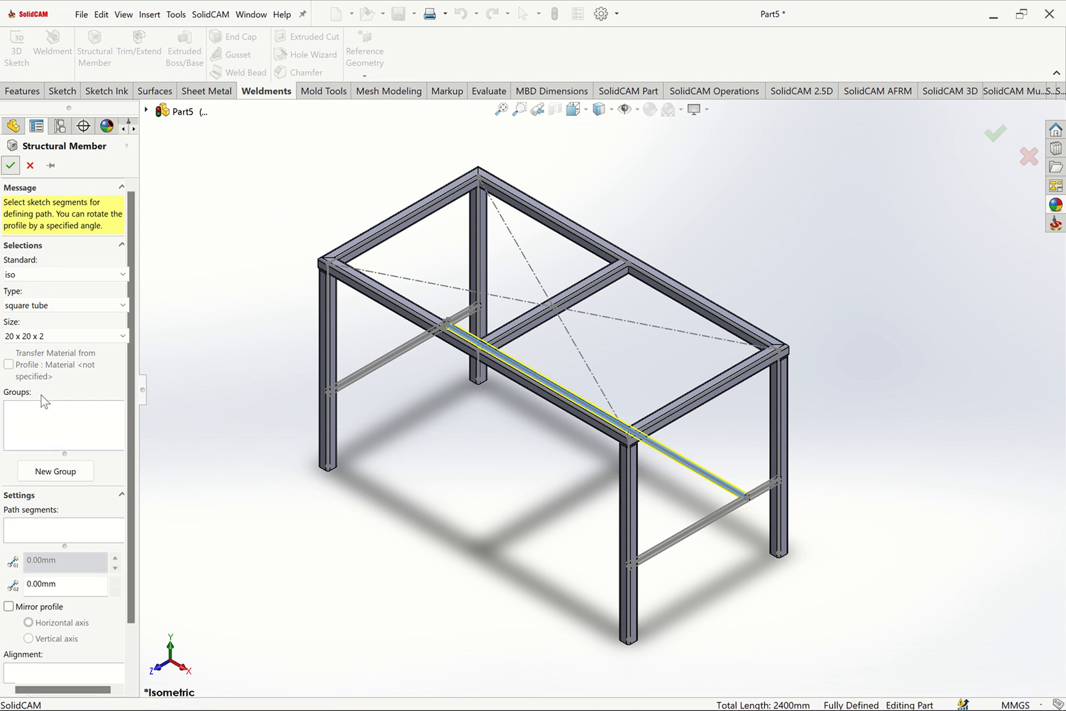
# Hide the 3D sketch of the legs and crossbars and the top rectangle sketch.
pyautogui.click(60, 369)
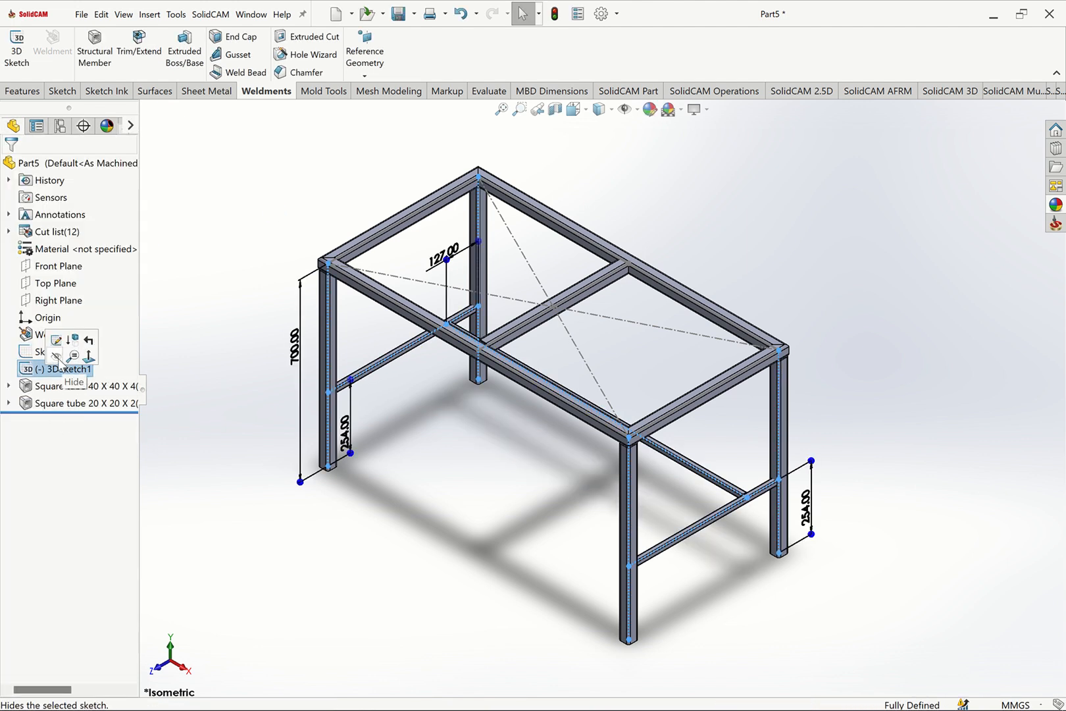
pyautogui.click(56, 356)
pyautogui.click(51, 351)
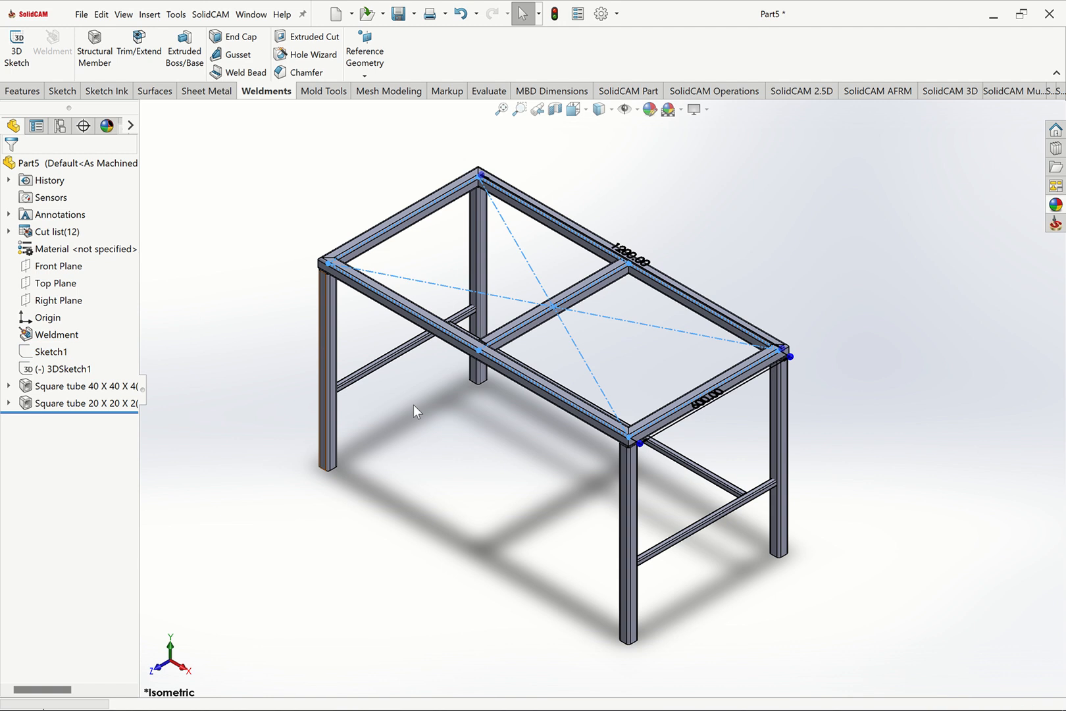
pyautogui.click(469, 448)
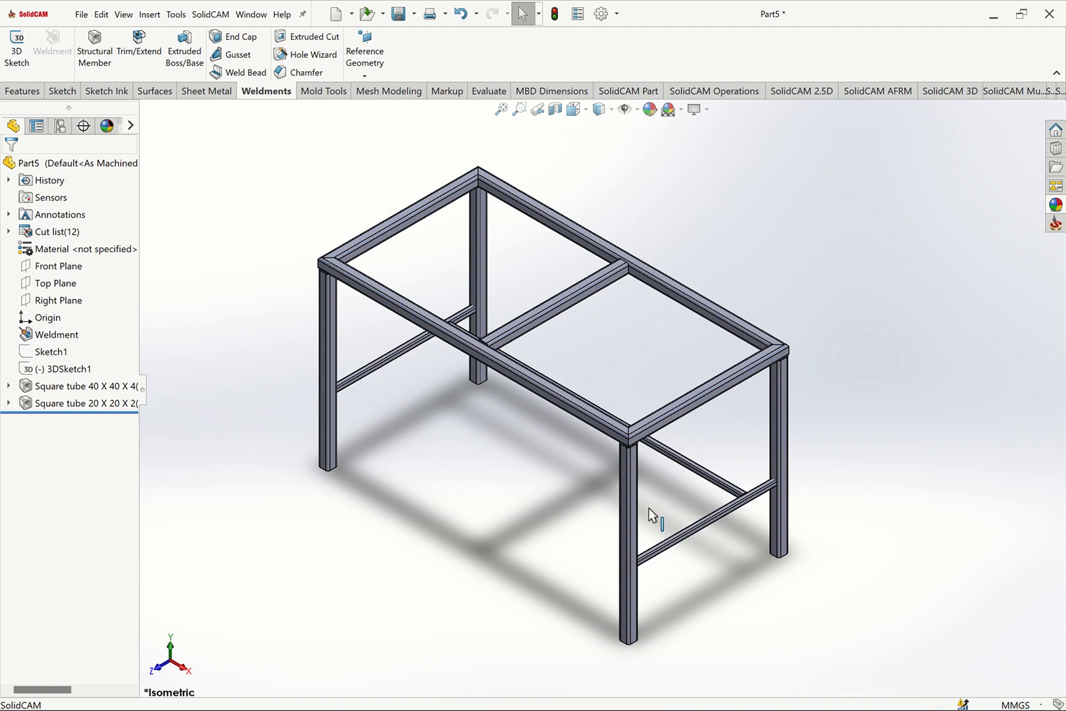
# Start a Trim/Extend of the short left crossbar with Bodies as the trimming boundary, choosing the two left legs.
pyautogui.click(519, 109)
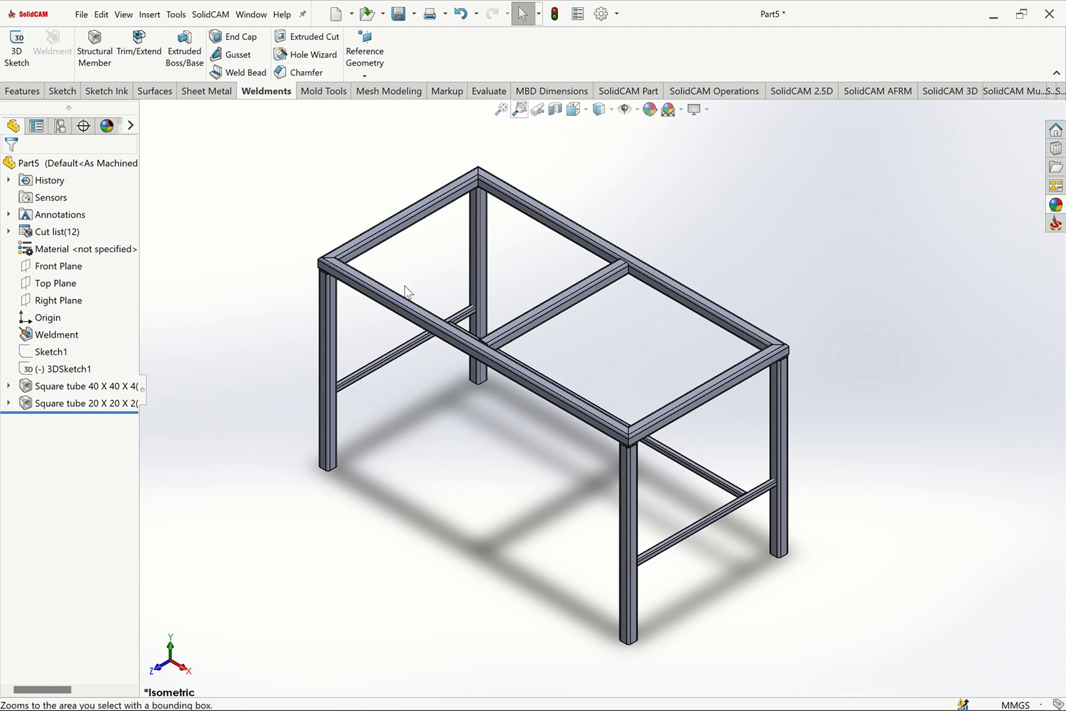
pyautogui.moveTo(488, 323); pyautogui.dragTo(489, 324)
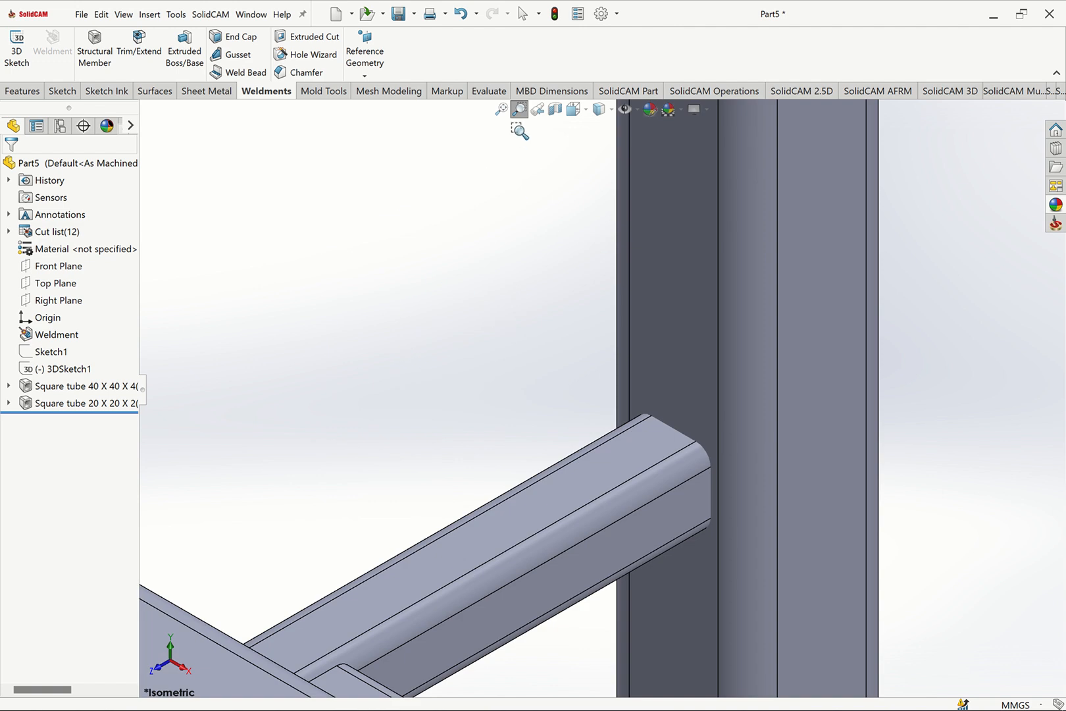
pyautogui.click(519, 108)
pyautogui.click(139, 46)
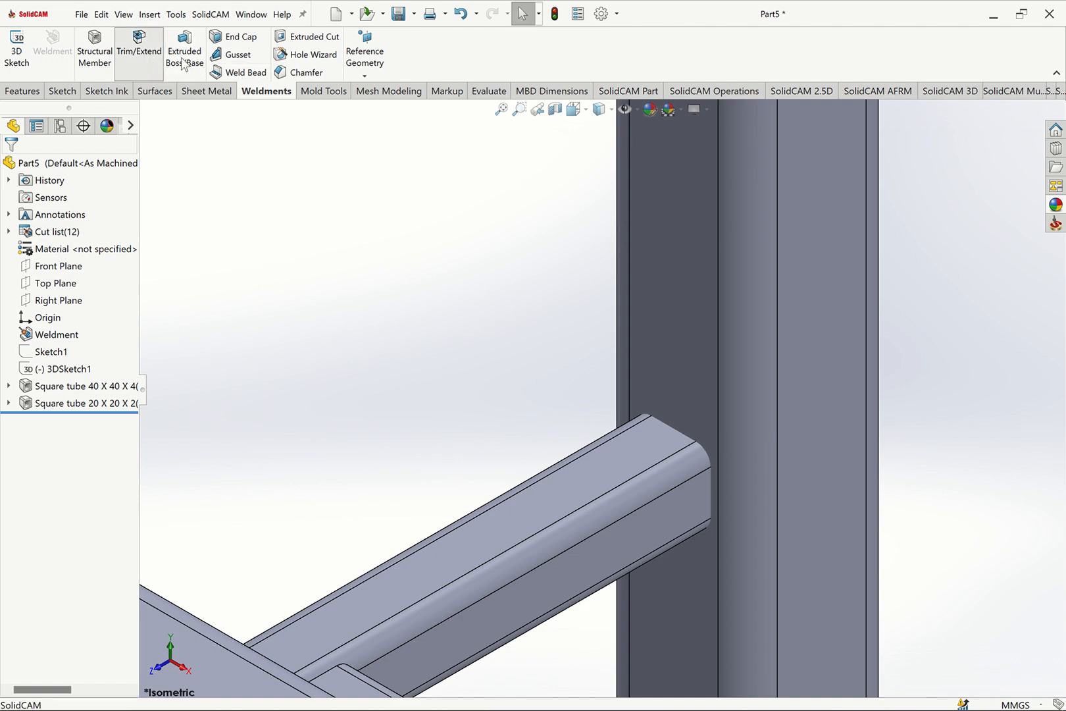
pyautogui.click(647, 474)
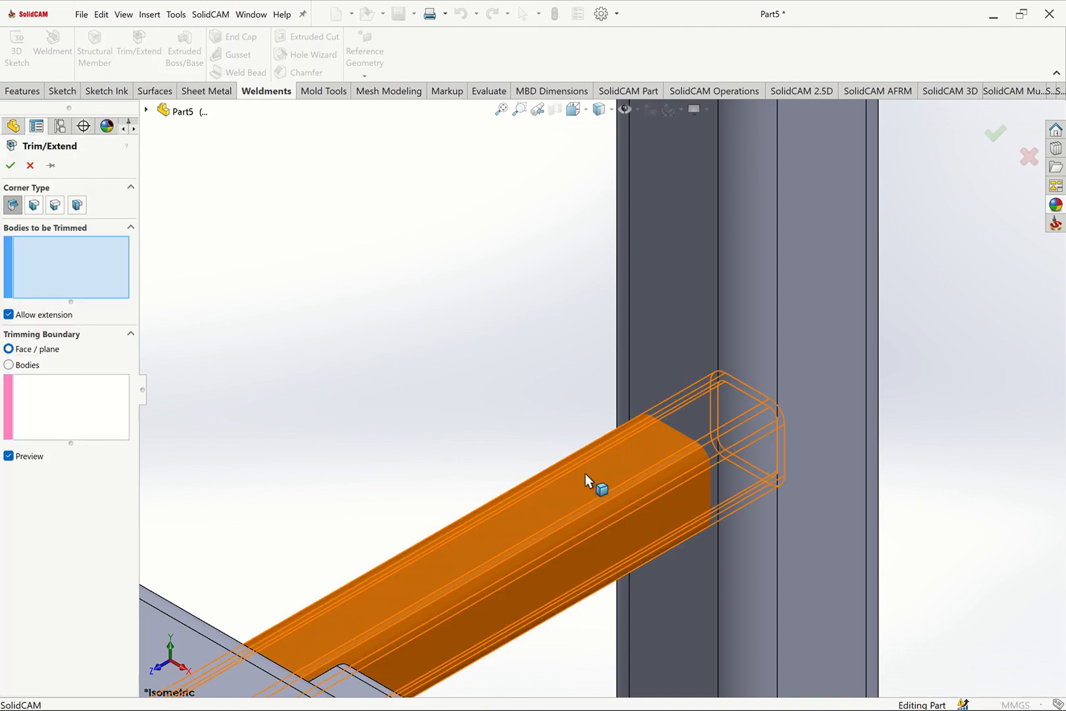
pyautogui.click(53, 395)
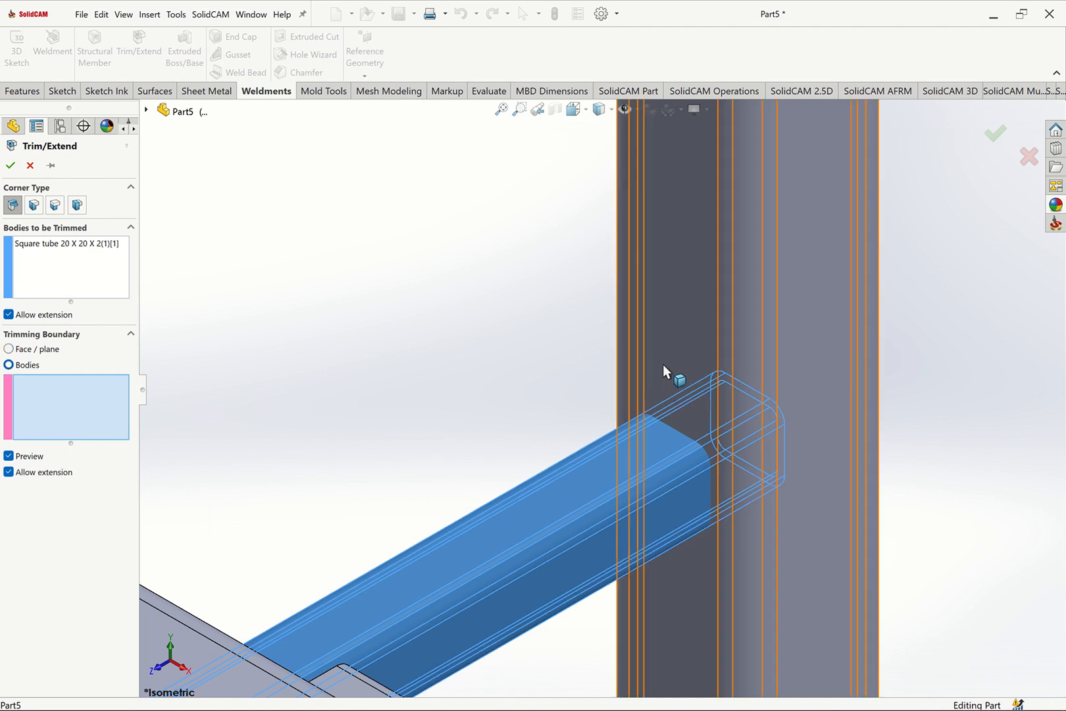
pyautogui.click(613, 403)
pyautogui.click(500, 110)
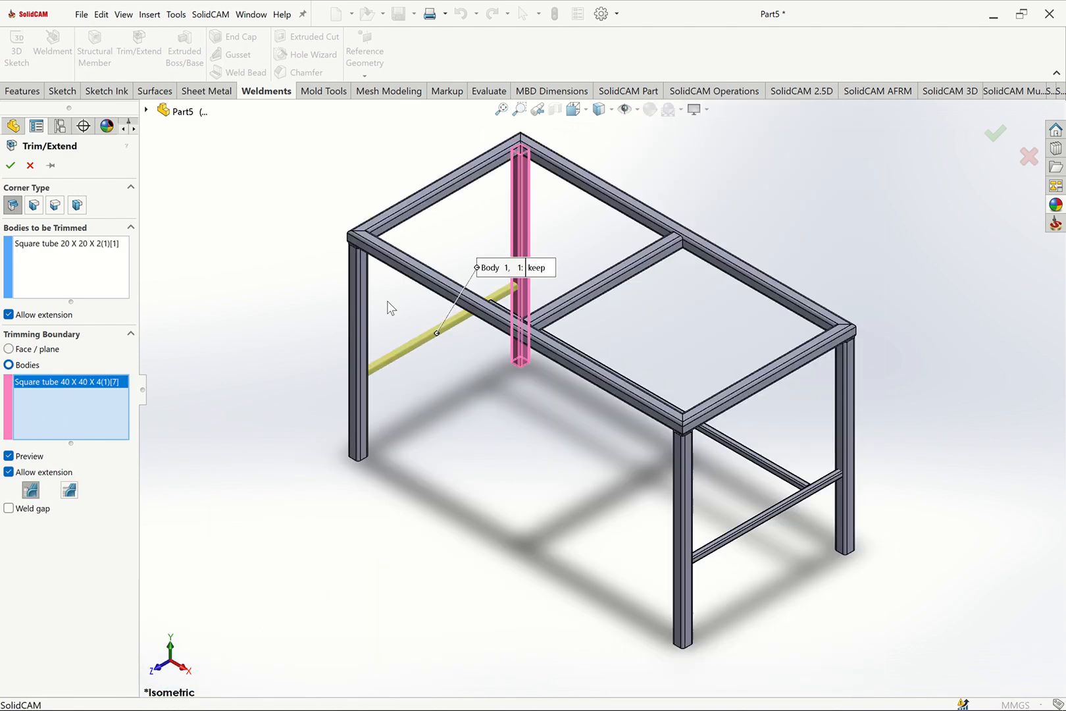
pyautogui.click(364, 363)
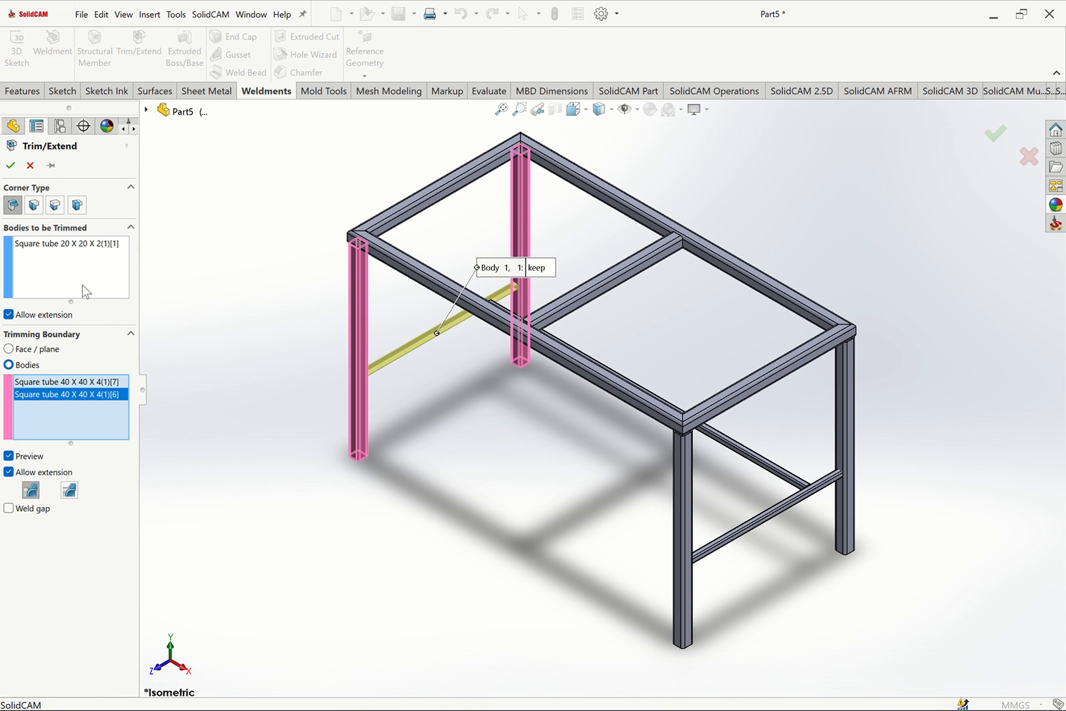
# Add the short right crossbar to the bodies to trim and the two right legs to the boundary, and complete the Trim/Extend.
pyautogui.click(64, 282)
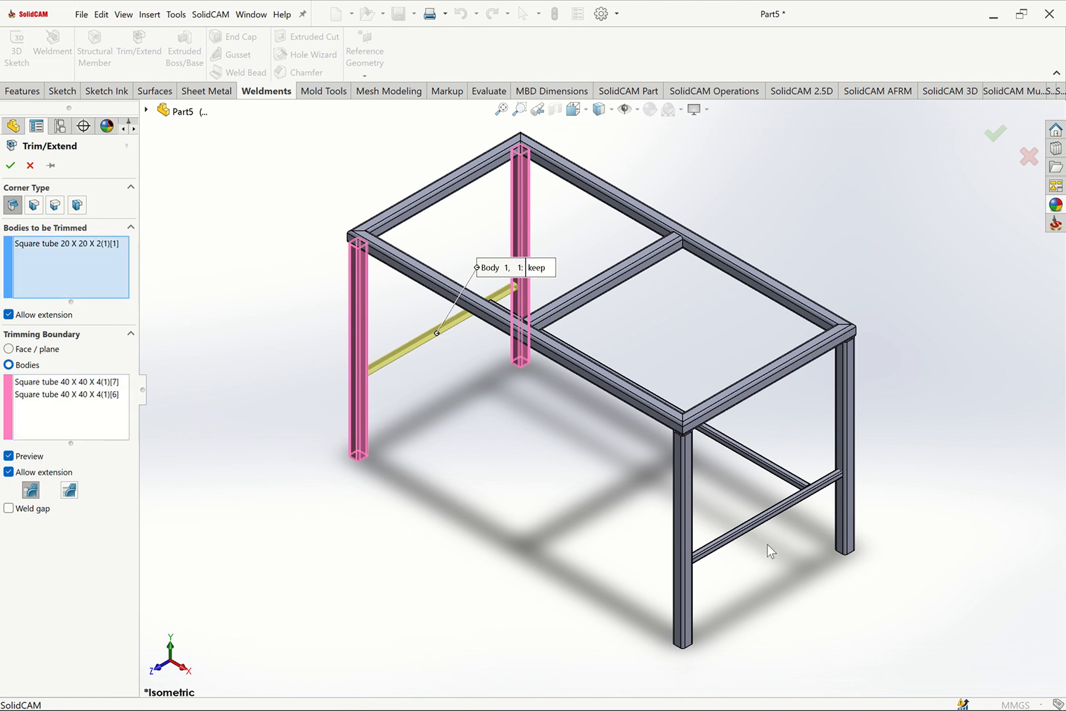
pyautogui.click(771, 521)
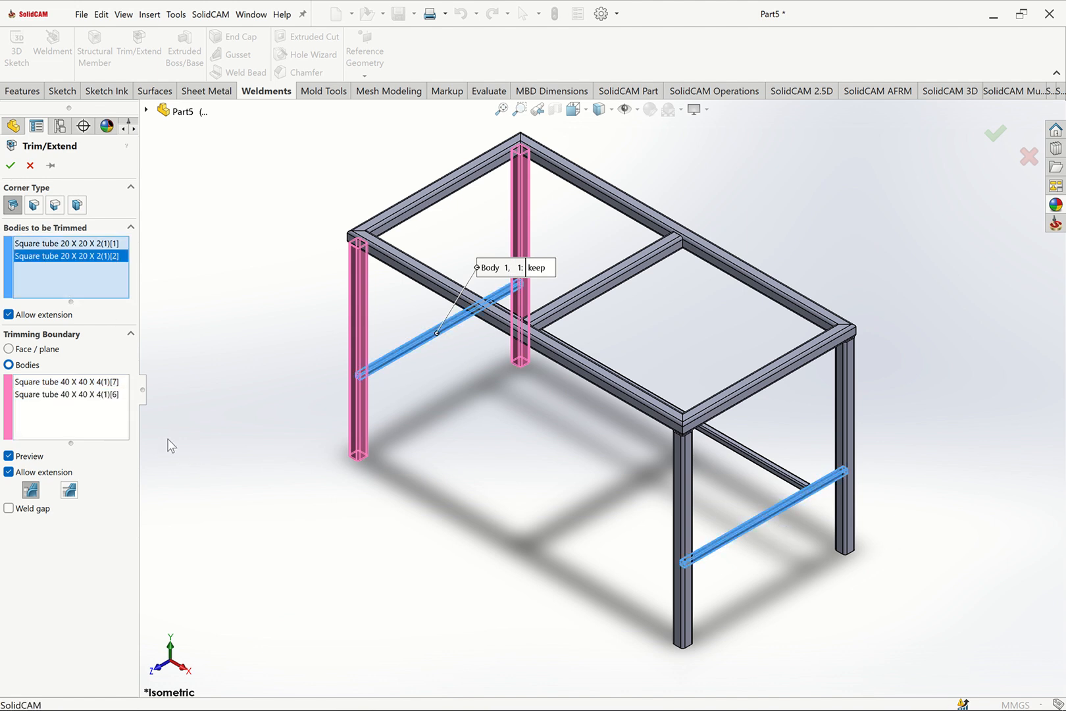
pyautogui.click(99, 420)
pyautogui.click(685, 529)
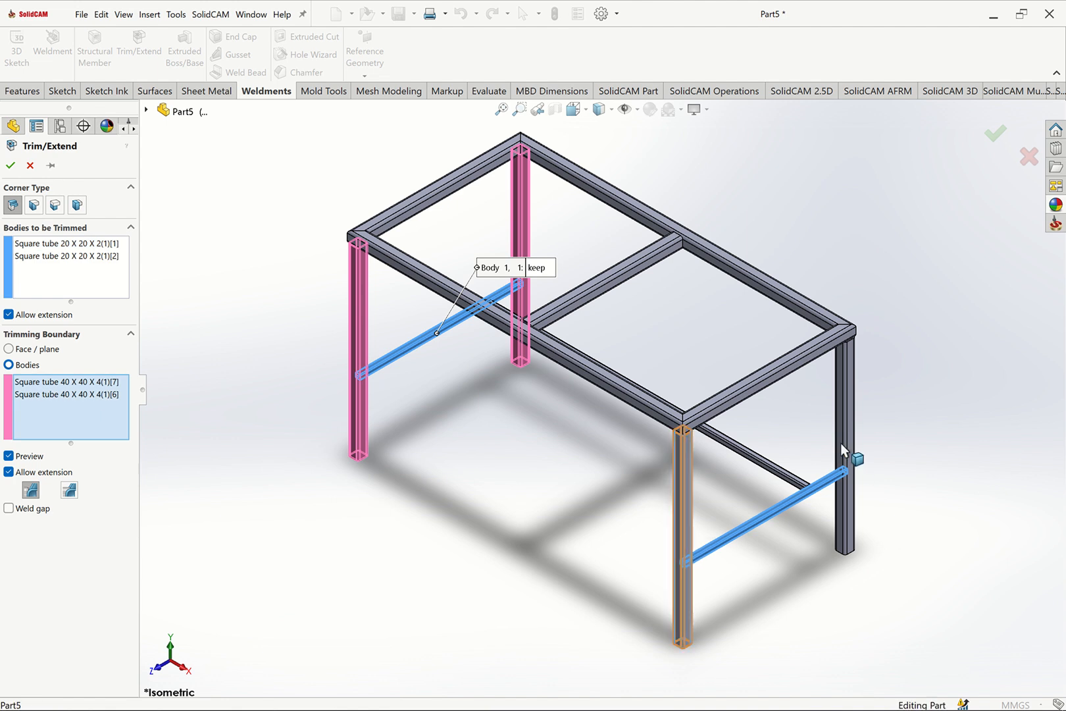
pyautogui.click(848, 403)
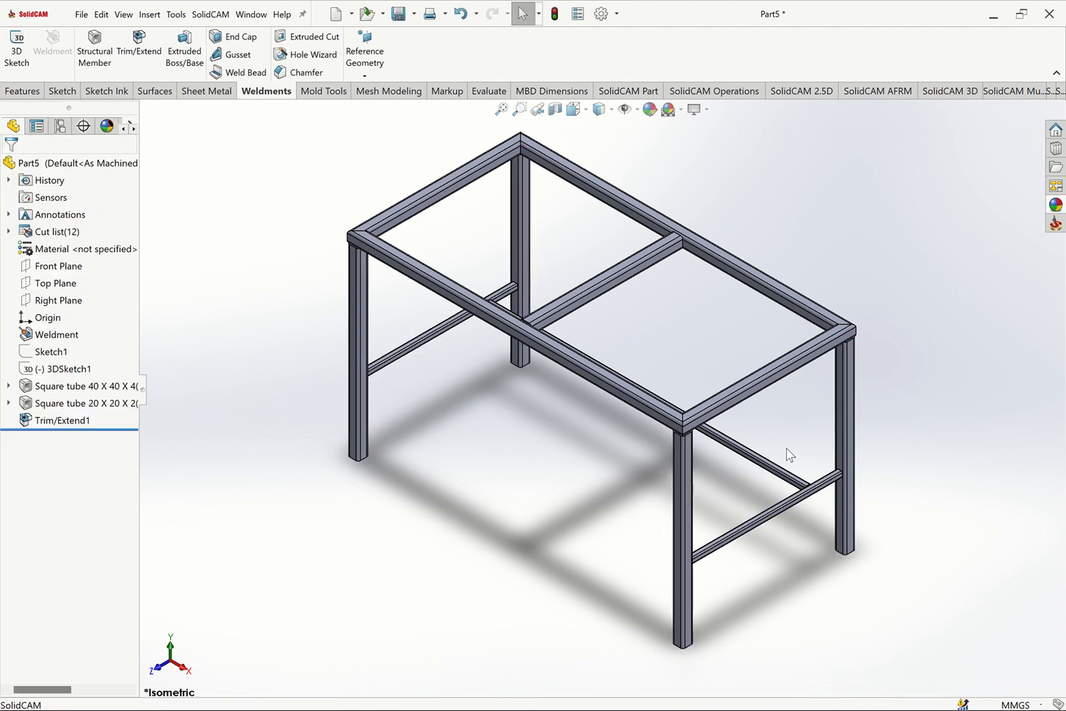
# Examine up close how the long lower crossbar meets the short crossbar and how the middle top bar meets the rear top rail.
pyautogui.scroll(-3, 790, 454)
pyautogui.click(519, 109)
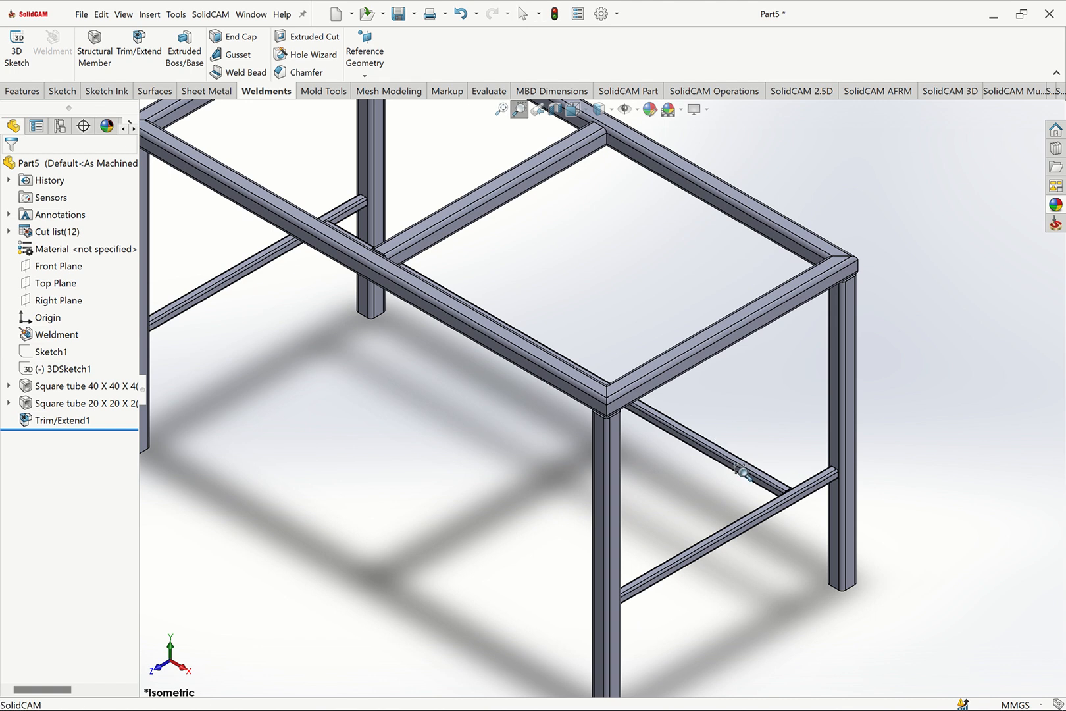
pyautogui.moveTo(741, 471); pyautogui.dragTo(812, 520)
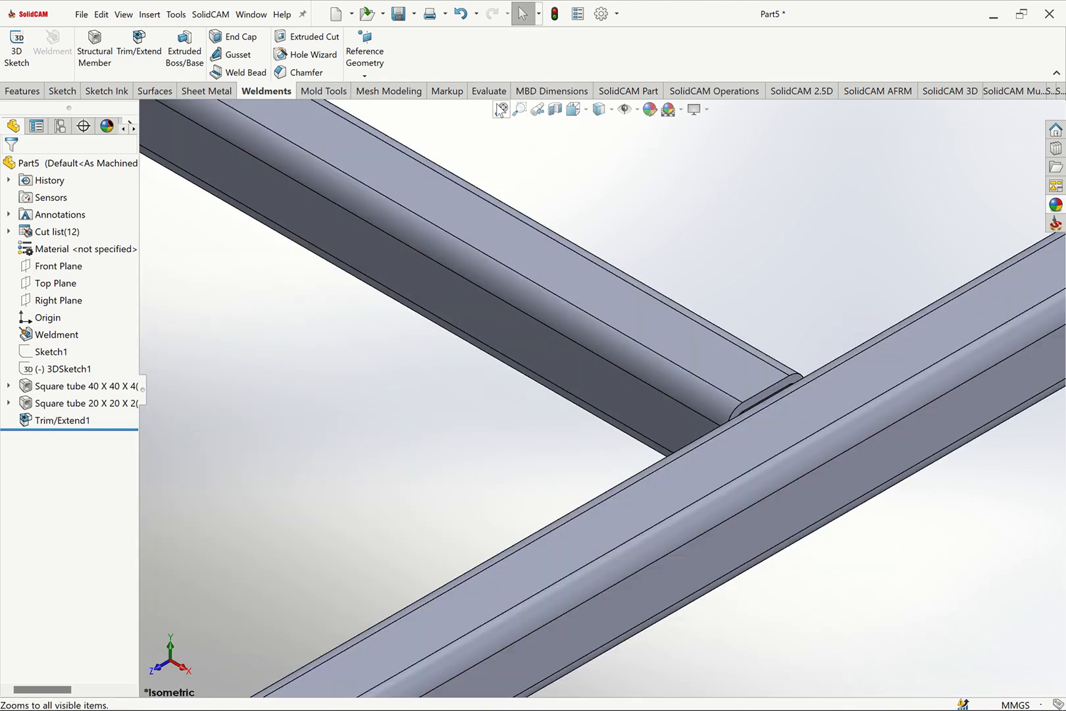
pyautogui.click(501, 109)
pyautogui.moveTo(645, 224); pyautogui.dragTo(712, 272)
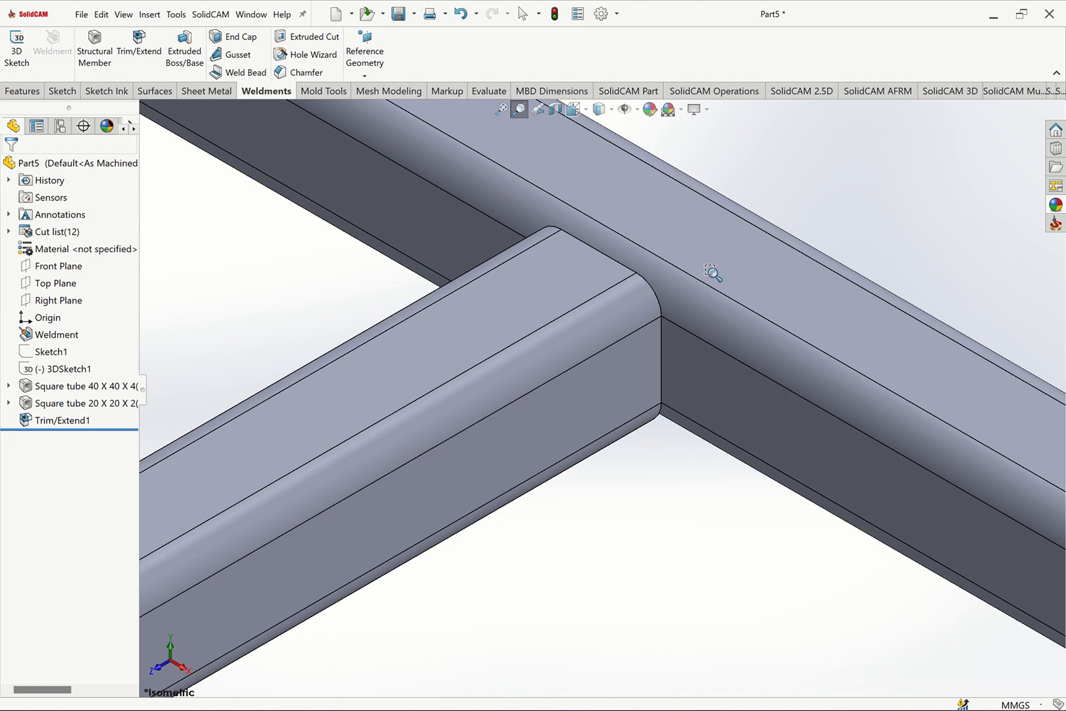
pyautogui.click(526, 109)
pyautogui.click(551, 312)
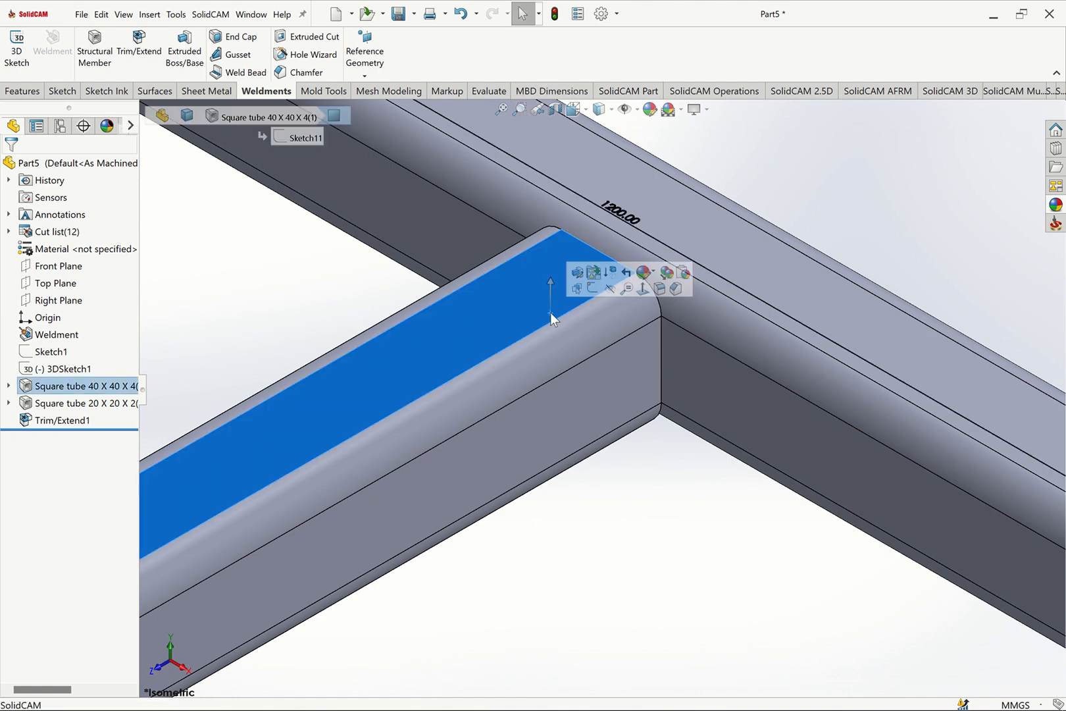
pyautogui.click(502, 108)
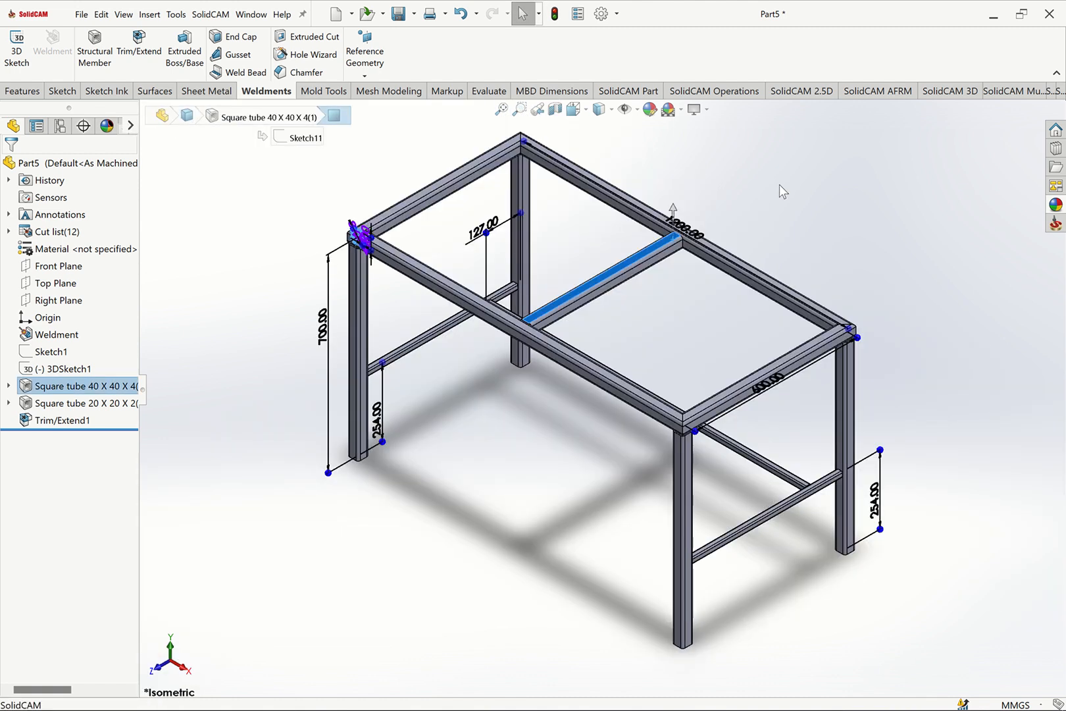
pyautogui.click(414, 372)
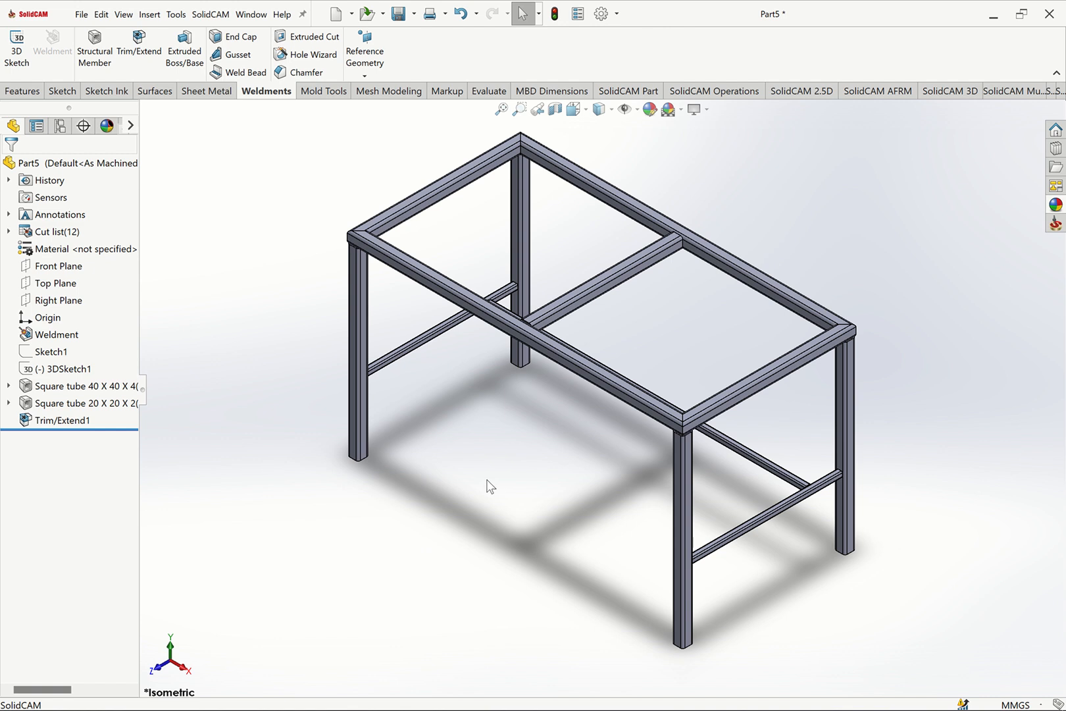
# Start an End Cap on the open bottom face of the left leg, viewing the frame from below.
pyautogui.press('Up')
pyautogui.press('Up')
pyautogui.press('Up')
pyautogui.press('Up')
pyautogui.scroll(2, 363, 561)
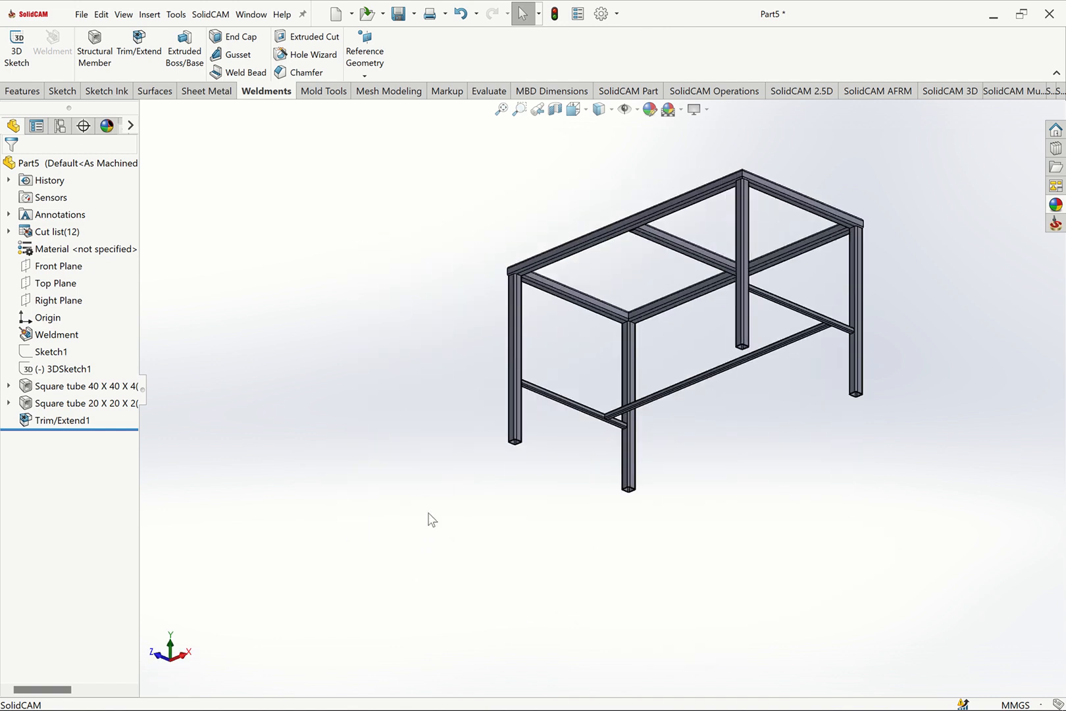
pyautogui.click(519, 109)
pyautogui.moveTo(493, 401); pyautogui.dragTo(568, 472)
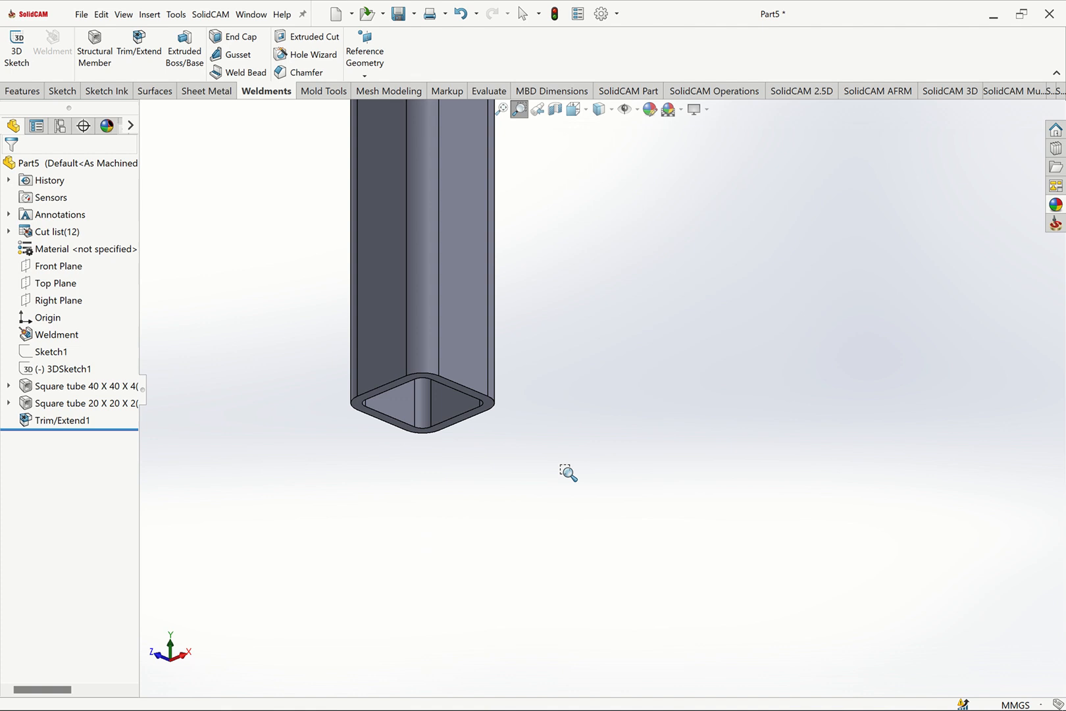
pyautogui.click(522, 13)
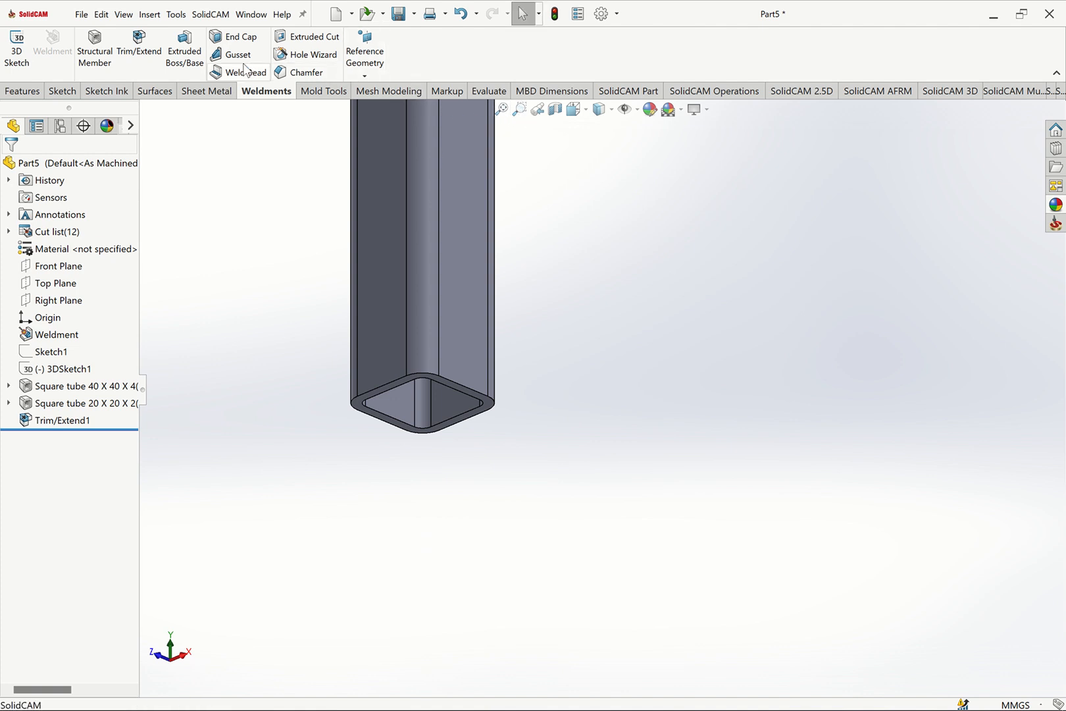
pyautogui.click(239, 38)
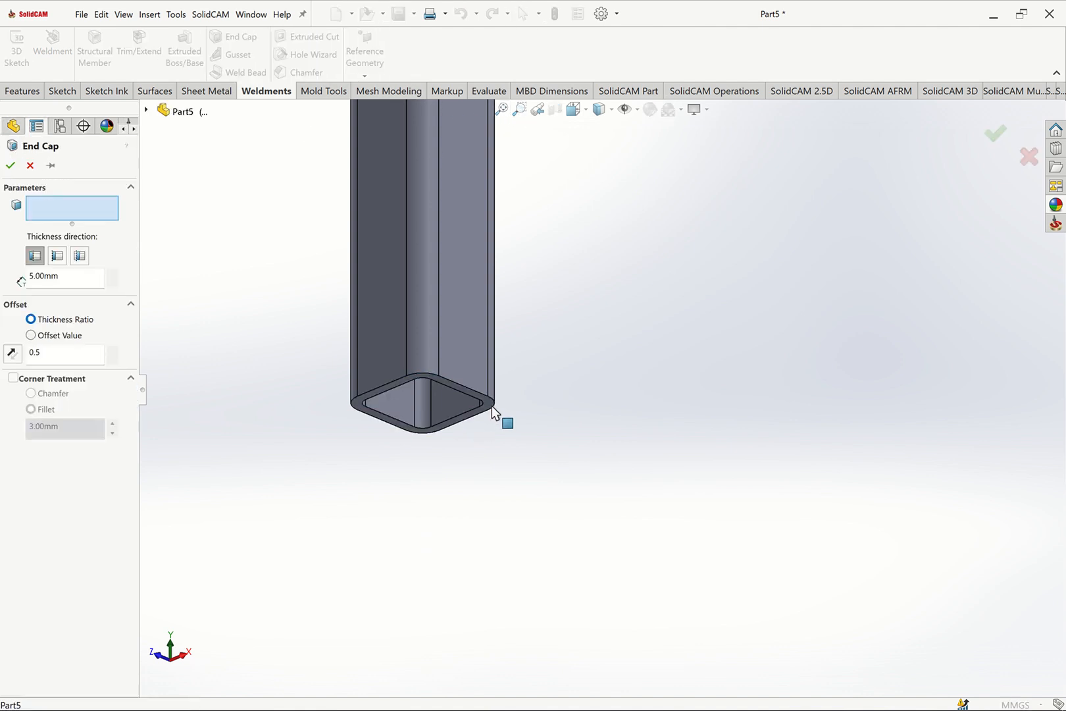
pyautogui.click(492, 407)
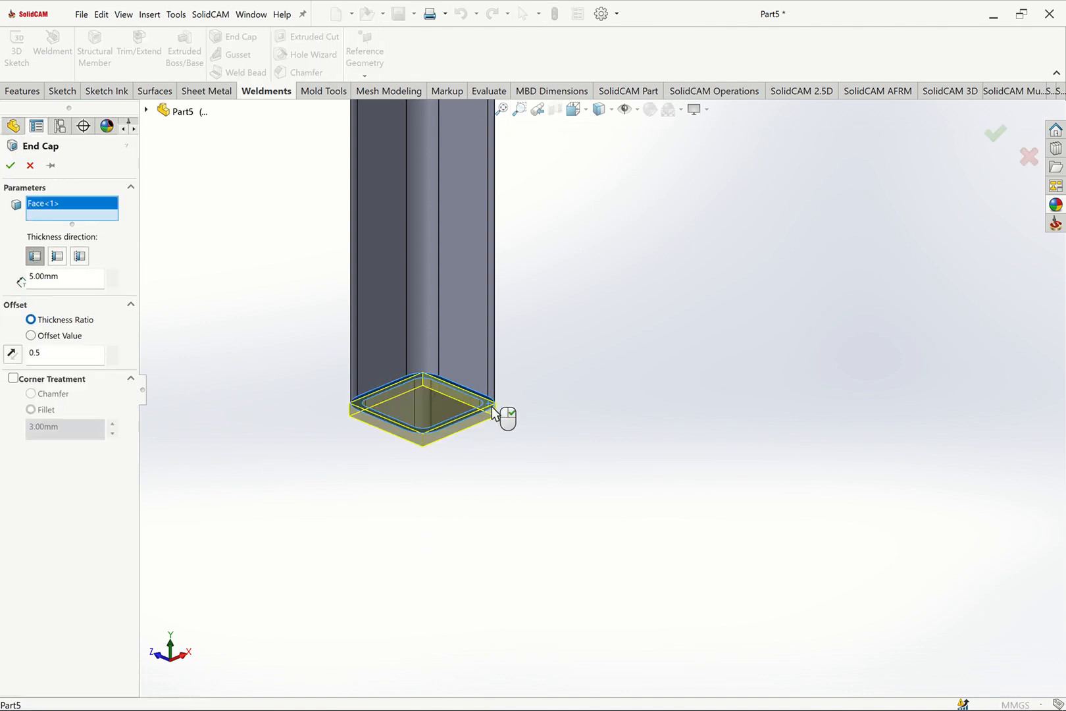
# Give the end cap a 3 mm fillet corner treatment and keep its 5 mm thickness direction outward after trying inward.
pyautogui.click(14, 378)
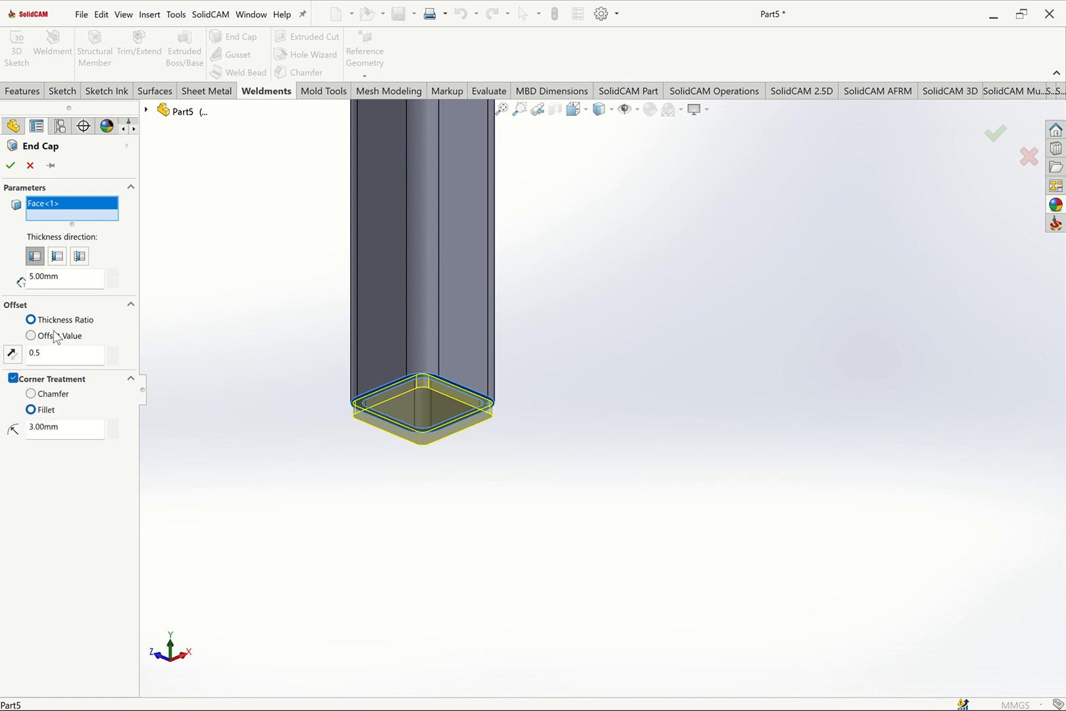
pyautogui.click(57, 256)
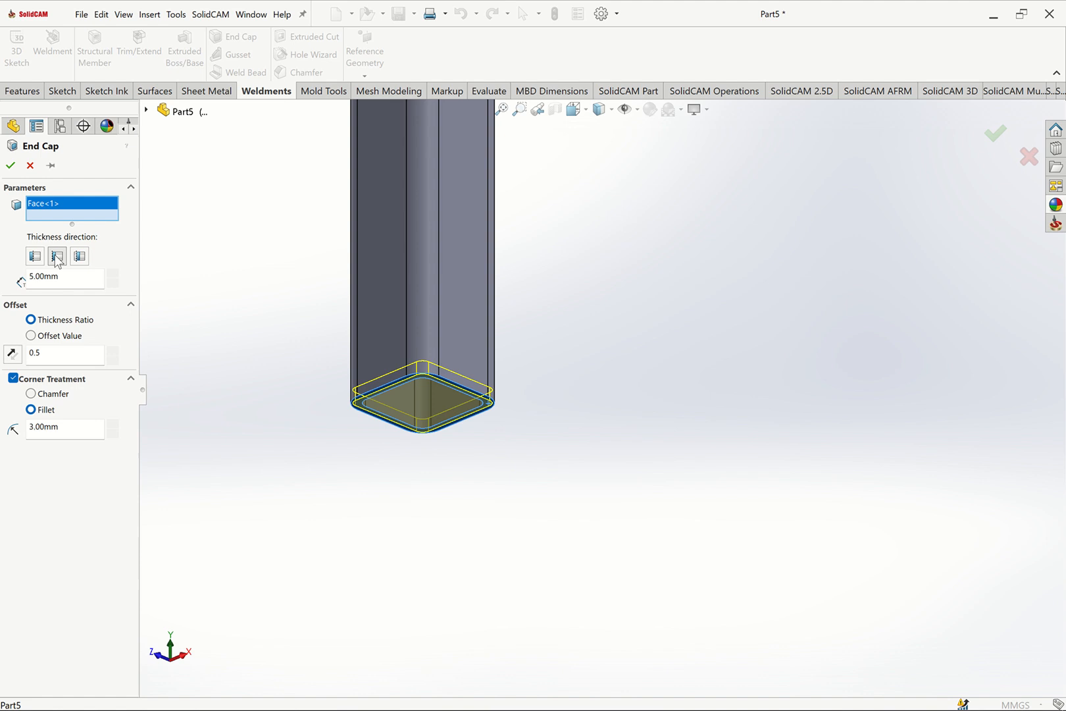
pyautogui.click(503, 110)
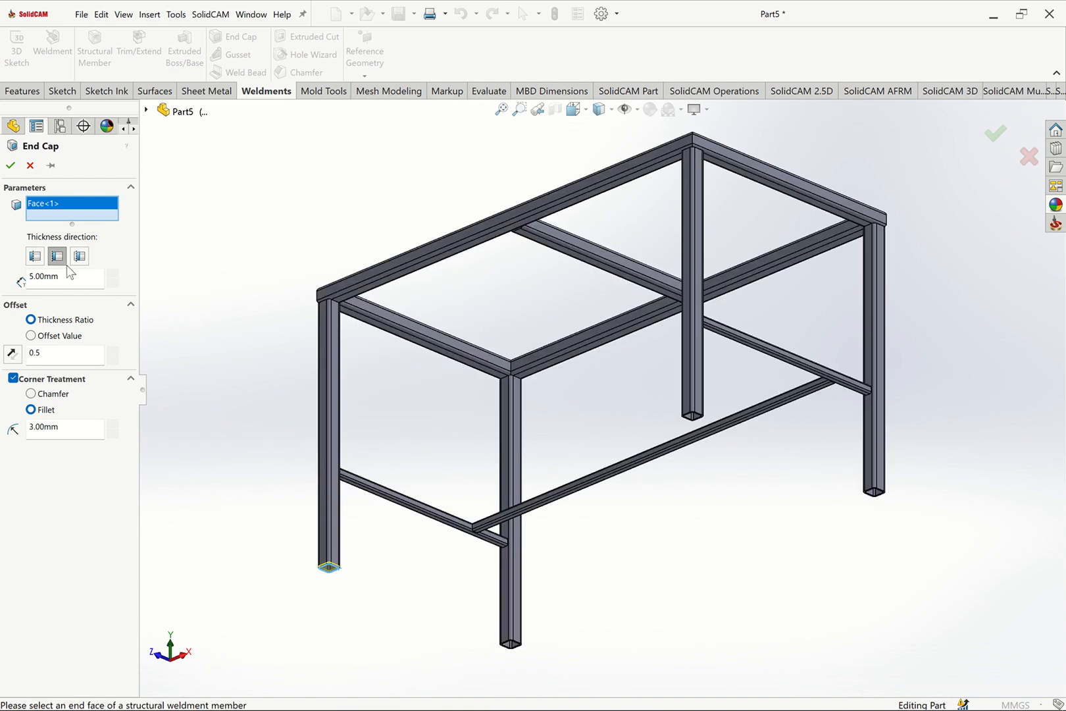
pyautogui.click(36, 257)
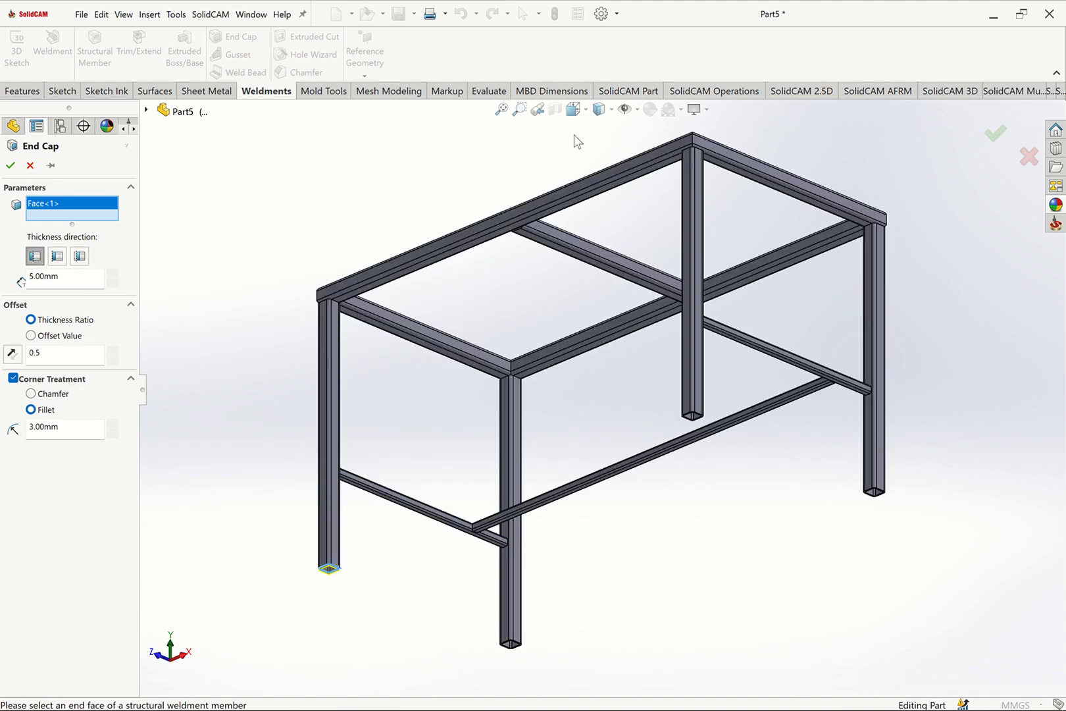
# Add the bottom faces of the front leg and the right leg to the end cap selection.
pyautogui.click(519, 109)
pyautogui.moveTo(493, 573); pyautogui.dragTo(573, 676)
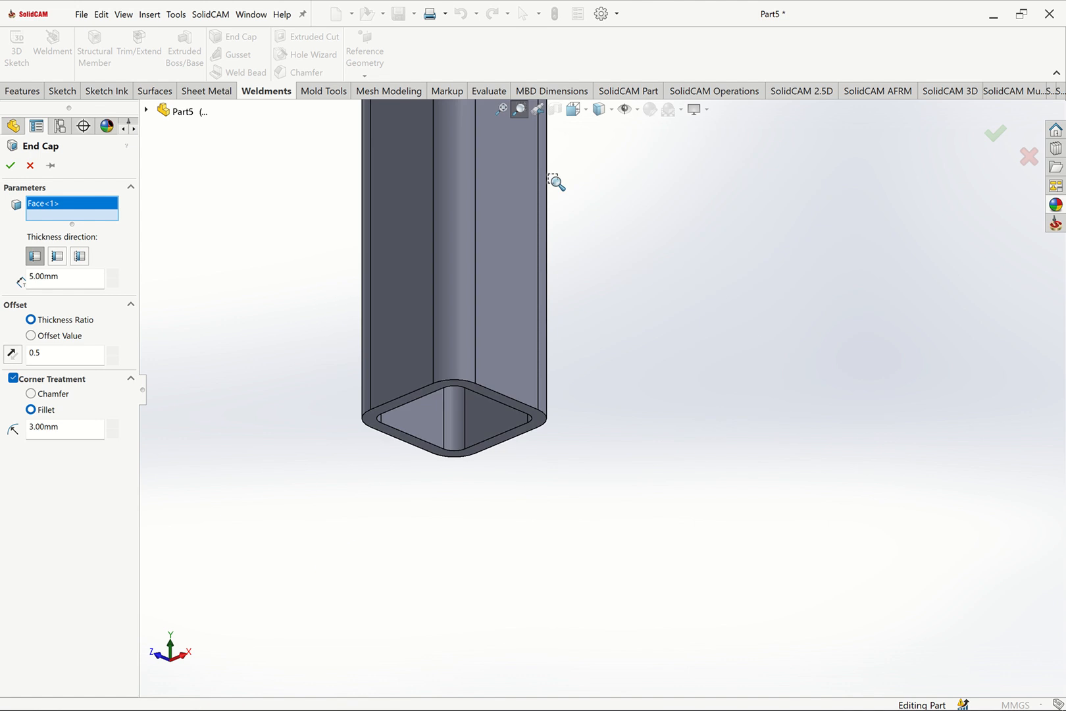
pyautogui.click(520, 109)
pyautogui.click(536, 423)
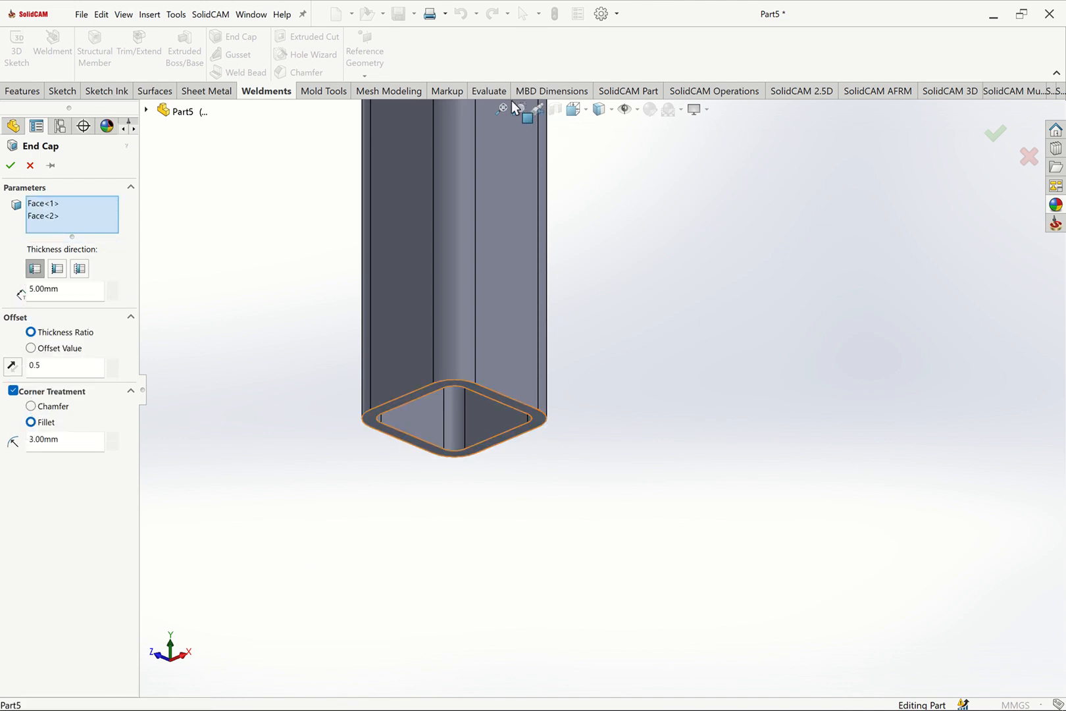
pyautogui.click(501, 109)
pyautogui.click(519, 110)
pyautogui.moveTo(849, 464); pyautogui.dragTo(890, 534)
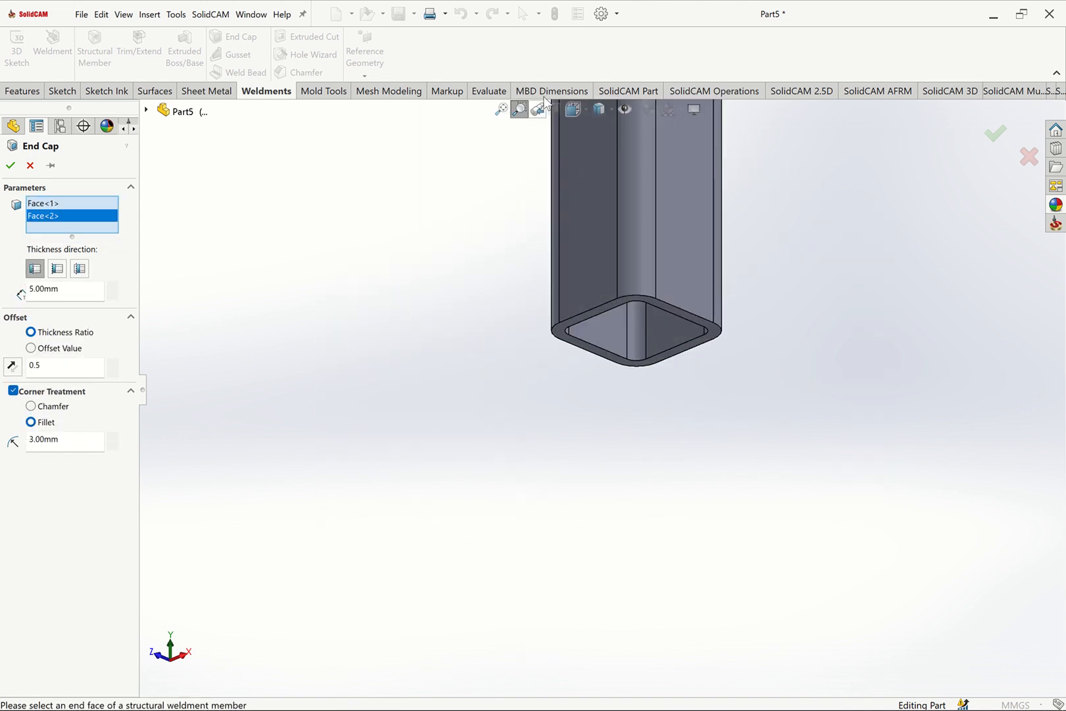
pyautogui.click(519, 109)
pyautogui.click(720, 337)
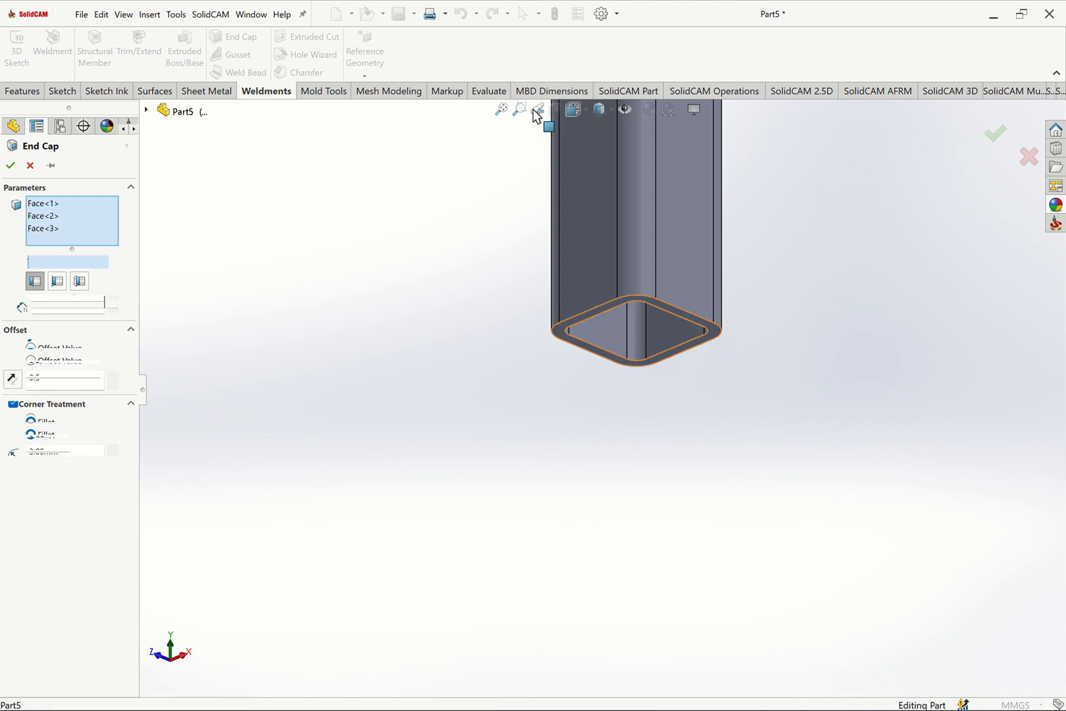
# Add the bottom face of the remaining rear leg and complete the end caps, returning to the isometric view.
pyautogui.click(501, 109)
pyautogui.click(519, 109)
pyautogui.moveTo(662, 362); pyautogui.dragTo(732, 445)
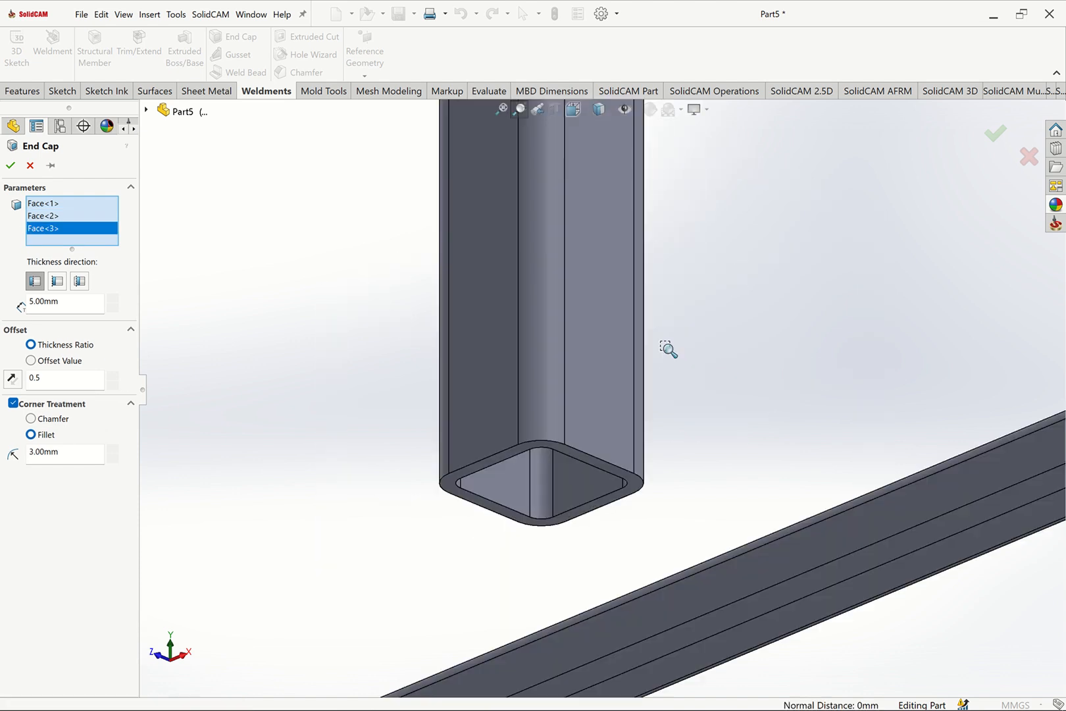
pyautogui.click(520, 109)
pyautogui.click(633, 486)
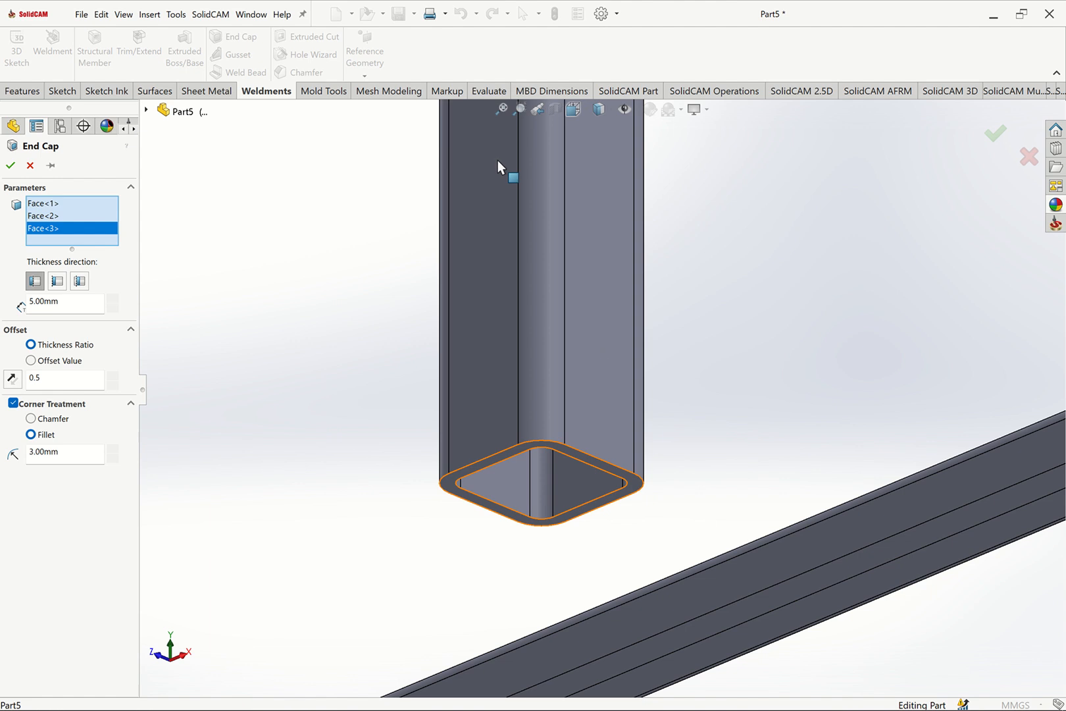
pyautogui.click(501, 108)
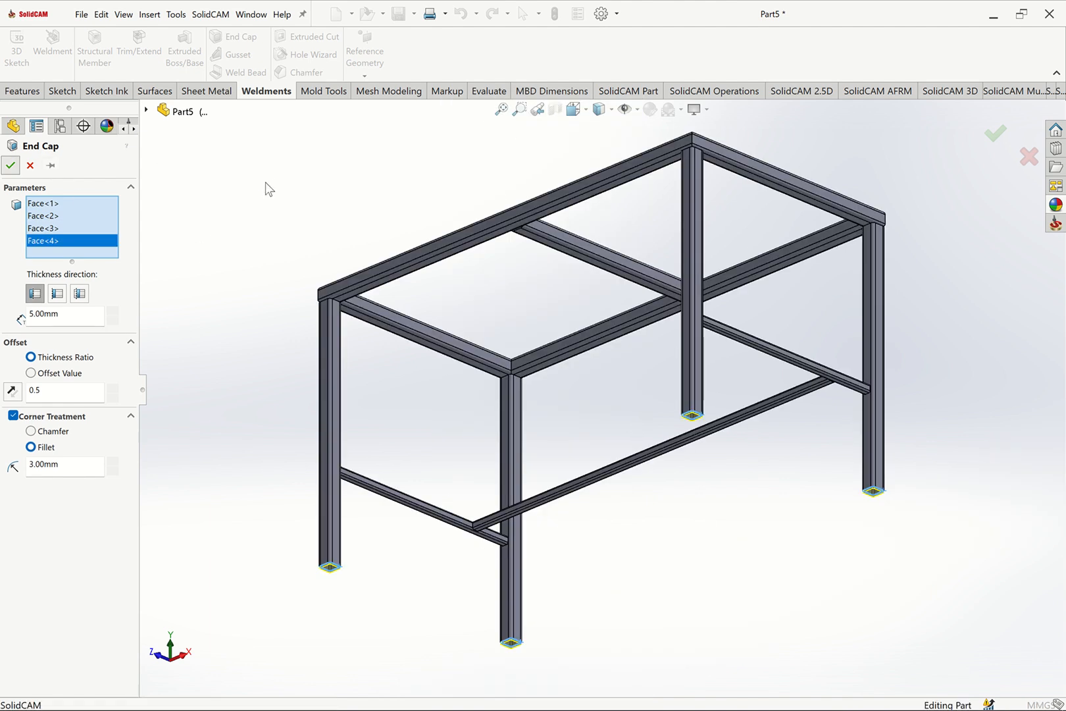
pyautogui.hotkey('ctrl', '7')
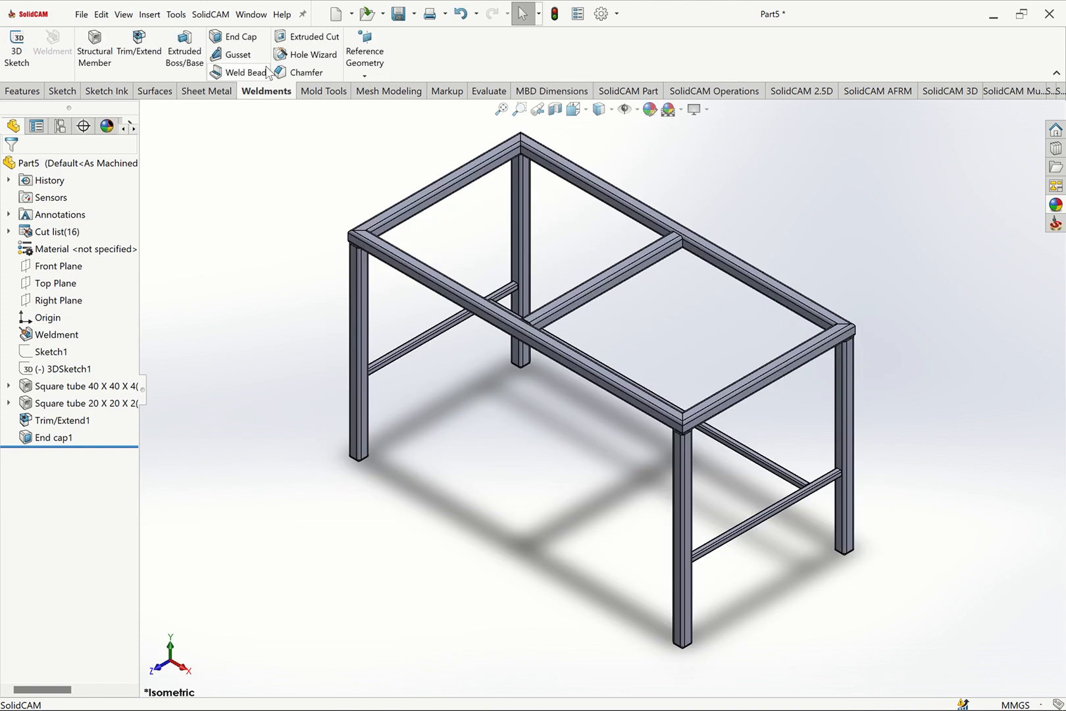
# Assign 1060 Alloy as the material of the table frame part.
pyautogui.rightClick(77, 254)
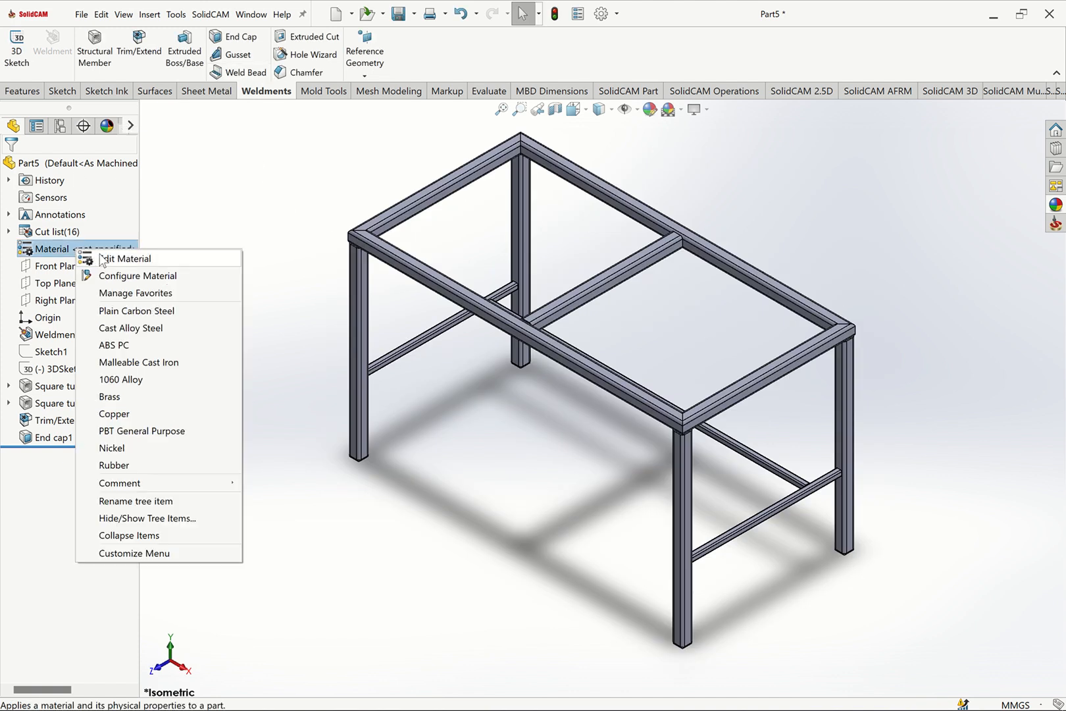
pyautogui.click(118, 379)
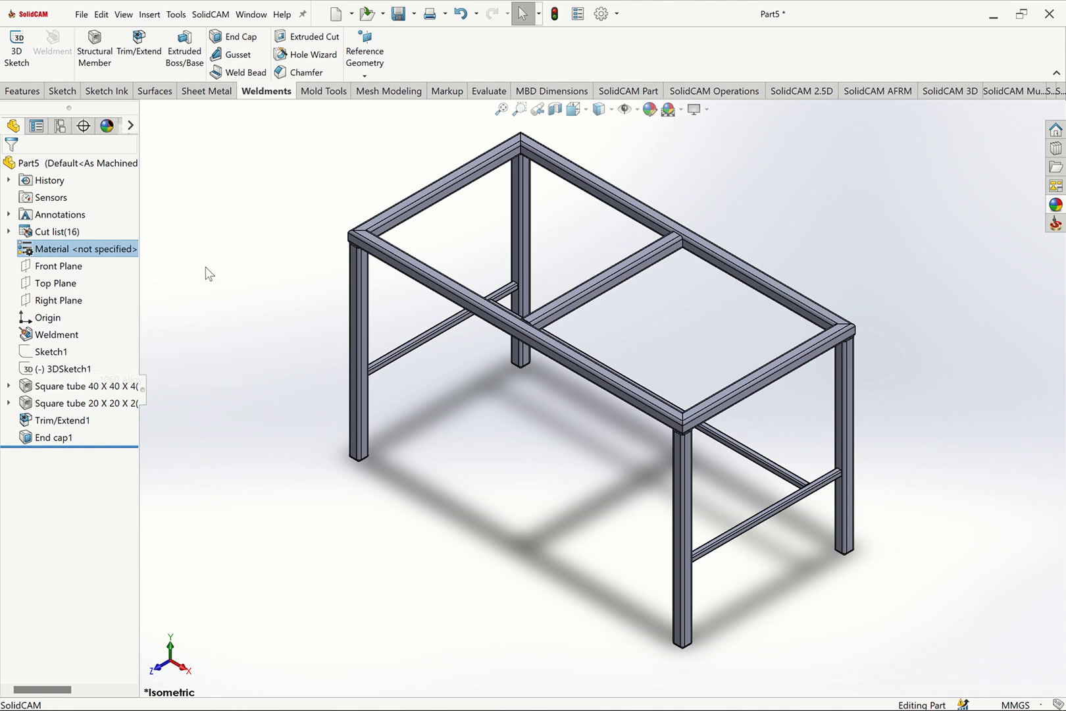
pyautogui.rightClick(63, 161)
pyautogui.click(95, 147)
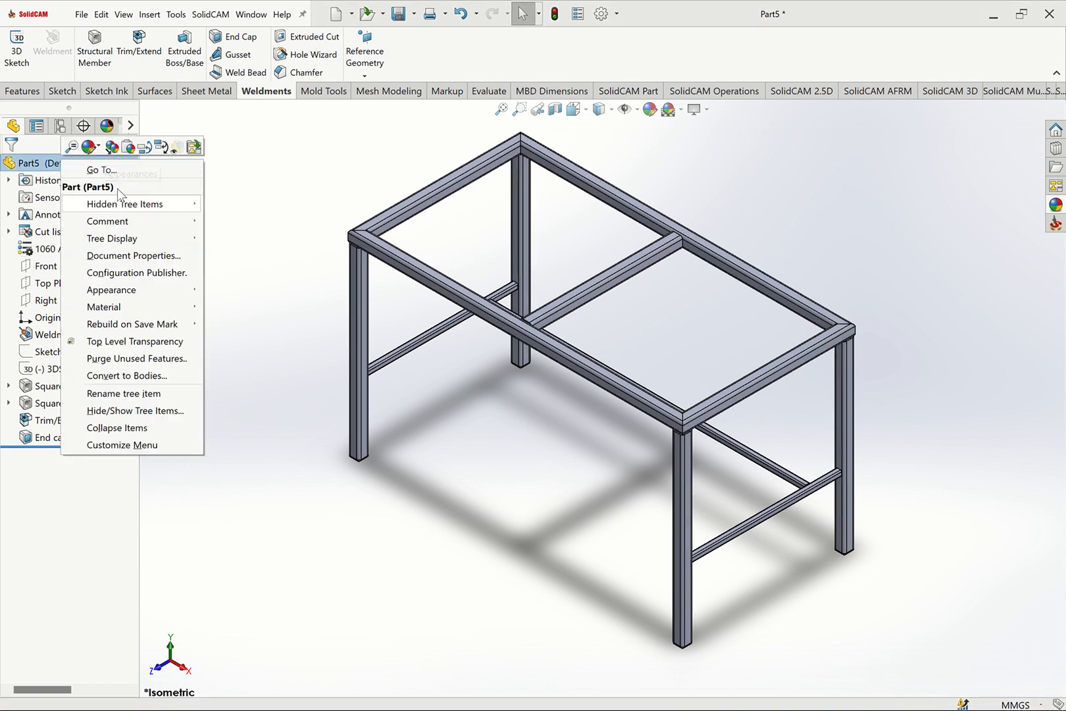
pyautogui.click(95, 147)
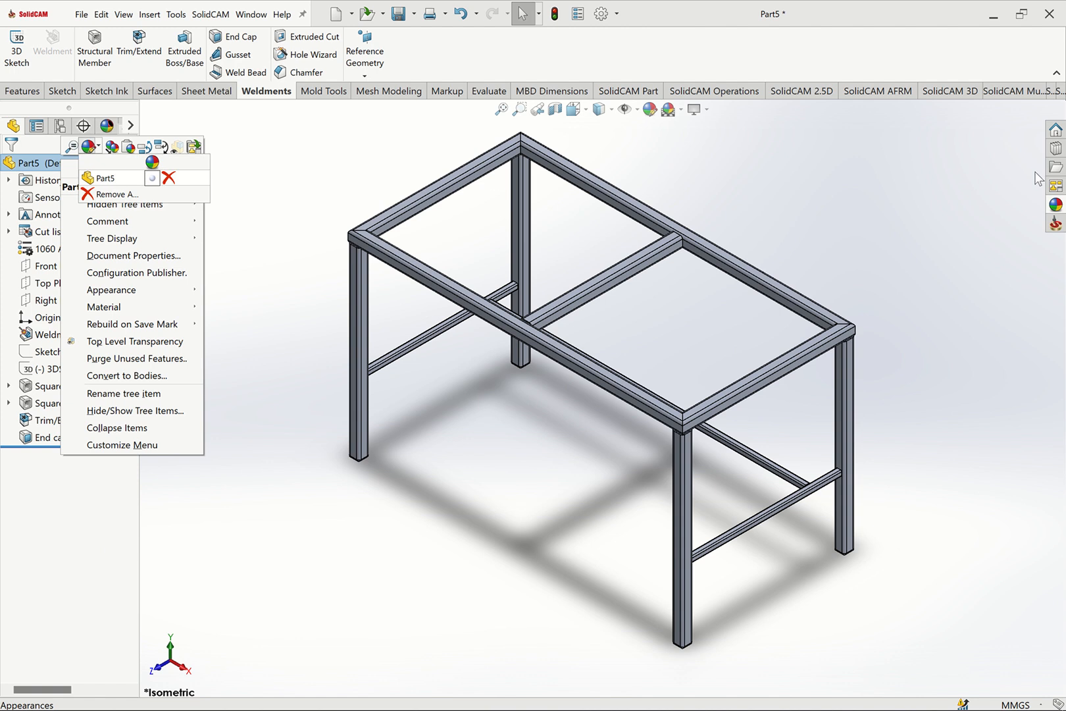
pyautogui.click(947, 220)
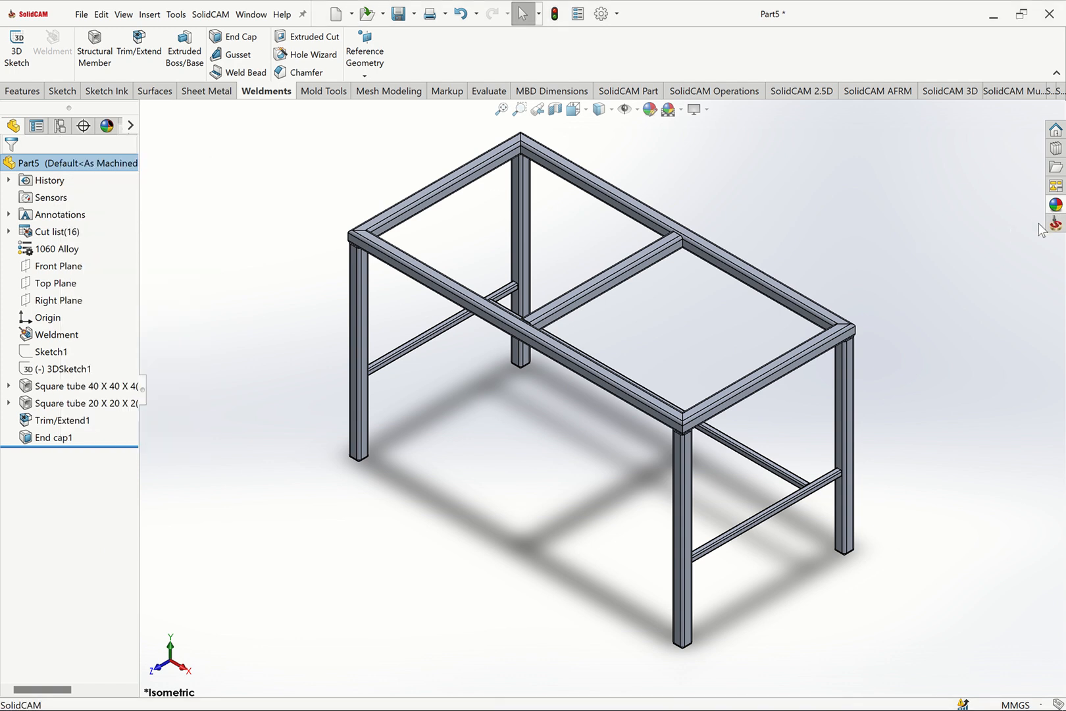
# Apply the polished steel appearance to the whole part and set its colour to cyan (RGB 0, 255, 255).
pyautogui.rightClick(107, 171)
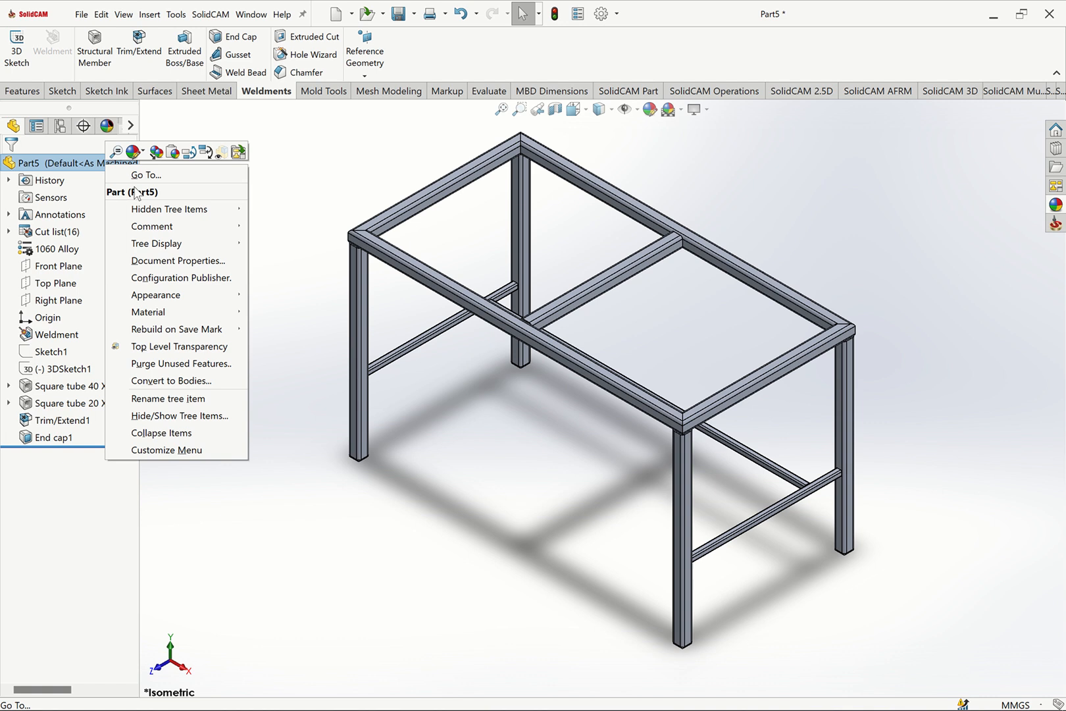
pyautogui.click(133, 151)
pyautogui.click(152, 184)
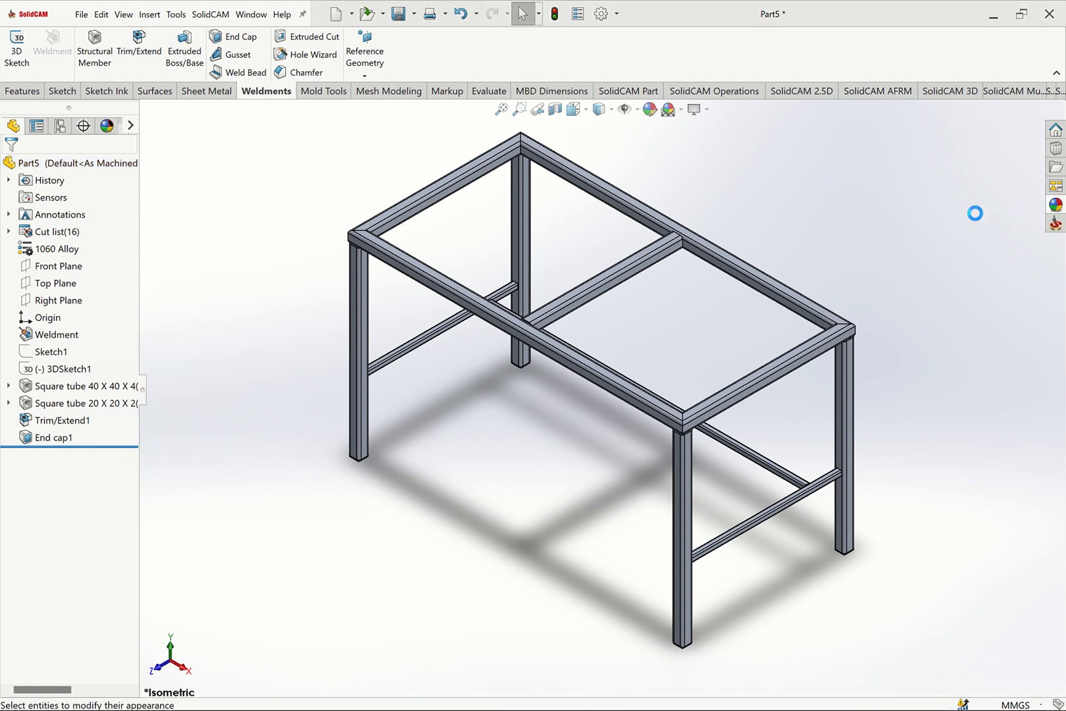
pyautogui.click(1046, 220)
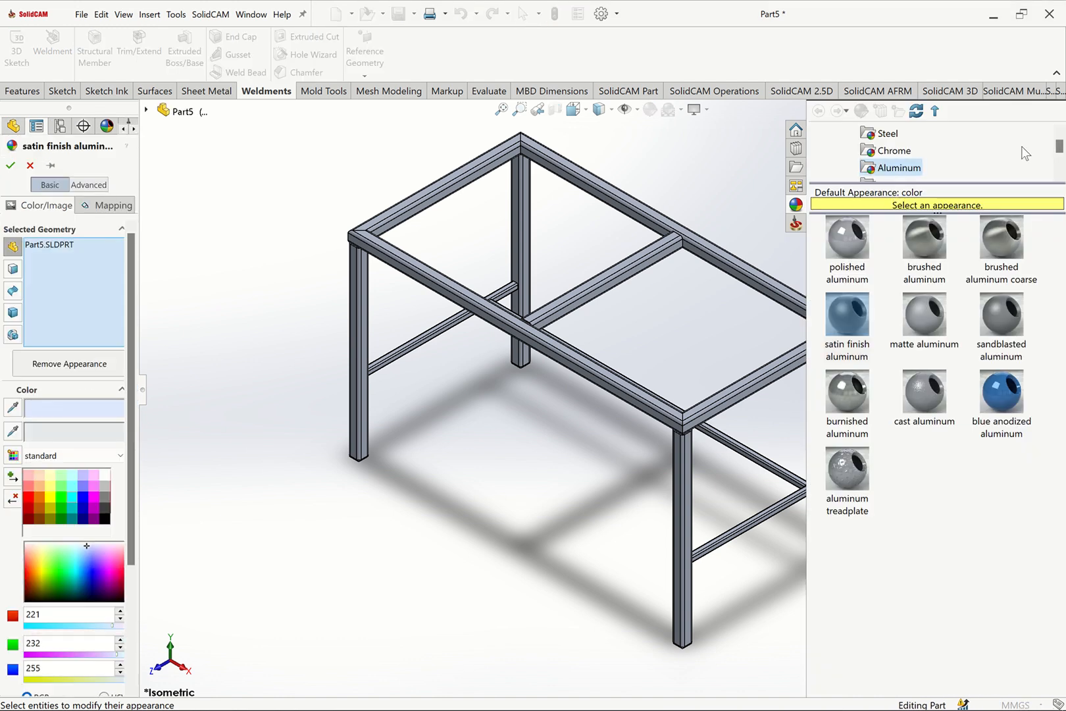
pyautogui.click(887, 134)
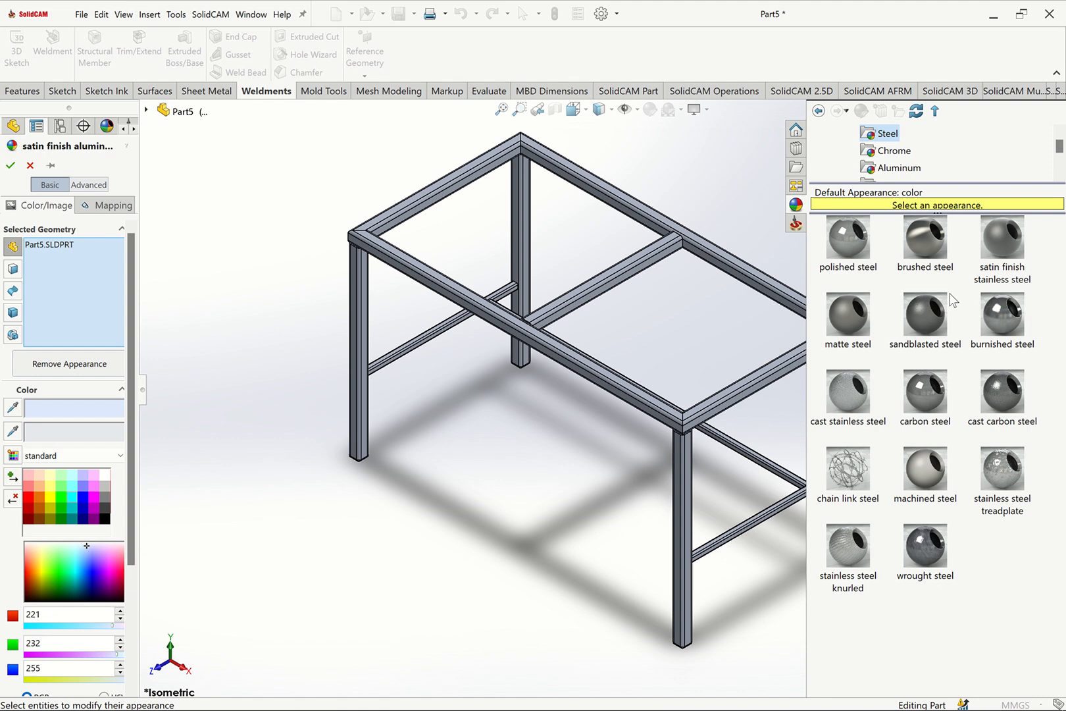
pyautogui.click(848, 244)
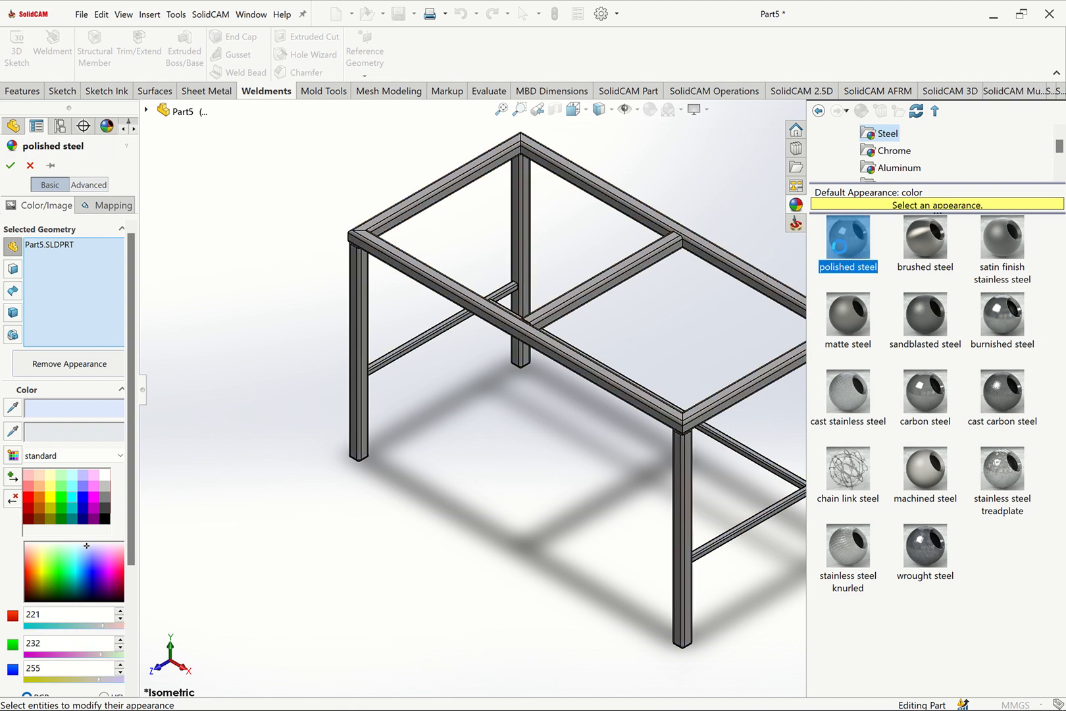
pyautogui.click(68, 495)
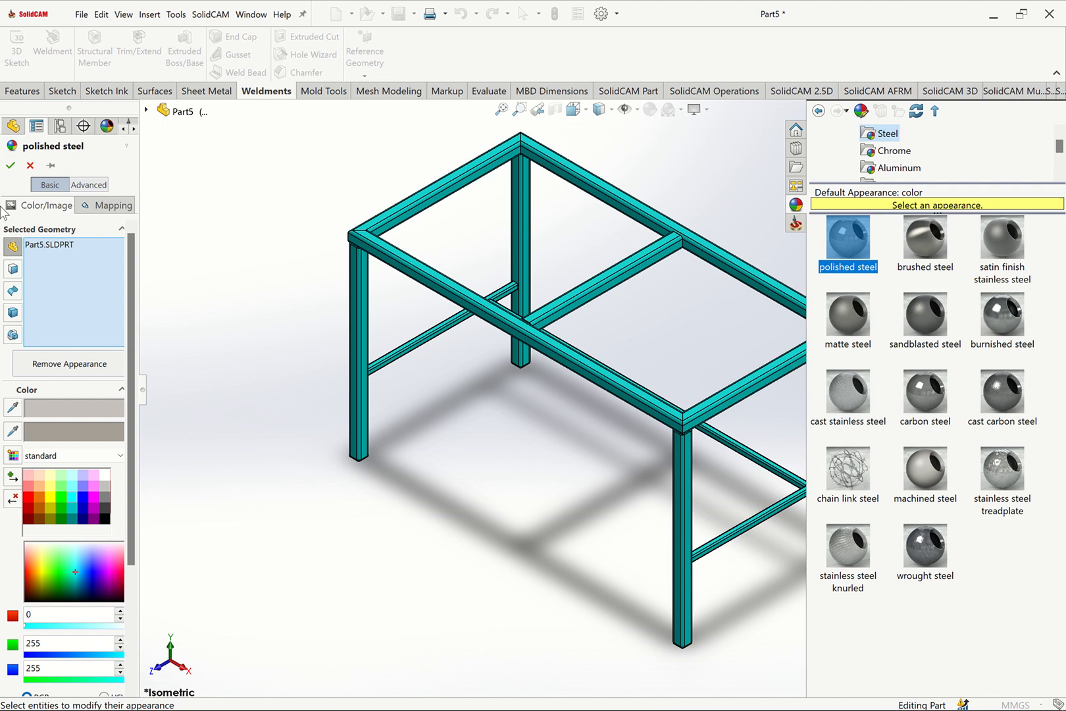
pyautogui.click(10, 165)
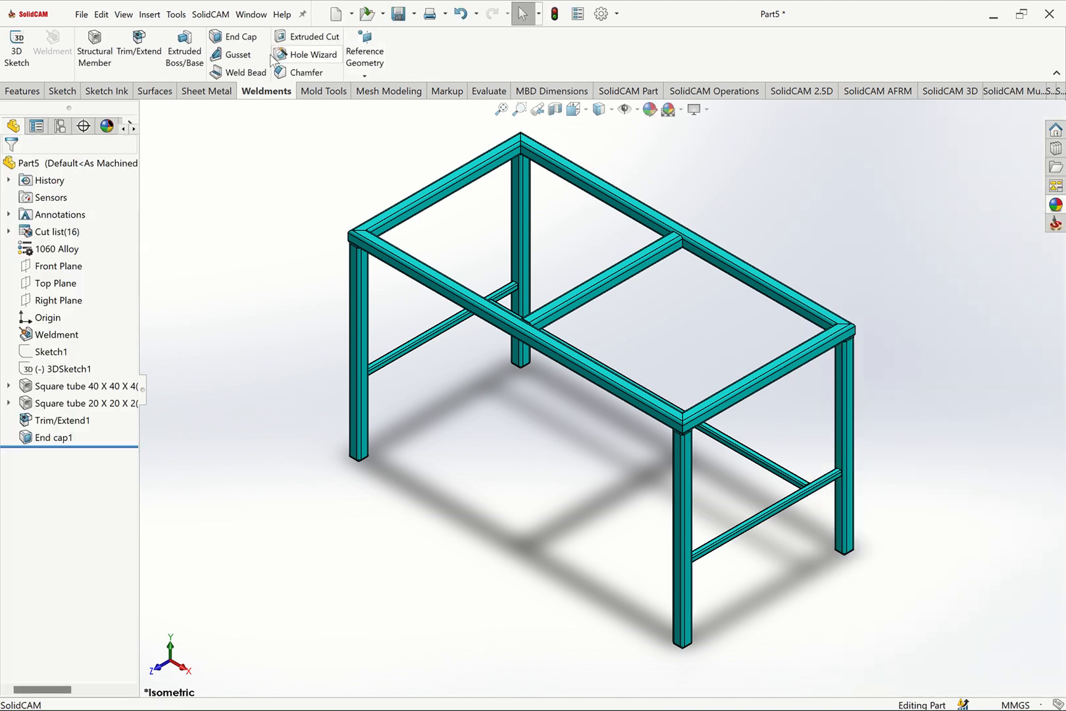
# Start a gusset at the rear corner of the table top, selecting the inner faces of the two meeting beams as supports.
pyautogui.click(238, 57)
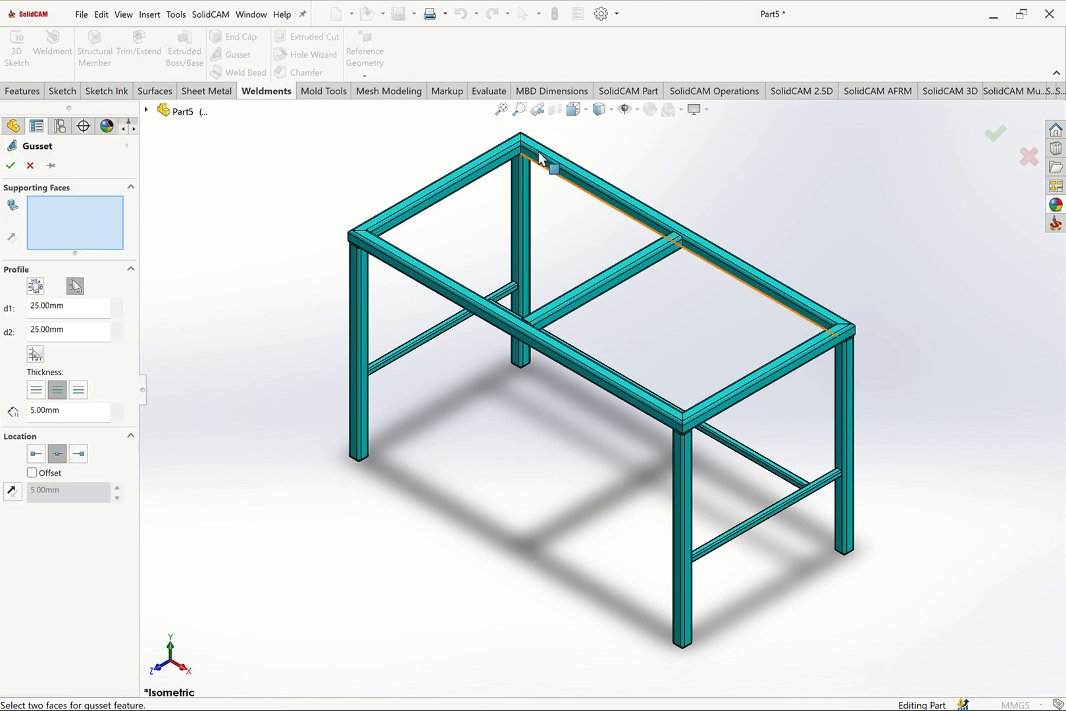
pyautogui.click(518, 110)
pyautogui.moveTo(490, 129); pyautogui.dragTo(579, 168)
pyautogui.click(519, 109)
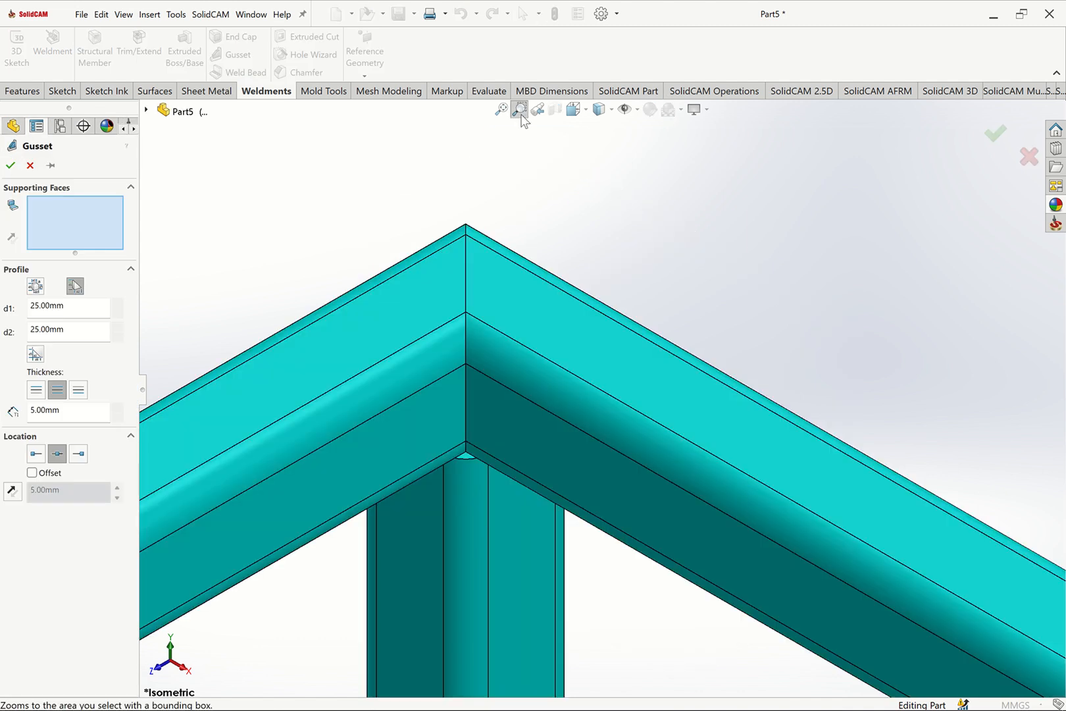
pyautogui.click(498, 408)
pyautogui.click(450, 408)
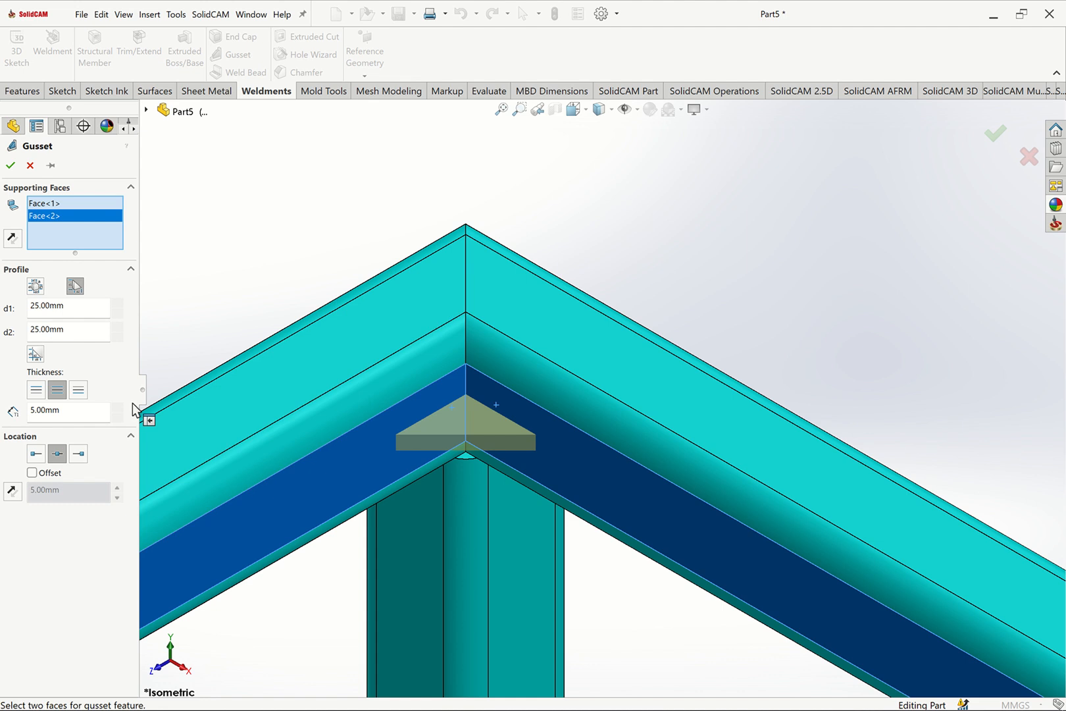
# Set the gusset's triangular profile distances d1 and d2 to 50 mm each.
pyautogui.doubleClick(60, 304)
pyautogui.write('50')
pyautogui.moveTo(87, 338); pyautogui.dragTo(5, 335)
pyautogui.moveTo(71, 333); pyautogui.dragTo(12, 339)
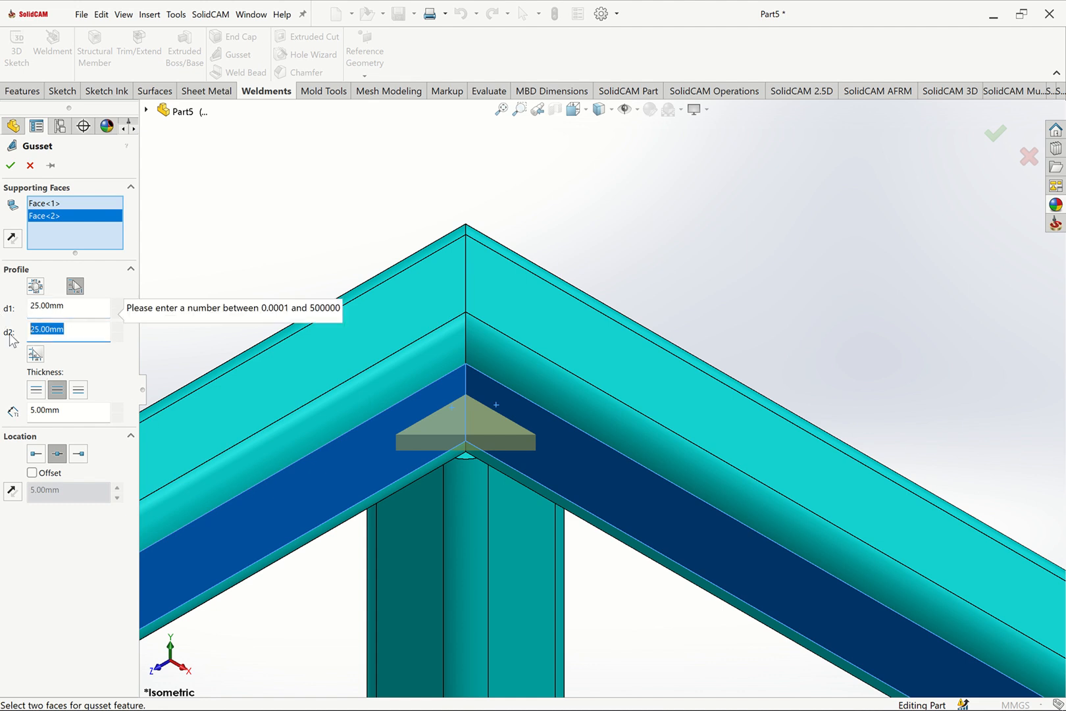
pyautogui.write('50')
pyautogui.moveTo(69, 318); pyautogui.dragTo(13, 309)
pyautogui.write('5')
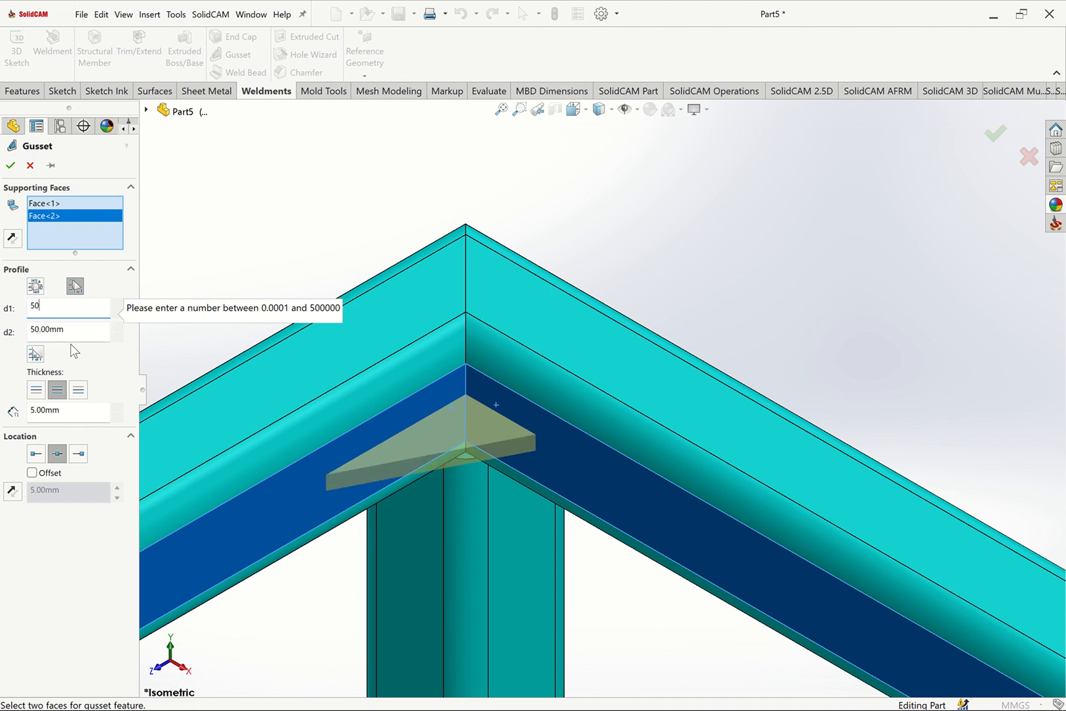
# Apply the gusset's 5 mm thickness to one side of the profile and locate it at the midpoint of the corner edge.
pyautogui.moveTo(69, 410); pyautogui.dragTo(8, 419)
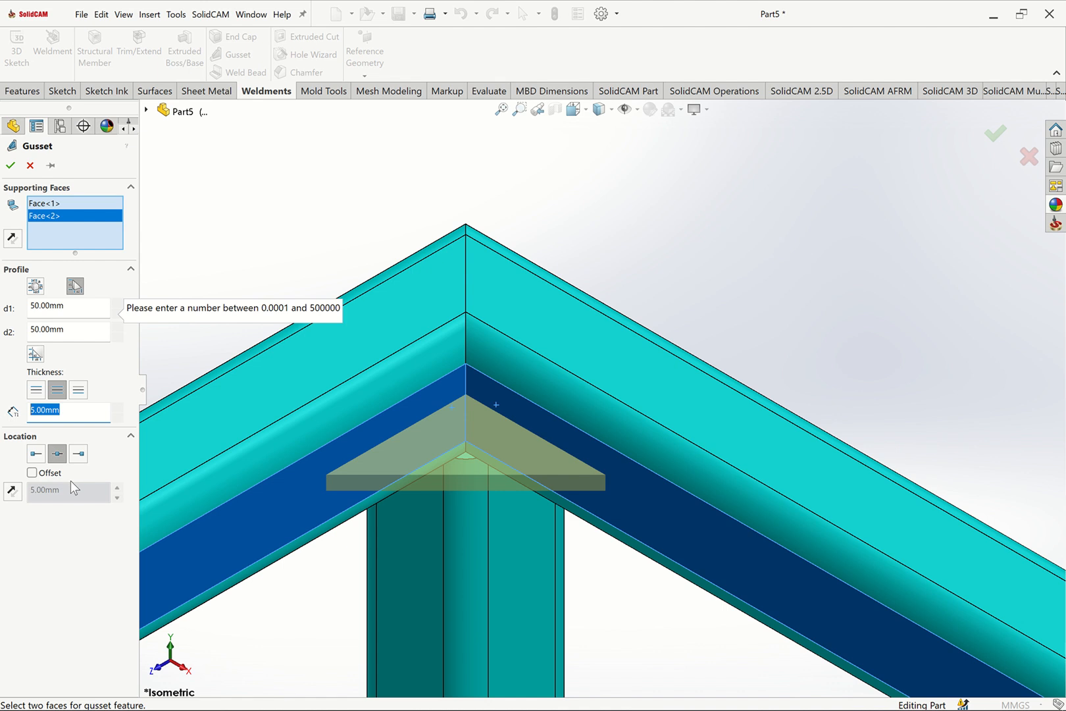
pyautogui.click(37, 453)
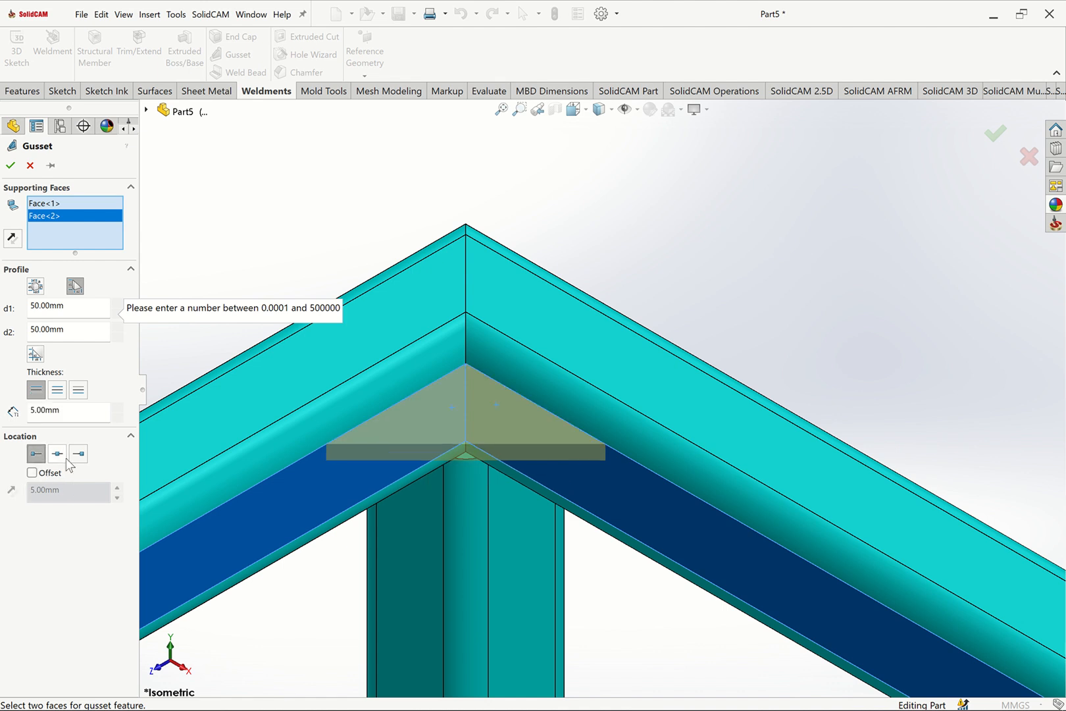
pyautogui.click(79, 454)
pyautogui.click(57, 453)
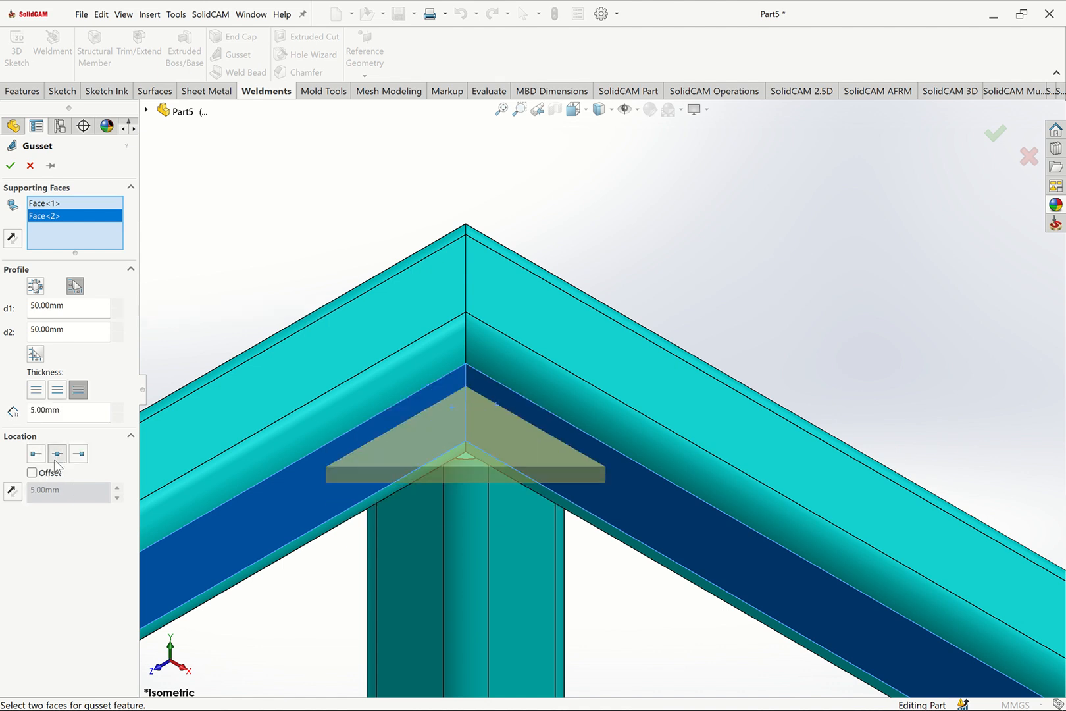
# Try to add an inner beam face at the right corner of the table top to the gusset's supporting faces.
pyautogui.click(502, 109)
pyautogui.hotkey('shift', 'Down')
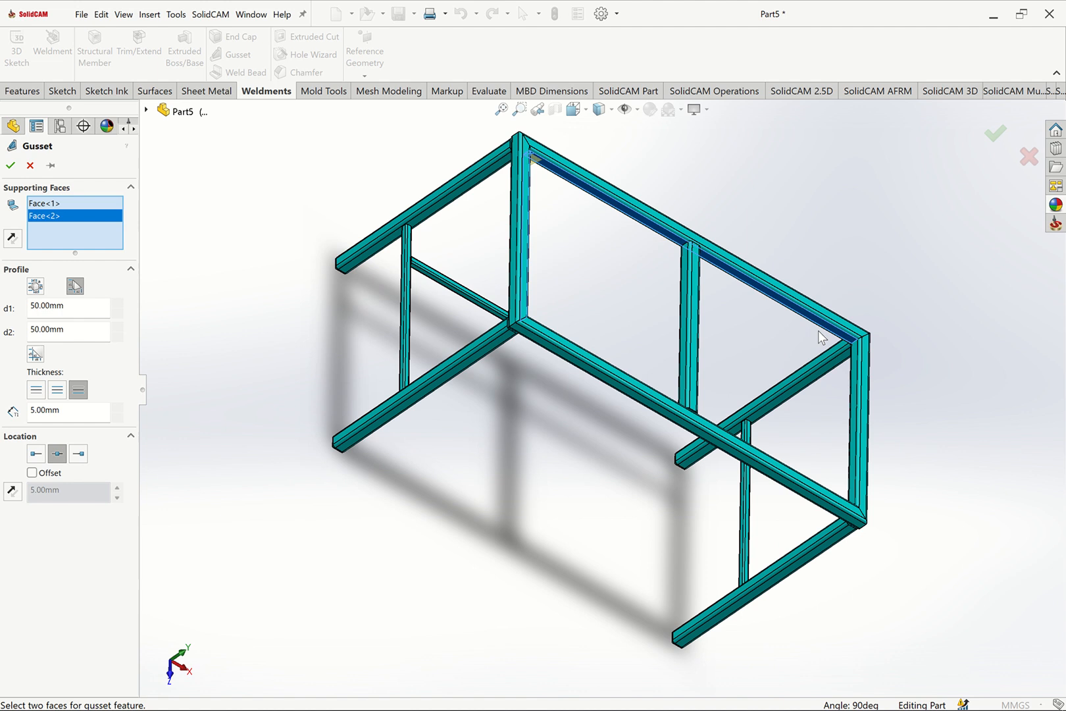
pyautogui.press('Right')
pyautogui.scroll(-4, 831, 356)
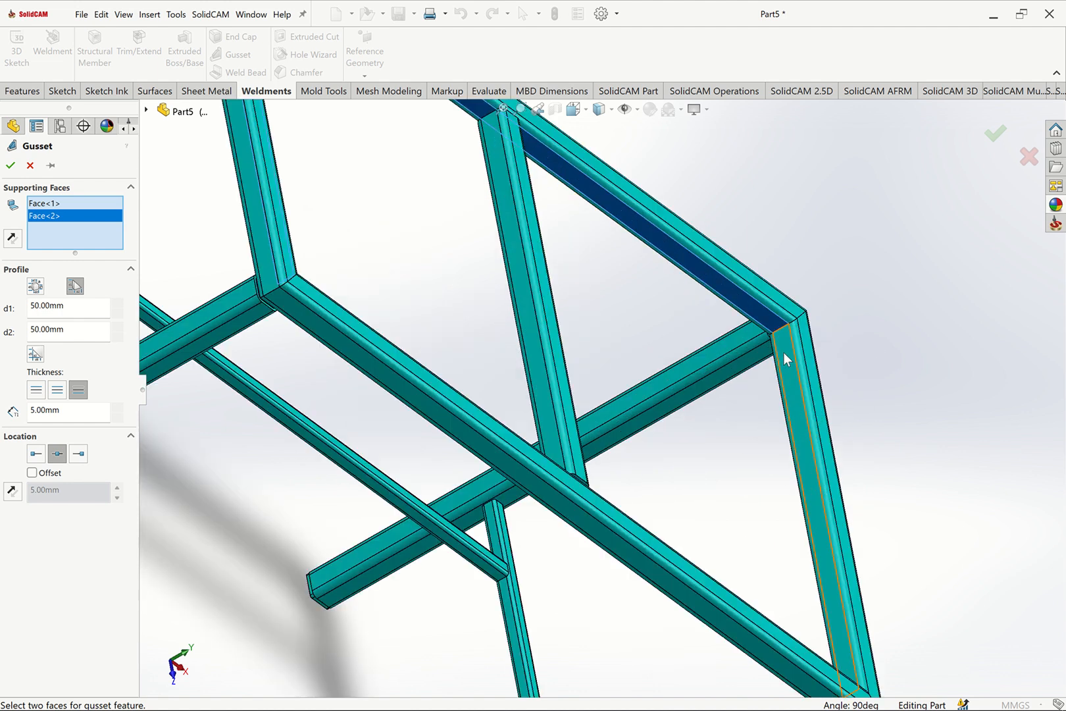
pyautogui.click(783, 352)
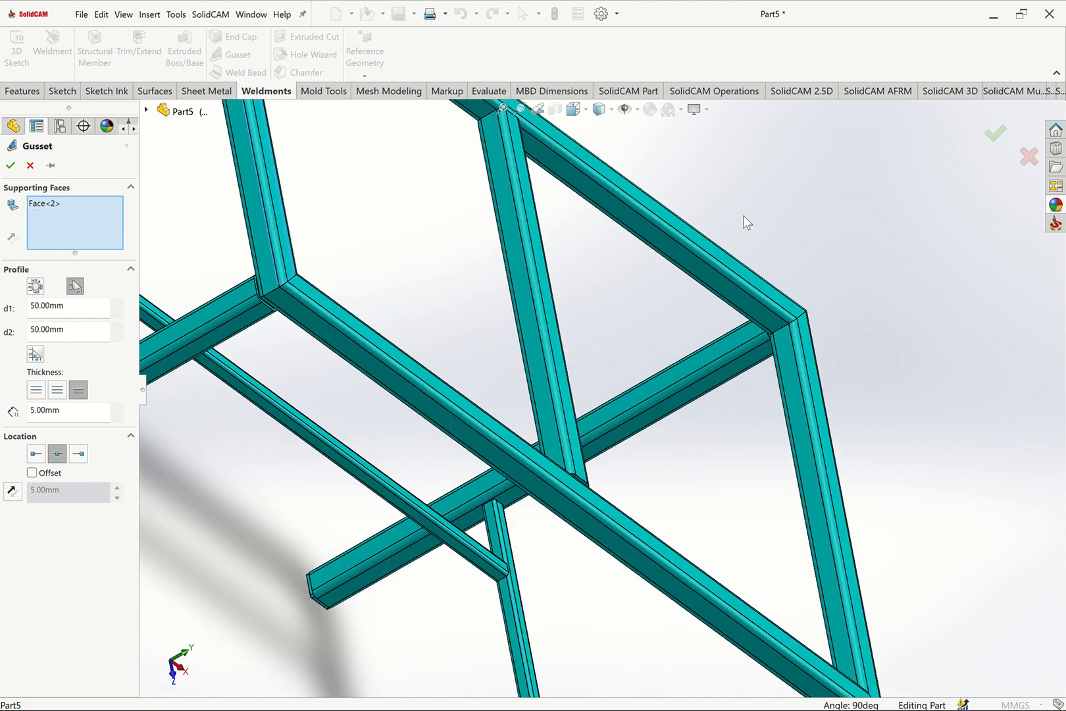
pyautogui.hotkey('ctrl', '7')
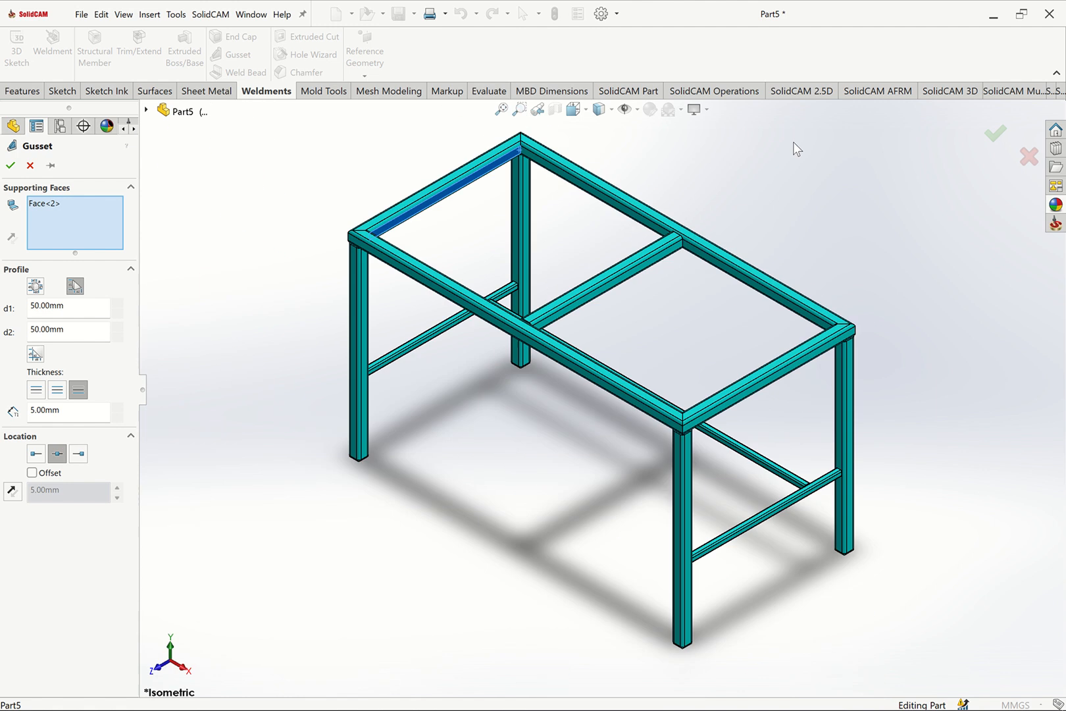
# Reselect the long rear beam's inner face as the second support and create the 50 mm gusset at the rear corner.
pyautogui.click(524, 113)
pyautogui.moveTo(498, 122); pyautogui.dragTo(567, 176)
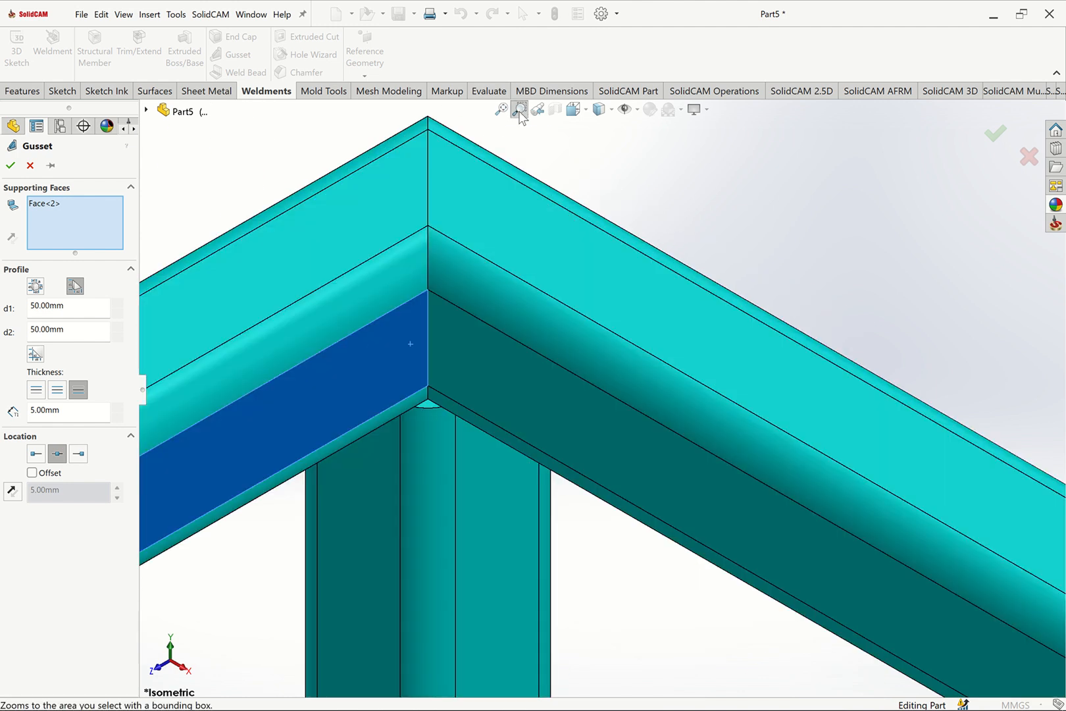
pyautogui.click(479, 330)
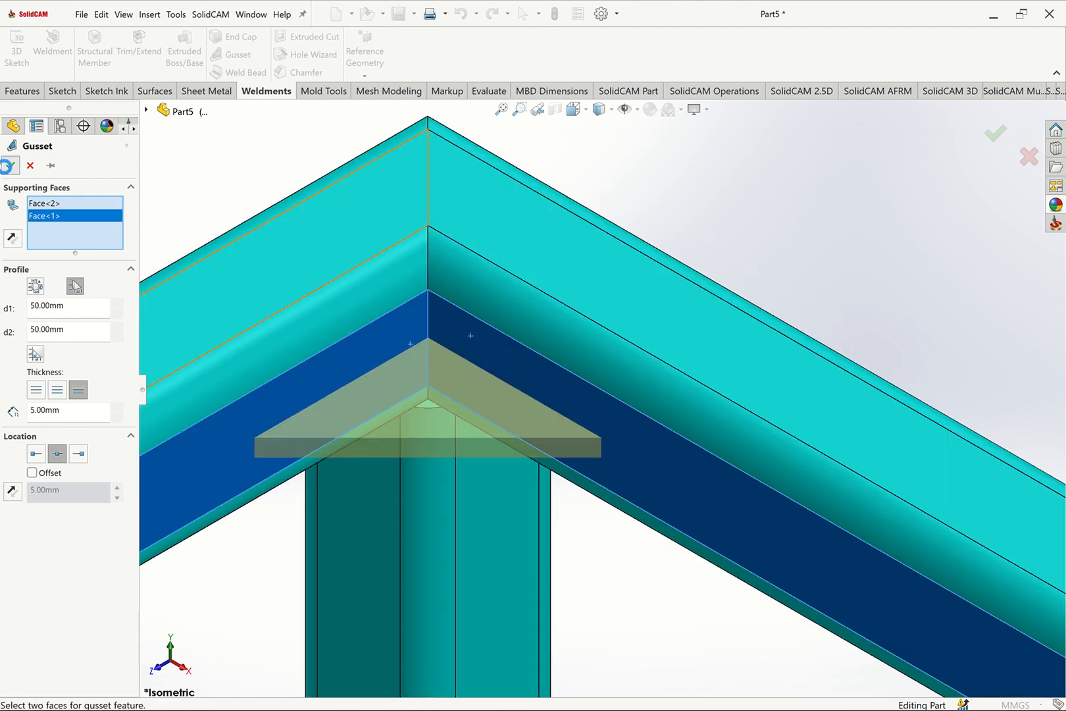
pyautogui.press('Return')
pyautogui.click(501, 109)
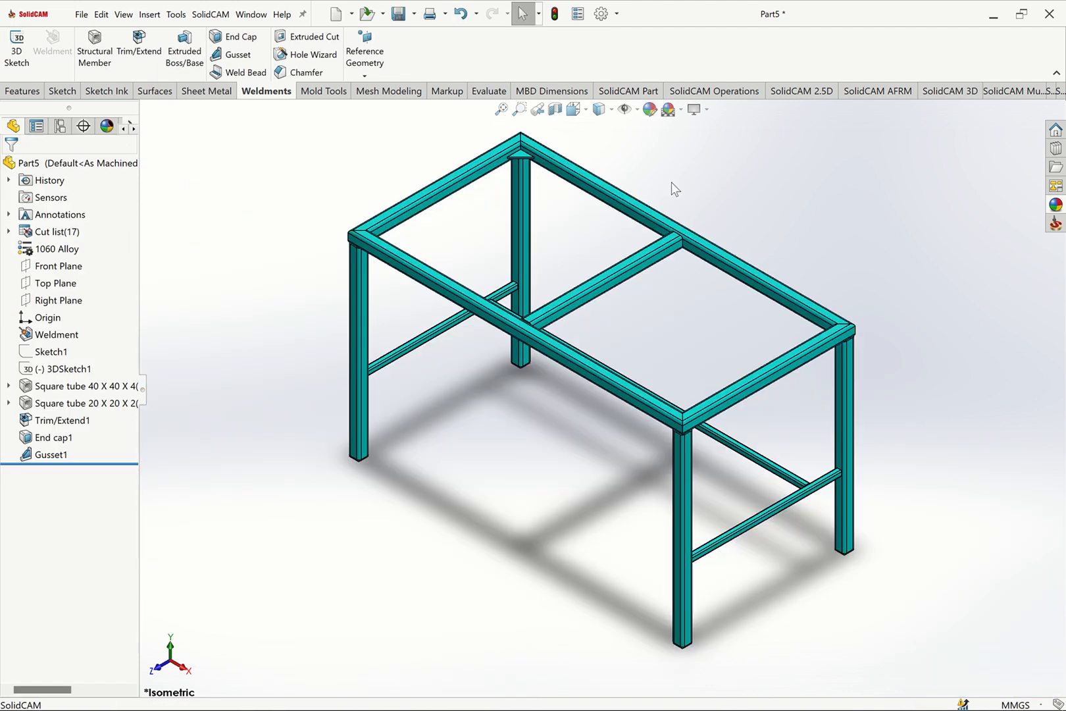
# Create a second 50 x 50 mm gusset, 5 mm thick, between the inner beam faces at the right corner of the table top.
pyautogui.click(236, 37)
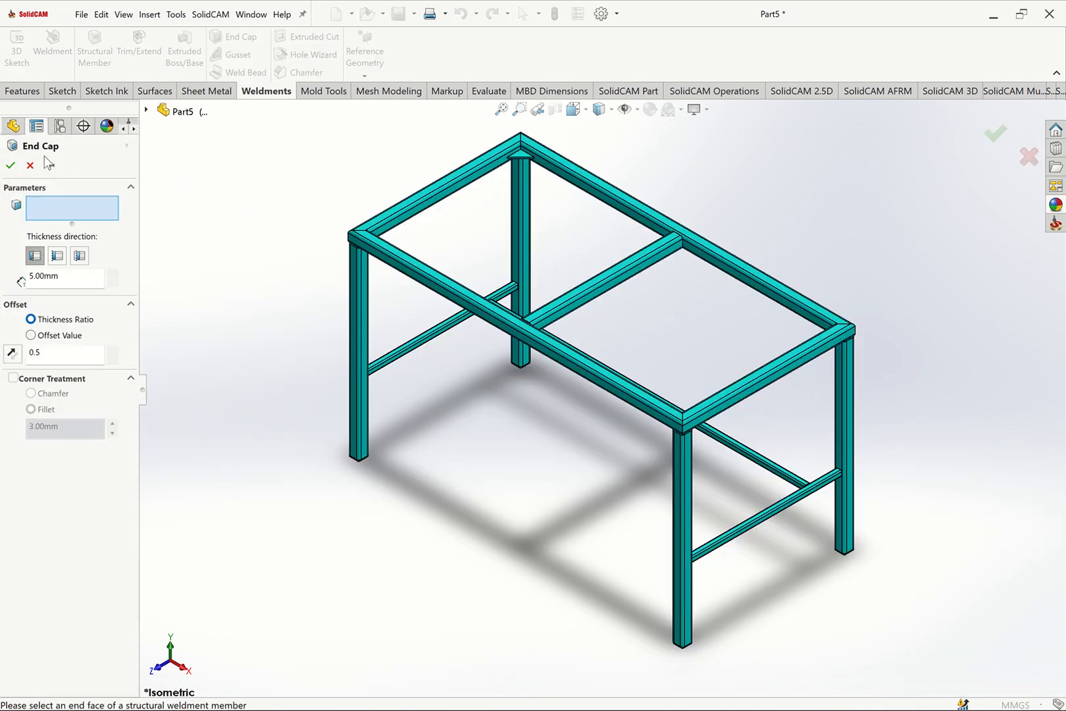
pyautogui.click(29, 167)
pyautogui.click(236, 54)
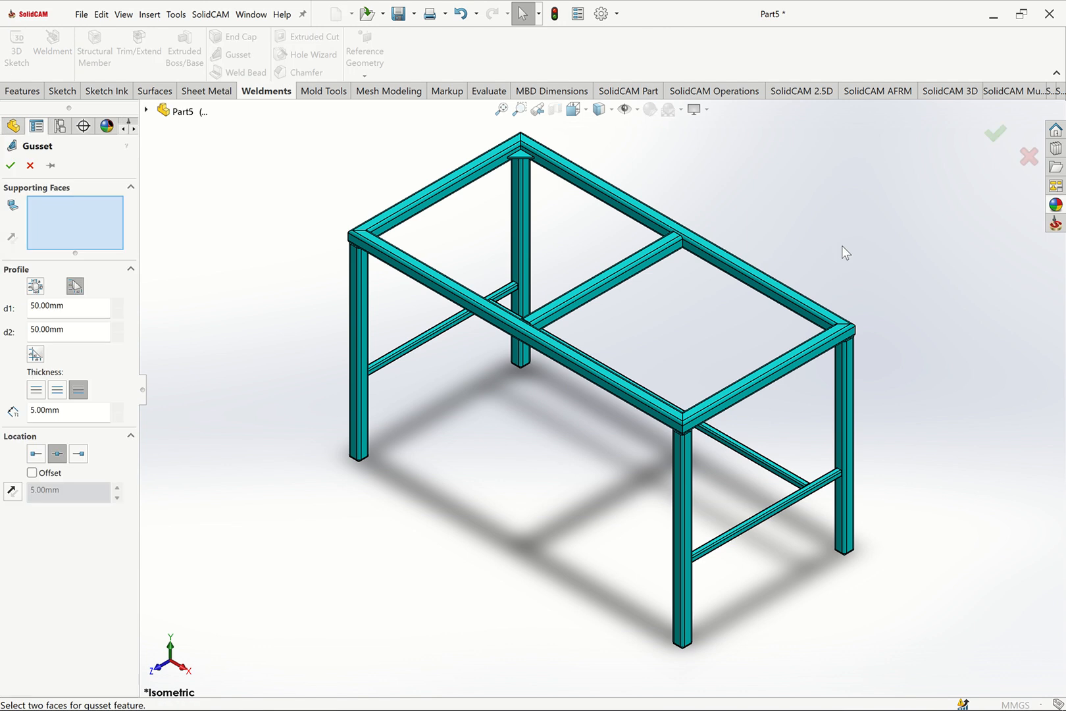
pyautogui.press('Right')
pyautogui.moveTo(846, 256); pyautogui.dragTo(854, 333, button='middle')
pyautogui.scroll(-1, 846, 350)
pyautogui.scroll(-7, 743, 330)
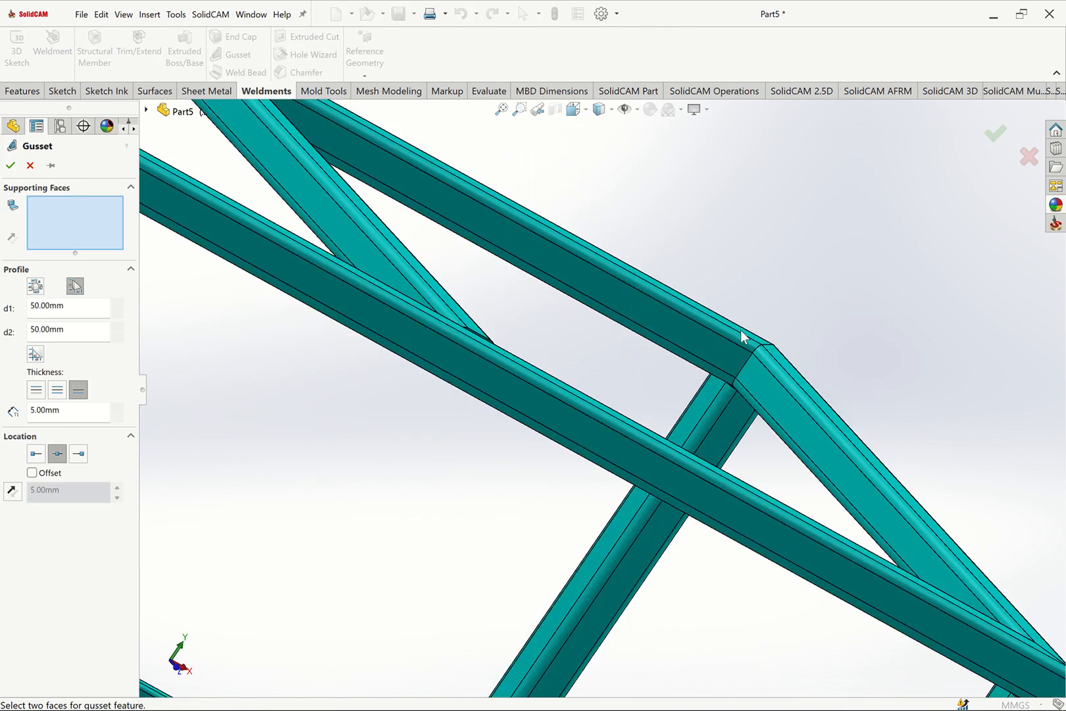
pyautogui.click(719, 380)
pyautogui.click(757, 416)
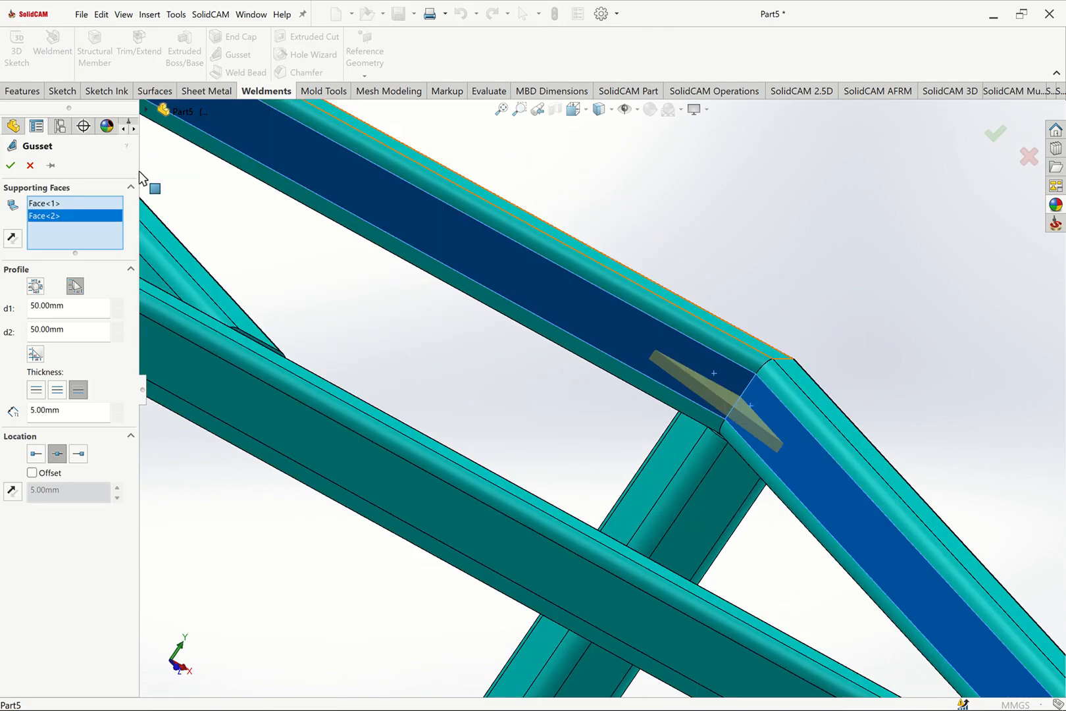
pyautogui.click(10, 165)
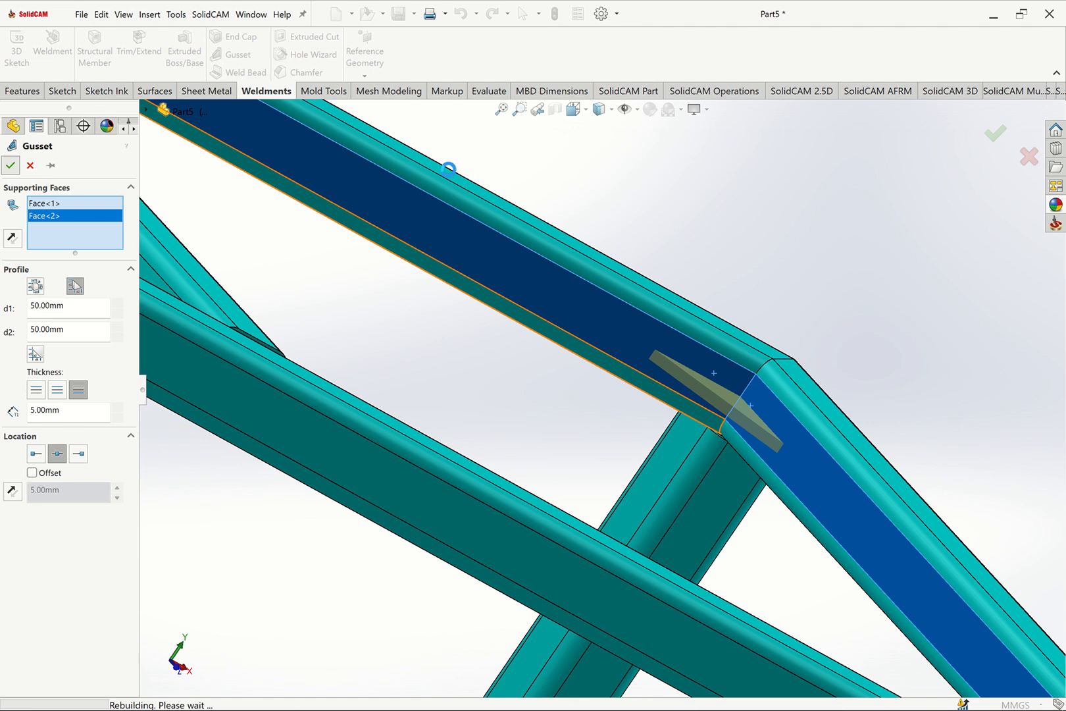
# Create a third 50 x 50 mm gusset, 5 mm thick, between the inner beam faces at the left corner of the table top.
pyautogui.click(497, 113)
pyautogui.press('Left')
pyautogui.press('Left')
pyautogui.press('Left')
pyautogui.press('Left')
pyautogui.press('Left')
pyautogui.press('Left')
pyautogui.press('Left')
pyautogui.press('Left')
pyautogui.press('Left')
pyautogui.press('Left')
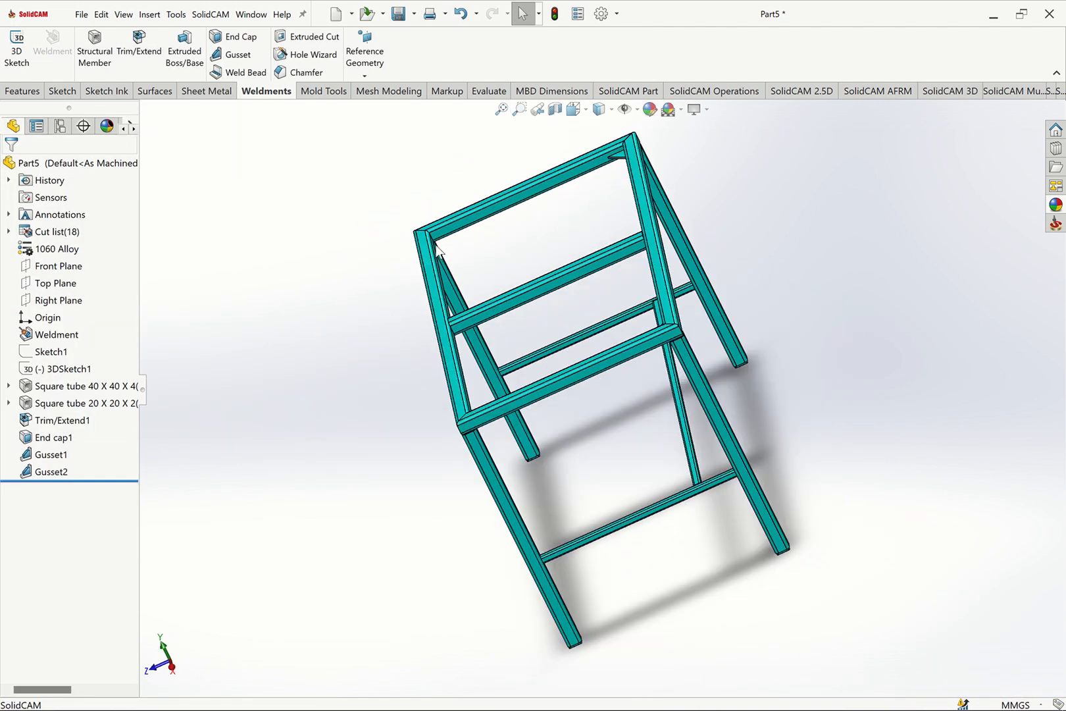
pyautogui.scroll(1, 490, 234)
pyautogui.scroll(-3, 527, 225)
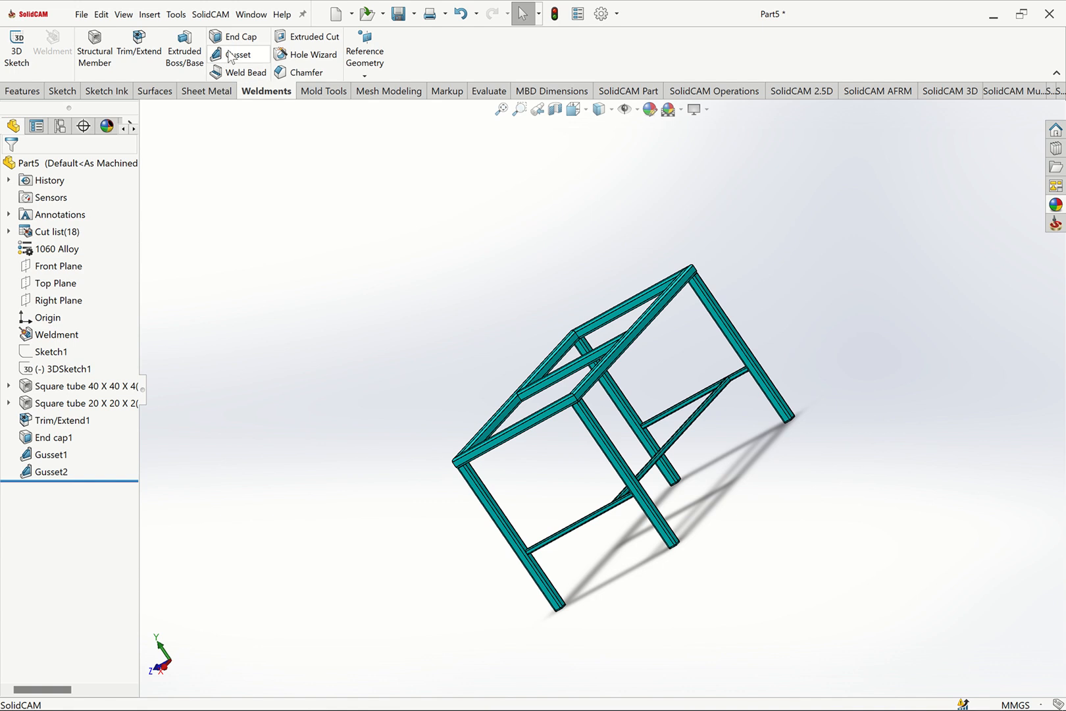
pyautogui.click(229, 54)
pyautogui.click(520, 109)
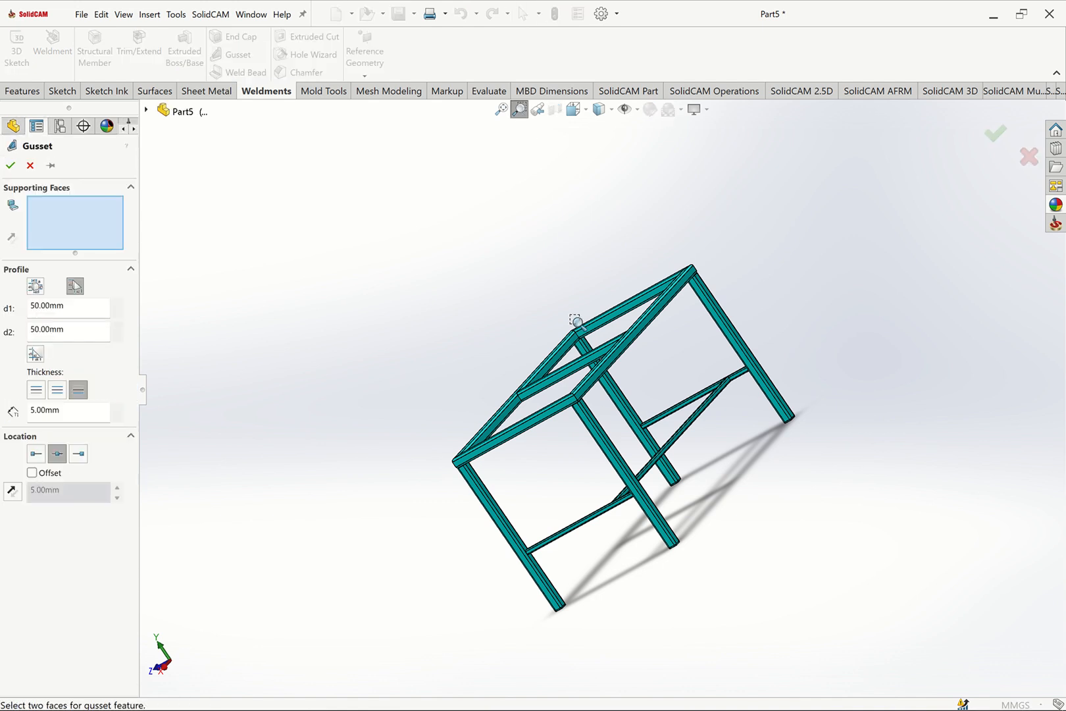
pyautogui.moveTo(565, 263); pyautogui.dragTo(622, 357)
pyautogui.press('Escape')
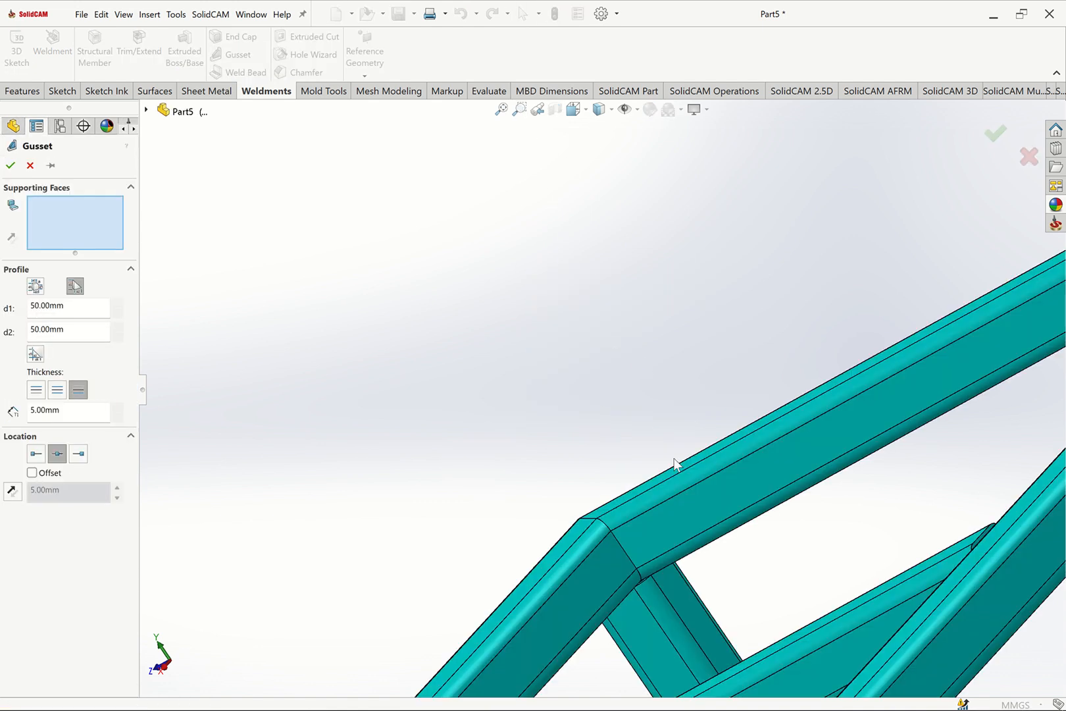
pyautogui.click(634, 553)
pyautogui.click(10, 165)
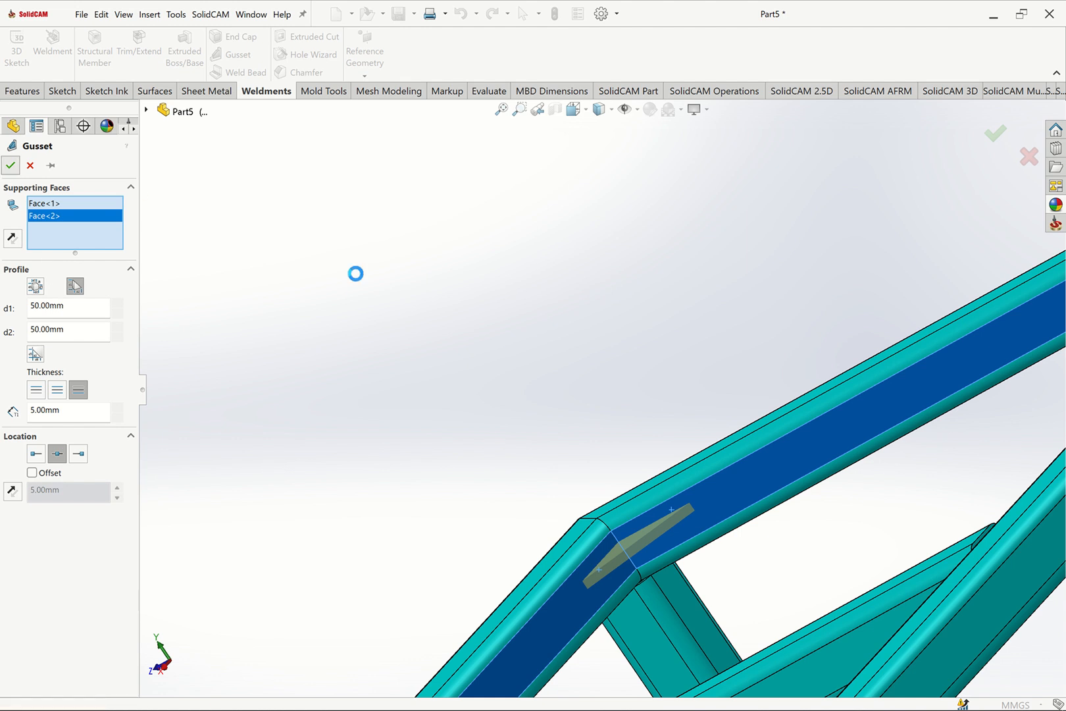
pyautogui.scroll(5, 344, 267)
pyautogui.hotkey('ctrl', '7')
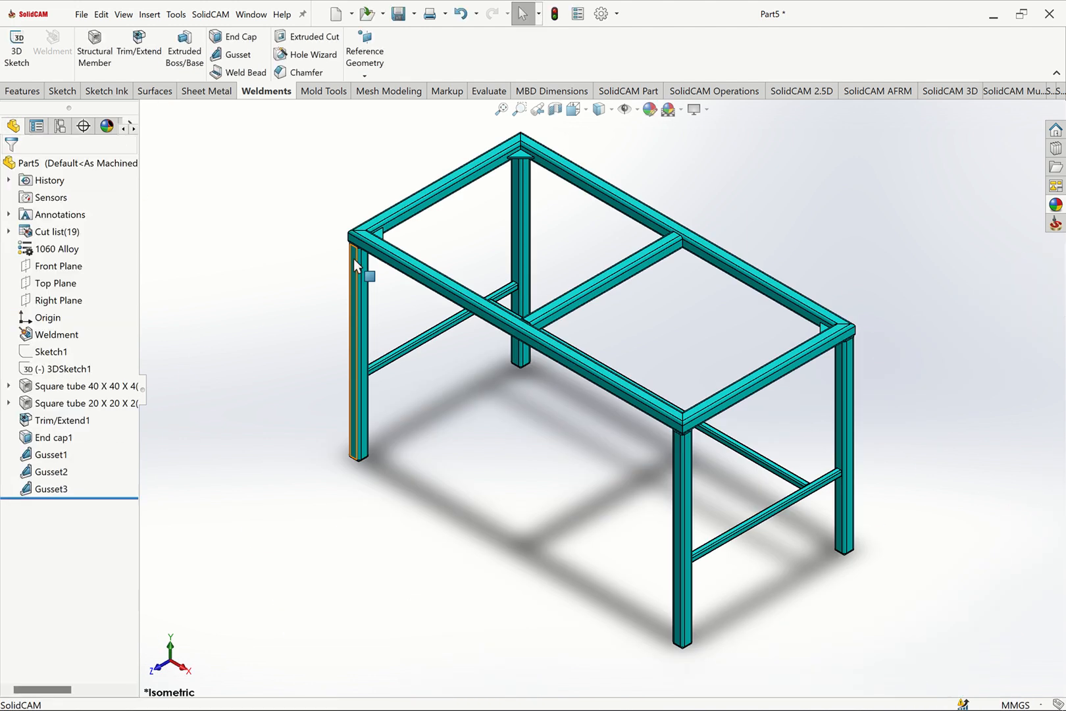
# Create a fourth 50 x 50 mm gusset at the front corner of the table top and return to the isometric view.
pyautogui.press('Left')
pyautogui.press('Left')
pyautogui.press('Left')
pyautogui.moveTo(354, 266); pyautogui.dragTo(723, 368, button='middle')
pyautogui.click(520, 111)
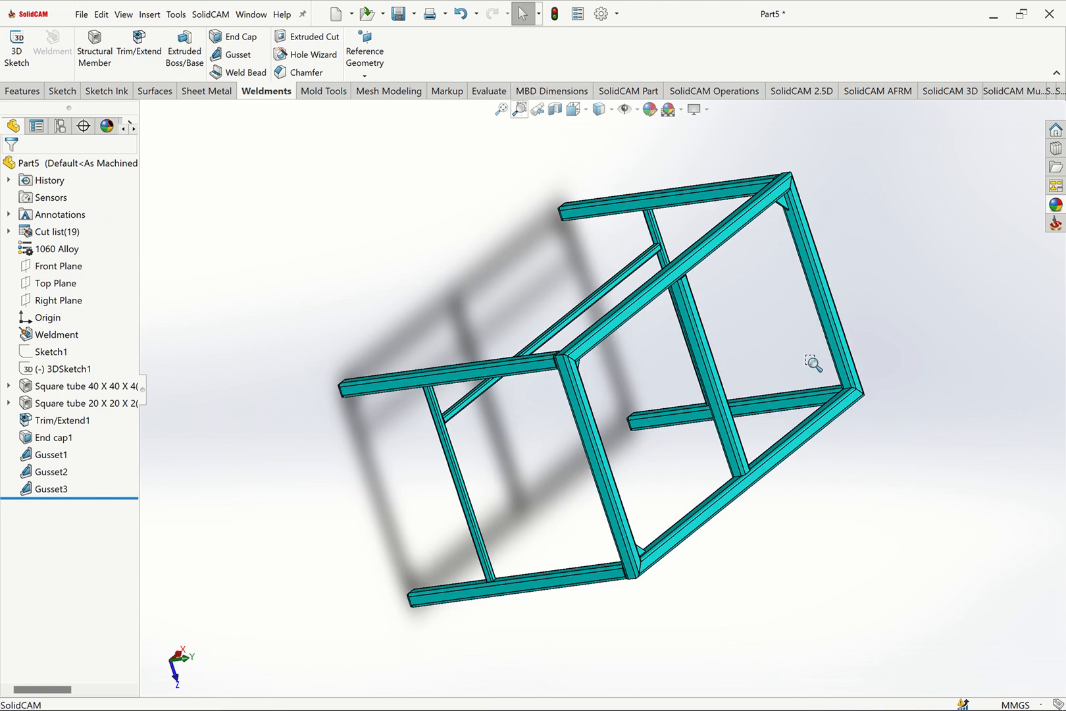
pyautogui.moveTo(814, 362); pyautogui.dragTo(872, 398)
pyautogui.click(238, 57)
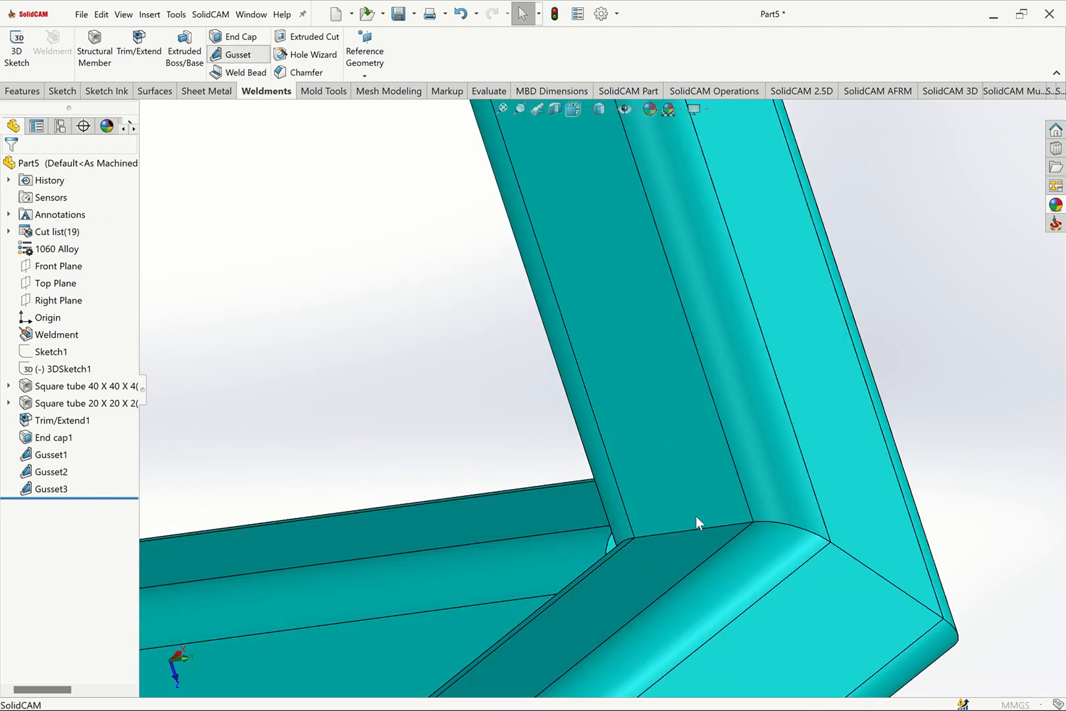
pyautogui.click(672, 558)
pyautogui.click(682, 462)
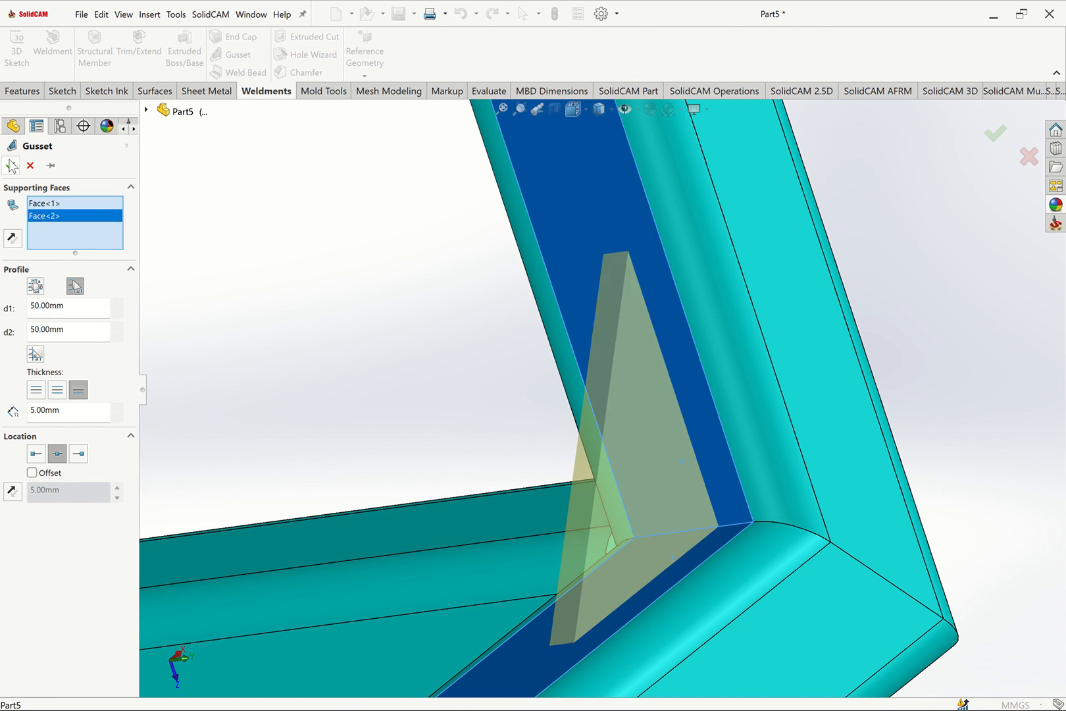
pyautogui.click(10, 164)
pyautogui.moveTo(855, 208); pyautogui.dragTo(855, 209, button='middle')
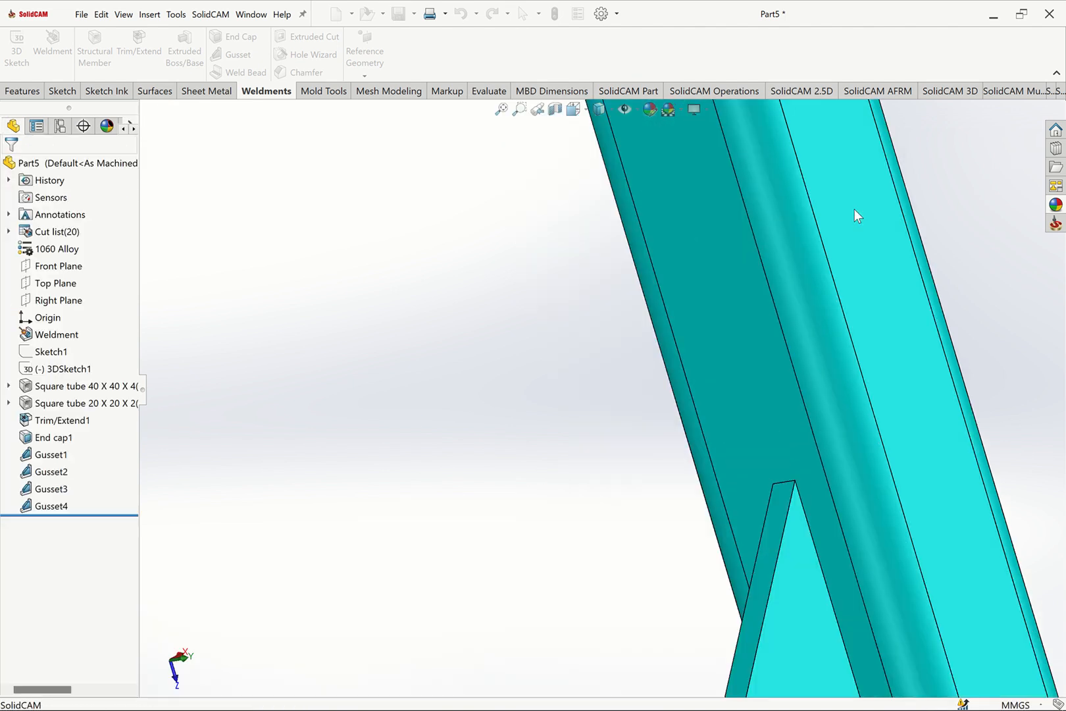
pyautogui.hotkey('ctrl', '7')
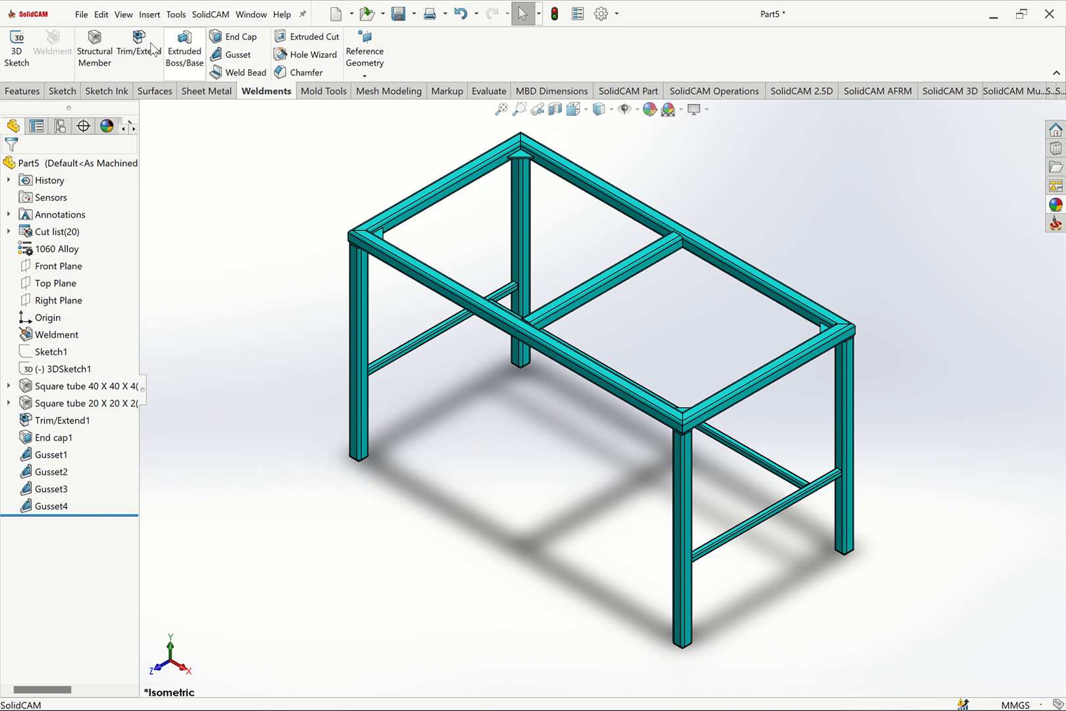
pyautogui.click(1055, 74)
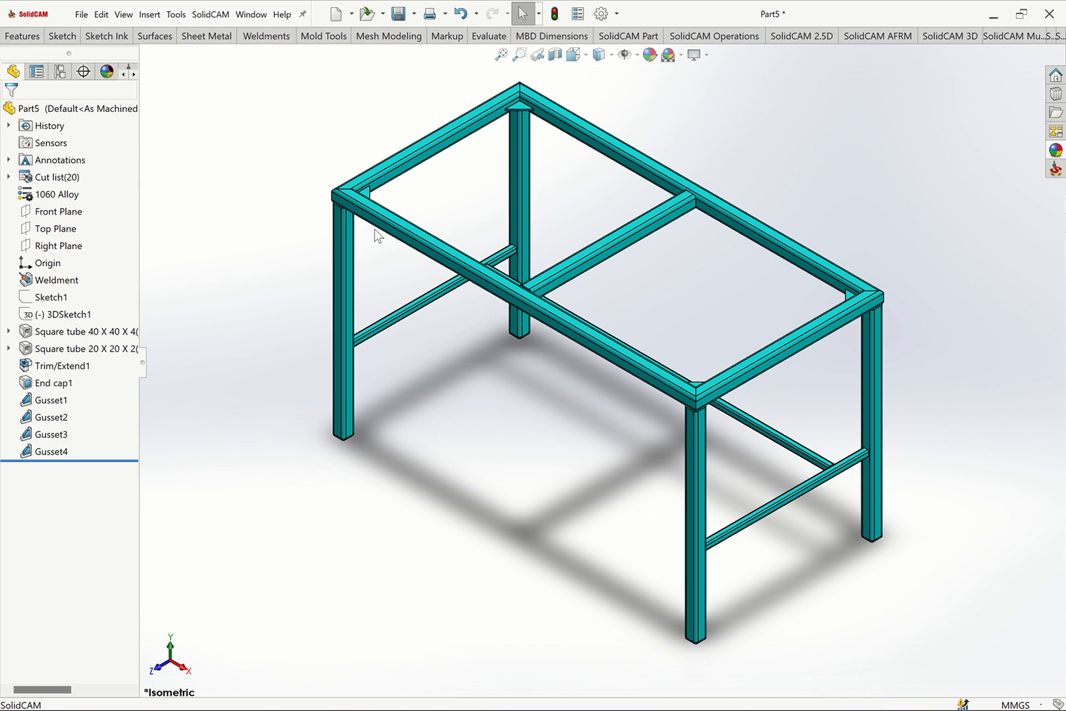
pyautogui.click(22, 36)
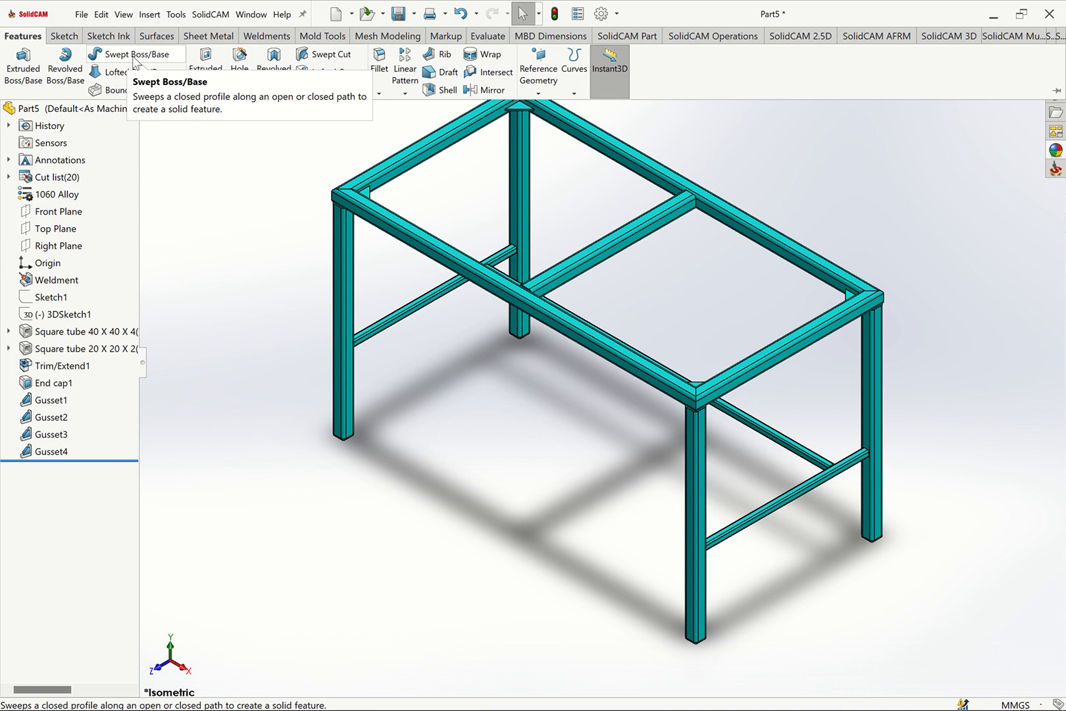